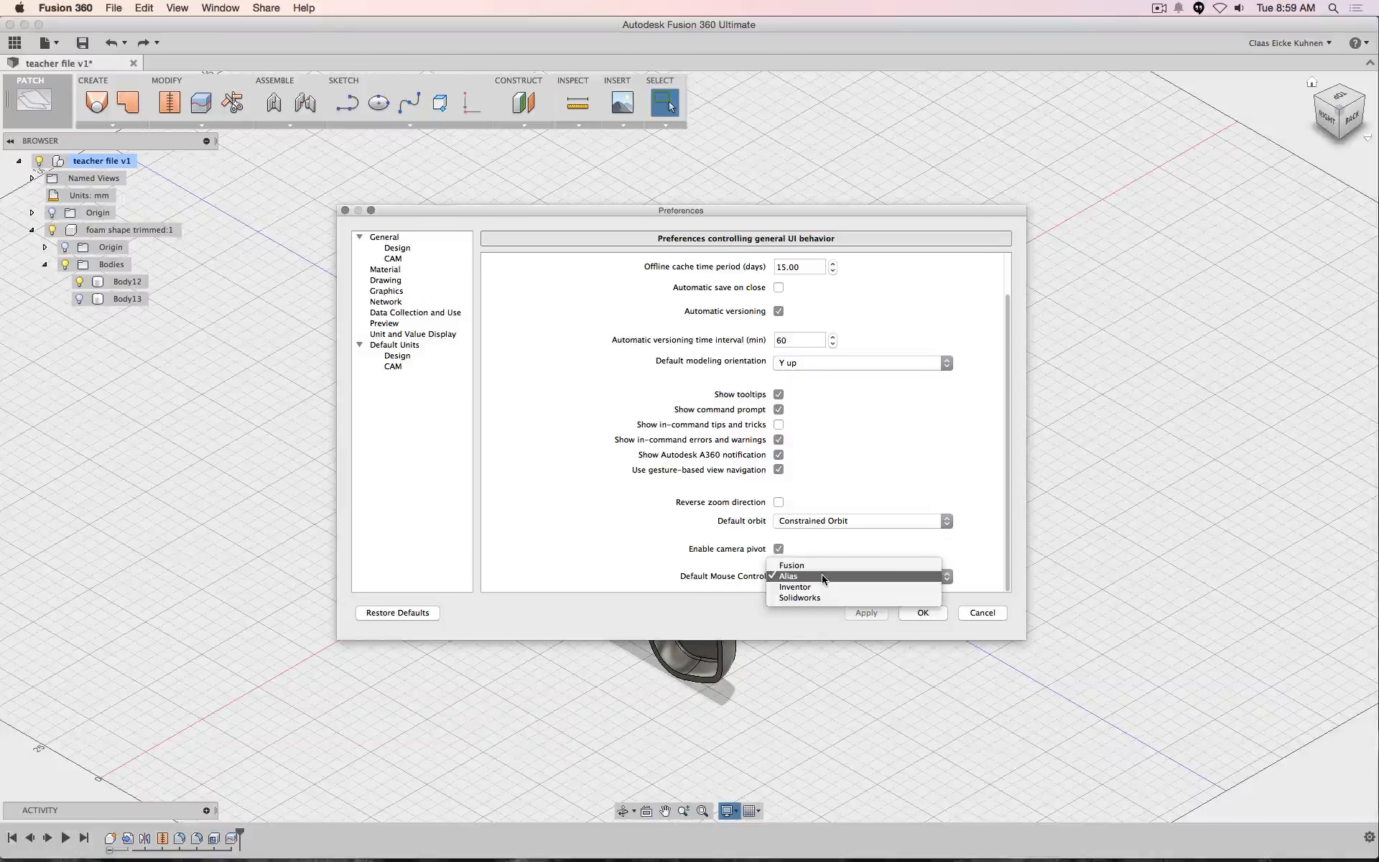
# Keep Alias as the default mouse control, set the default modeling orientation to Z up, and apply the preferences
pyautogui.click(823, 576)
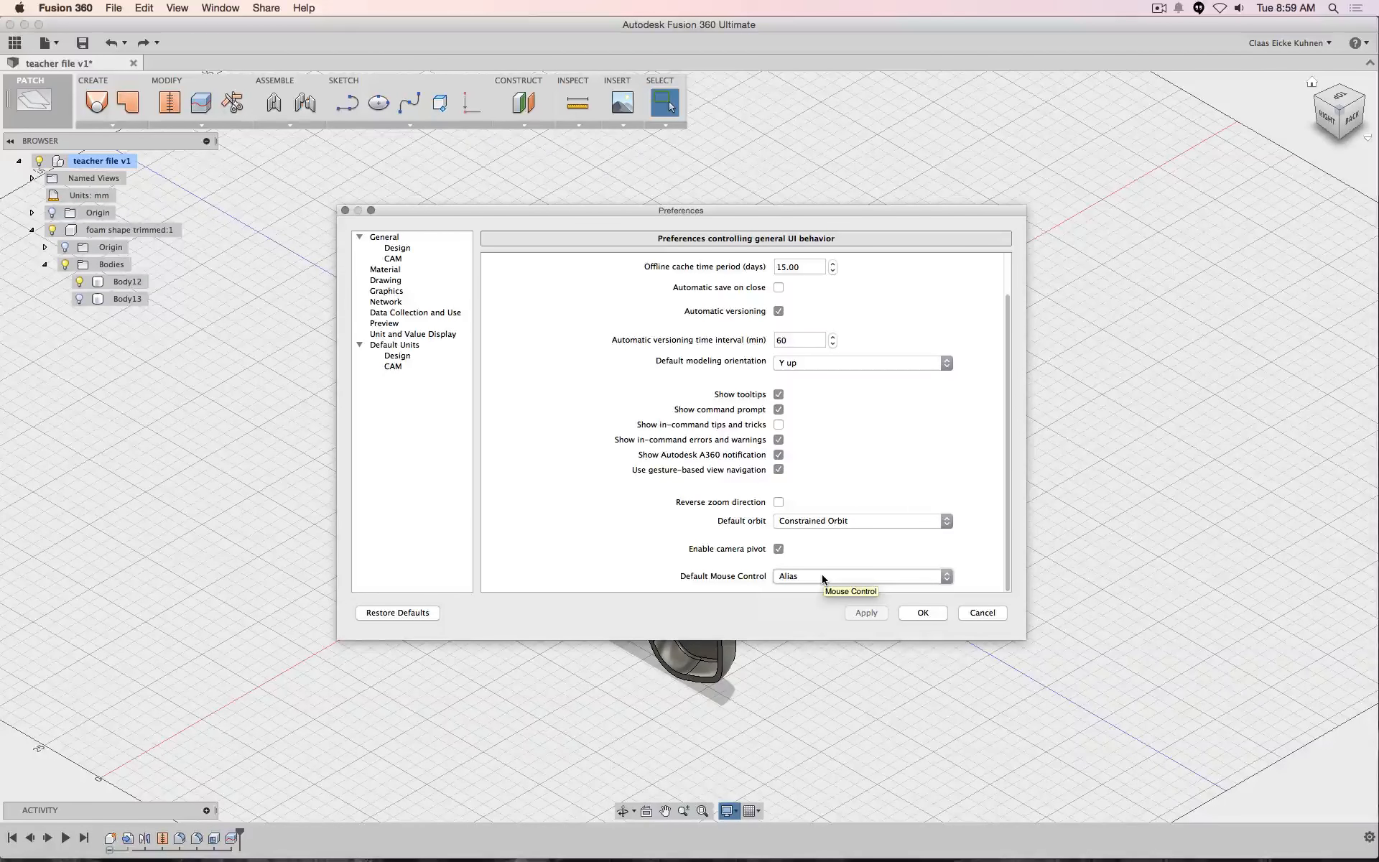
pyautogui.click(820, 366)
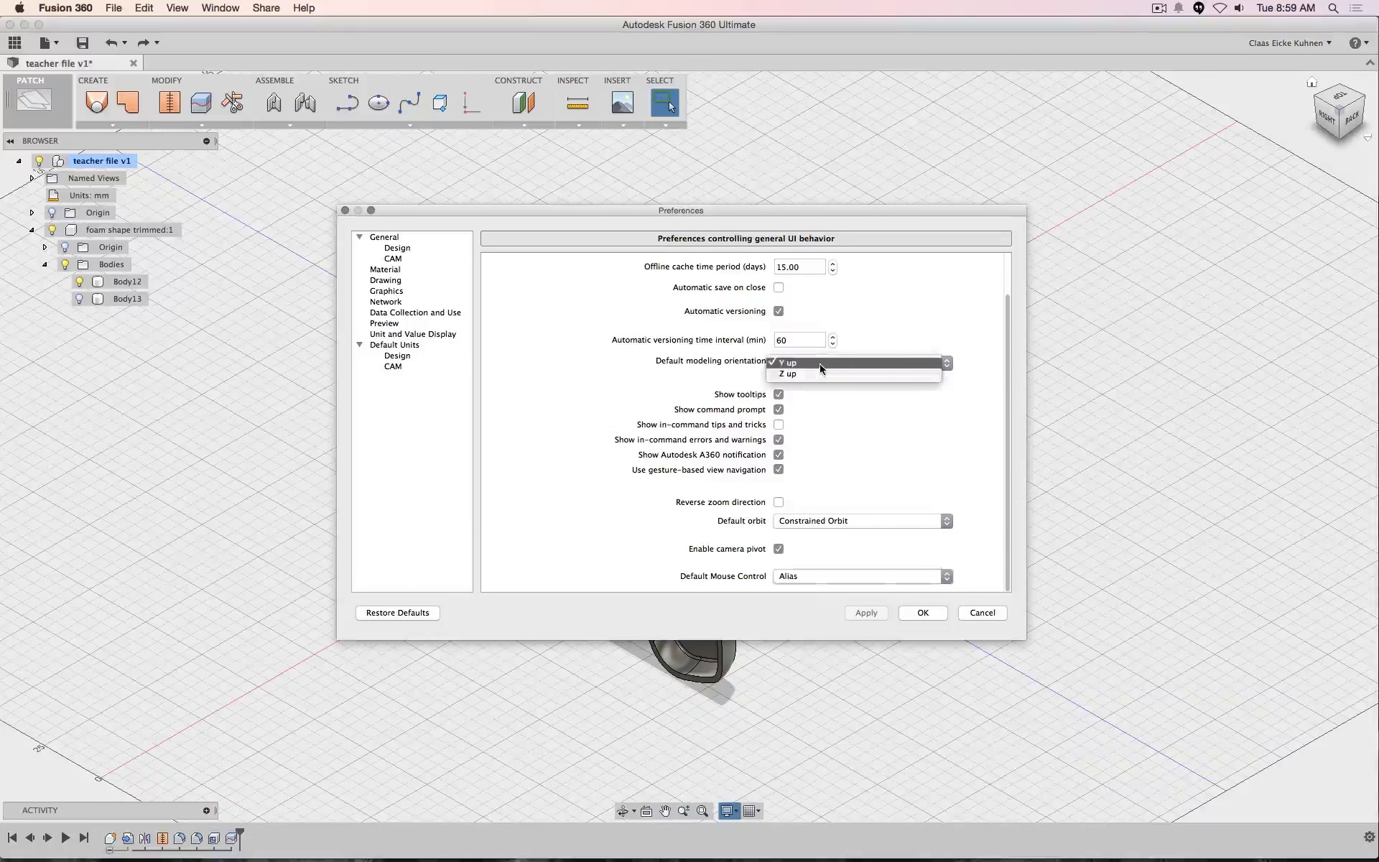
pyautogui.click(826, 379)
pyautogui.click(872, 612)
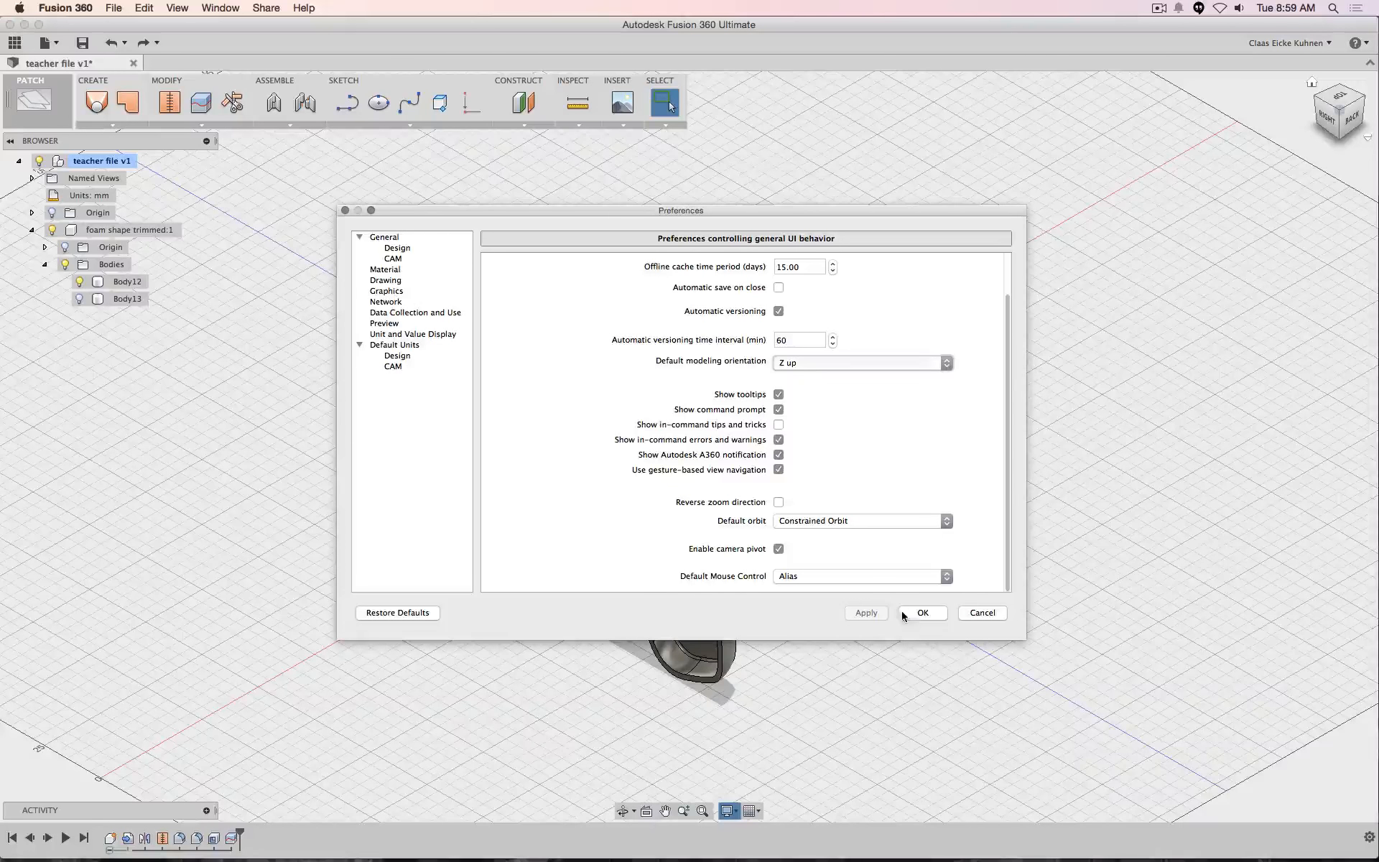
pyautogui.click(922, 613)
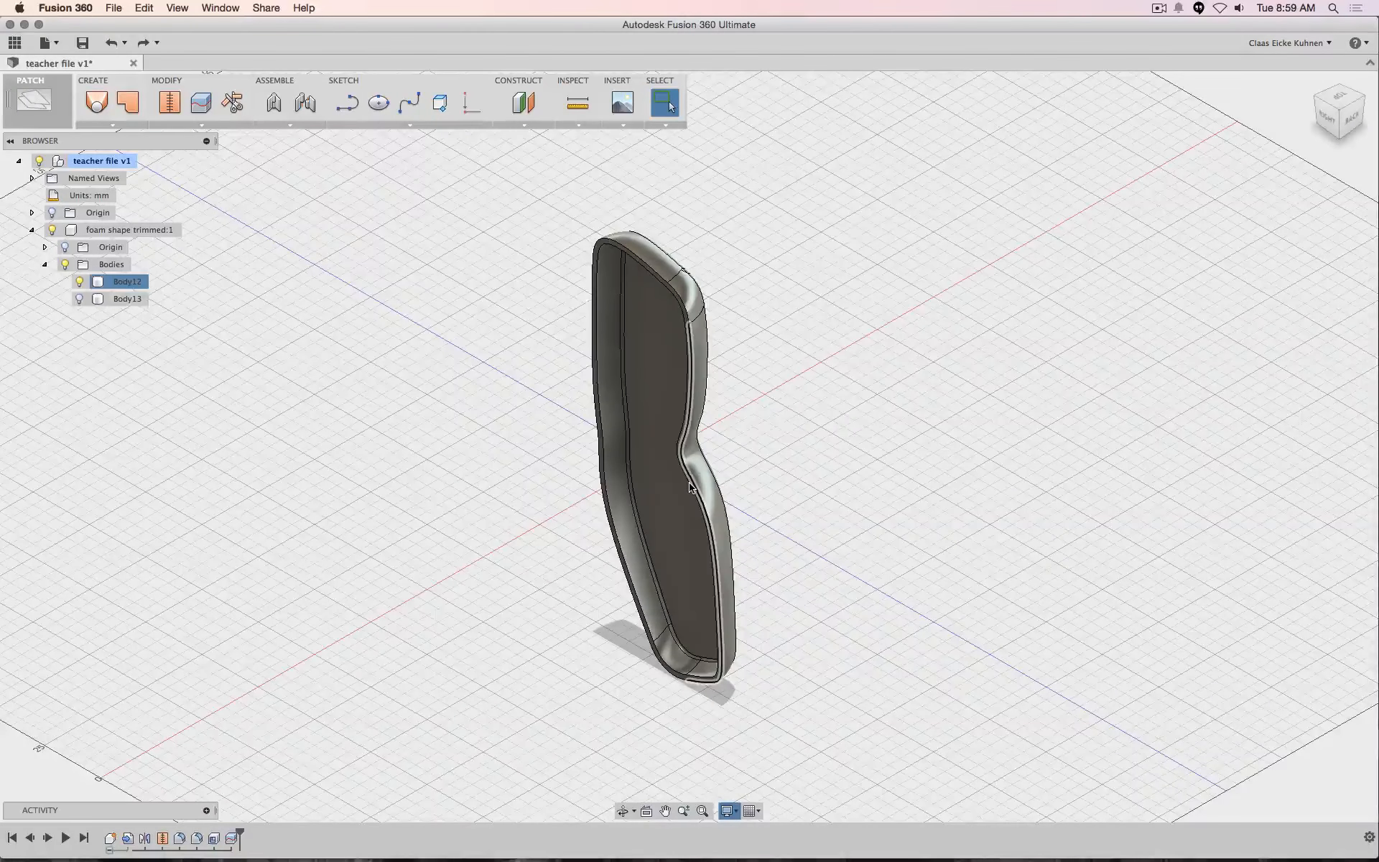
pyautogui.click(302, 336)
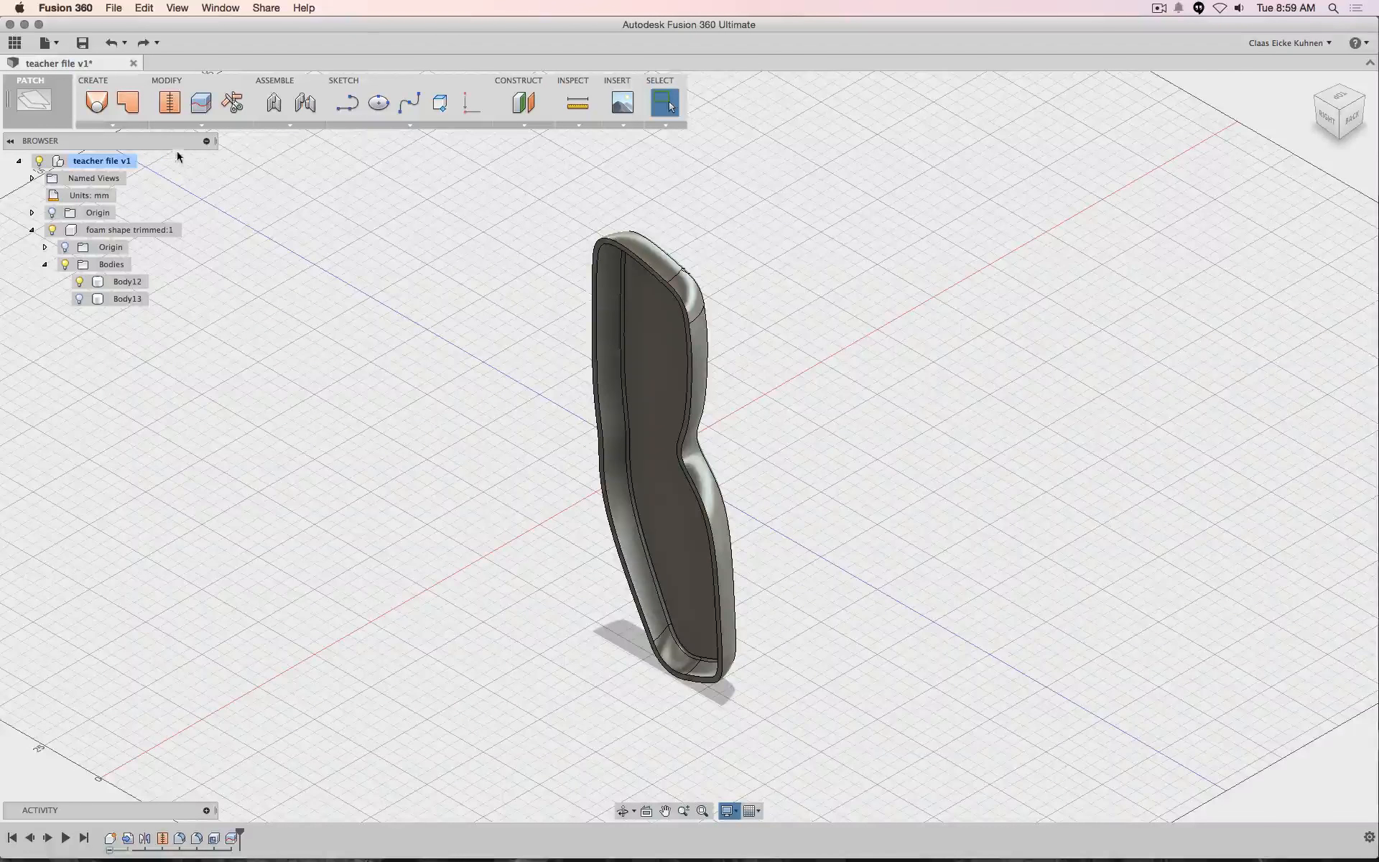
pyautogui.click(129, 127)
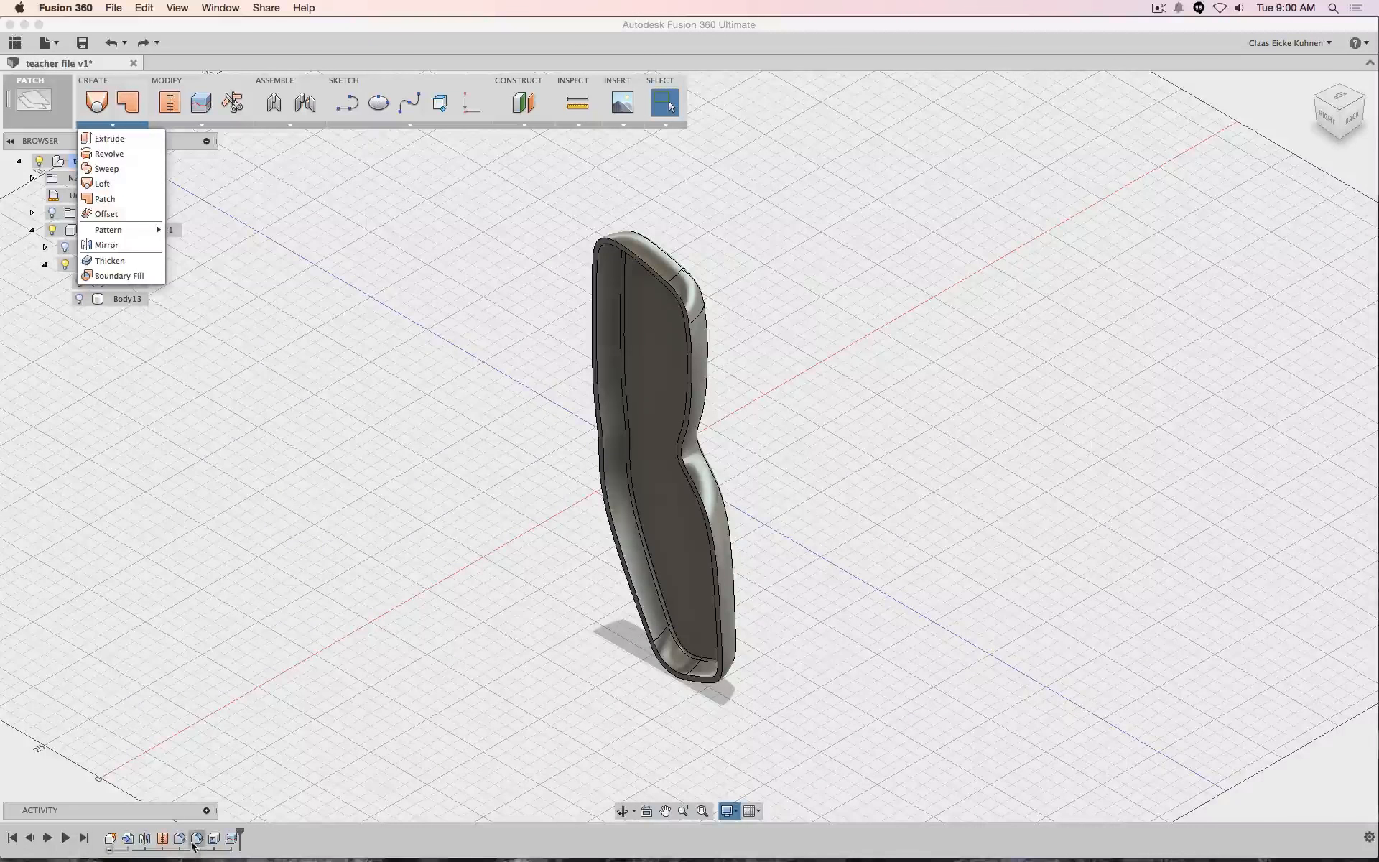
pyautogui.click(347, 485)
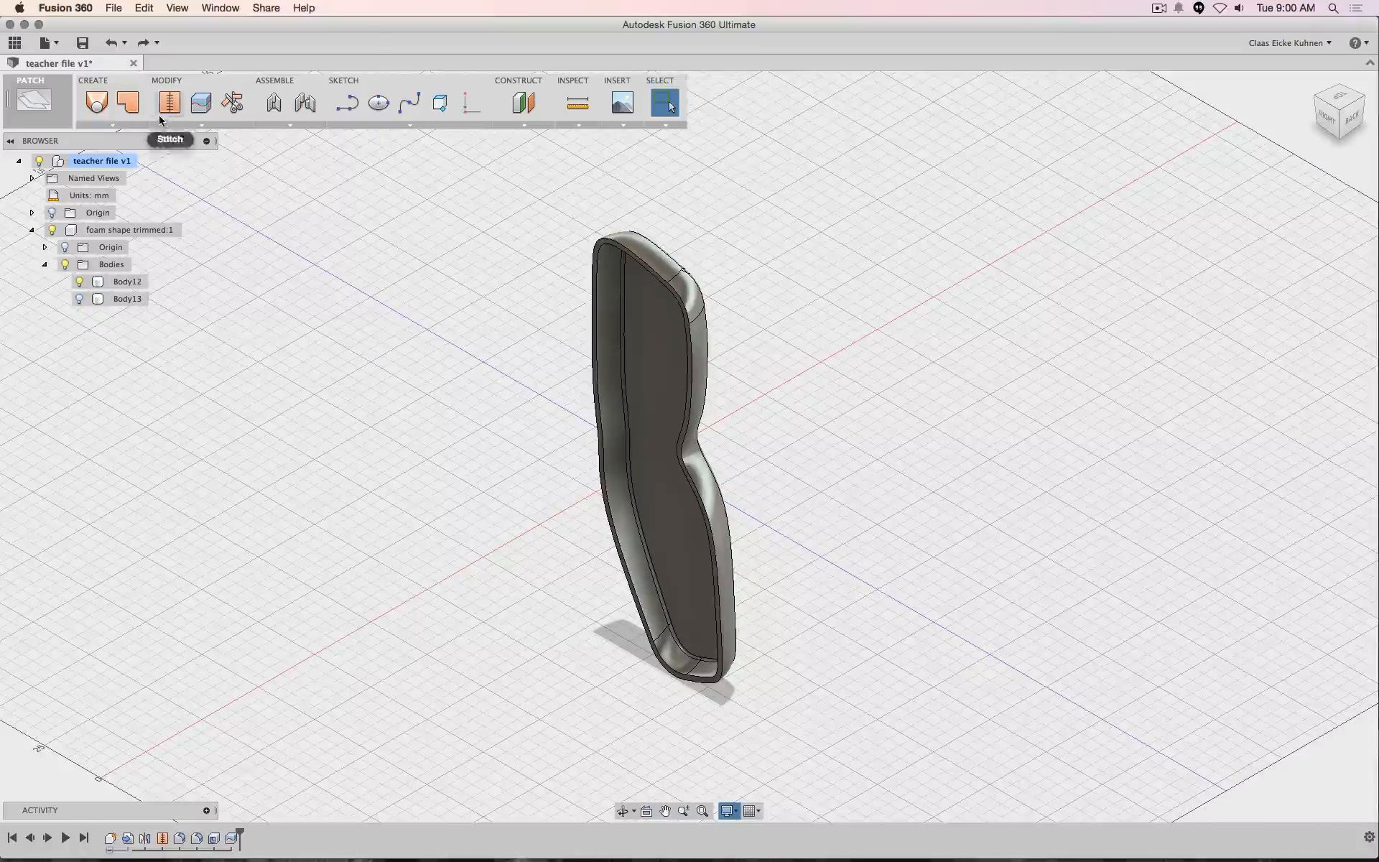
pyautogui.click(188, 125)
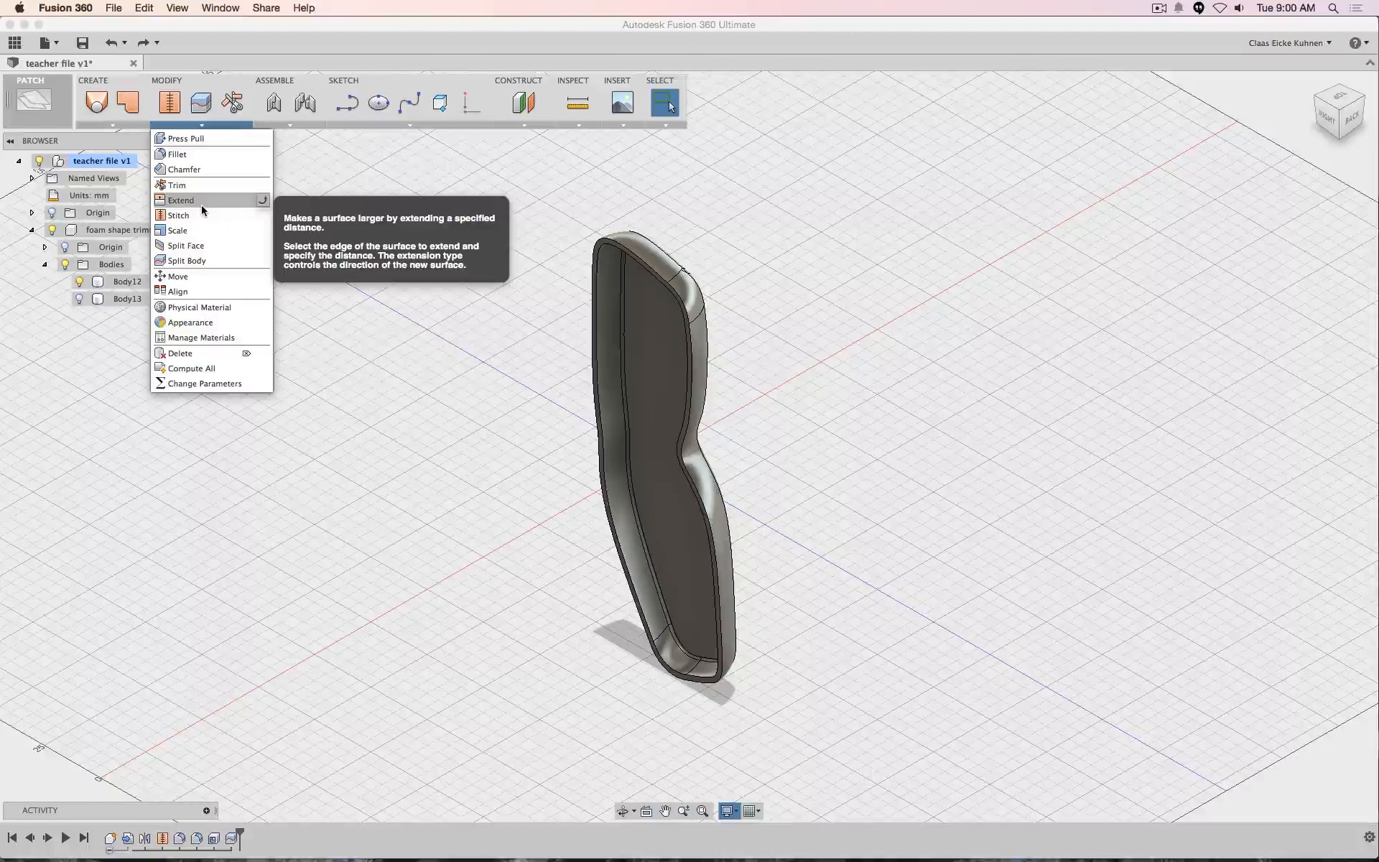
pyautogui.click(431, 554)
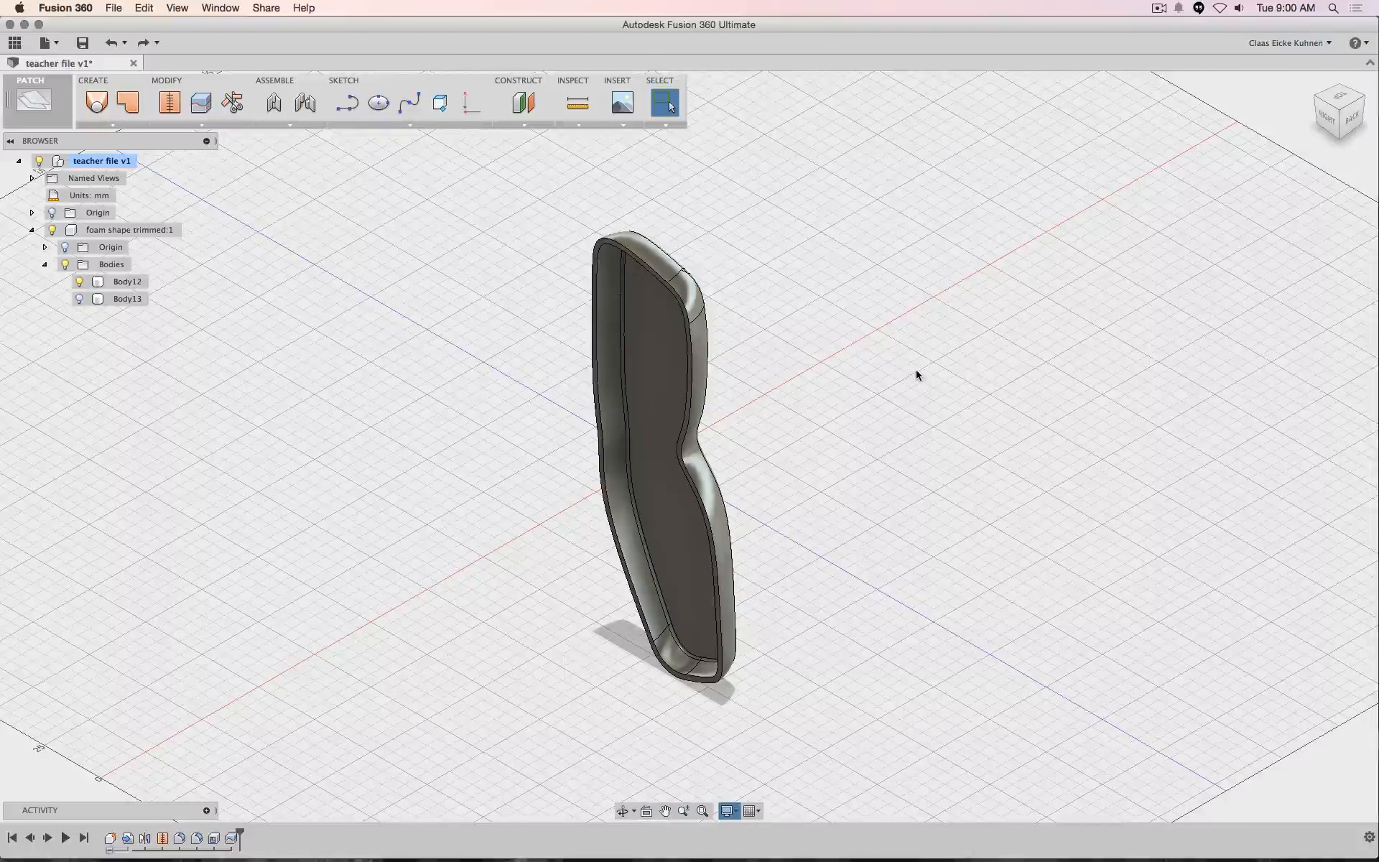
pyautogui.click(1350, 112)
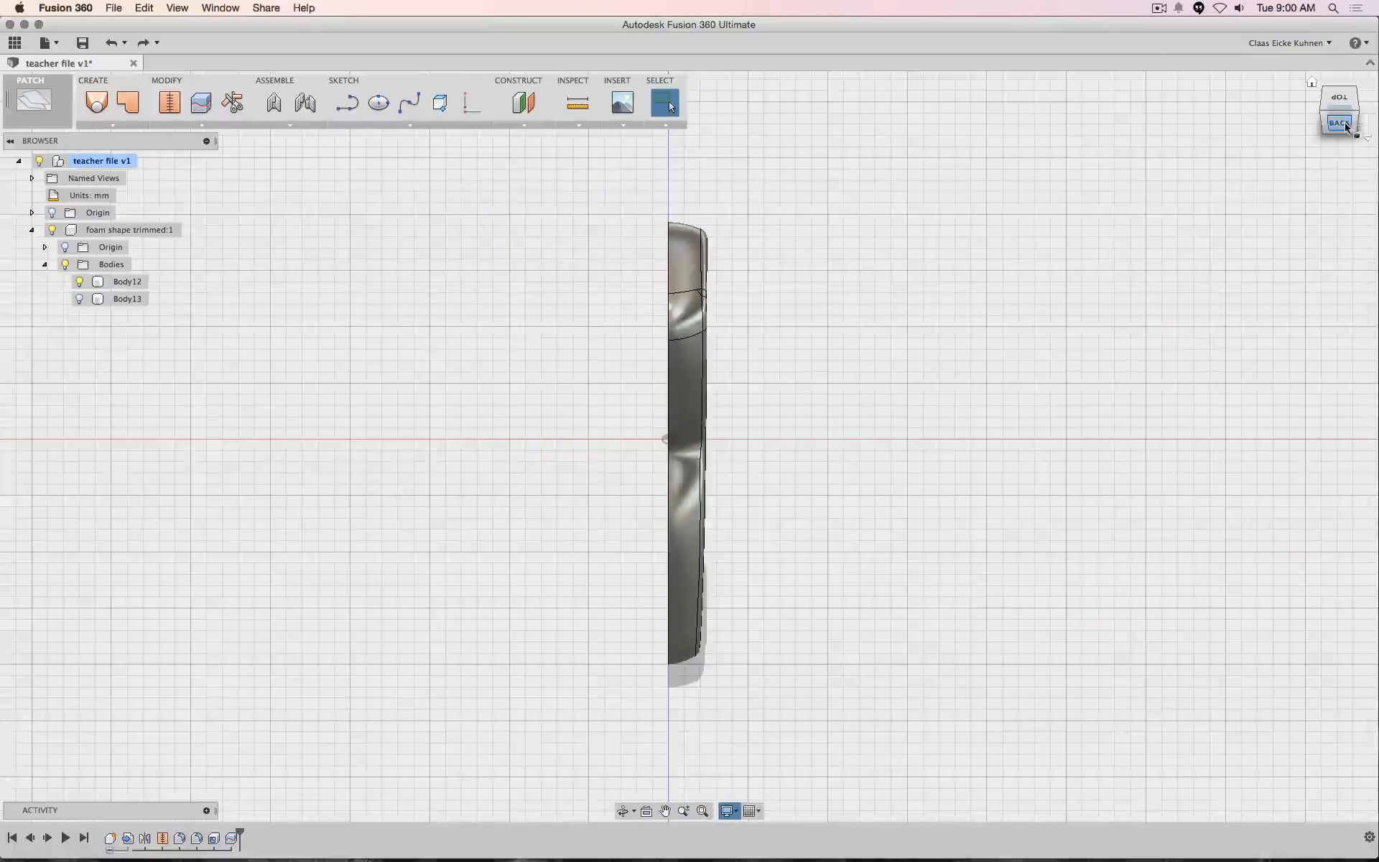
pyautogui.click(1345, 125)
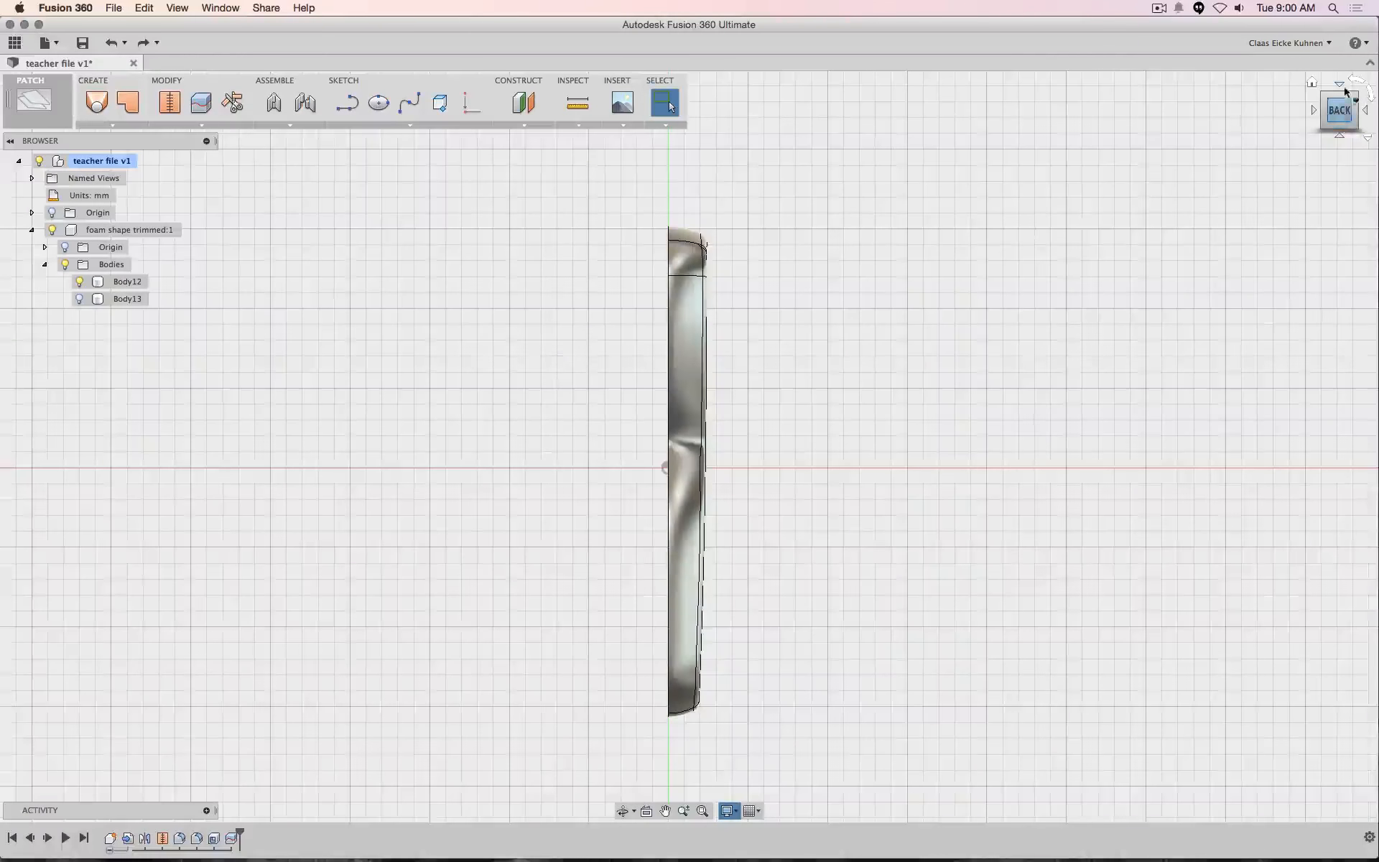
pyautogui.click(1340, 85)
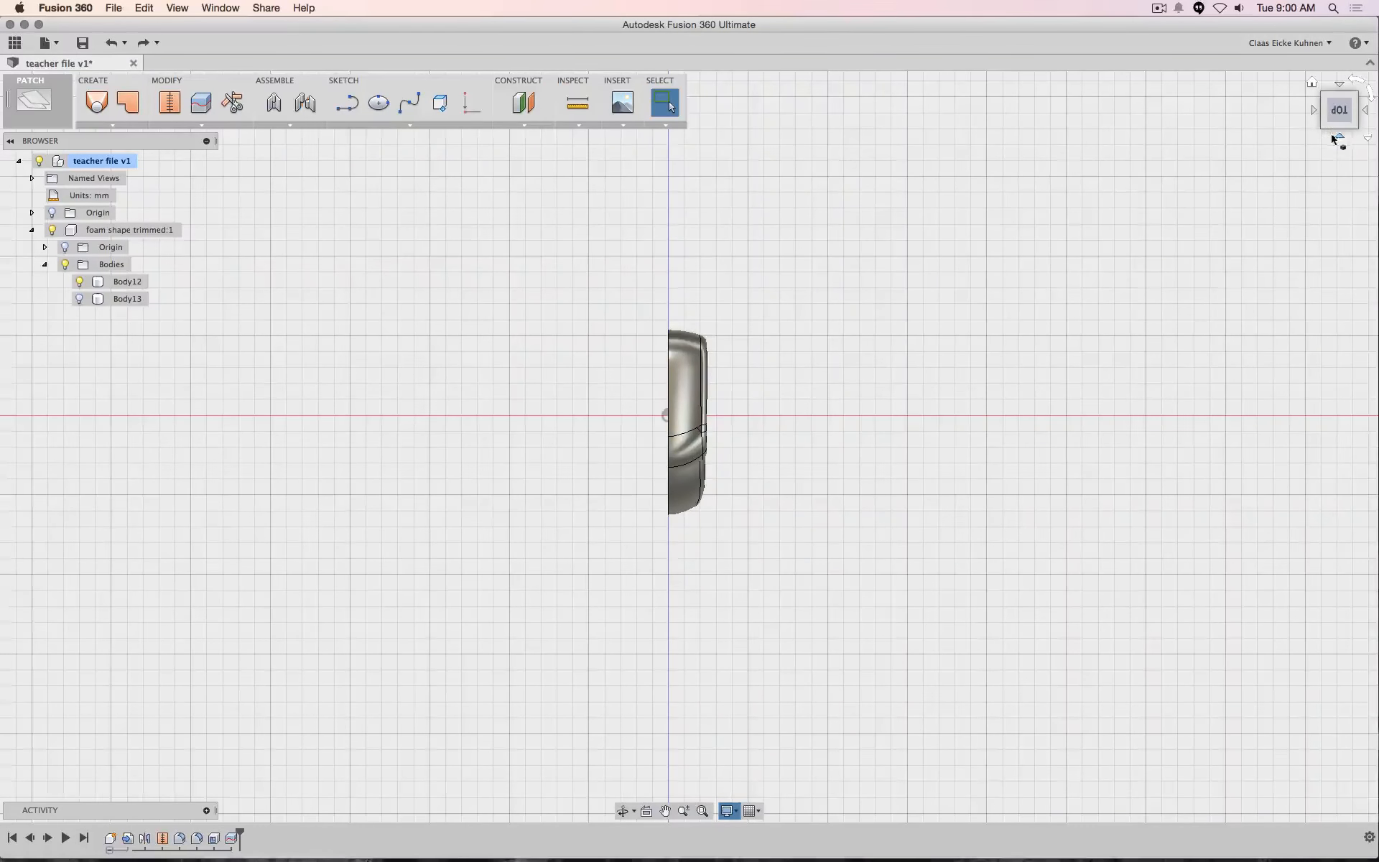
pyautogui.click(1340, 138)
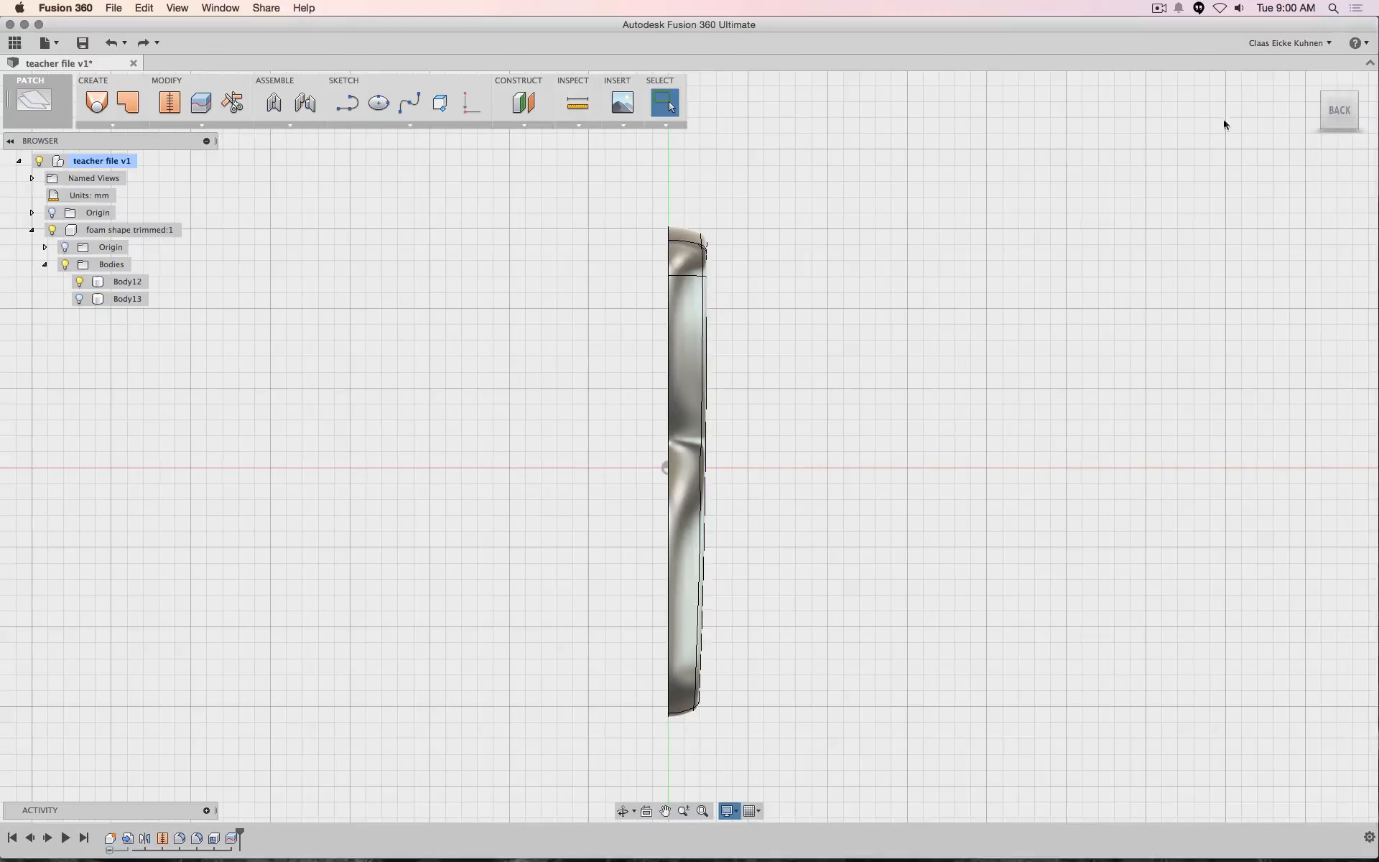
pyautogui.click(1340, 85)
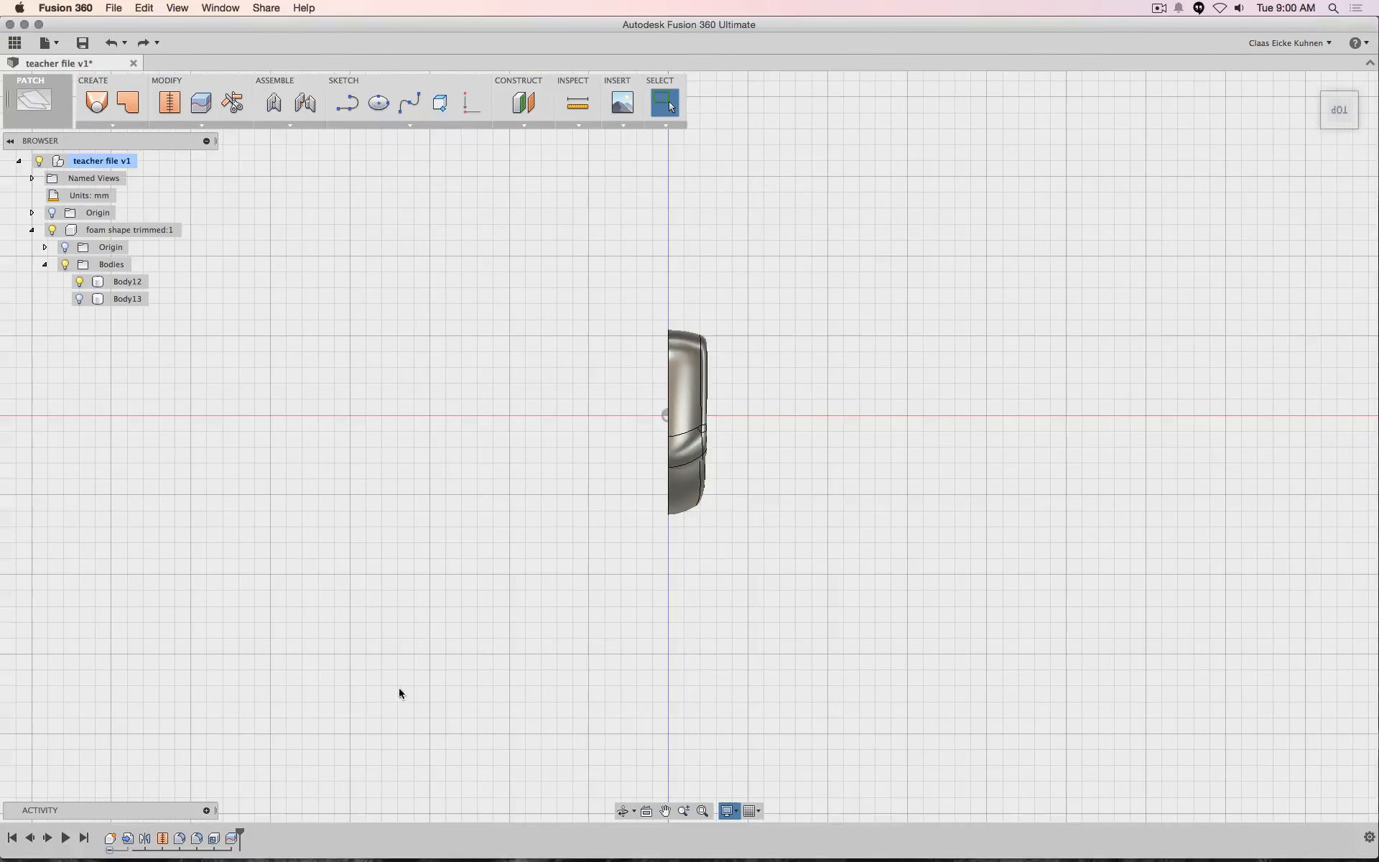
# Delete all timeline features from the mirror through the final body split, keeping only the first two features
pyautogui.click(232, 840)
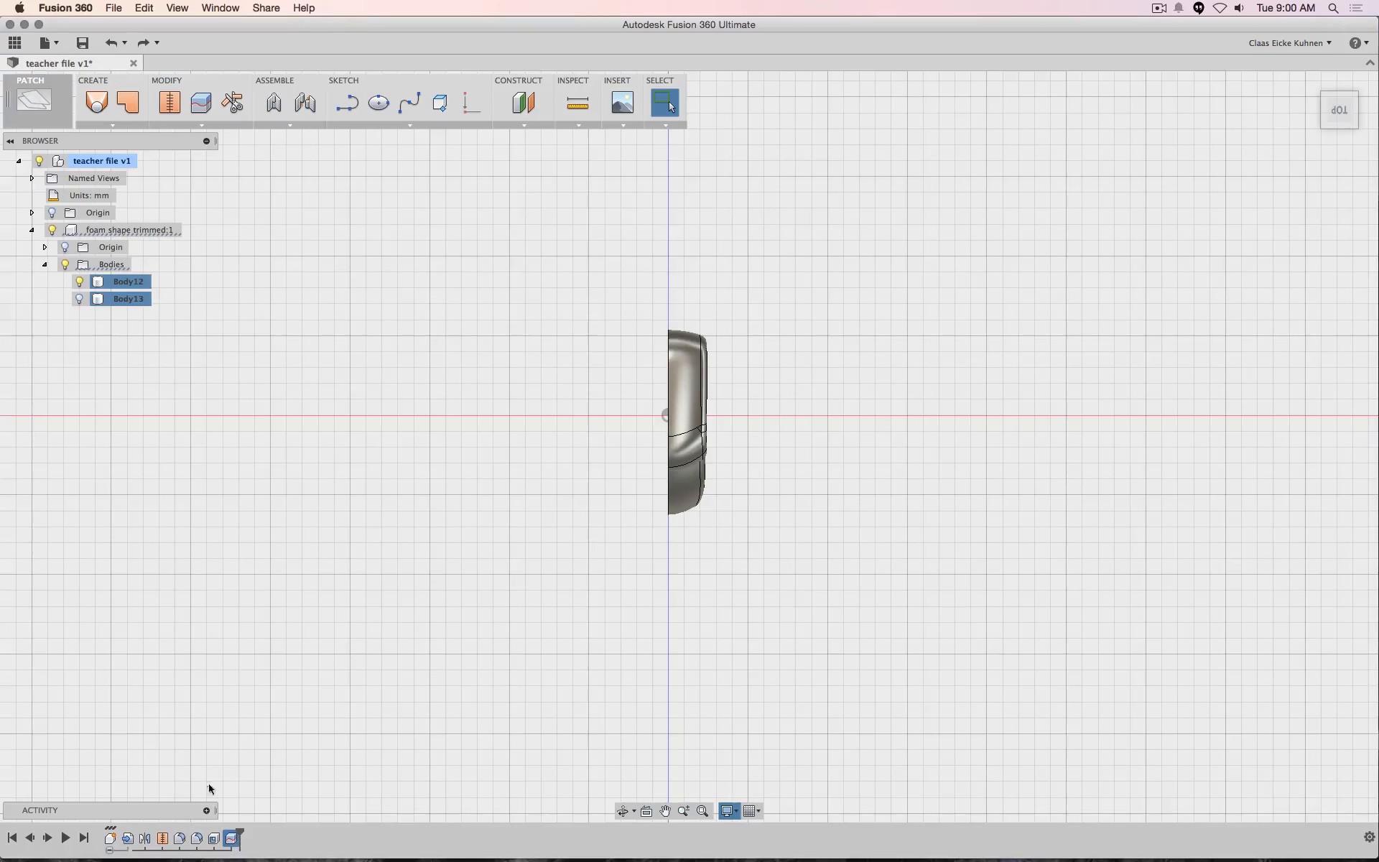
pyautogui.keyDown('shift'); pyautogui.click(144, 839); pyautogui.keyUp('shift')
pyautogui.press('Delete')
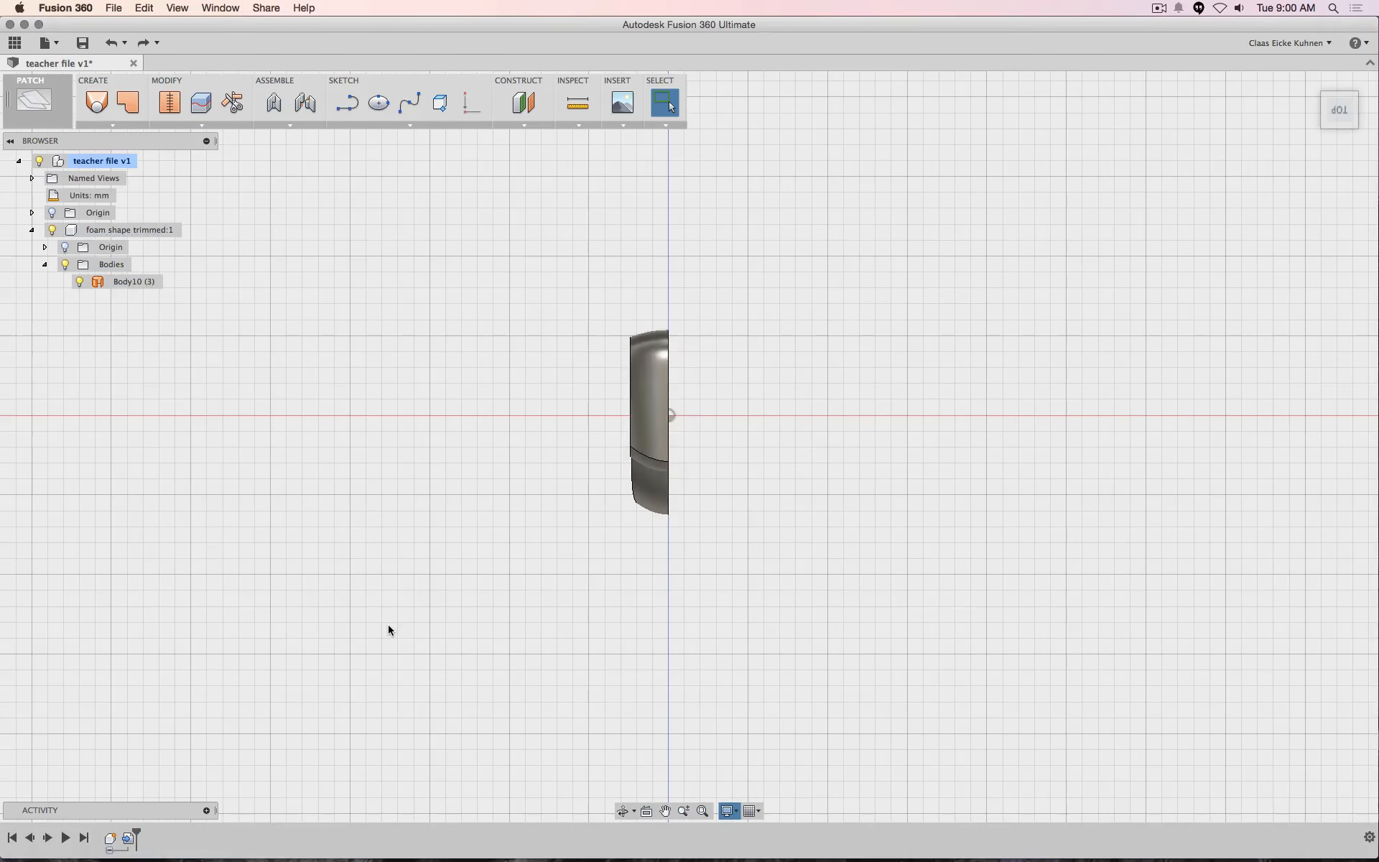
pyautogui.click(1348, 107)
pyautogui.keyDown('shift'); pyautogui.moveTo(689, 447); pyautogui.dragTo(208, 316, button='middle'); pyautogui.keyUp('shift')
pyautogui.click(195, 128)
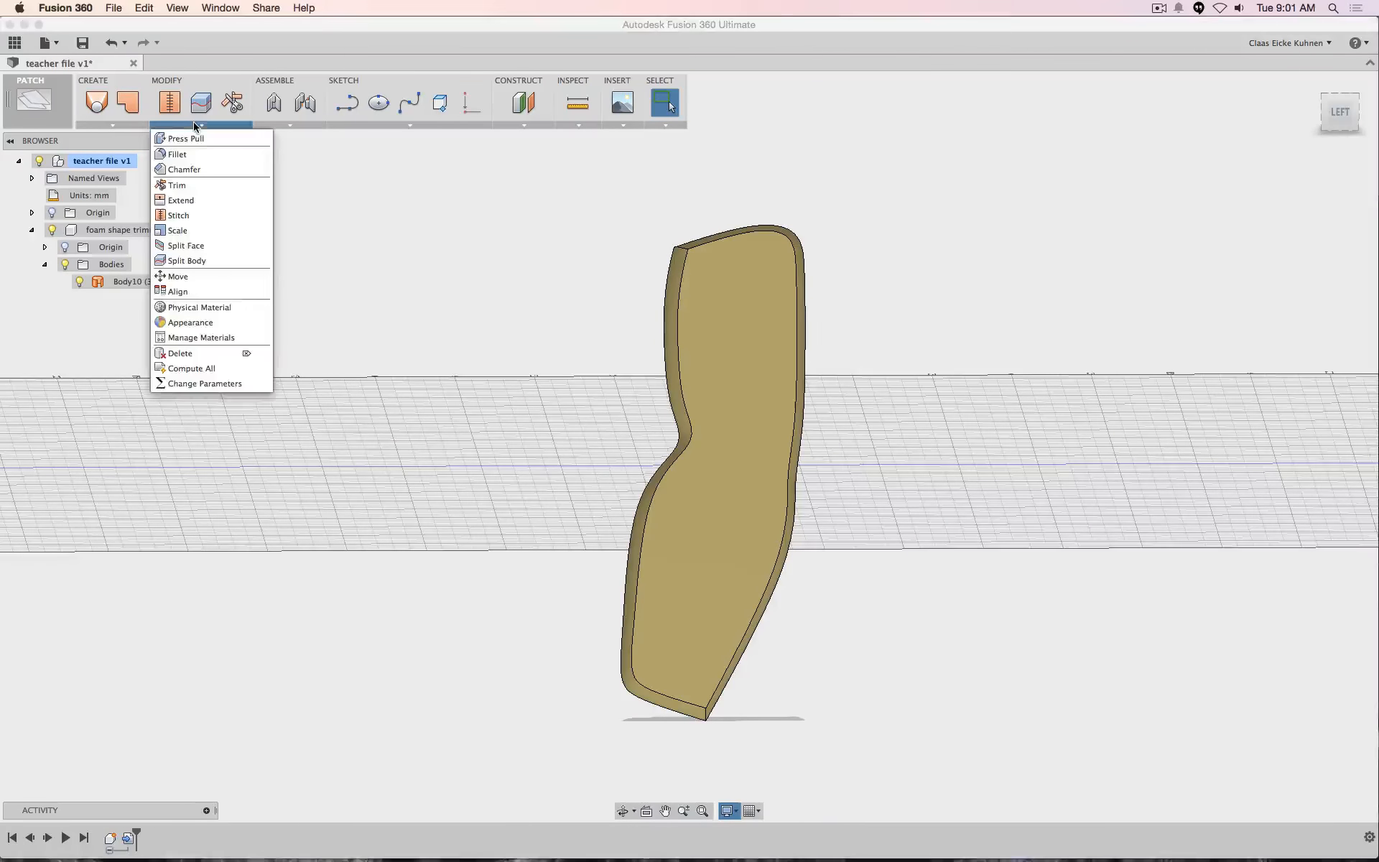
pyautogui.click(977, 238)
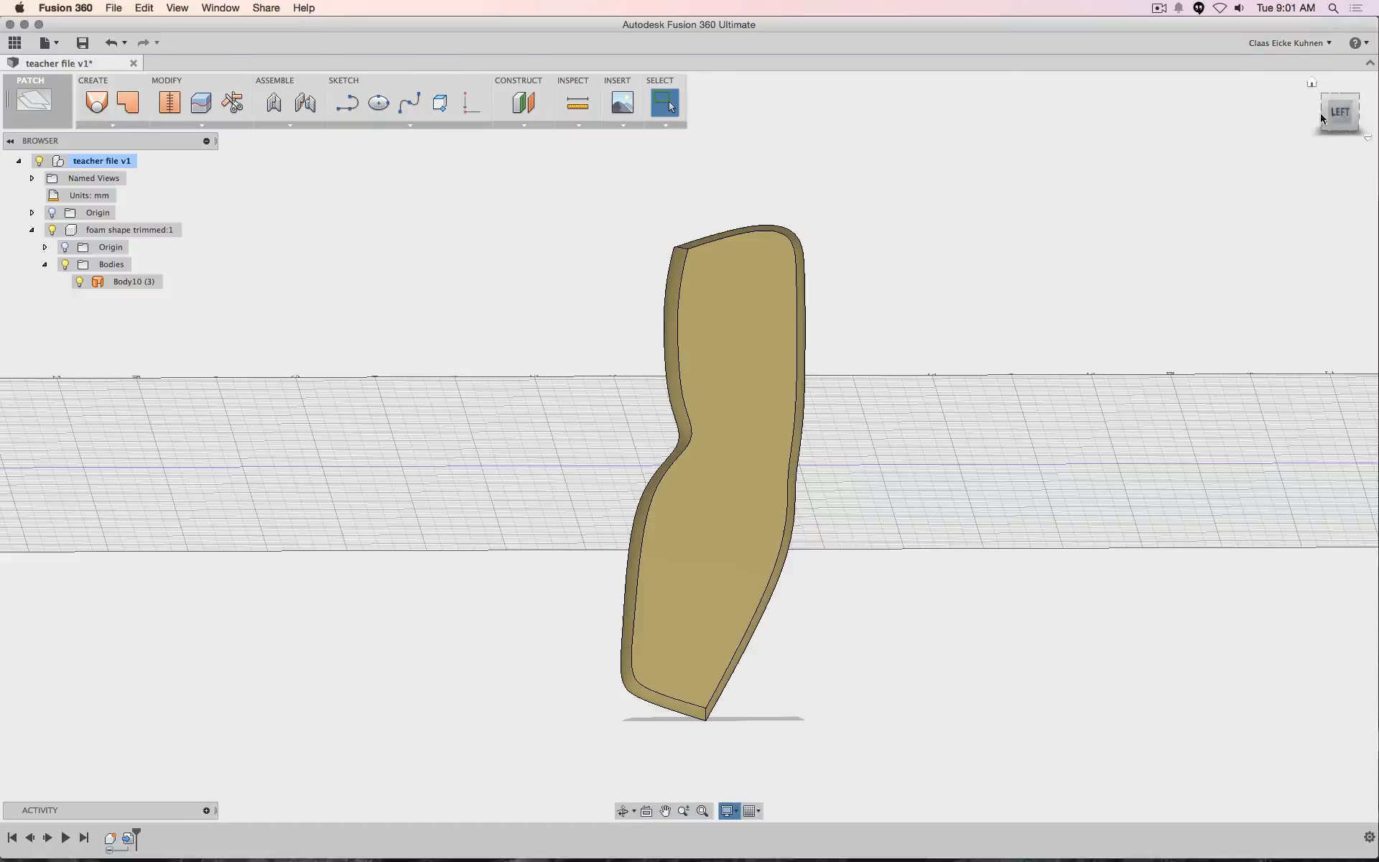
# Create a sketch on the vertical center plane and include both open boundary edges of the surface body as 3D geometry
pyautogui.moveTo(1321, 119)
pyautogui.keyDown('shift'); pyautogui.mouseDown(button='middle')
pyautogui.moveTo(1121, 166)
pyautogui.moveTo(934, 187)
pyautogui.moveTo(1178, 155)
pyautogui.moveTo(1236, 172)
pyautogui.moveTo(1279, 144)
pyautogui.moveTo(1365, 155)
pyautogui.moveTo(1336, 190)
pyautogui.moveTo(1309, 112)
pyautogui.mouseUp(button='middle'); pyautogui.keyUp('shift')
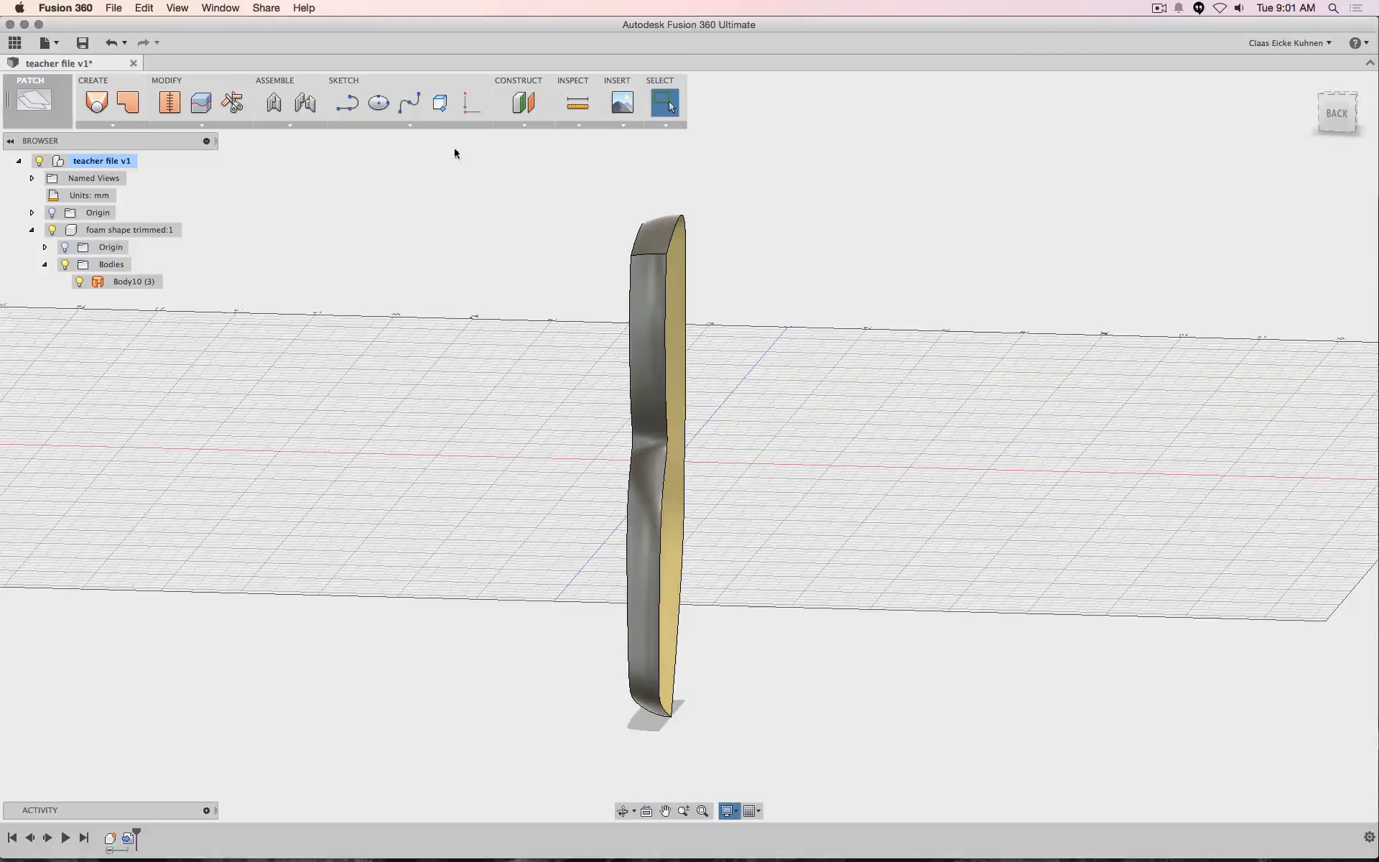
pyautogui.click(352, 106)
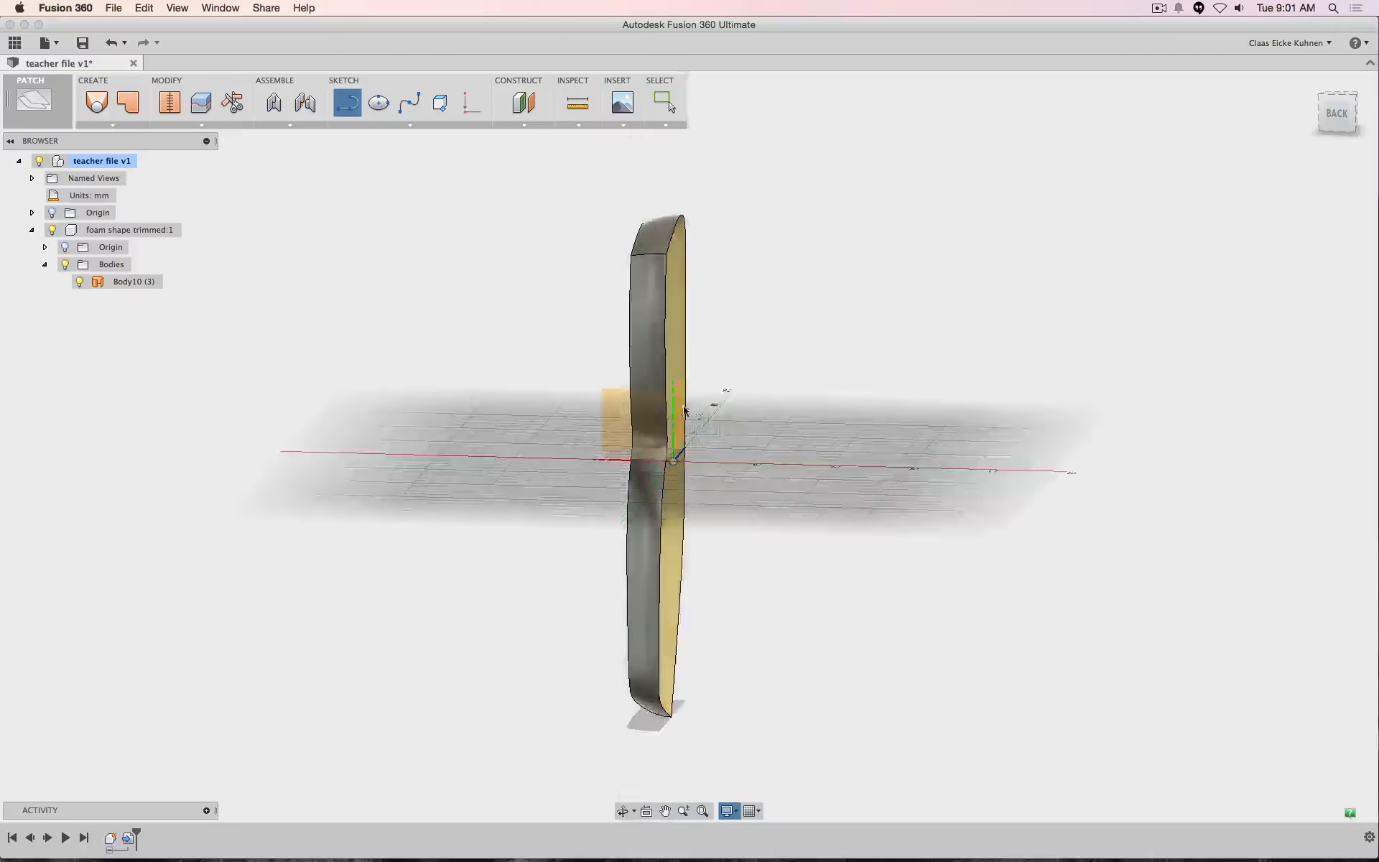
pyautogui.click(685, 412)
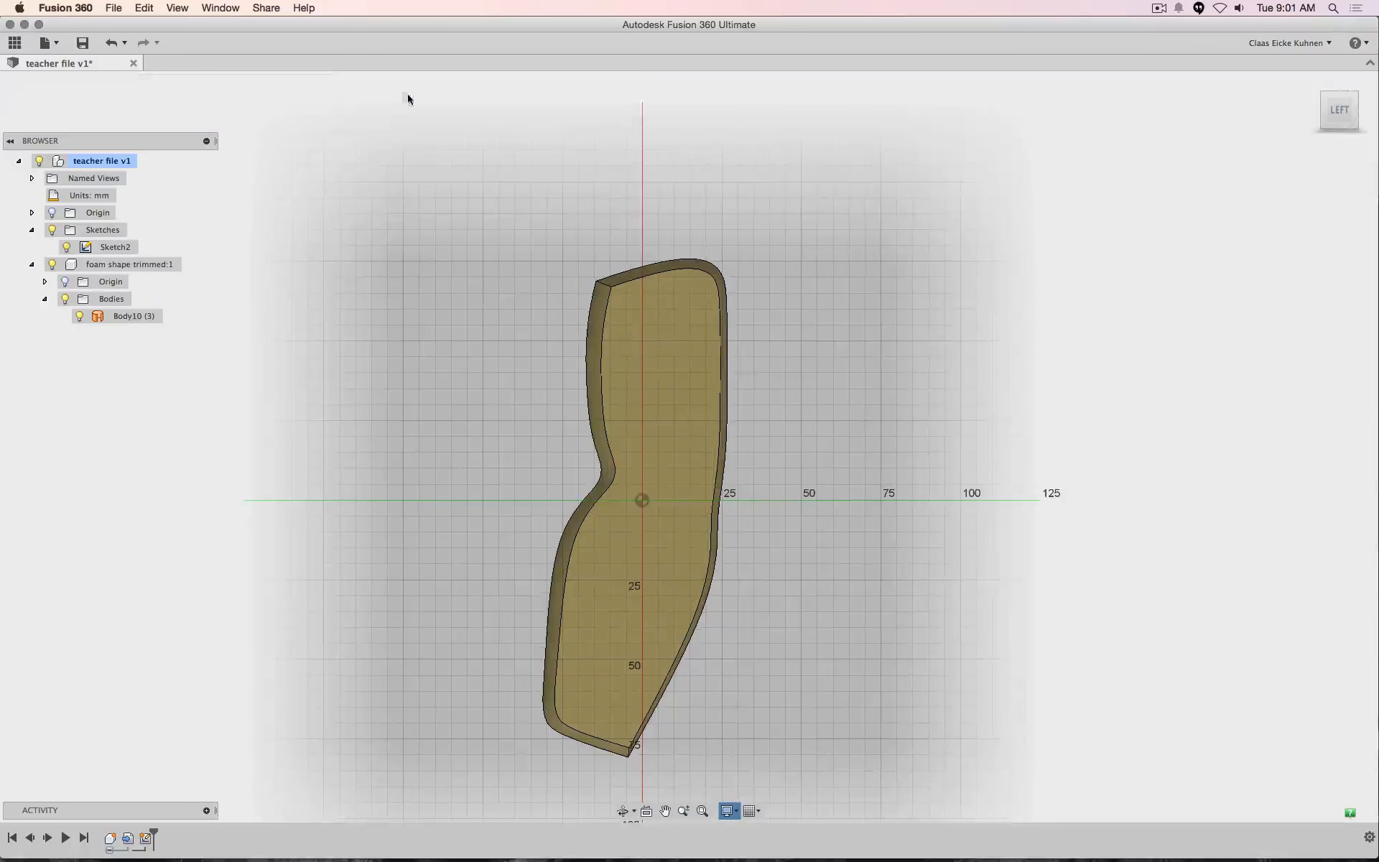
pyautogui.click(439, 103)
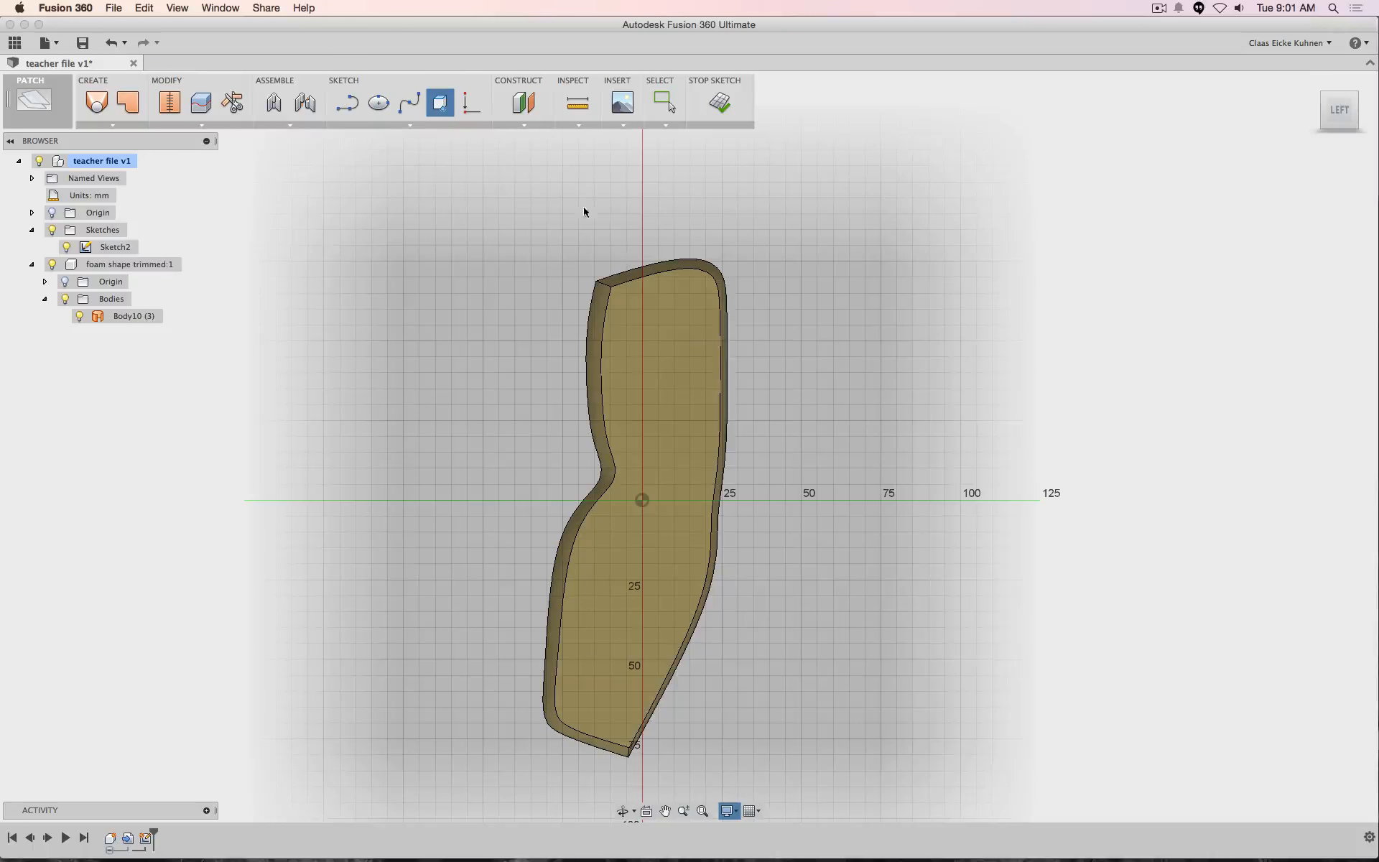
pyautogui.click(622, 280)
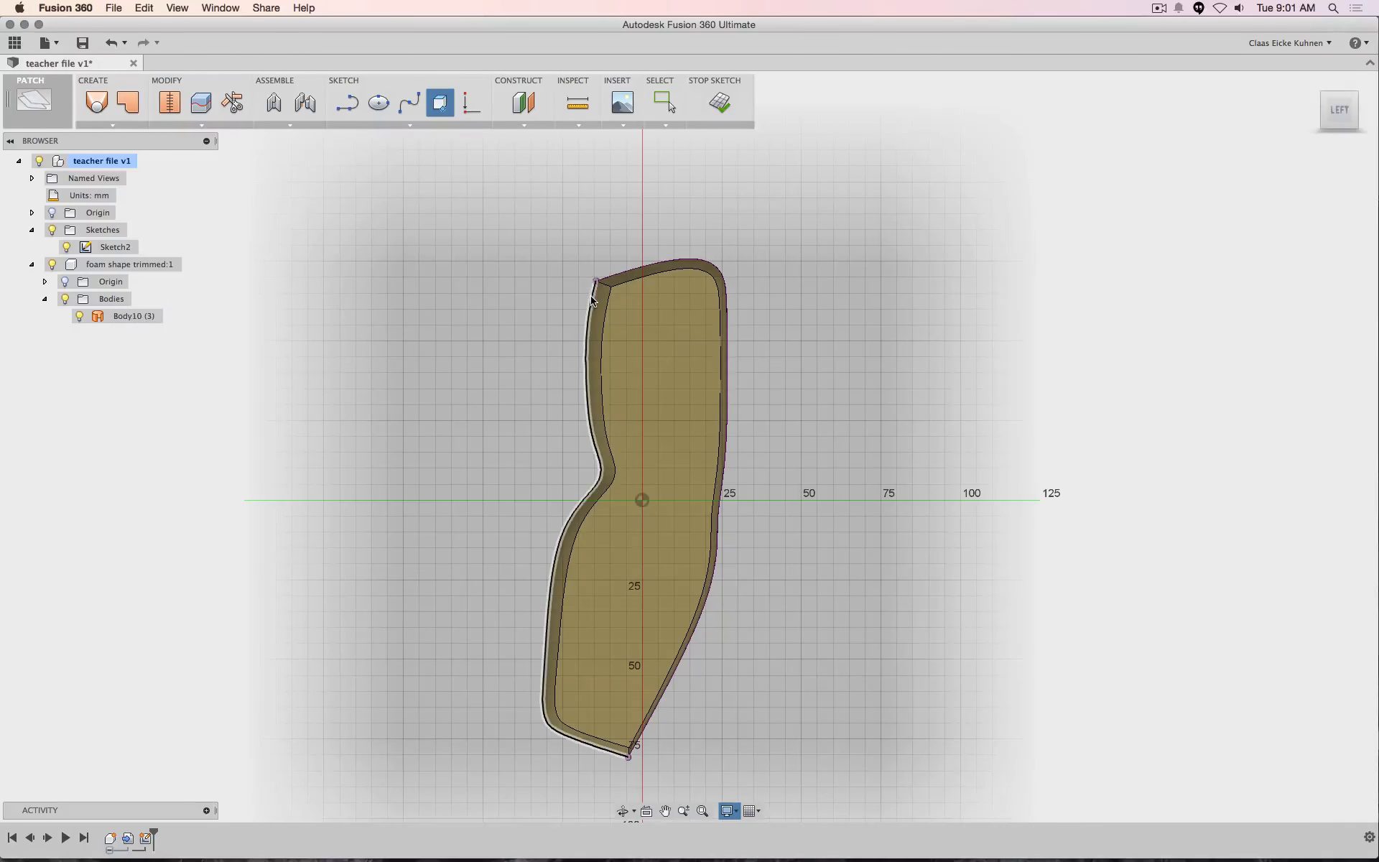
pyautogui.click(592, 300)
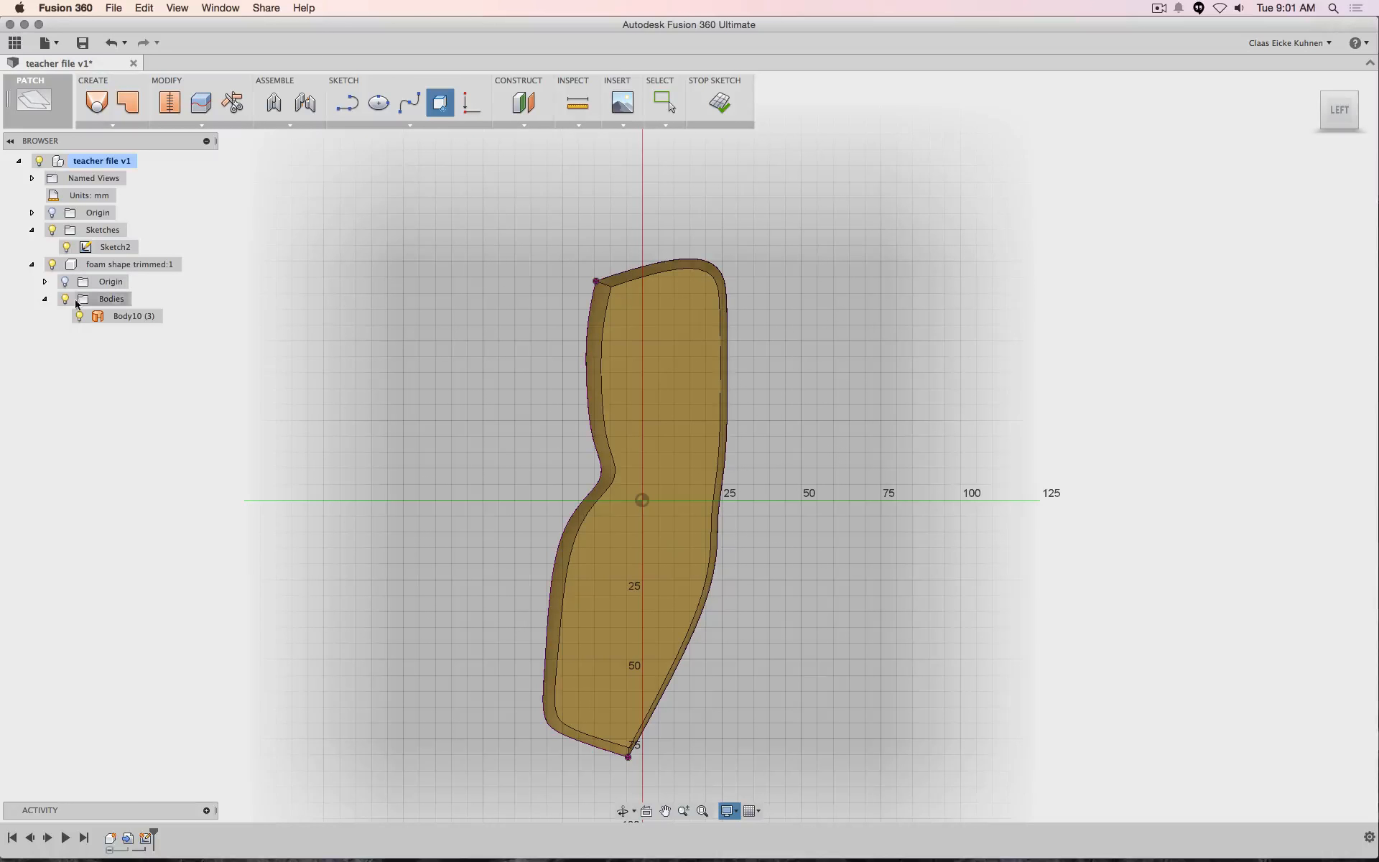
pyautogui.press('Escape')
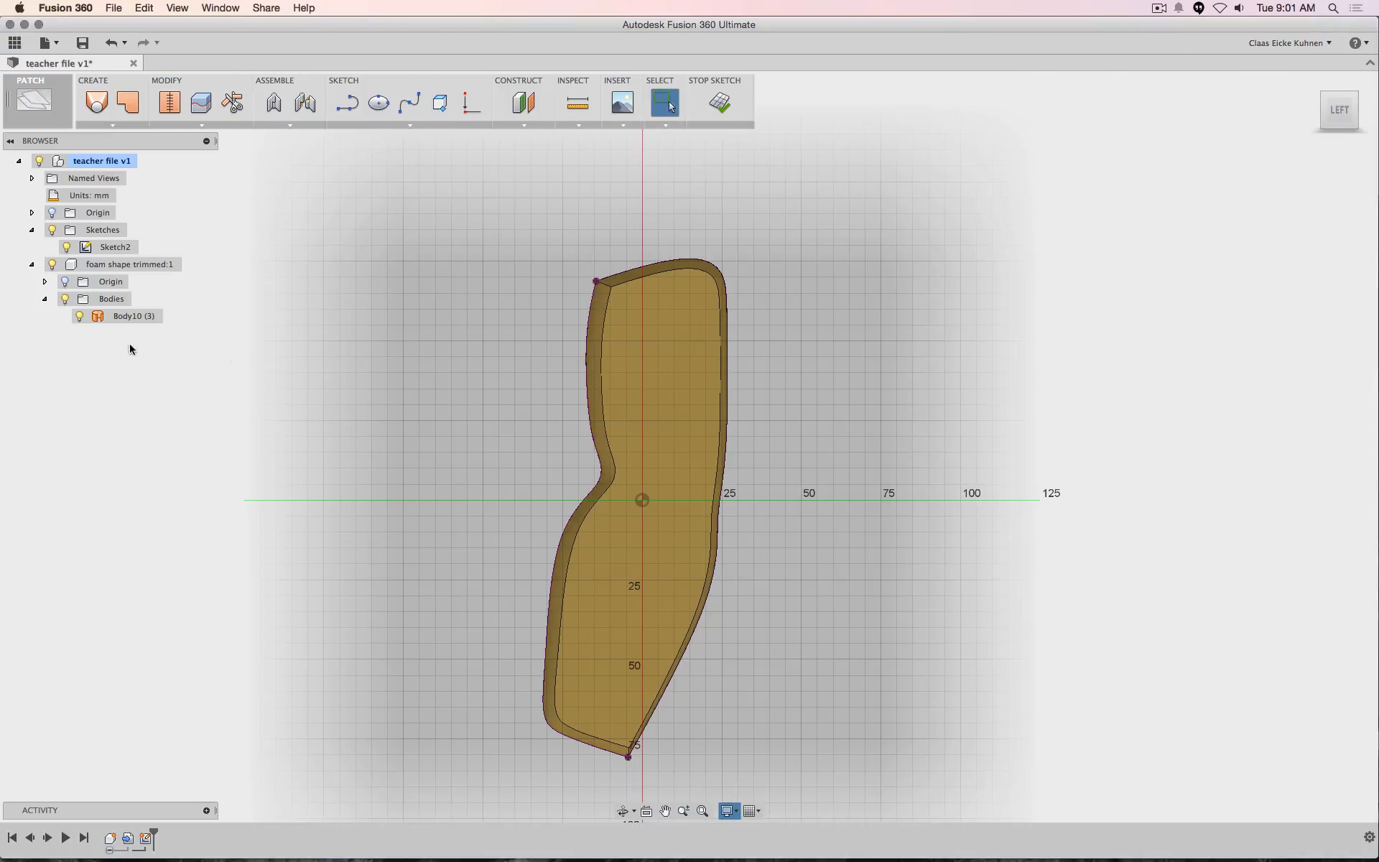
# With the surface body temporarily hidden, break the link of both included outline curves and finish the sketch
pyautogui.click(79, 316)
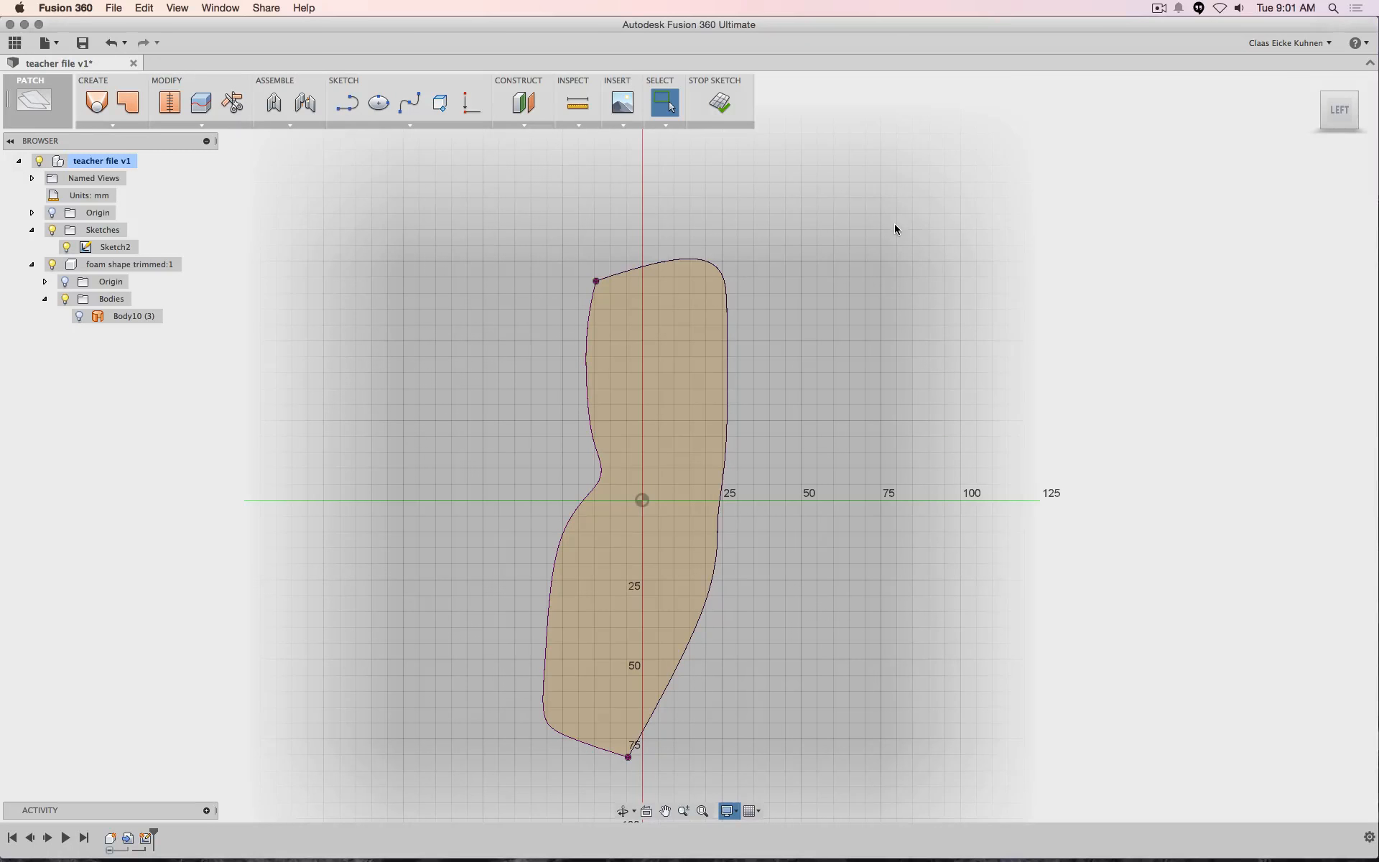
pyautogui.click(641, 267)
pyautogui.rightClick(641, 267)
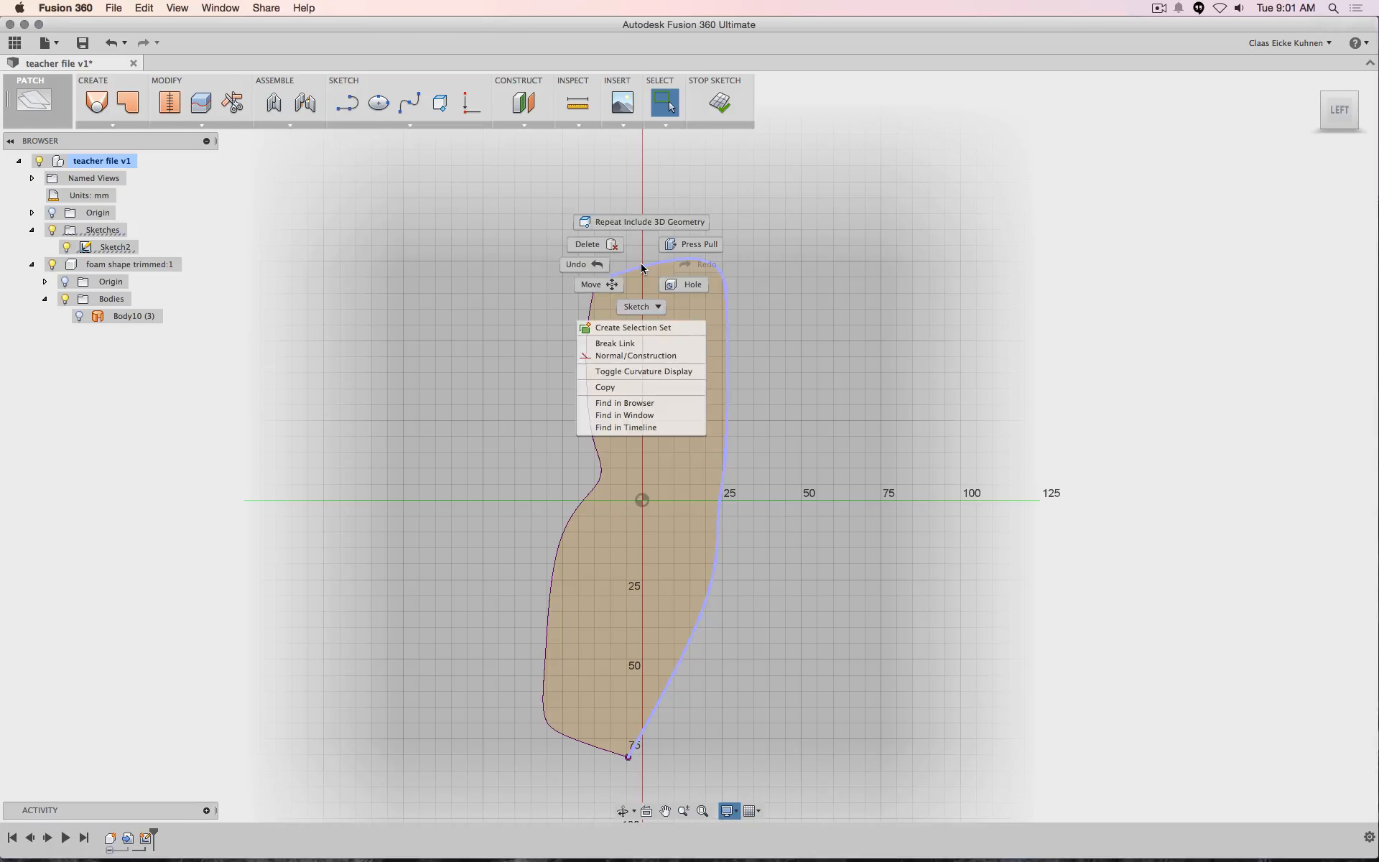
pyautogui.click(622, 344)
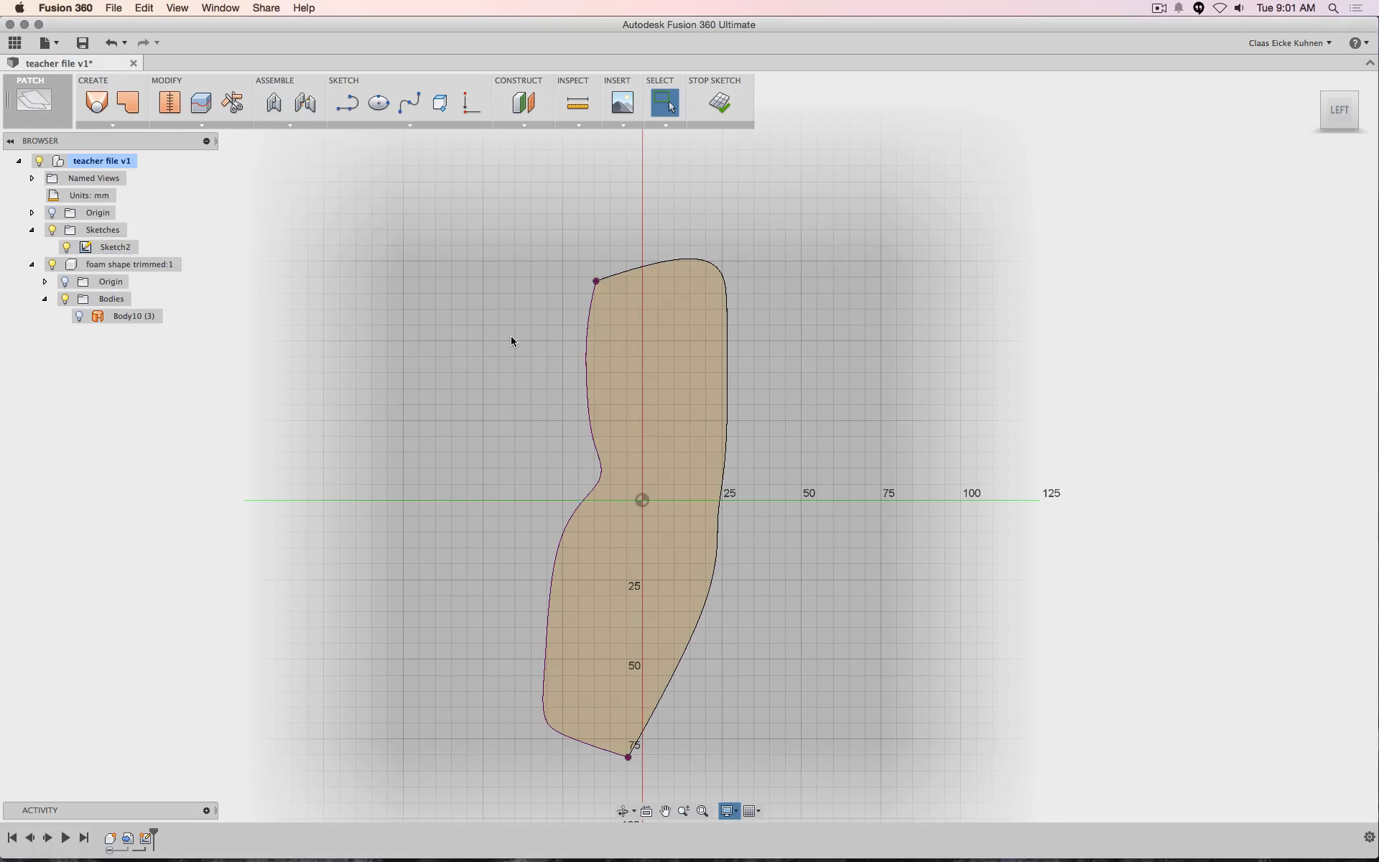
pyautogui.click(589, 303)
pyautogui.rightClick(589, 304)
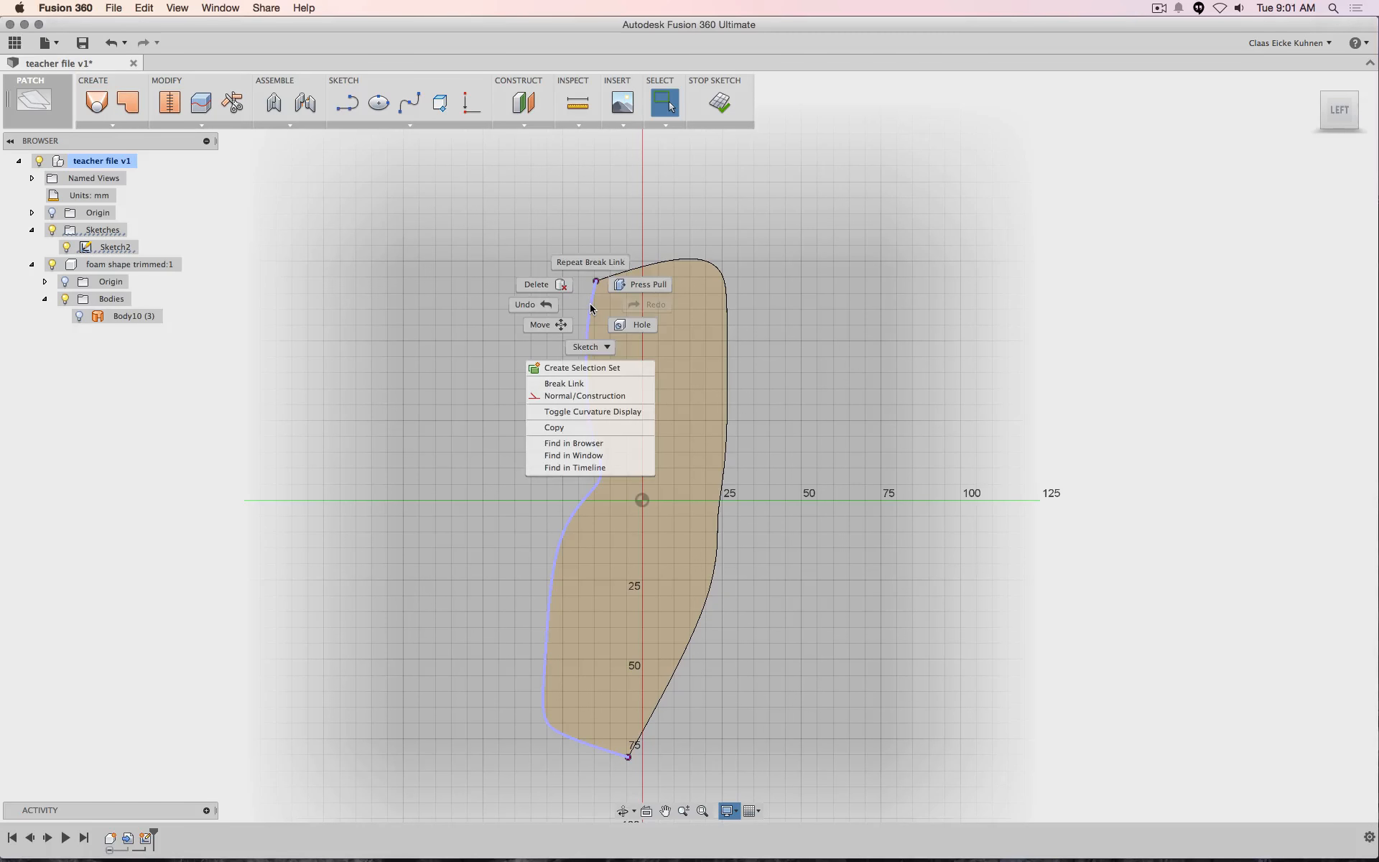
pyautogui.click(571, 384)
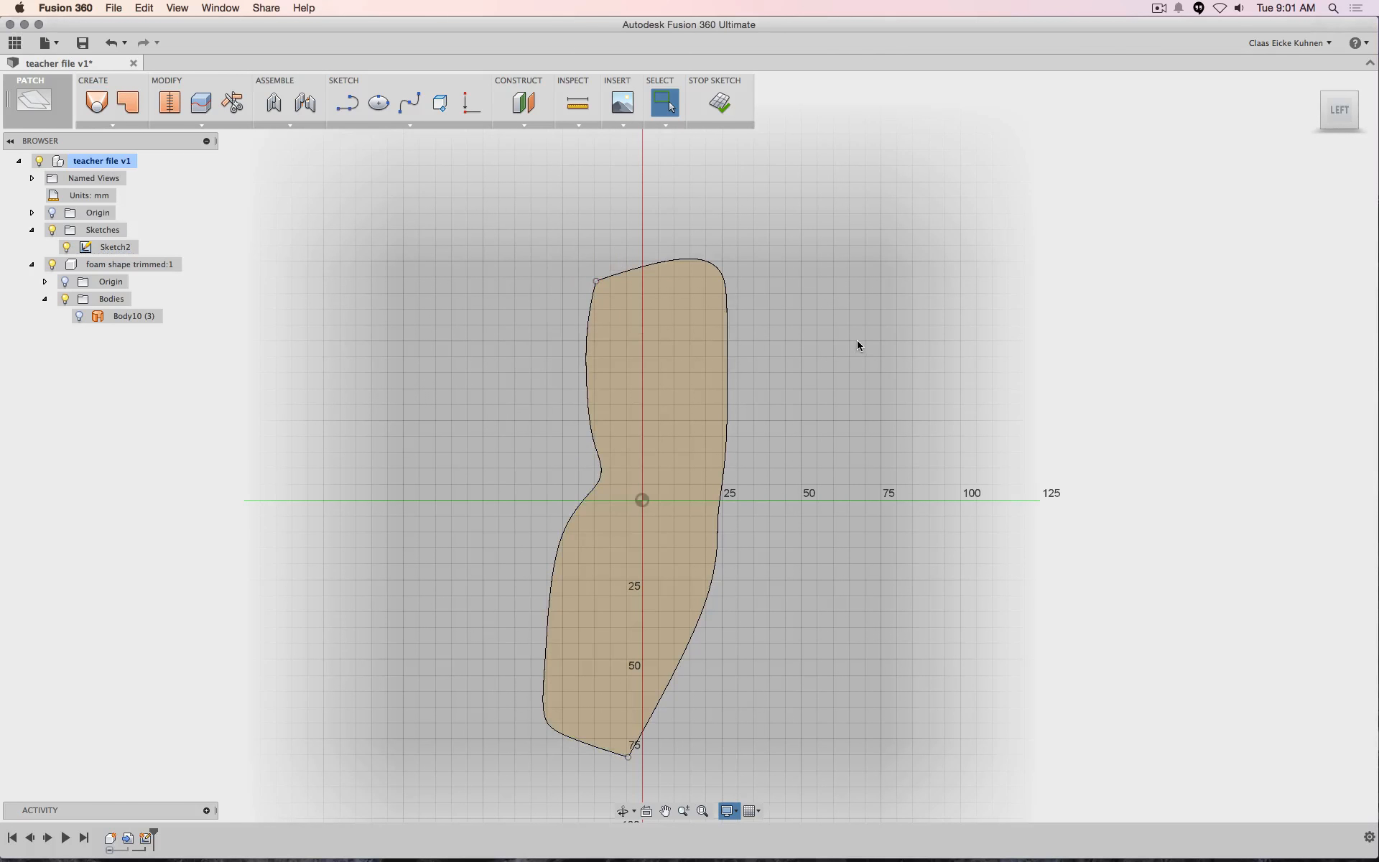
pyautogui.click(721, 104)
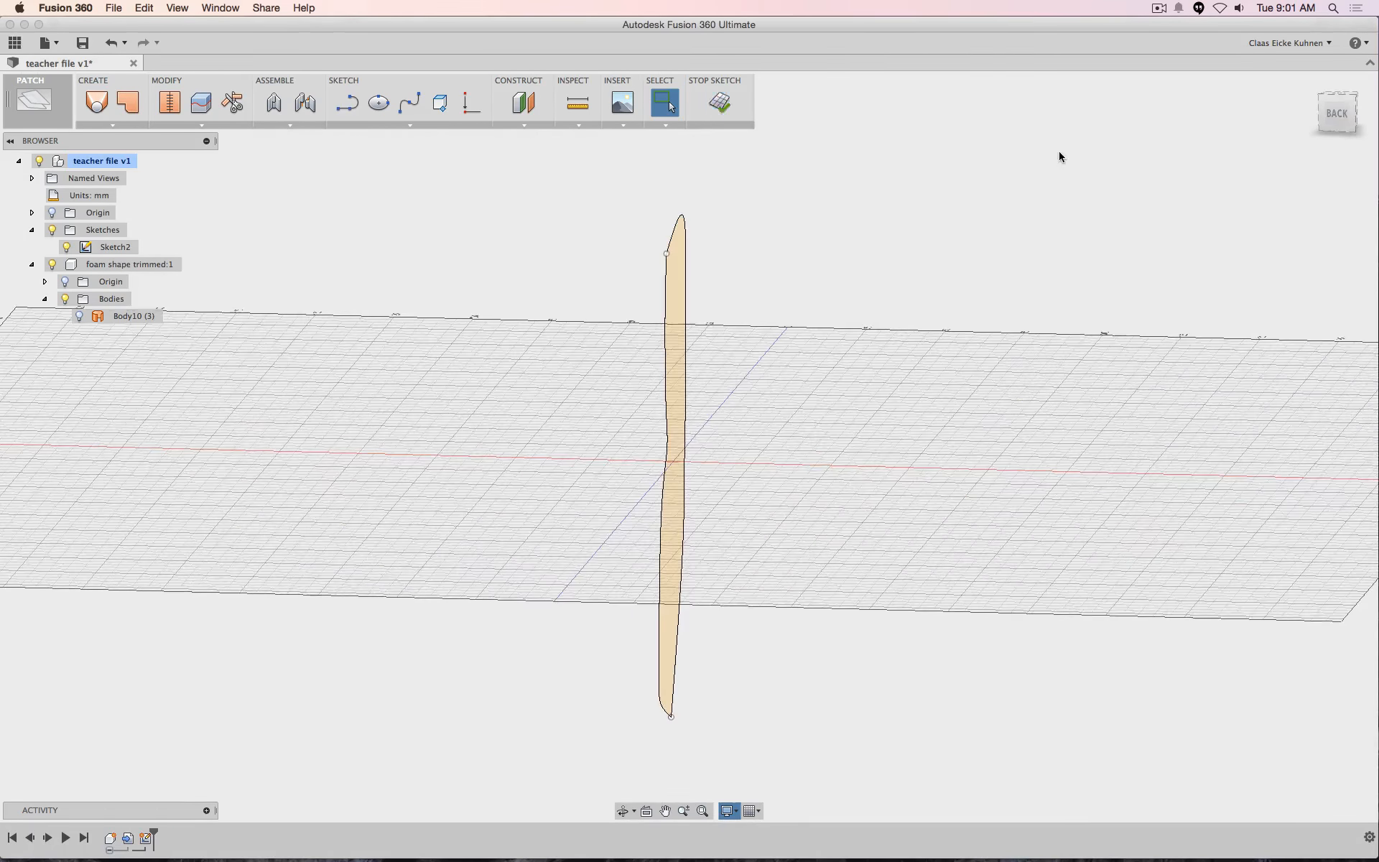
pyautogui.click(1355, 95)
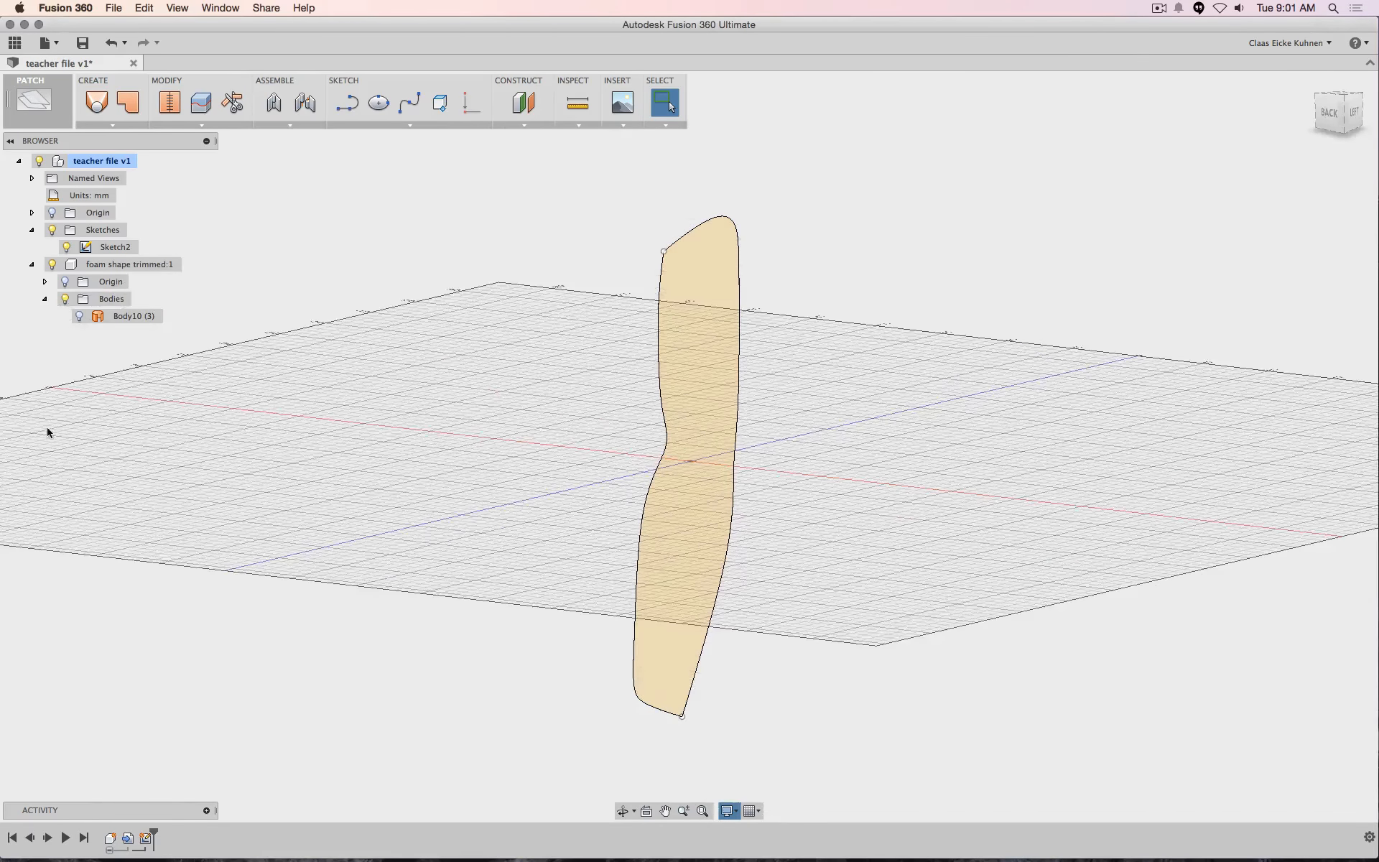
pyautogui.click(79, 317)
# Rename the outline sketch Center Profile and hide it
pyautogui.click(115, 248)
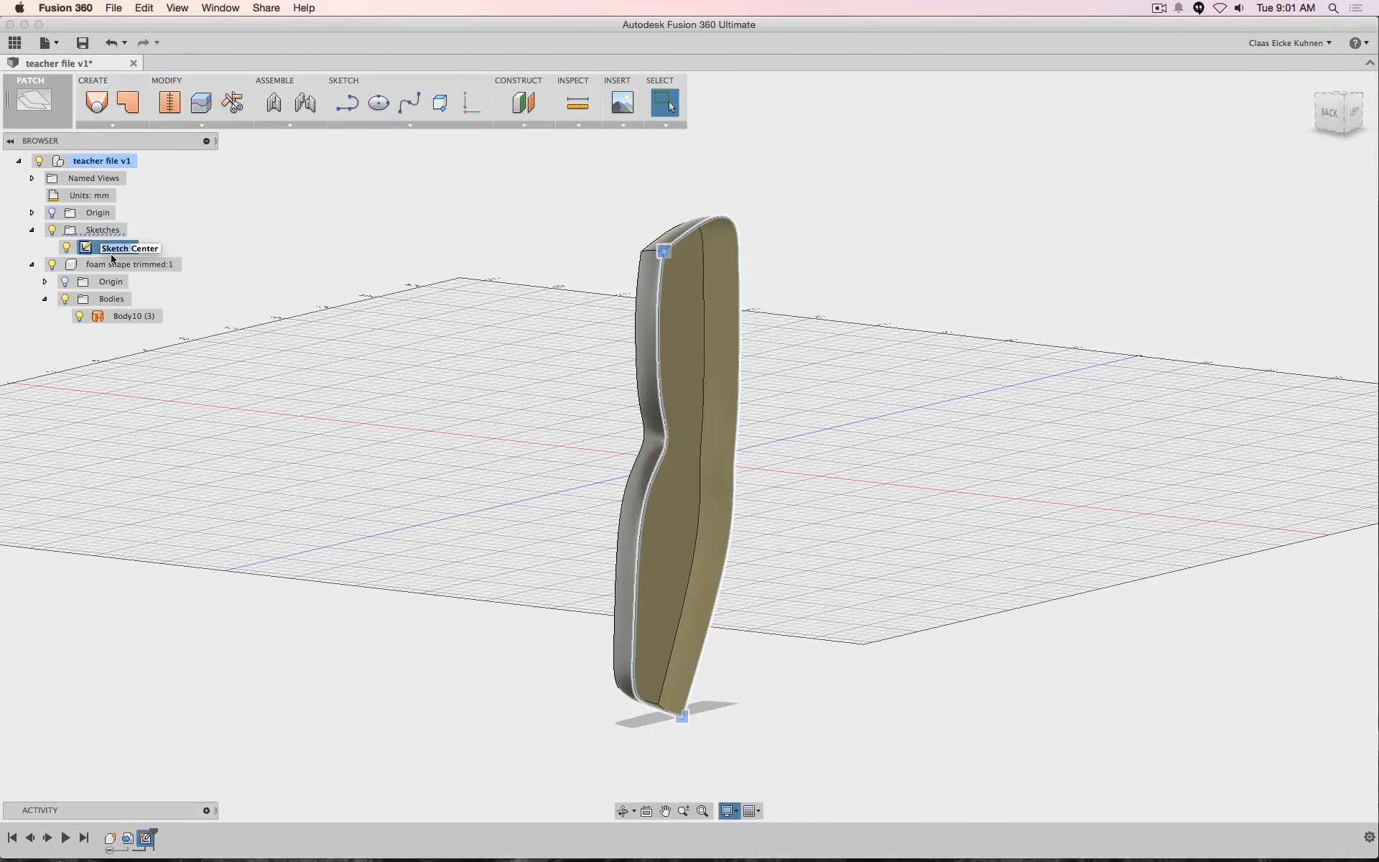
pyautogui.press('BackSpace')
pyautogui.press('Return')
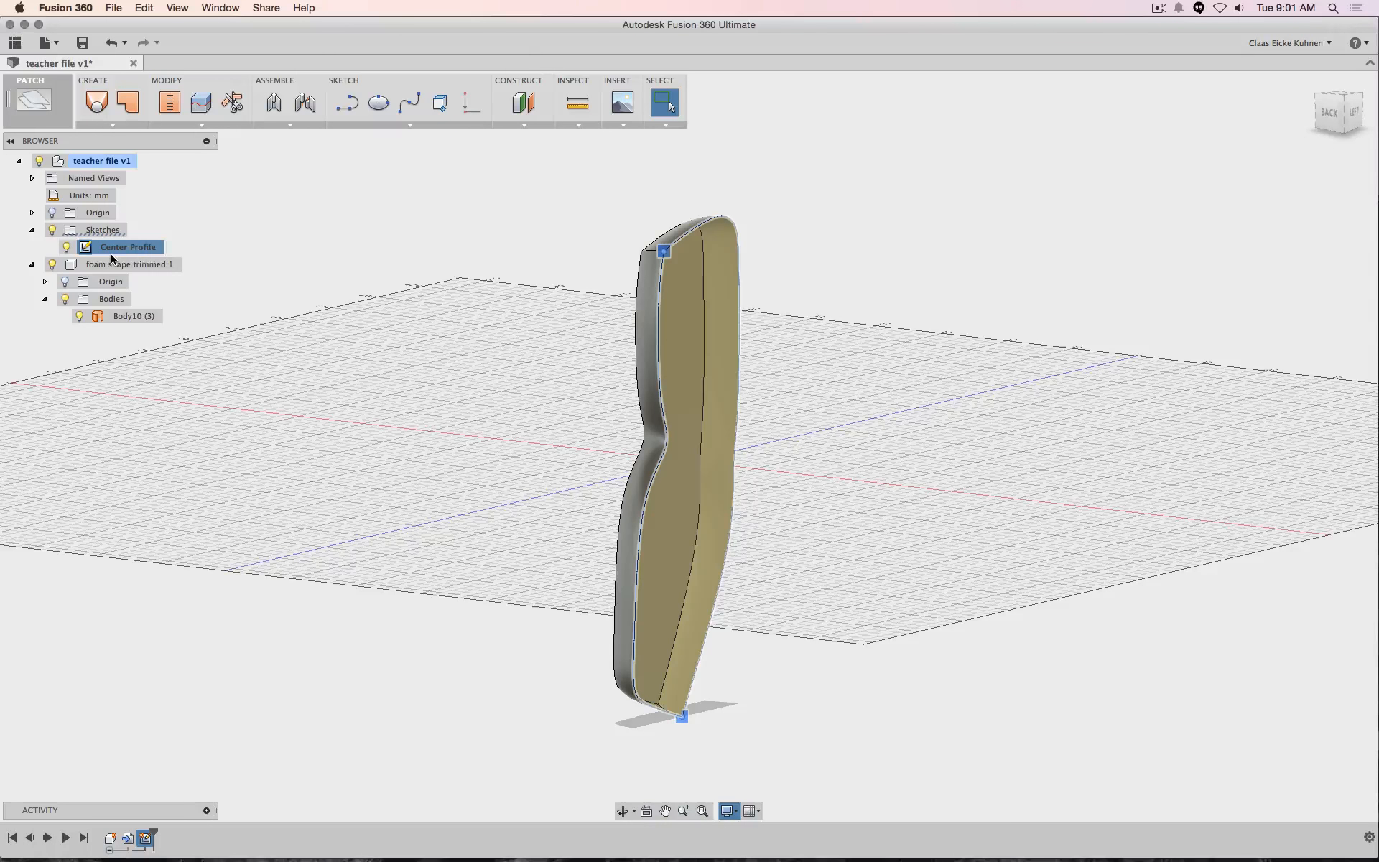
pyautogui.click(308, 236)
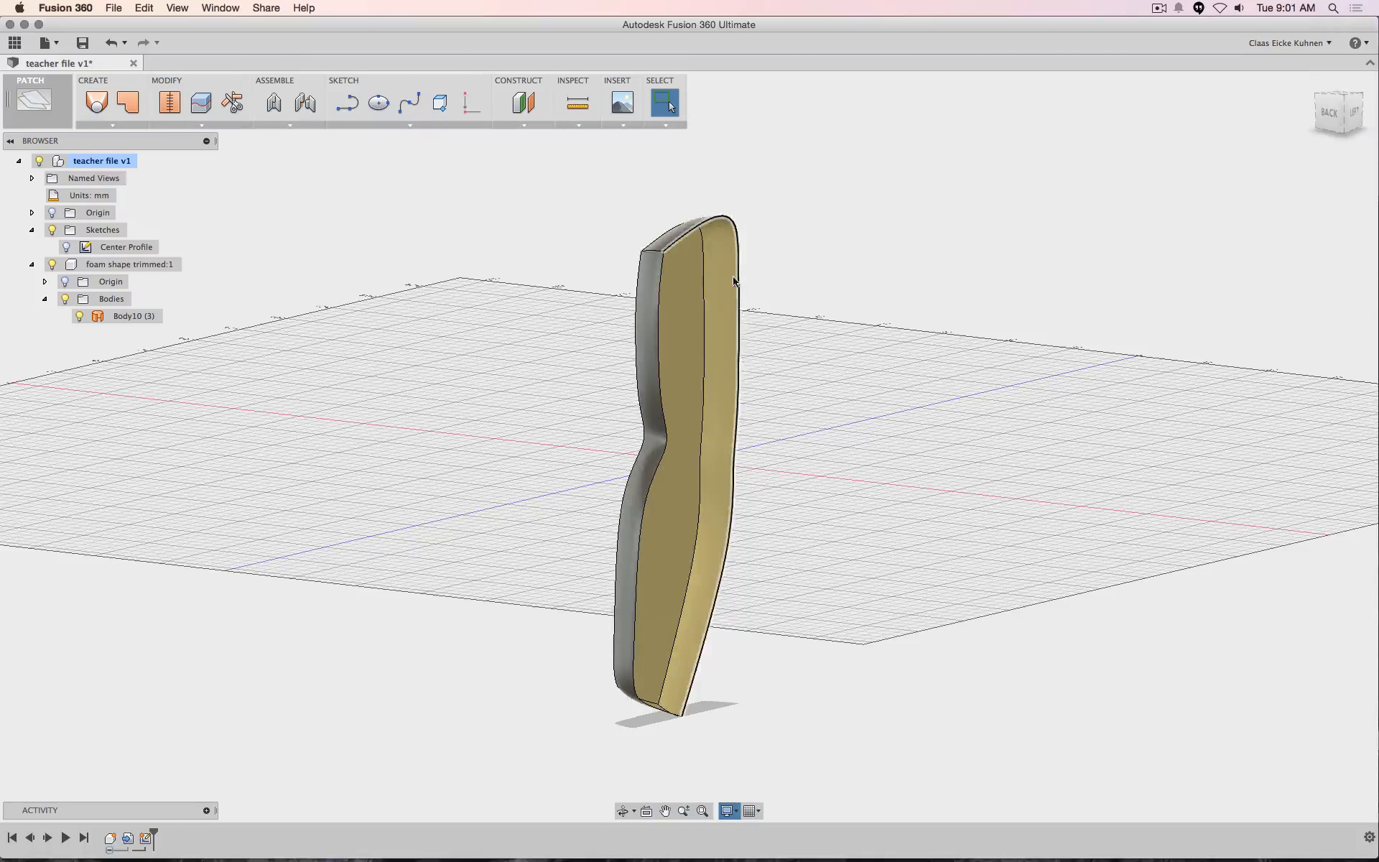
# Construct a plane offset 12 mm from the vertical center plane of the origin, with the origin planes shown
pyautogui.click(1328, 114)
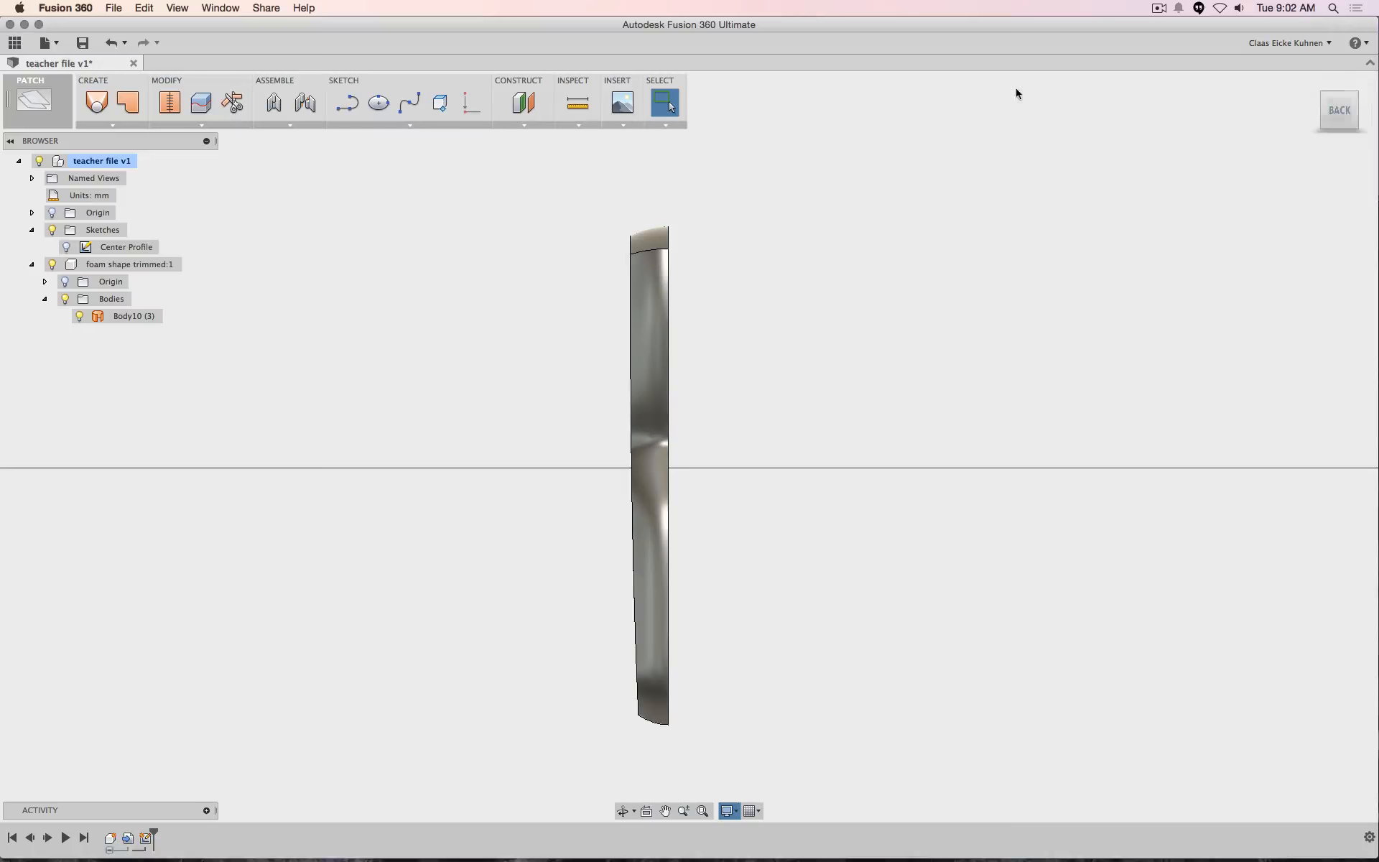
pyautogui.click(528, 106)
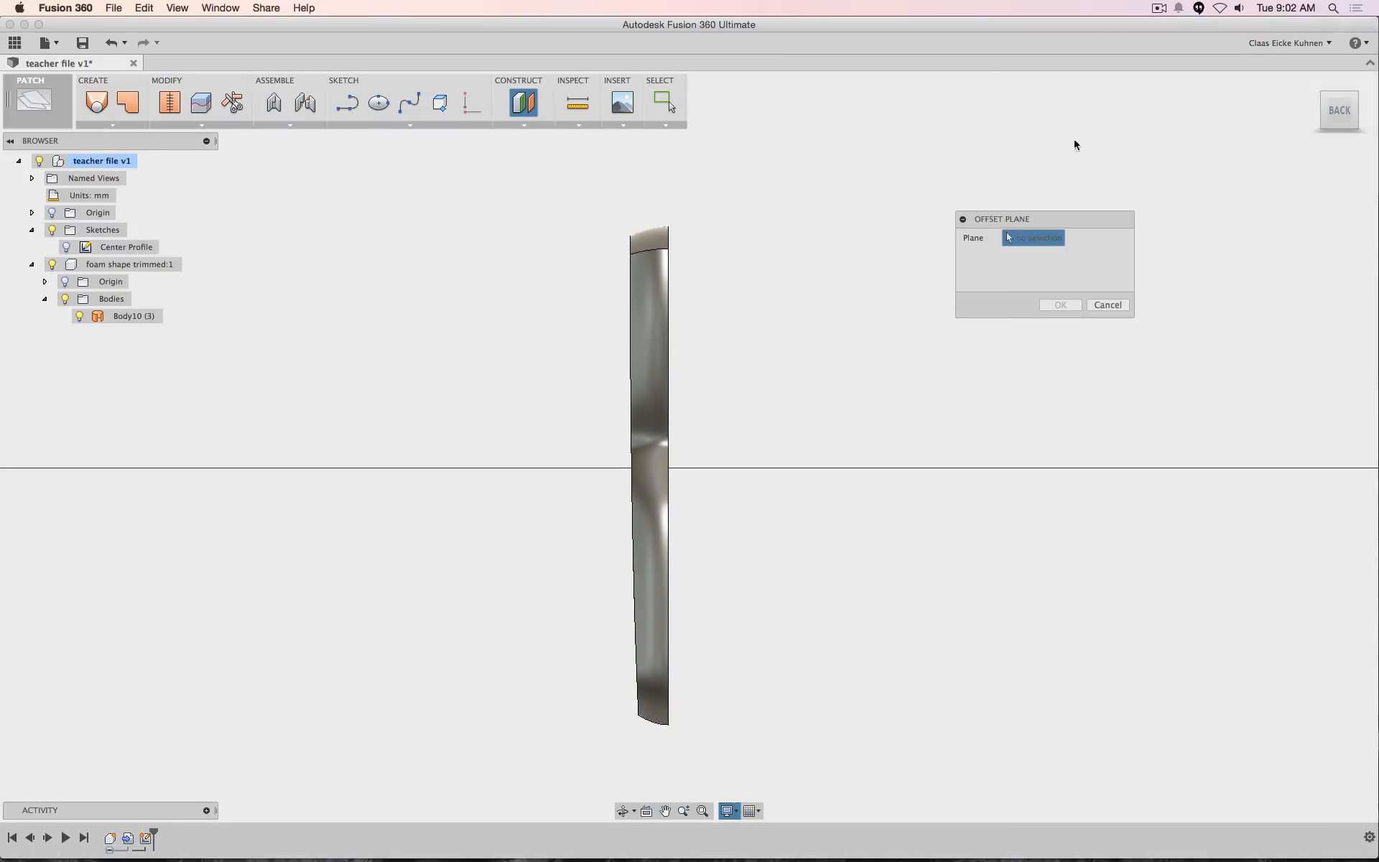
pyautogui.click(1312, 81)
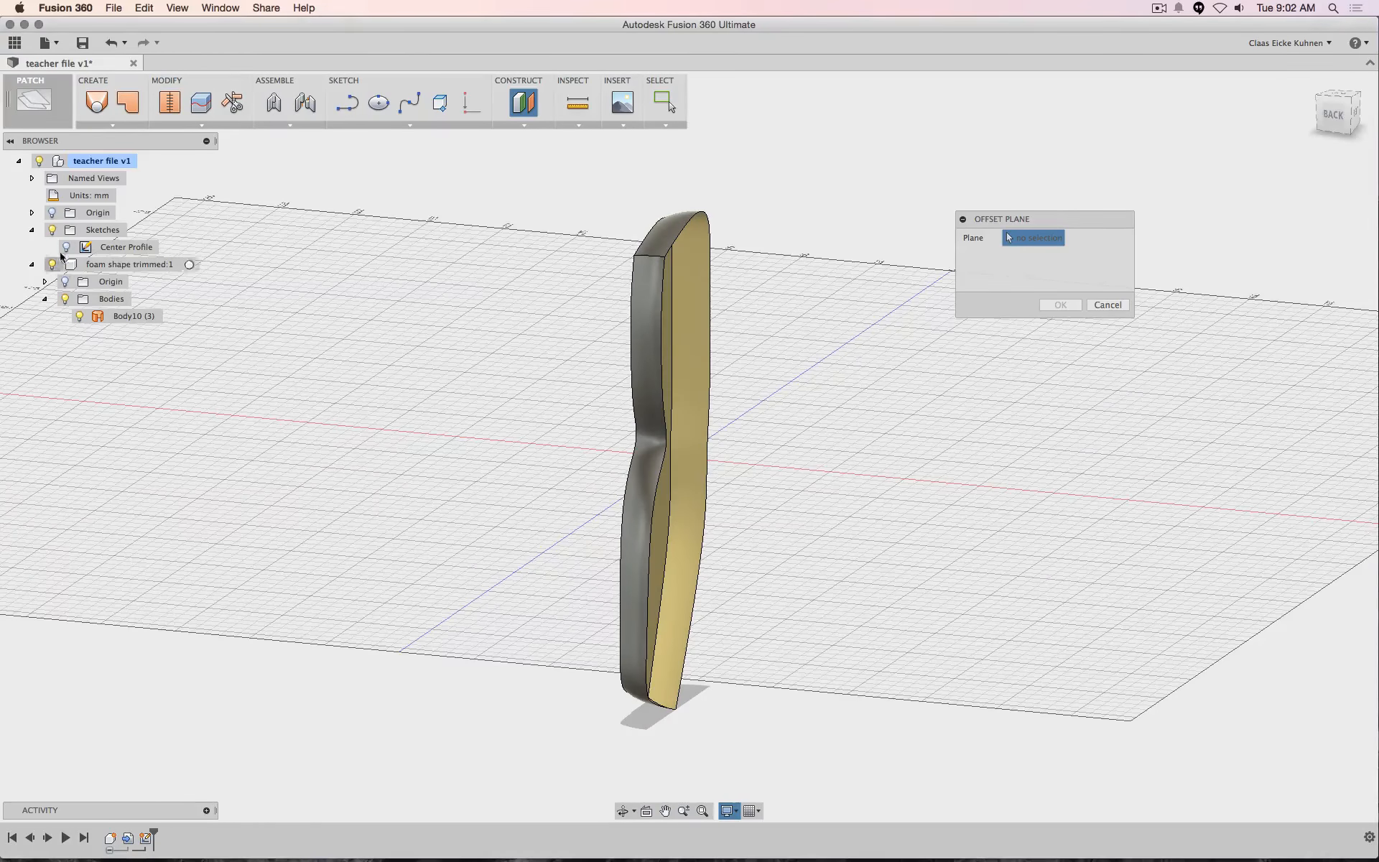
pyautogui.click(52, 213)
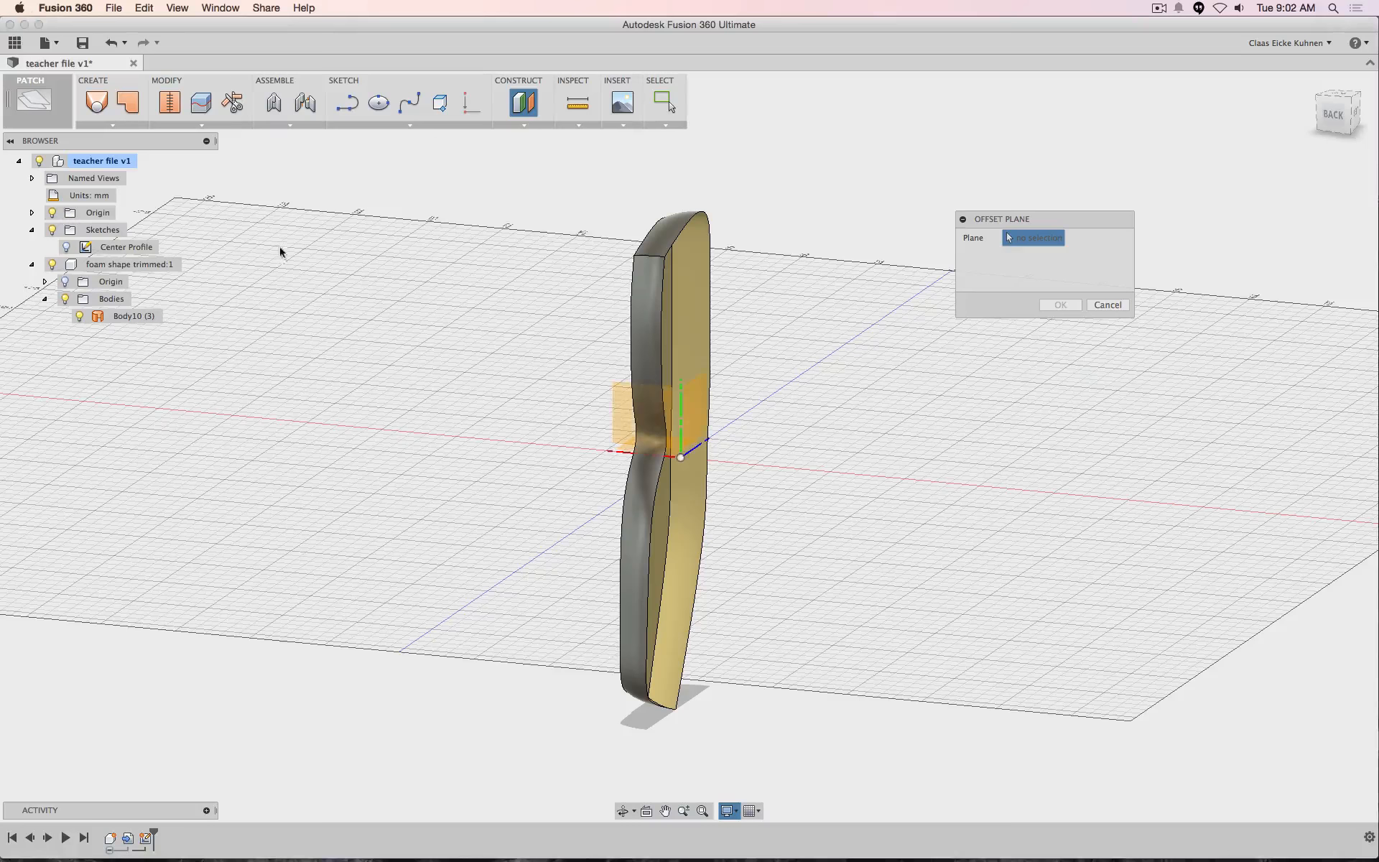
pyautogui.click(688, 383)
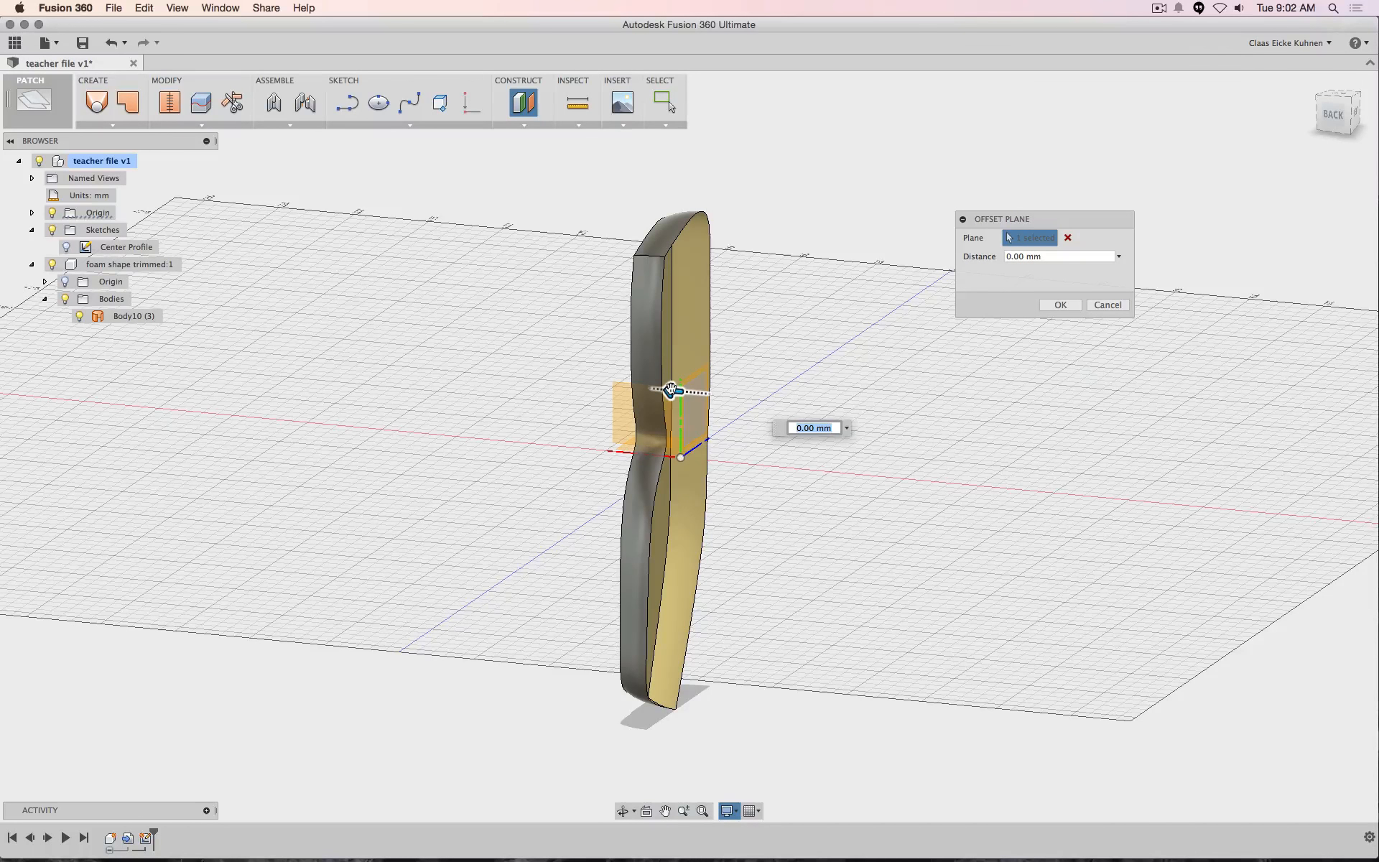
pyautogui.write('12')
pyautogui.press('Return')
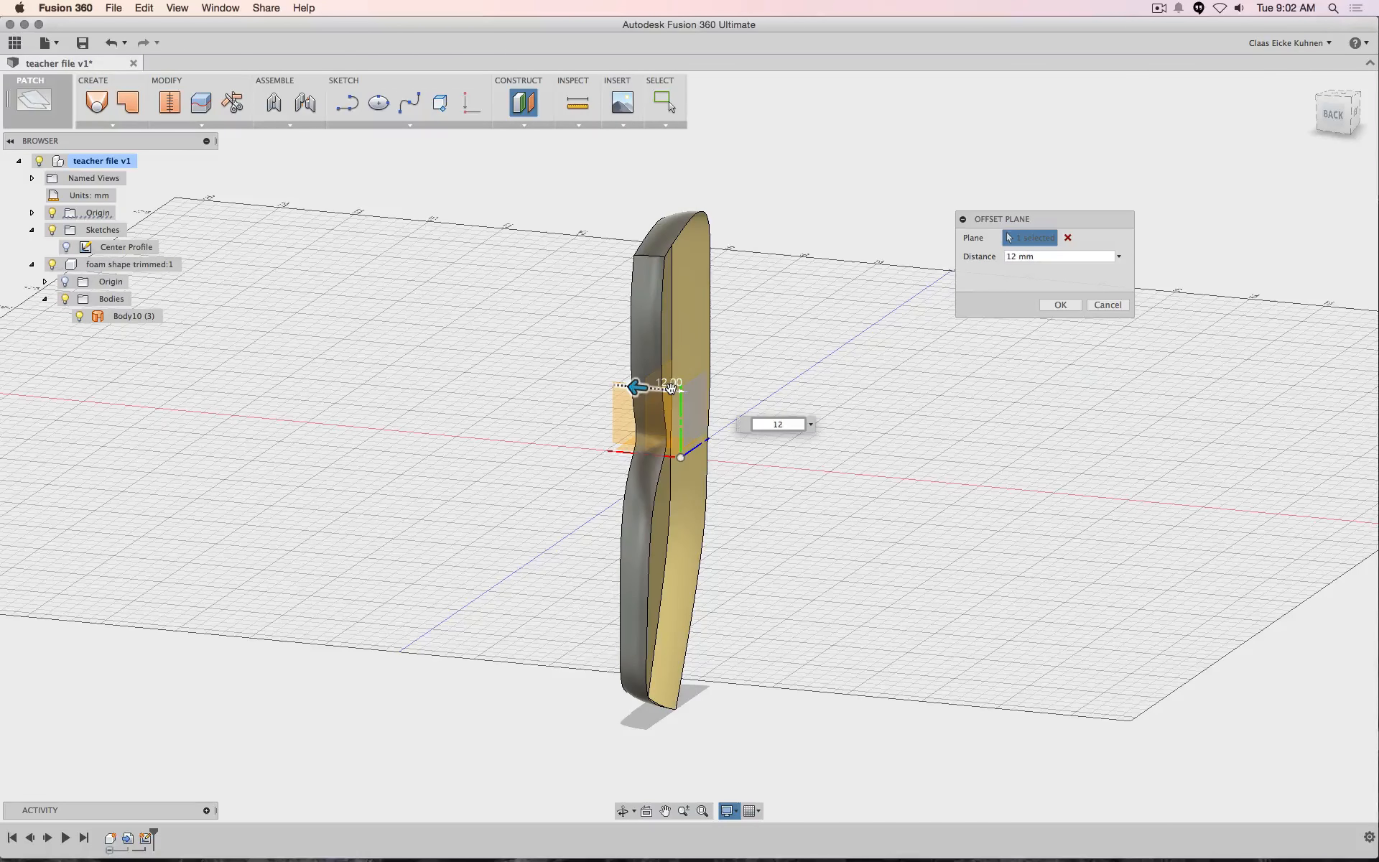
pyautogui.press('Return')
# Create a sketch on the 12 mm offset construction plane
pyautogui.click(1330, 117)
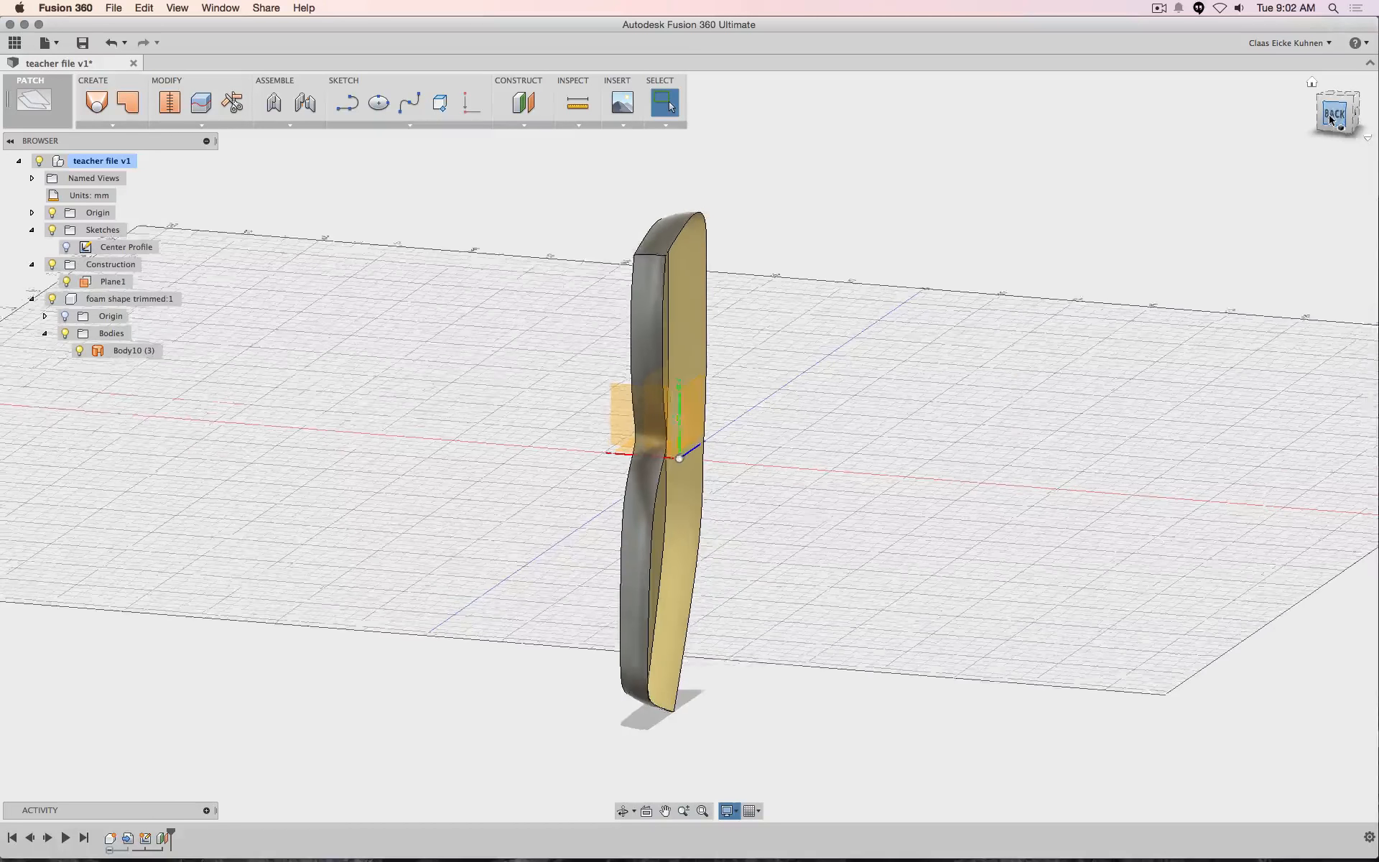
pyautogui.scroll(3, 546, 420)
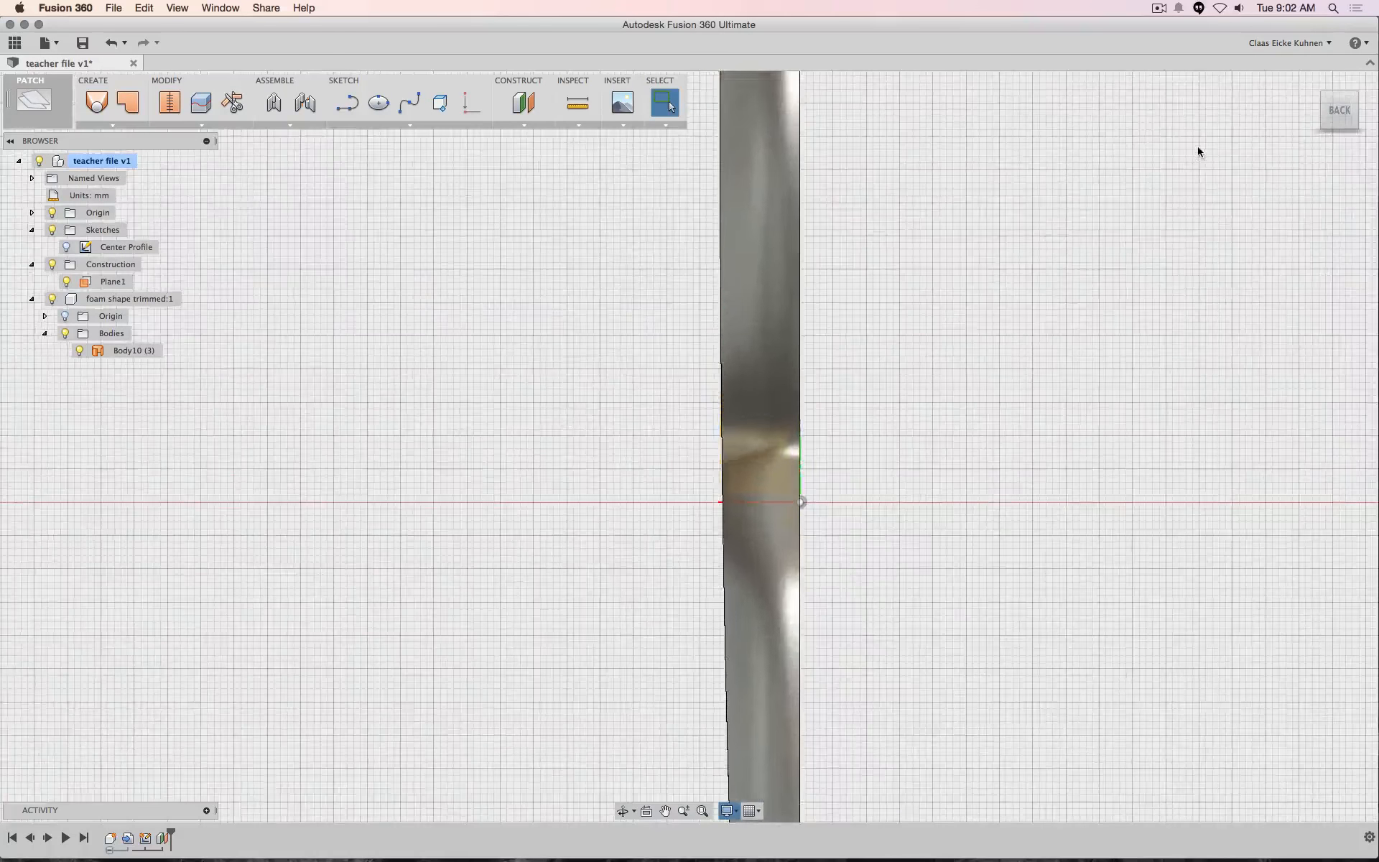
pyautogui.scroll(-3, 1199, 152)
pyautogui.moveTo(1344, 113); pyautogui.dragTo(1358, 122)
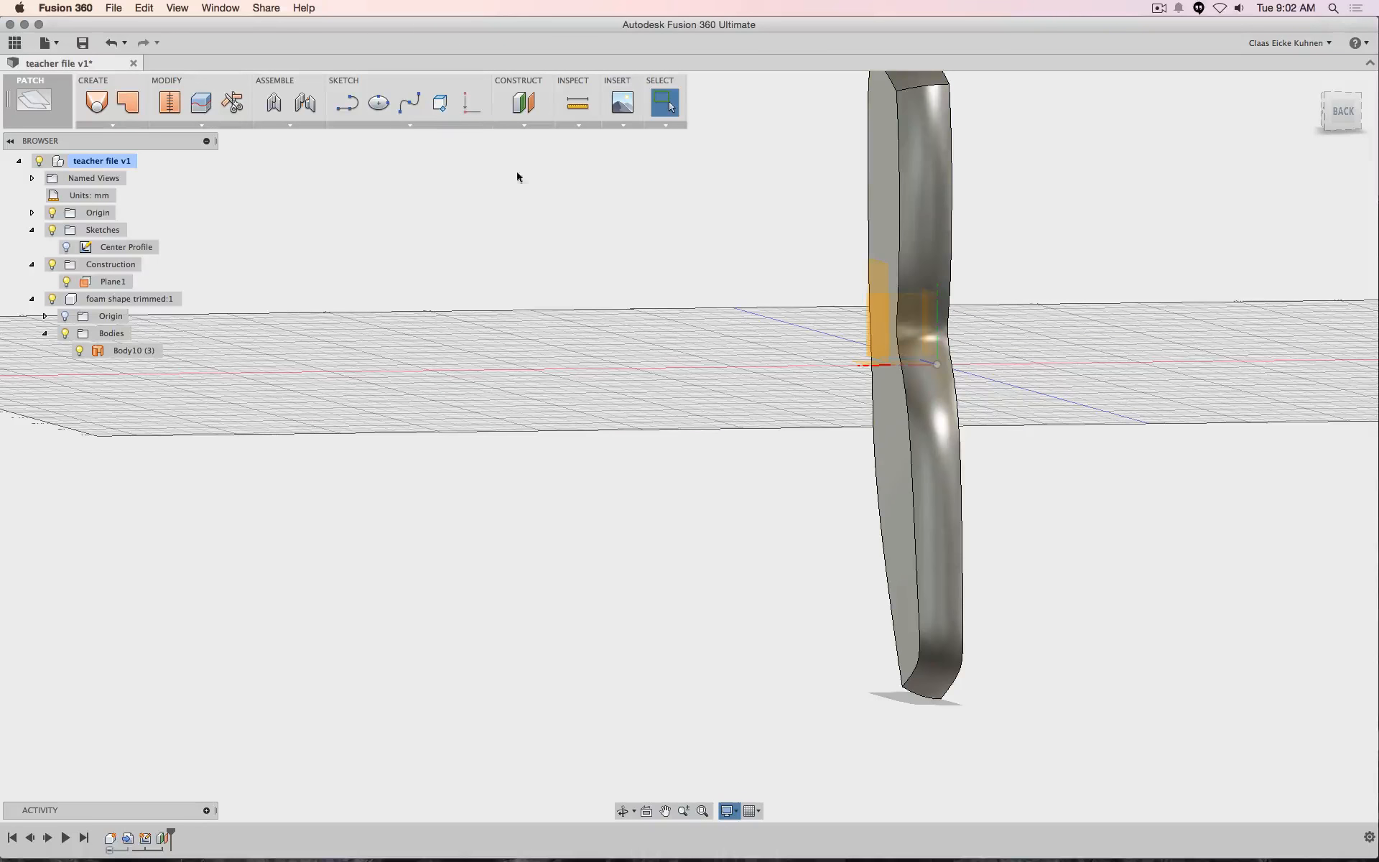
pyautogui.click(348, 103)
pyautogui.click(704, 266)
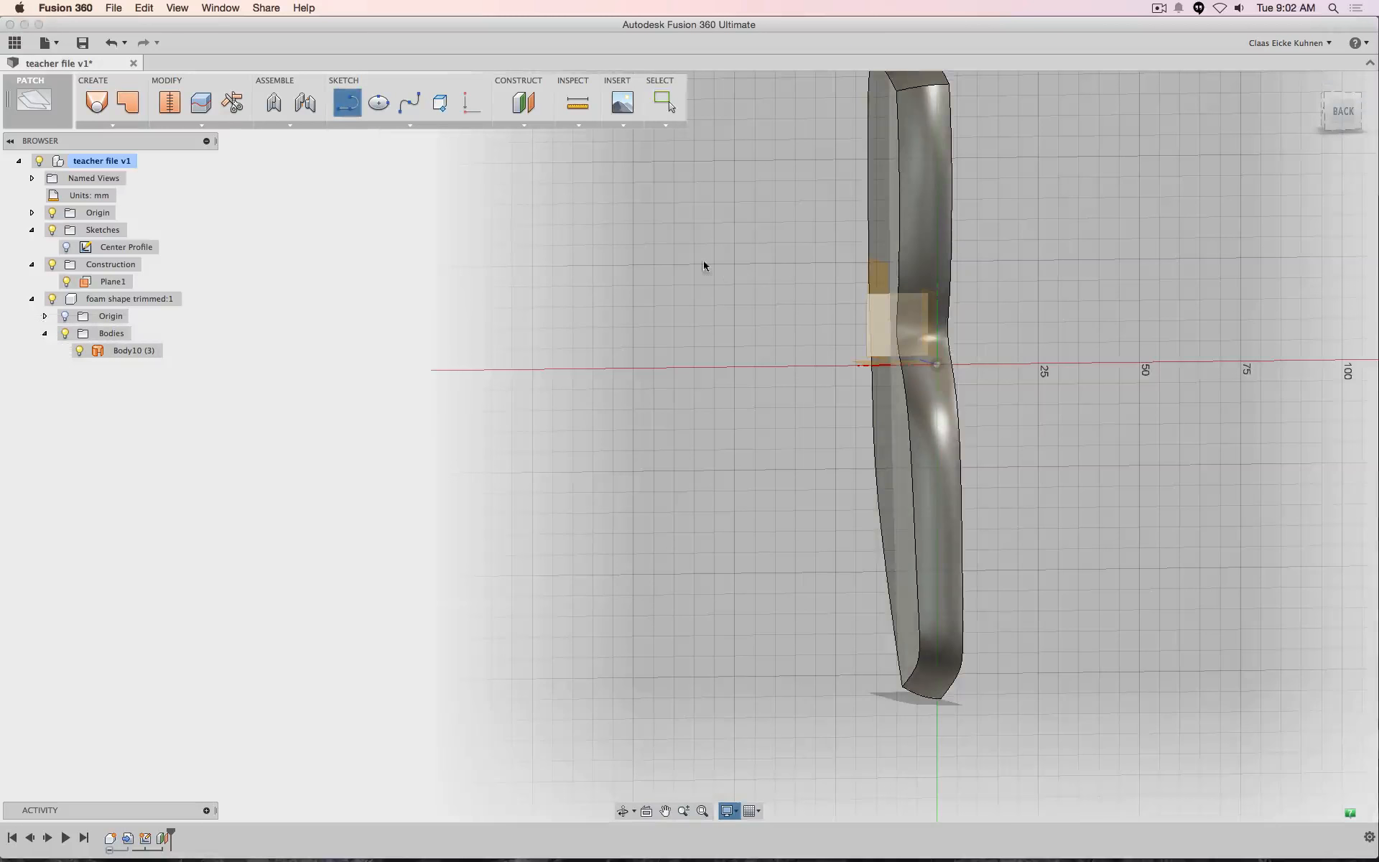
pyautogui.click(868, 282)
pyautogui.click(878, 274)
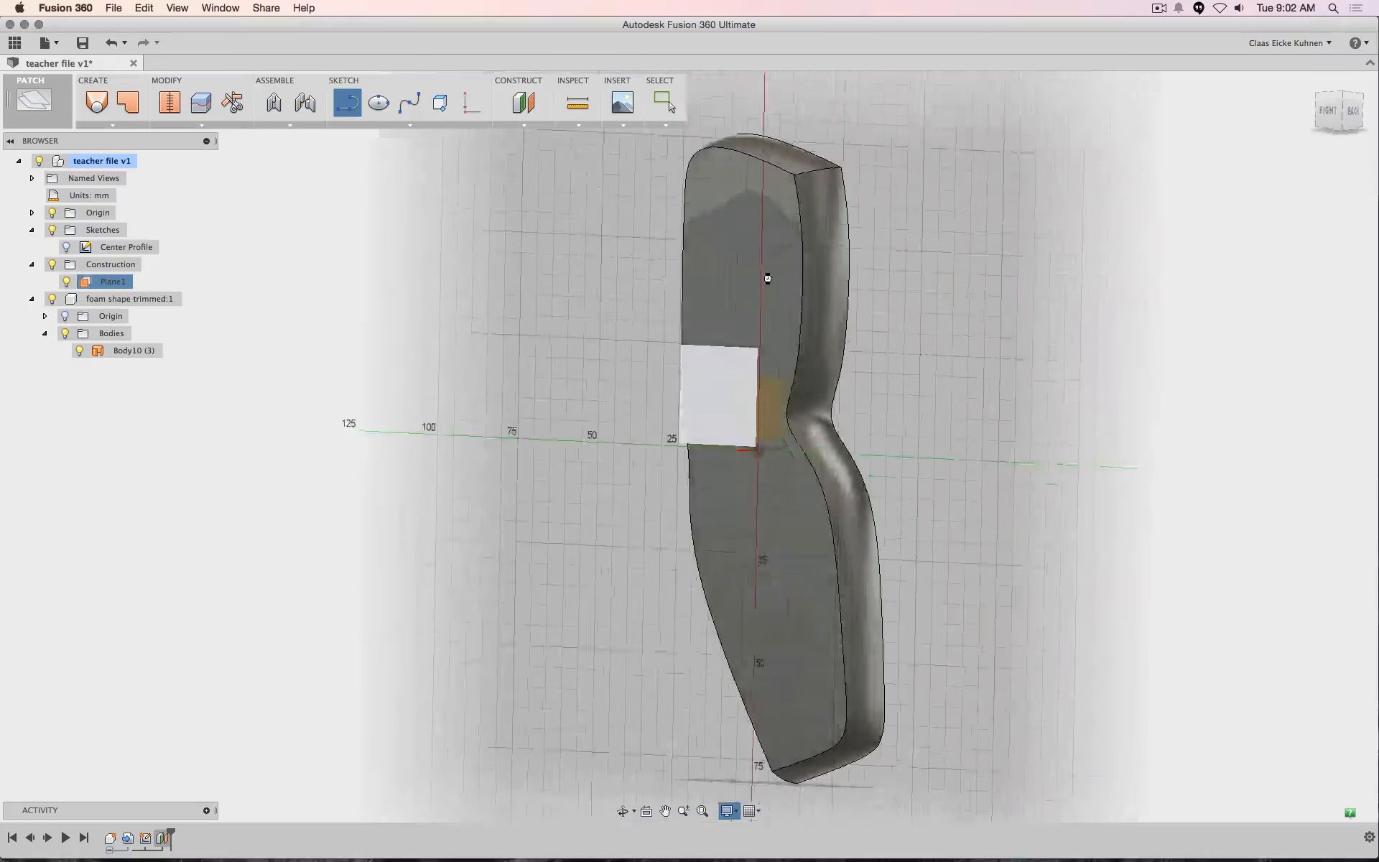
# Include both edge curves around the outer flat side of the surface body as 3D geometry and check them from the back
pyautogui.press('p')
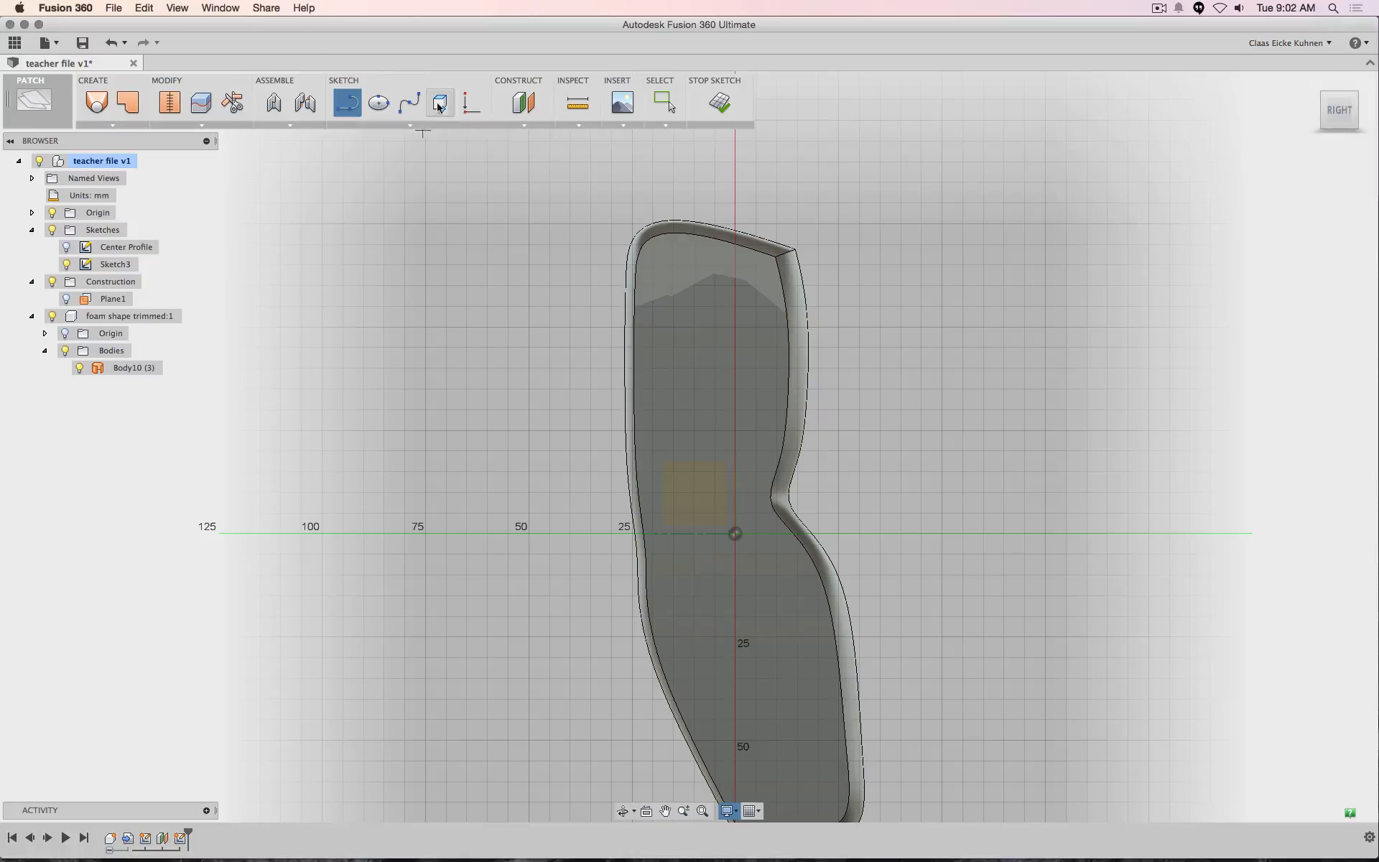
pyautogui.click(721, 250)
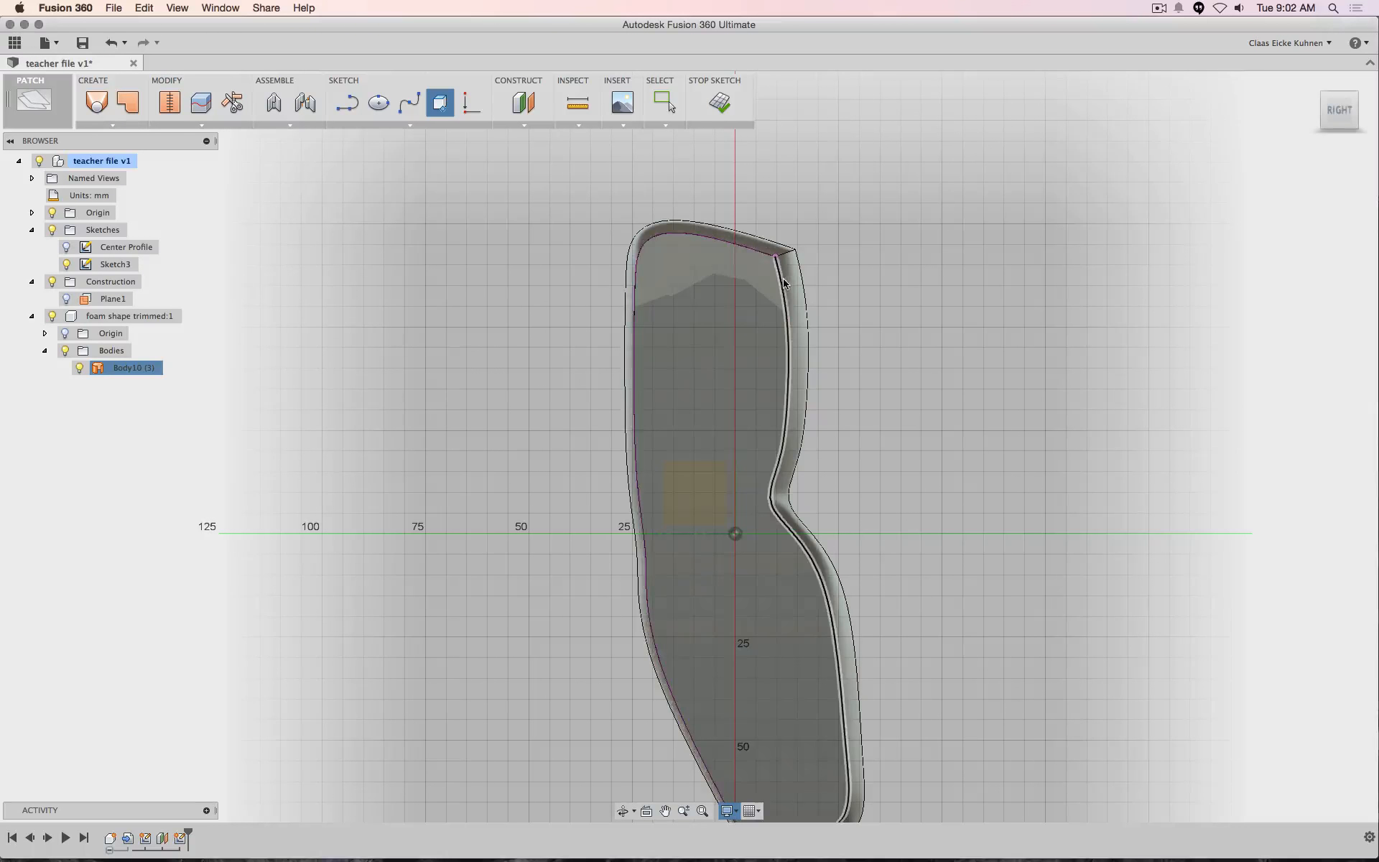
pyautogui.moveTo(1350, 112); pyautogui.dragTo(1272, 327)
pyautogui.moveTo(1187, 372); pyautogui.dragTo(1229, 132, button='middle')
pyautogui.scroll(-1, 1228, 132)
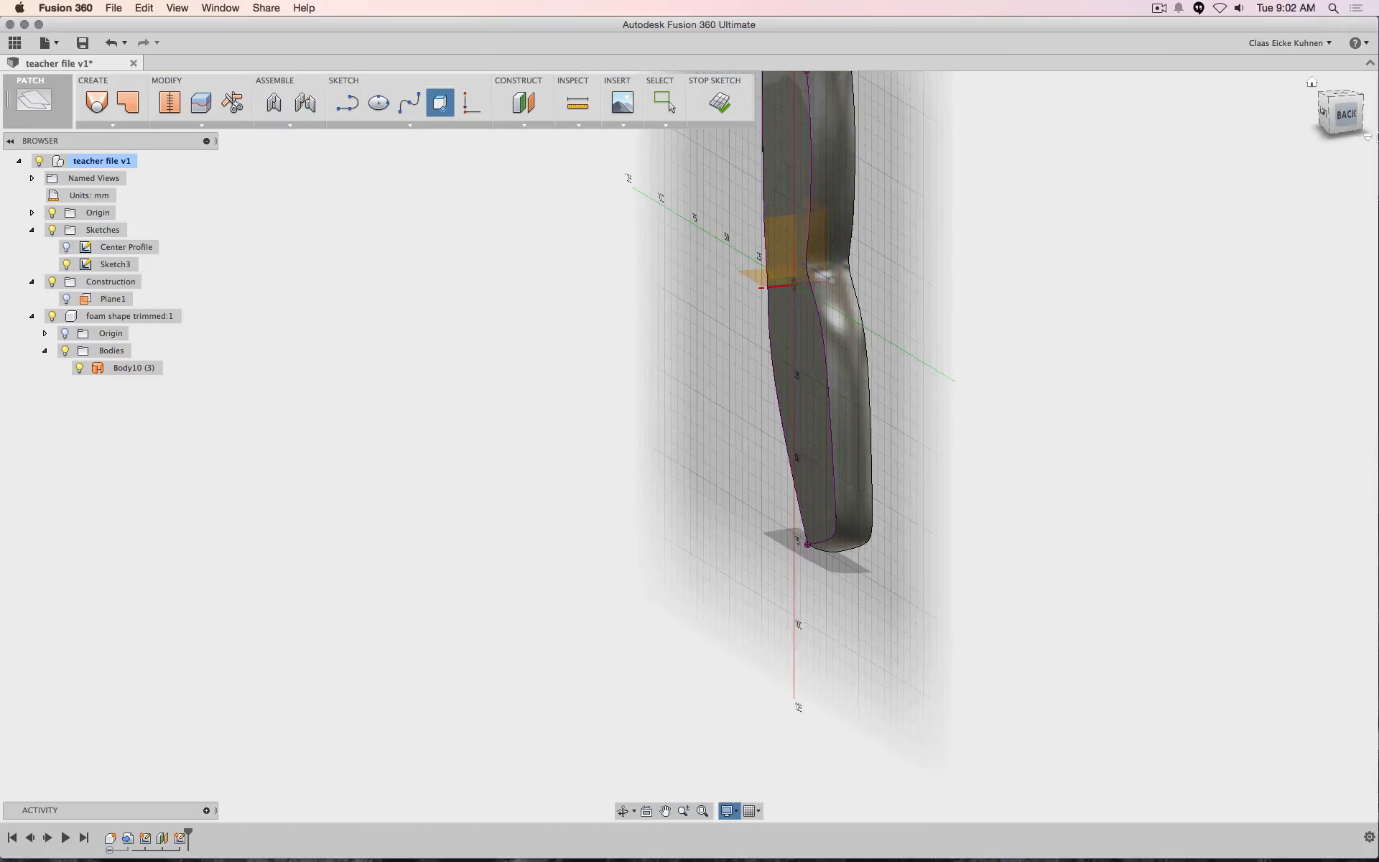
pyautogui.click(1347, 119)
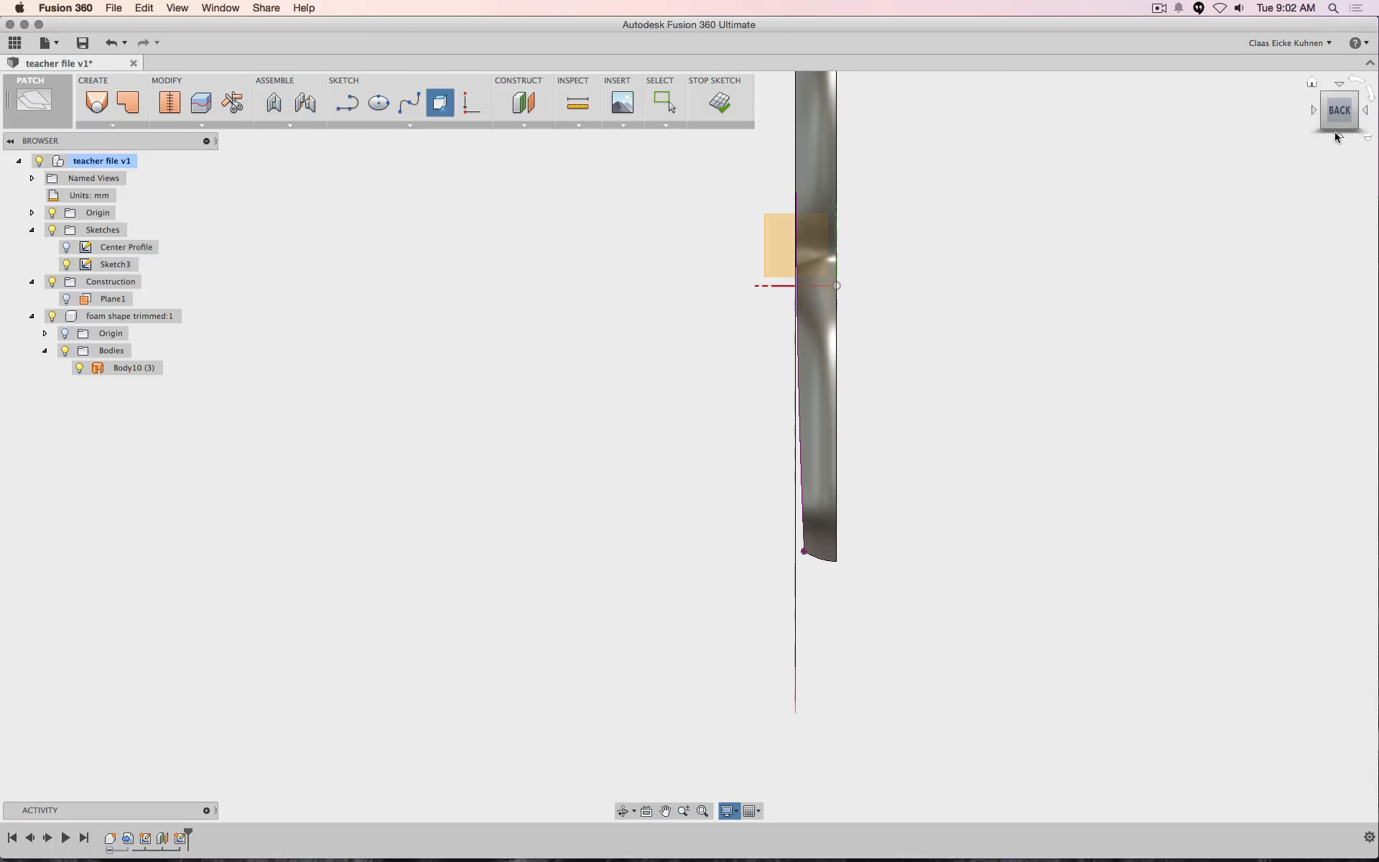
pyautogui.moveTo(1335, 121); pyautogui.dragTo(1352, 117)
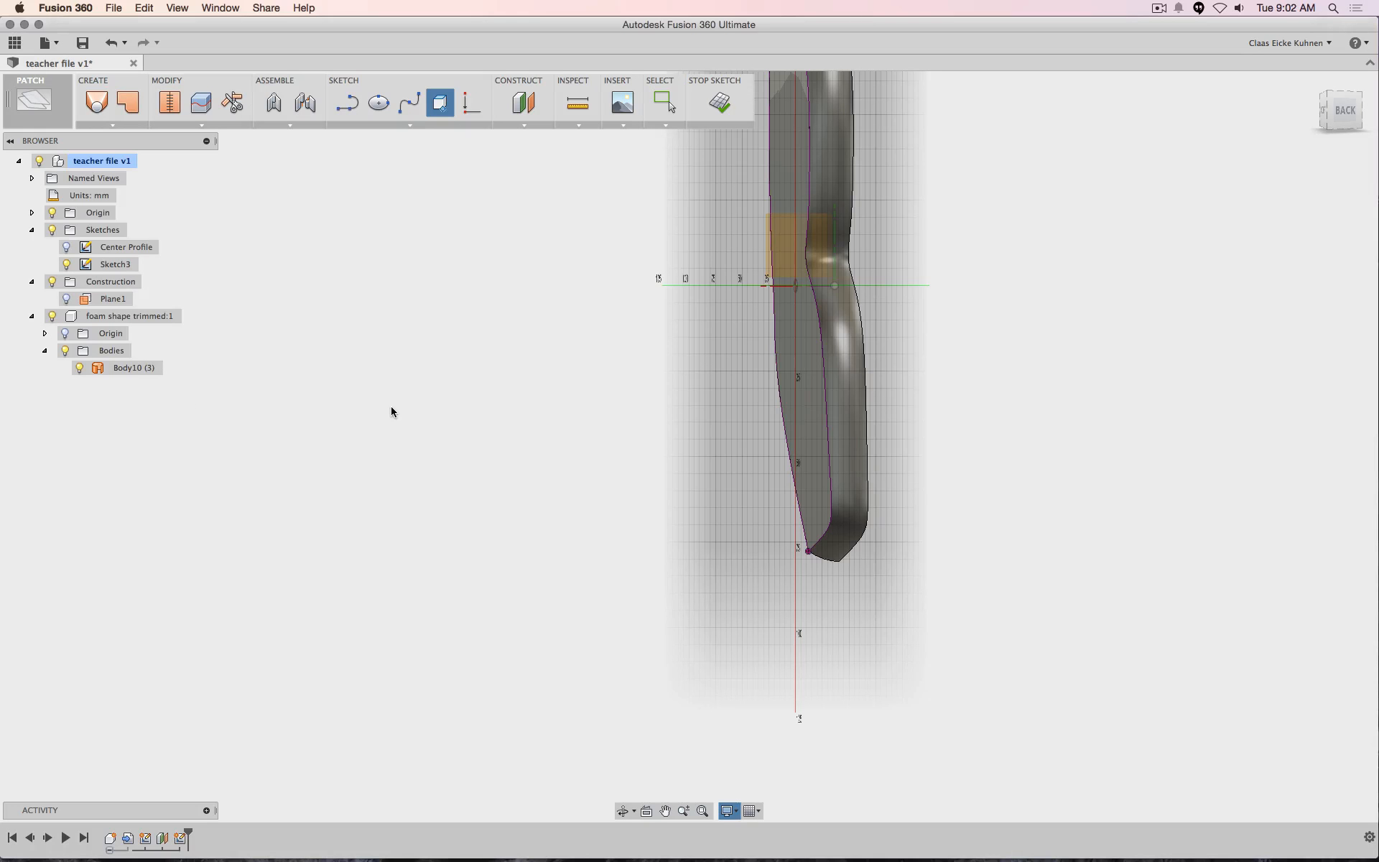
# Hide the surface body and delete both included 3D curves from the sketch
pyautogui.press('Escape')
pyautogui.click(80, 368)
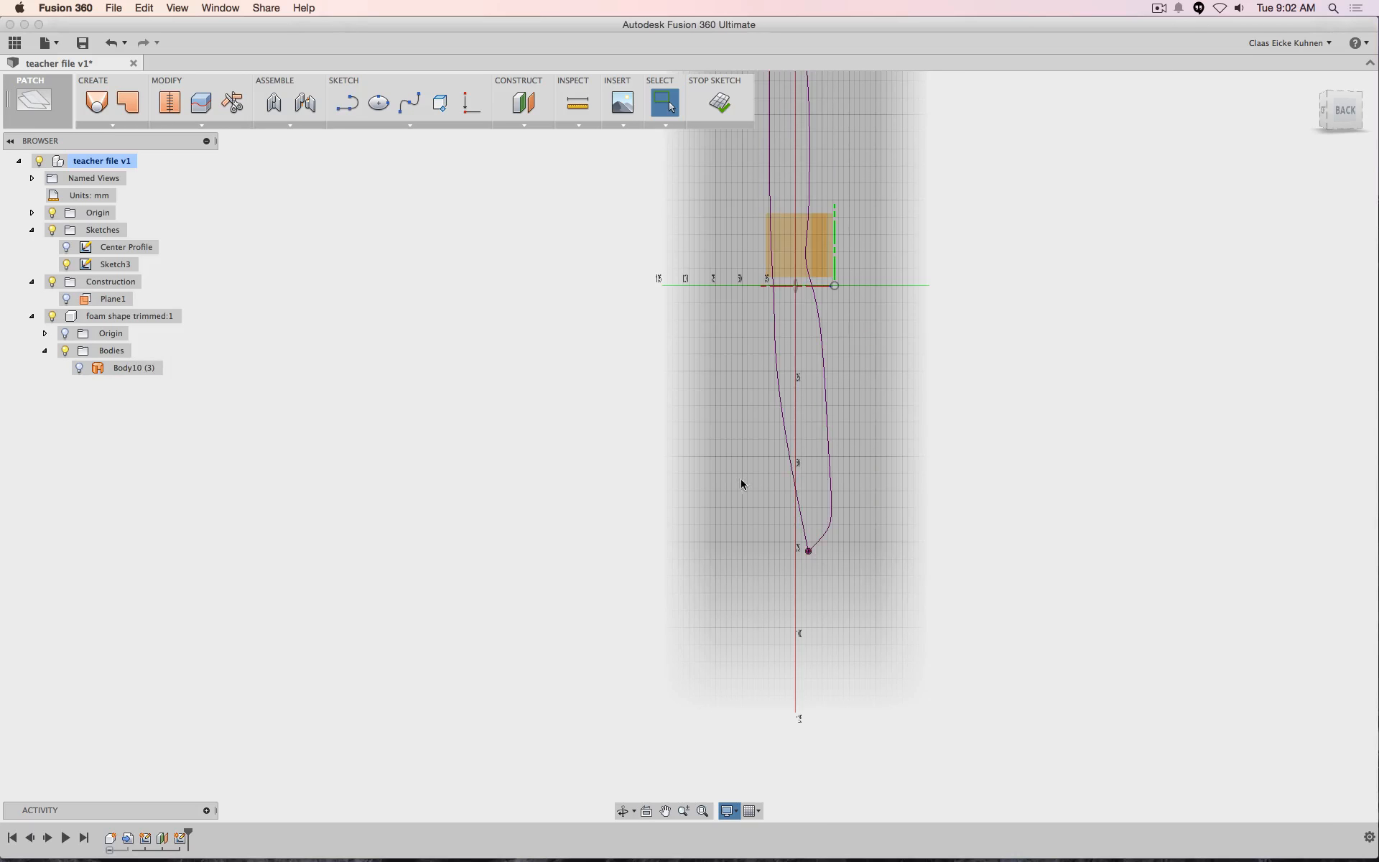
pyautogui.click(778, 392)
pyautogui.press('Delete')
pyautogui.click(822, 354)
pyautogui.press('Delete')
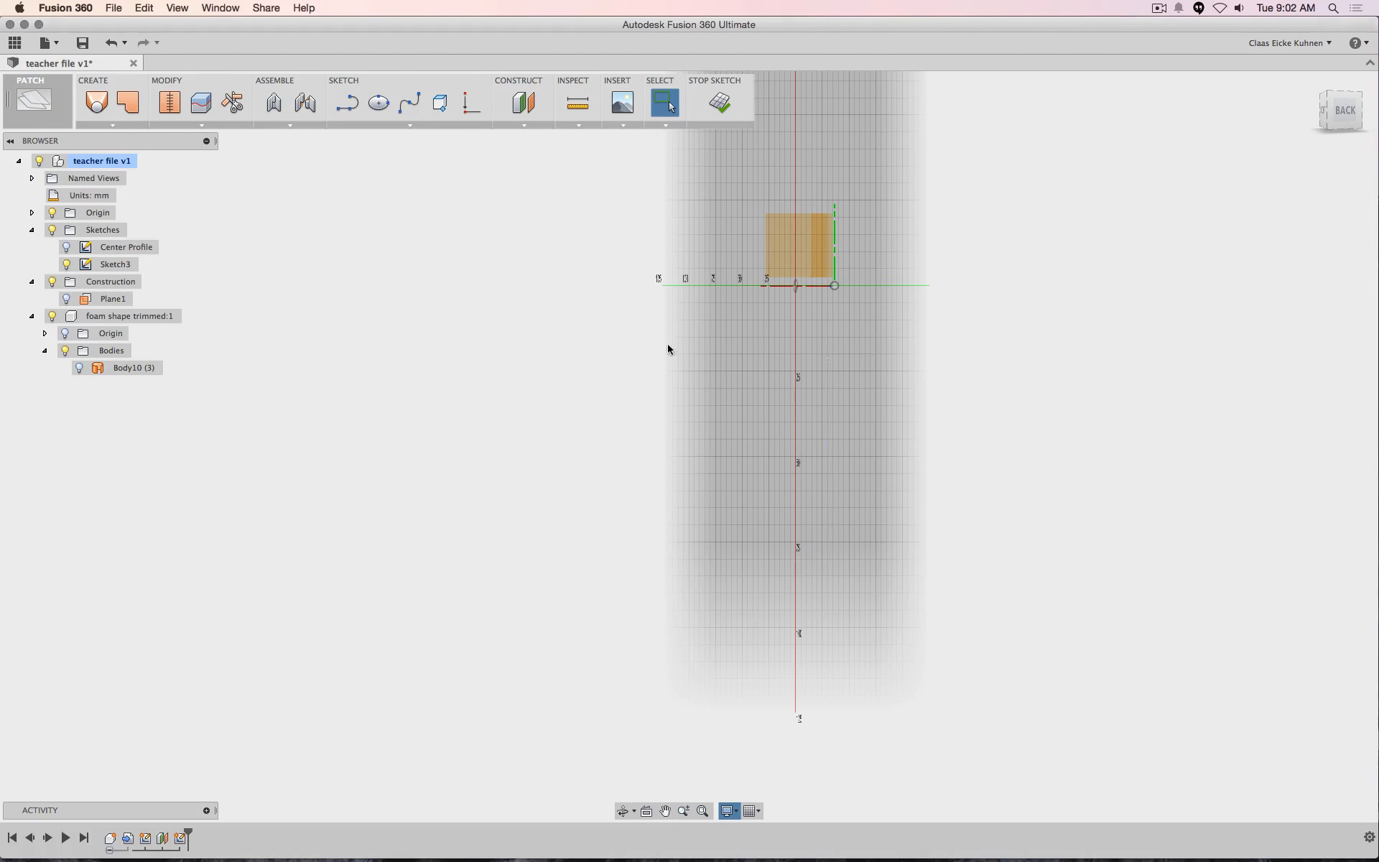
# Show the surface body again and project its two outer side edges onto the offset sketch plane
pyautogui.click(404, 128)
pyautogui.moveTo(424, 443)
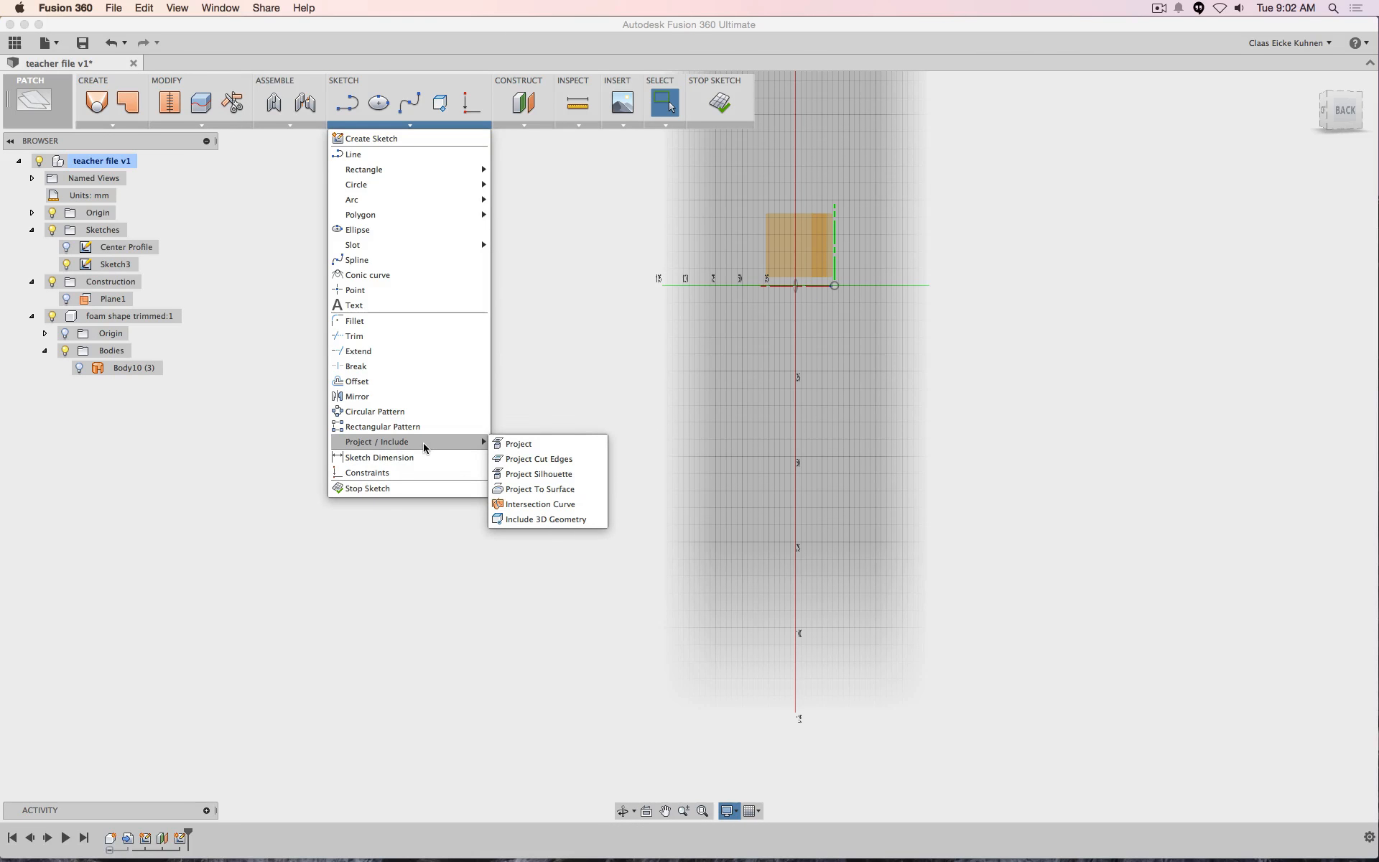
pyautogui.click(519, 444)
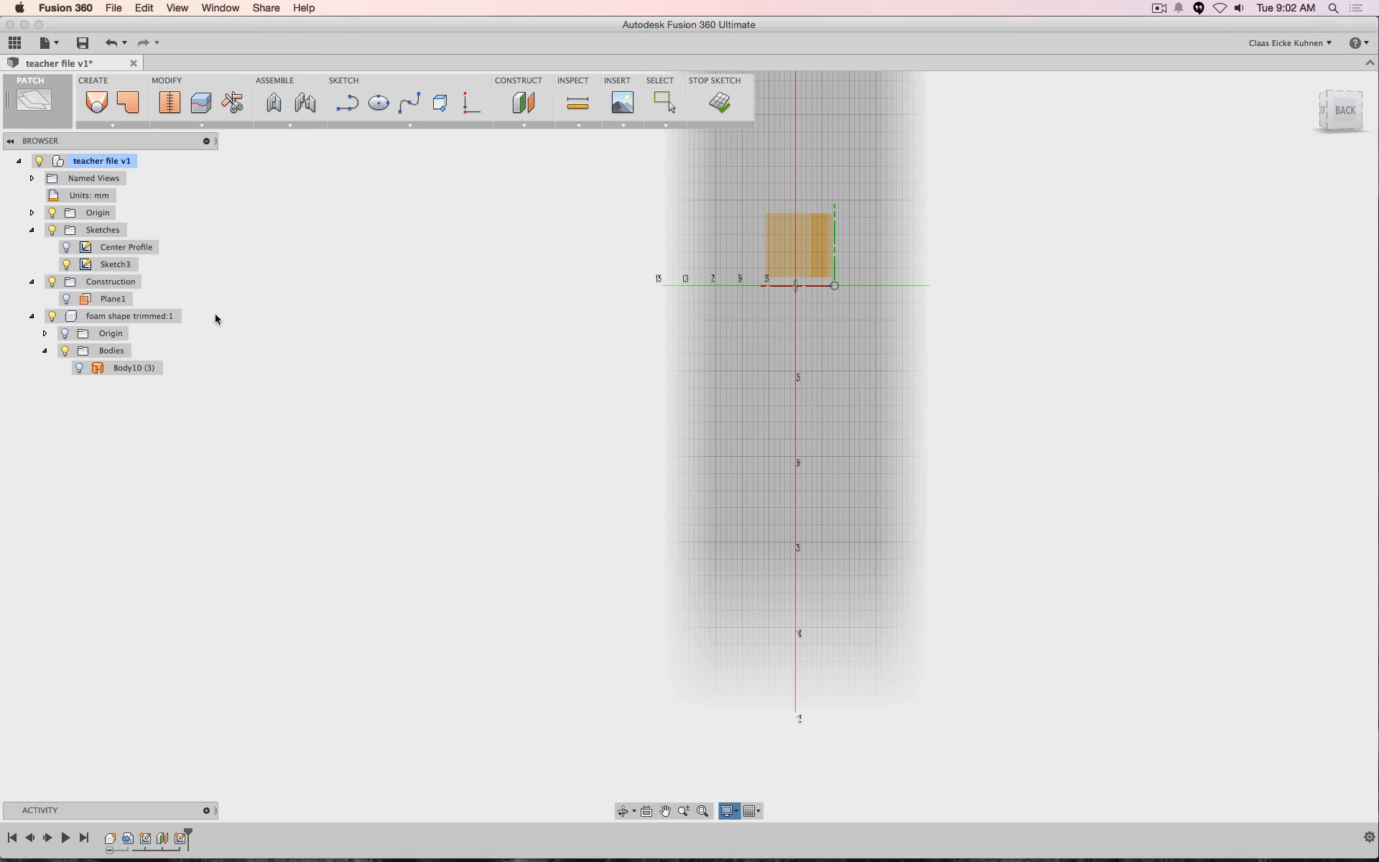
pyautogui.click(80, 370)
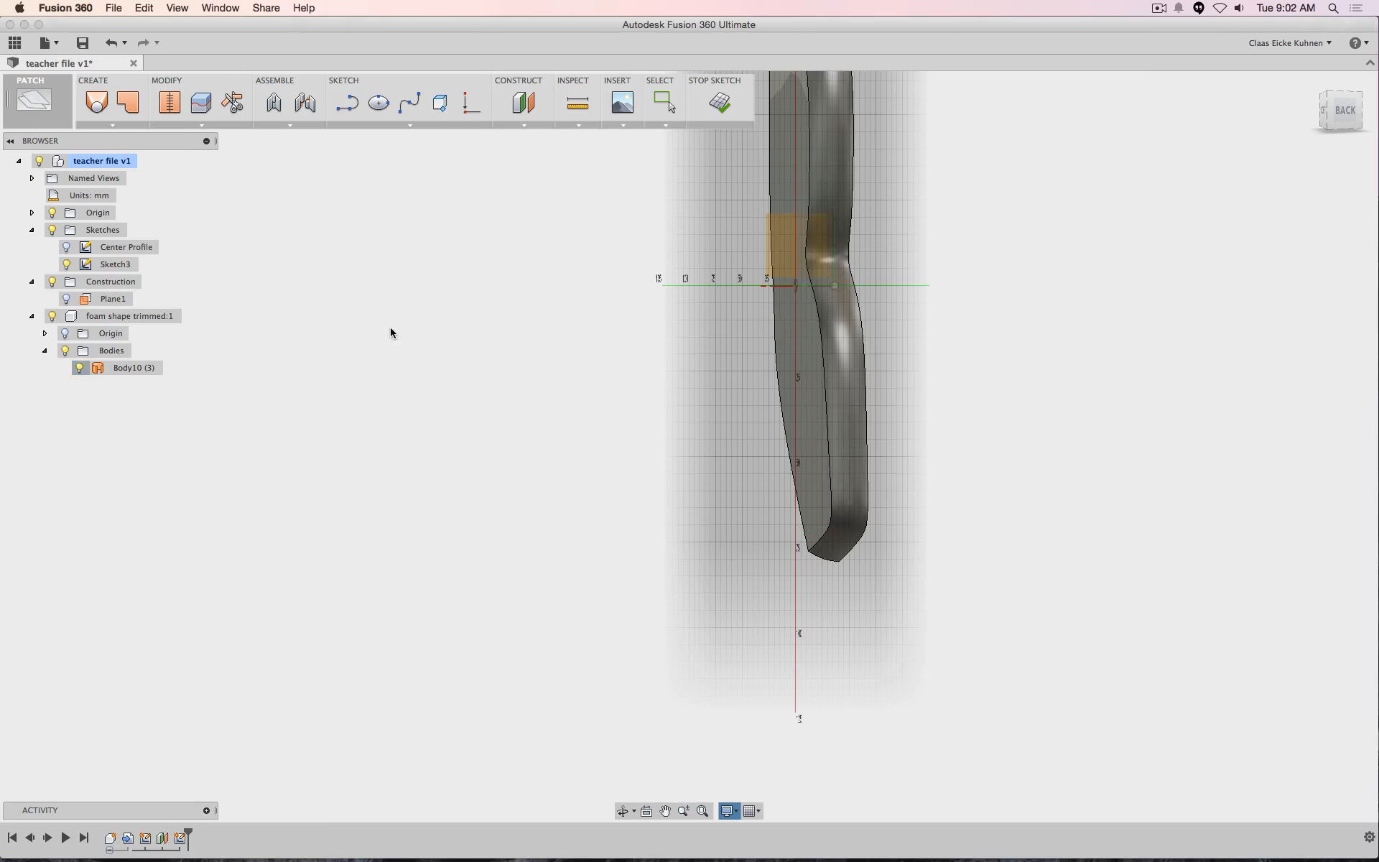
pyautogui.click(825, 357)
pyautogui.click(778, 360)
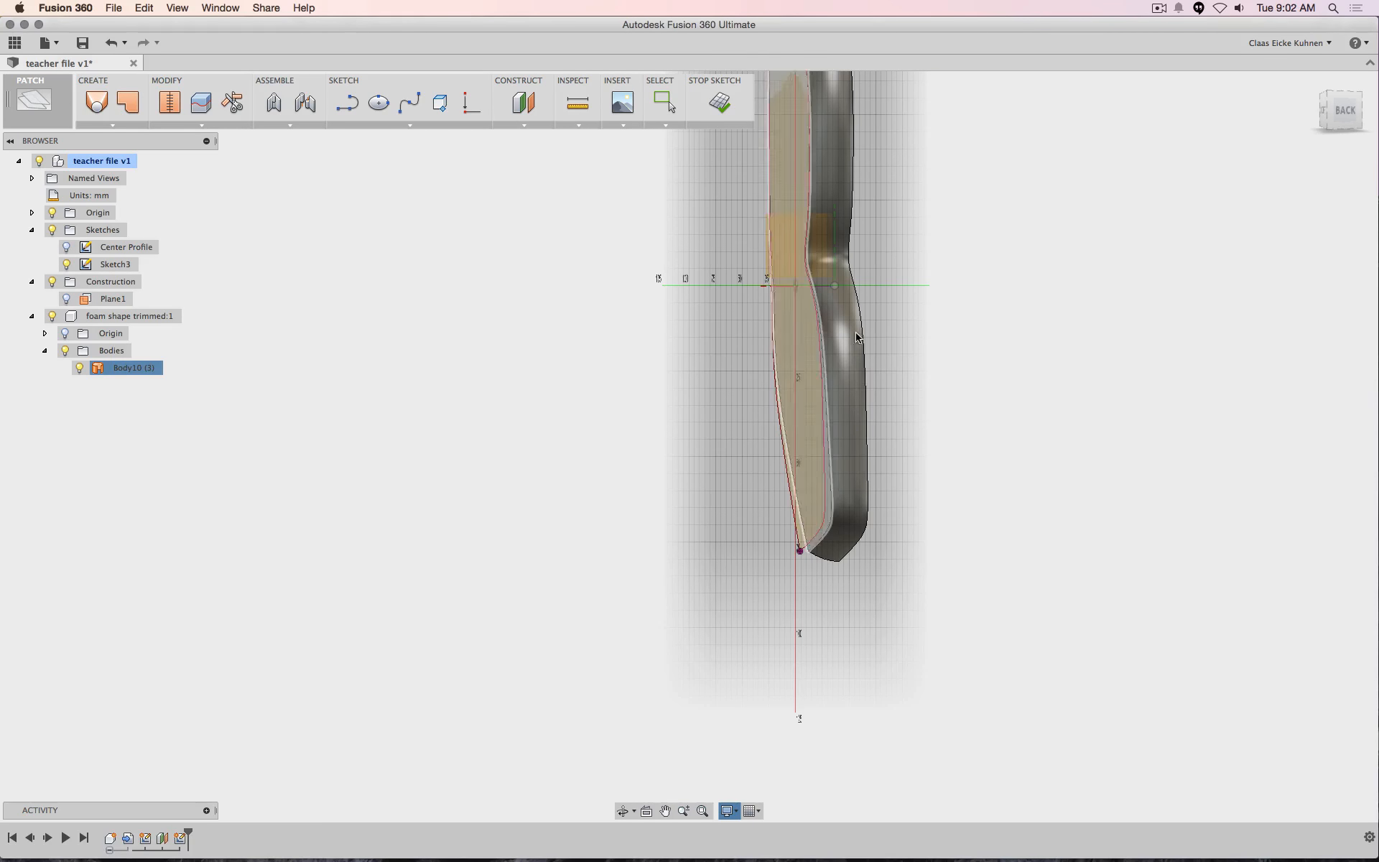
pyautogui.click(1340, 110)
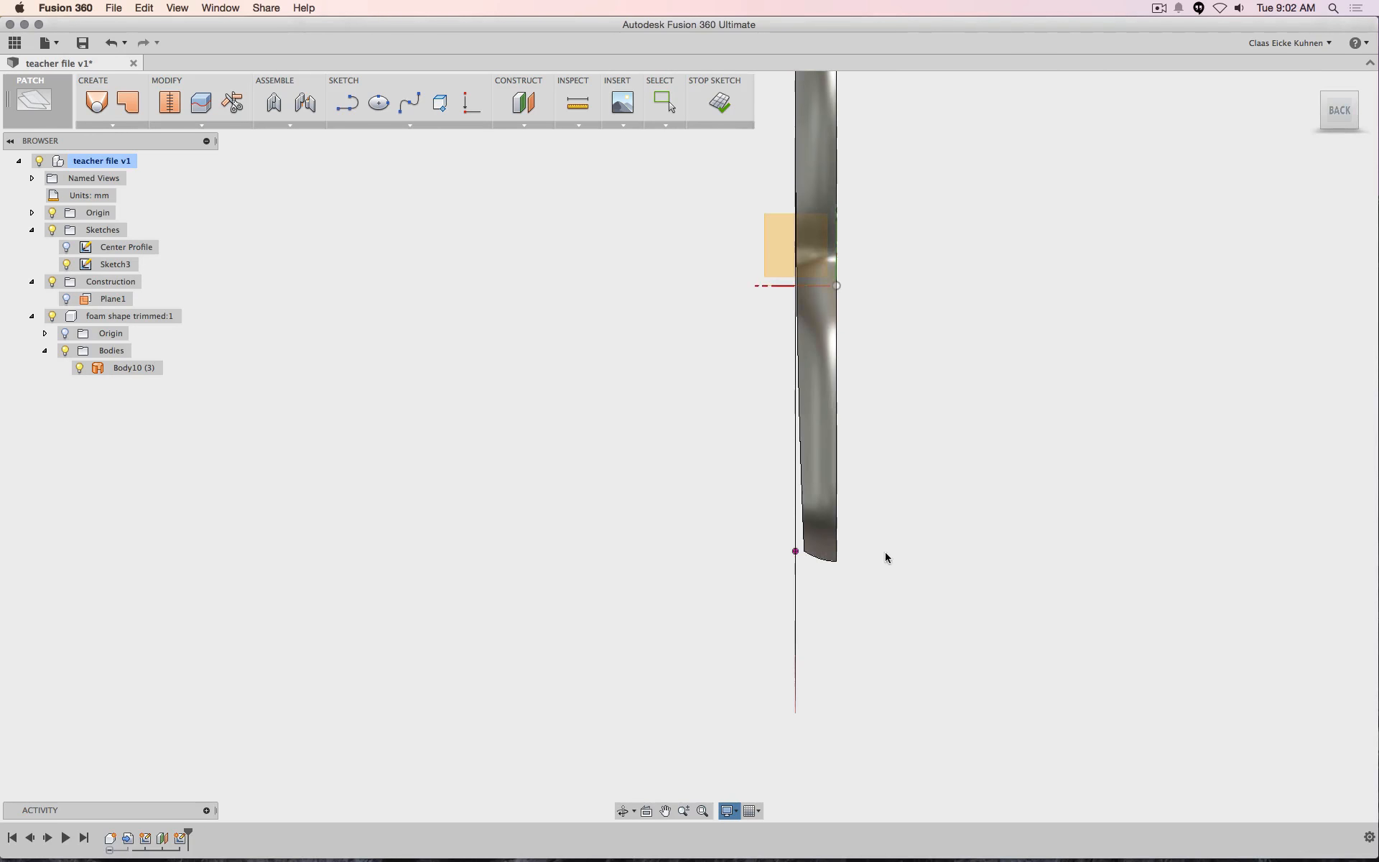
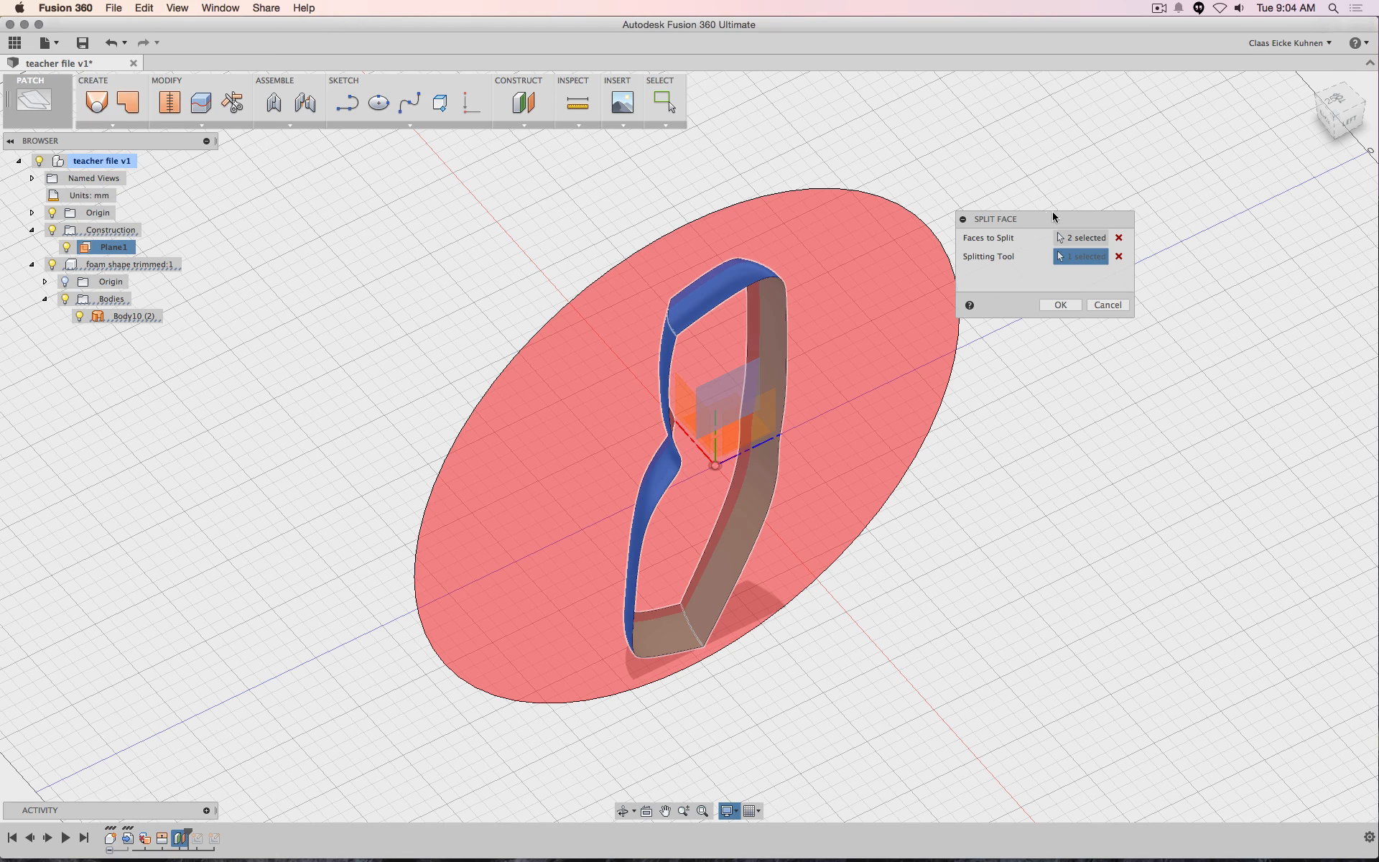
# Split the two selected side faces of the surface body with the offset plane and roll the timeline forward to its end
pyautogui.click(1338, 123)
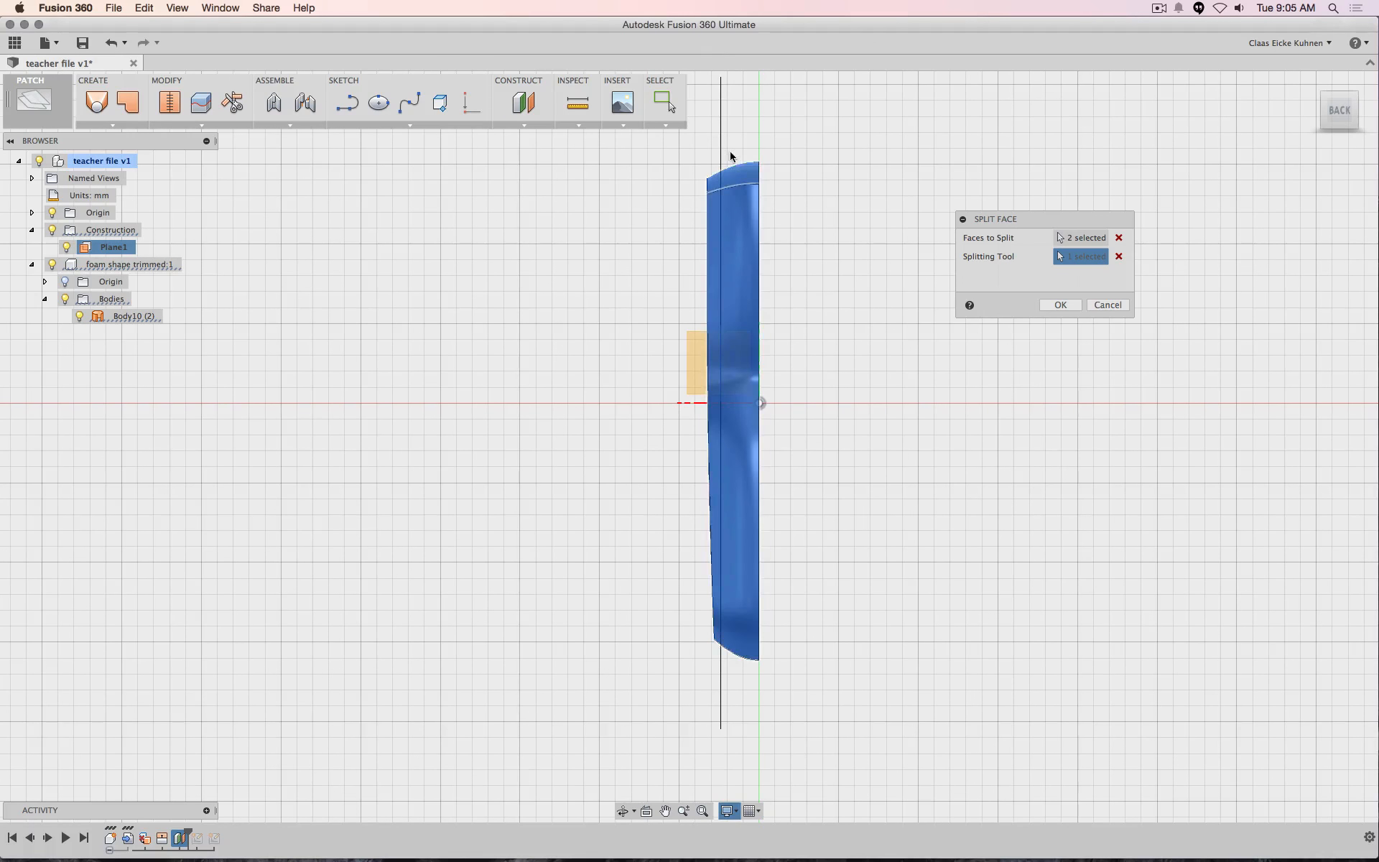
pyautogui.click(1060, 305)
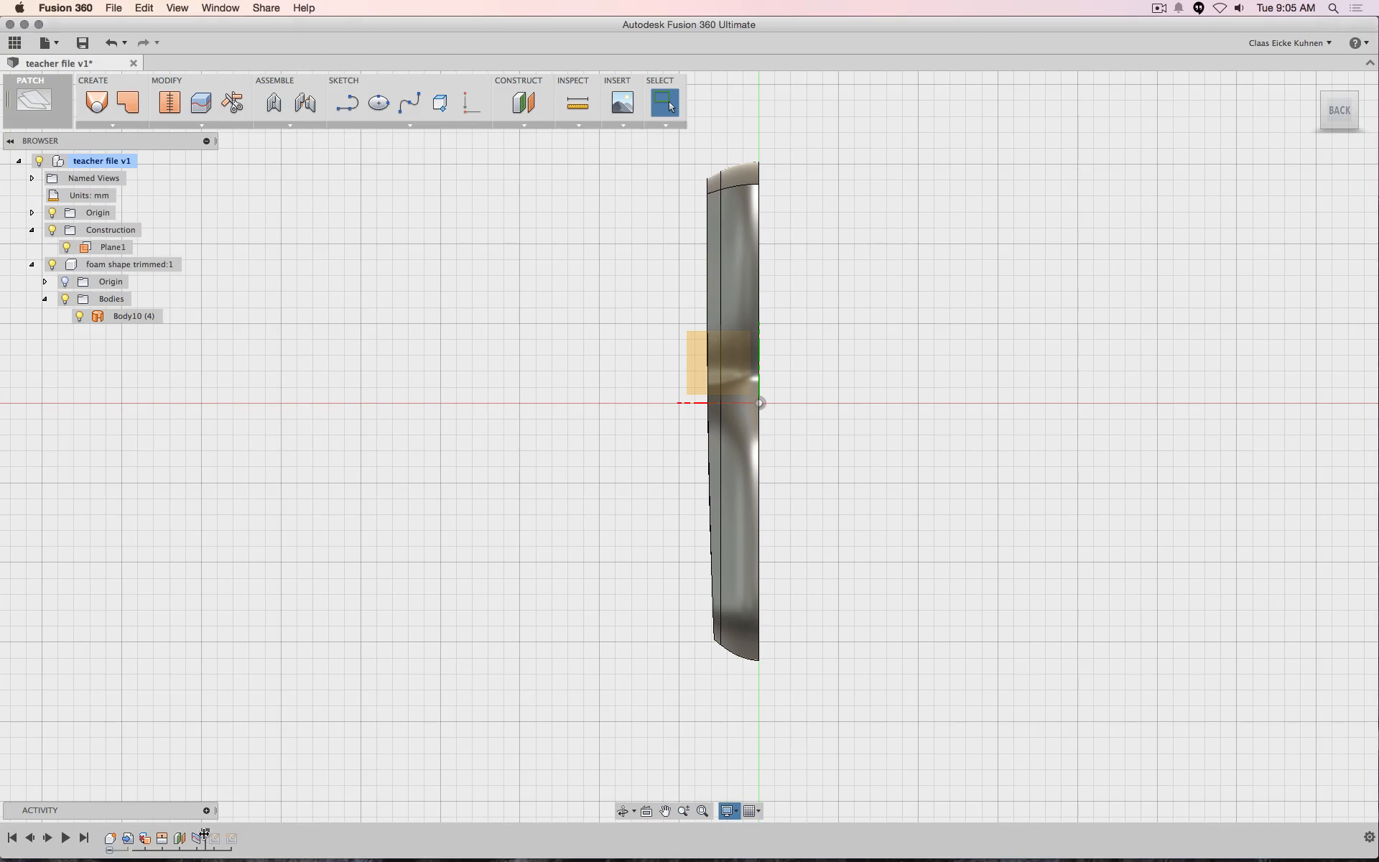
pyautogui.moveTo(205, 836); pyautogui.dragTo(237, 836)
# Edit Sketch3 and include the split edges along the side faces as 3D geometry
pyautogui.rightClick(229, 841)
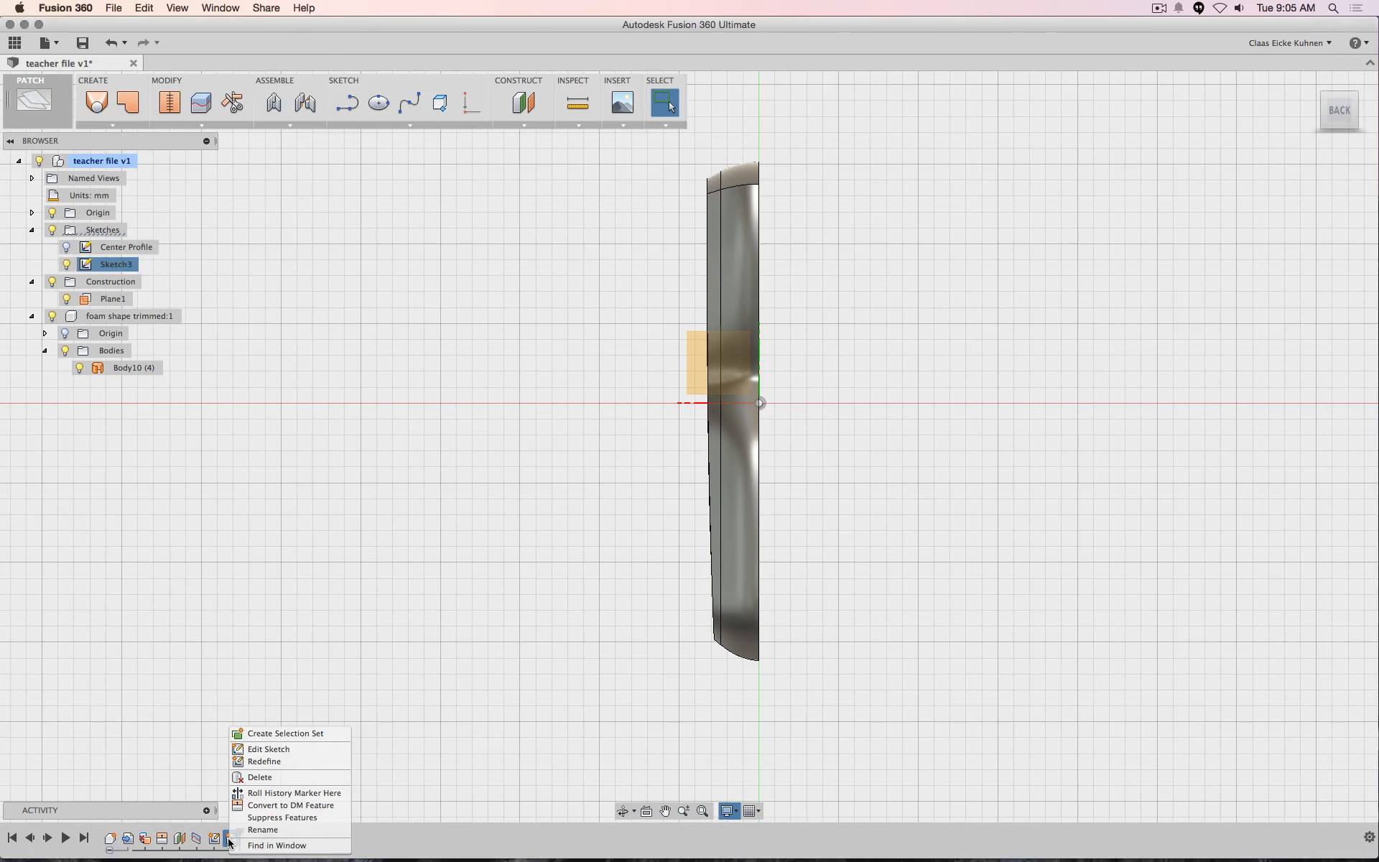
pyautogui.click(270, 748)
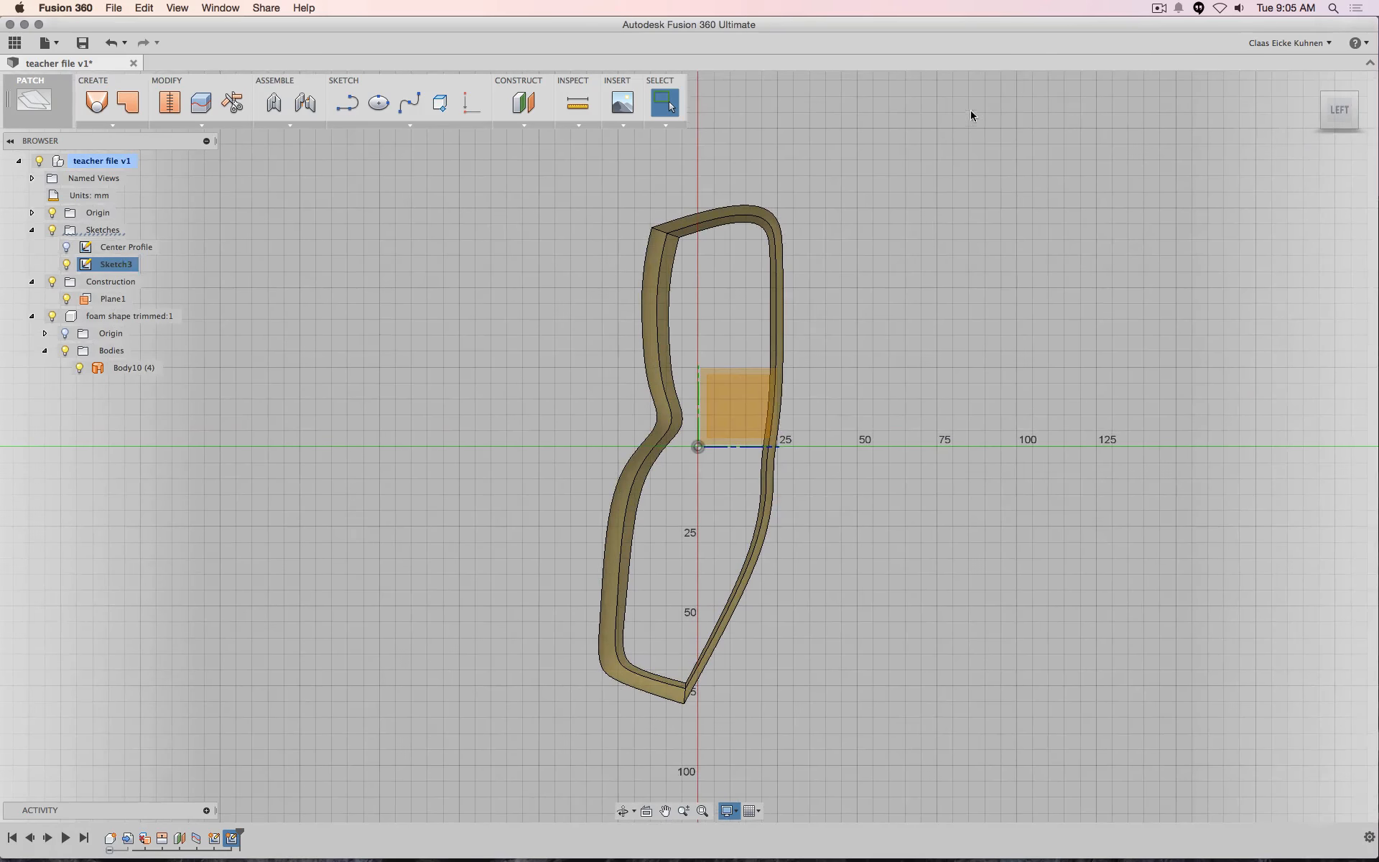
pyautogui.click(440, 102)
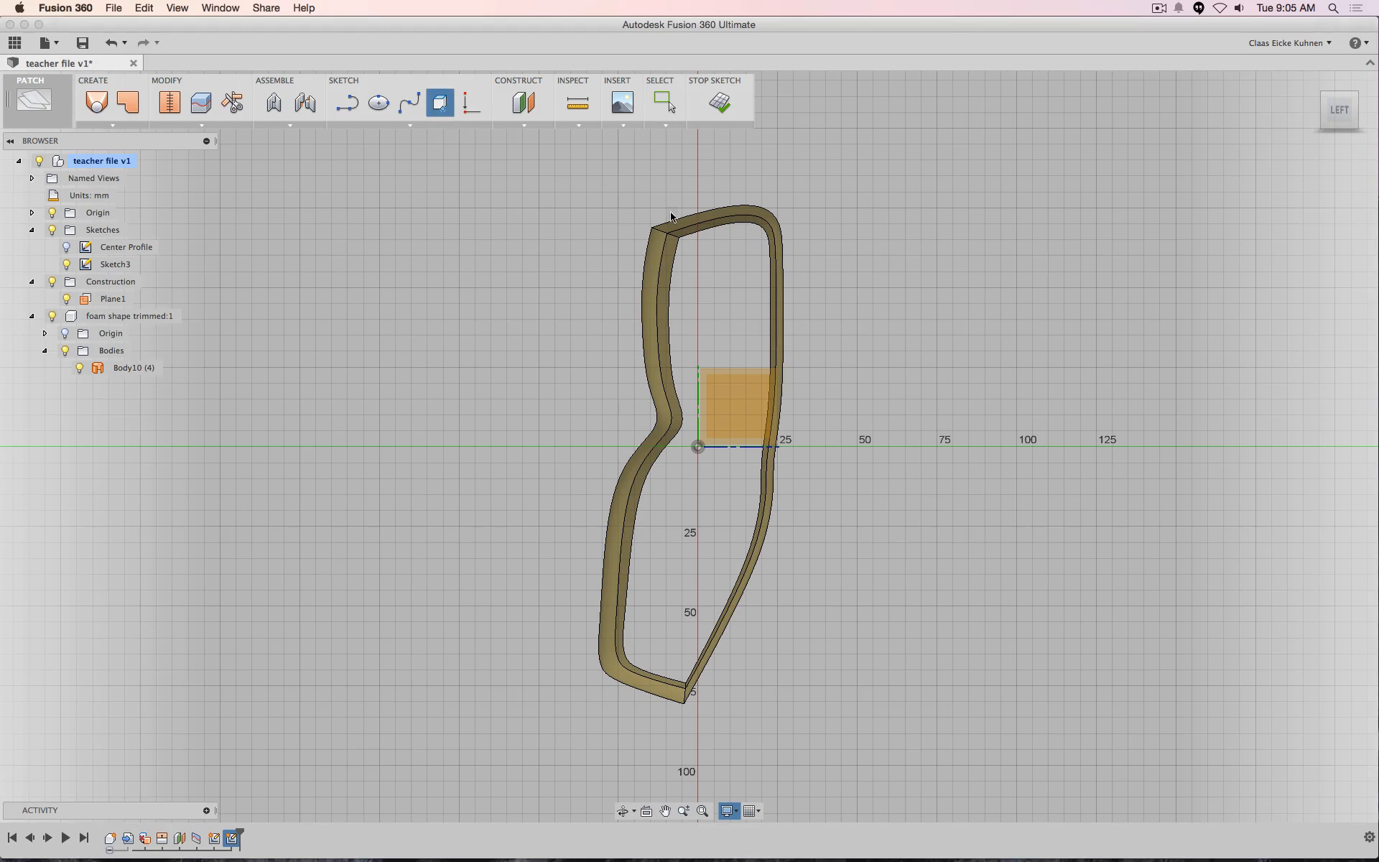
pyautogui.click(671, 257)
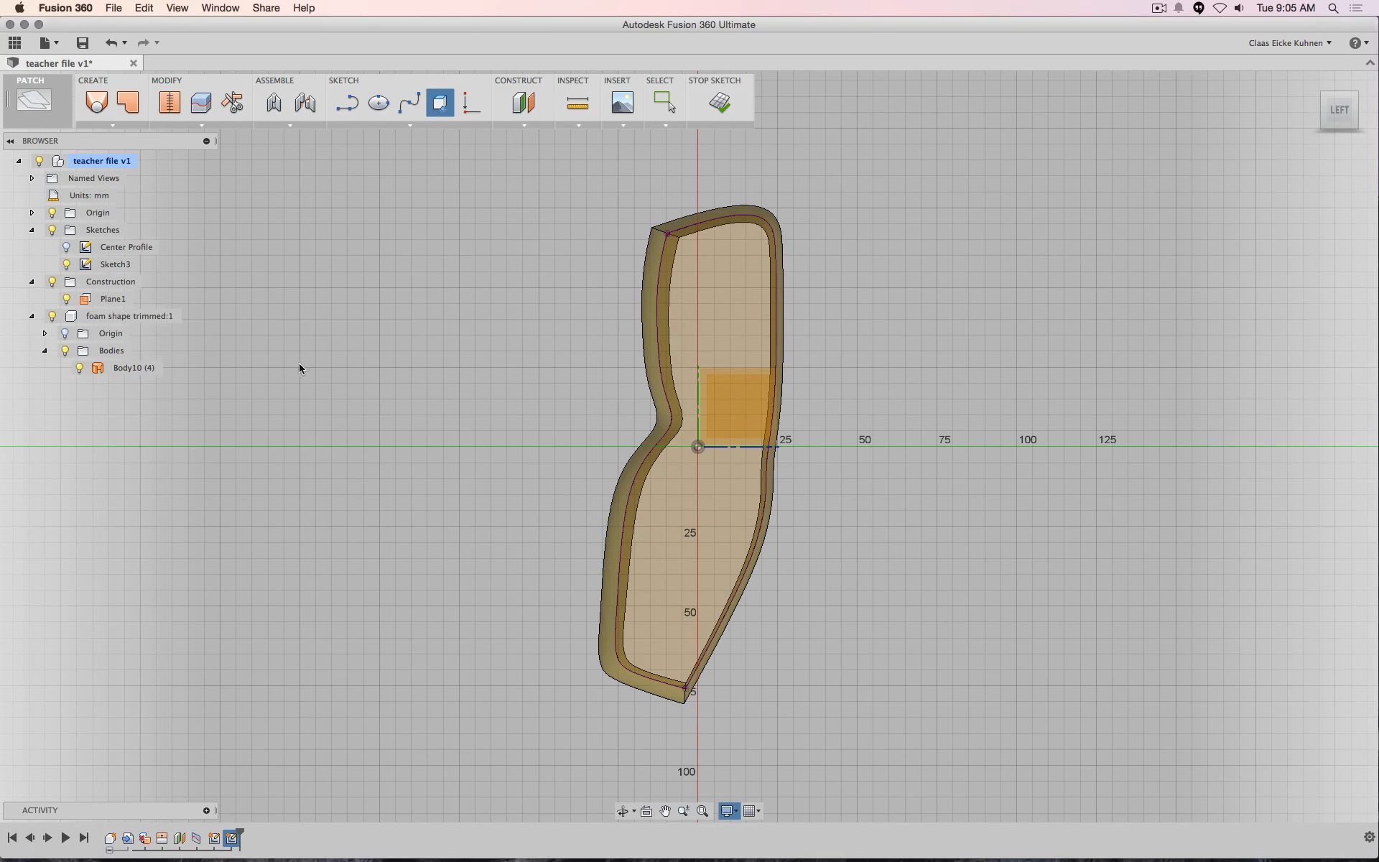
pyautogui.press('Escape')
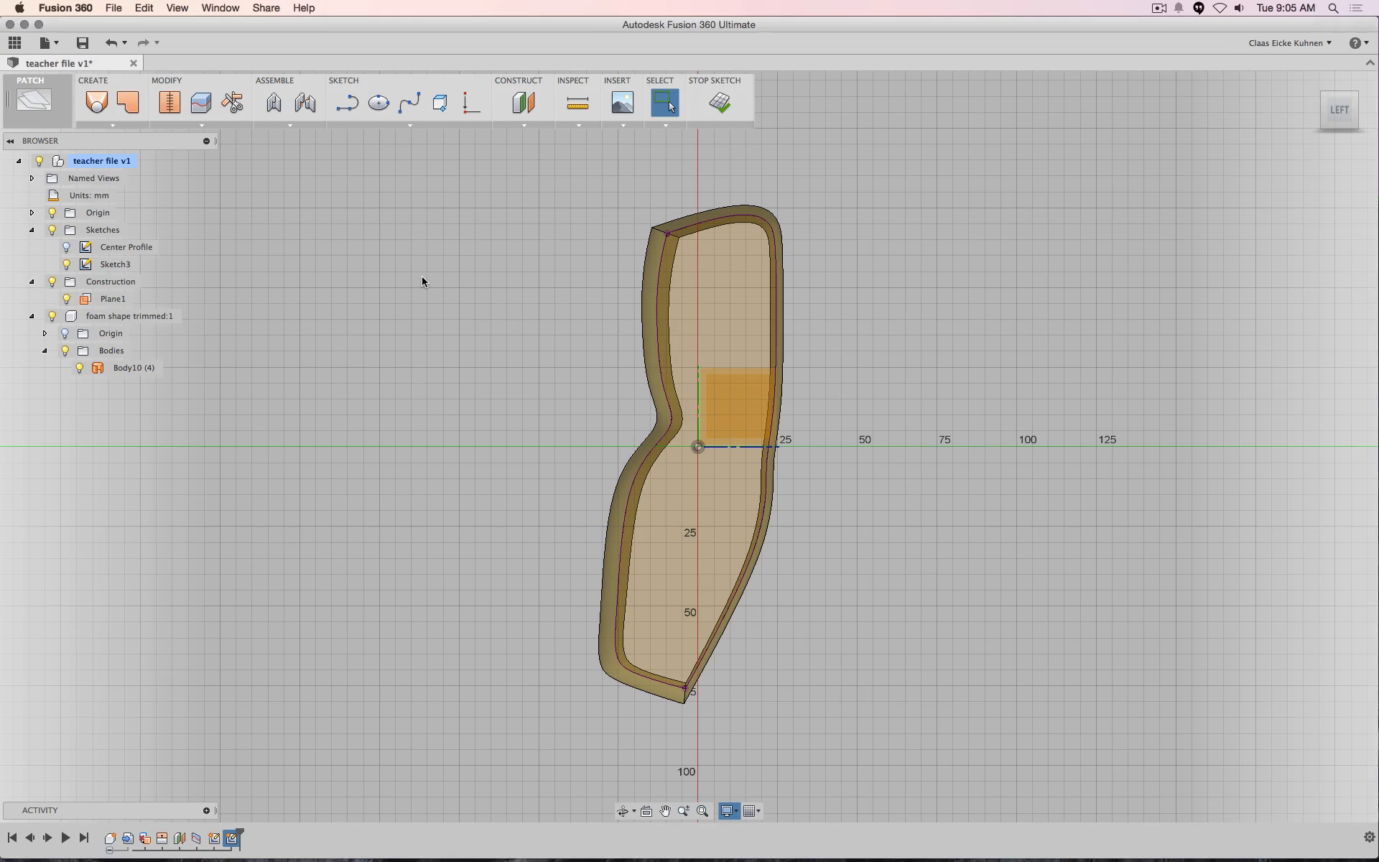
# With the surface body temporarily hidden, break the link of both included split curves and finish the sketch
pyautogui.click(79, 367)
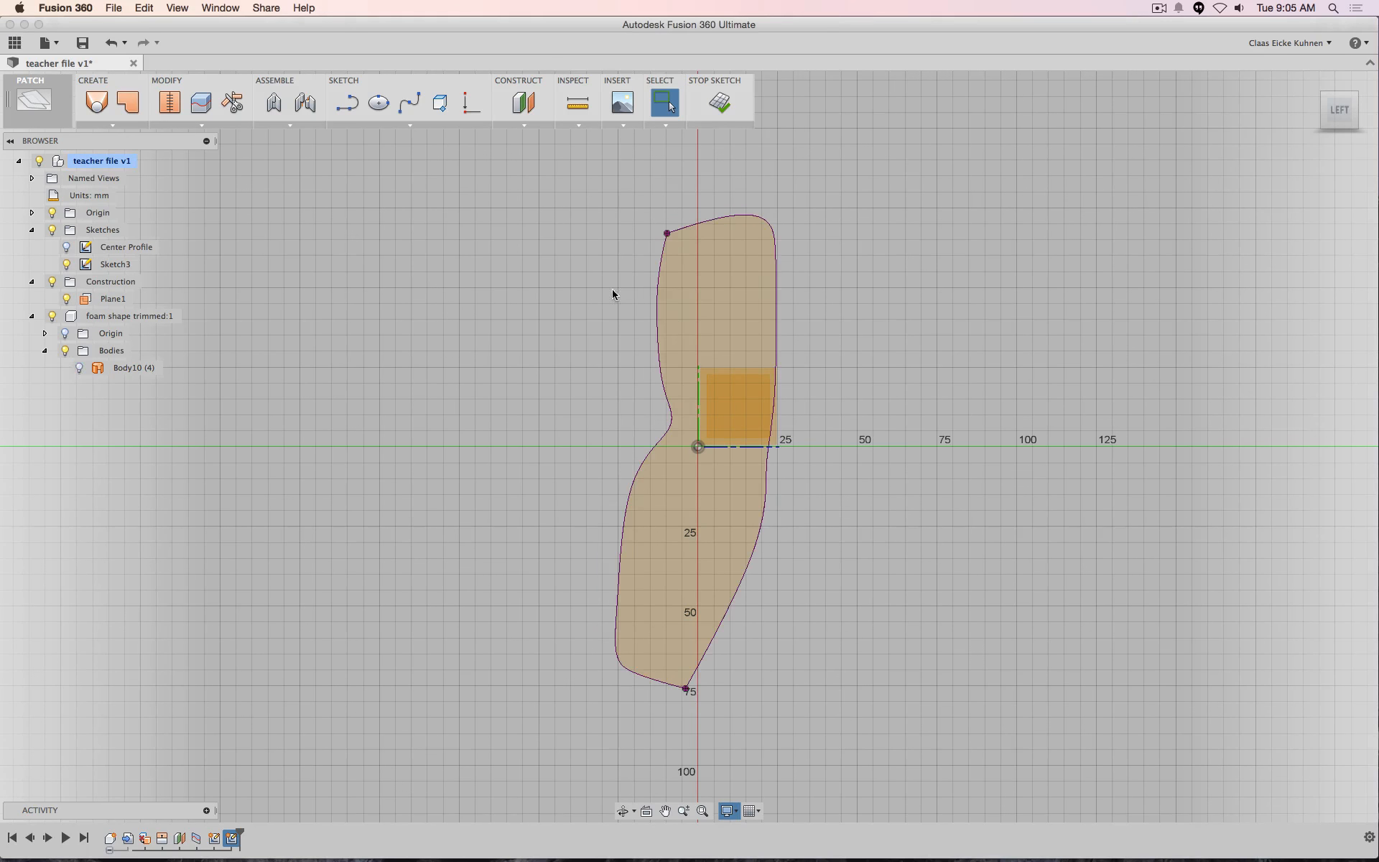
pyautogui.click(664, 245)
pyautogui.rightClick(663, 243)
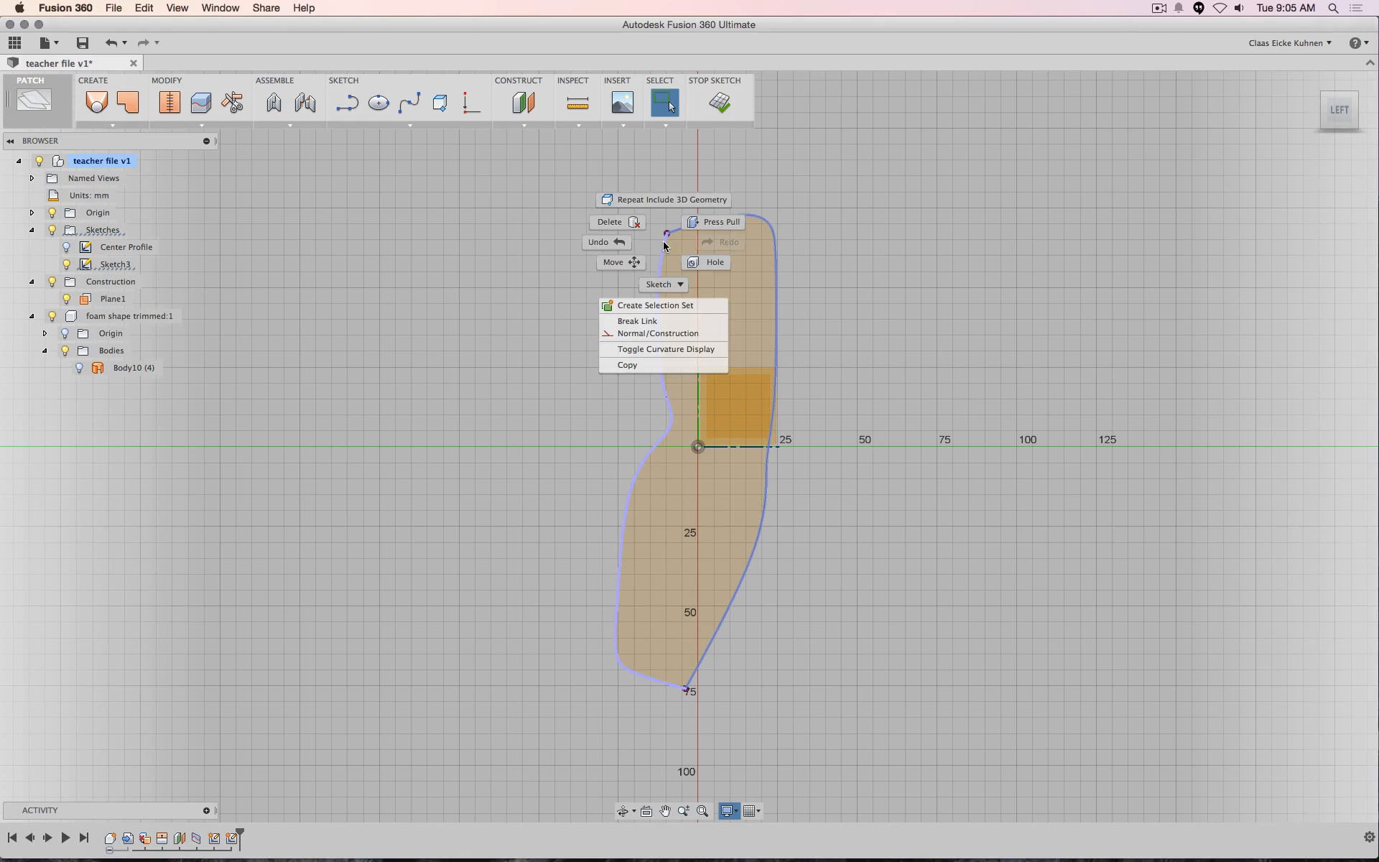
pyautogui.click(640, 321)
pyautogui.click(721, 104)
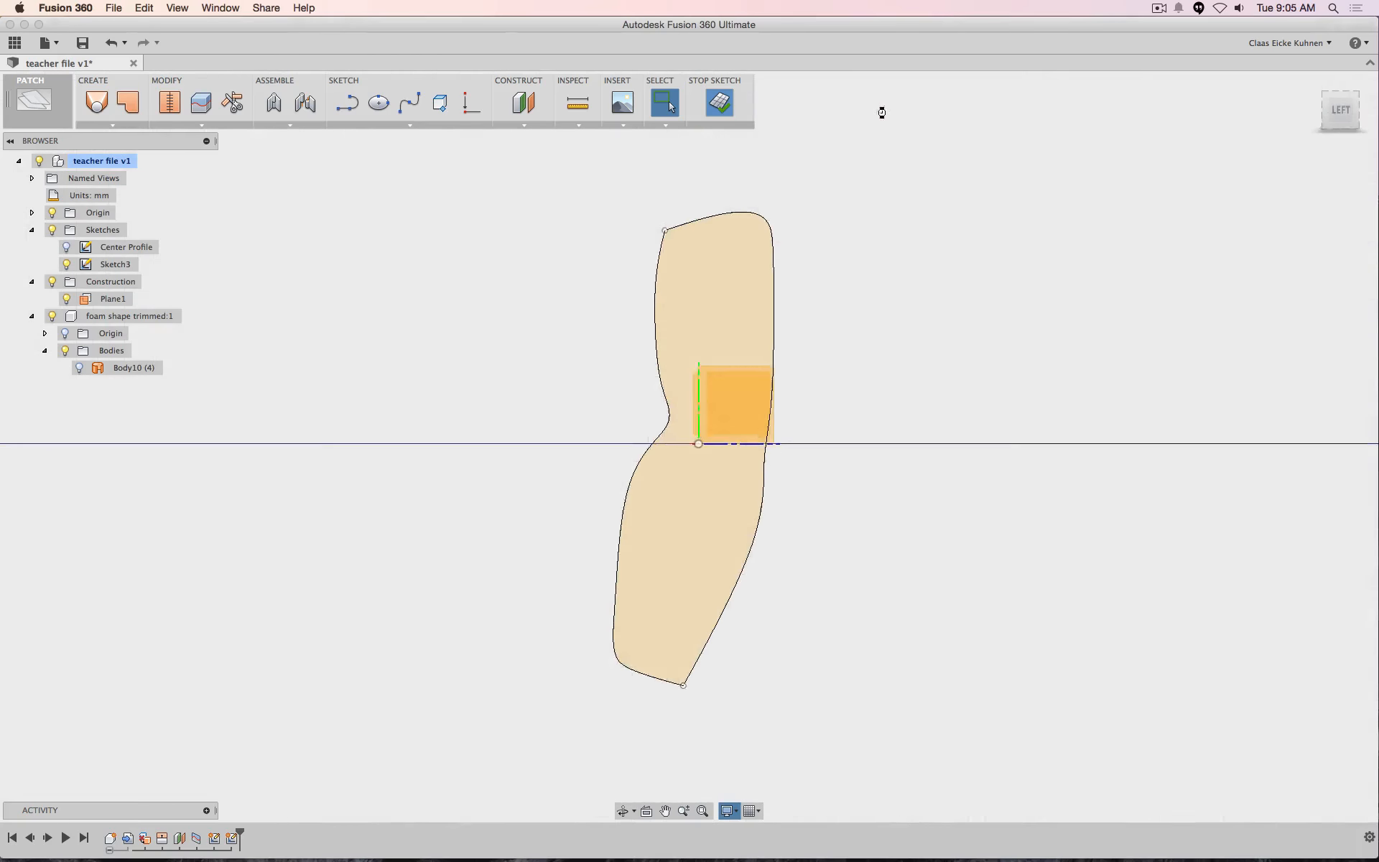
pyautogui.moveTo(1296, 119)
pyautogui.keyDown('shift'); pyautogui.mouseDown(button='middle')
pyautogui.moveTo(862, 237)
pyautogui.moveTo(892, 184)
pyautogui.mouseUp(button='middle'); pyautogui.keyUp('shift')
pyautogui.click(79, 368)
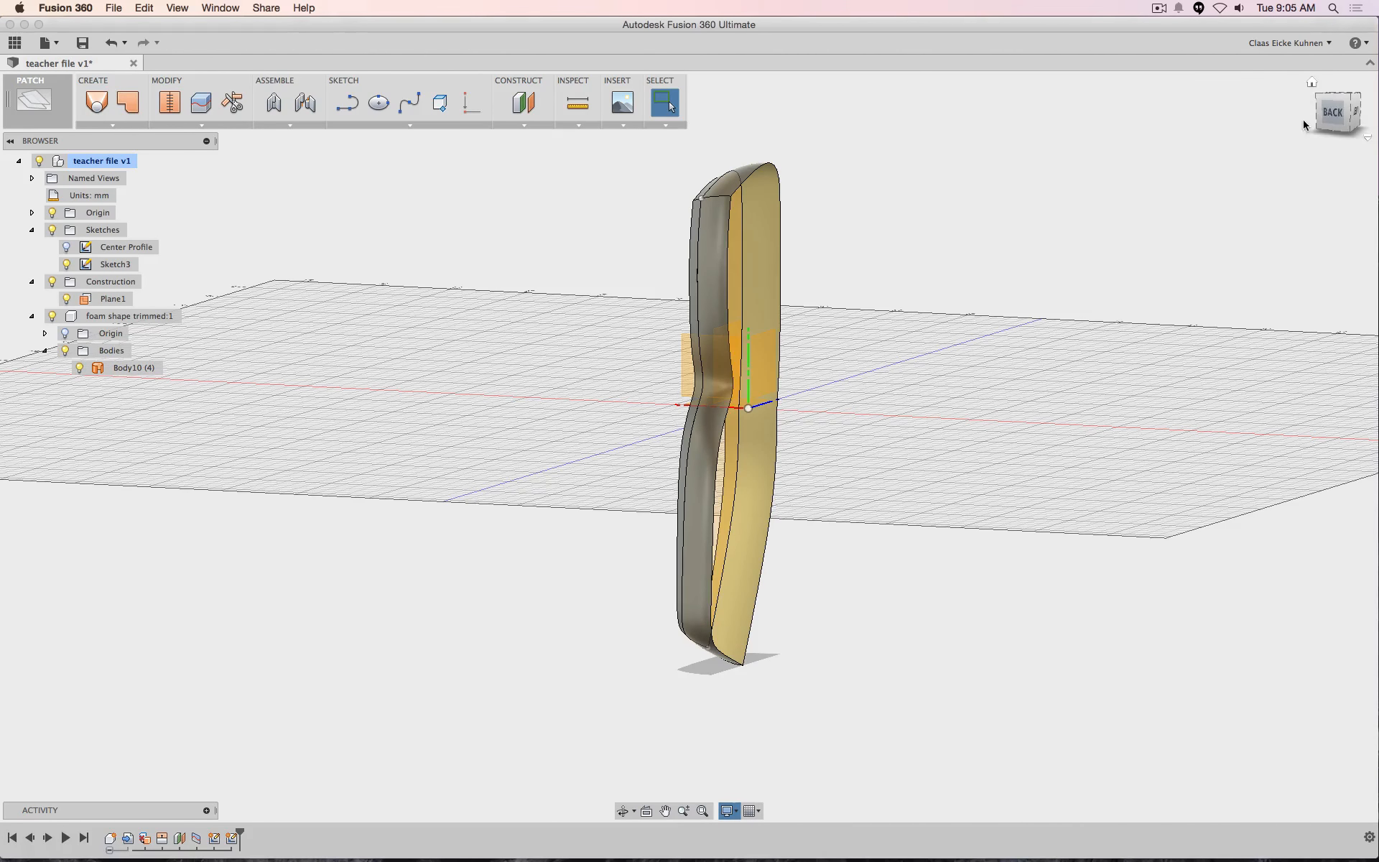
# Hide the surface body and rename Sketch3 as Outside Master
pyautogui.click(1319, 115)
pyautogui.click(79, 368)
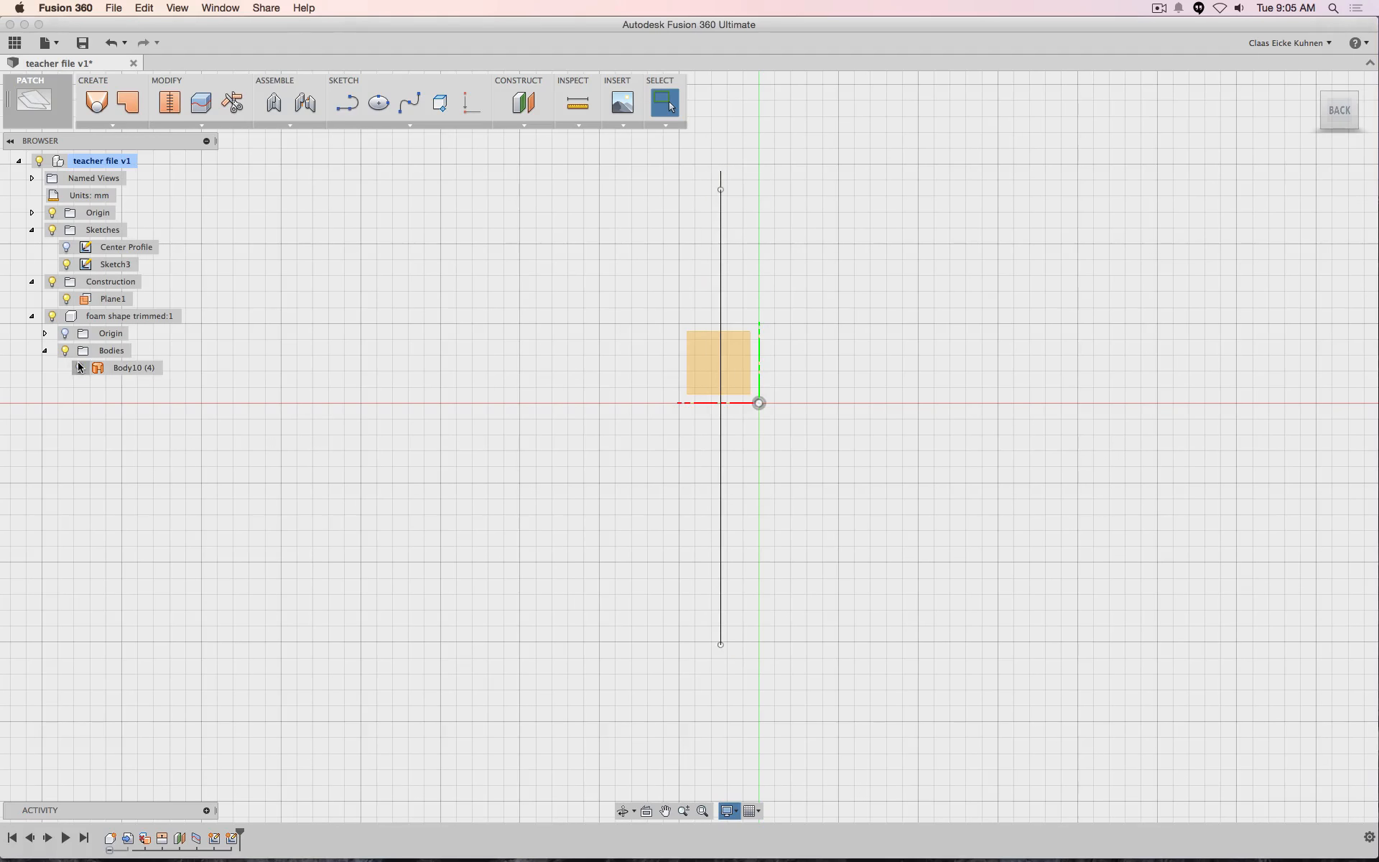
pyautogui.doubleClick(112, 264)
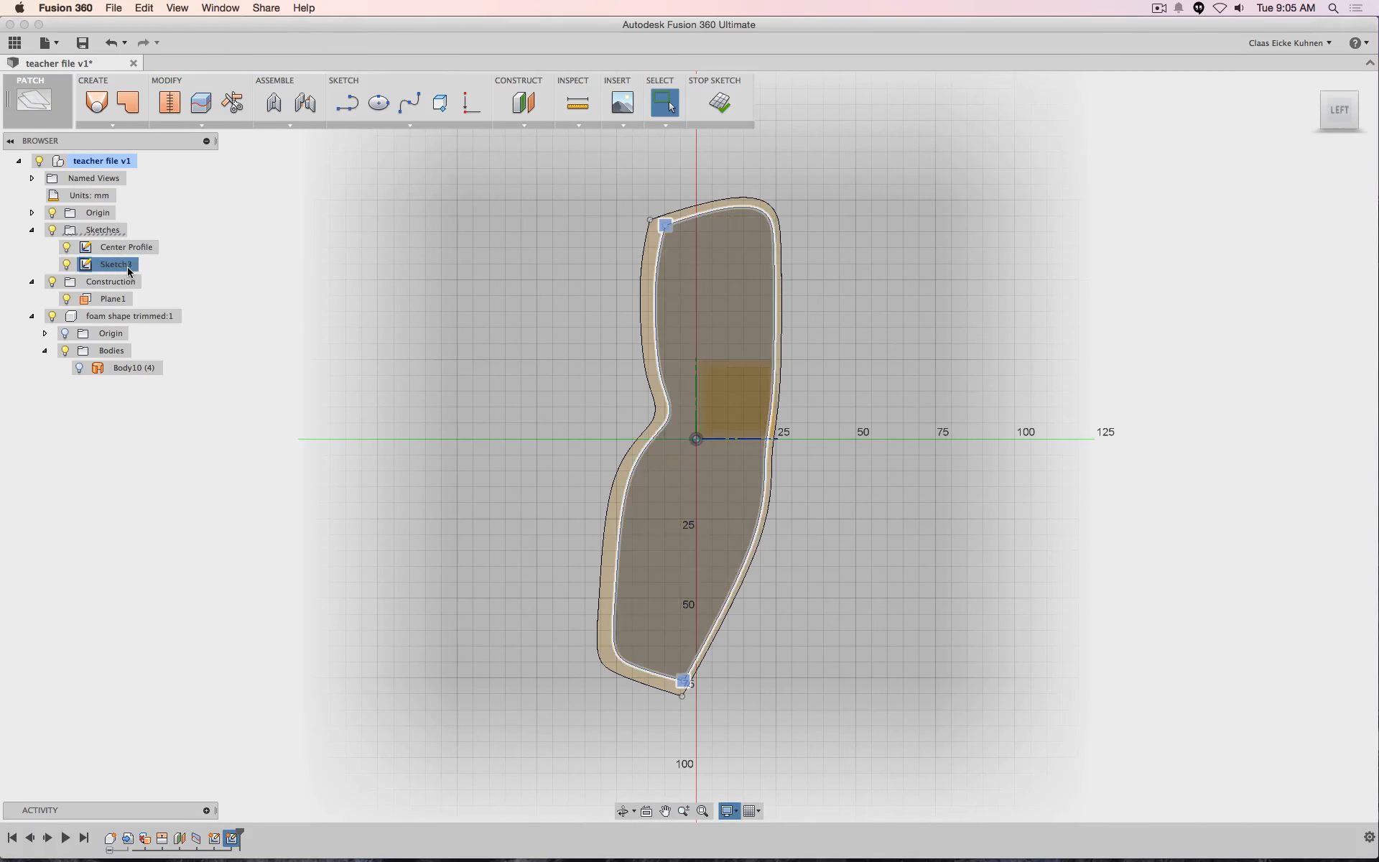
pyautogui.click(111, 265)
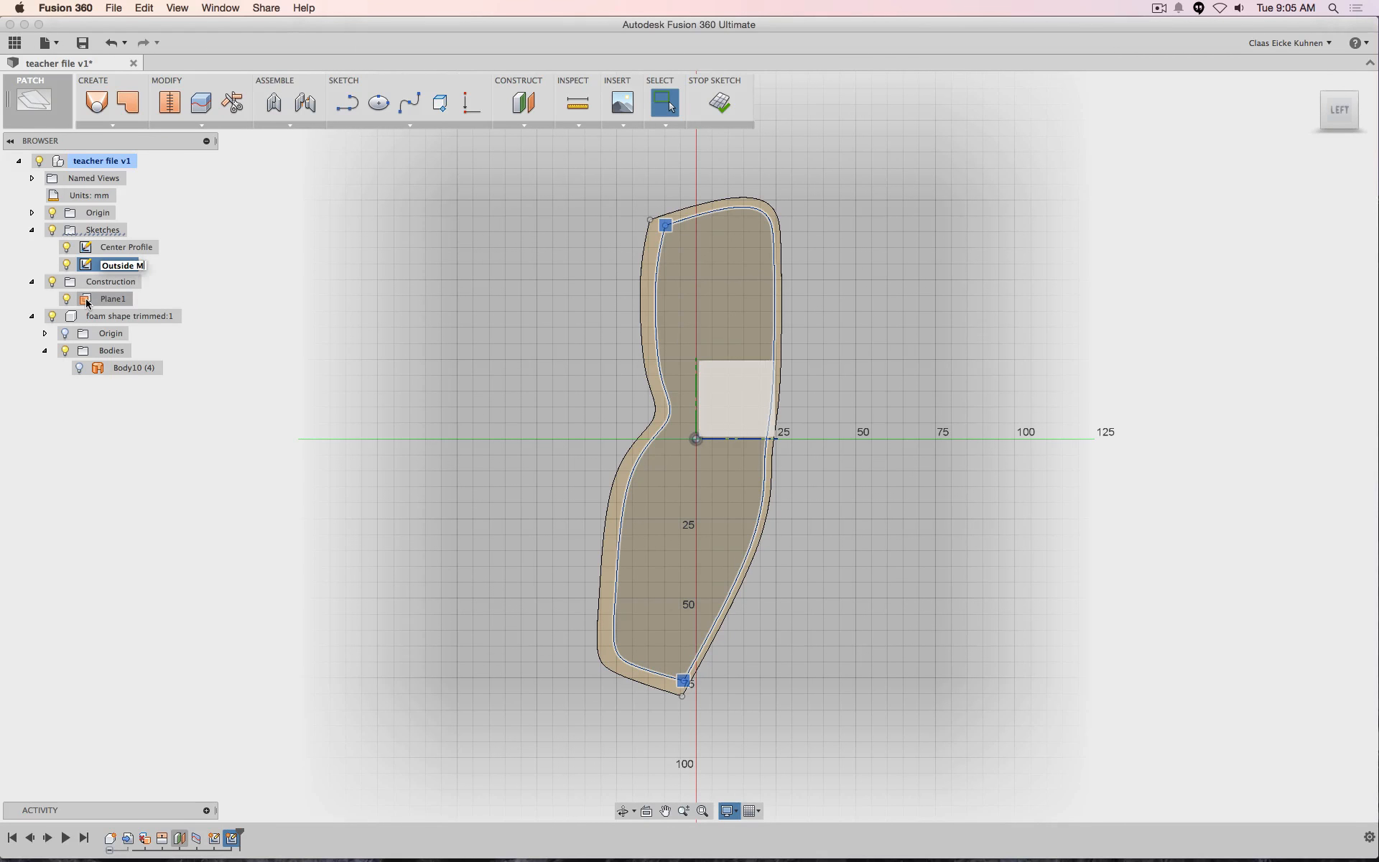
pyautogui.press('Return')
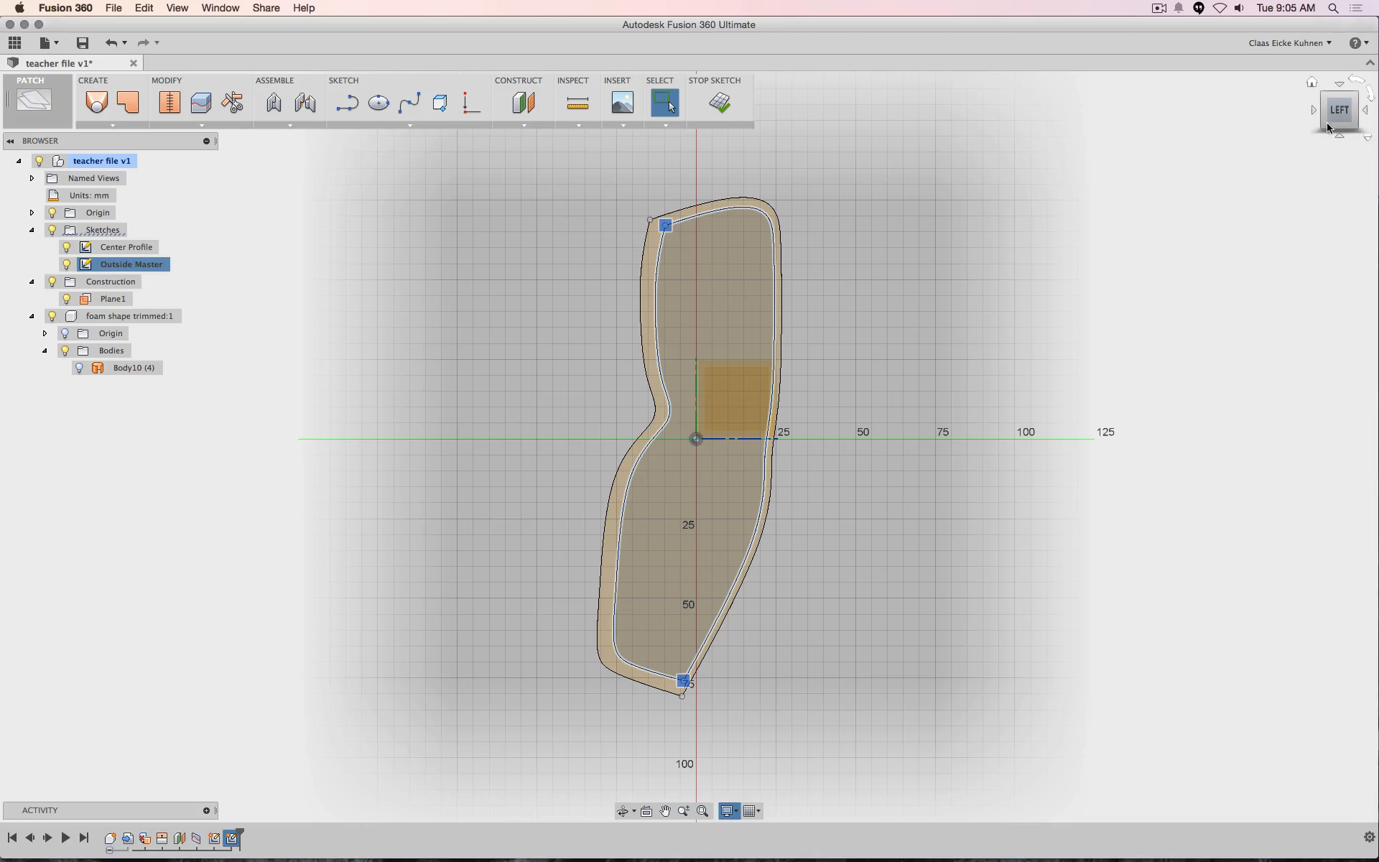
# Loft a surface between the Outside Master and Center Profile sketches
pyautogui.click(1315, 111)
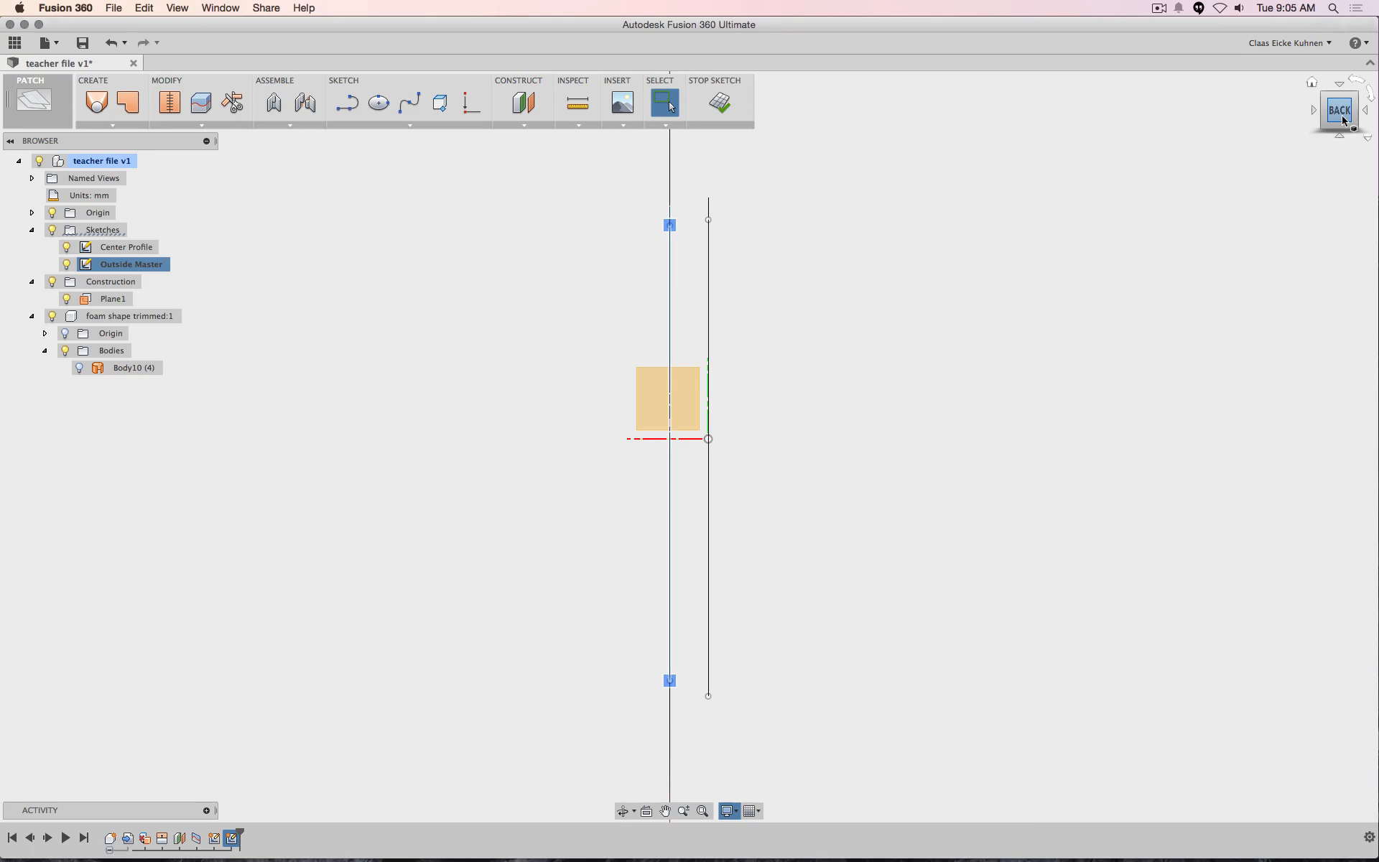
pyautogui.moveTo(1342, 118); pyautogui.dragTo(1313, 122)
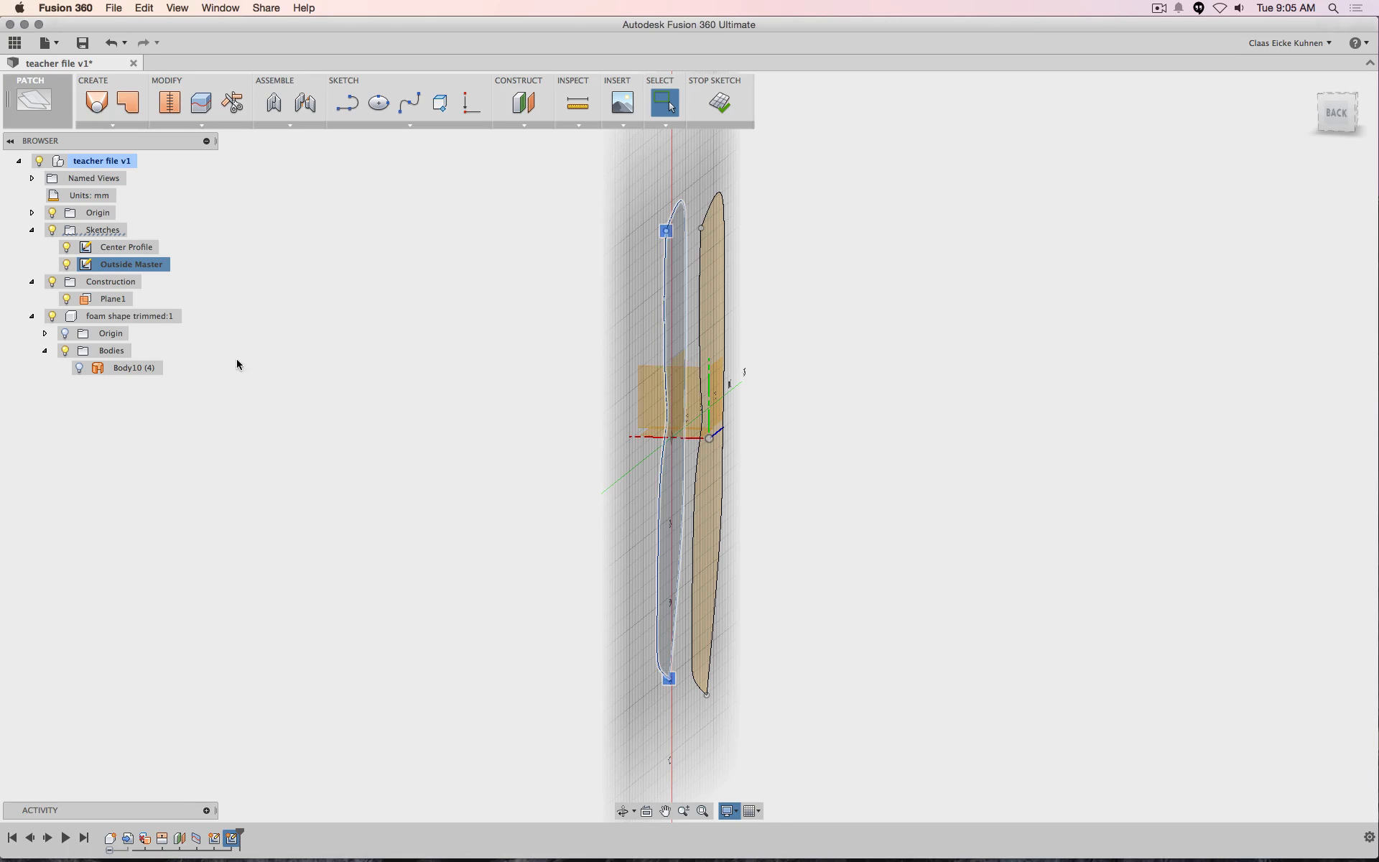
pyautogui.click(96, 102)
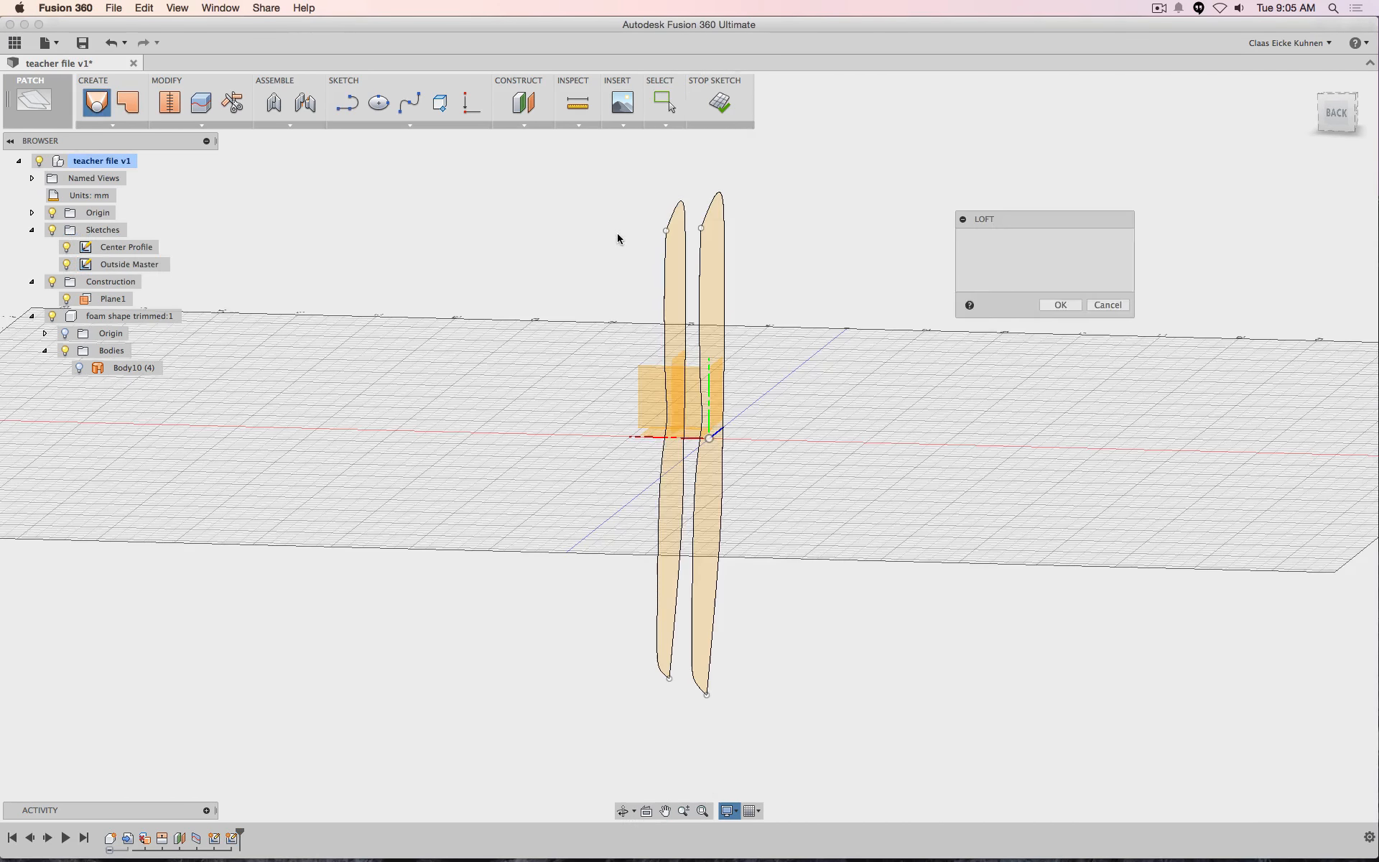
pyautogui.click(666, 240)
pyautogui.click(708, 240)
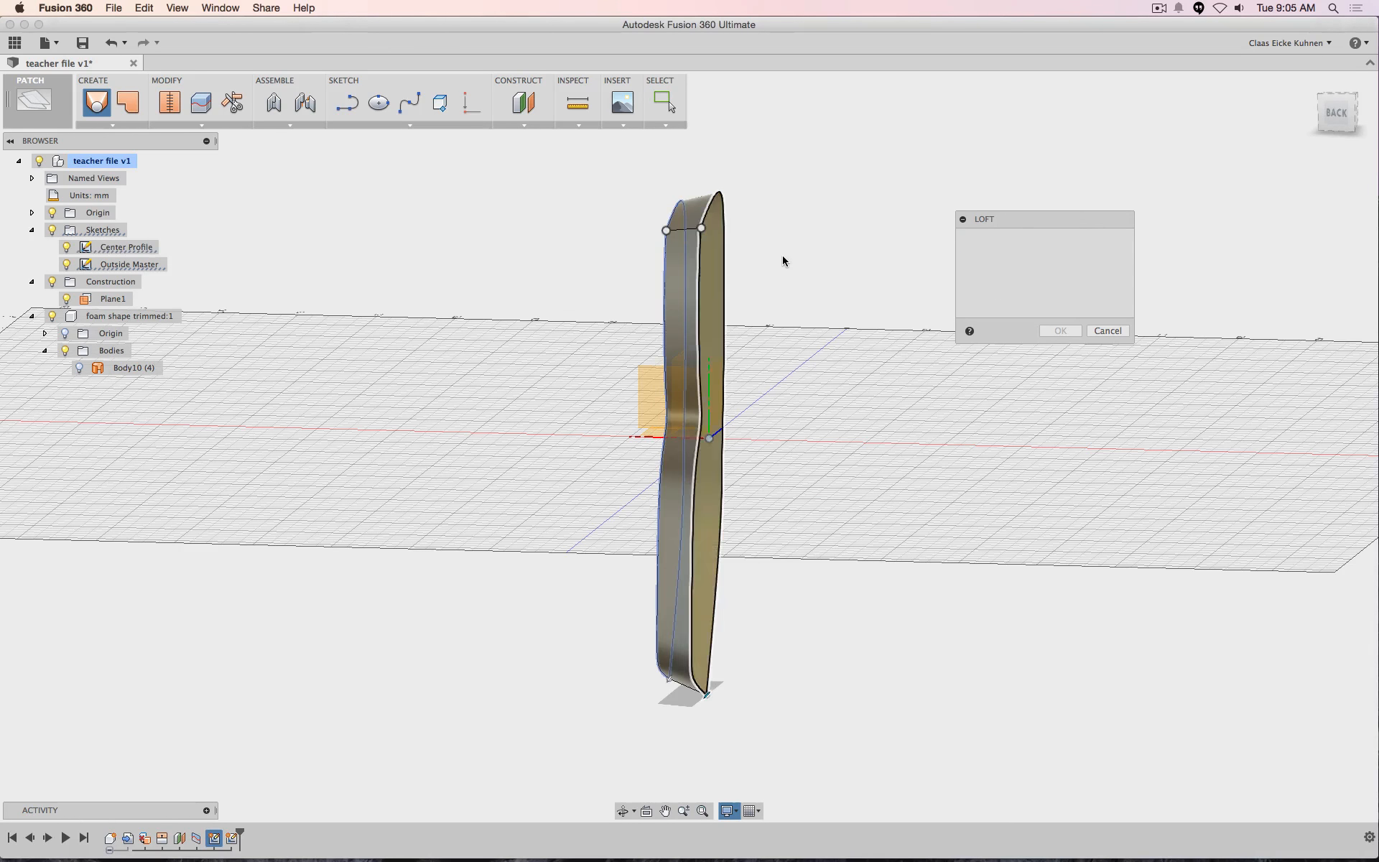
pyautogui.click(1057, 367)
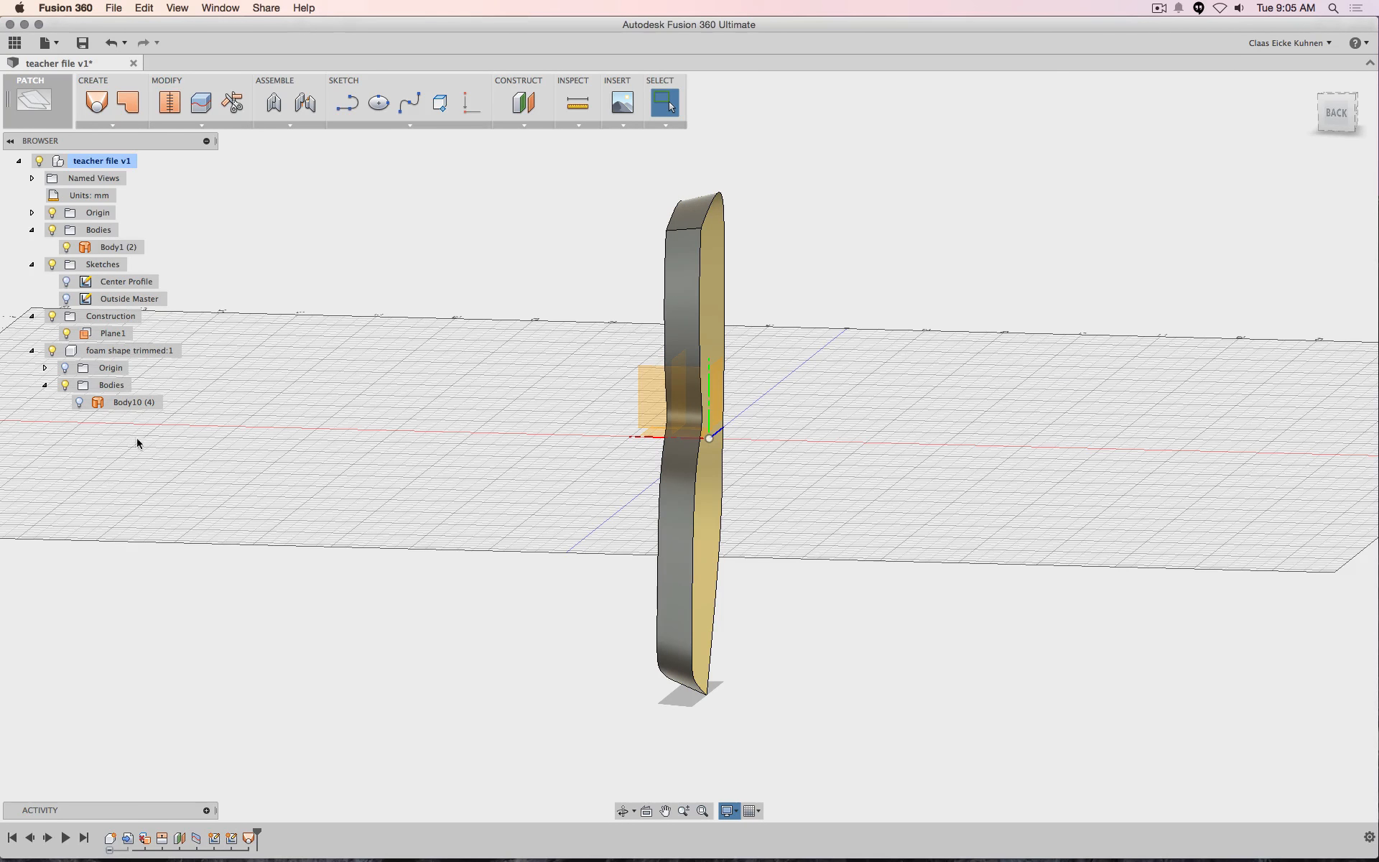
# Show the surface body to compare it with the straight loft, hide it again and delete the loft feature
pyautogui.click(79, 403)
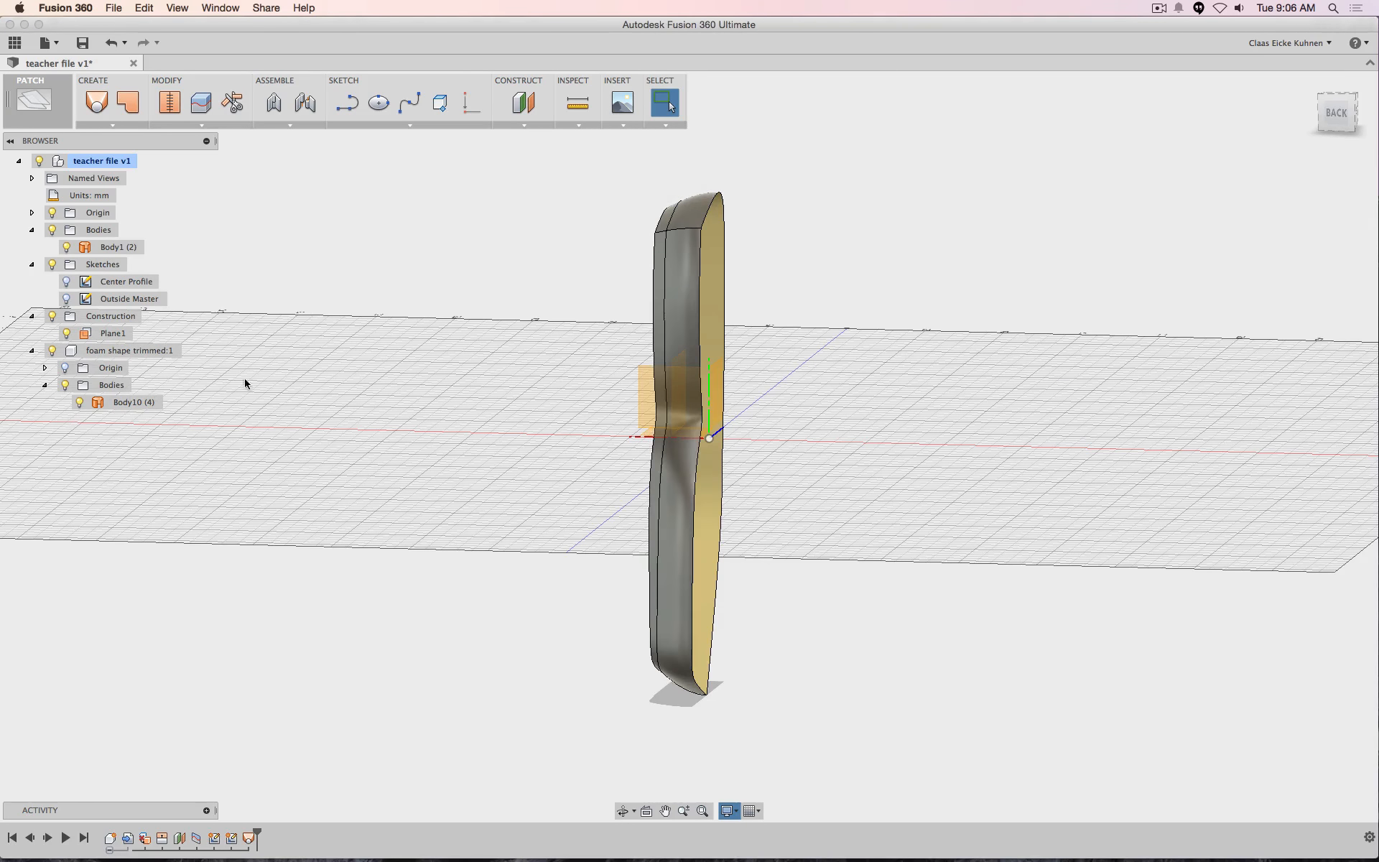
pyautogui.click(1328, 112)
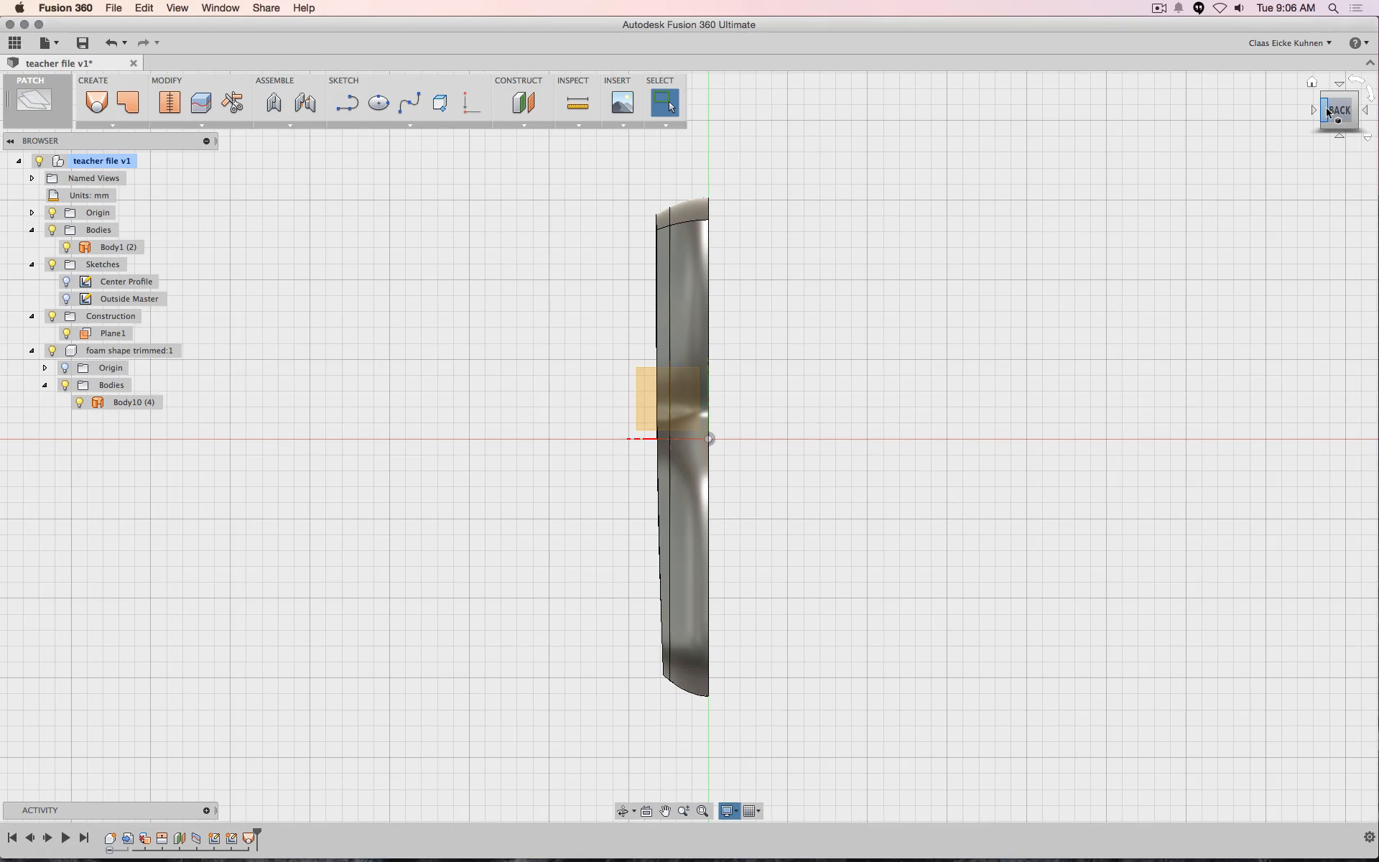
pyautogui.moveTo(1327, 113); pyautogui.dragTo(1284, 127)
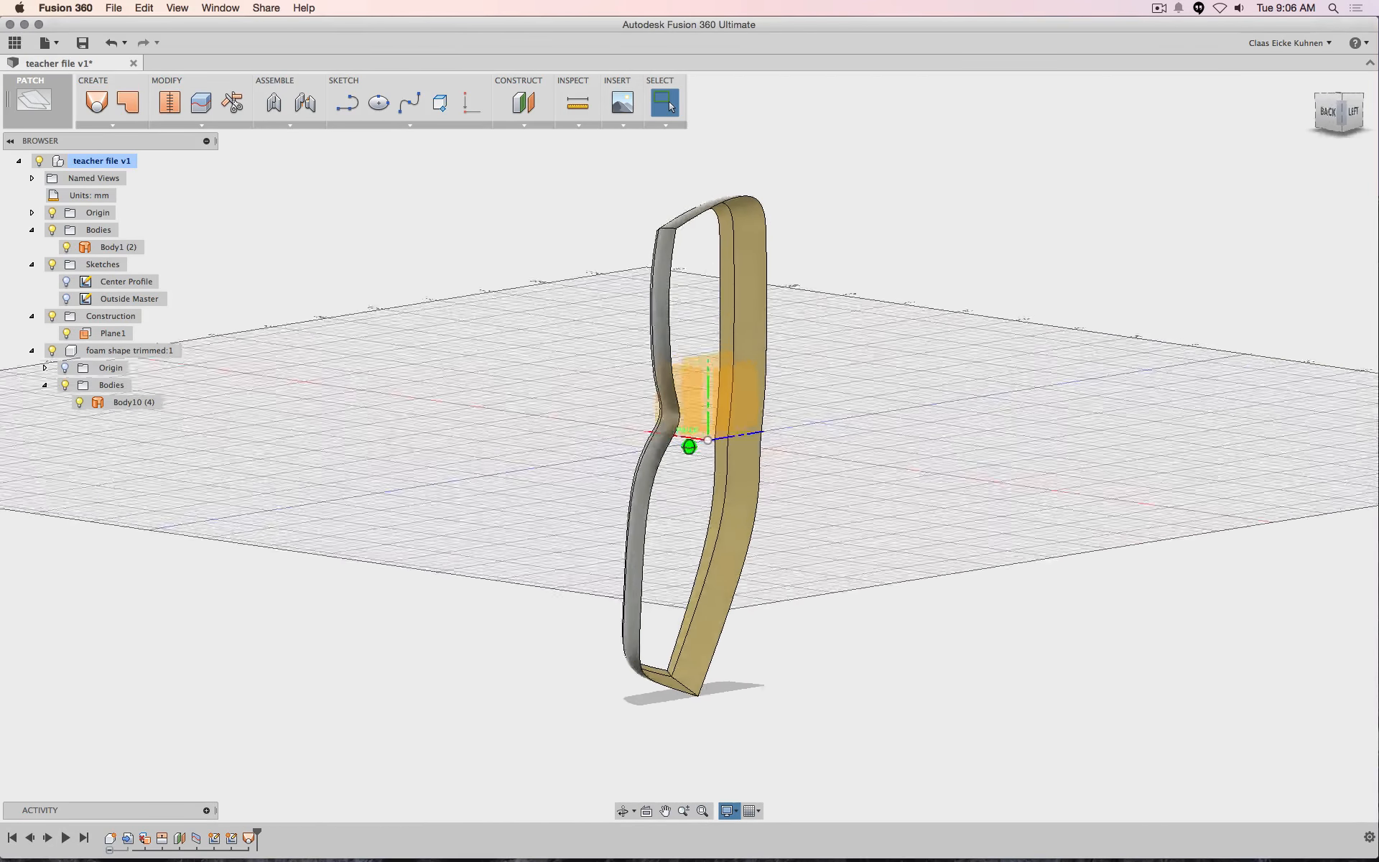
pyautogui.moveTo(527, 278)
pyautogui.keyDown('shift'); pyautogui.mouseDown(button='middle')
pyautogui.moveTo(654, 287)
pyautogui.moveTo(665, 327)
pyautogui.moveTo(621, 278)
pyautogui.mouseUp(button='middle'); pyautogui.keyUp('shift')
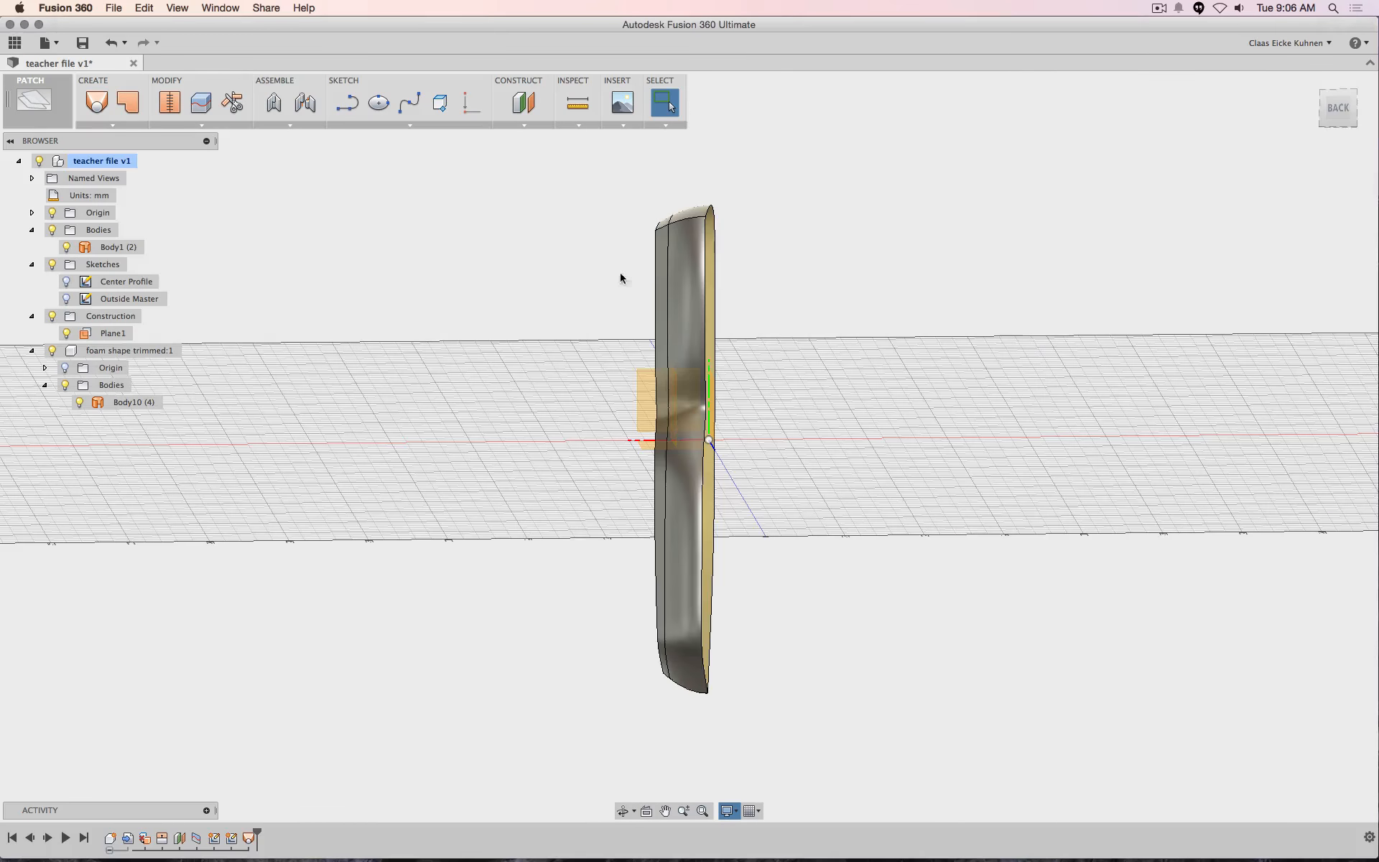
pyautogui.click(78, 402)
pyautogui.rightClick(248, 838)
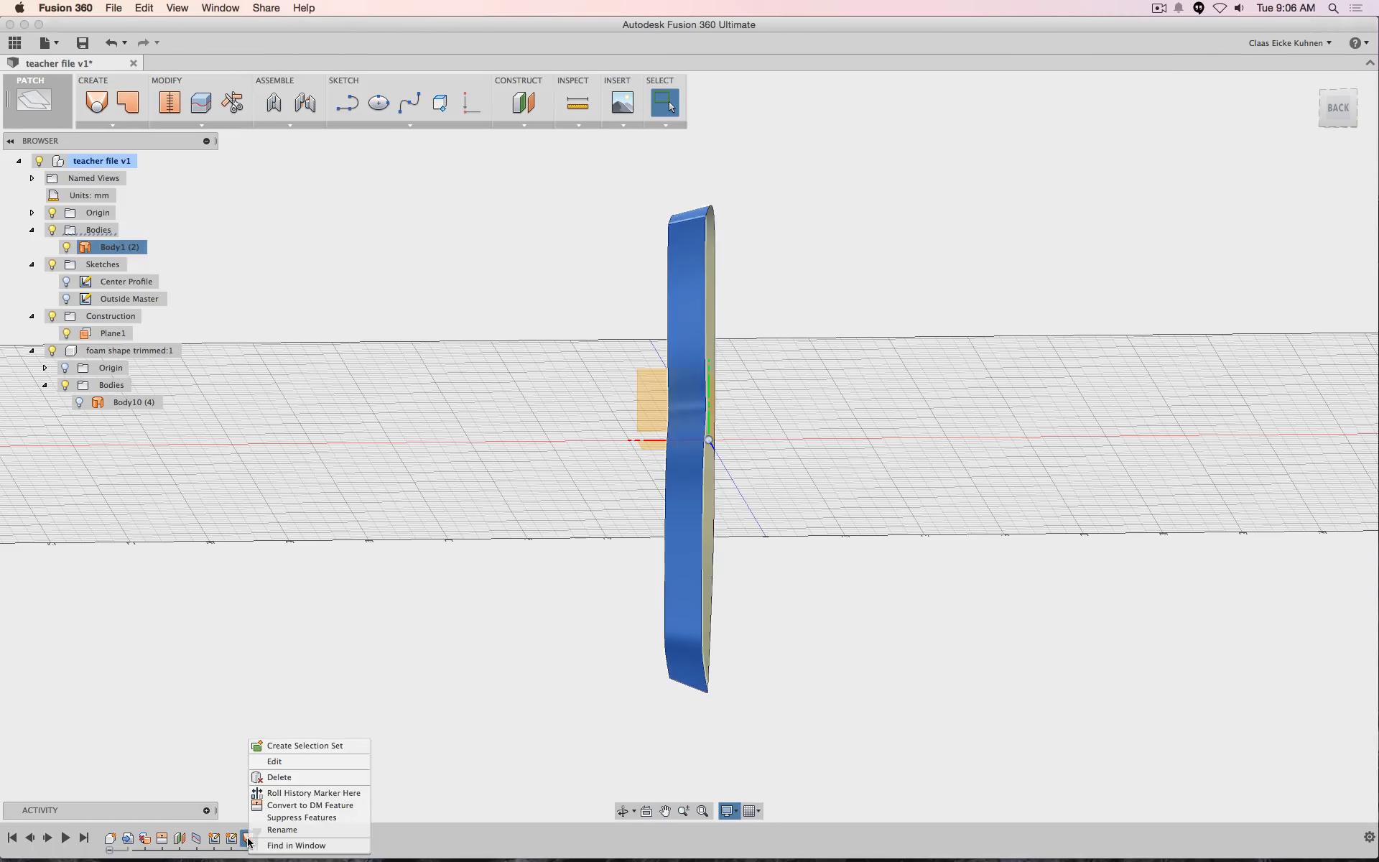
pyautogui.click(279, 776)
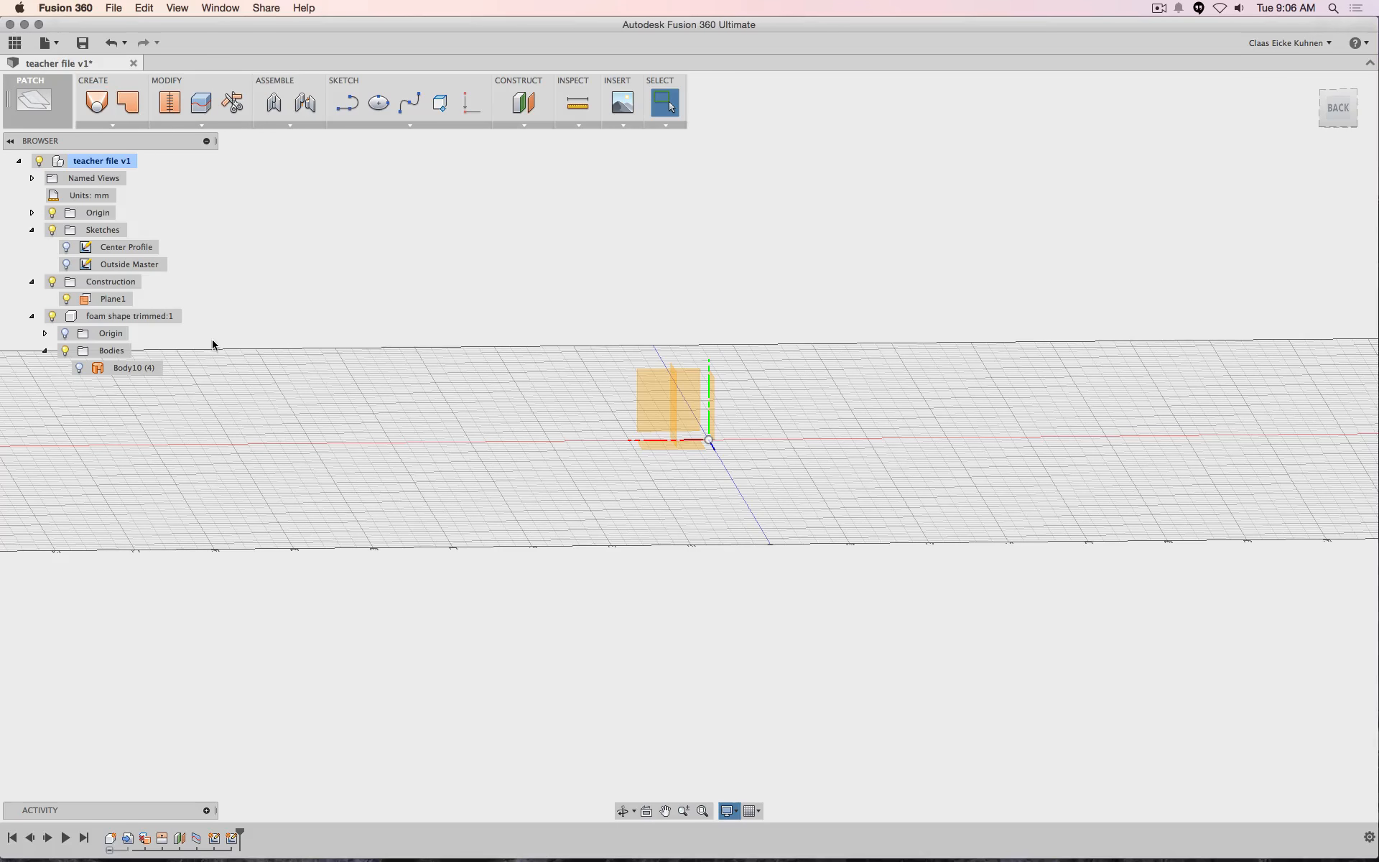
# Construct an offset plane at -12 mm from the center origin plane, on the side opposite the first offset plane
pyautogui.click(523, 103)
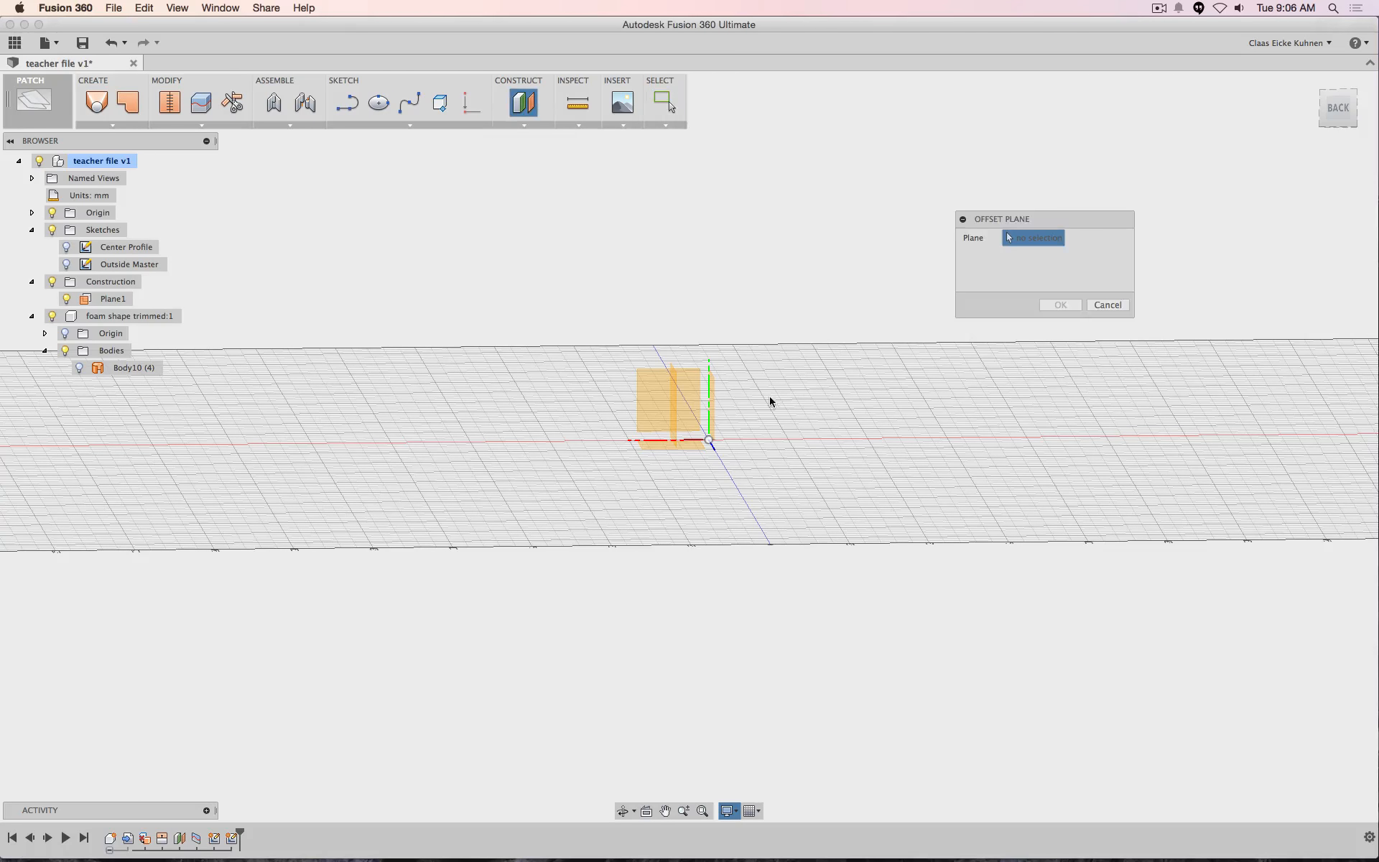
pyautogui.click(715, 397)
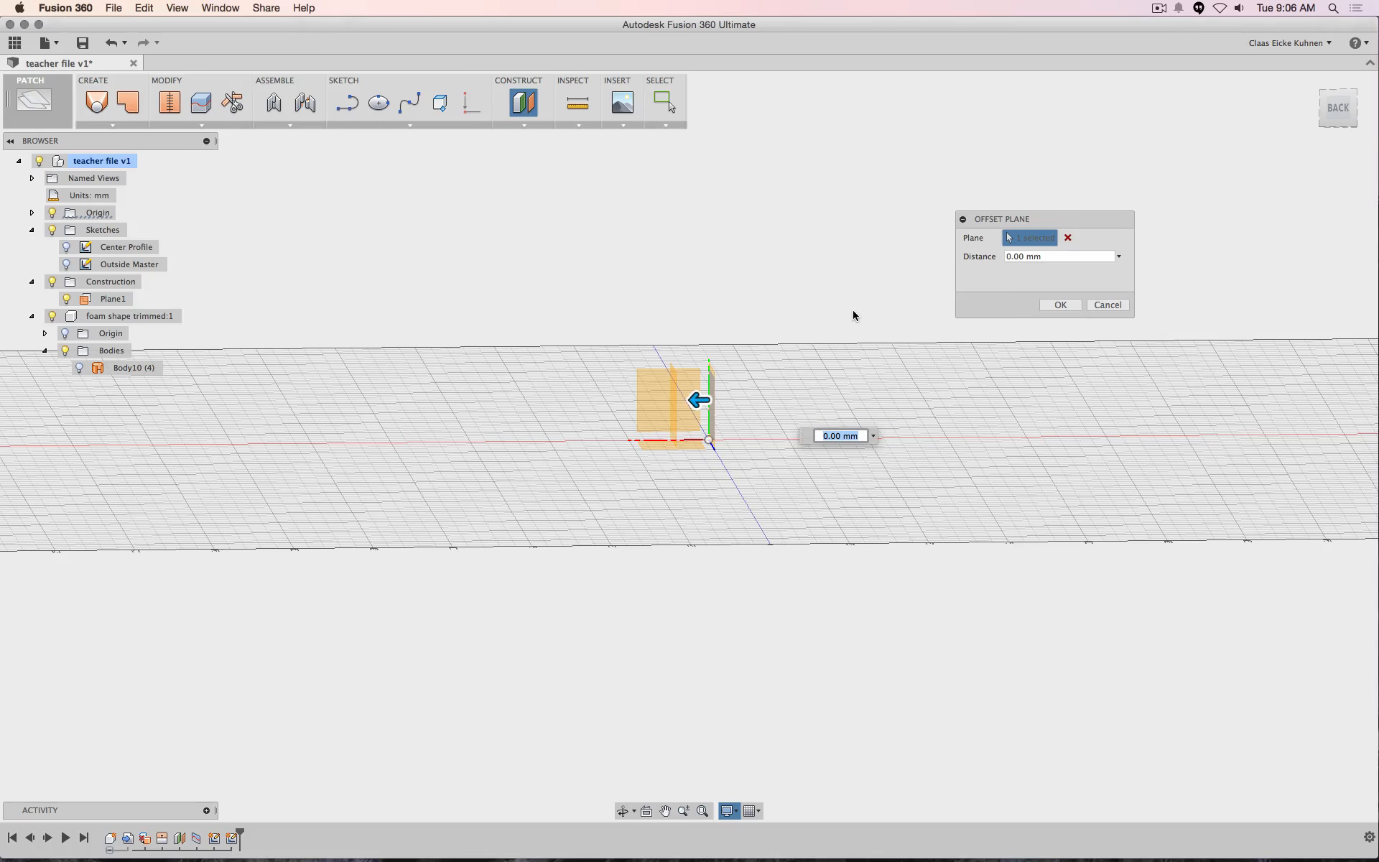
pyautogui.write('-12')
pyautogui.press('Return')
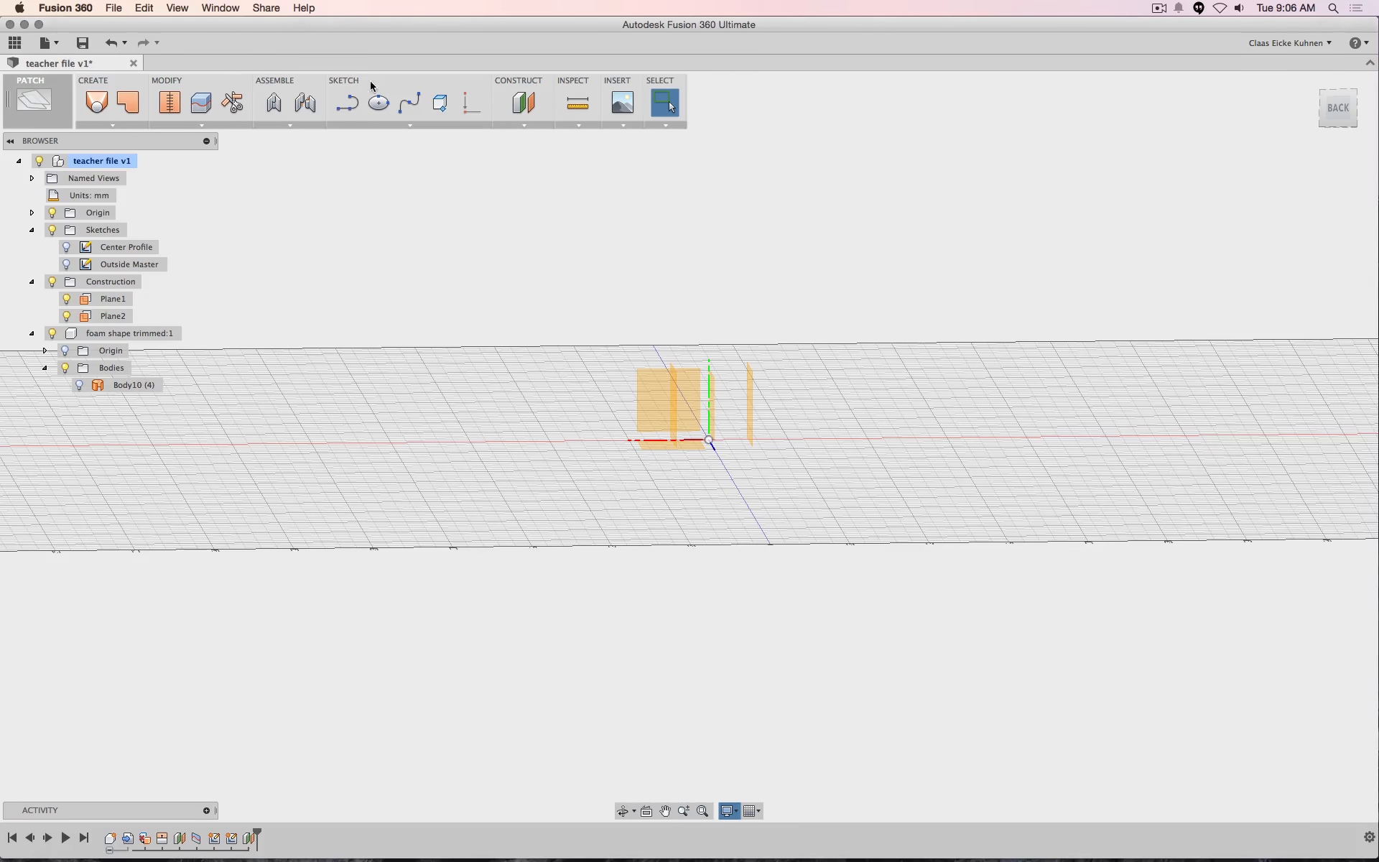
# Start a sketch on the new -12 mm plane and show the Outside Master sketch as its reference
pyautogui.click(347, 102)
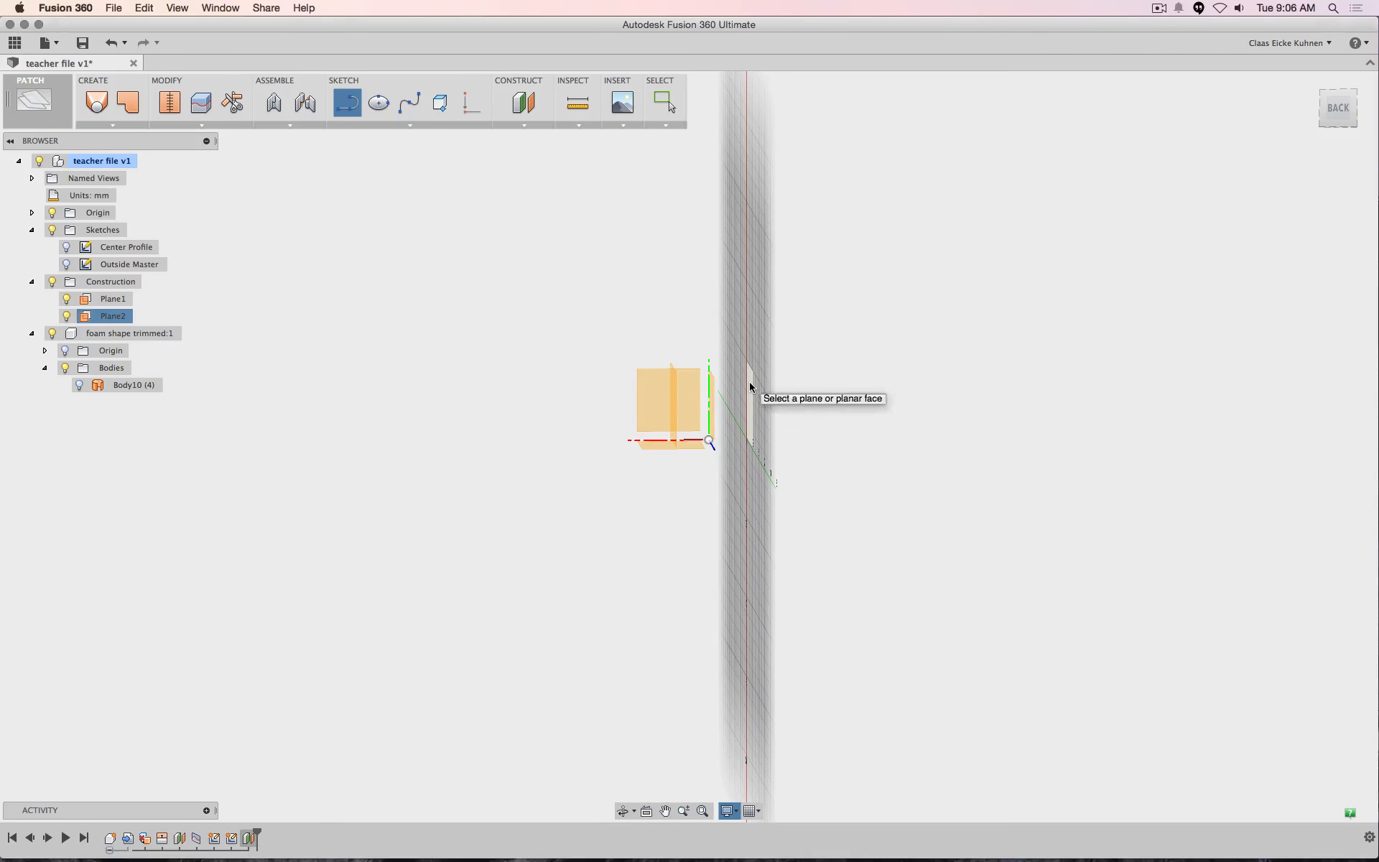
pyautogui.click(749, 382)
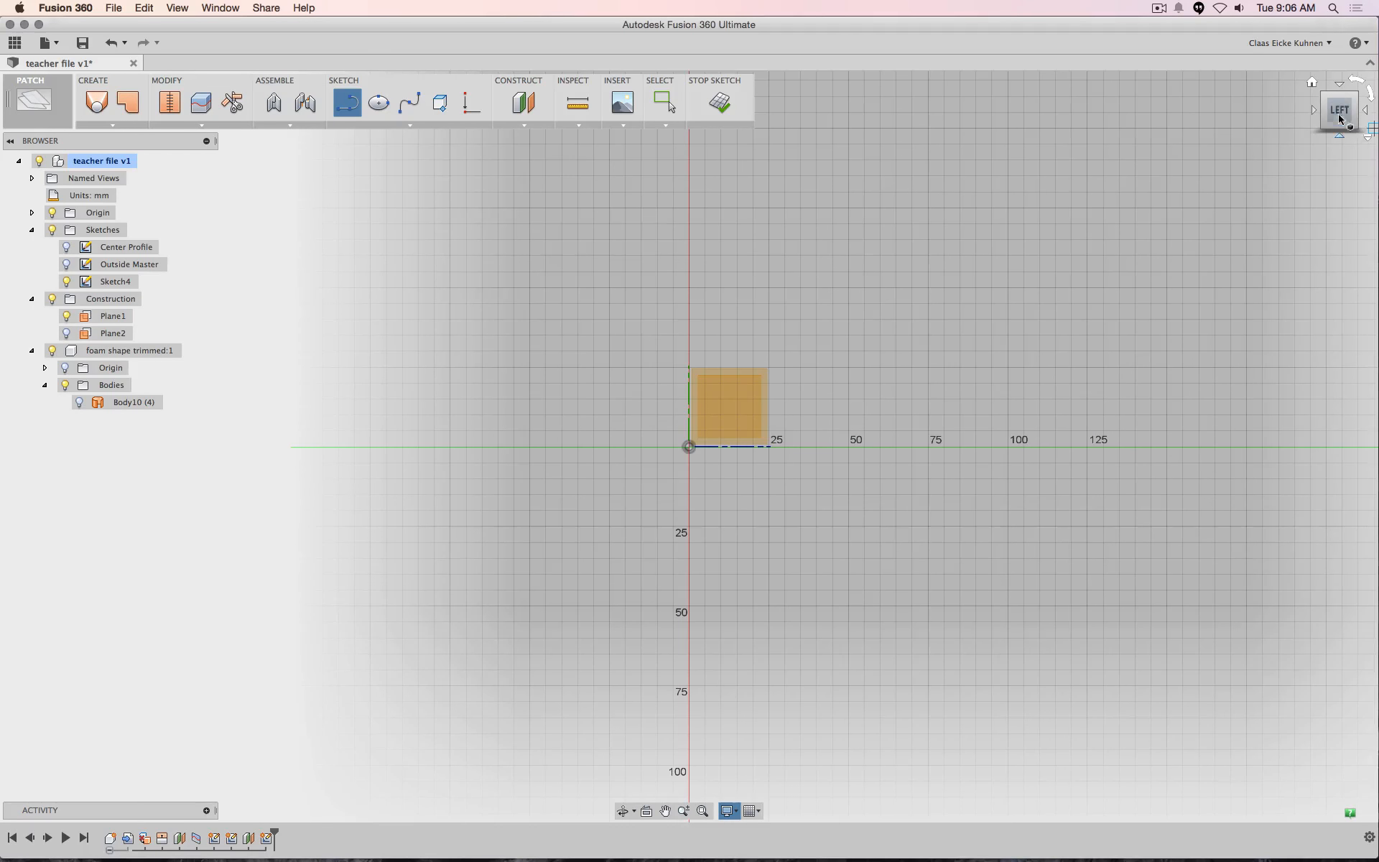
pyautogui.moveTo(1339, 119); pyautogui.dragTo(1009, 121)
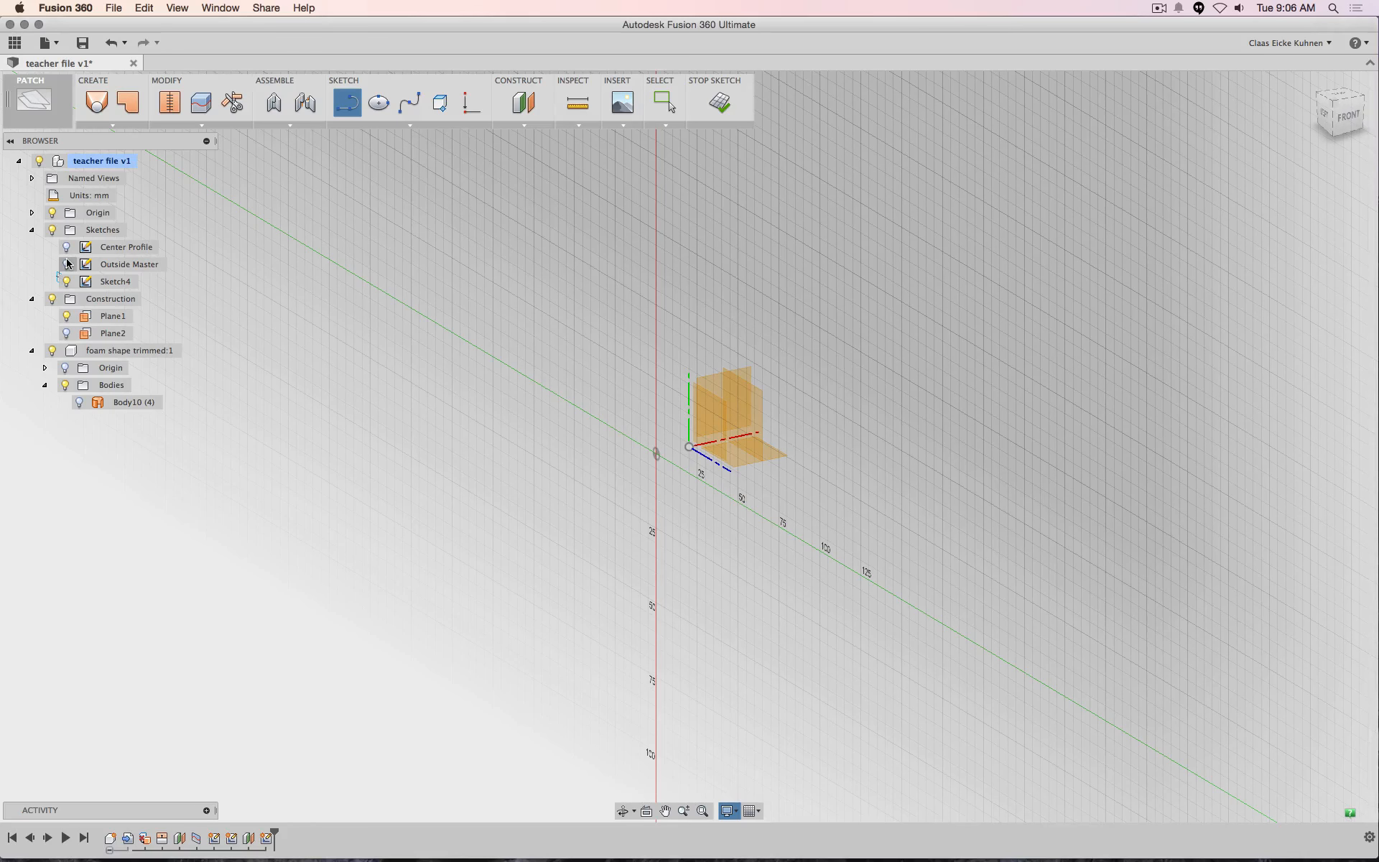
pyautogui.click(67, 264)
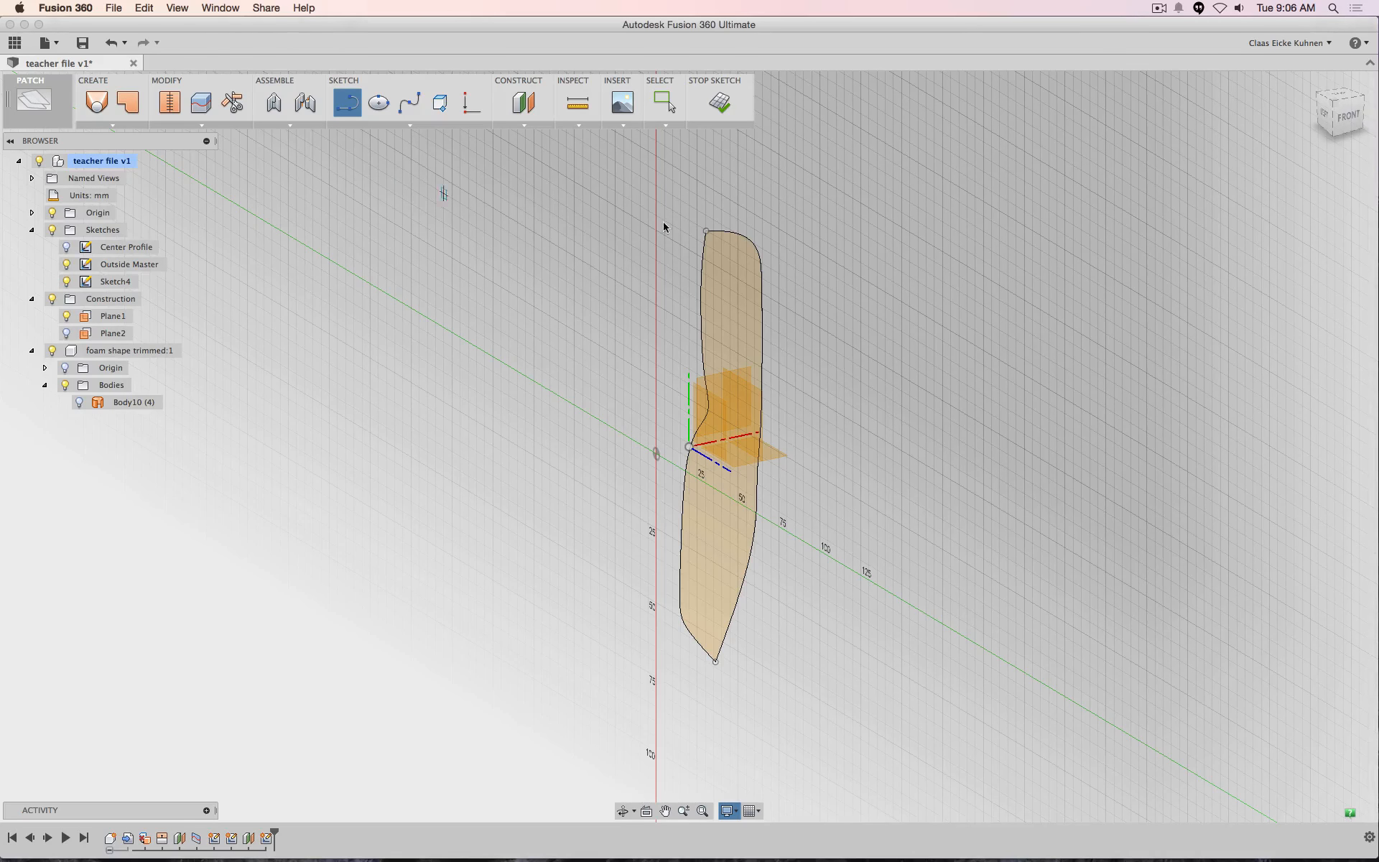
pyautogui.click(1341, 116)
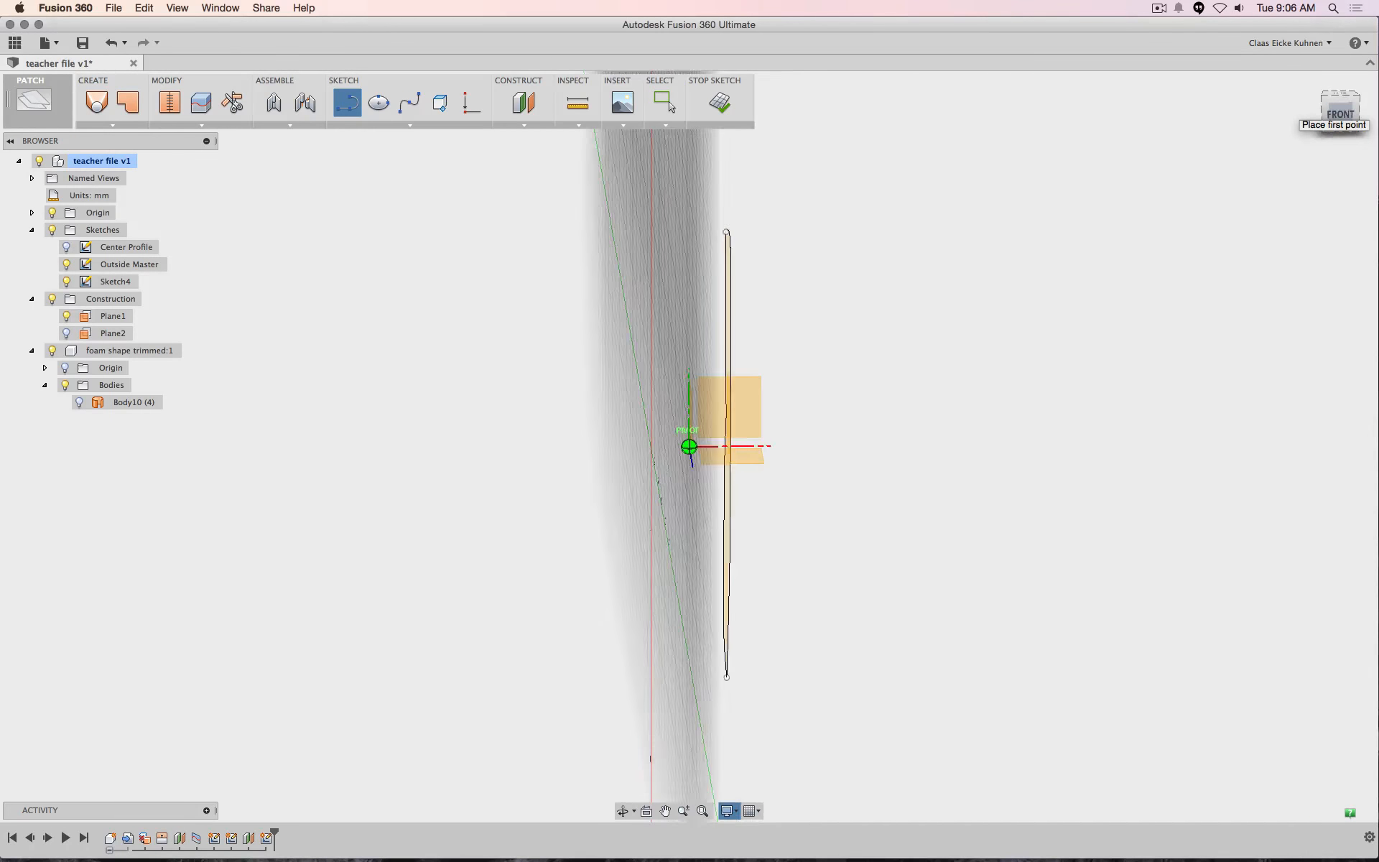
pyautogui.moveTo(1333, 115); pyautogui.dragTo(1358, 115)
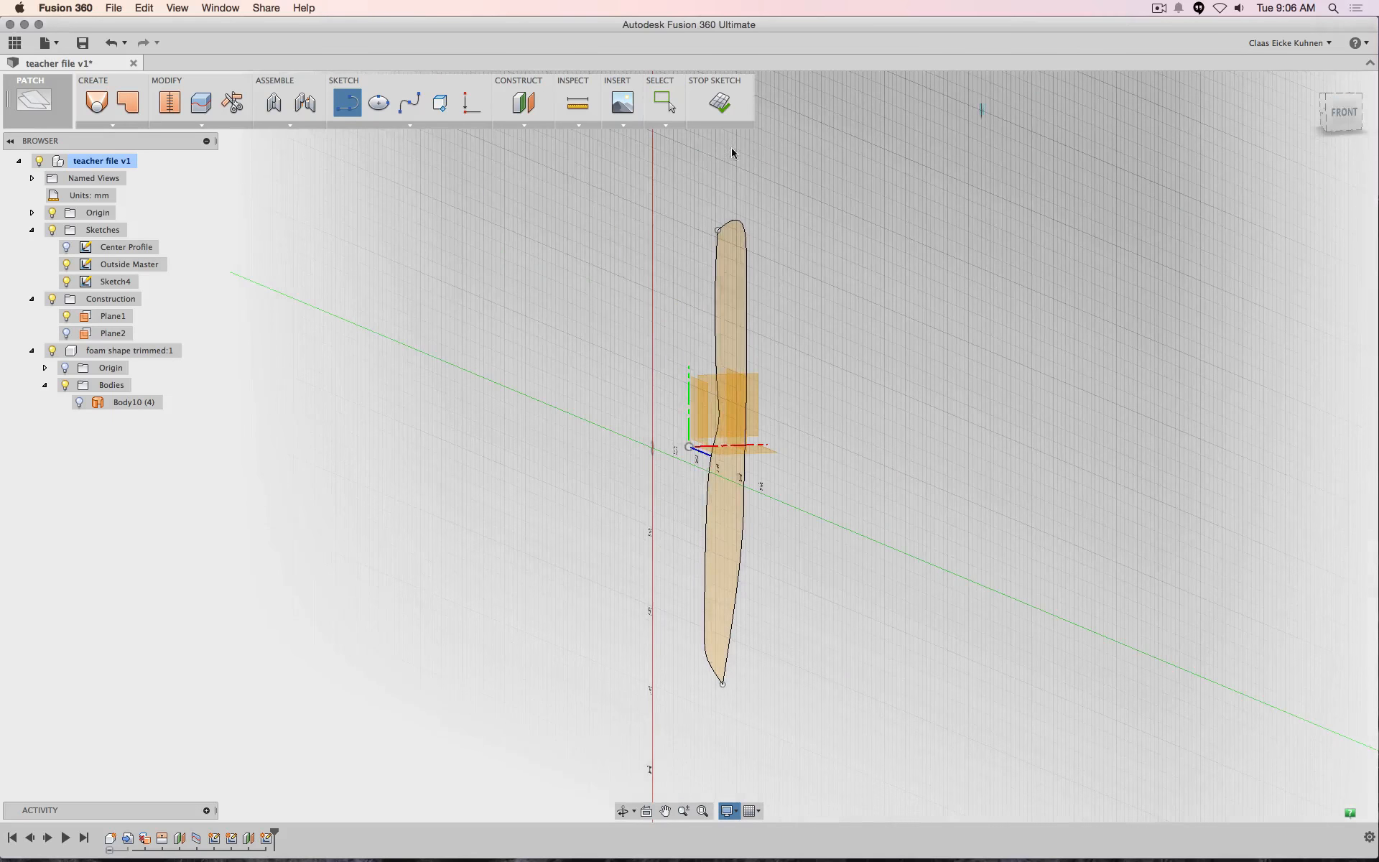
# Project both Outside Master curves onto the -12 mm sketch plane and finish the sketch
pyautogui.click(409, 128)
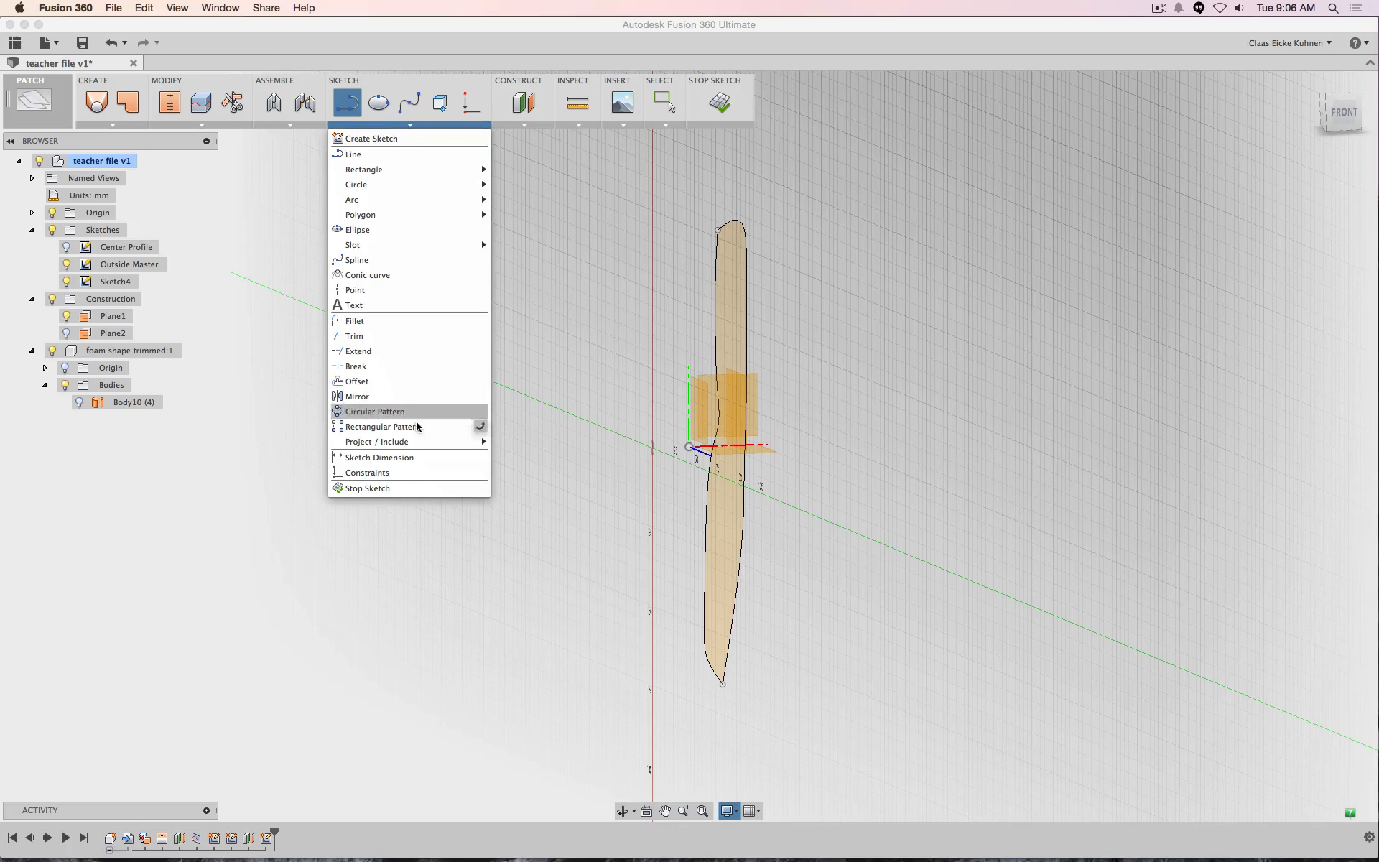
pyautogui.moveTo(458, 447)
pyautogui.click(518, 443)
pyautogui.click(714, 252)
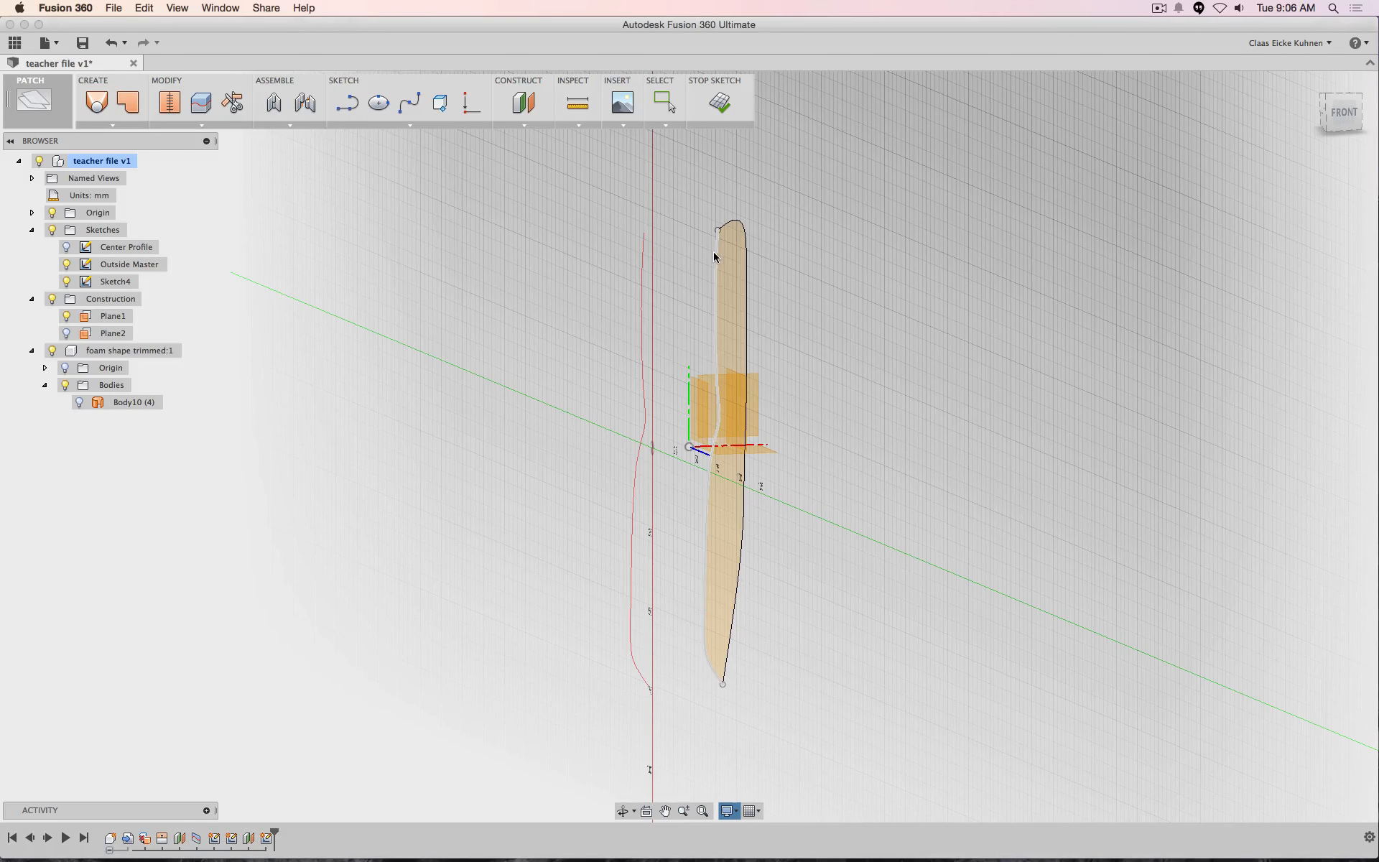
pyautogui.click(747, 236)
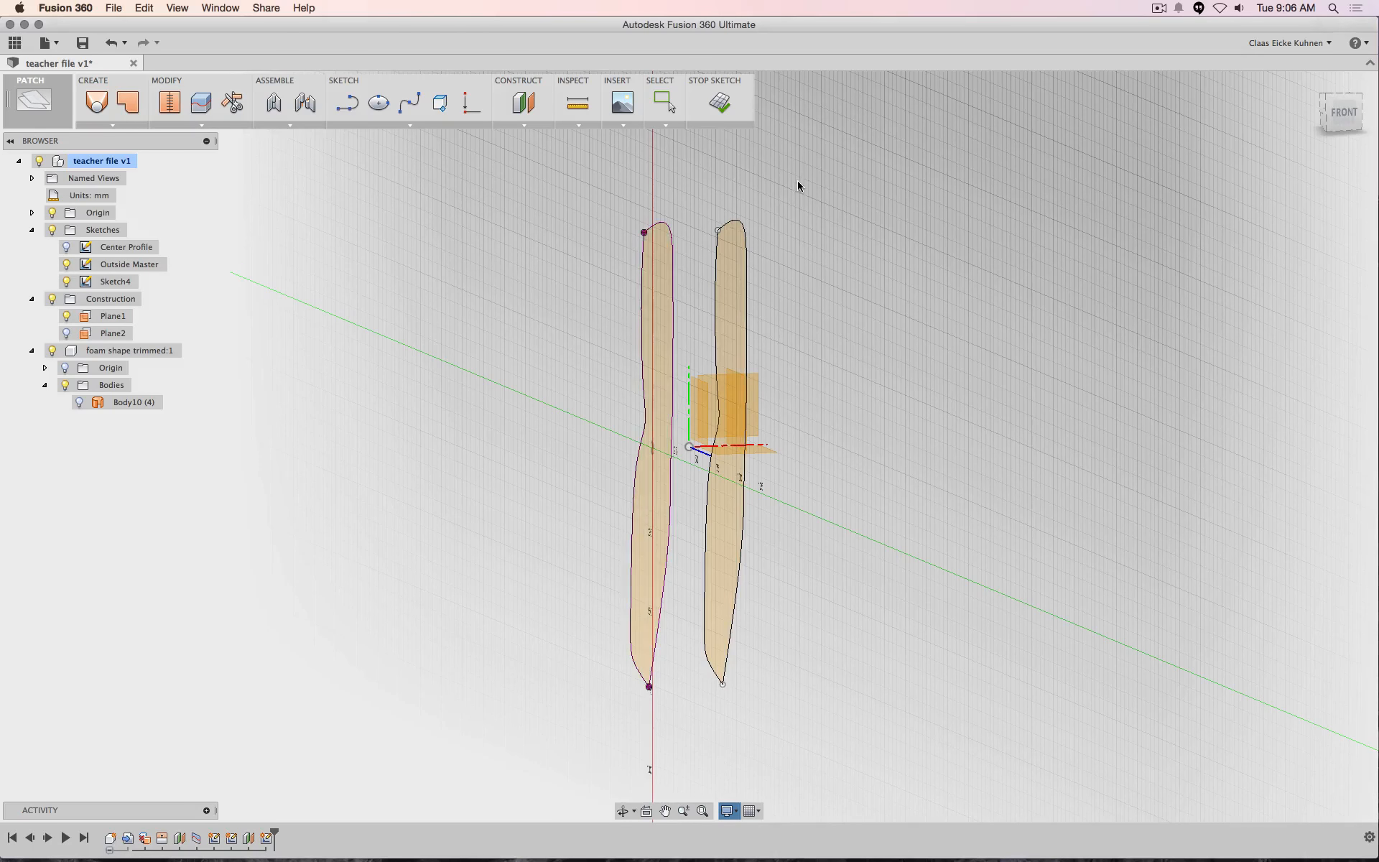
pyautogui.click(719, 102)
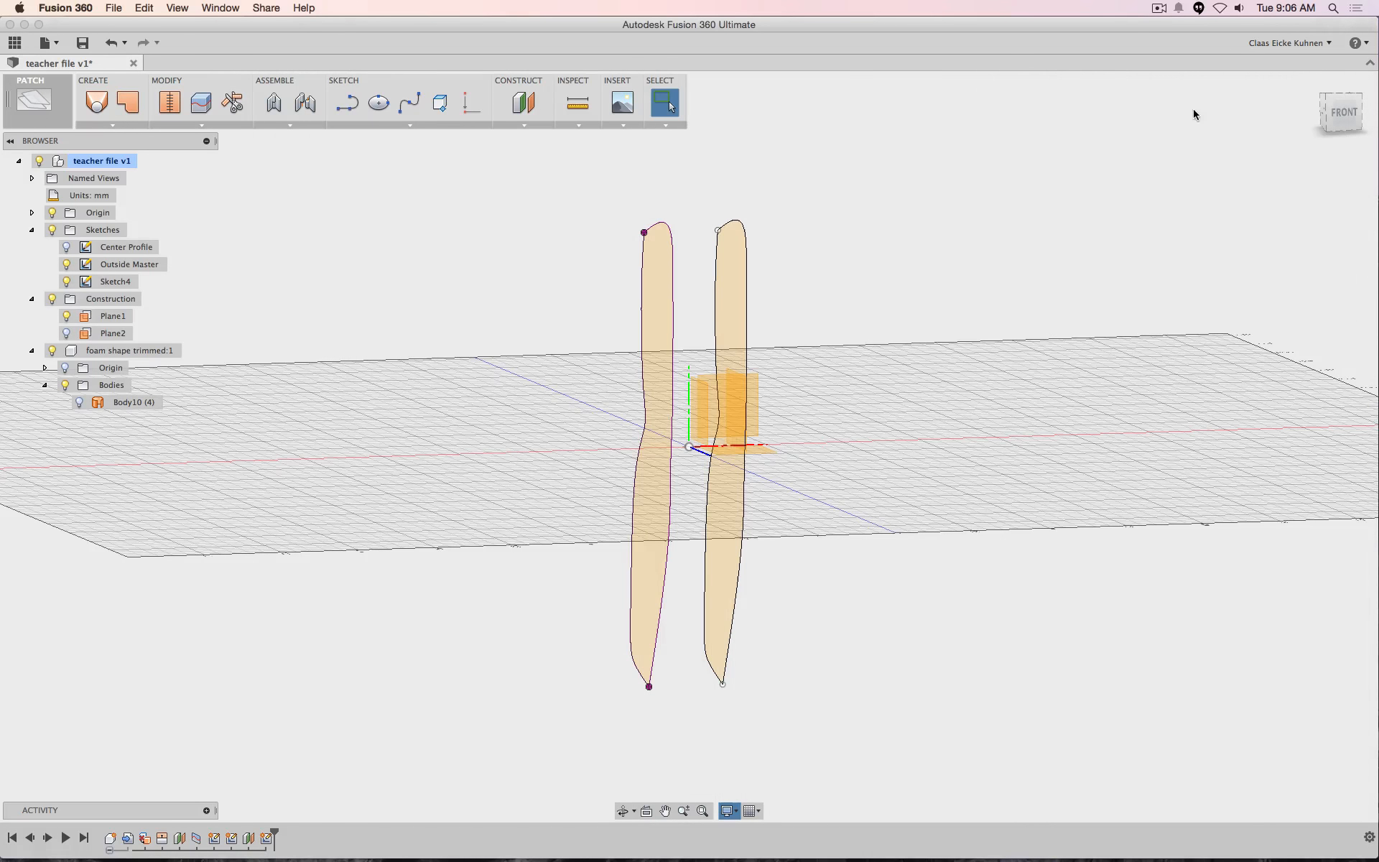
# Rename the projected profile's sketch as Outside Mirror and show the Center Profile sketch
pyautogui.click(1341, 115)
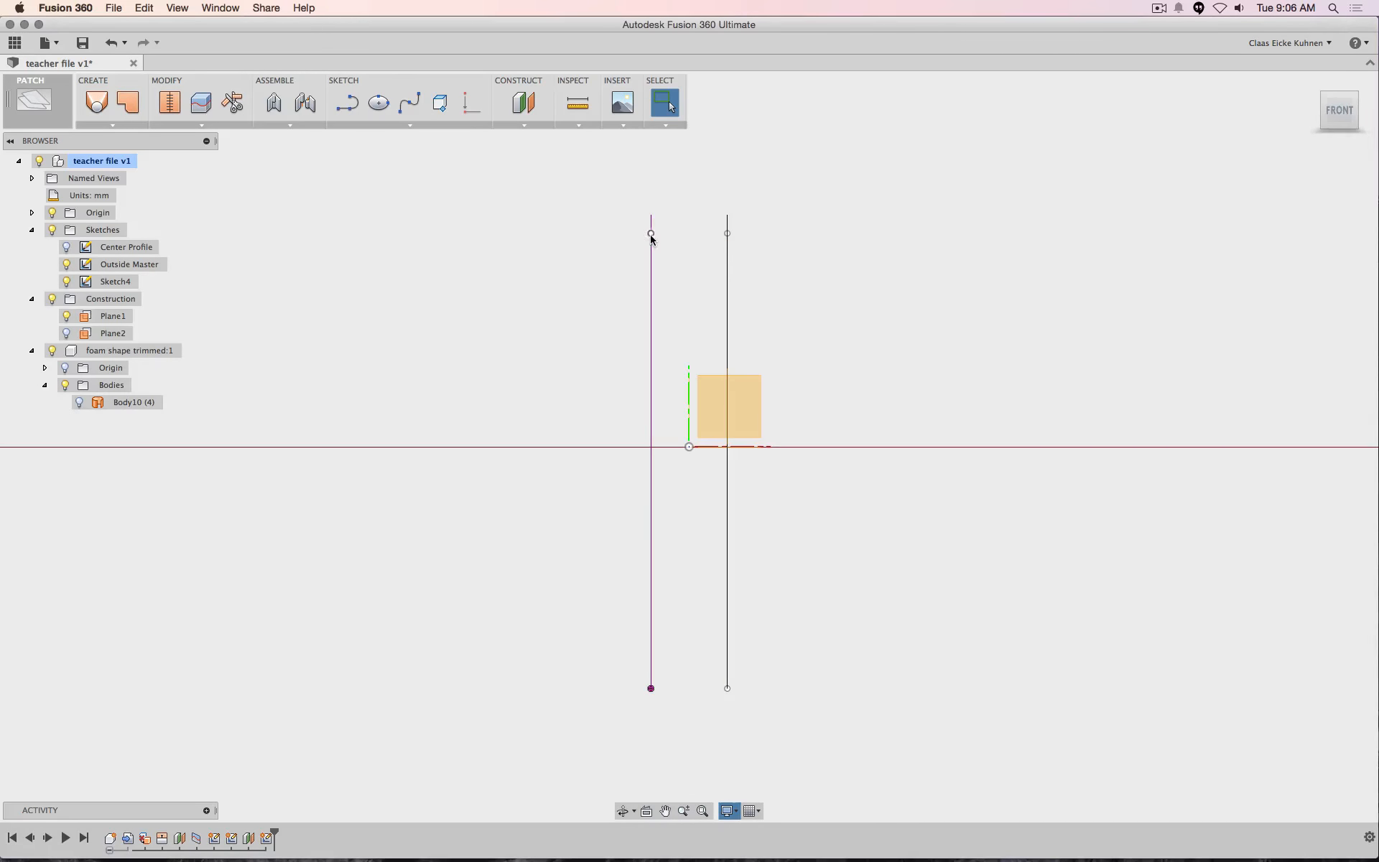
pyautogui.doubleClick(109, 282)
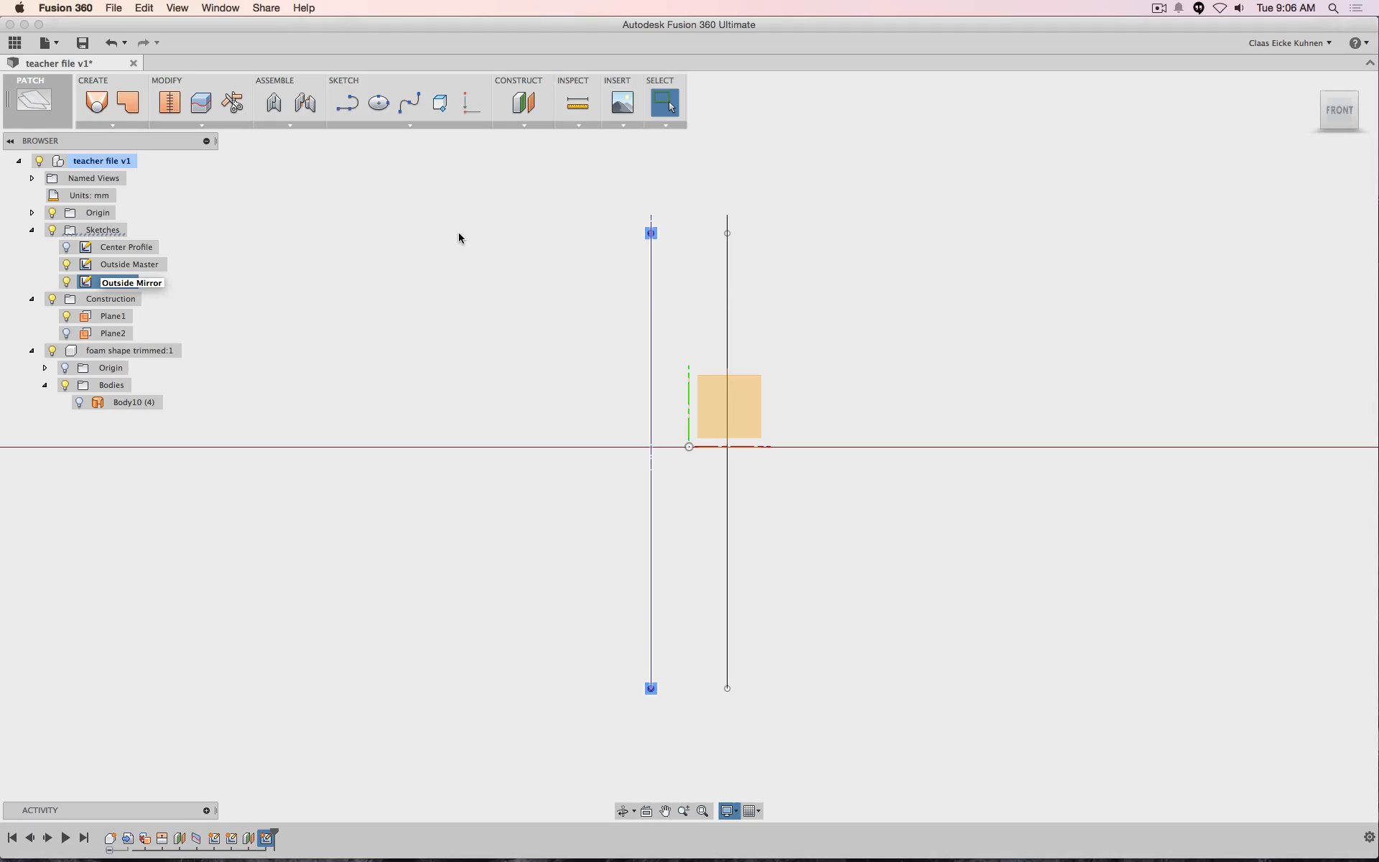
pyautogui.write('Outside Mirror')
pyautogui.press('Return')
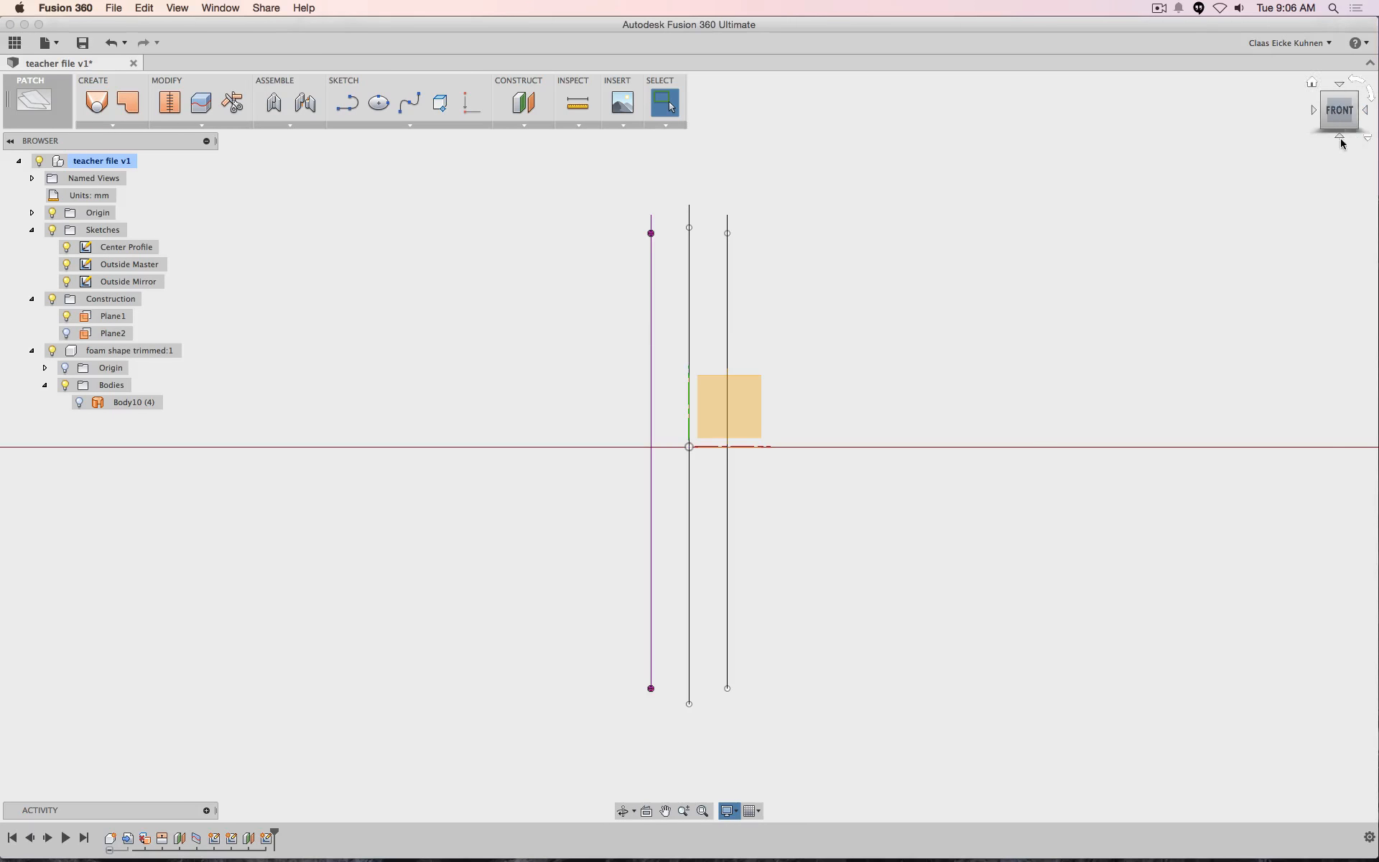
# Loft a new surface body through the Outside Mirror, Center Profile and Outside Master profiles, in that order
pyautogui.click(1312, 82)
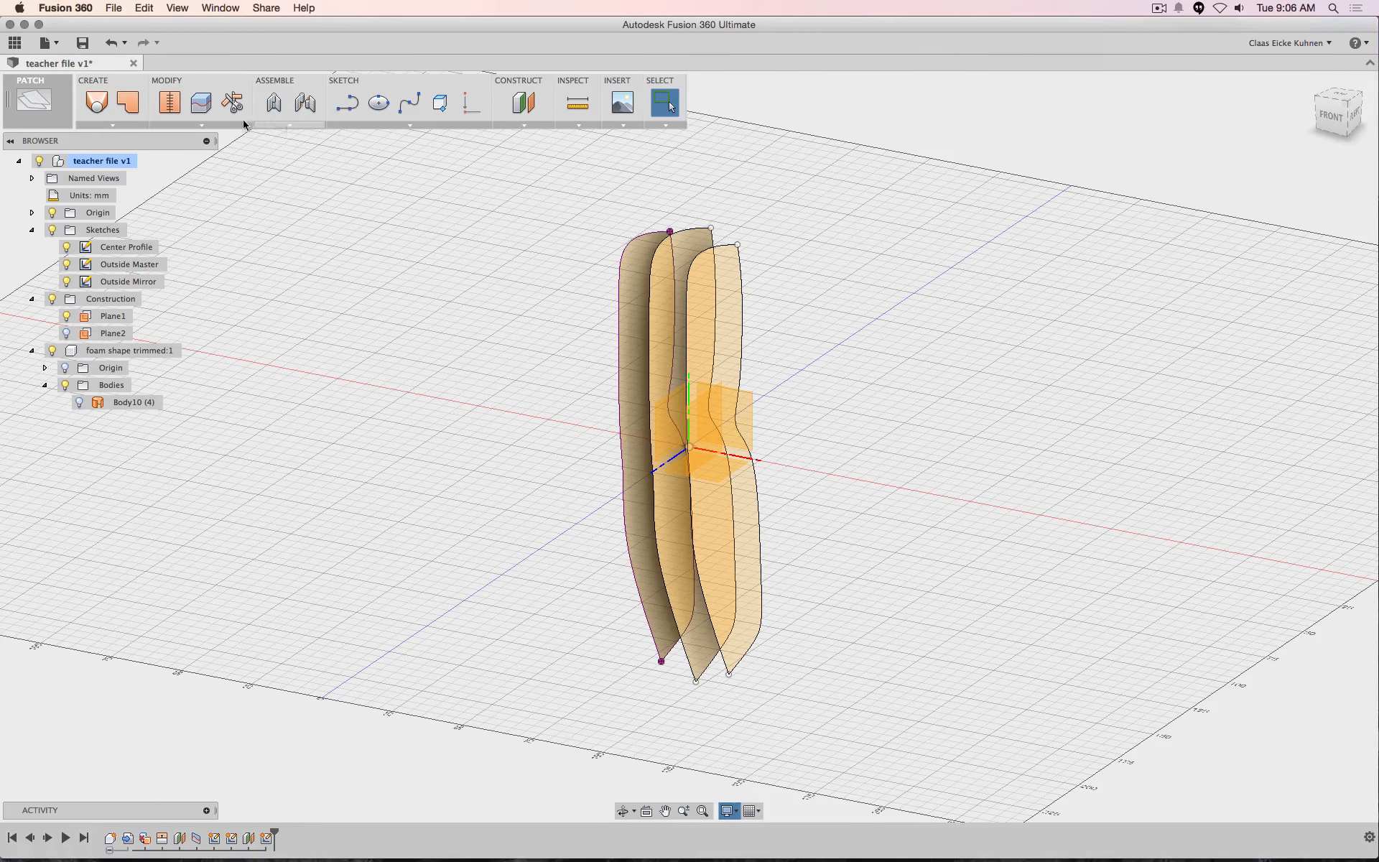
pyautogui.click(101, 106)
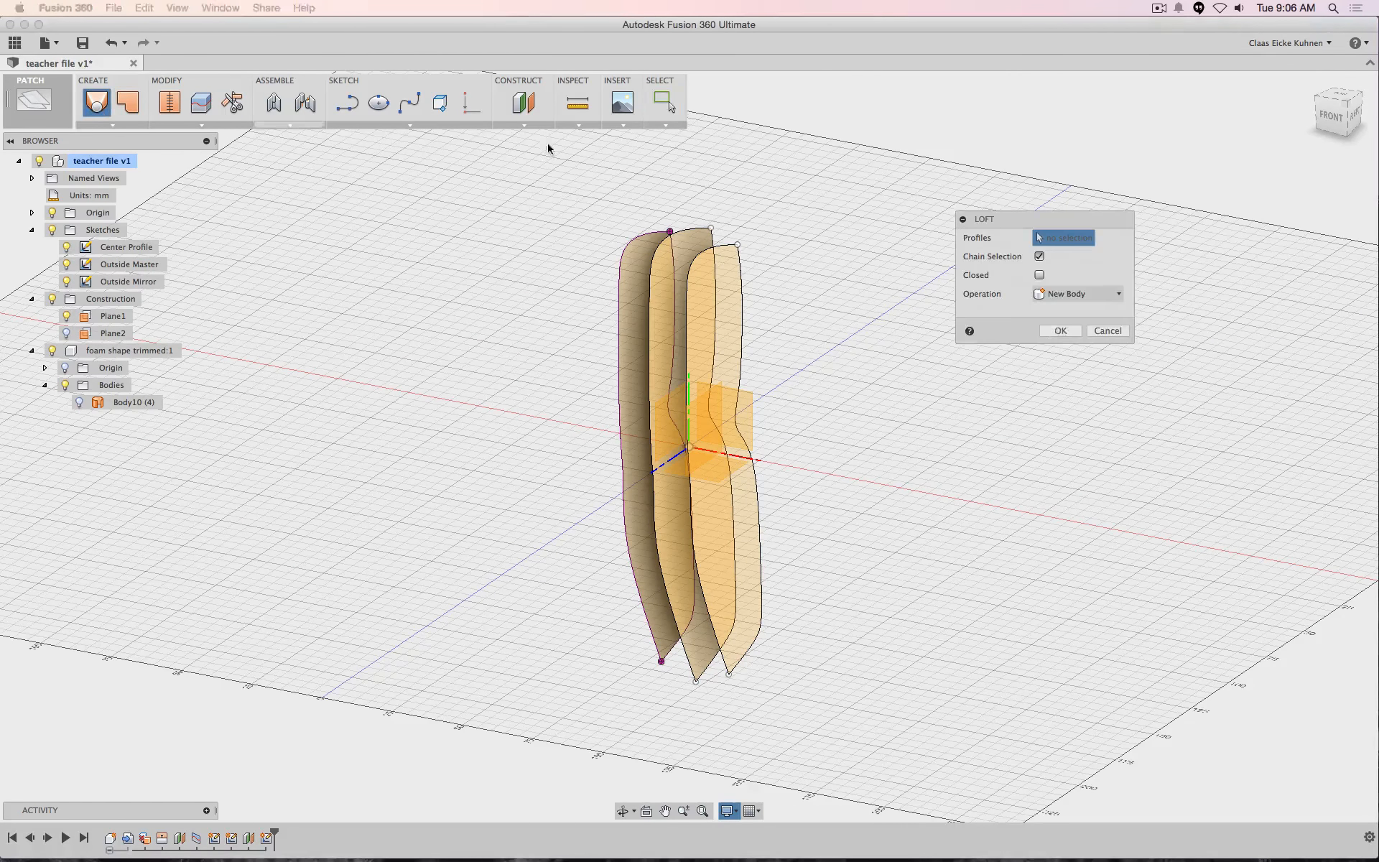
pyautogui.click(636, 253)
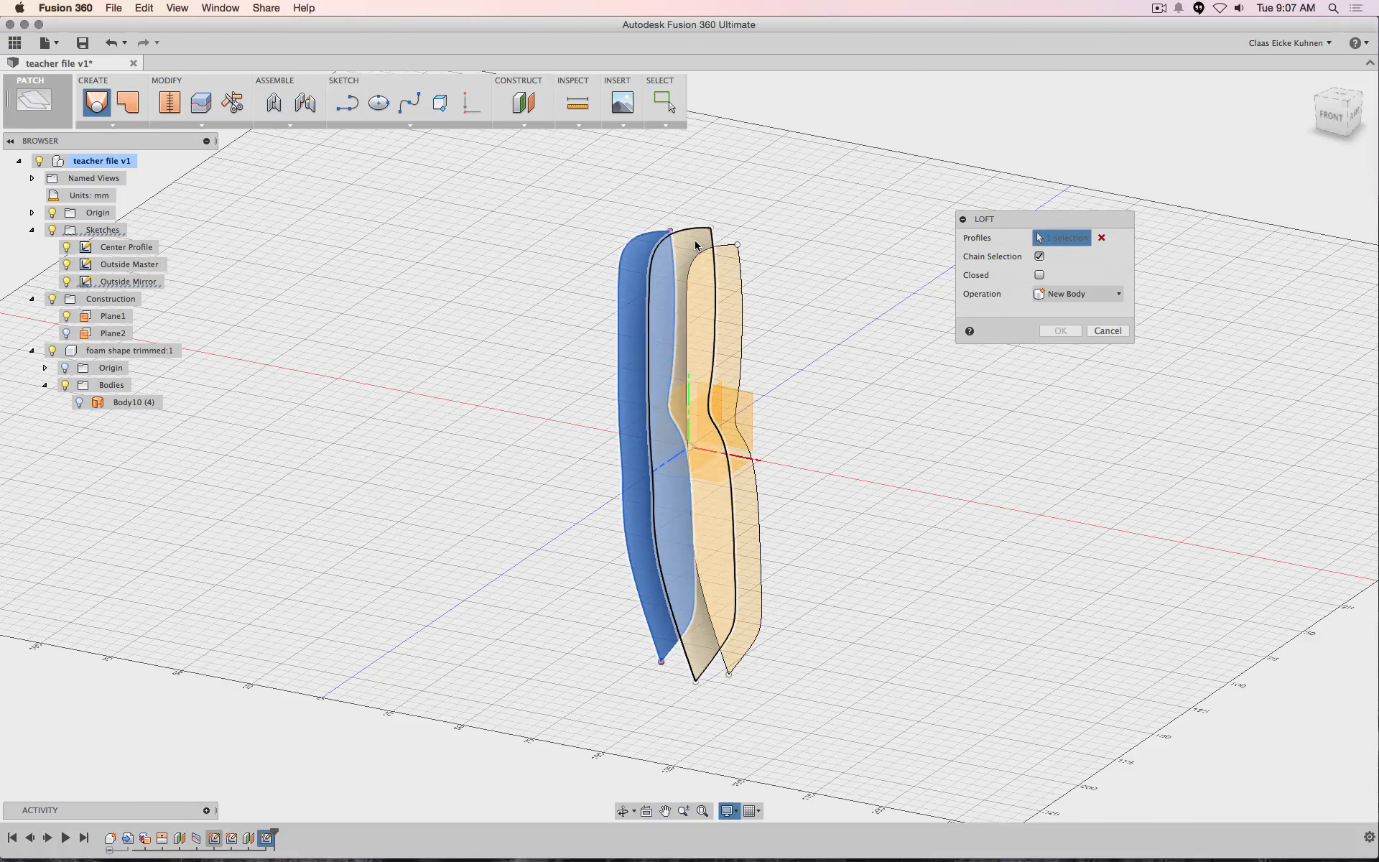
pyautogui.click(714, 243)
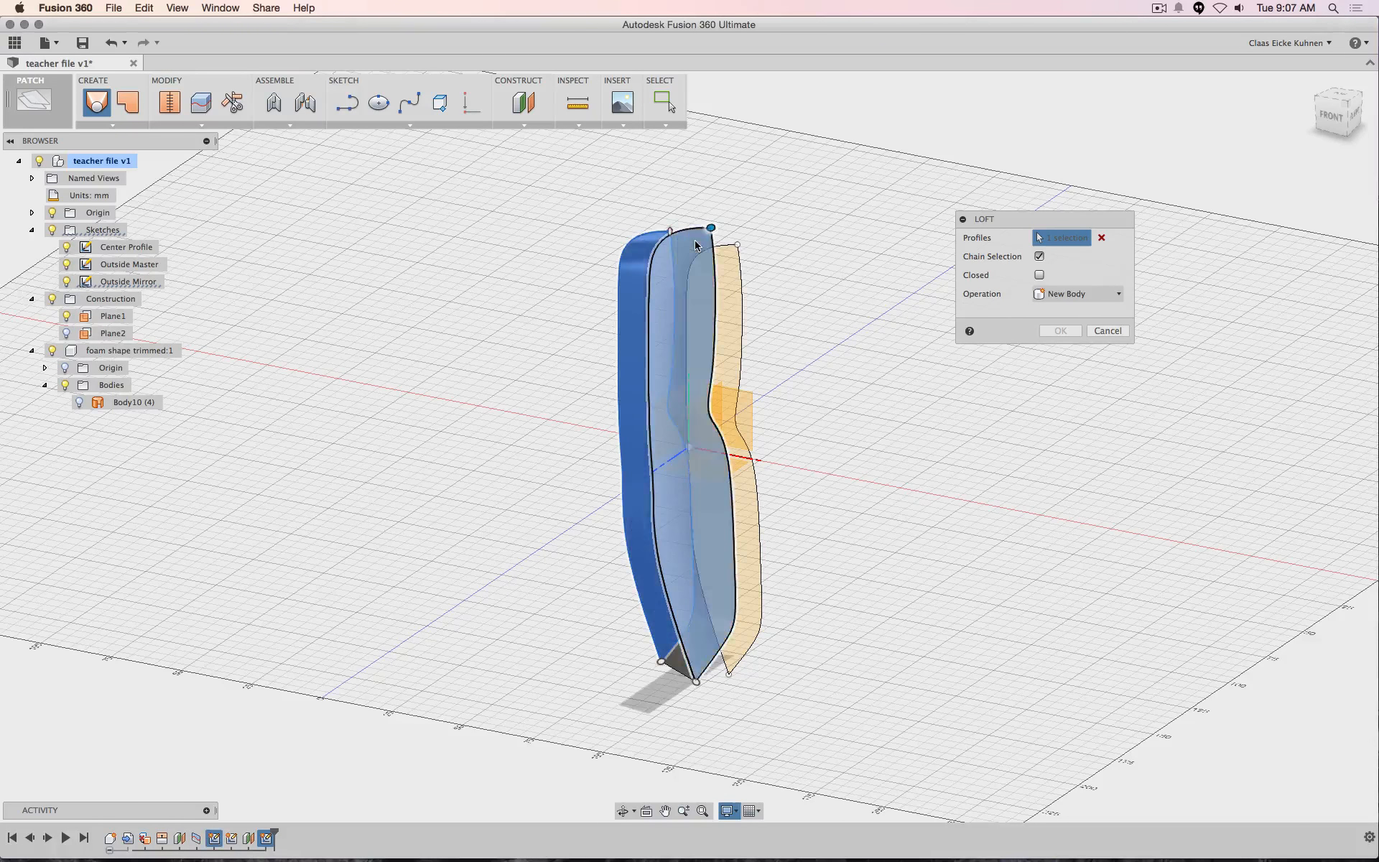
pyautogui.click(740, 270)
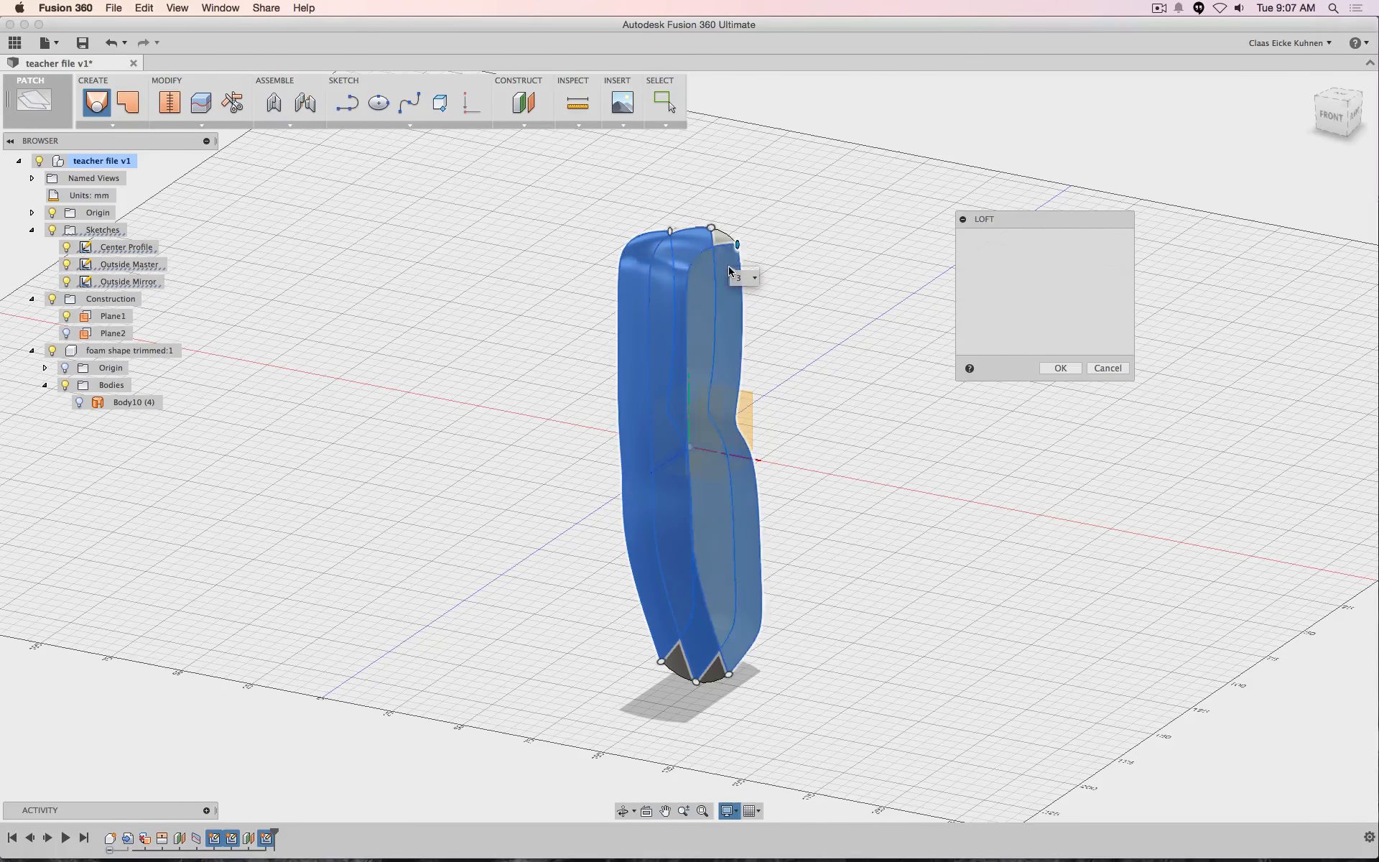
pyautogui.click(1075, 369)
pyautogui.click(1331, 121)
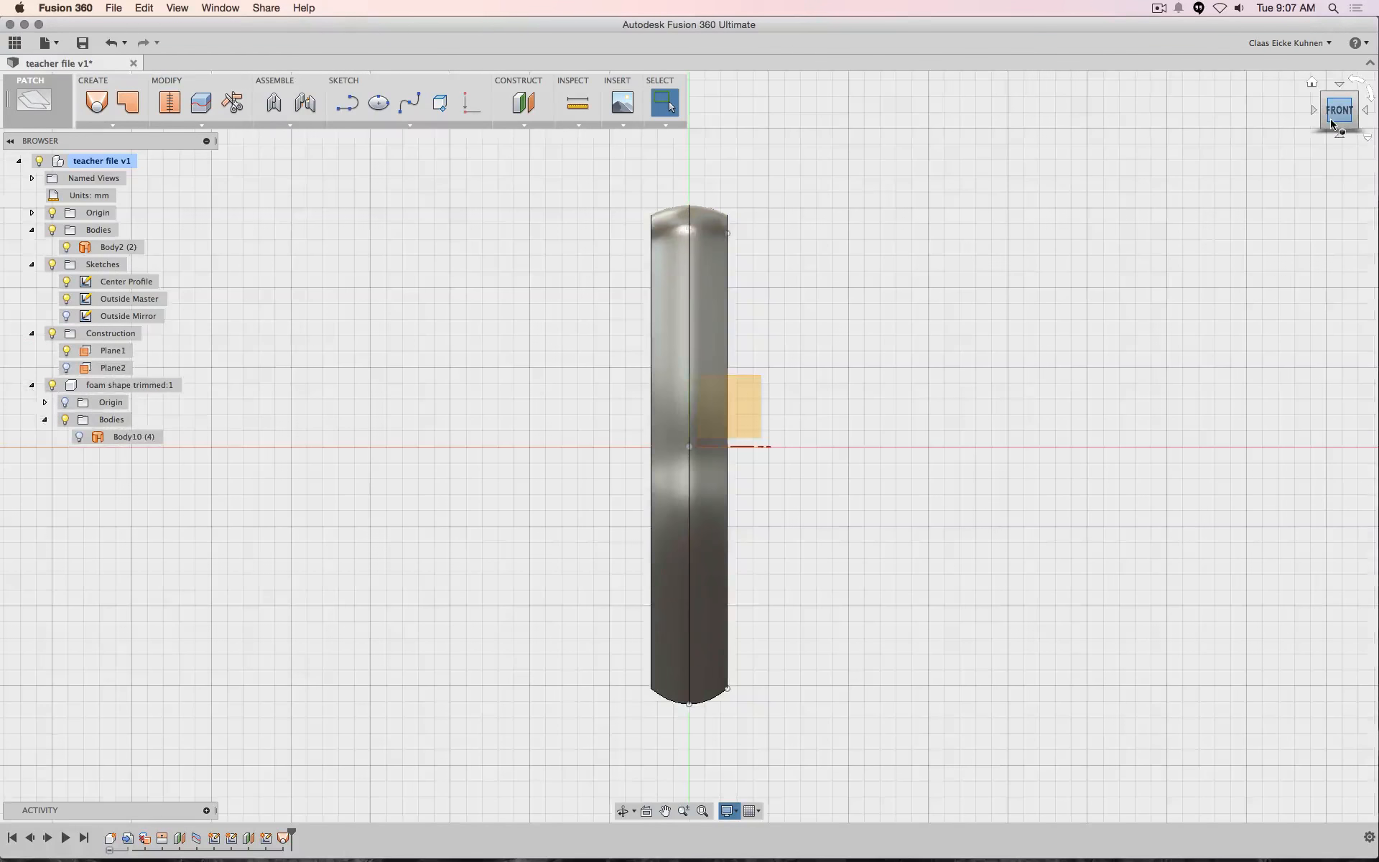
pyautogui.moveTo(1331, 125)
pyautogui.mouseDown()
pyautogui.moveTo(1214, 137)
pyautogui.moveTo(1150, 122)
pyautogui.moveTo(1121, 90)
pyautogui.moveTo(1131, 108)
pyautogui.moveTo(1063, 165)
pyautogui.moveTo(1315, 162)
pyautogui.moveTo(1178, 144)
pyautogui.moveTo(954, 421)
pyautogui.mouseUp()
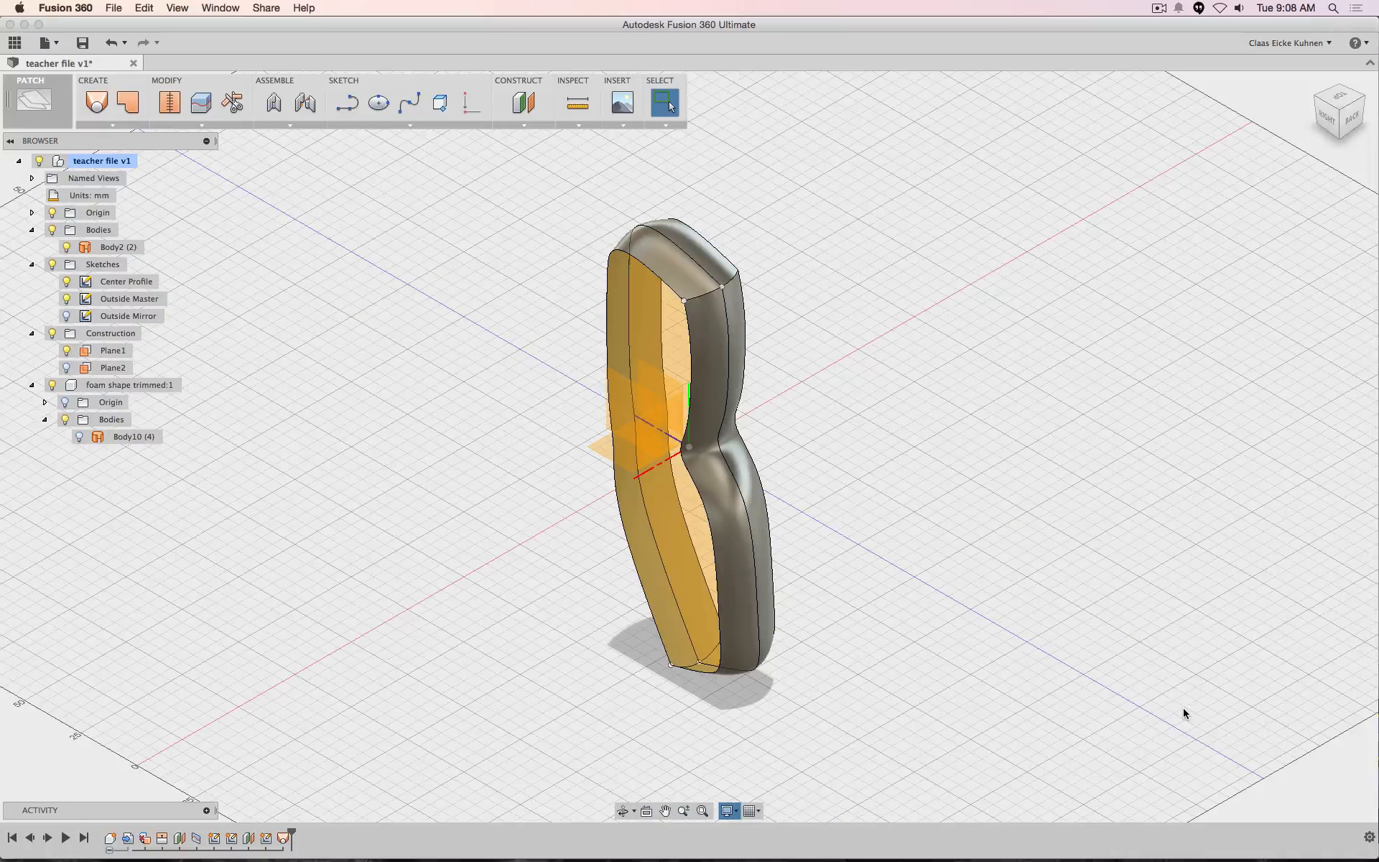
pyautogui.click(1351, 120)
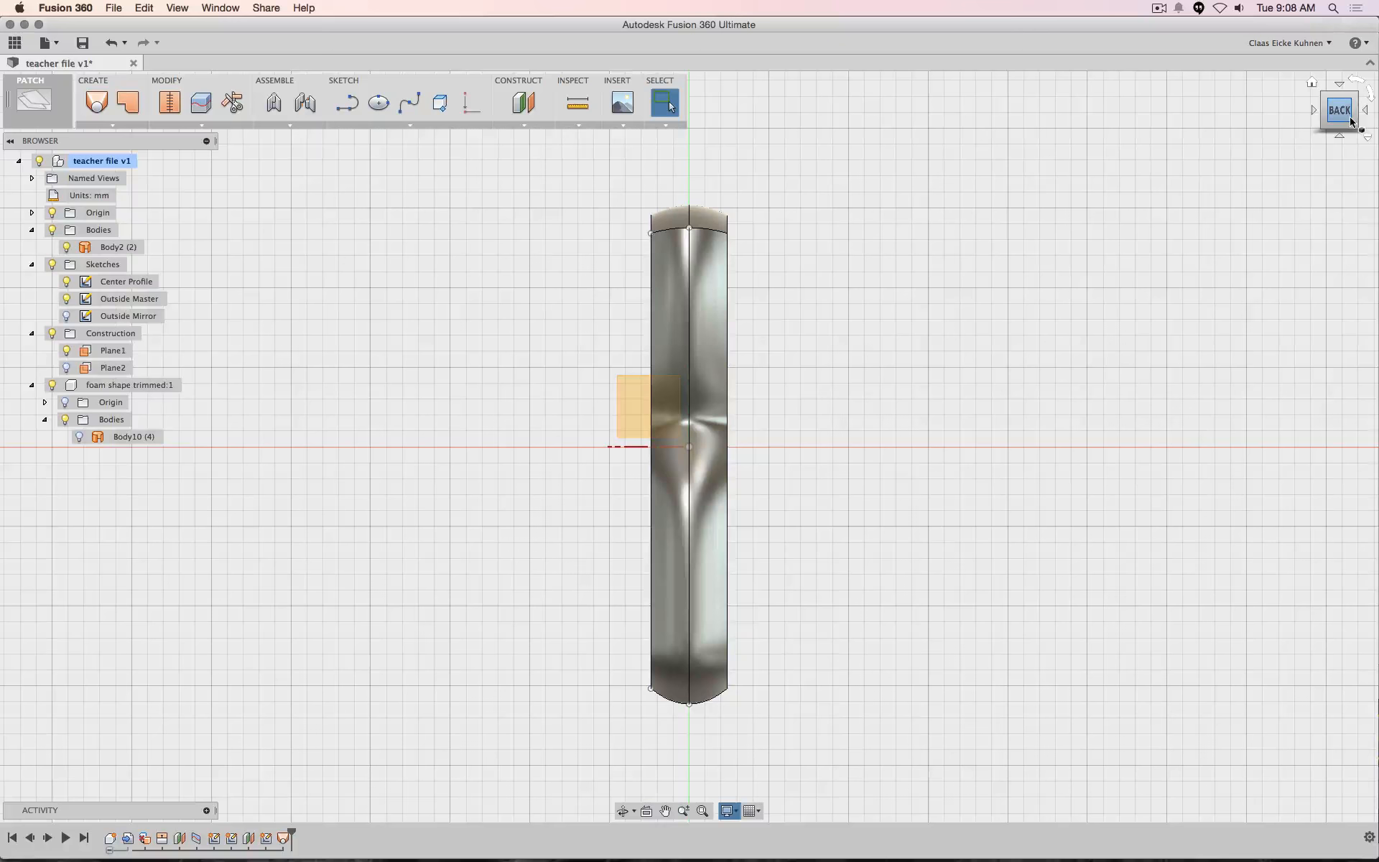
pyautogui.click(1351, 122)
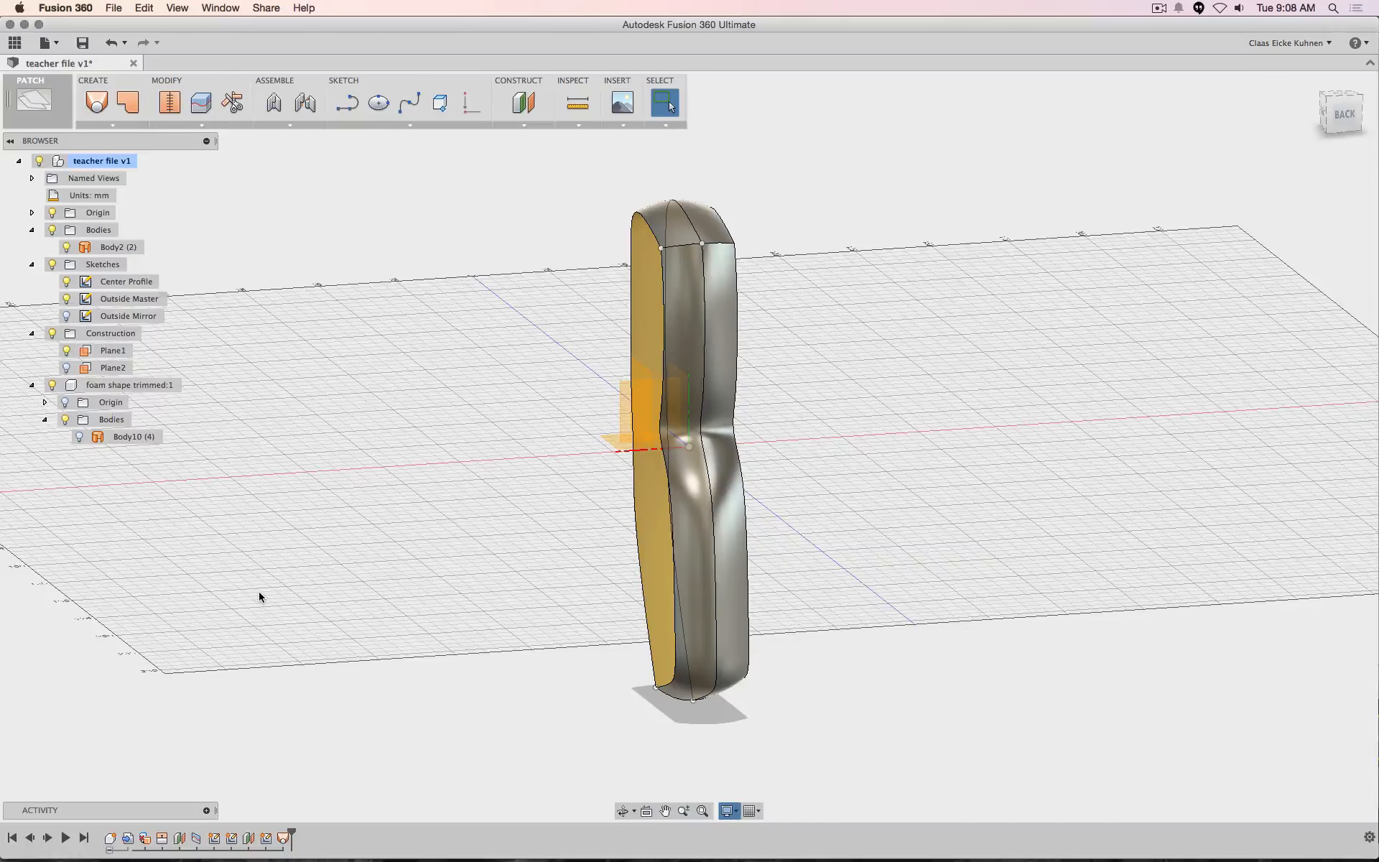
# Delete the foam shape's old SplitFace1 feature, the feature before Plane1 and SurfaceDeleteFace1 from the timeline, keeping Plane1
pyautogui.click(200, 842)
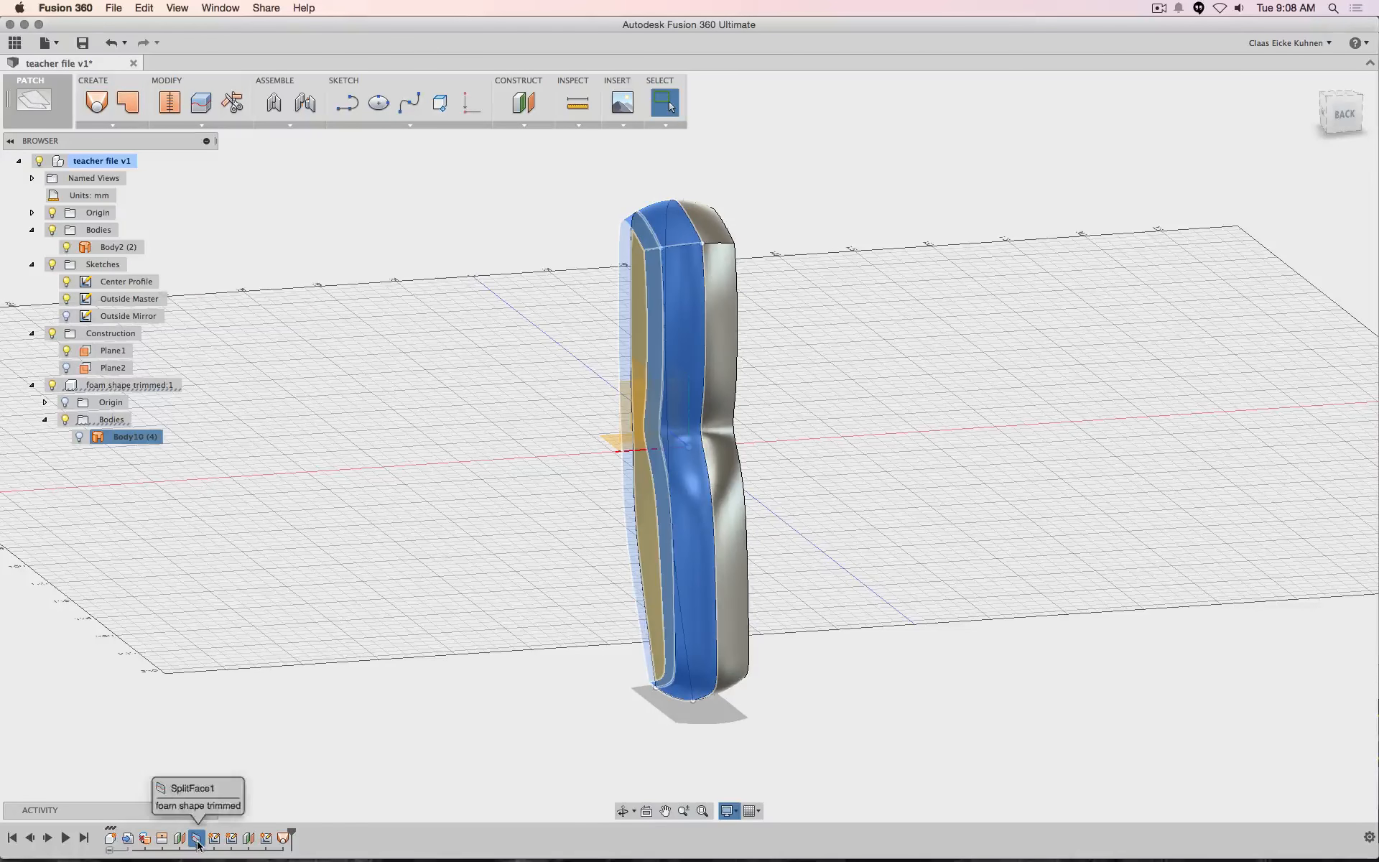
pyautogui.keyDown('shift'); pyautogui.click(146, 843); pyautogui.keyUp('shift')
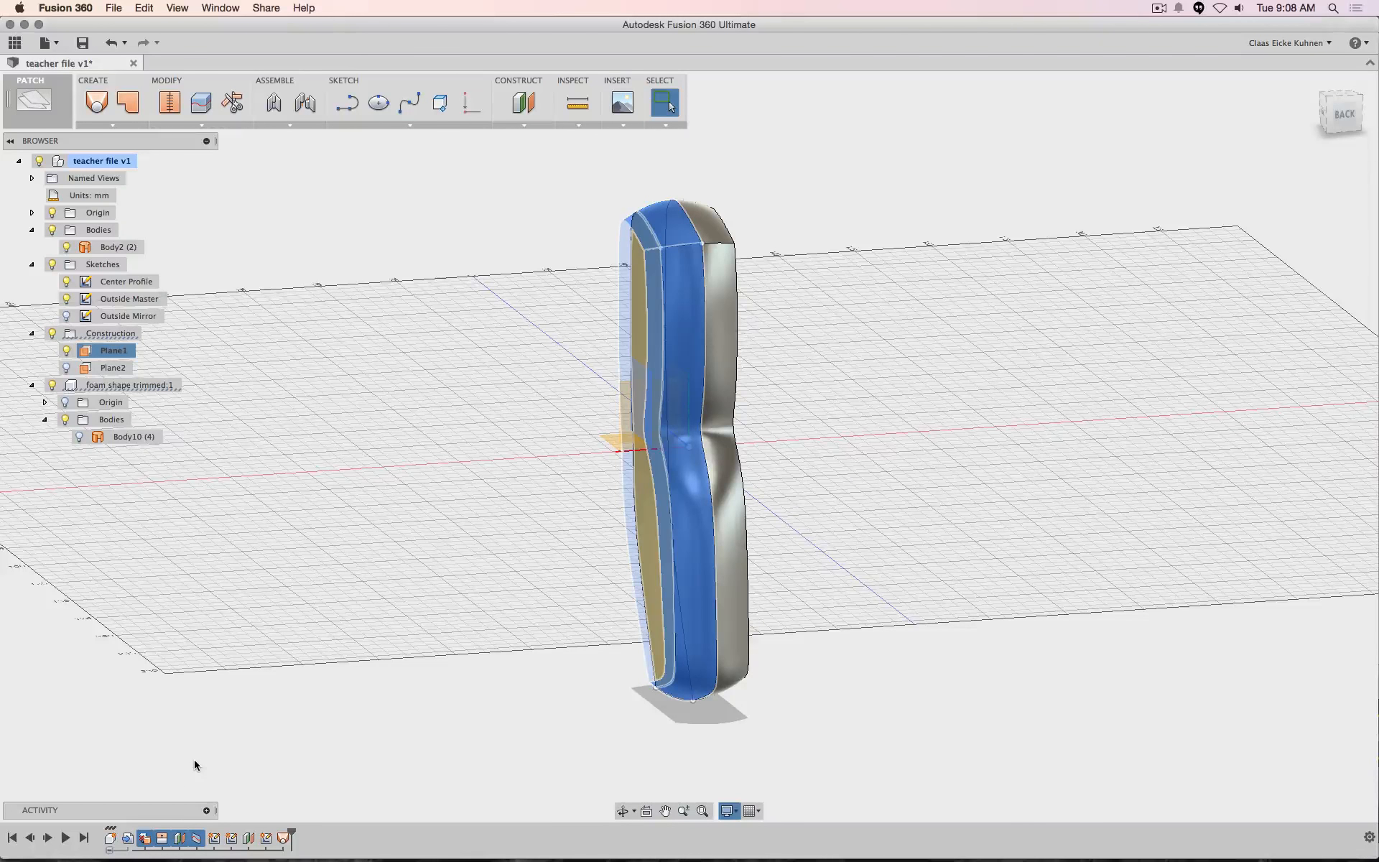
pyautogui.click(180, 840)
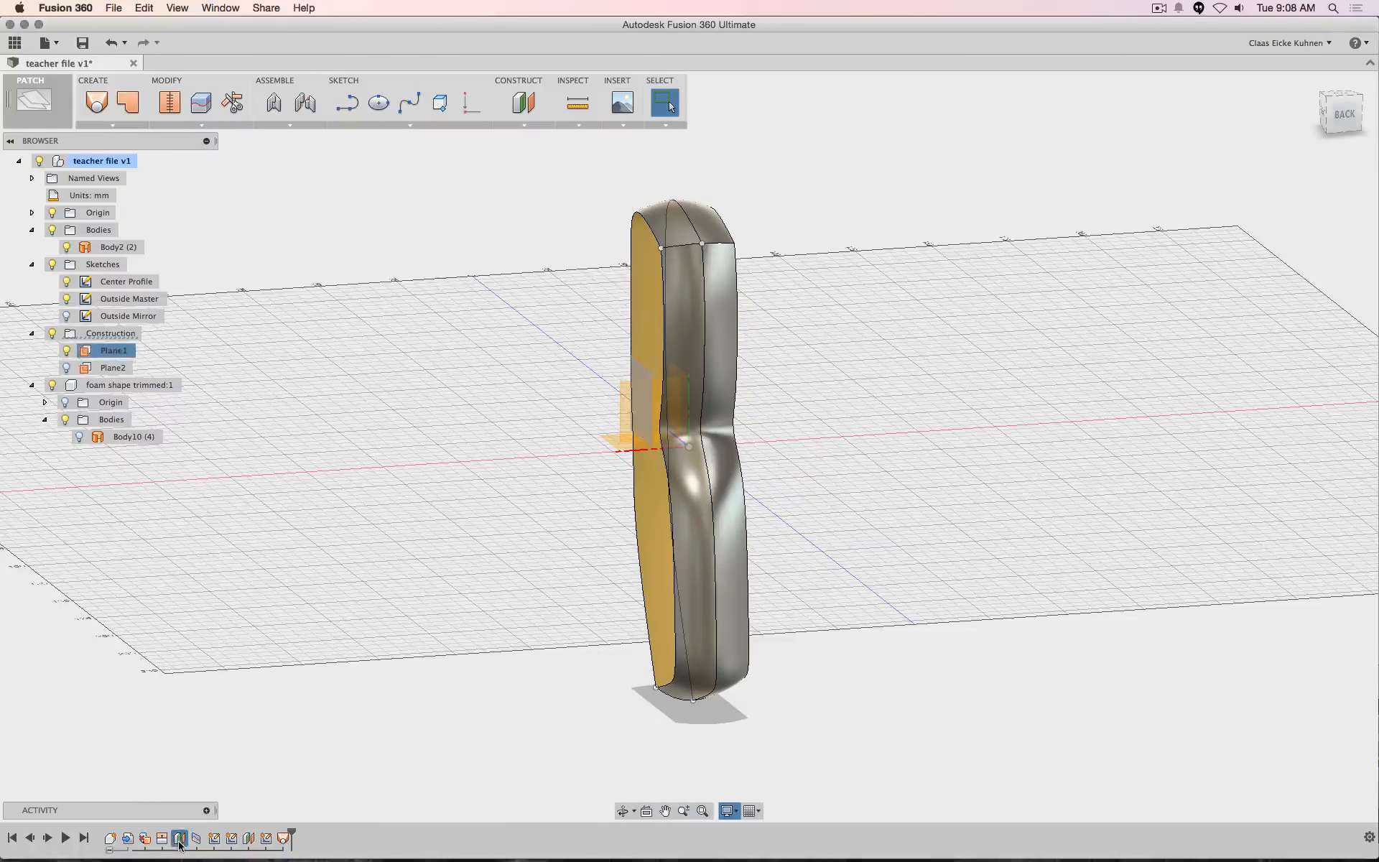
pyautogui.click(196, 839)
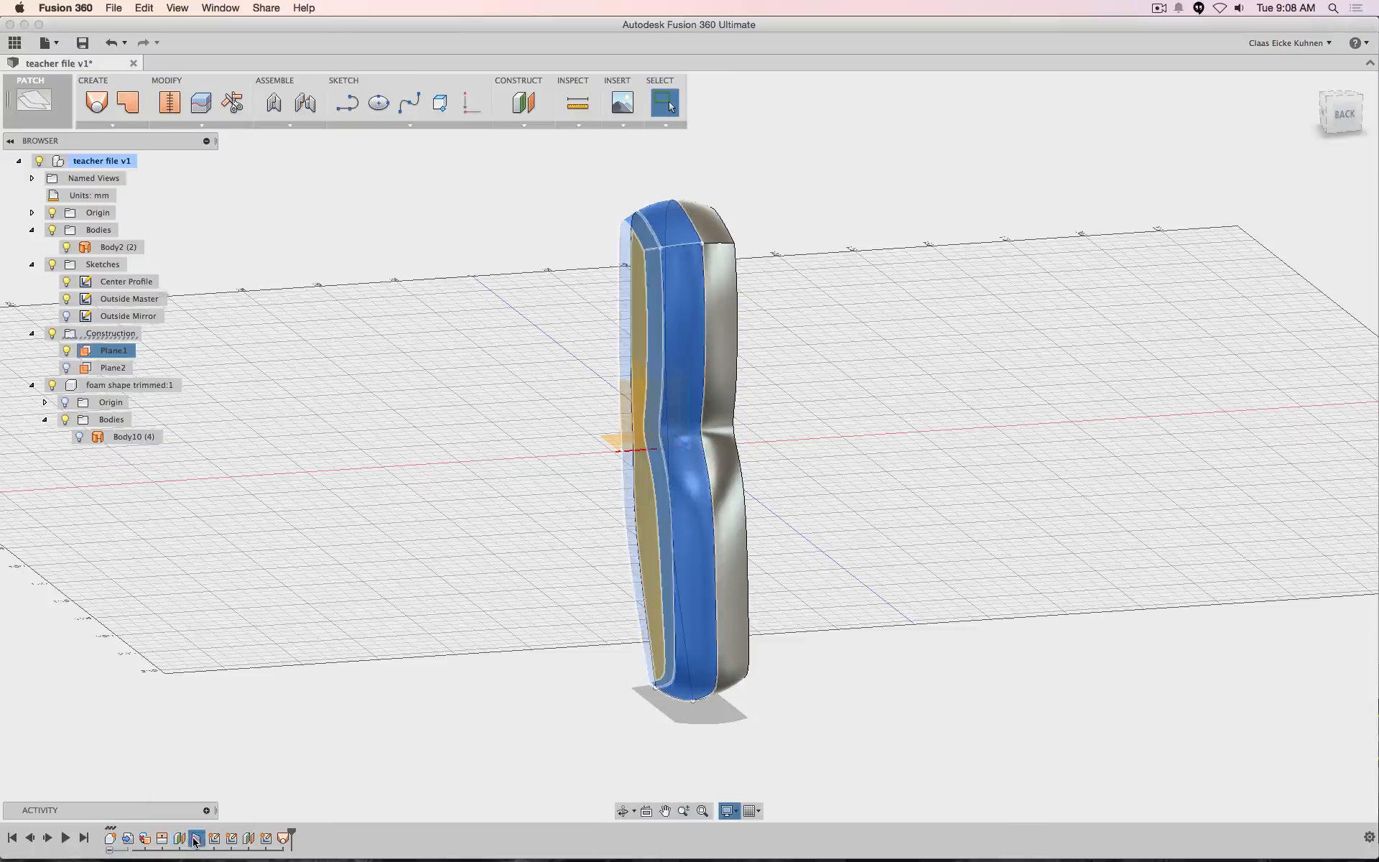
pyautogui.press('Delete')
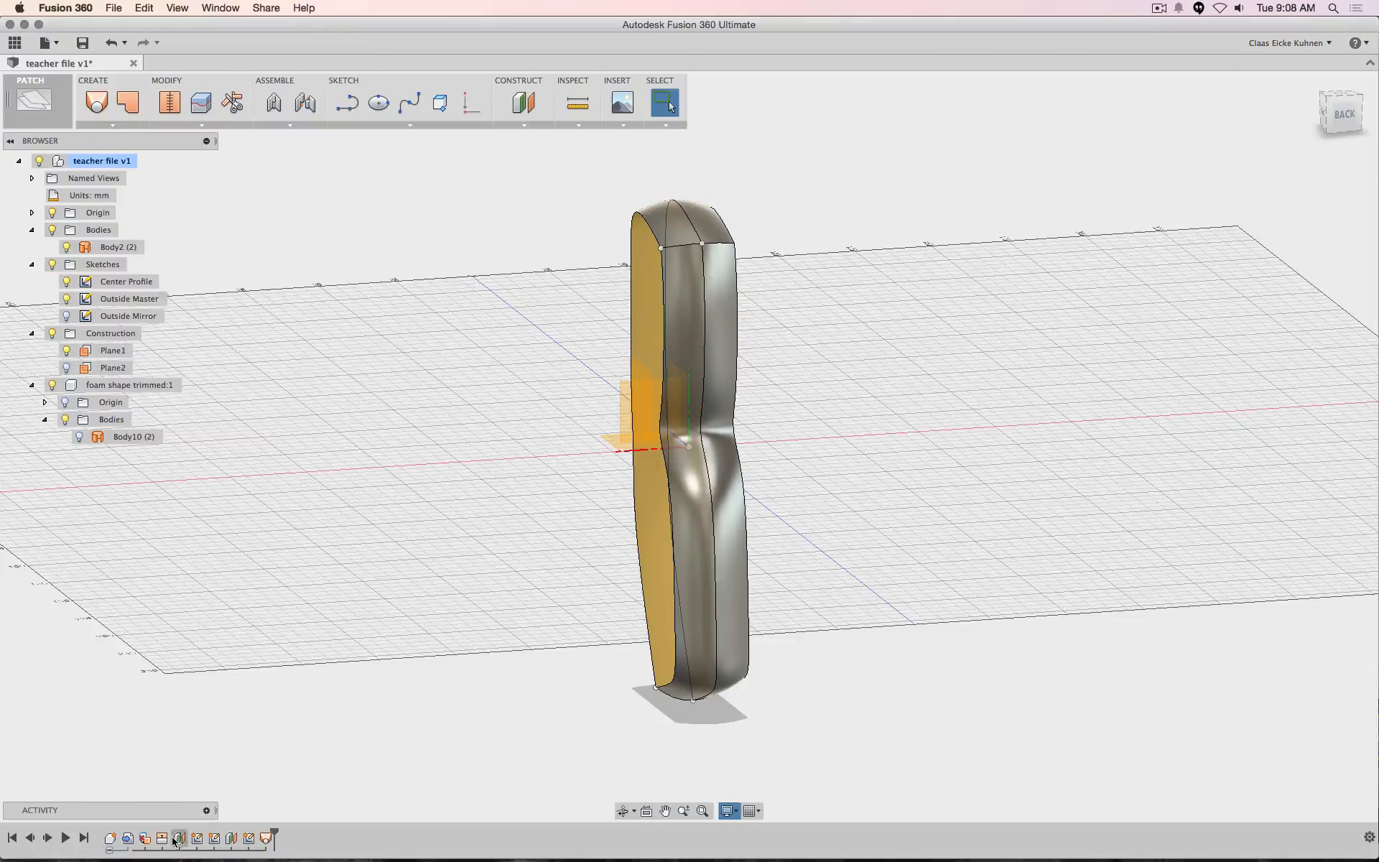
pyautogui.click(162, 839)
pyautogui.press('Delete')
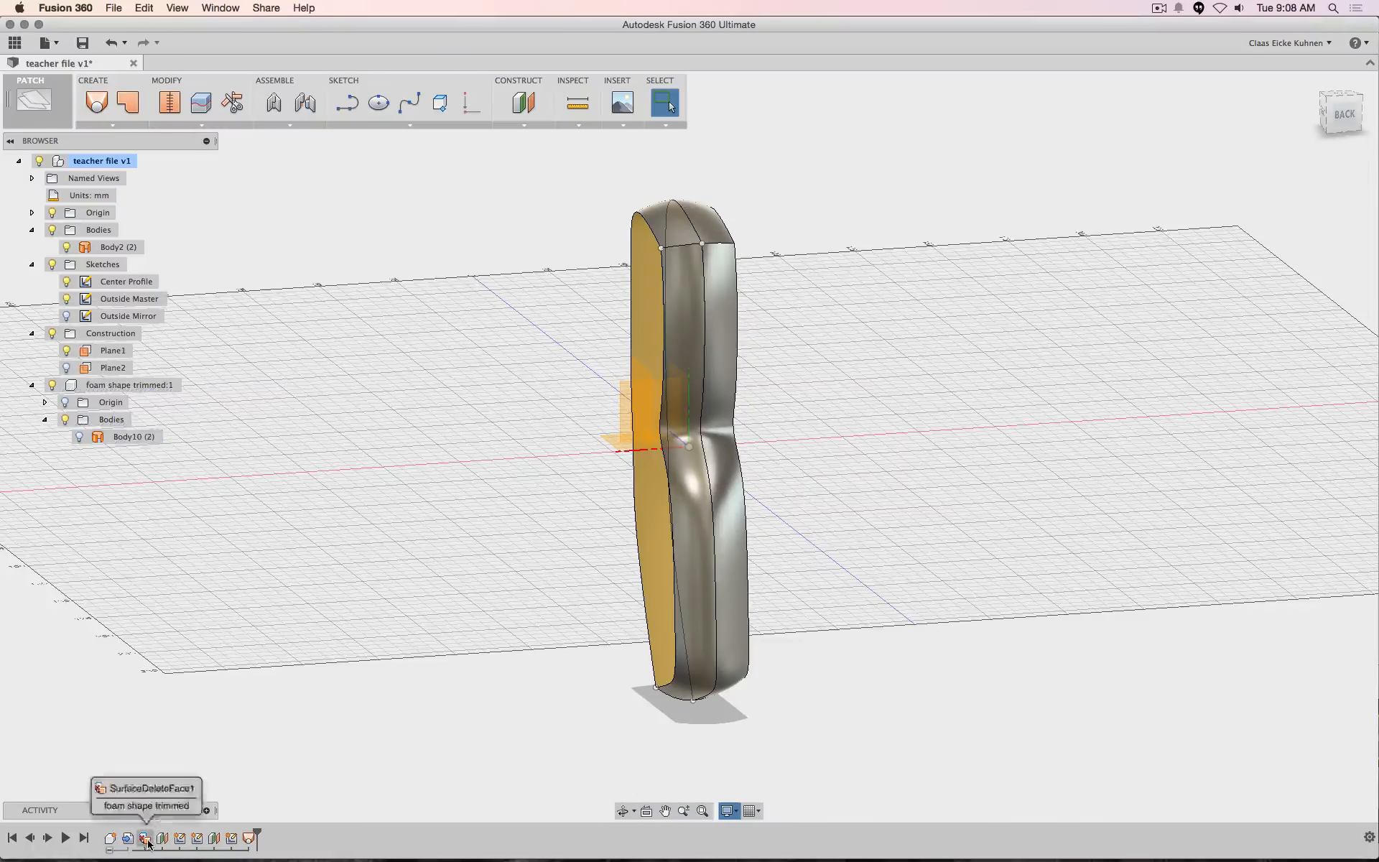
pyautogui.click(146, 839)
pyautogui.press('Delete')
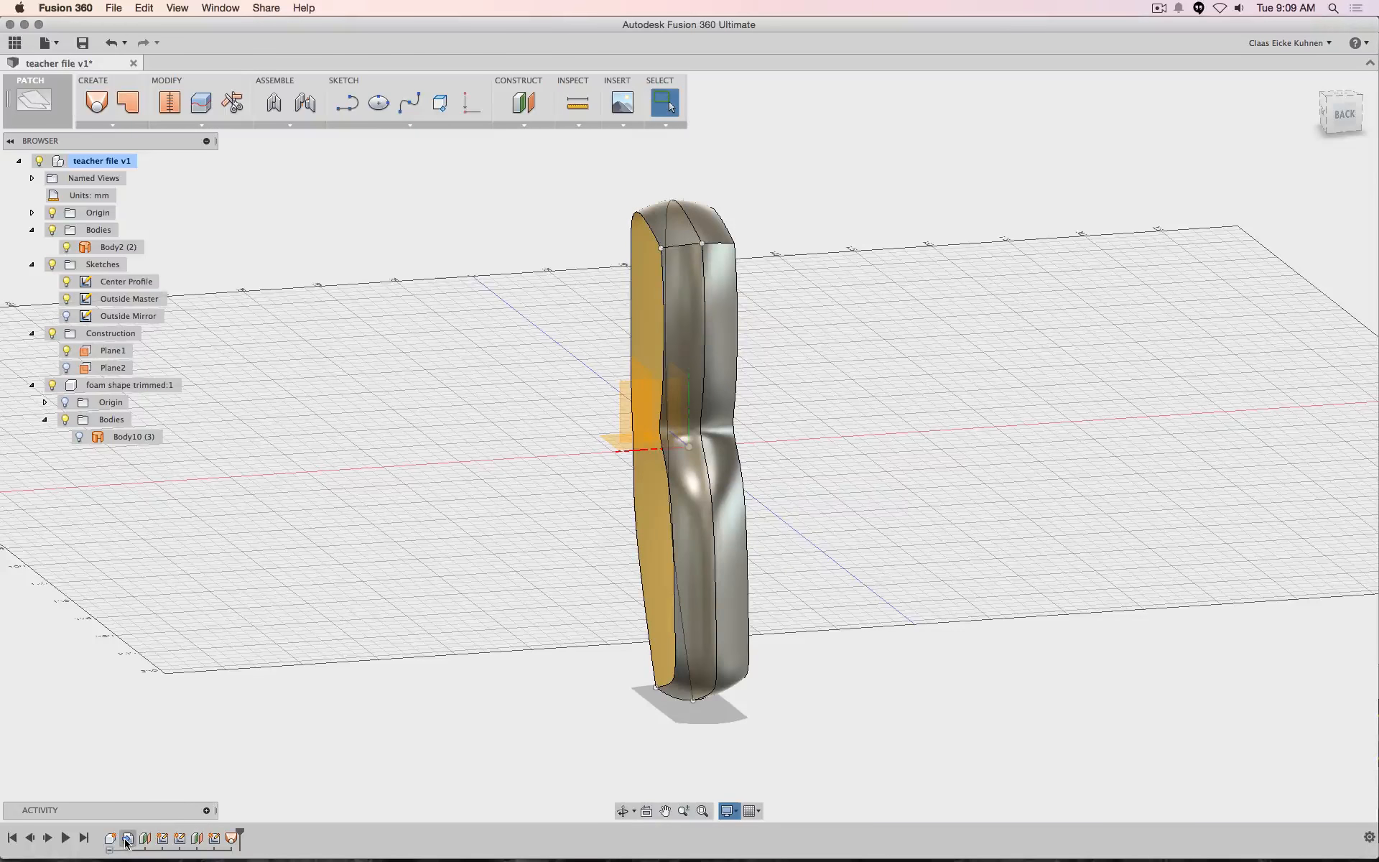
# Show the original foam shape body Body10 and compare it with the new loft from the back and front
pyautogui.click(80, 436)
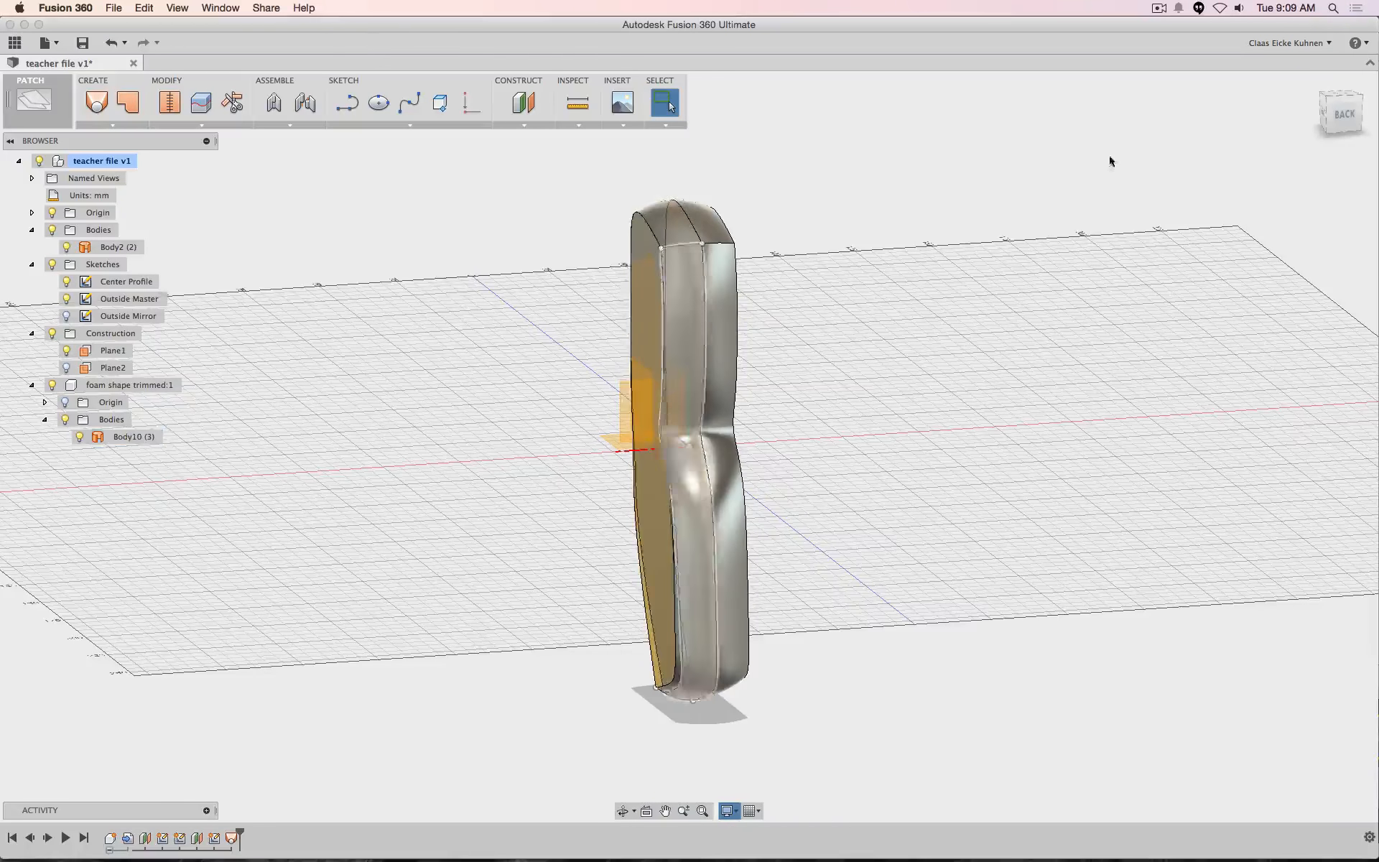
pyautogui.click(1342, 114)
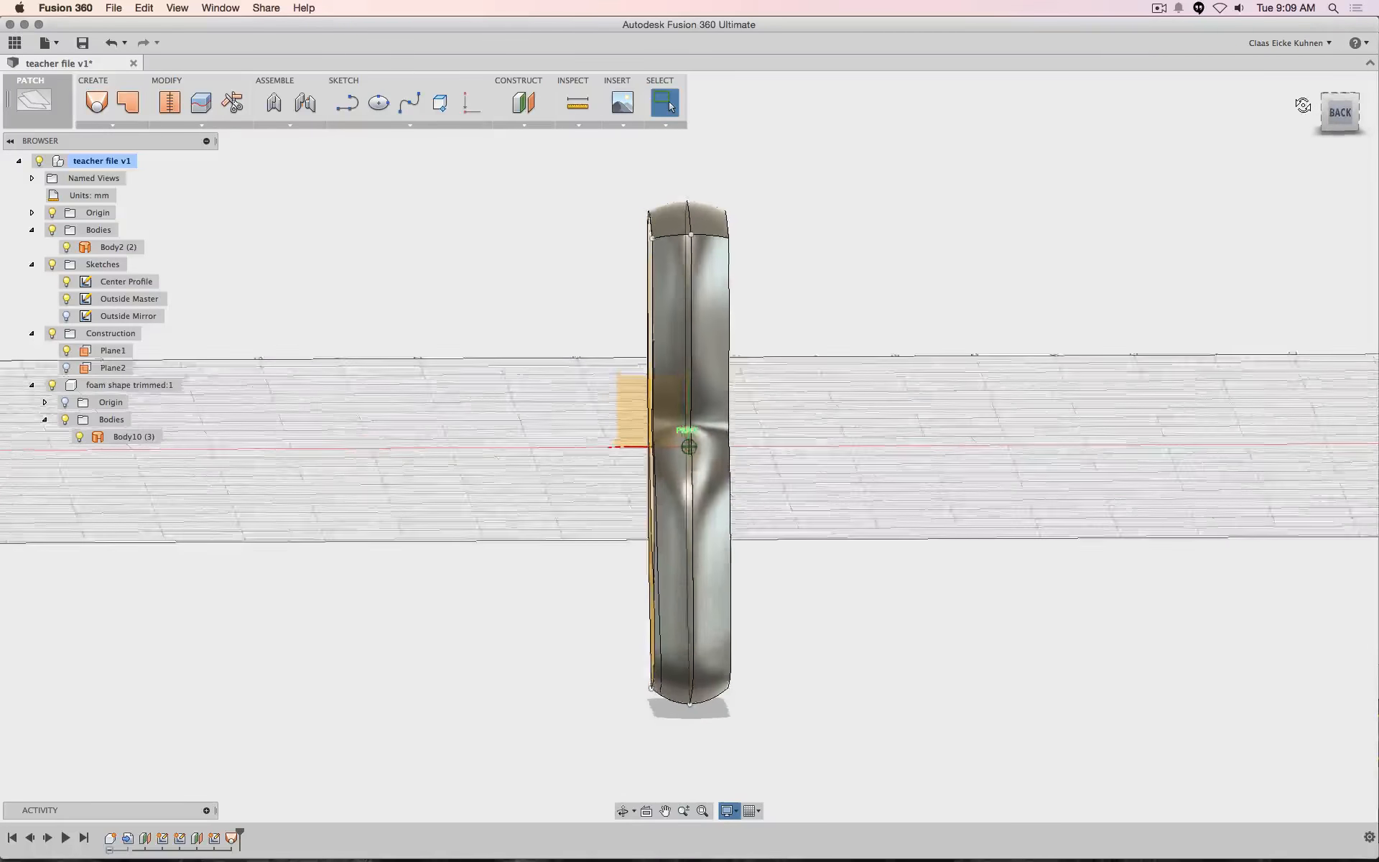
pyautogui.moveTo(1303, 105); pyautogui.dragTo(987, 191)
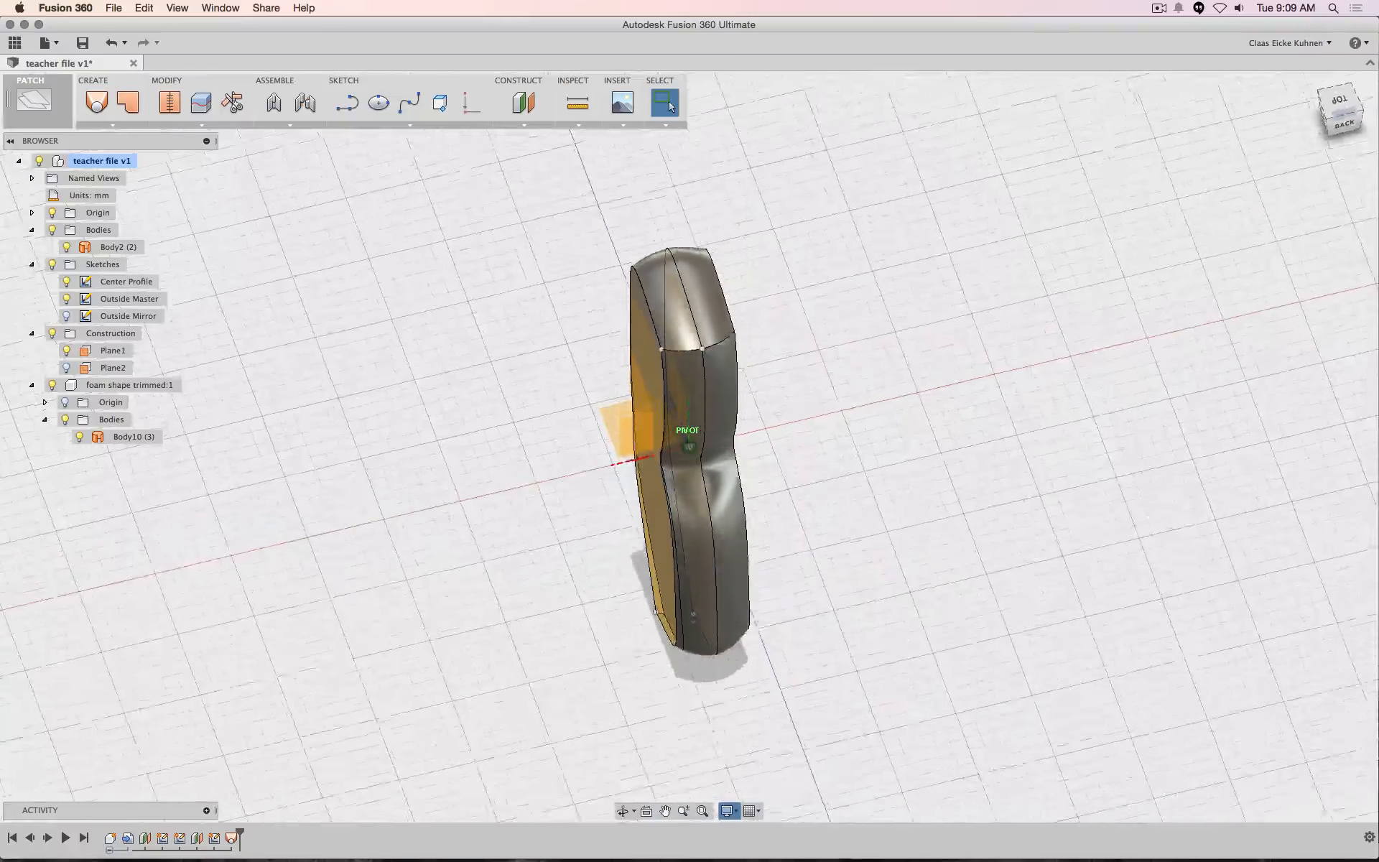
pyautogui.keyDown('shift'); pyautogui.moveTo(988, 190); pyautogui.dragTo(1132, 133, button='middle'); pyautogui.keyUp('shift')
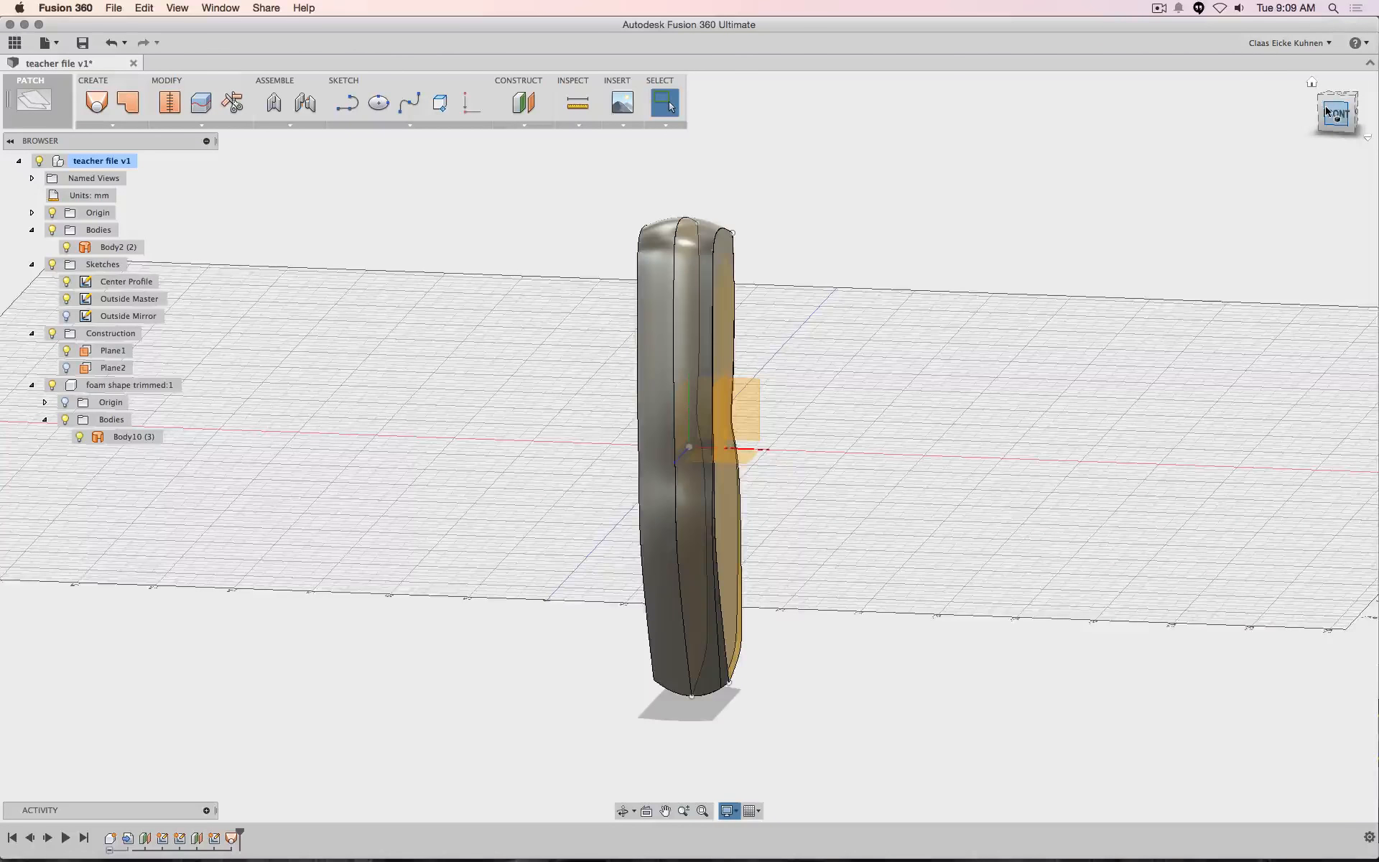
pyautogui.click(1353, 113)
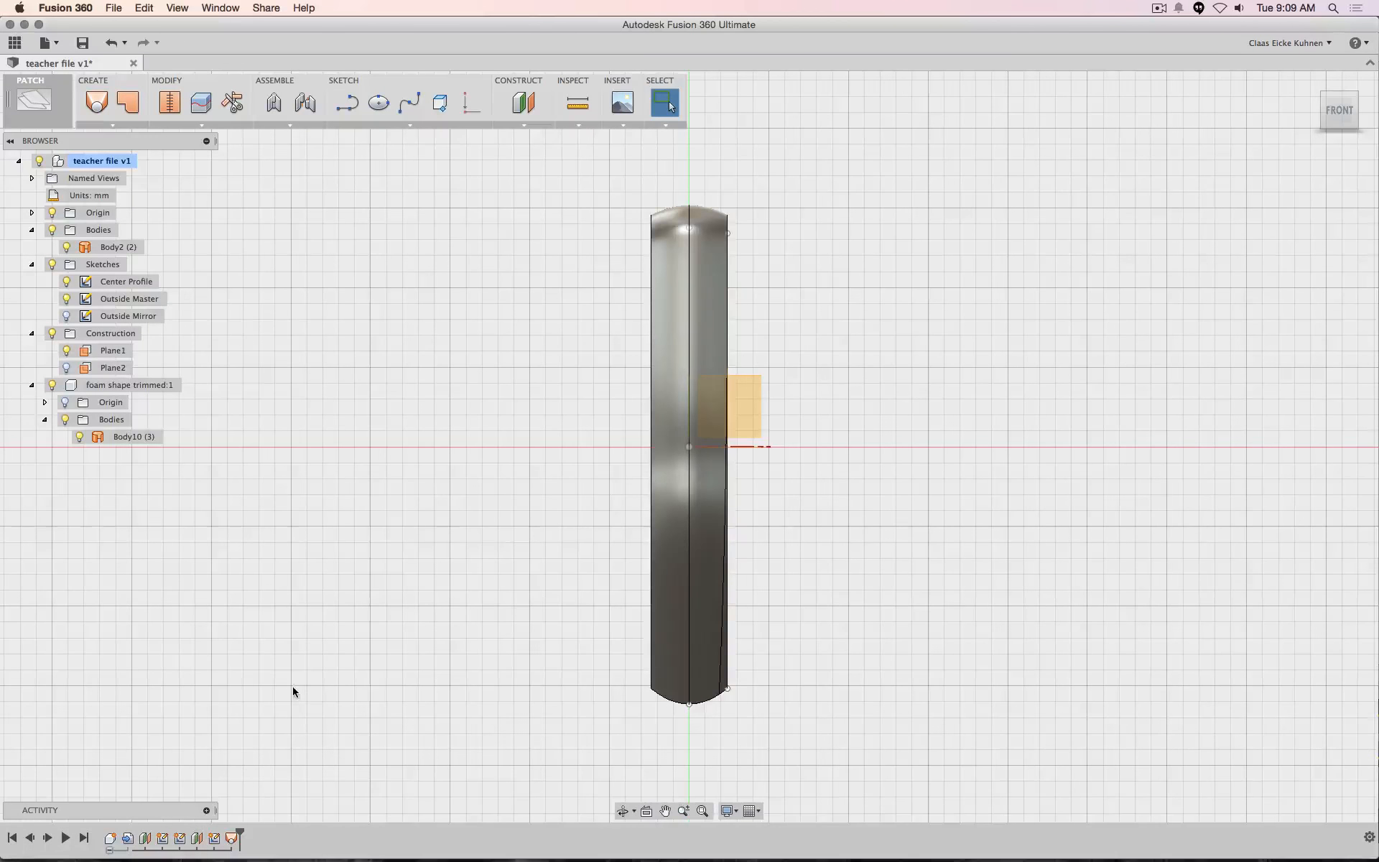
# Group the timeline features from the first offset plane through the loft
pyautogui.click(162, 839)
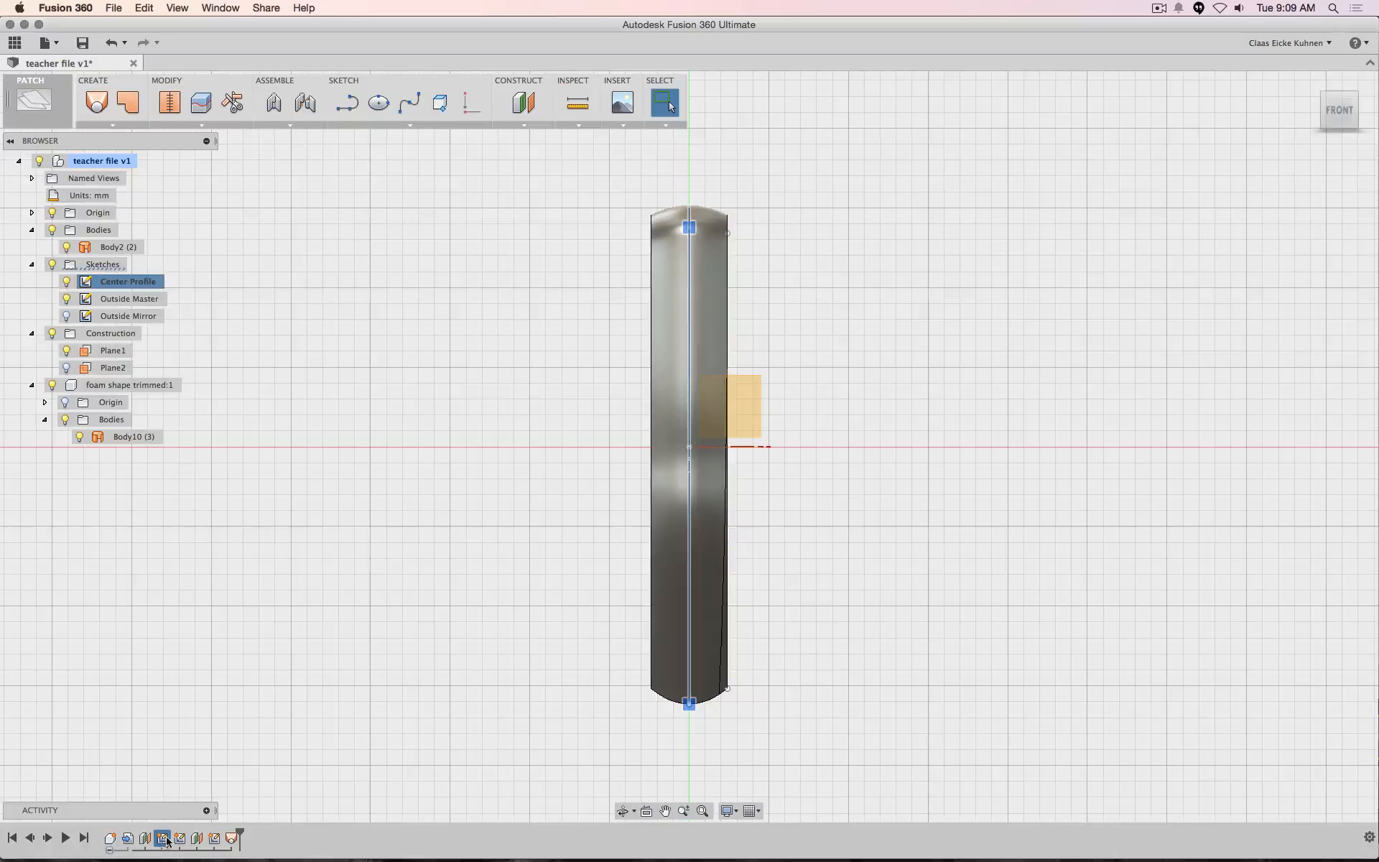
pyautogui.keyDown('shift'); pyautogui.click(231, 838); pyautogui.keyUp('shift')
pyautogui.rightClick(232, 839)
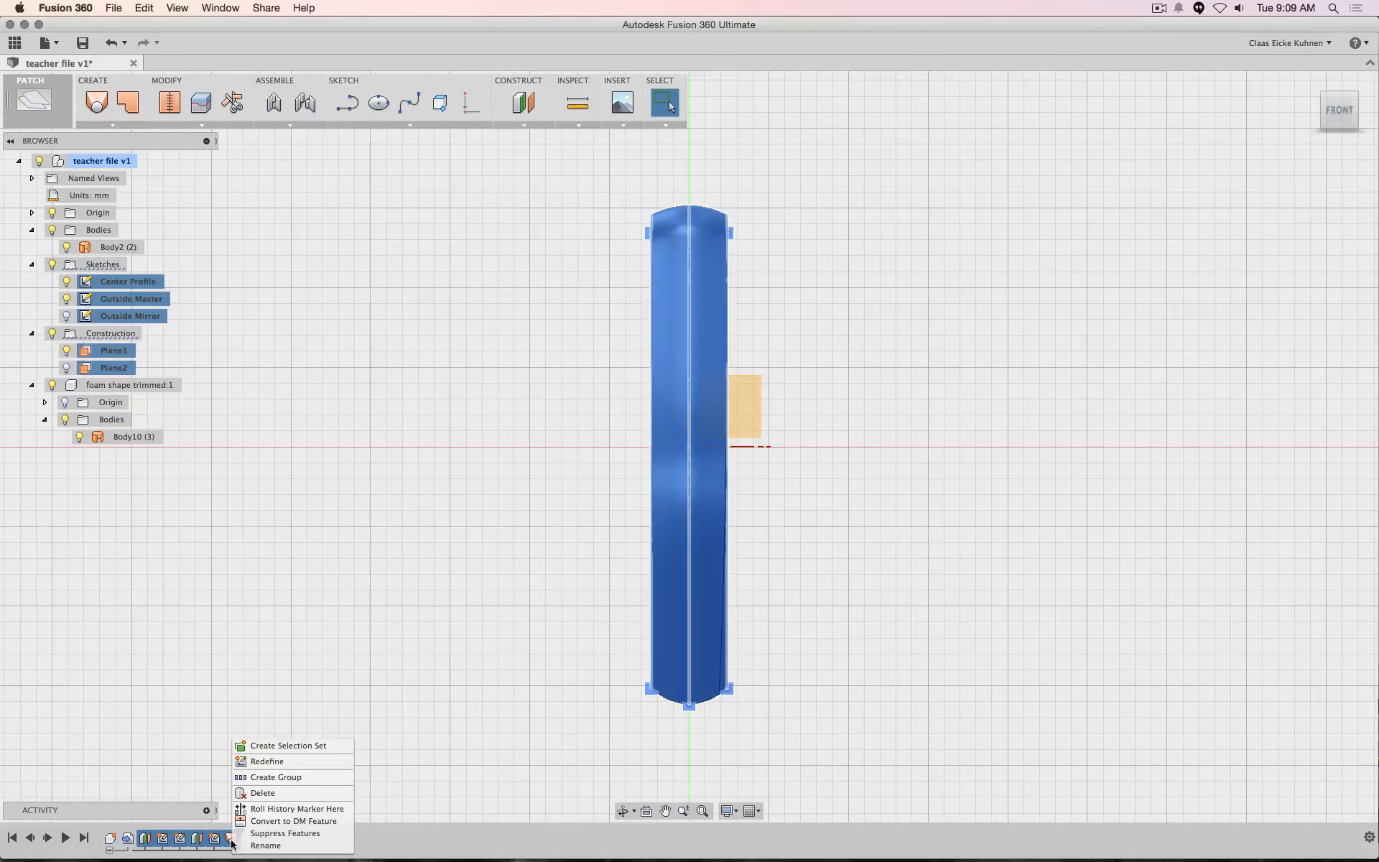
pyautogui.click(260, 778)
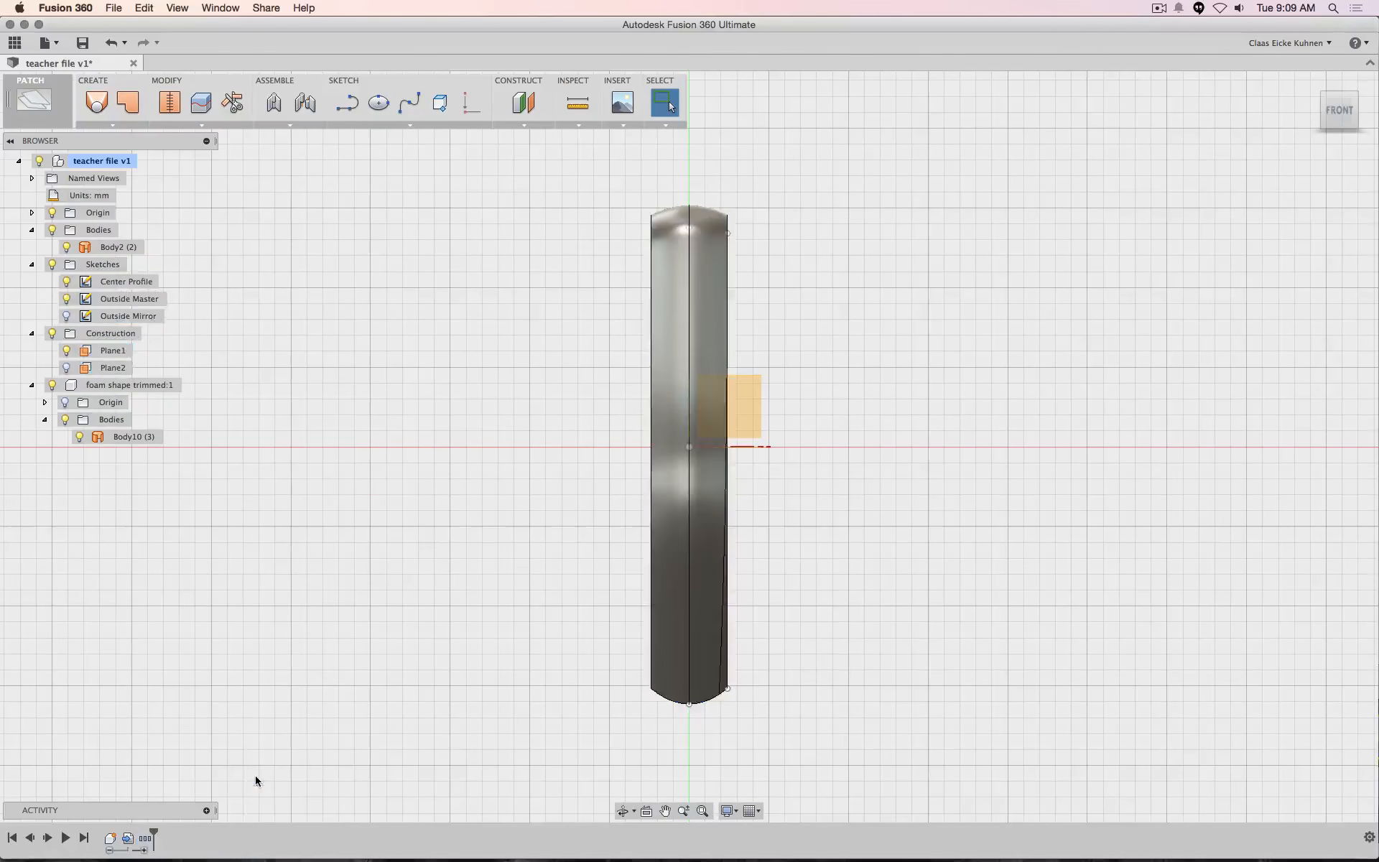
# Rename the new timeline group as Body
pyautogui.click(147, 845)
pyautogui.rightClick(148, 845)
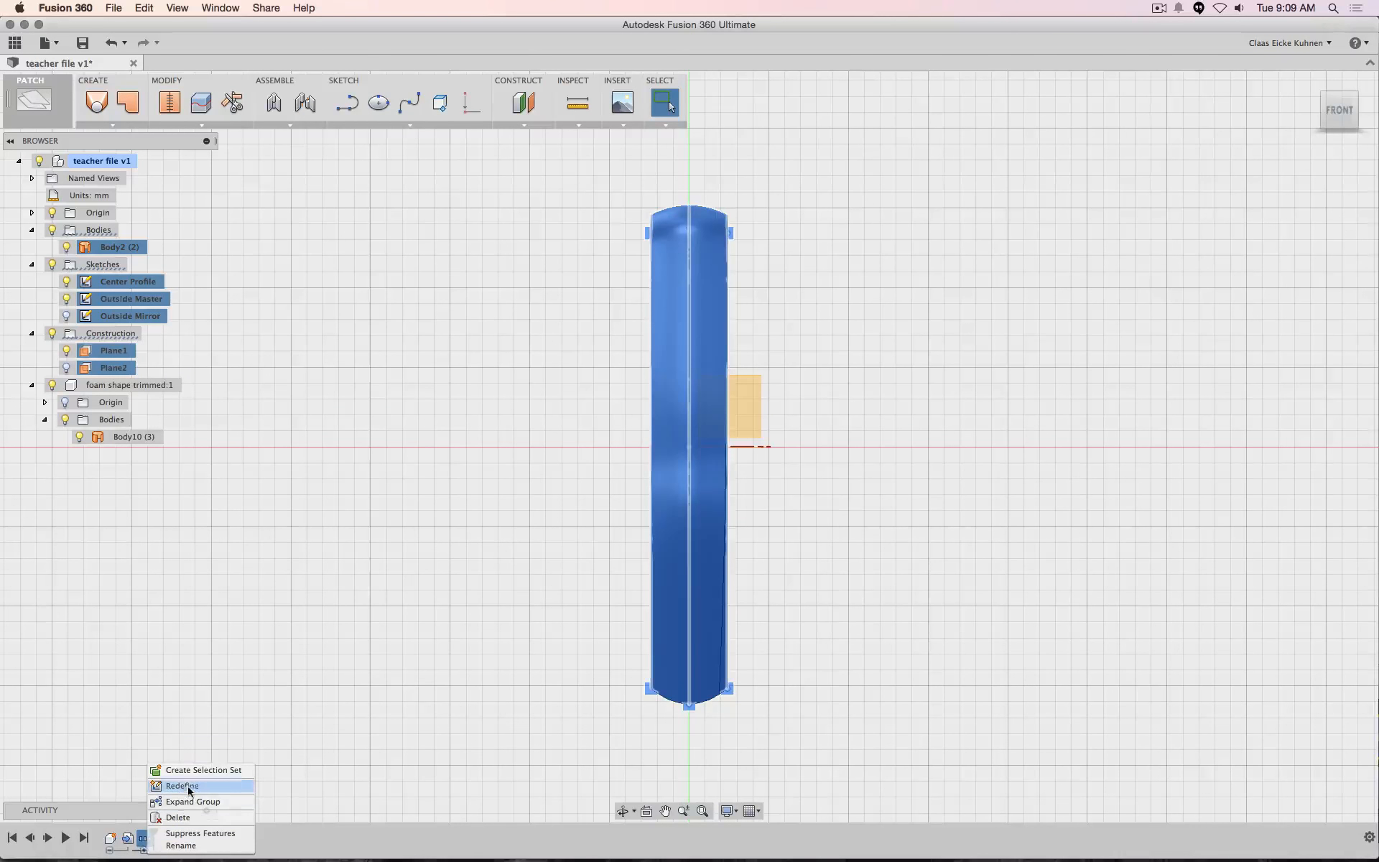
pyautogui.click(181, 845)
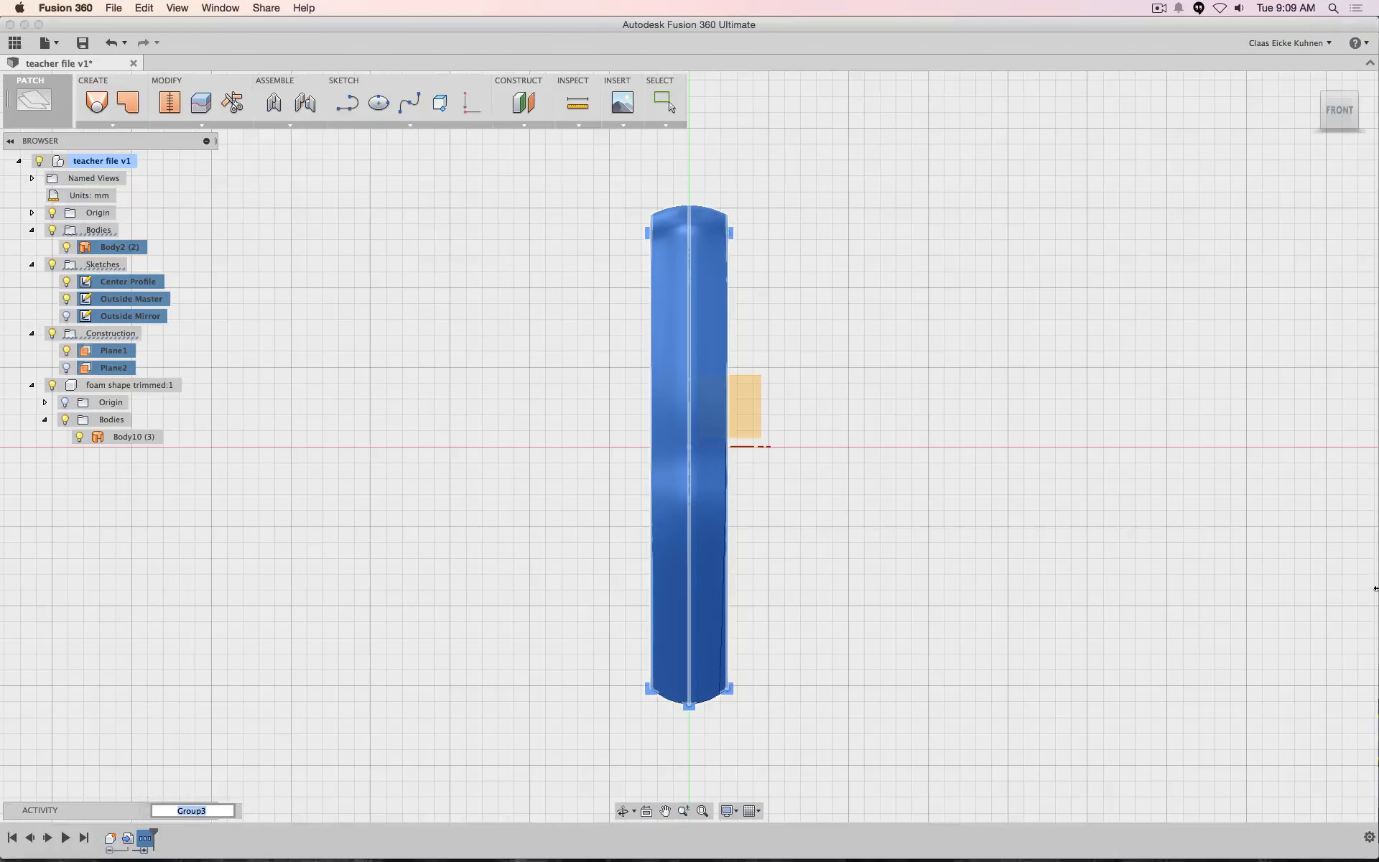
pyautogui.write('Body')
pyautogui.press('Return')
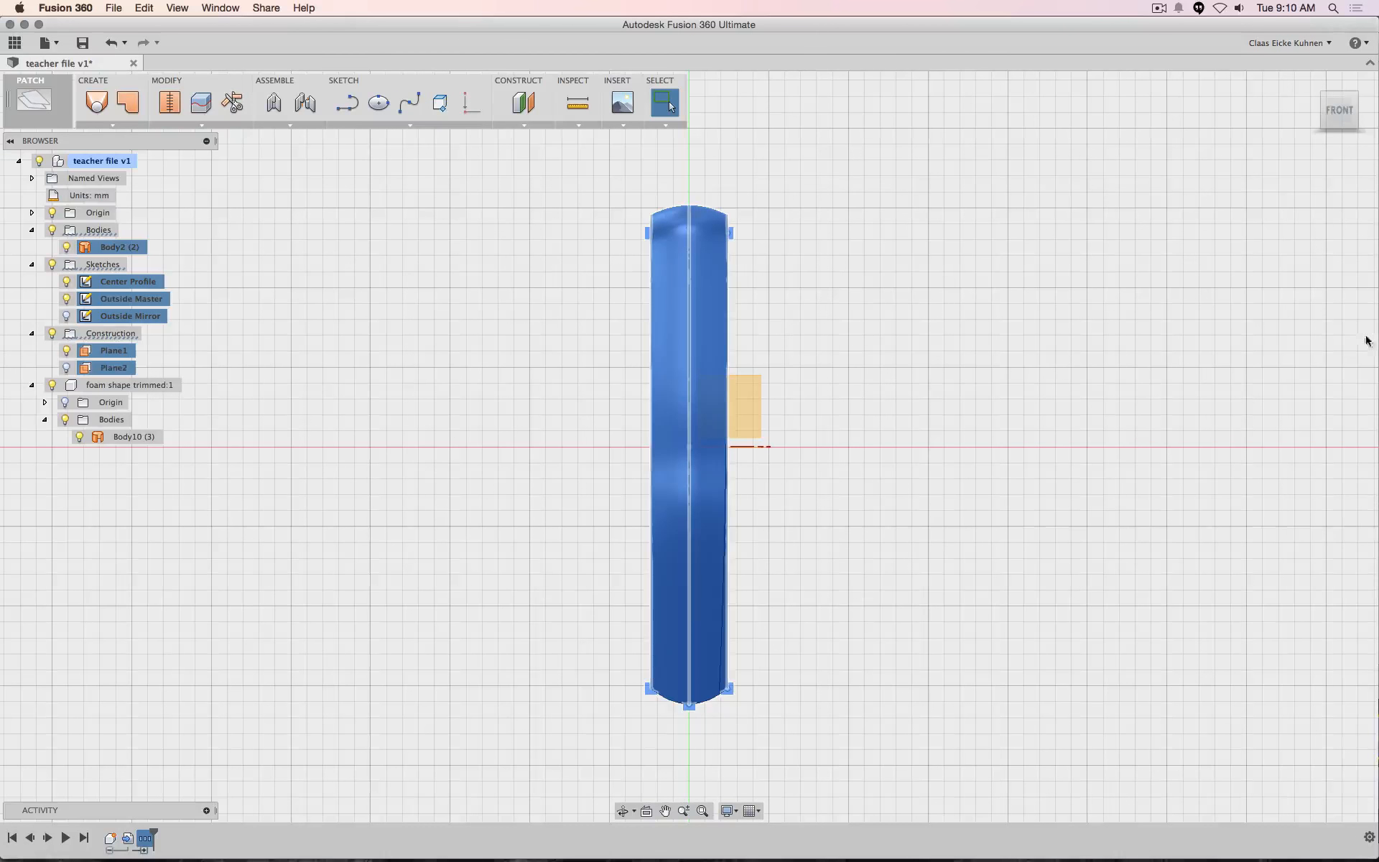
pyautogui.click(378, 584)
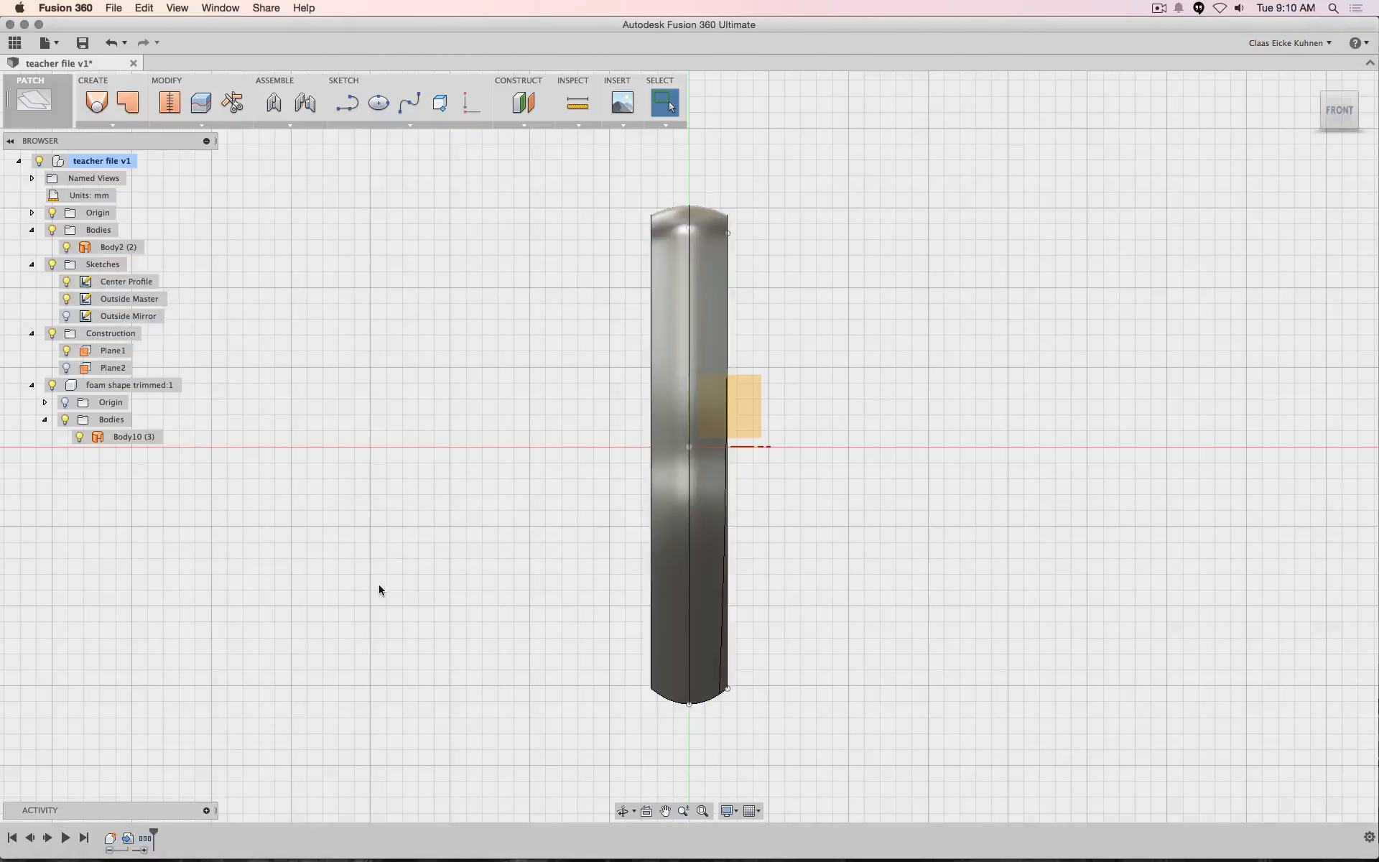
# Start a new sketch on the horizontal origin plane, seen from the top
pyautogui.click(693, 360)
pyautogui.moveTo(1336, 126)
pyautogui.click(1312, 82)
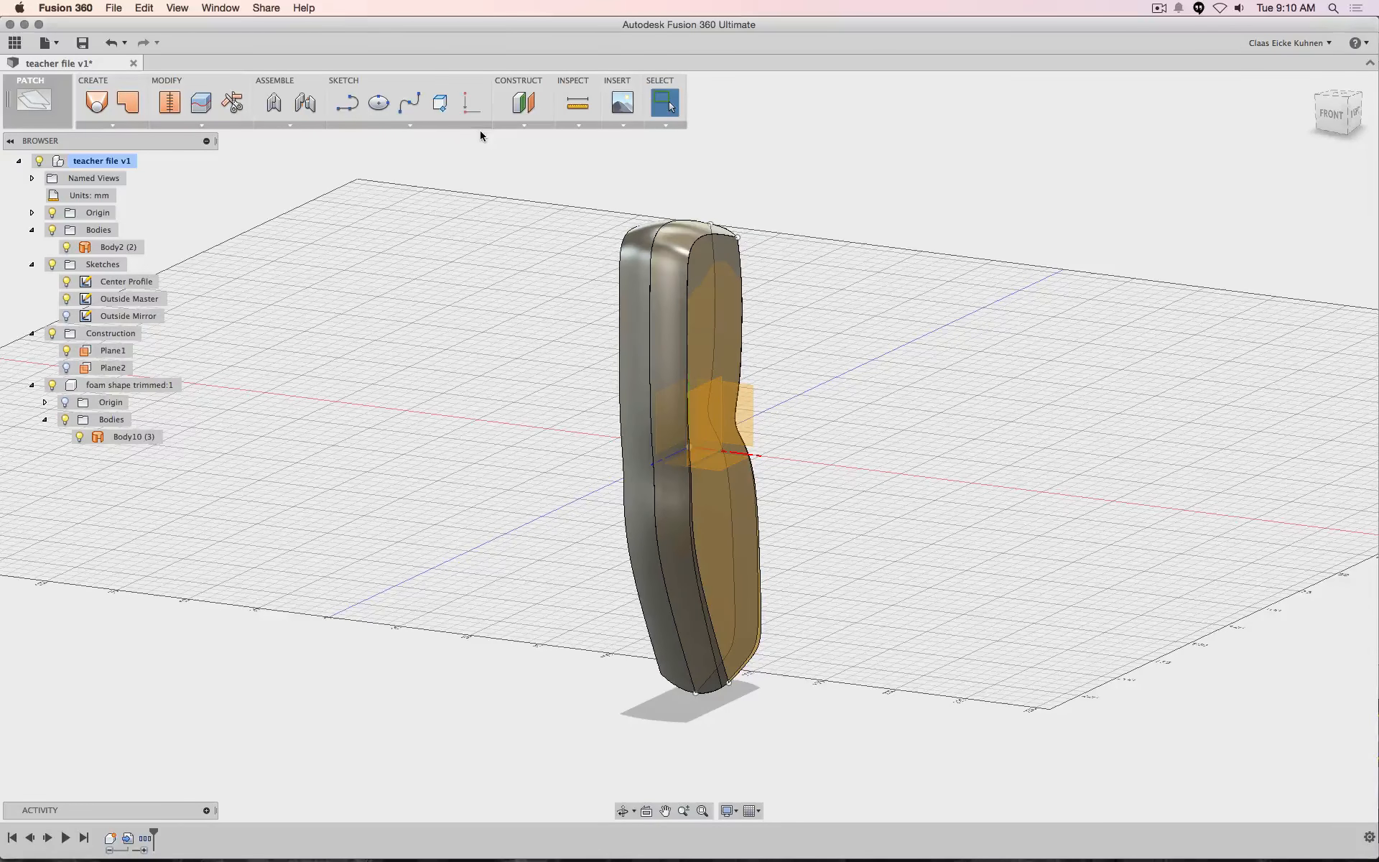
pyautogui.click(349, 104)
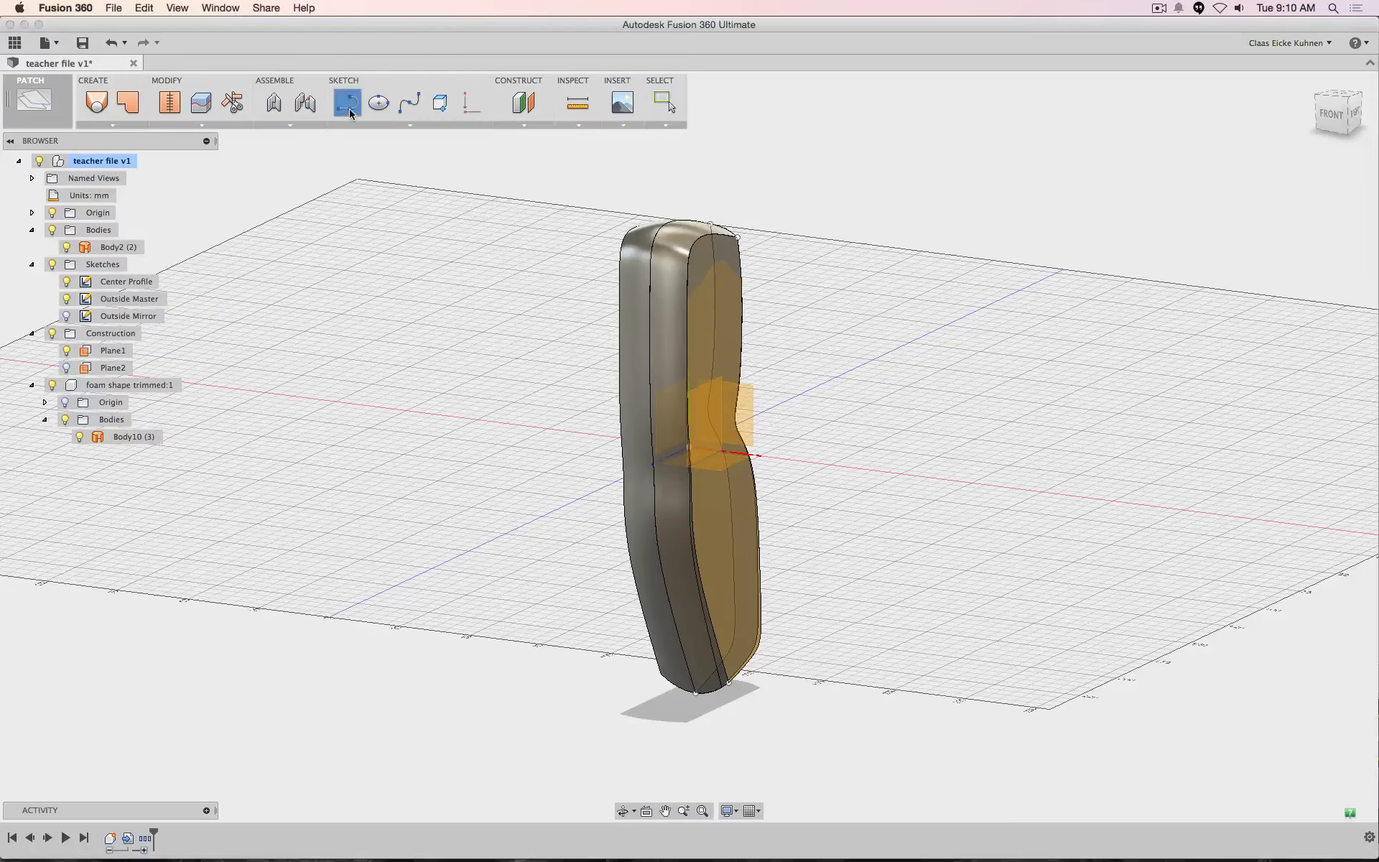
pyautogui.click(711, 466)
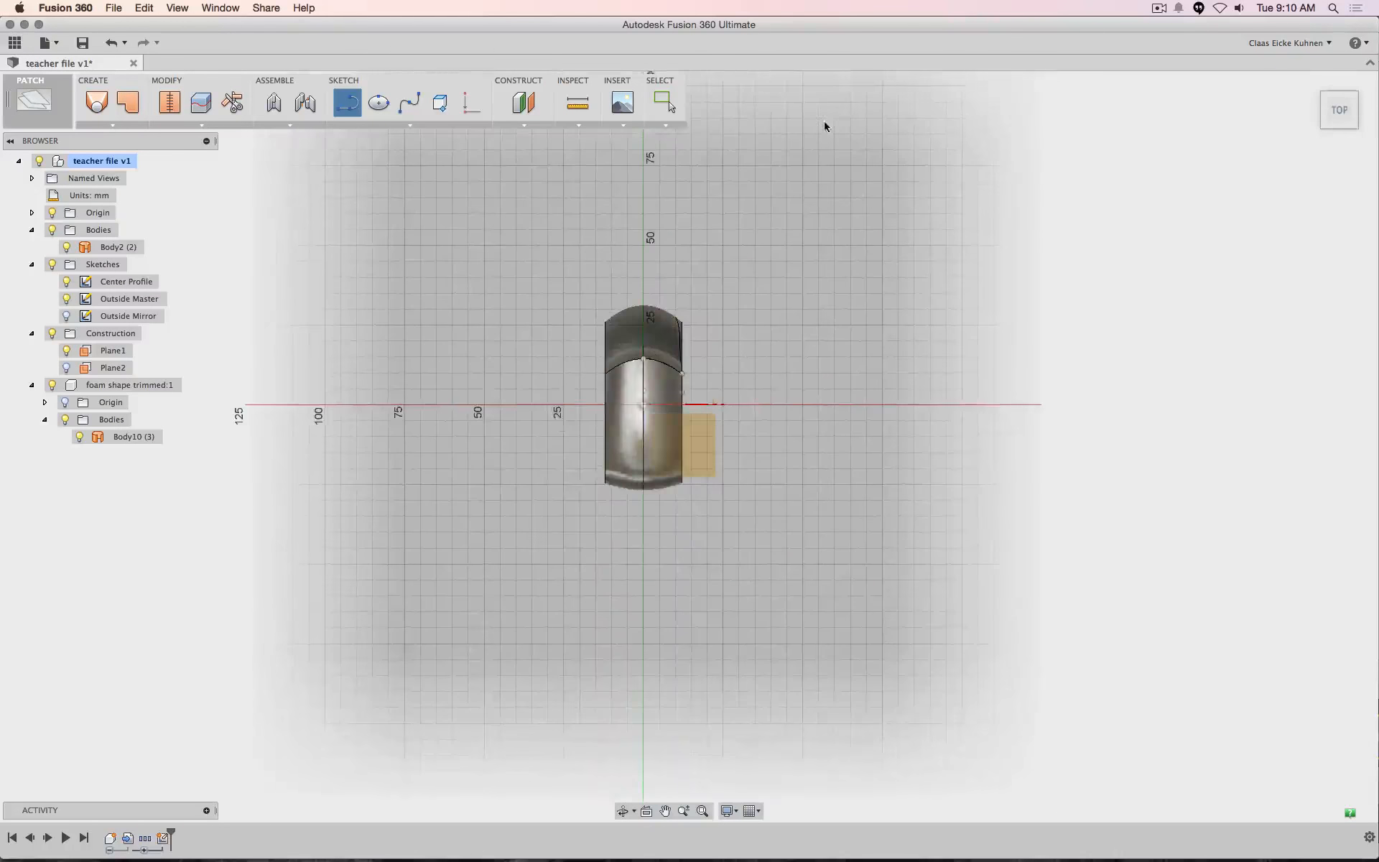
# Draw a straight two-point spline just outside the body's outer side, from beside its front corner up to the inner rear arc
pyautogui.click(410, 103)
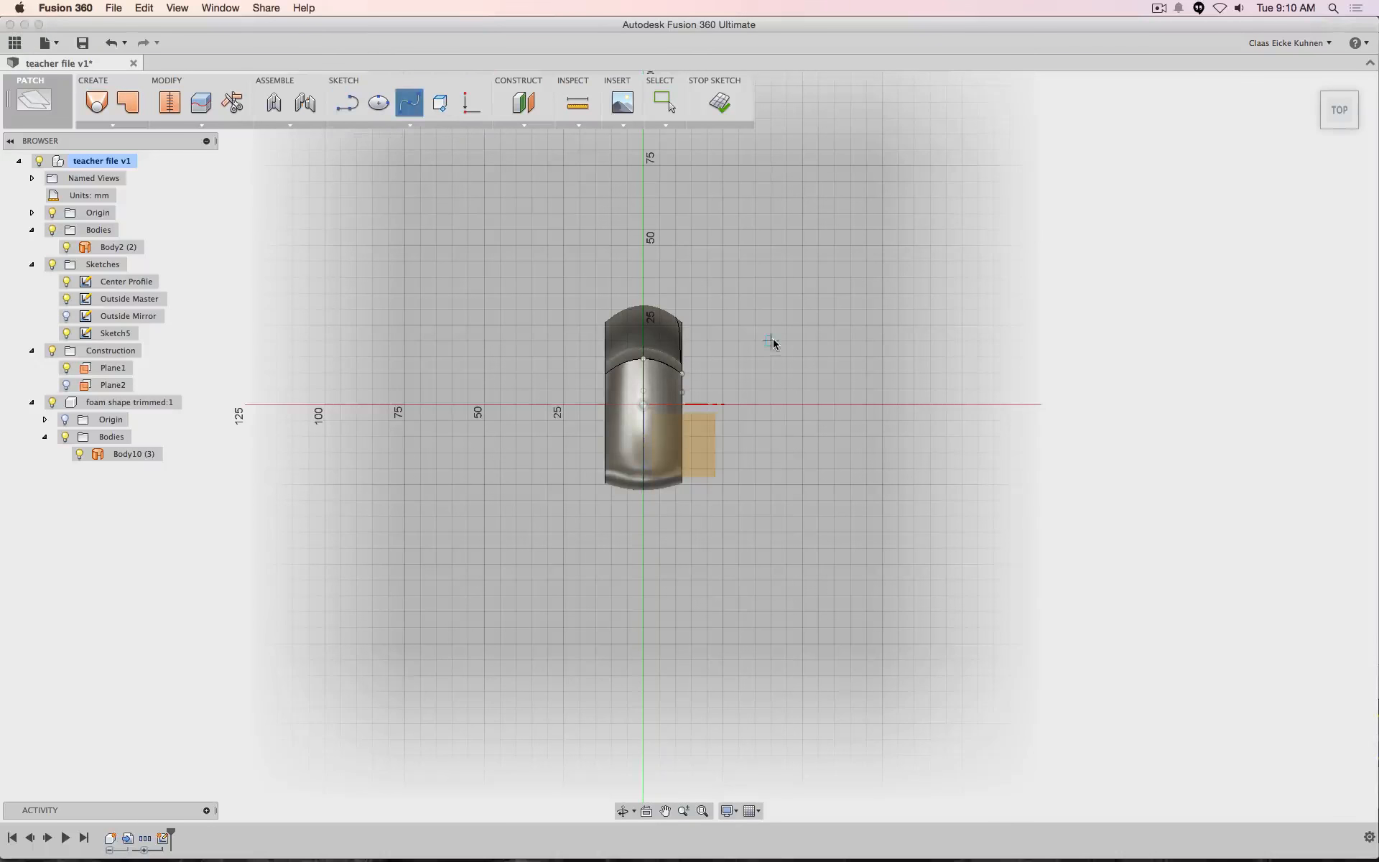
pyautogui.scroll(5, 763, 342)
pyautogui.moveTo(691, 382); pyautogui.dragTo(877, 197, button='middle')
pyautogui.scroll(-3, 877, 197)
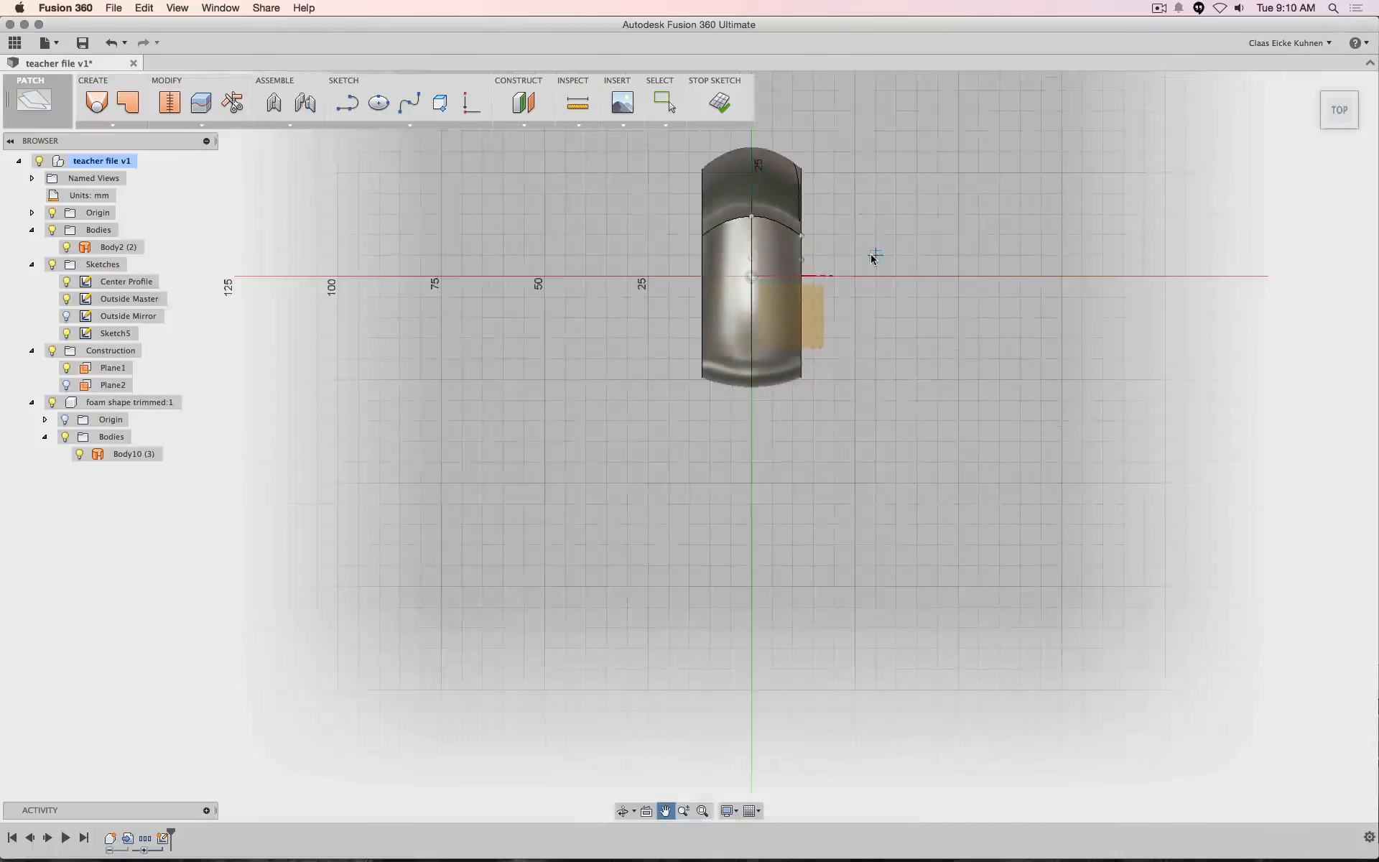
pyautogui.scroll(5, 875, 259)
pyautogui.moveTo(799, 224); pyautogui.dragTo(826, 258, button='middle')
pyautogui.scroll(3, 825, 260)
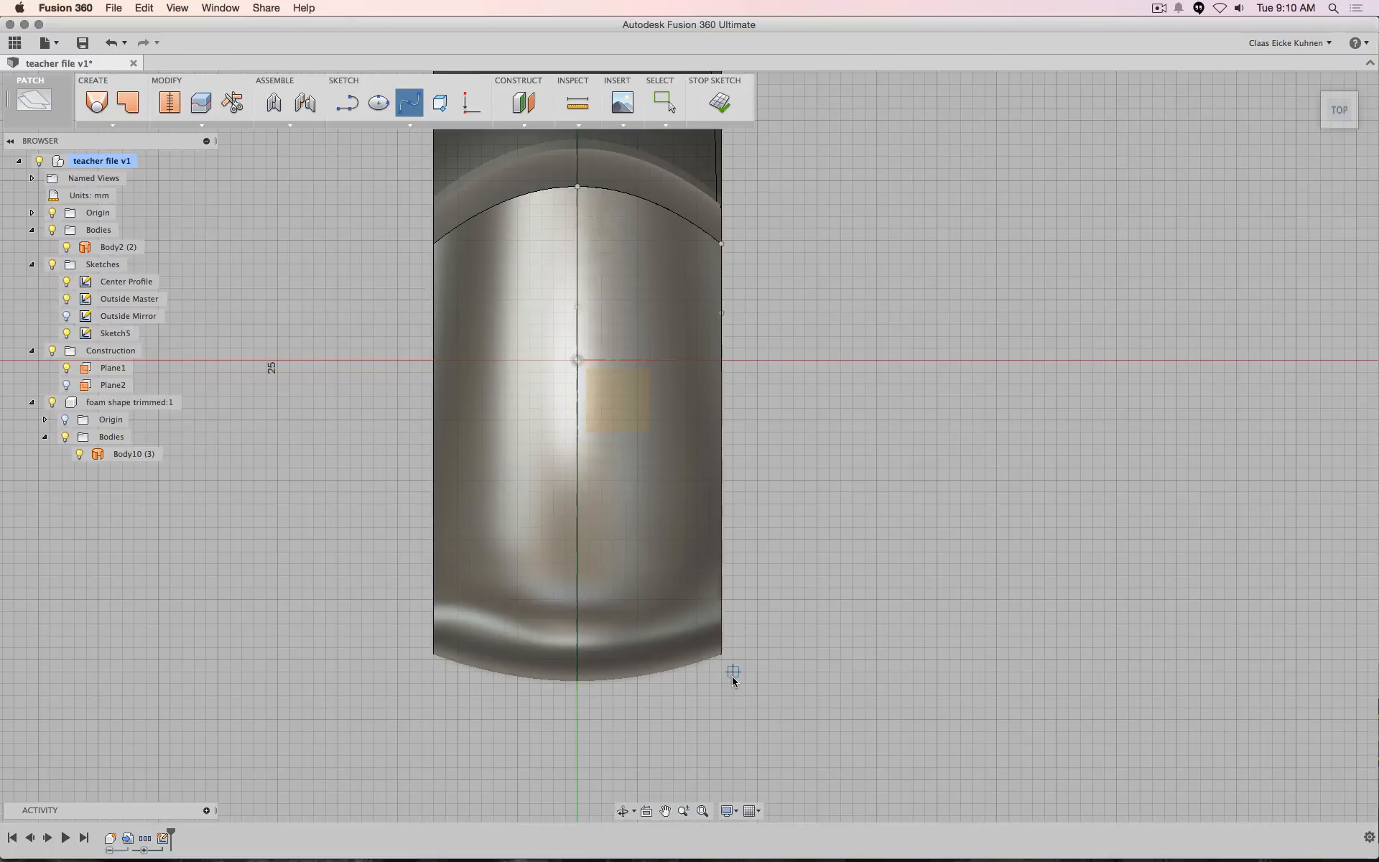
pyautogui.click(732, 658)
pyautogui.click(733, 240)
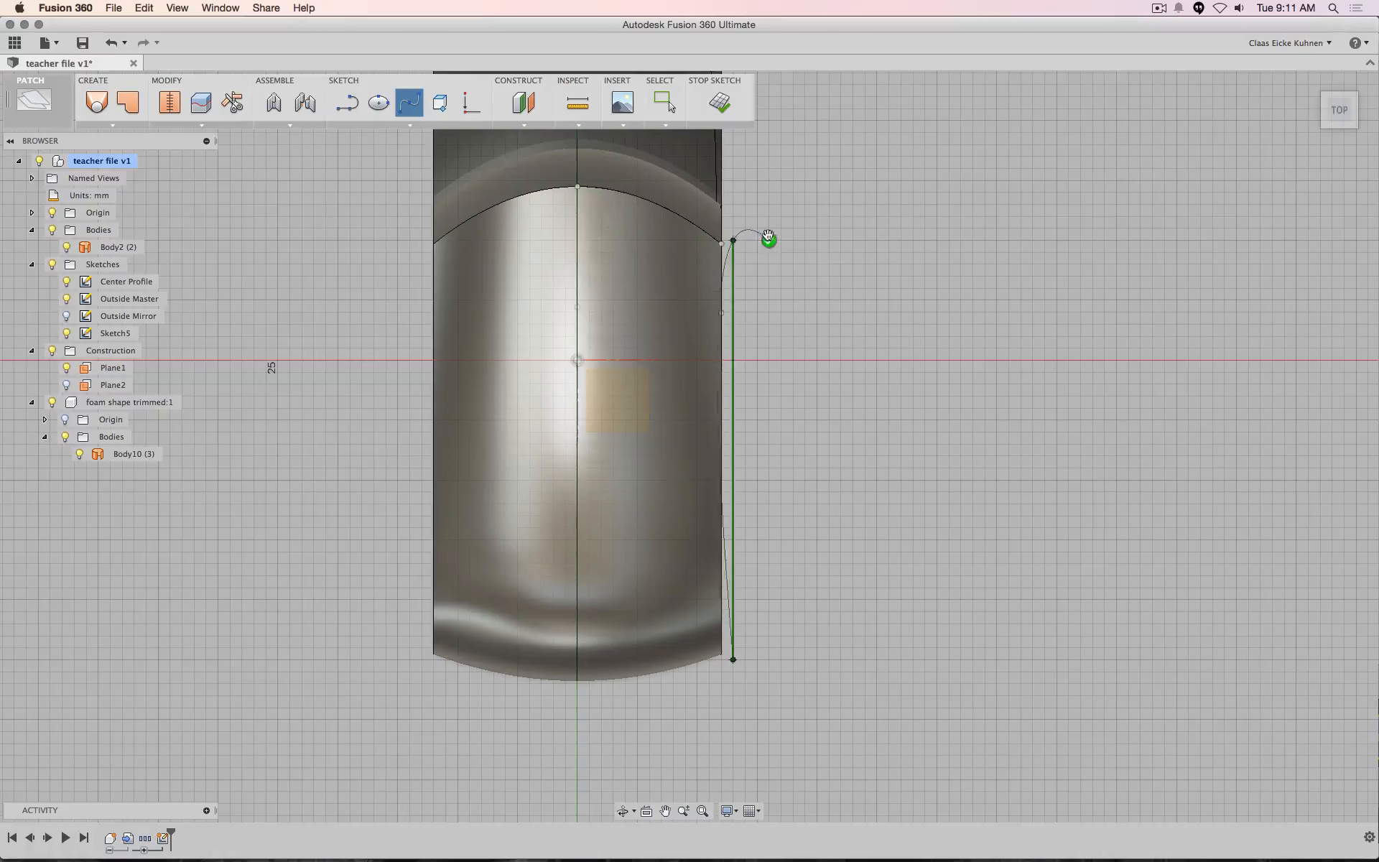
pyautogui.click(770, 237)
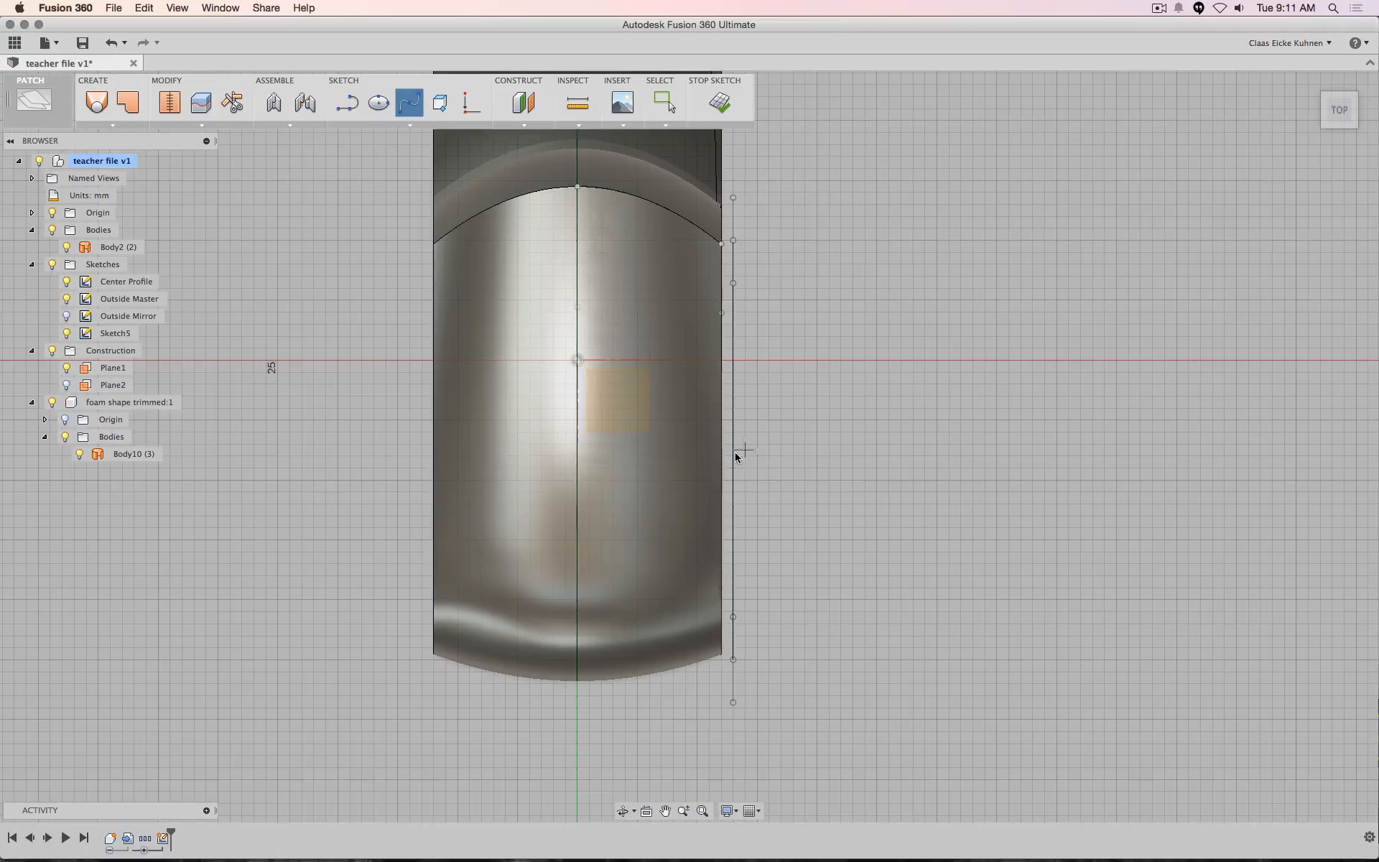
pyautogui.press('Escape')
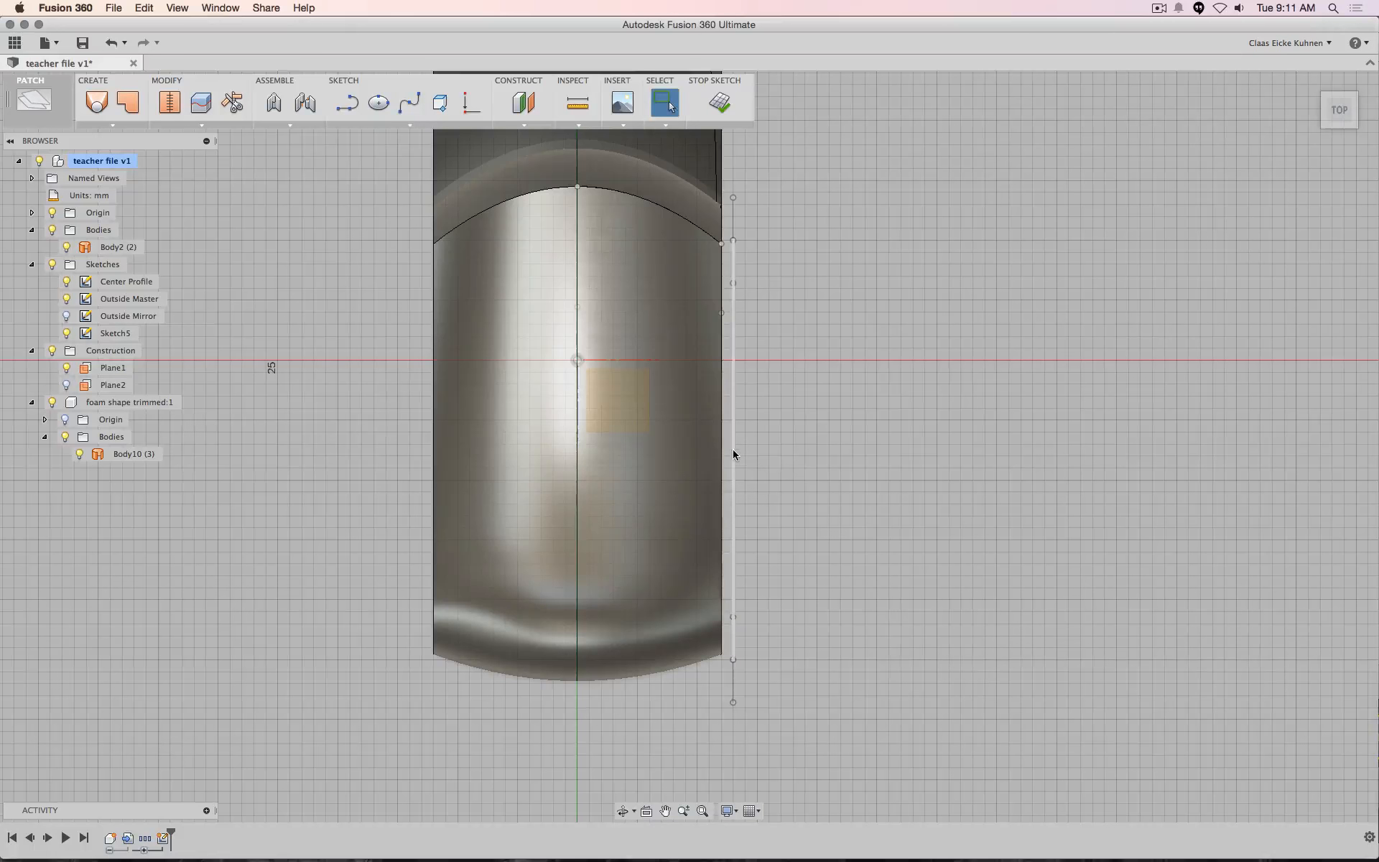
# Insert a spline fit point halfway along the new spline
pyautogui.rightClick(733, 449)
pyautogui.click(740, 559)
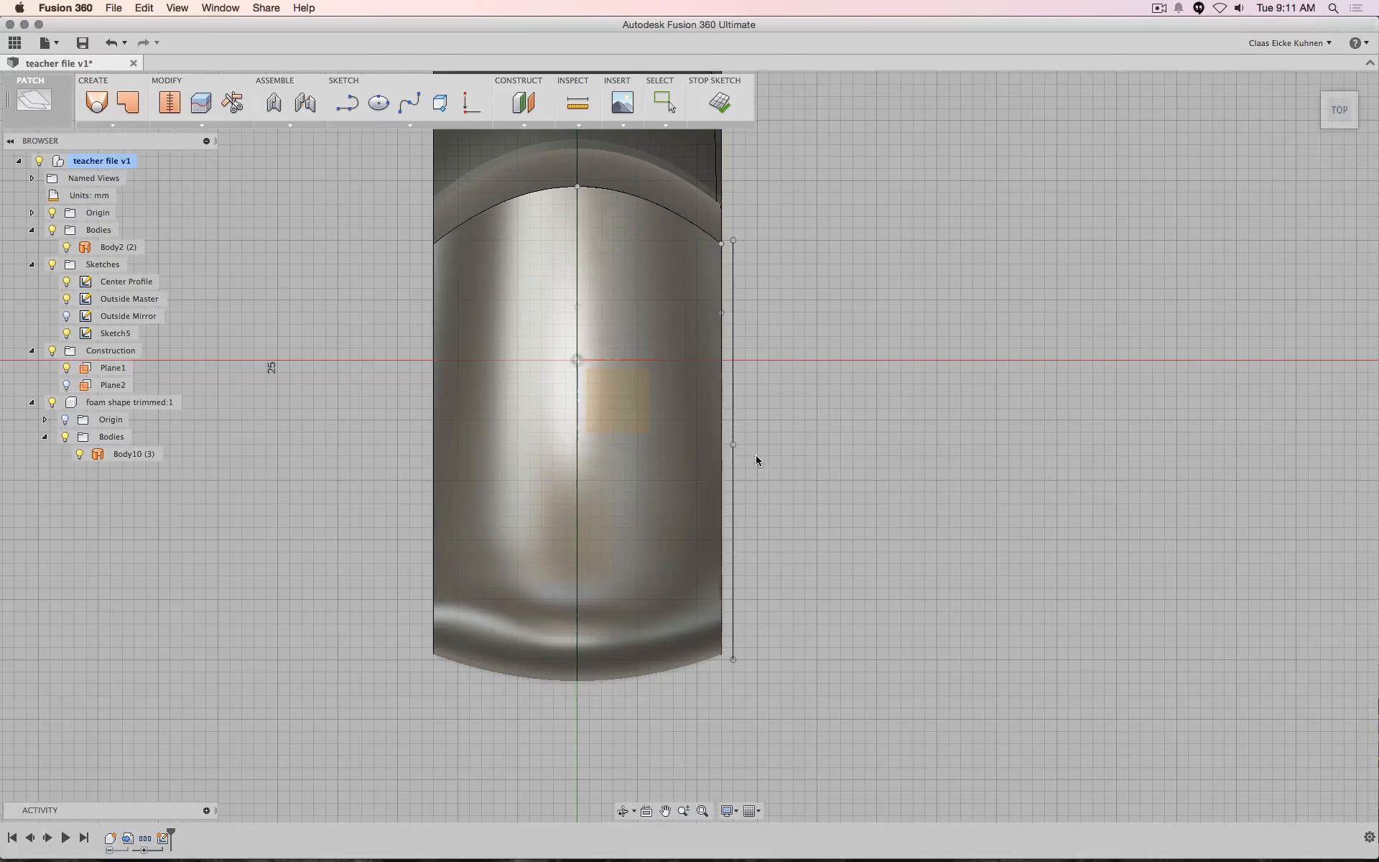
pyautogui.click(736, 443)
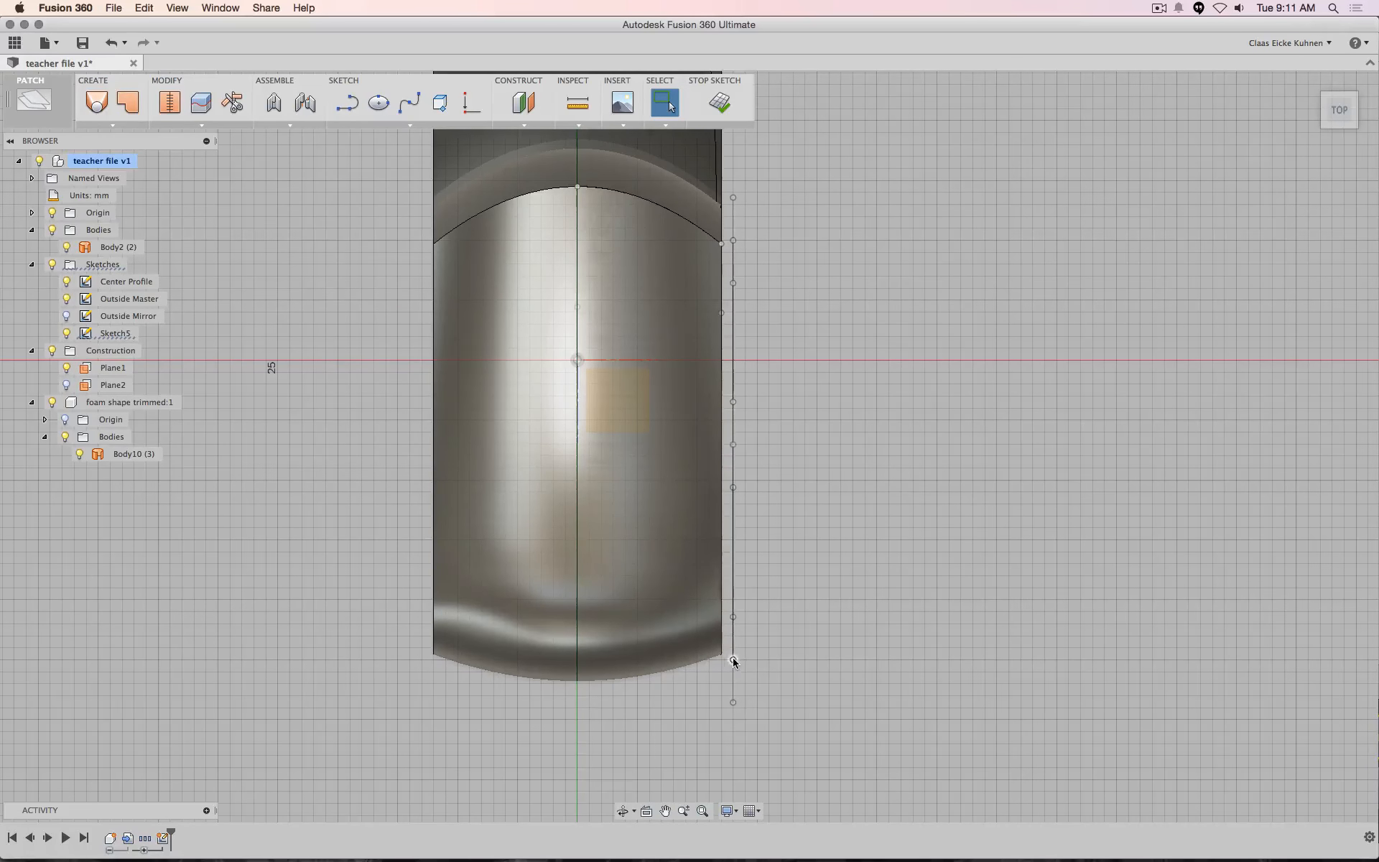
# Move the spline's front end inward to just past the body's front edge and its rear end to just past the rear edge
pyautogui.moveTo(734, 660); pyautogui.dragTo(710, 673)
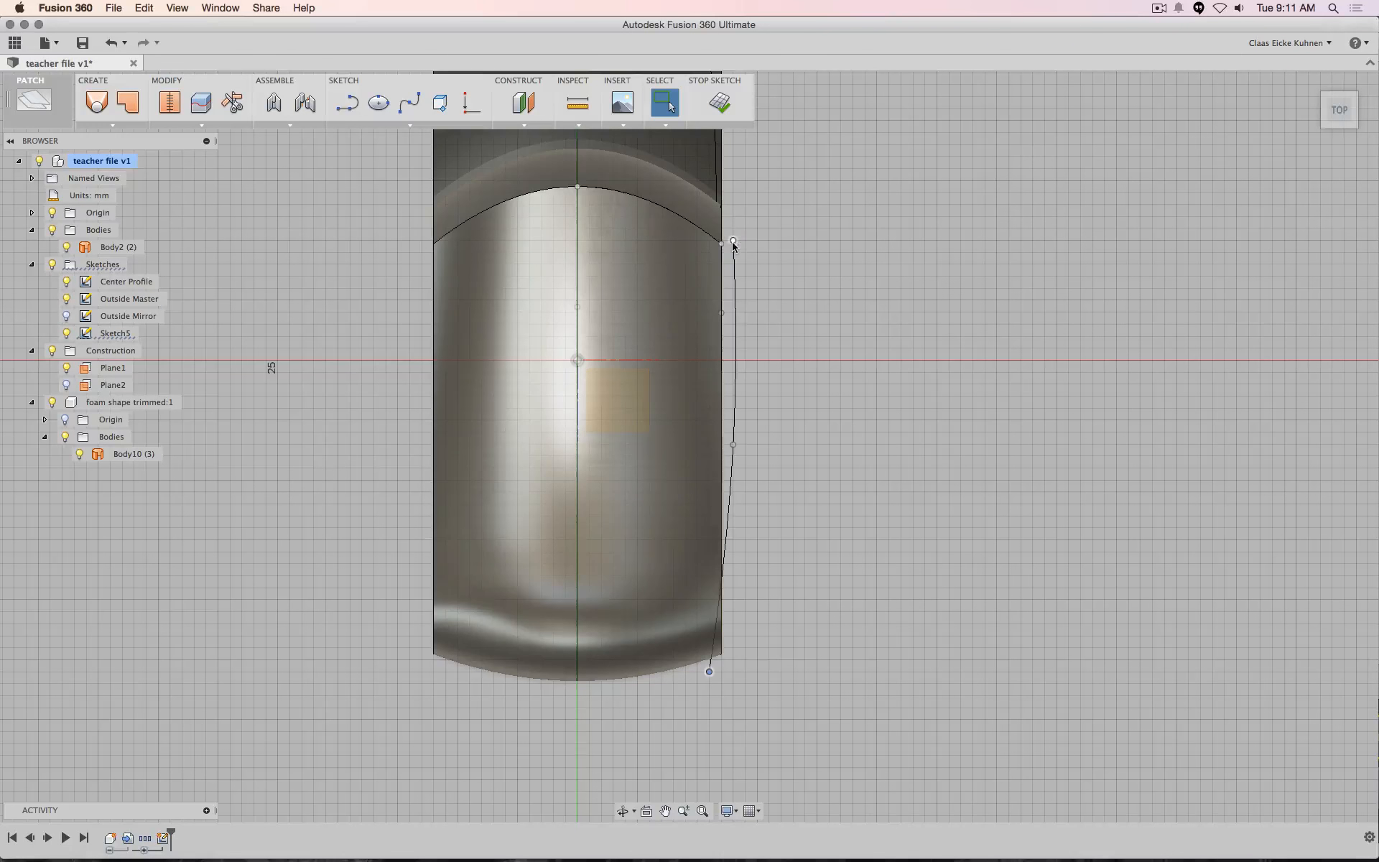
pyautogui.scroll(-6, 735, 244)
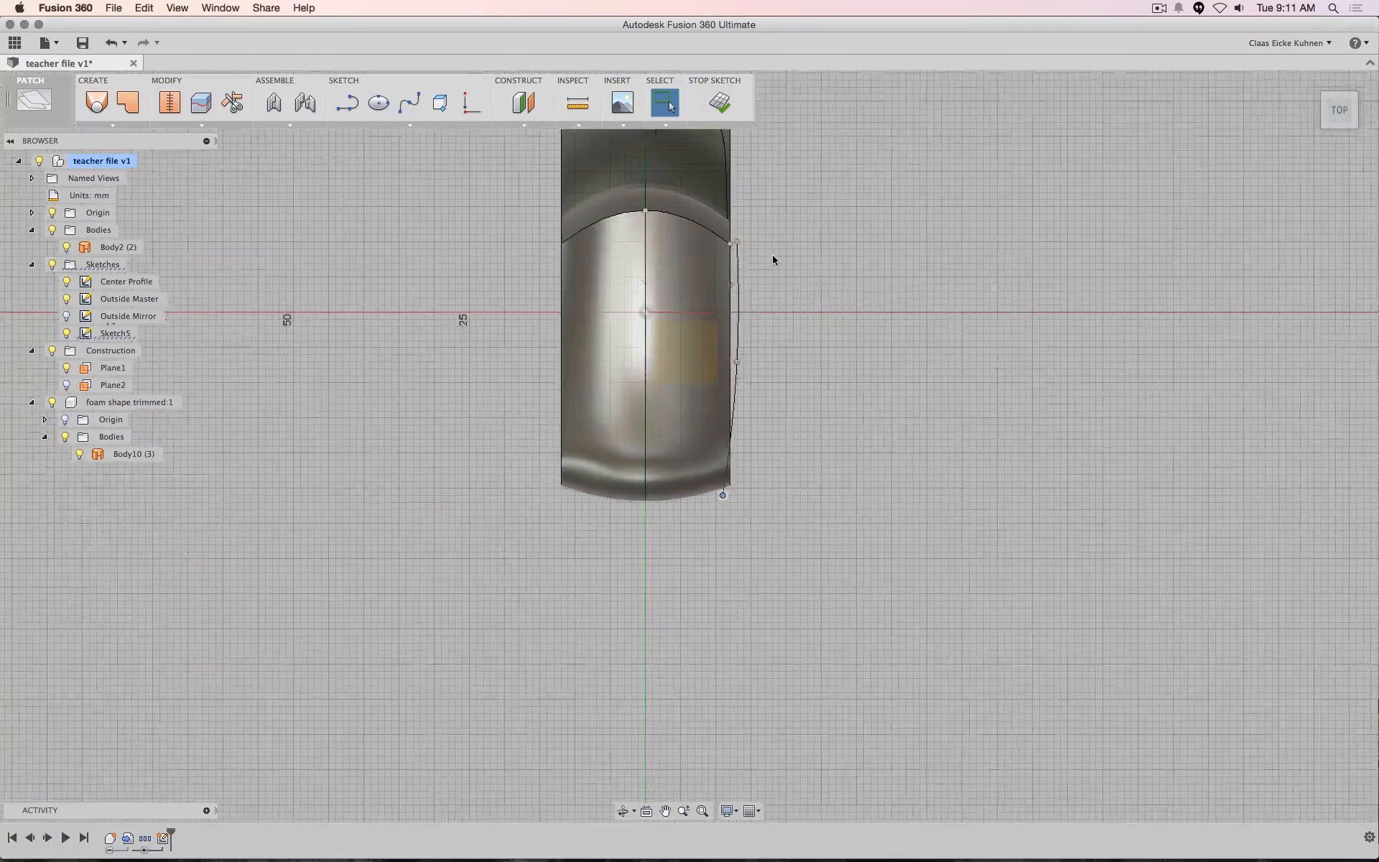
pyautogui.scroll(2, 773, 253)
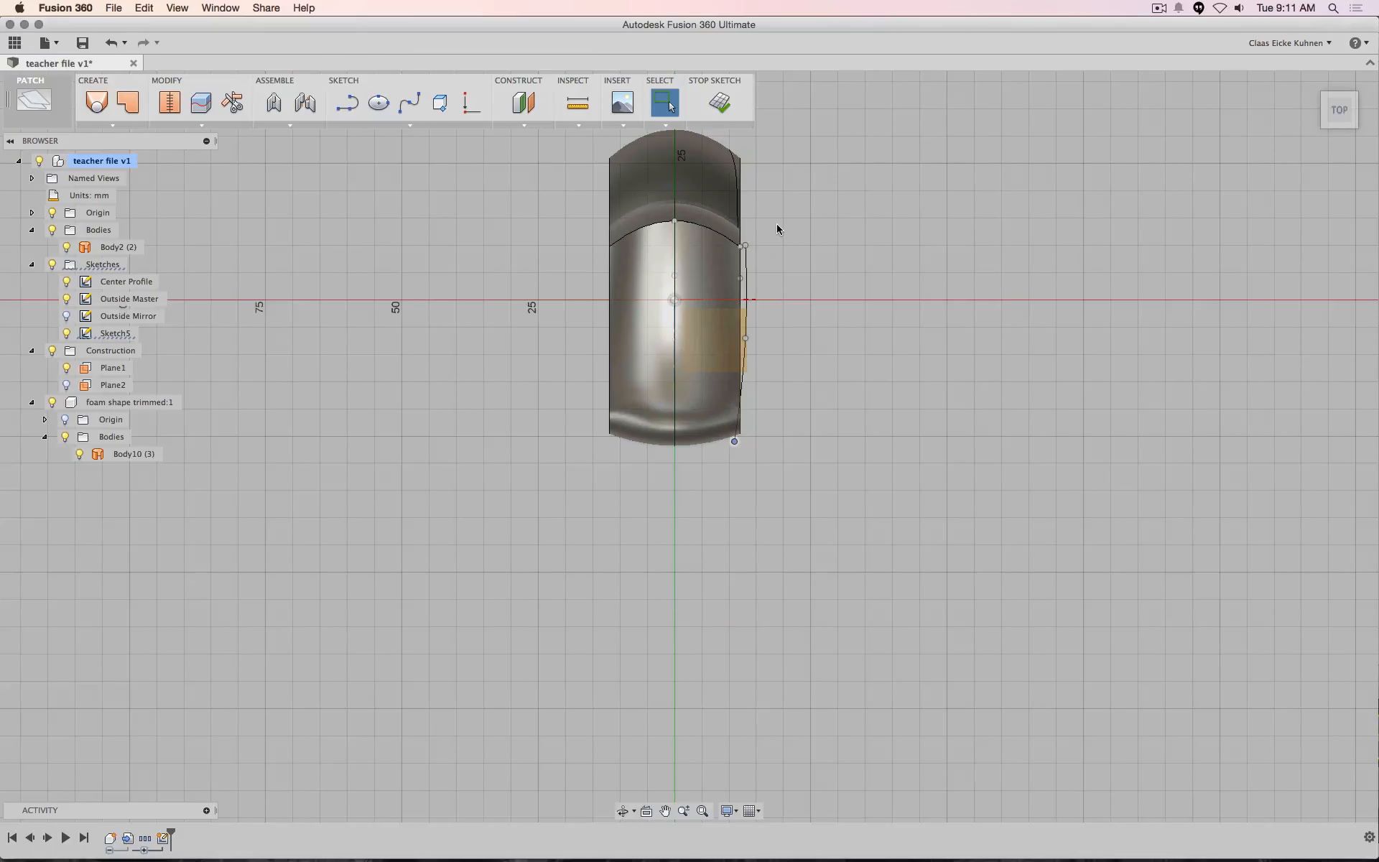
pyautogui.moveTo(777, 229); pyautogui.dragTo(775, 339, button='middle')
pyautogui.scroll(3, 790, 306)
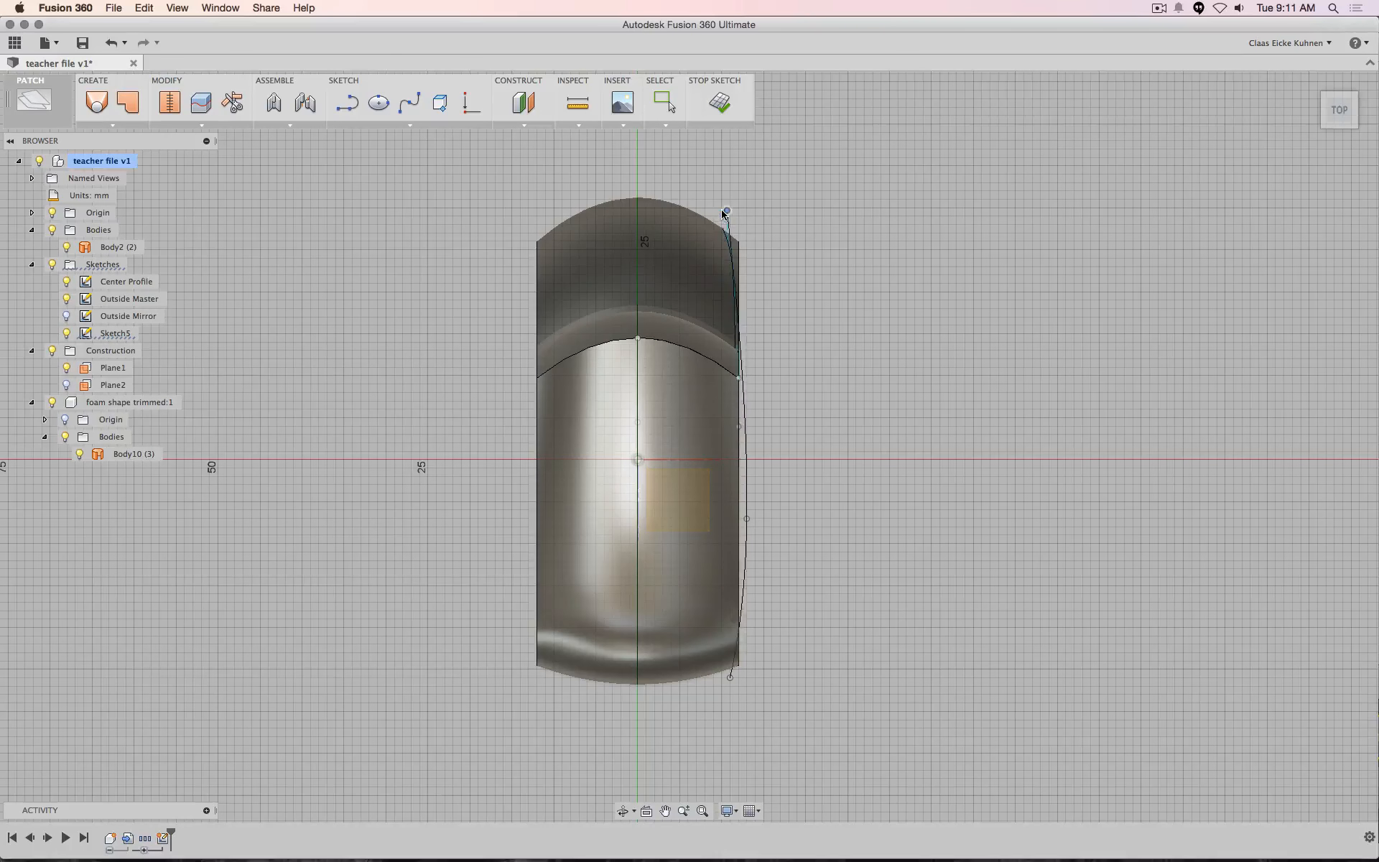
# Delete the spline's middle fit point and shift its rear end point slightly toward the body's rear corner
pyautogui.press('Escape')
pyautogui.click(747, 519)
pyautogui.press('Delete')
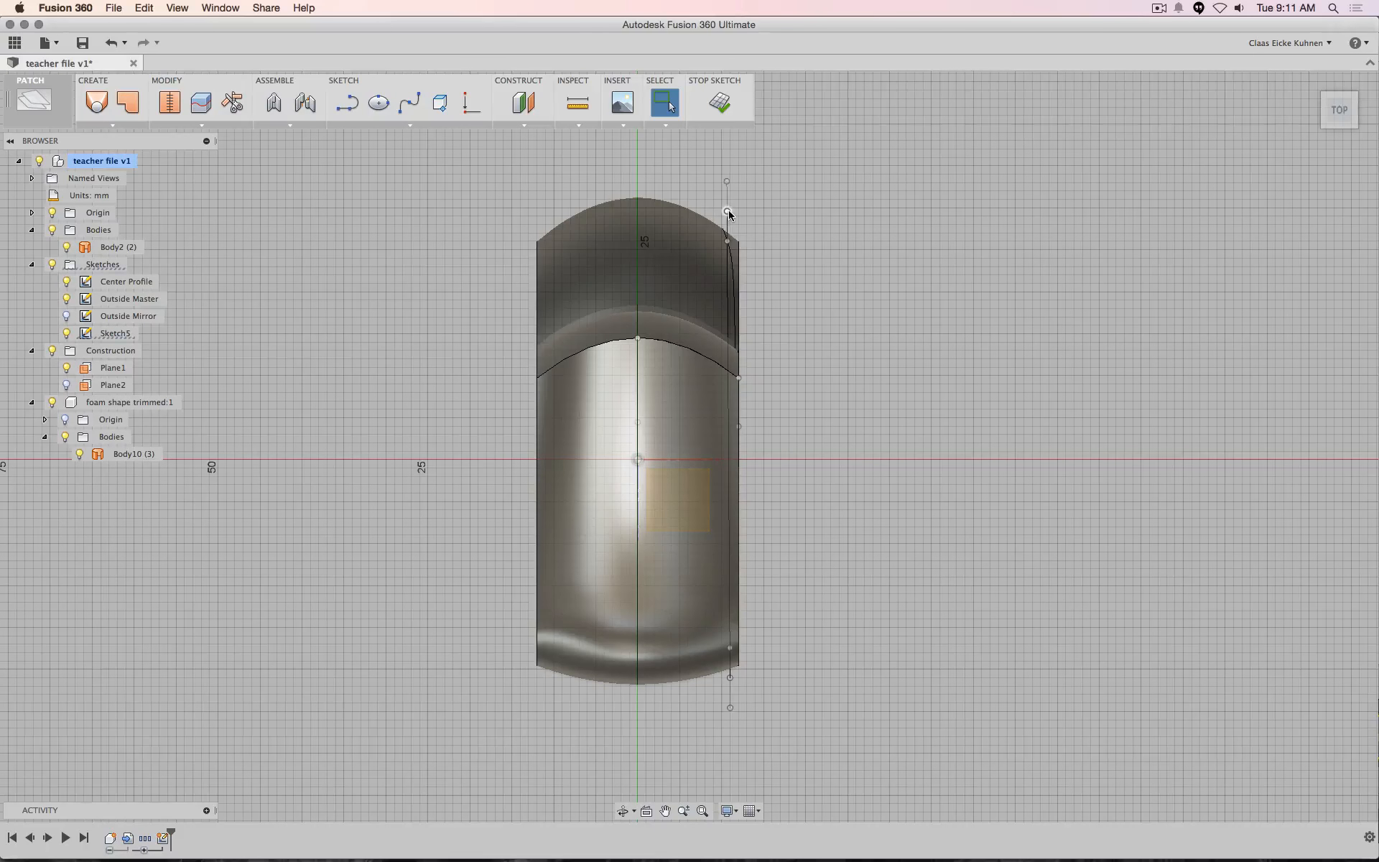
pyautogui.moveTo(729, 212); pyautogui.dragTo(730, 222)
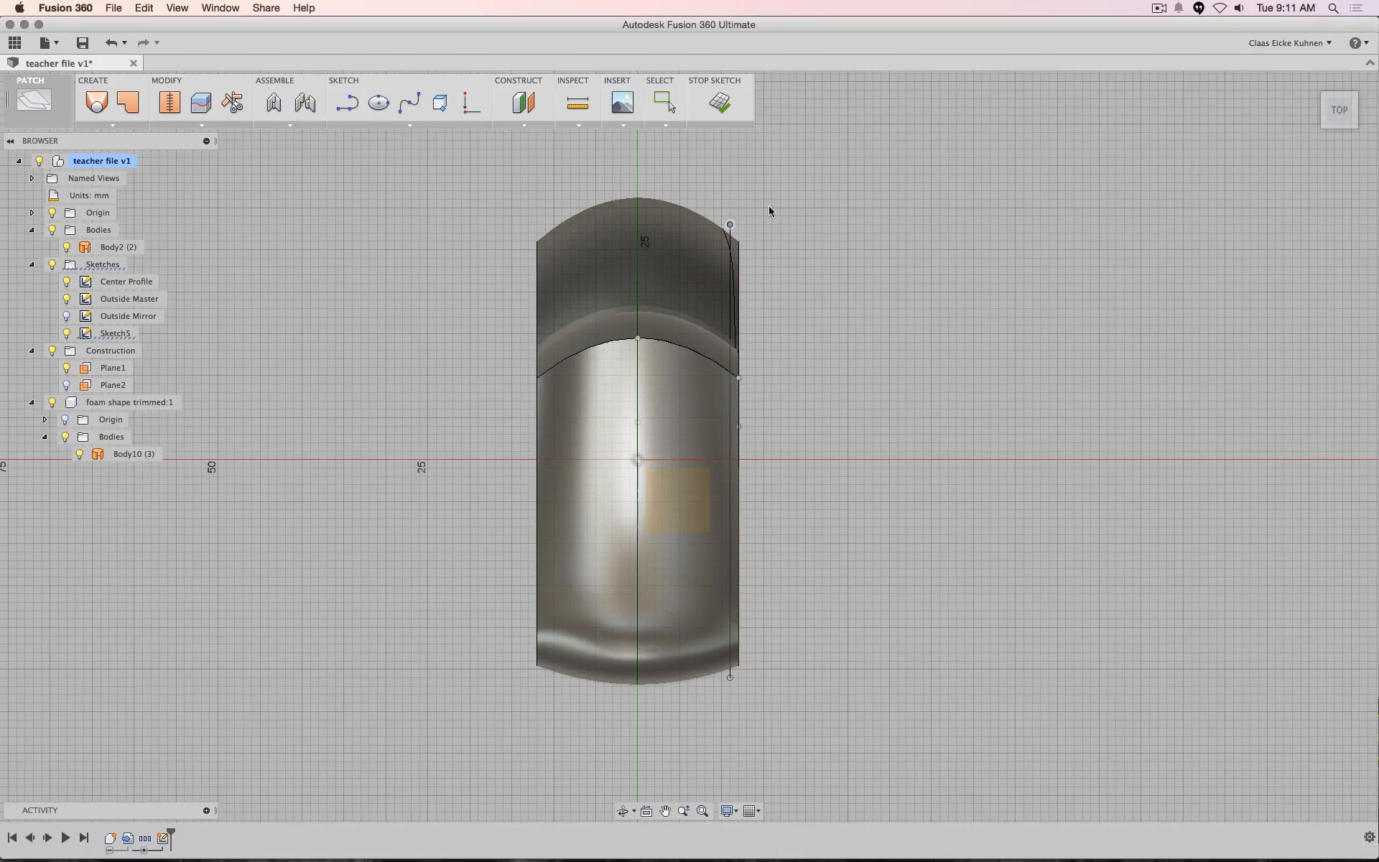
pyautogui.press('Escape')
pyautogui.scroll(-3, 769, 214)
pyautogui.scroll(5, 767, 217)
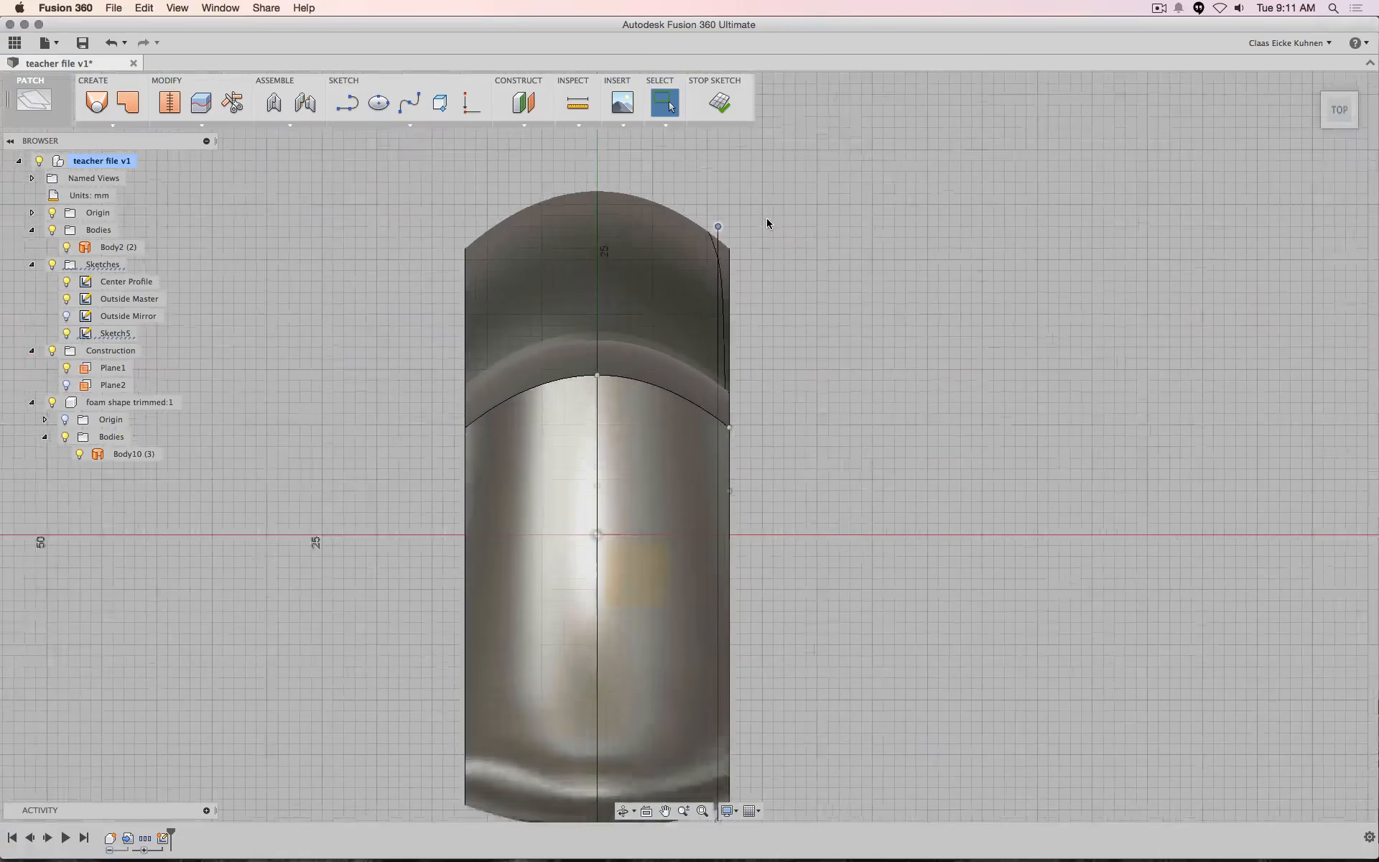
# Turn off Snap to Grid and freely reshape the spline with the tangent handle at its rear end
pyautogui.click(712, 227)
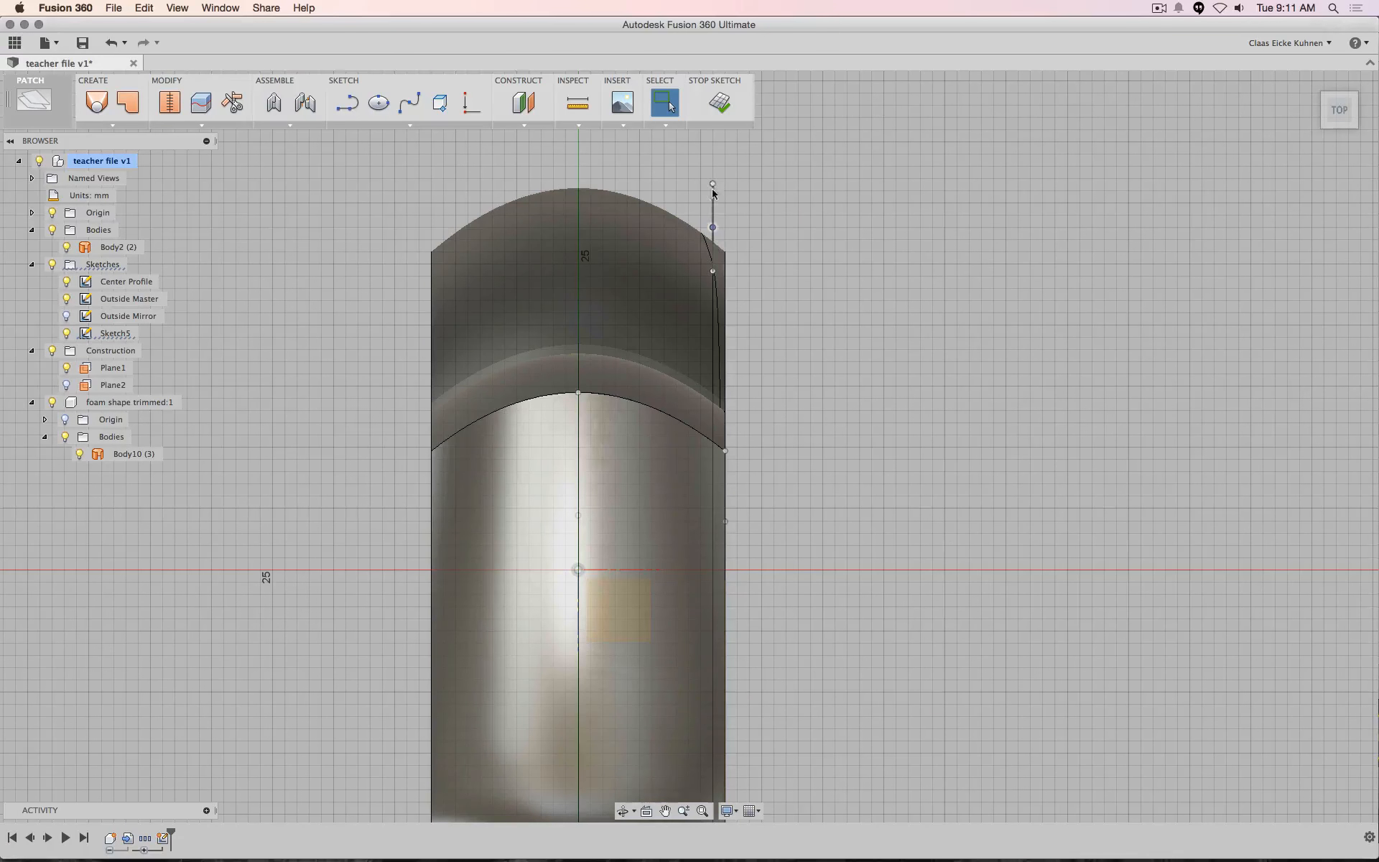
pyautogui.moveTo(714, 184)
pyautogui.mouseDown()
pyautogui.moveTo(702, 167)
pyautogui.moveTo(716, 160)
pyautogui.mouseUp()
pyautogui.click(752, 811)
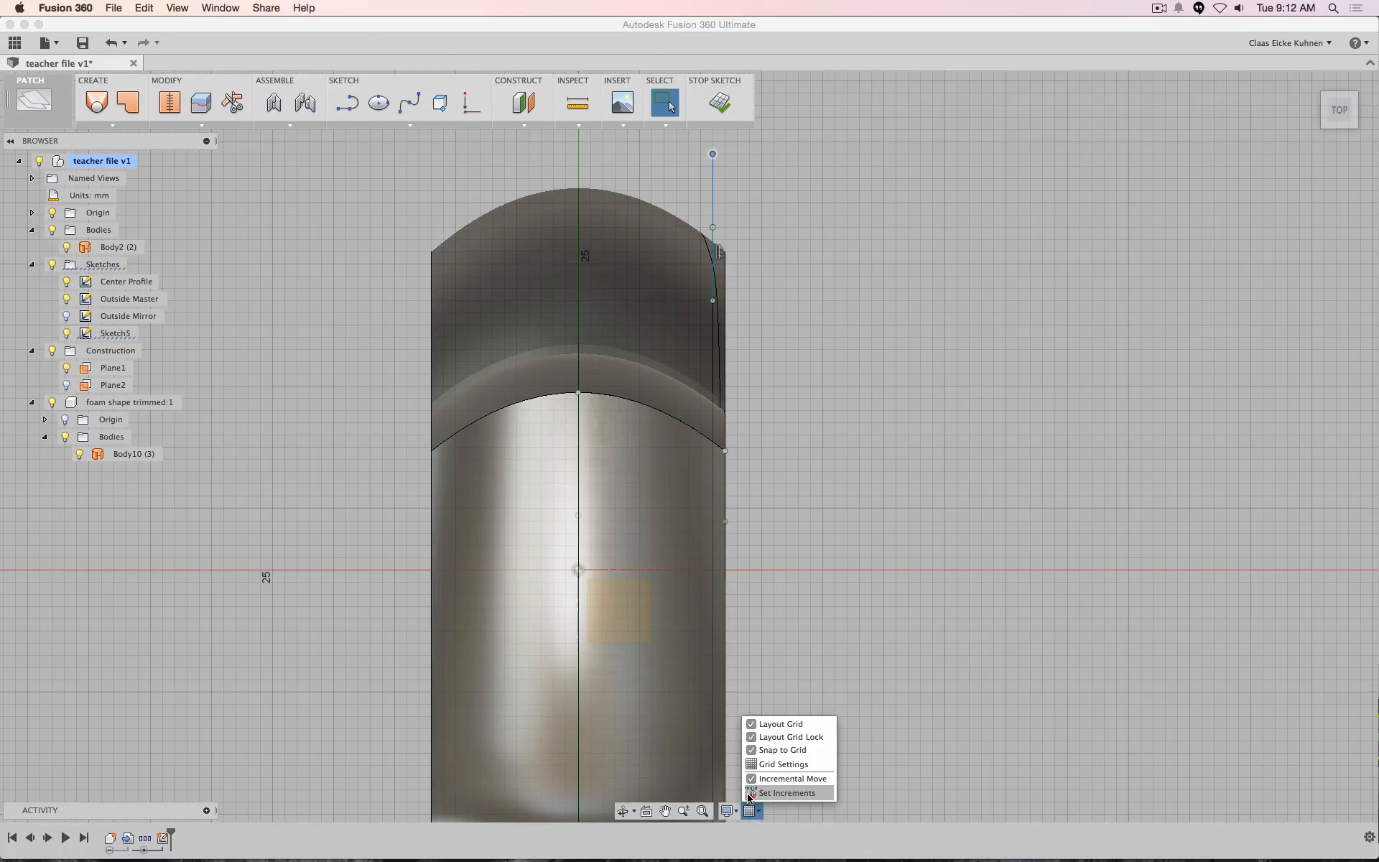
pyautogui.click(752, 750)
pyautogui.moveTo(713, 155); pyautogui.dragTo(696, 158)
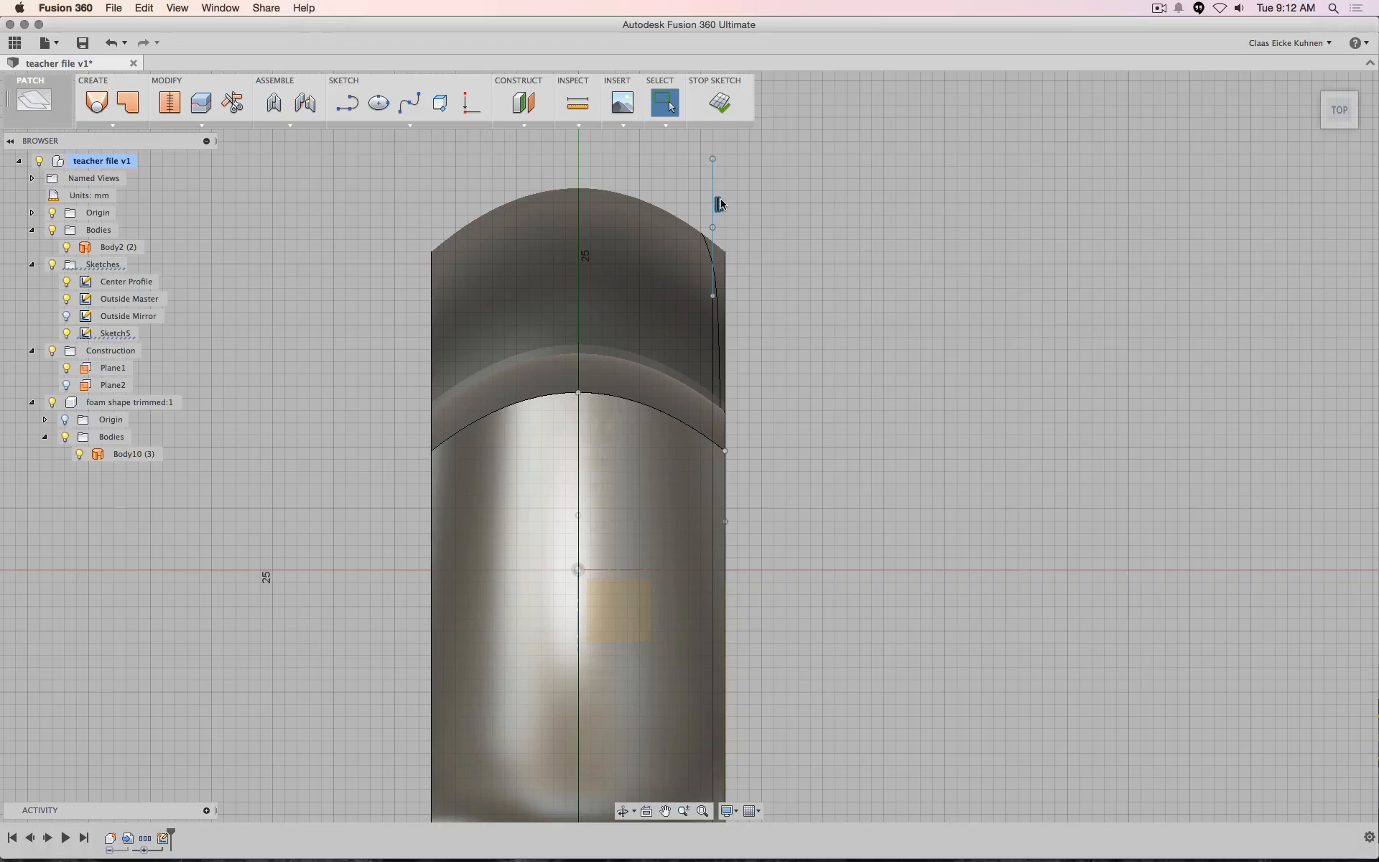
pyautogui.moveTo(713, 158); pyautogui.dragTo(680, 150)
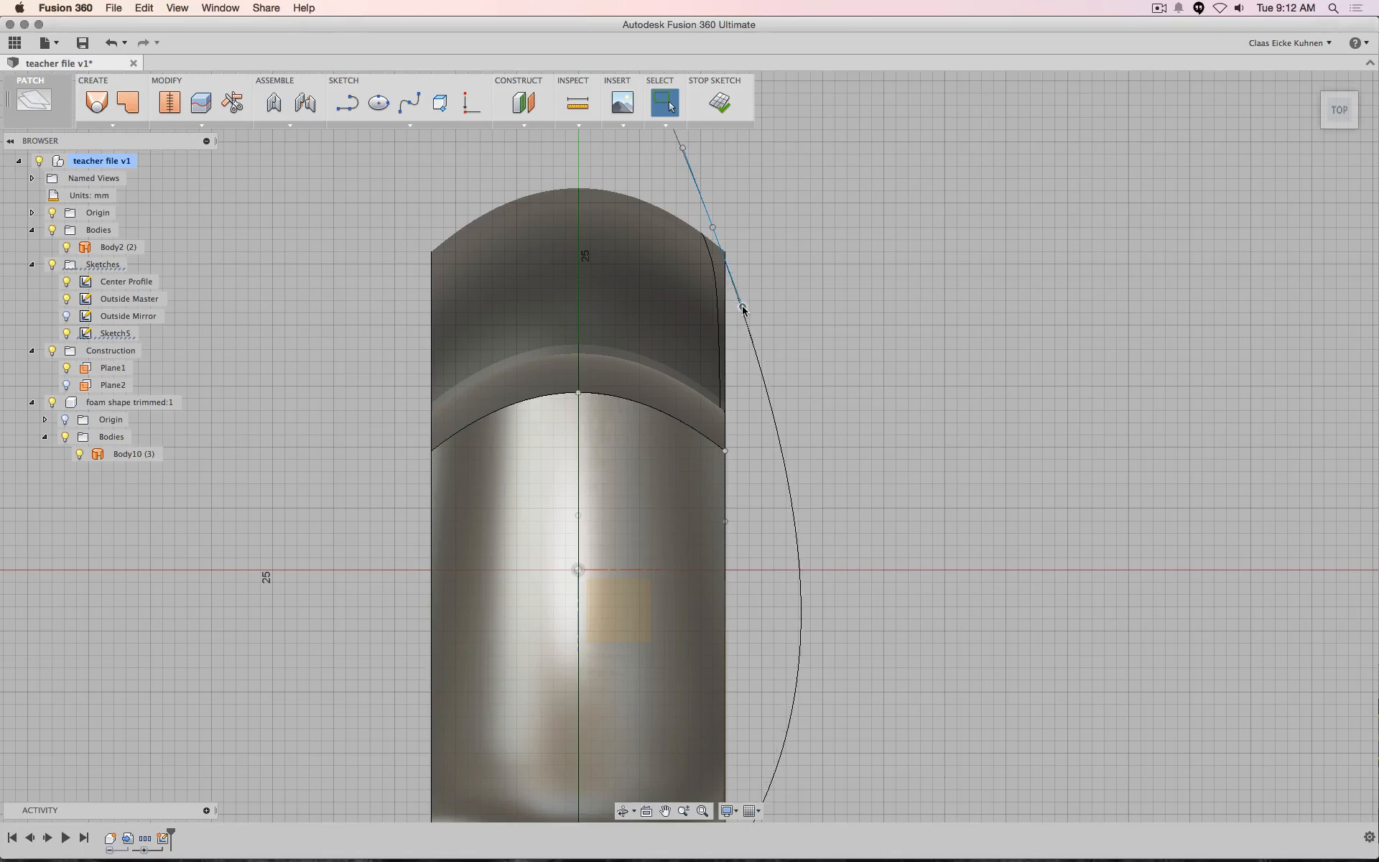
pyautogui.moveTo(743, 309); pyautogui.dragTo(733, 243)
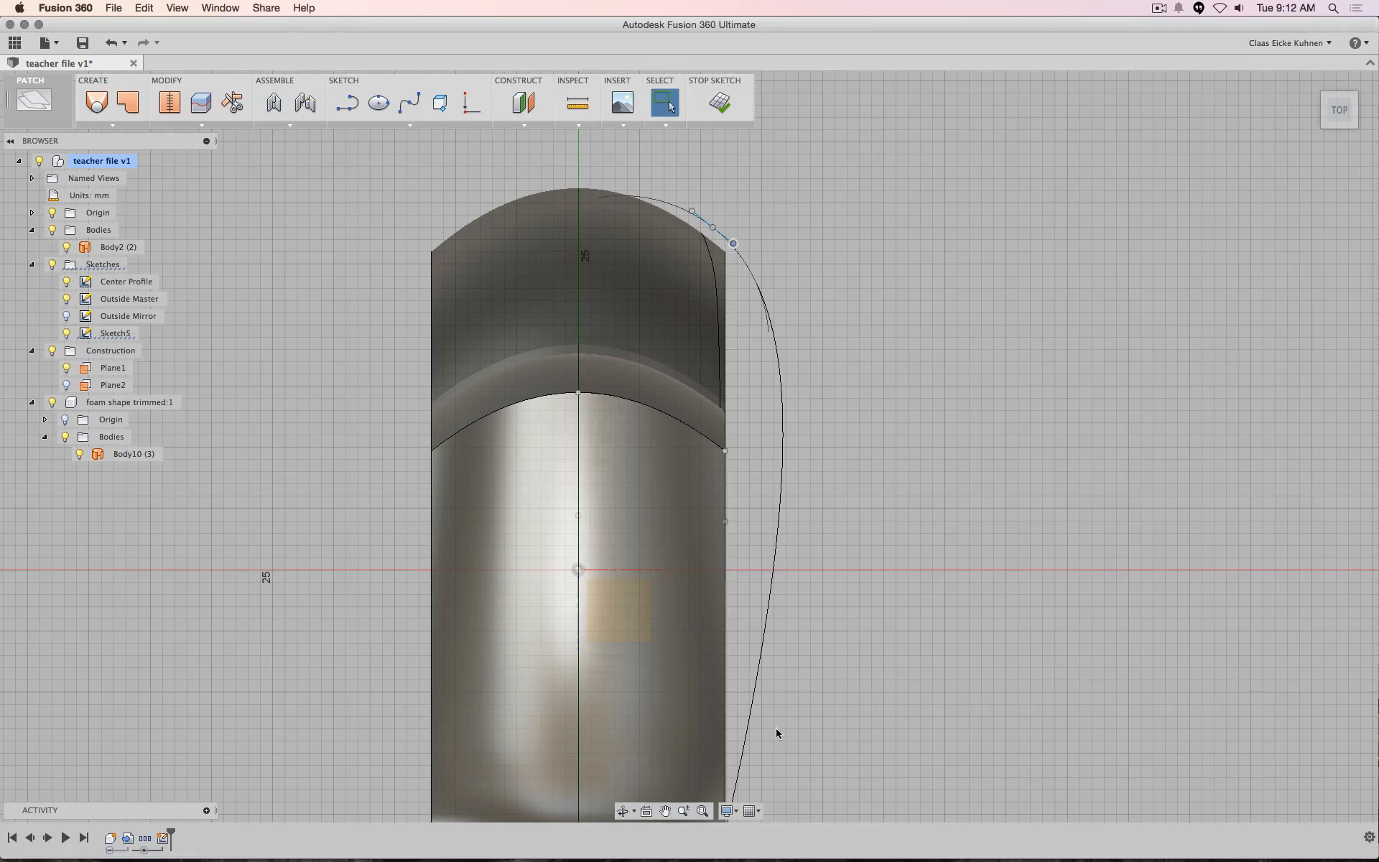
pyautogui.click(755, 811)
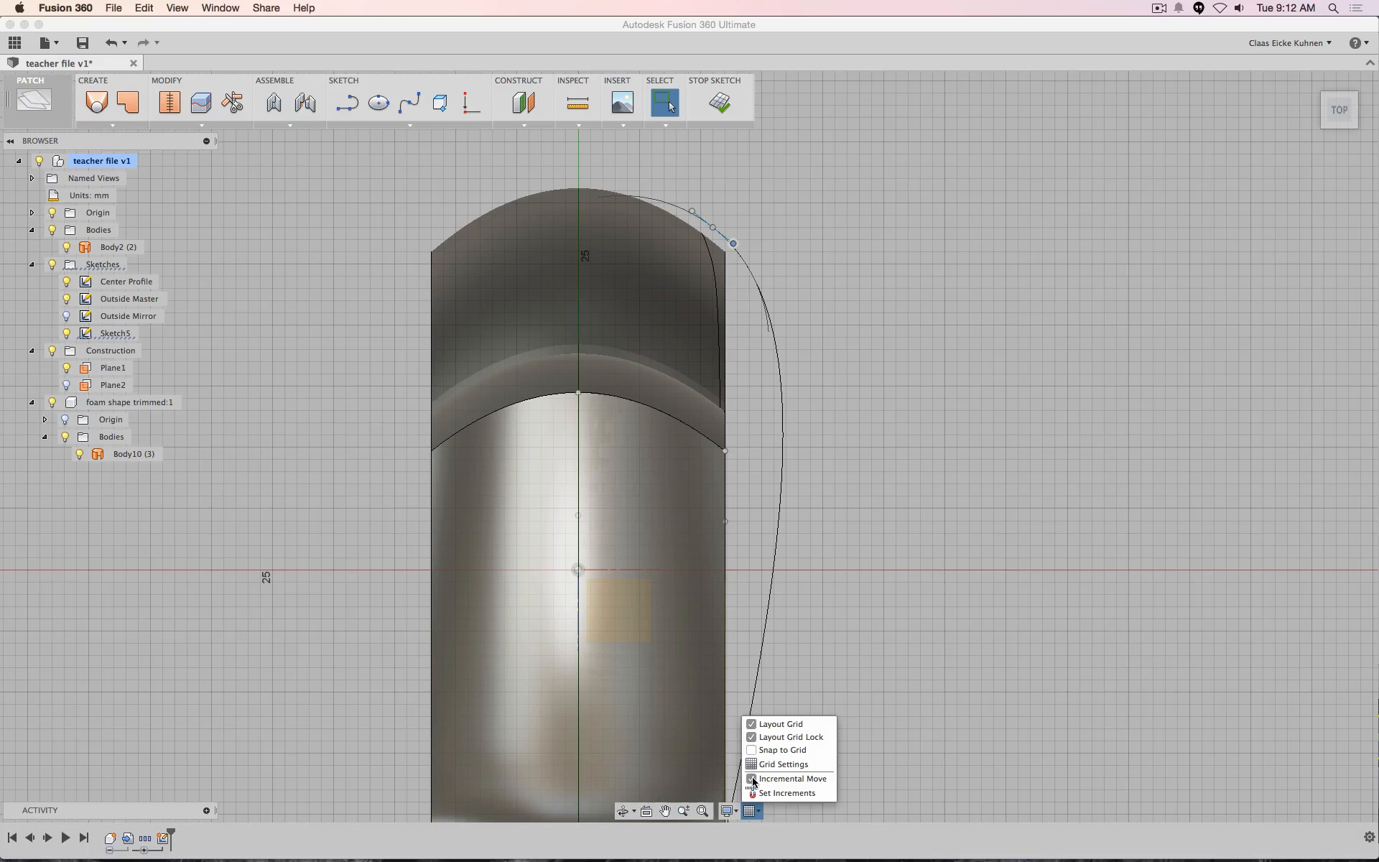
pyautogui.click(750, 764)
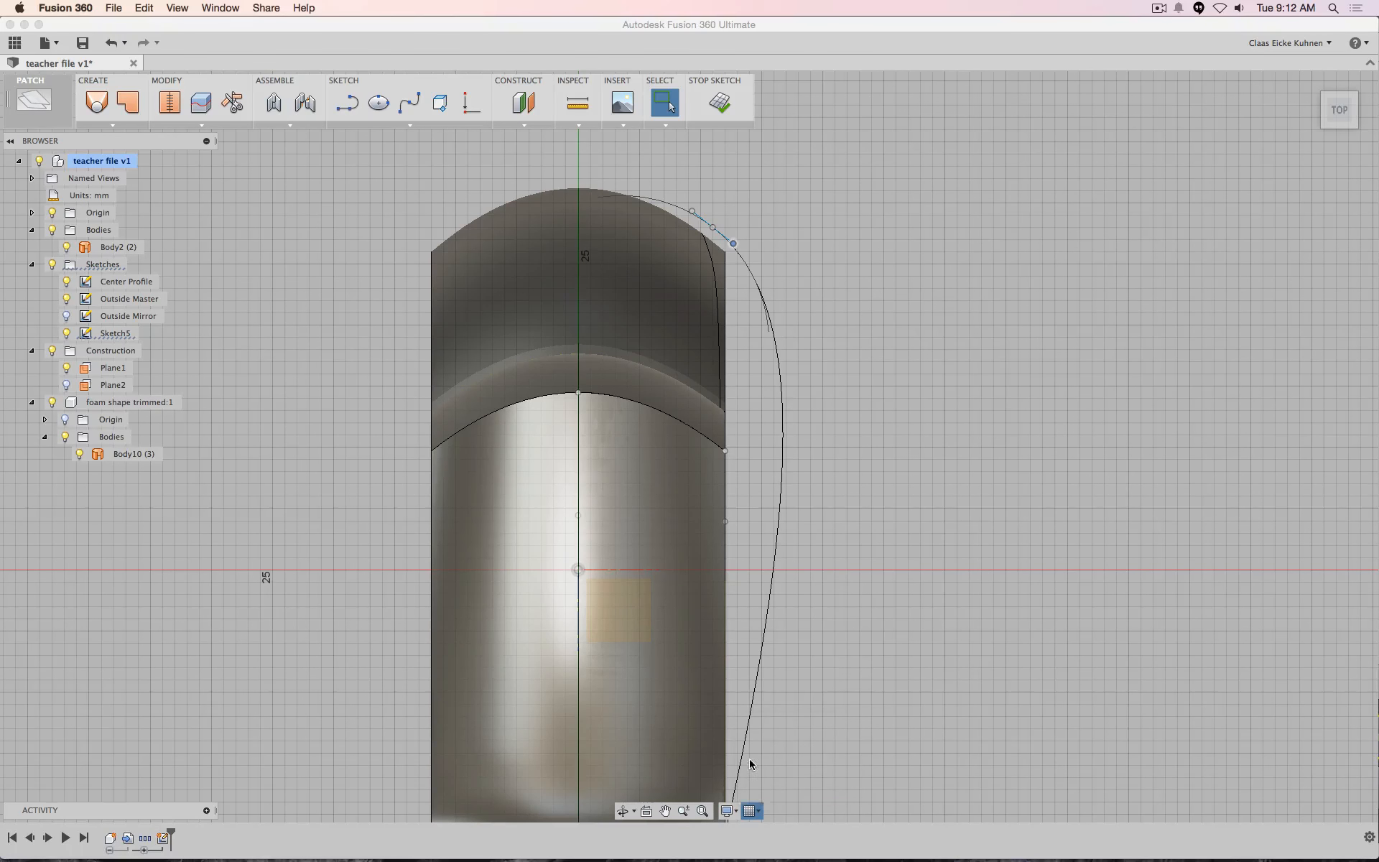
pyautogui.click(1110, 312)
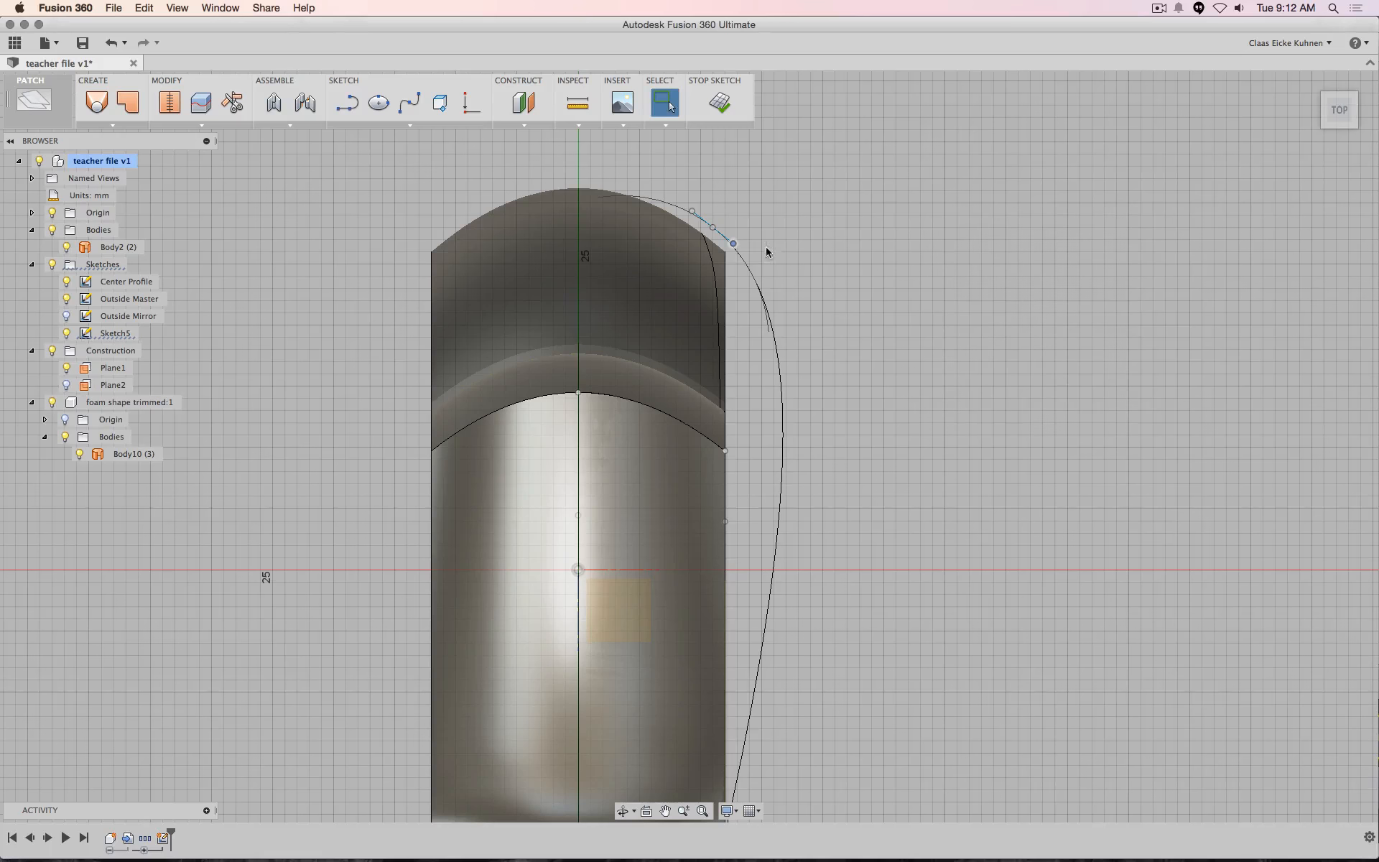
# Steepen the rear tangent handle for a slight outward bulge, and lengthen the front handle parallel to the body's side
pyautogui.moveTo(737, 248); pyautogui.dragTo(706, 201)
pyautogui.scroll(-2, 808, 460)
pyautogui.moveTo(807, 460); pyautogui.dragTo(794, 232, button='middle')
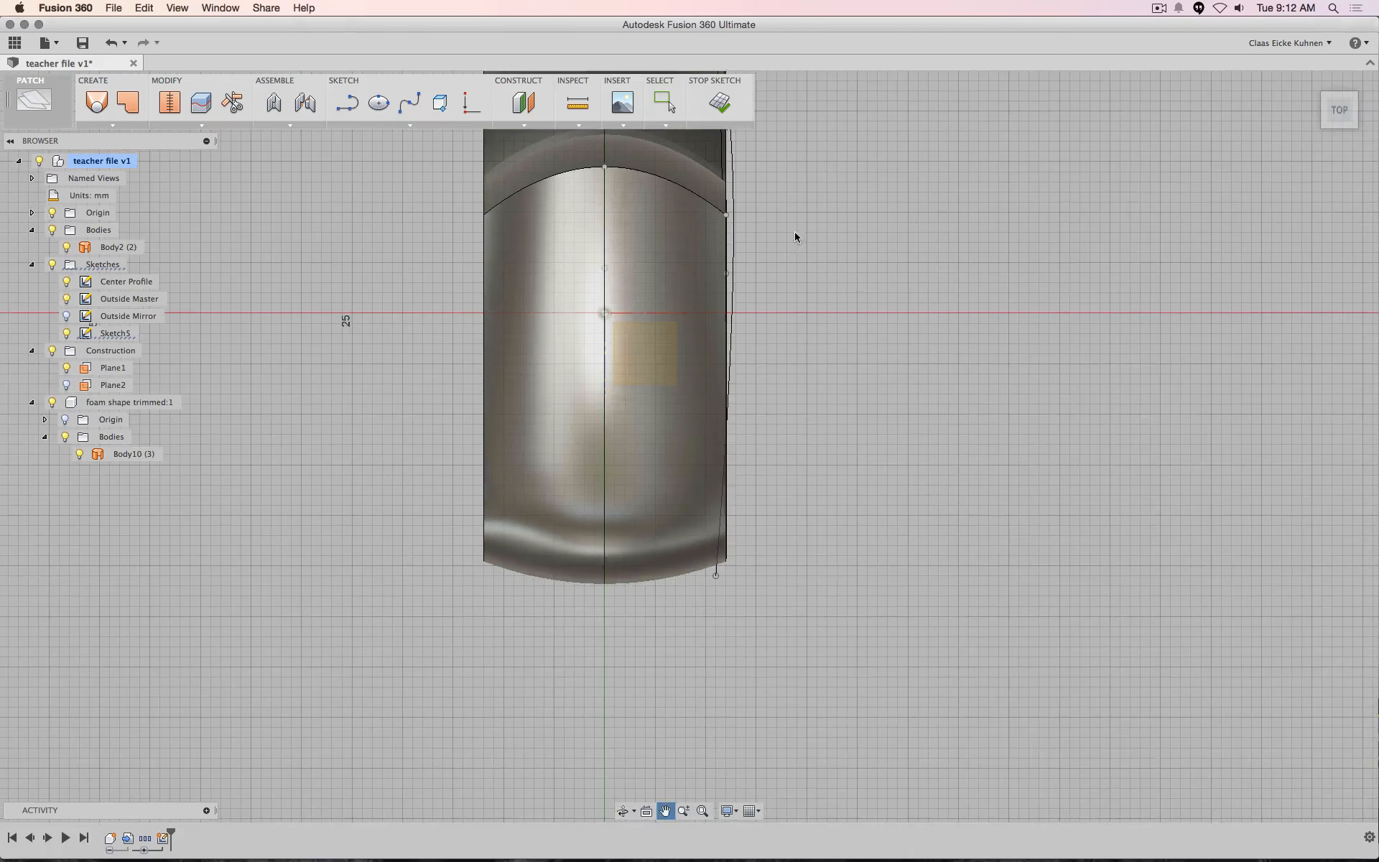
pyautogui.click(716, 576)
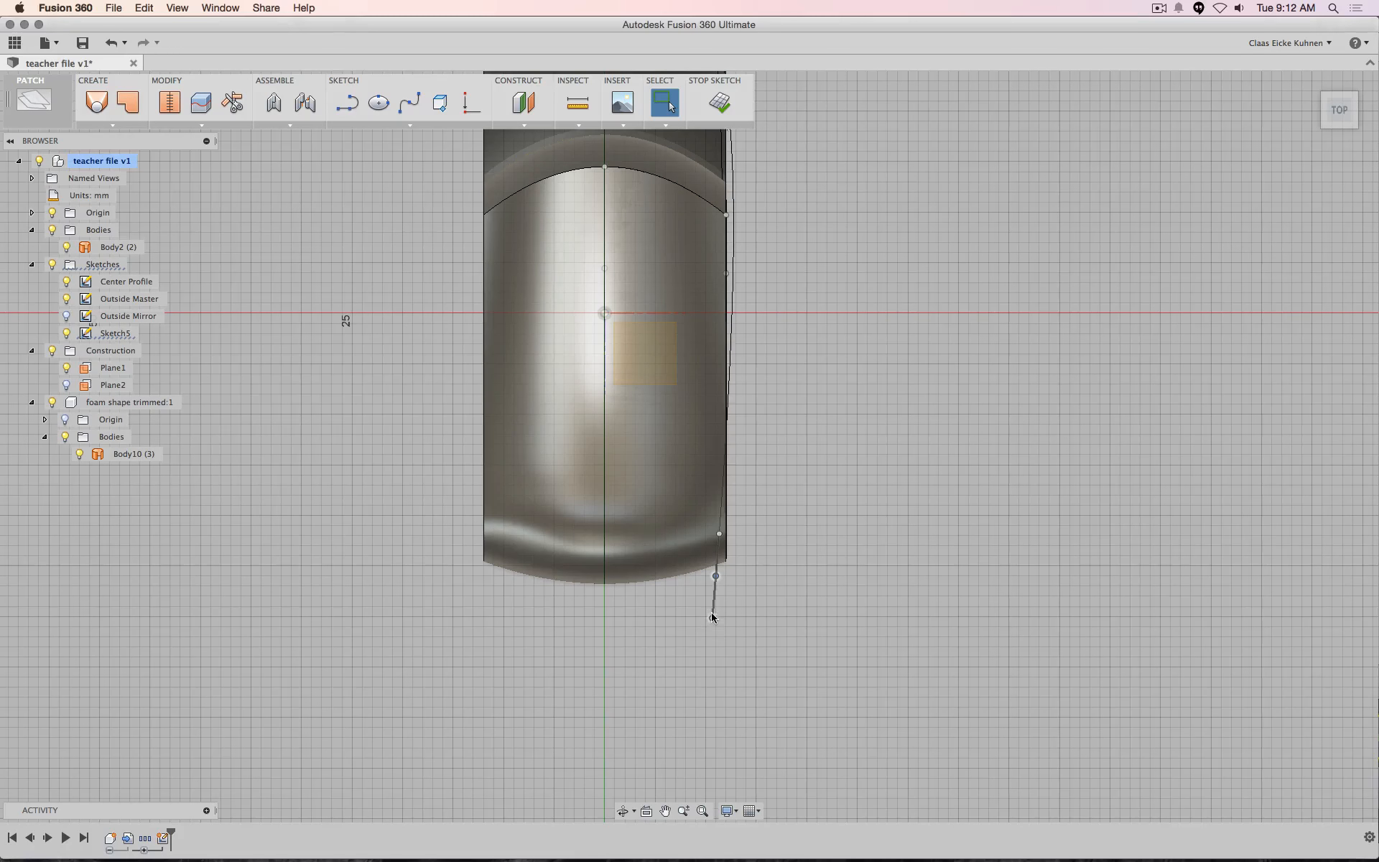
pyautogui.moveTo(713, 618); pyautogui.dragTo(712, 630)
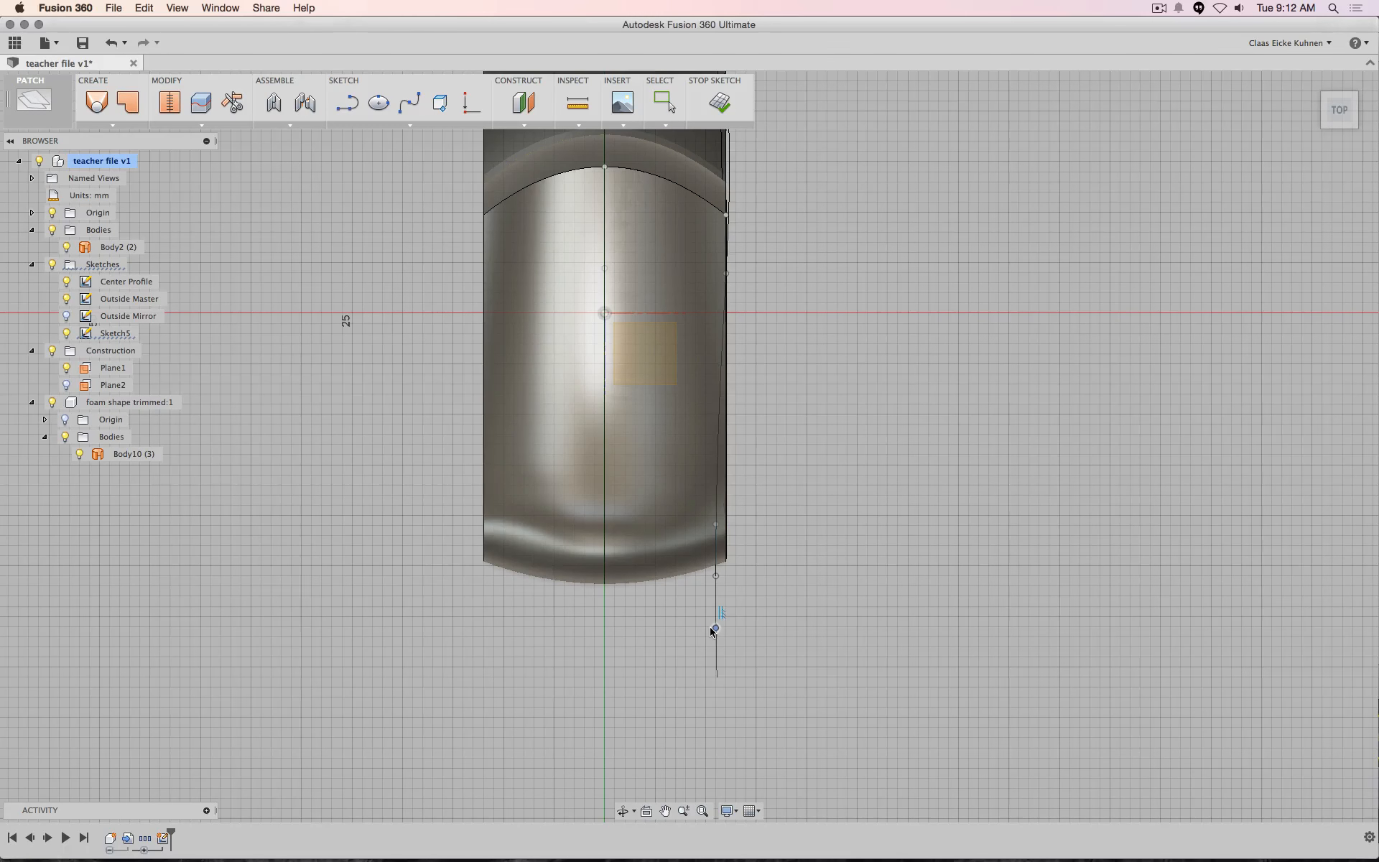
# Move the end point of the rear tangent handle by 0.36 mm in X and 0.315 mm in Y
pyautogui.scroll(-3, 720, 615)
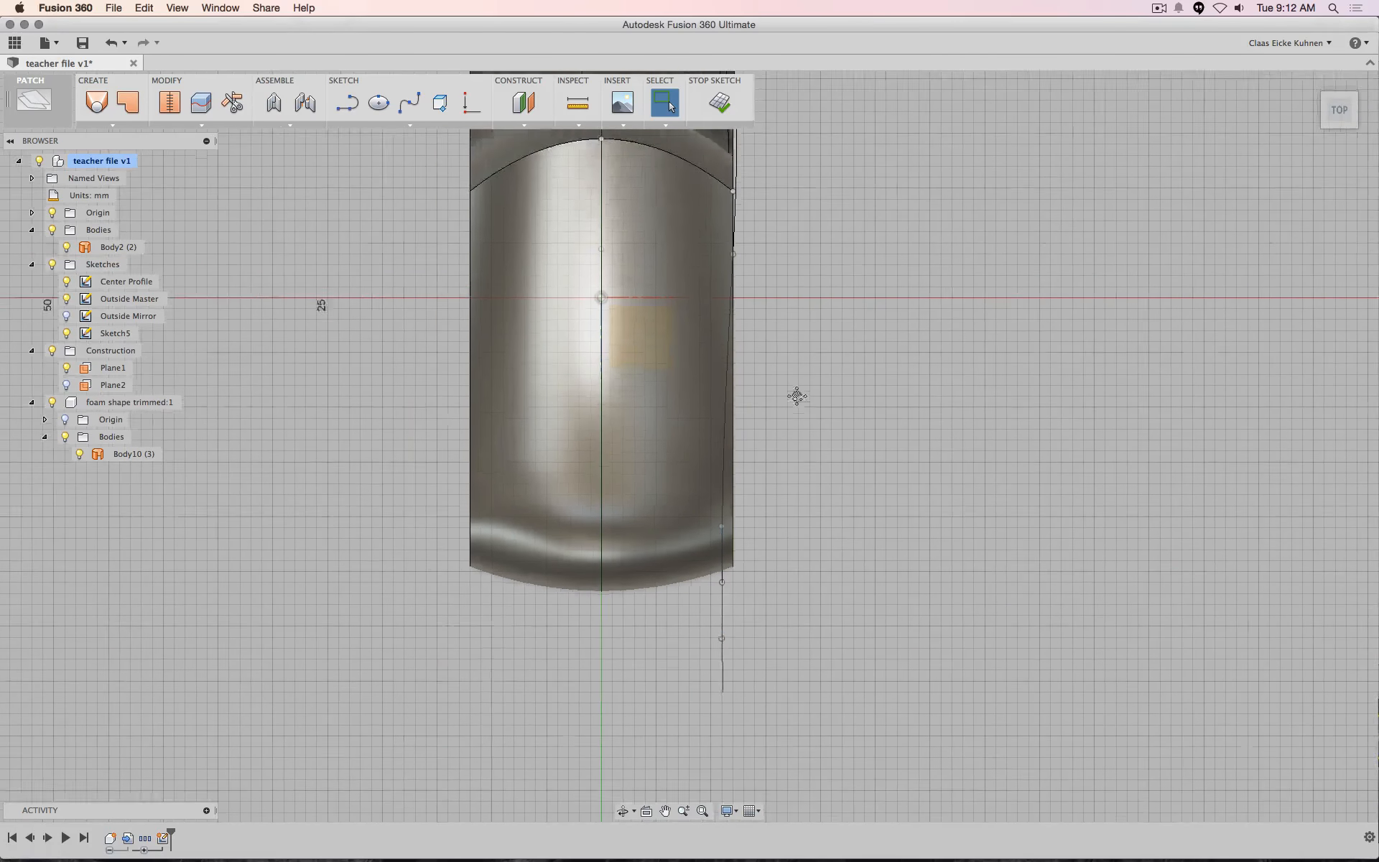
pyautogui.moveTo(799, 157); pyautogui.dragTo(797, 394, button='middle')
pyautogui.scroll(5, 757, 424)
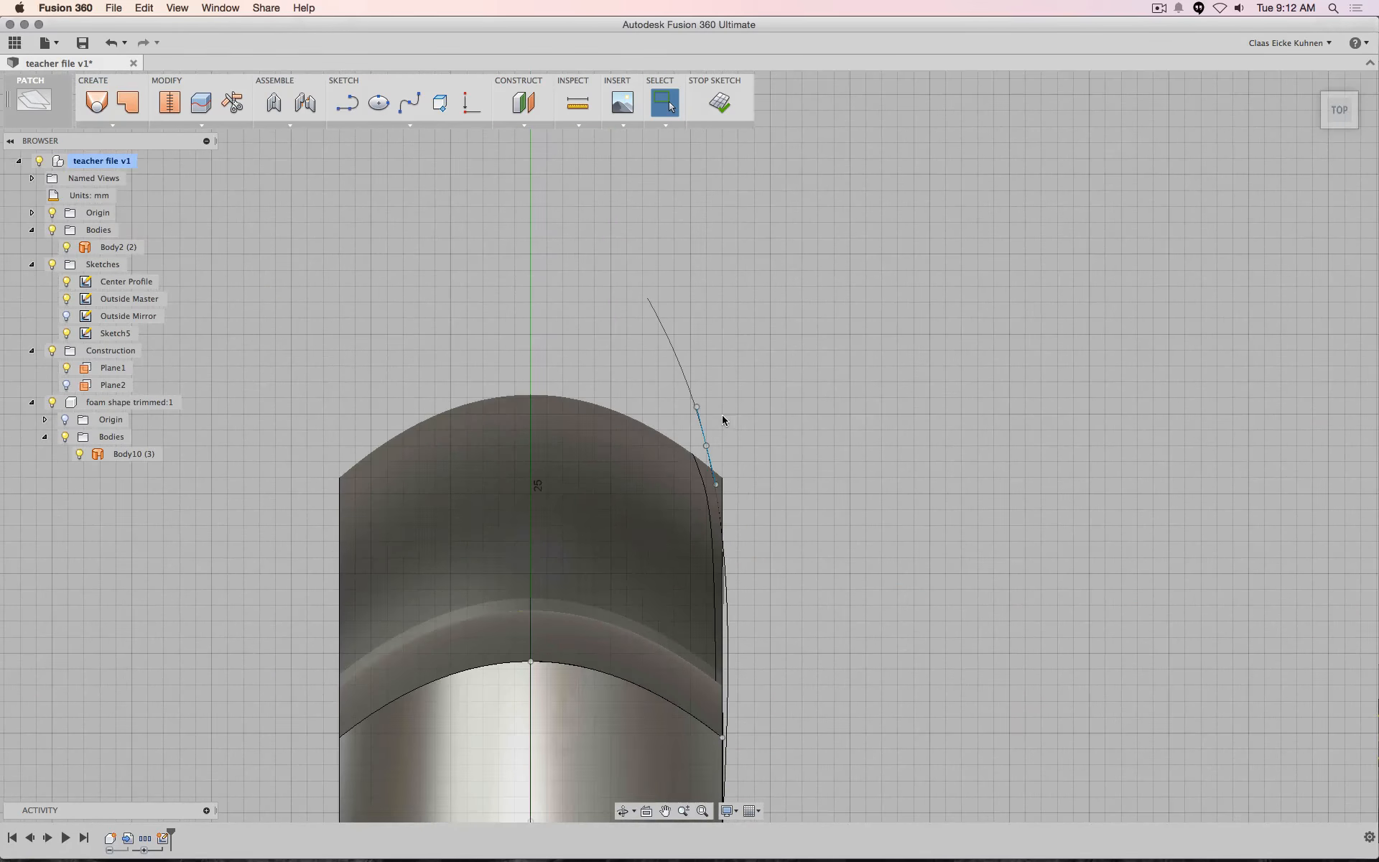
pyautogui.rightClick(697, 408)
pyautogui.click(648, 429)
pyautogui.moveTo(703, 403); pyautogui.dragTo(717, 387)
# Nudge the end point of the front tangent handle so the spline's front end tapers slightly inward
pyautogui.scroll(-1, 792, 514)
pyautogui.moveTo(792, 514); pyautogui.dragTo(780, 402, button='middle')
pyautogui.scroll(3, 753, 411)
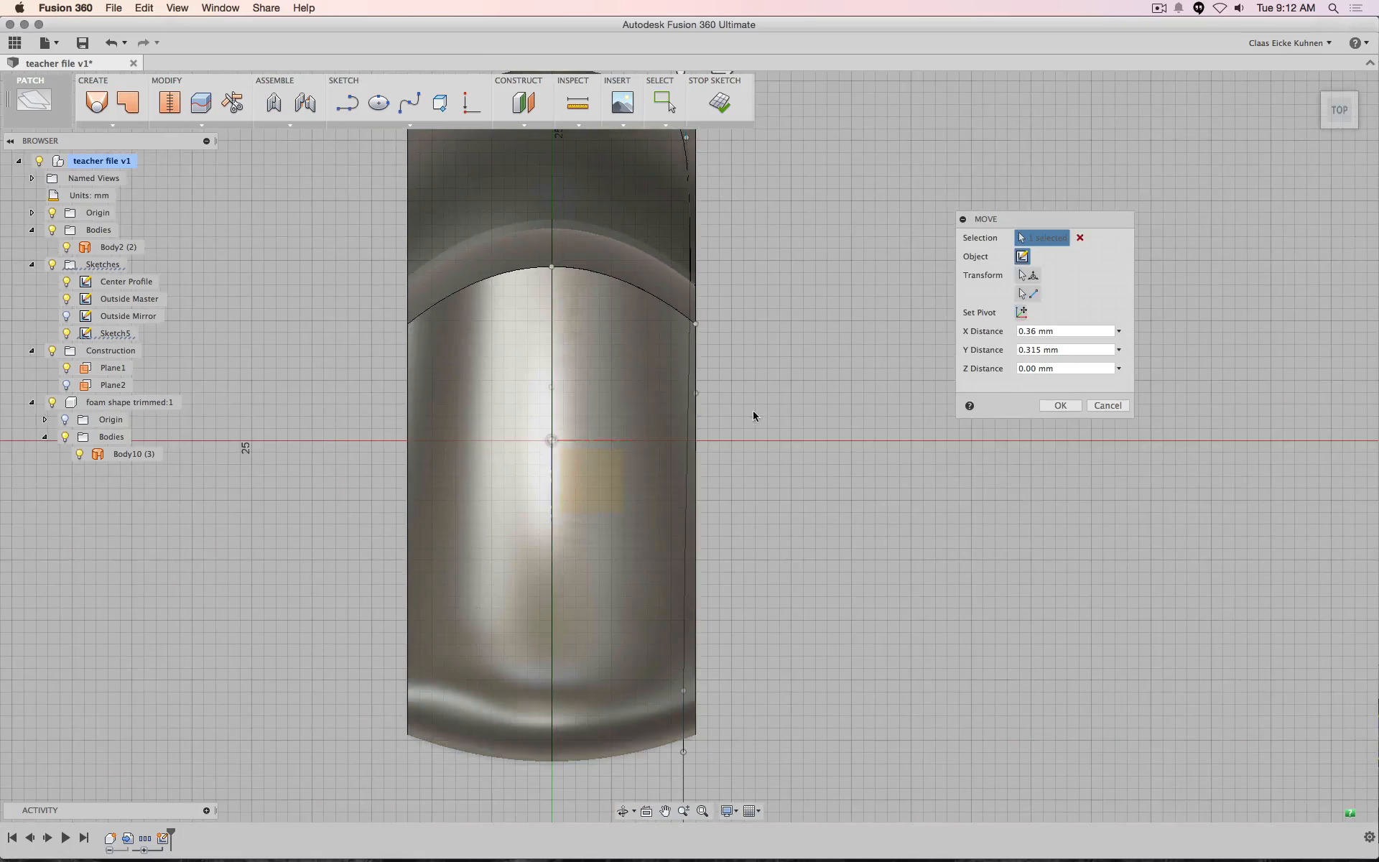
pyautogui.scroll(-5, 748, 529)
pyautogui.scroll(2, 748, 535)
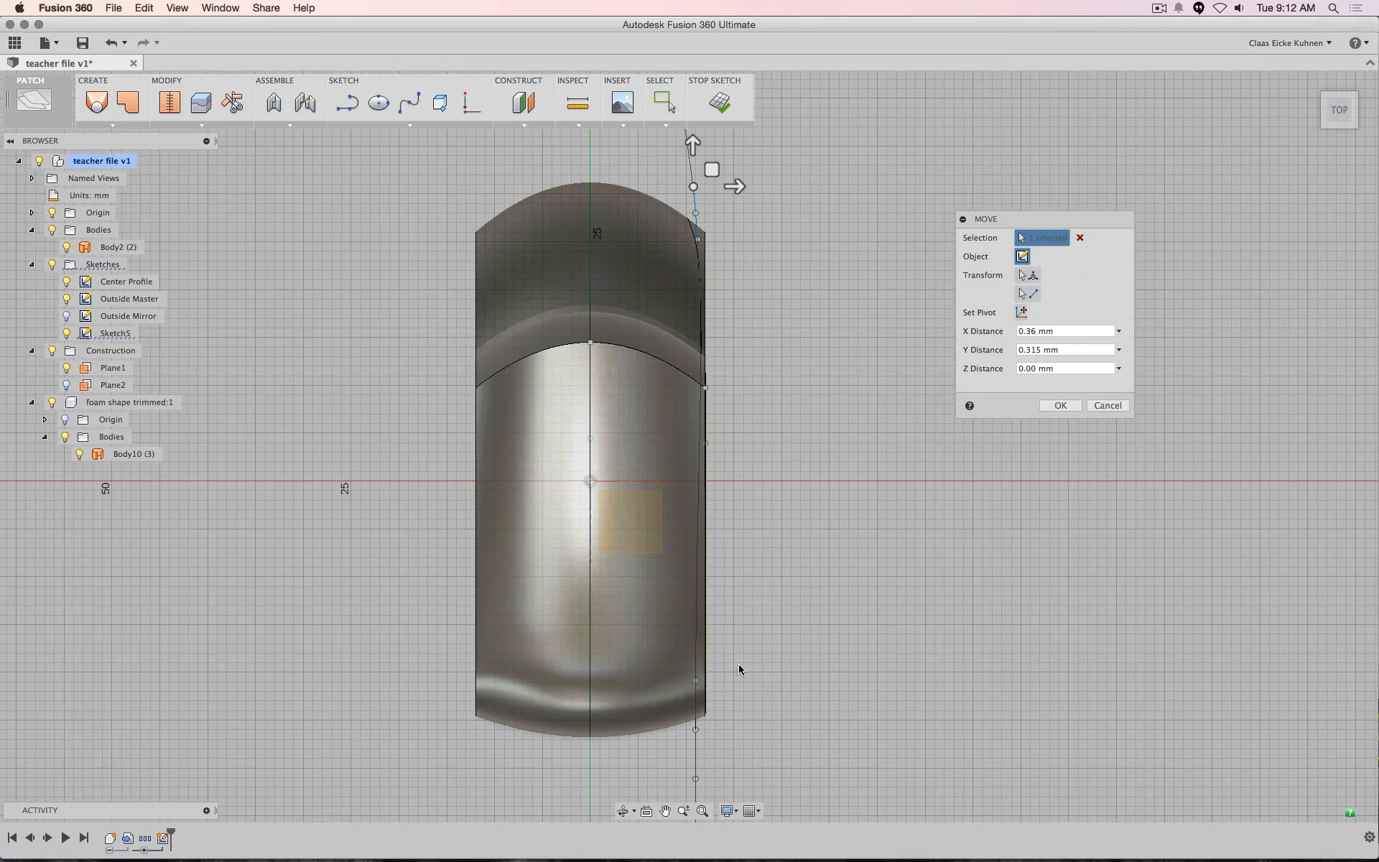
pyautogui.click(696, 779)
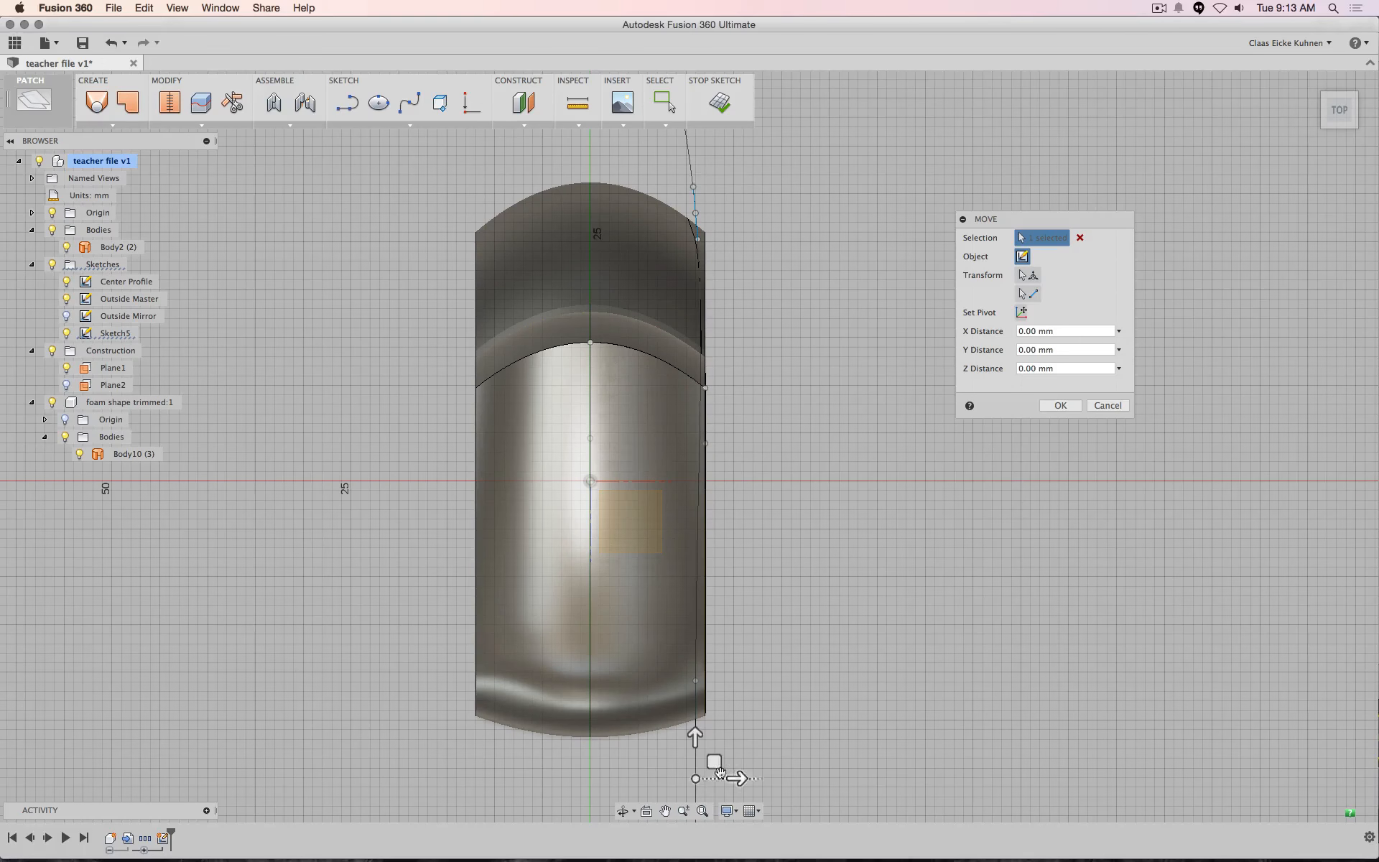
pyautogui.scroll(-3, 770, 606)
pyautogui.moveTo(732, 622); pyautogui.dragTo(731, 616)
pyautogui.click(1072, 406)
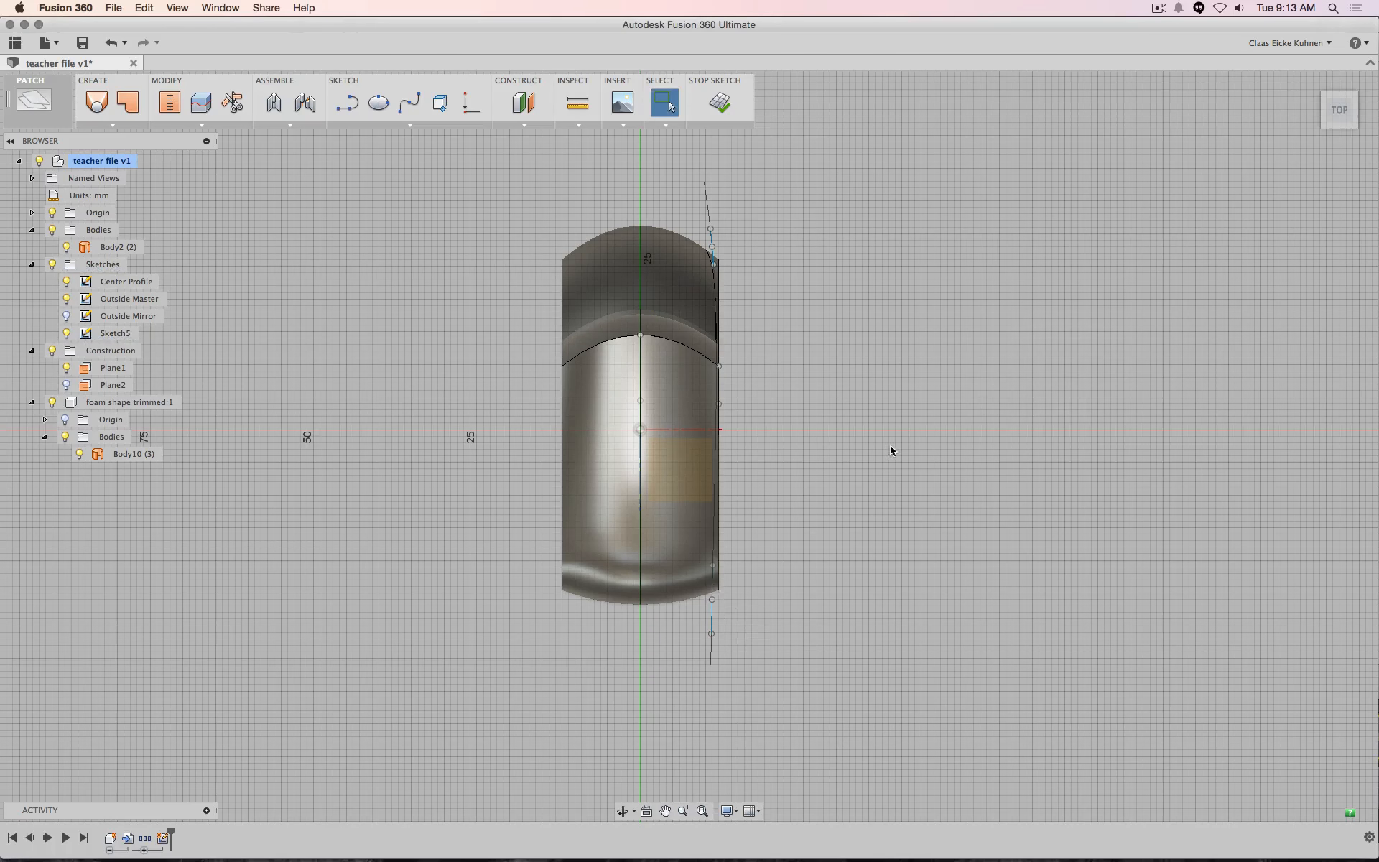
# Place a copy of the side spline 75.745 mm up in Z, at the upper end of the body
pyautogui.click(715, 261)
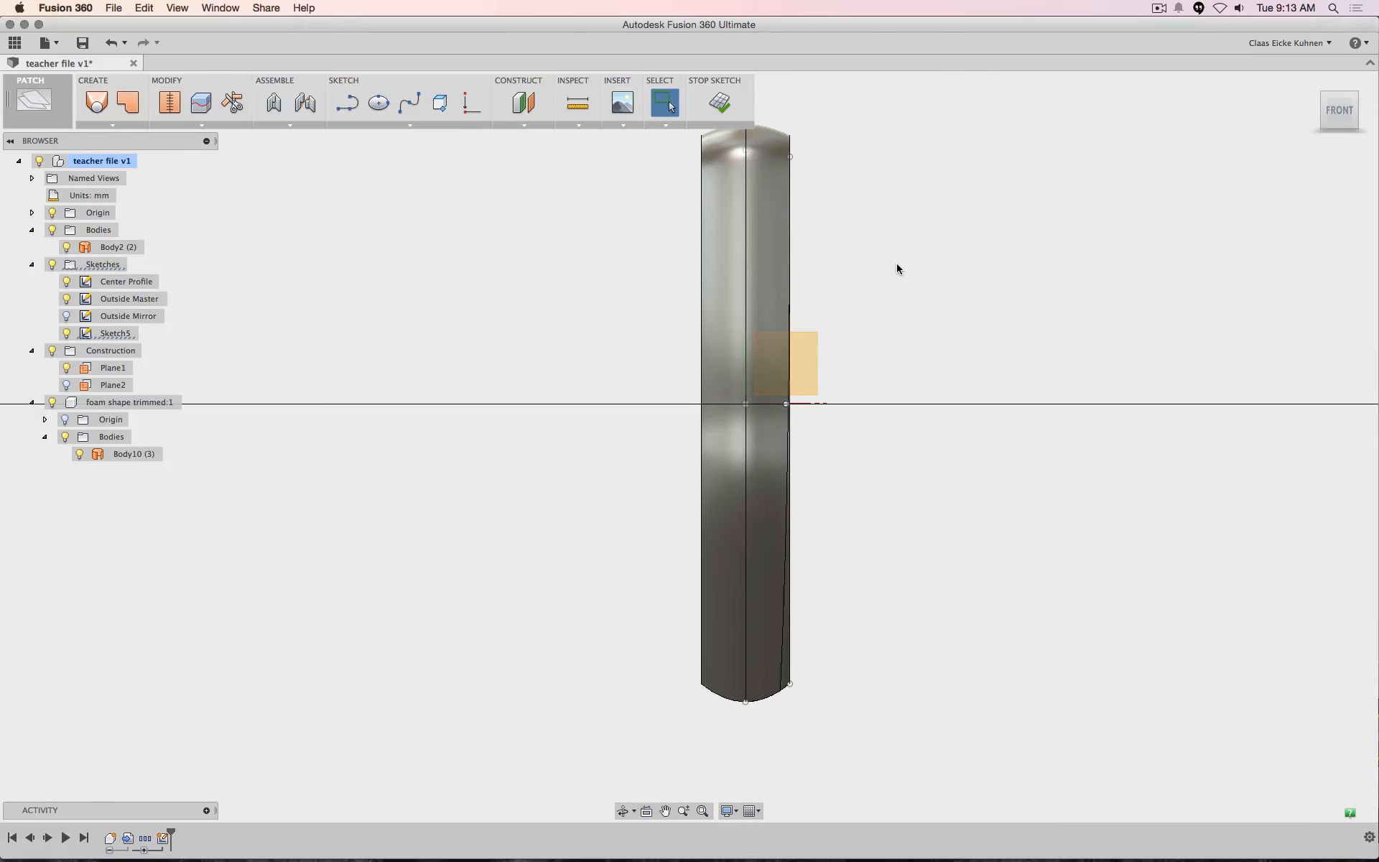
pyautogui.press('m')
pyautogui.moveTo(790, 359)
pyautogui.mouseDown()
pyautogui.moveTo(870, 224)
pyautogui.moveTo(871, 151)
pyautogui.moveTo(875, 175)
pyautogui.mouseUp()
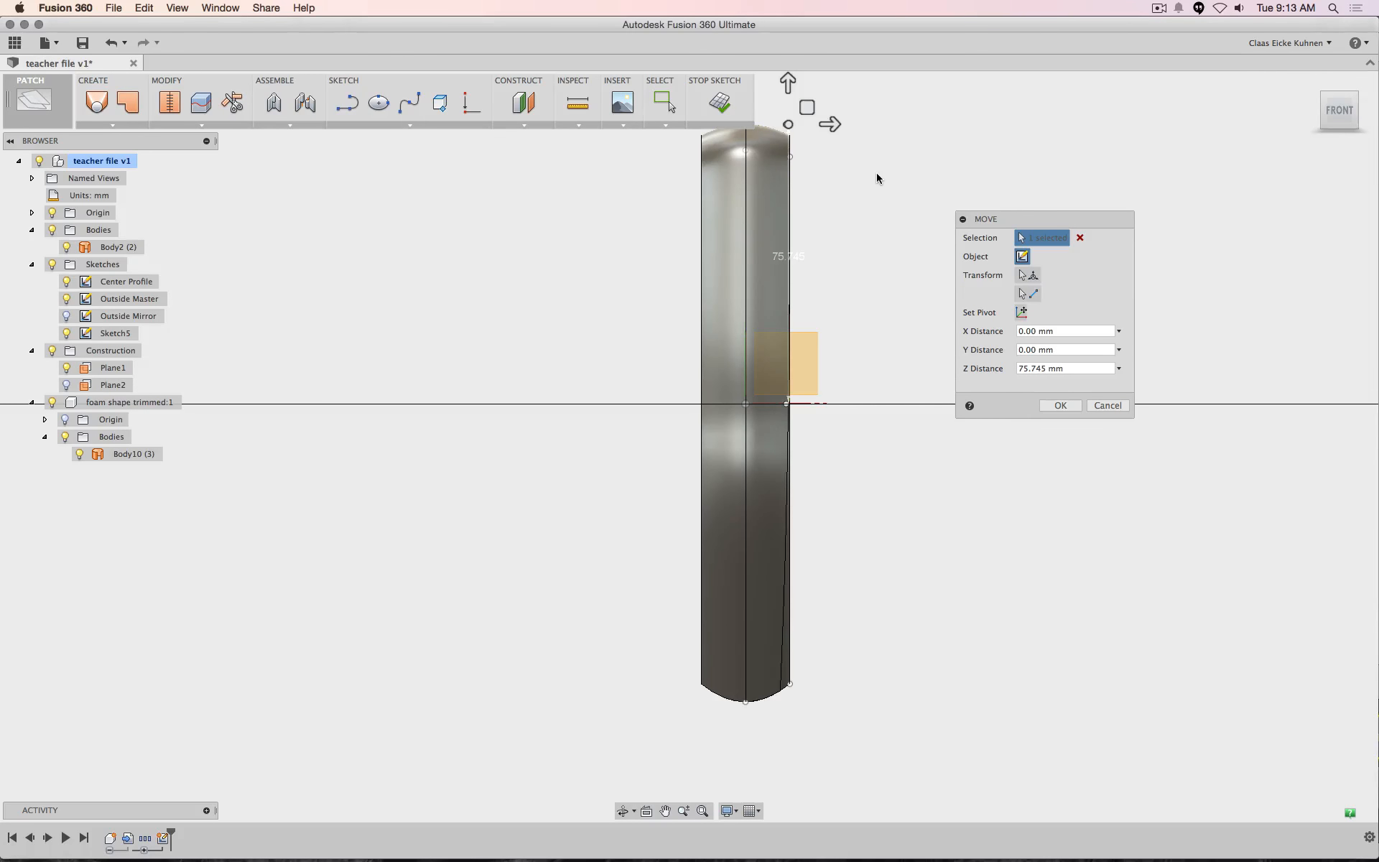
pyautogui.scroll(-3, 868, 190)
pyautogui.moveTo(868, 190); pyautogui.dragTo(869, 316, button='middle')
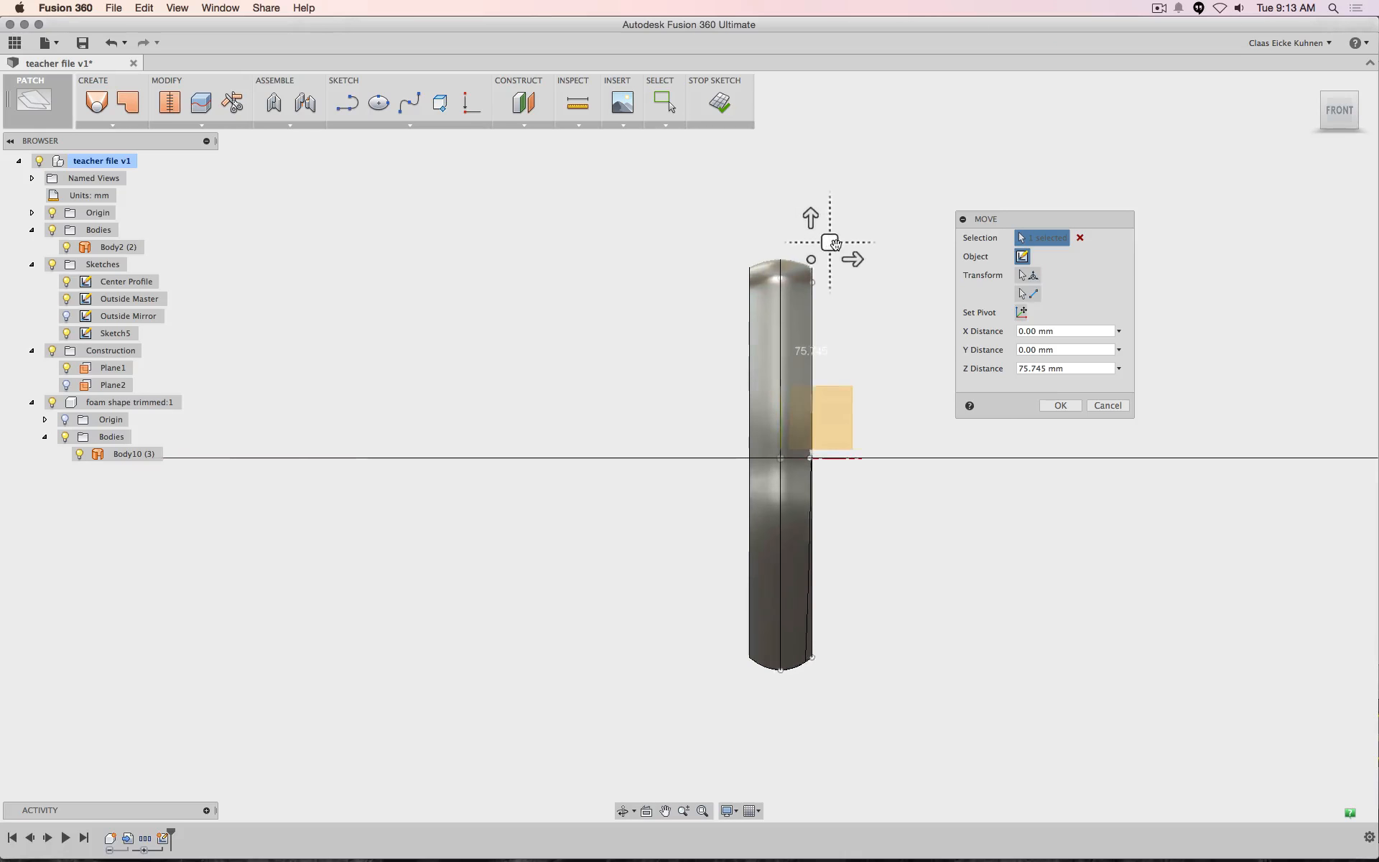
pyautogui.scroll(4, 834, 245)
pyautogui.scroll(-3, 835, 249)
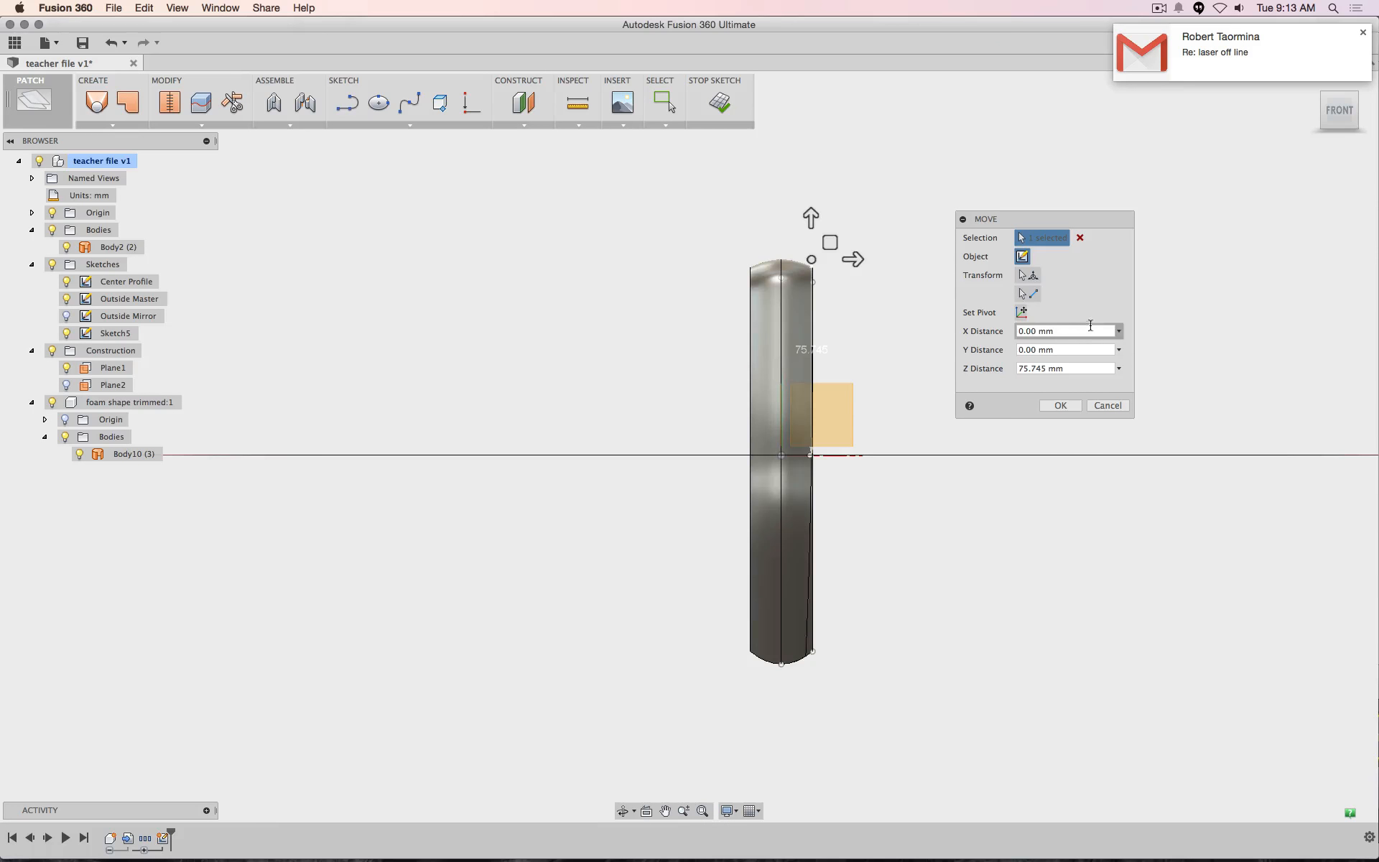
pyautogui.click(1059, 407)
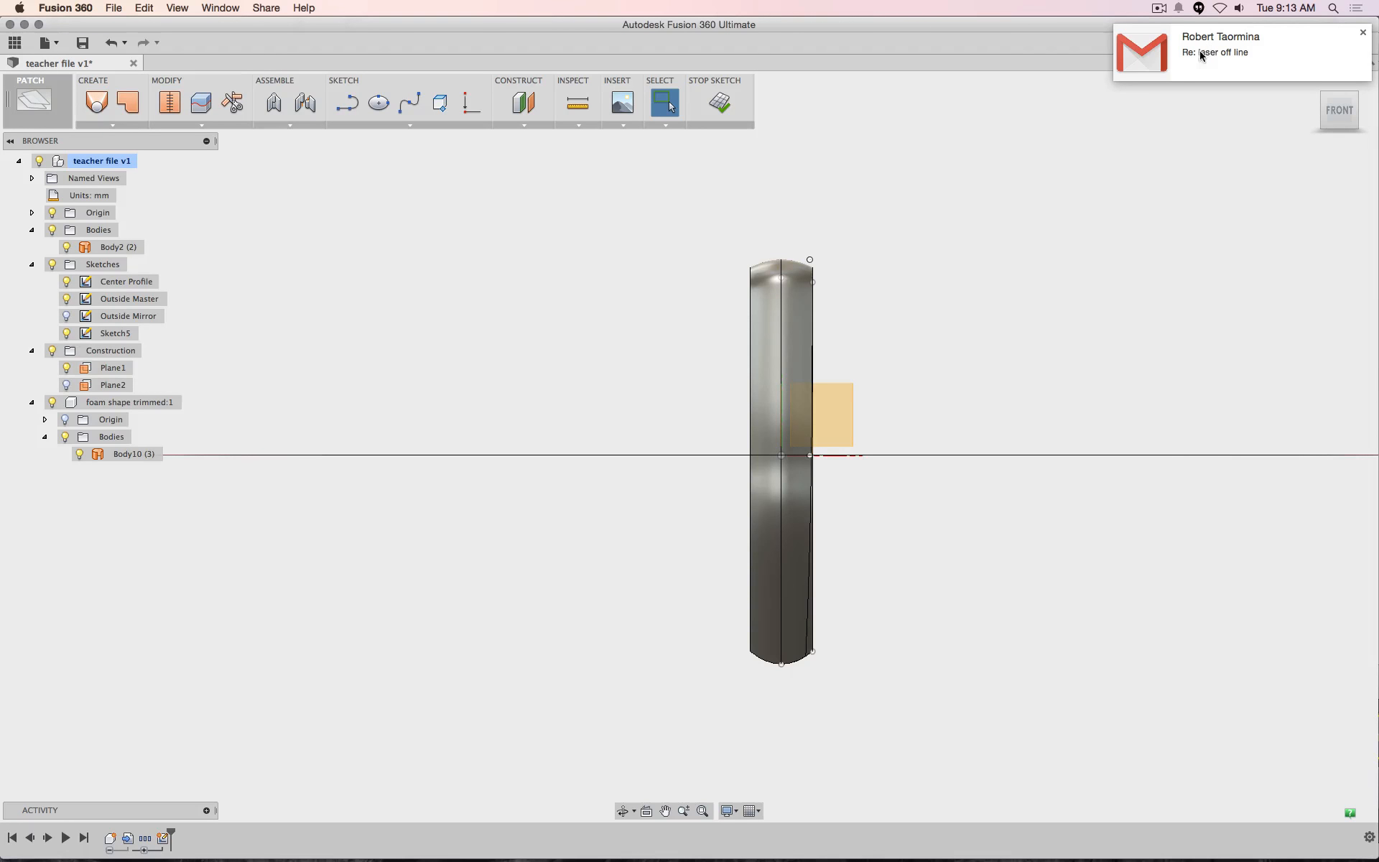
# Move another spline copy 78.664 mm down in Z and inward onto the body's tapered lower end, and finish the sketch
pyautogui.press('m')
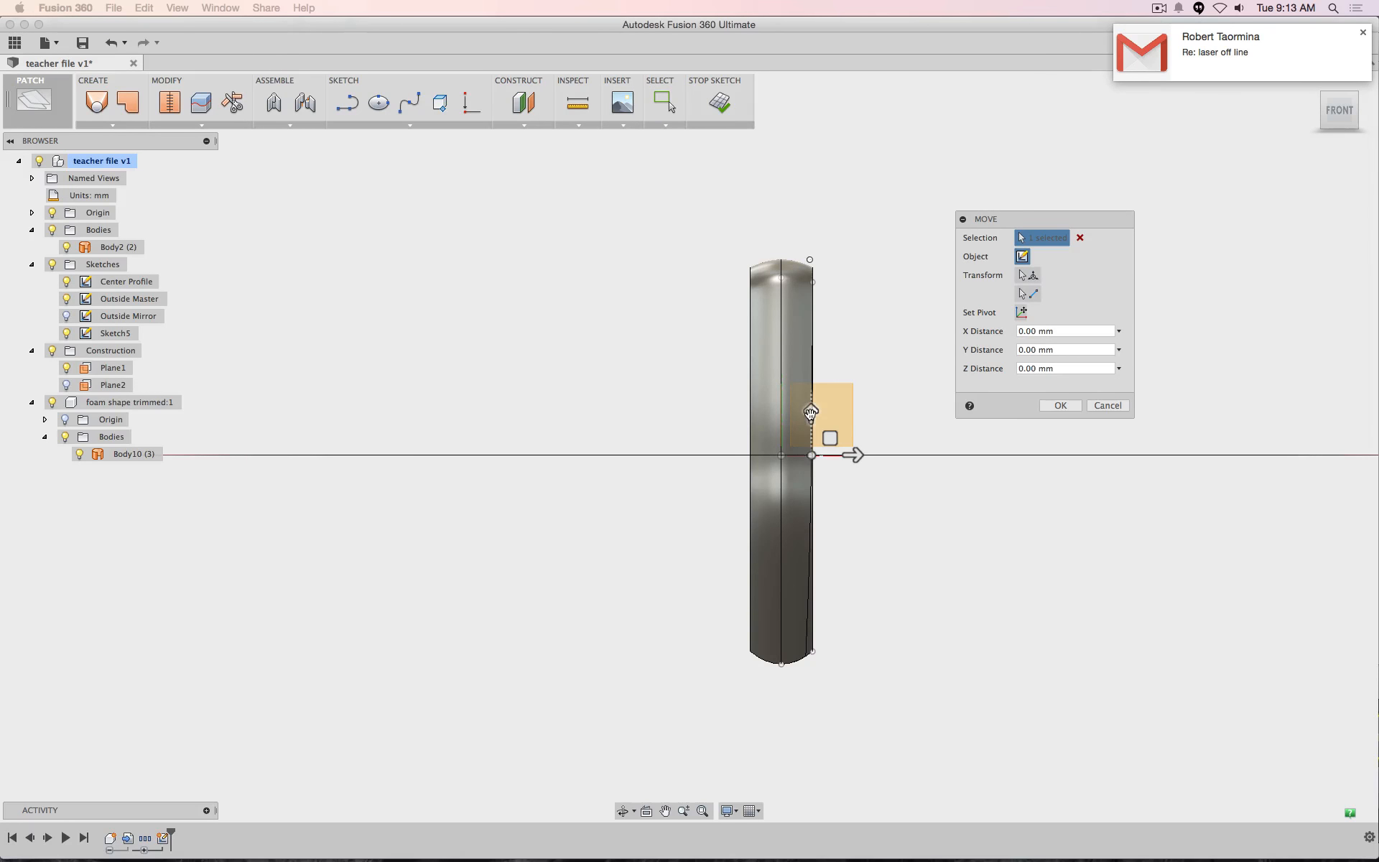
pyautogui.moveTo(810, 411); pyautogui.dragTo(810, 650)
pyautogui.scroll(3, 837, 694)
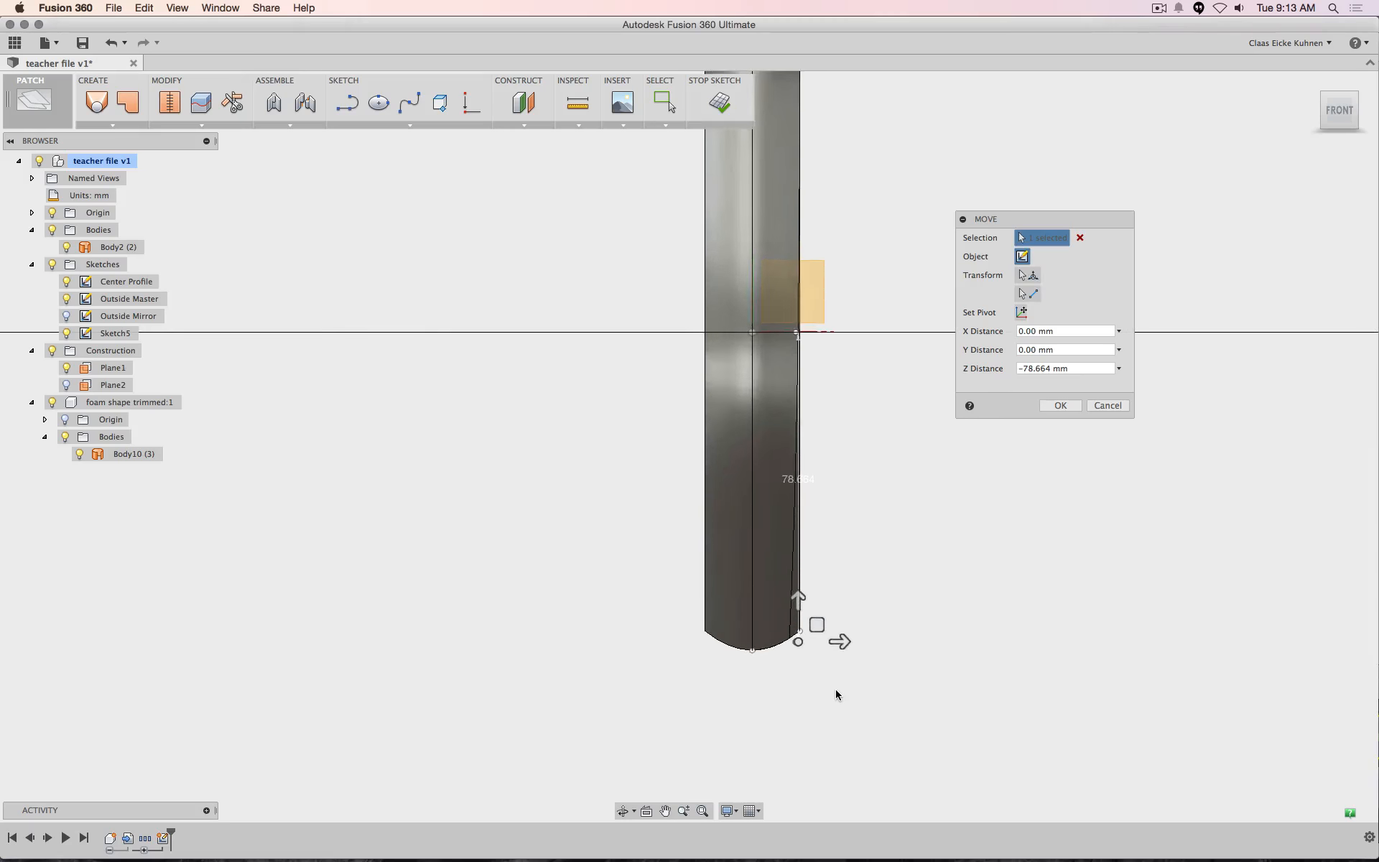
pyautogui.scroll(5, 836, 694)
pyautogui.click(799, 618)
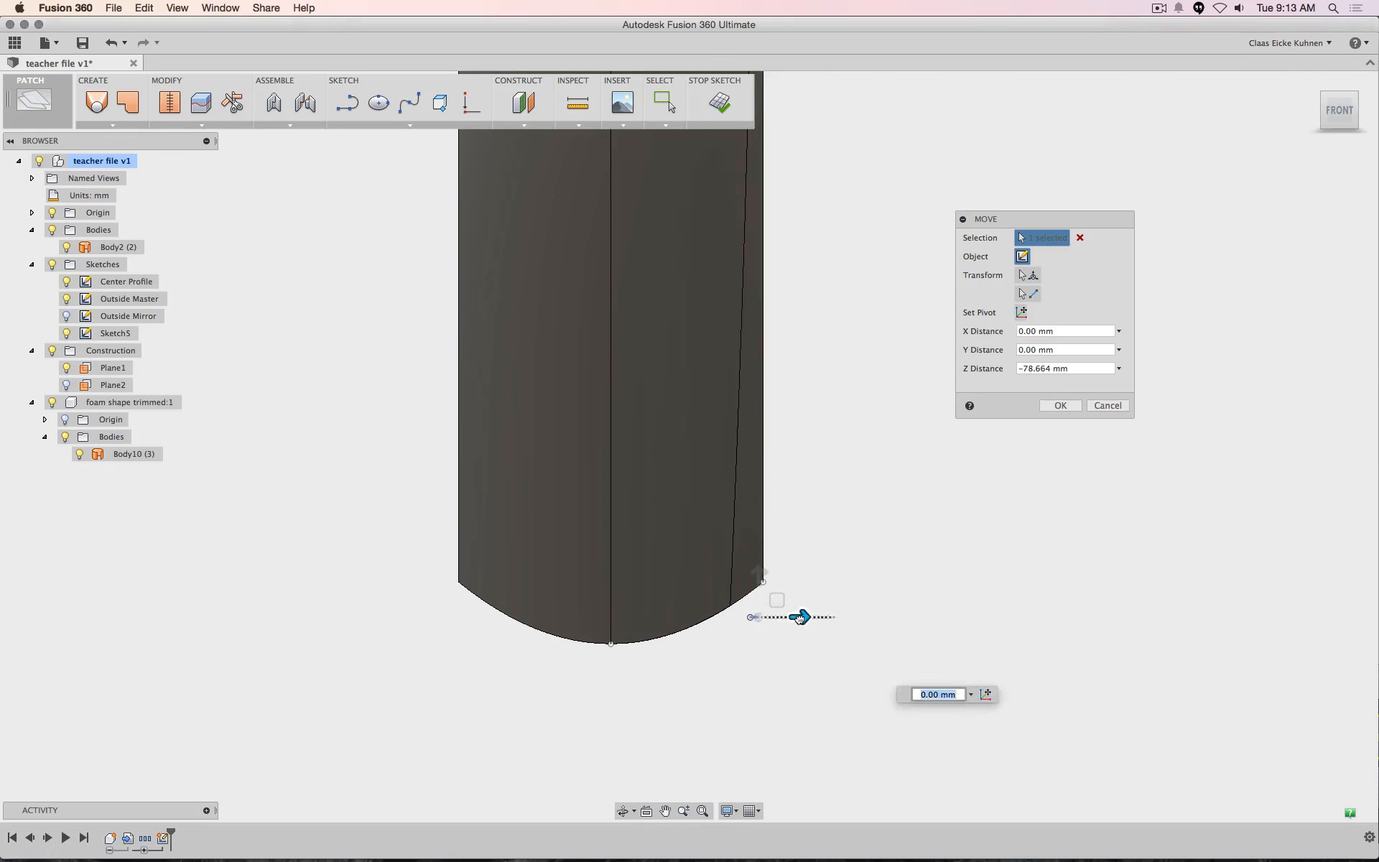
pyautogui.moveTo(800, 618); pyautogui.dragTo(769, 627)
pyautogui.moveTo(727, 577); pyautogui.dragTo(725, 581)
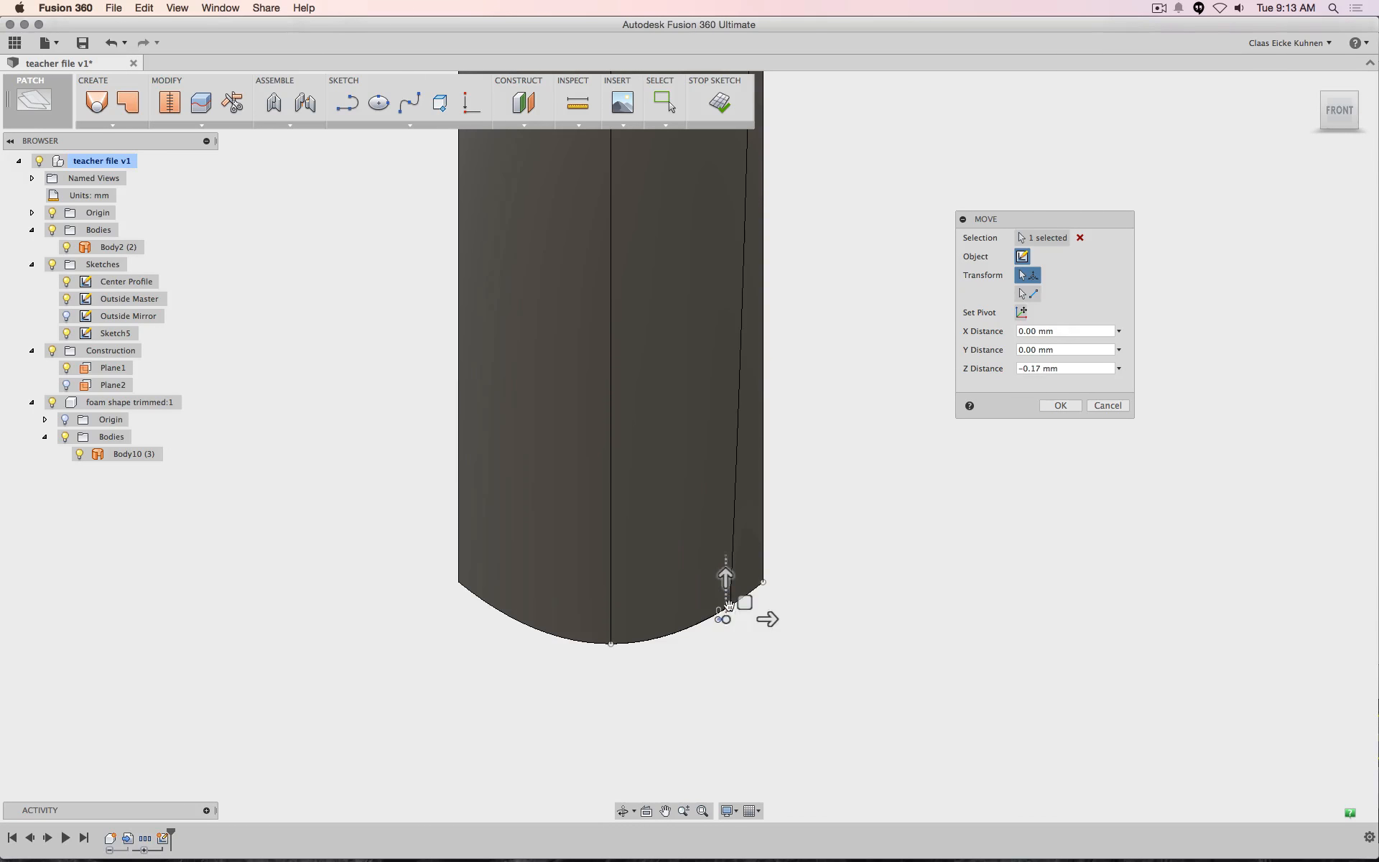
pyautogui.click(1061, 406)
pyautogui.scroll(-5, 908, 334)
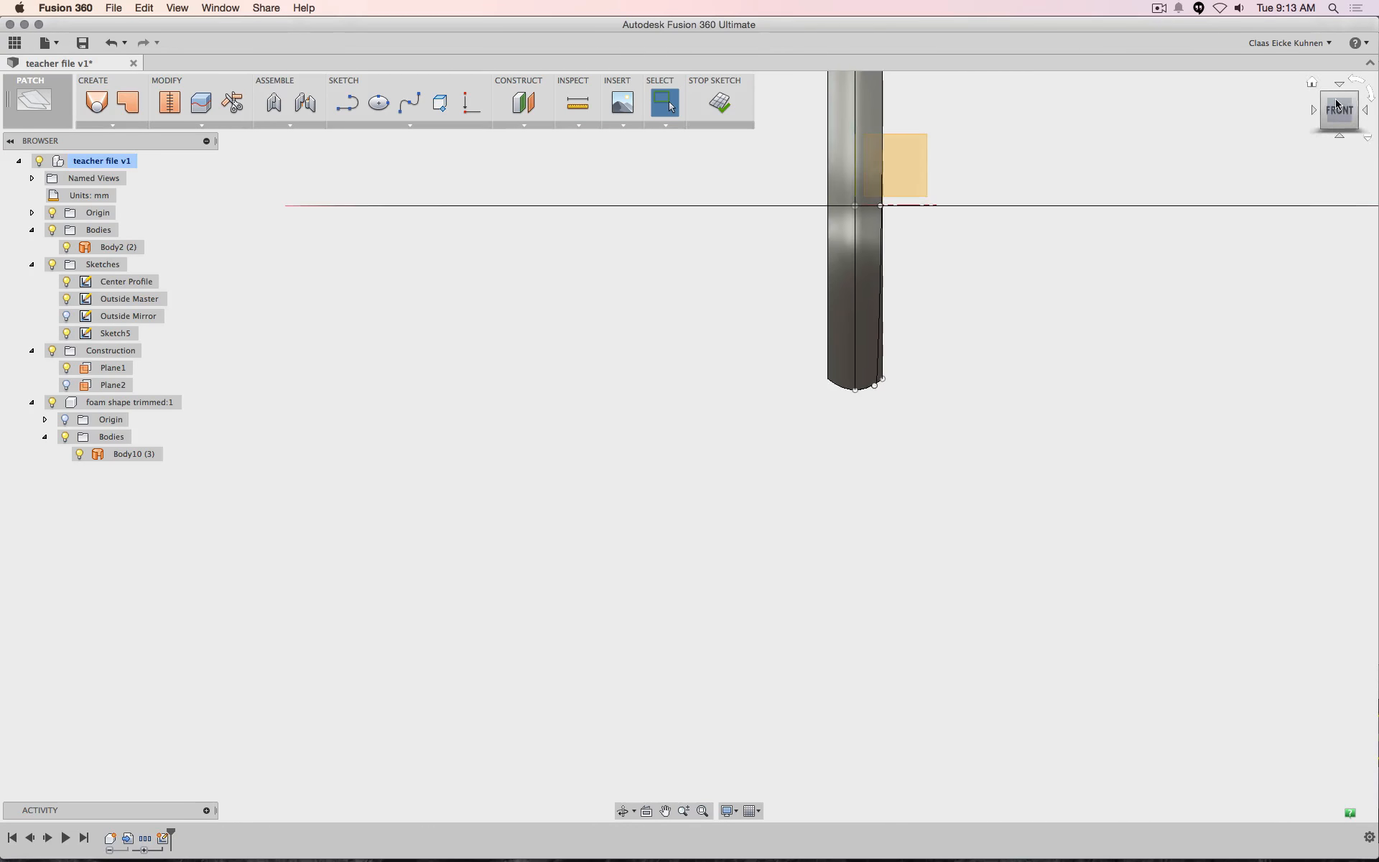
pyautogui.moveTo(1336, 103); pyautogui.dragTo(1290, 155)
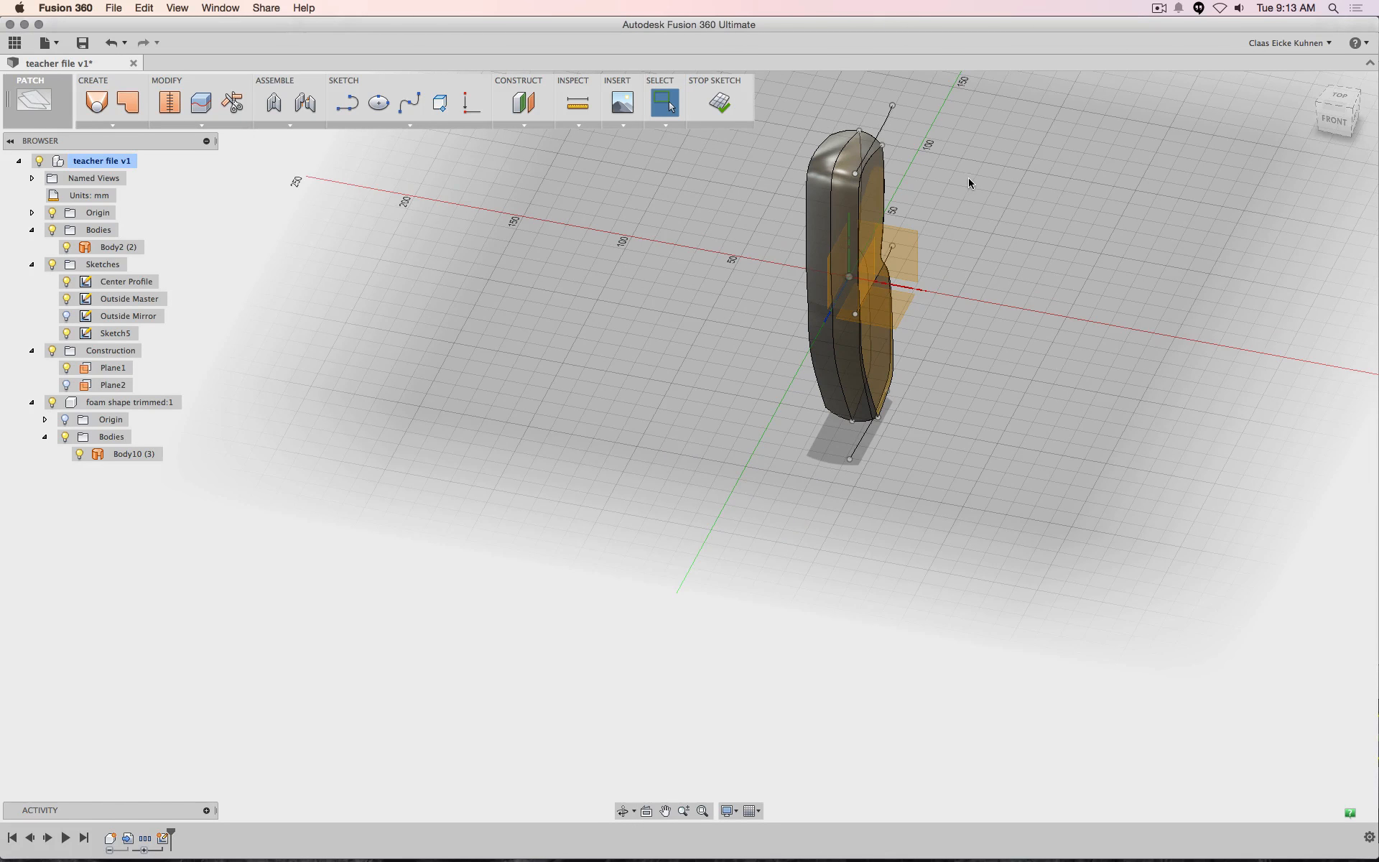
pyautogui.scroll(-5, 968, 182)
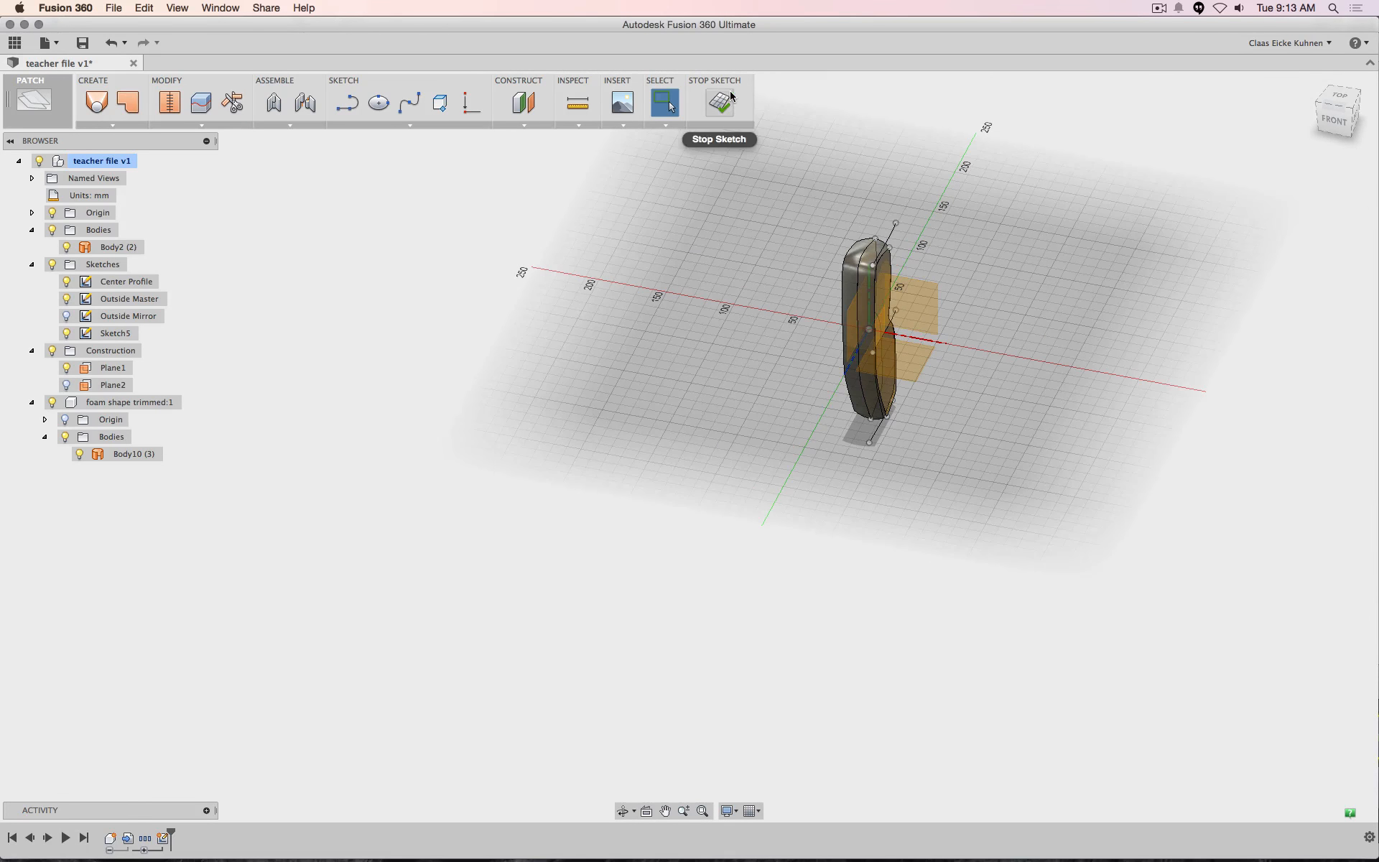
pyautogui.click(730, 95)
# Loft a new surface body through the upper, middle and lower side splines with chain selection on
pyautogui.scroll(5, 973, 208)
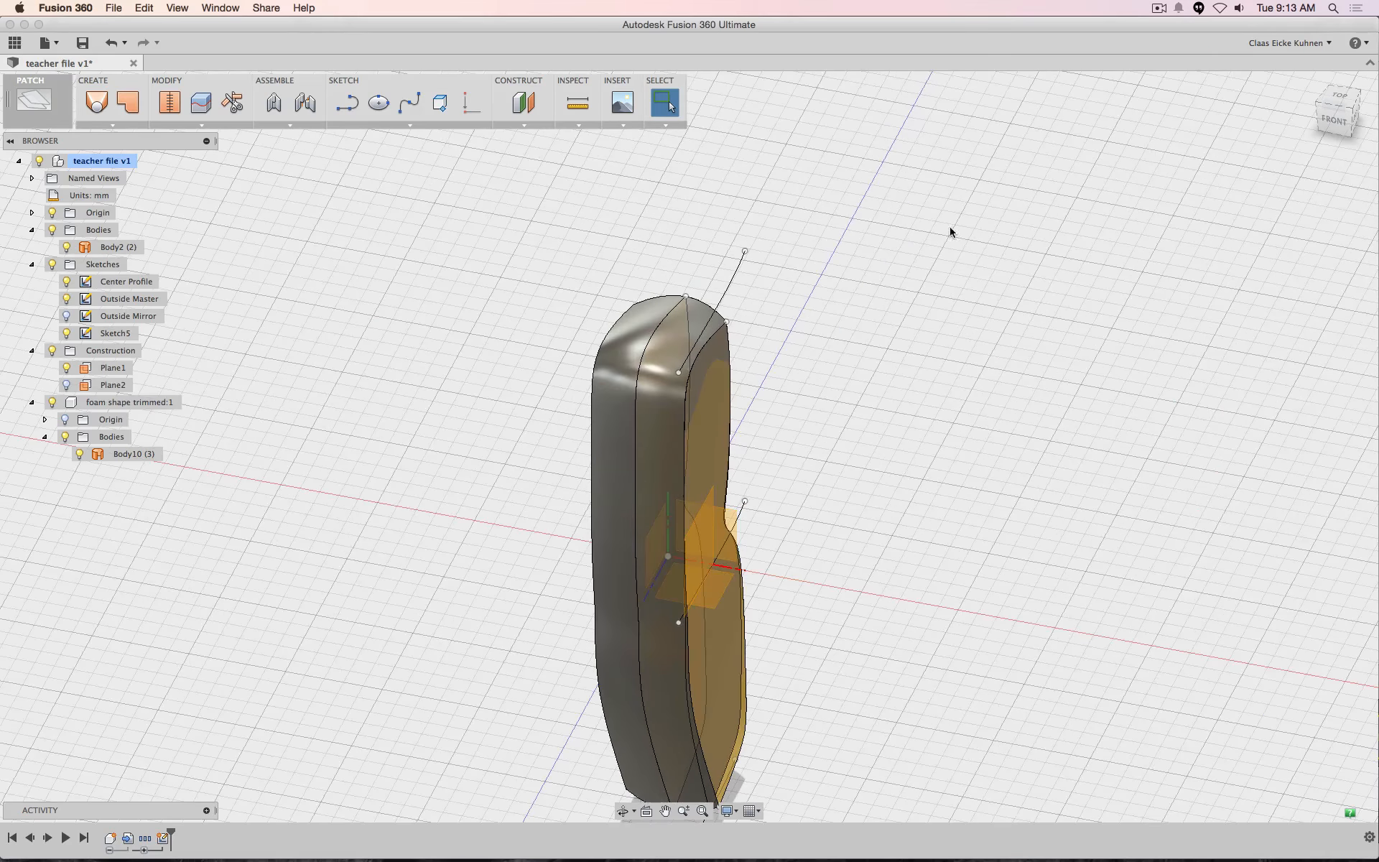
pyautogui.moveTo(902, 662); pyautogui.dragTo(929, 410, button='middle')
pyautogui.scroll(-2, 930, 416)
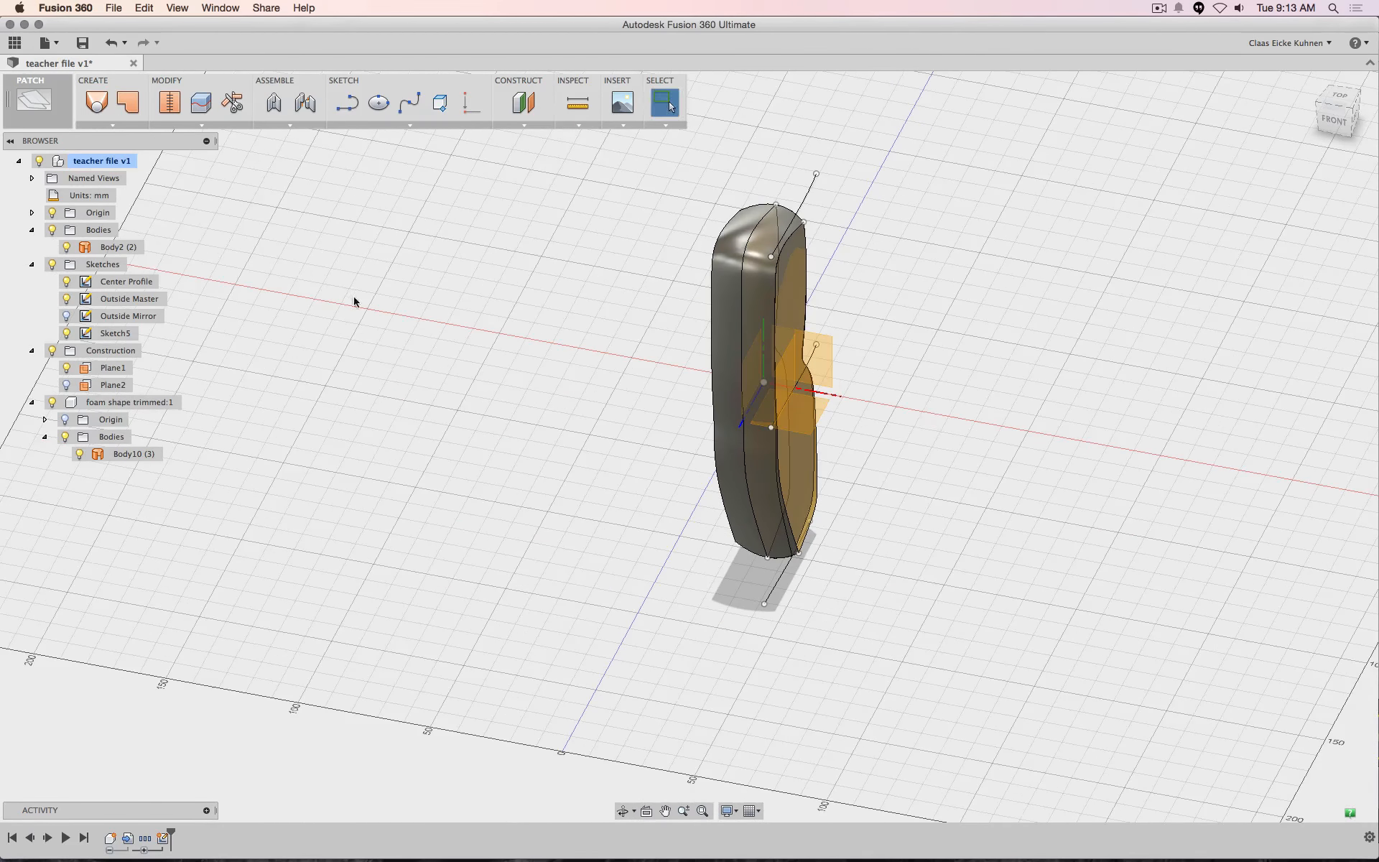
pyautogui.click(101, 104)
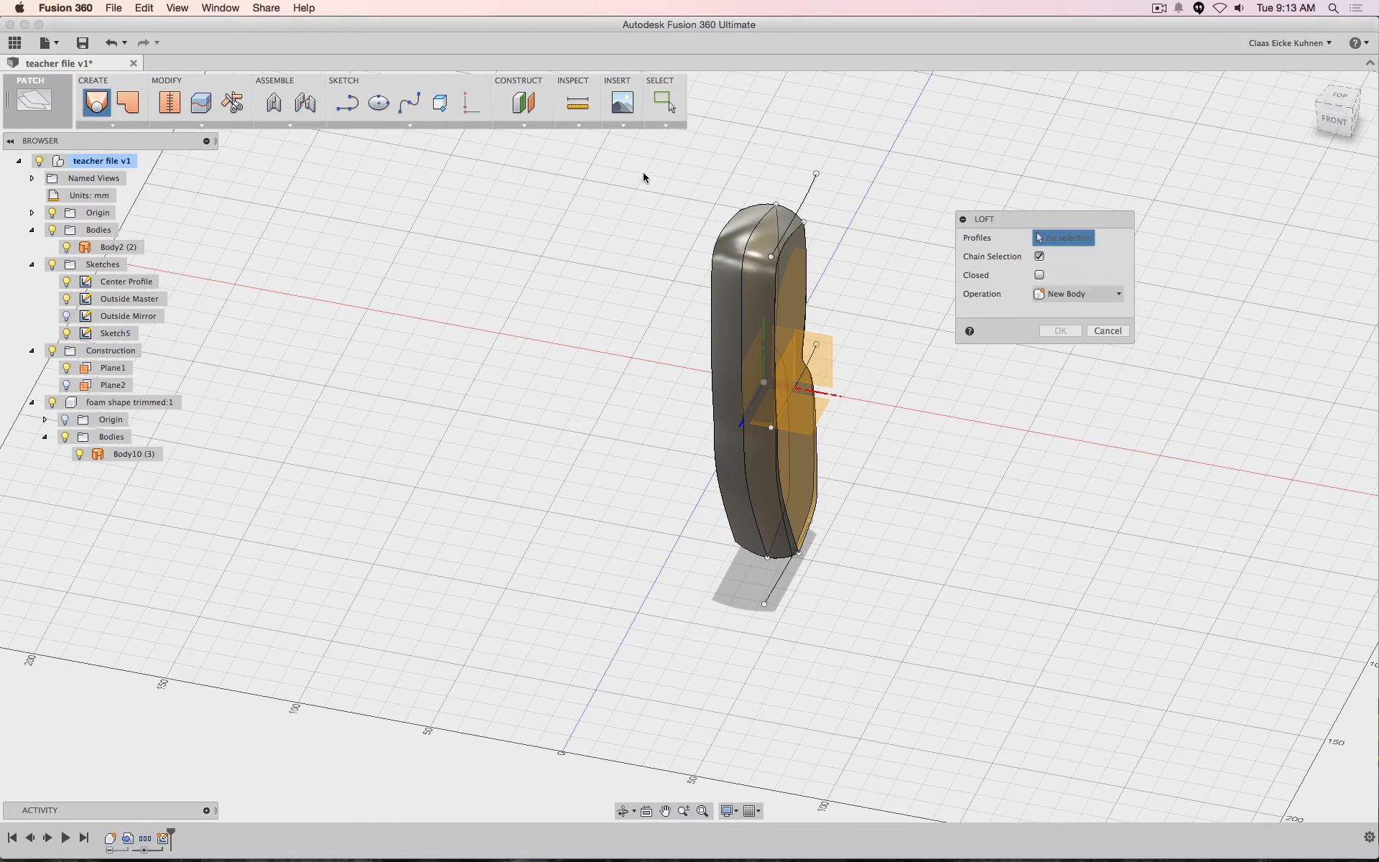
pyautogui.click(810, 185)
pyautogui.click(813, 356)
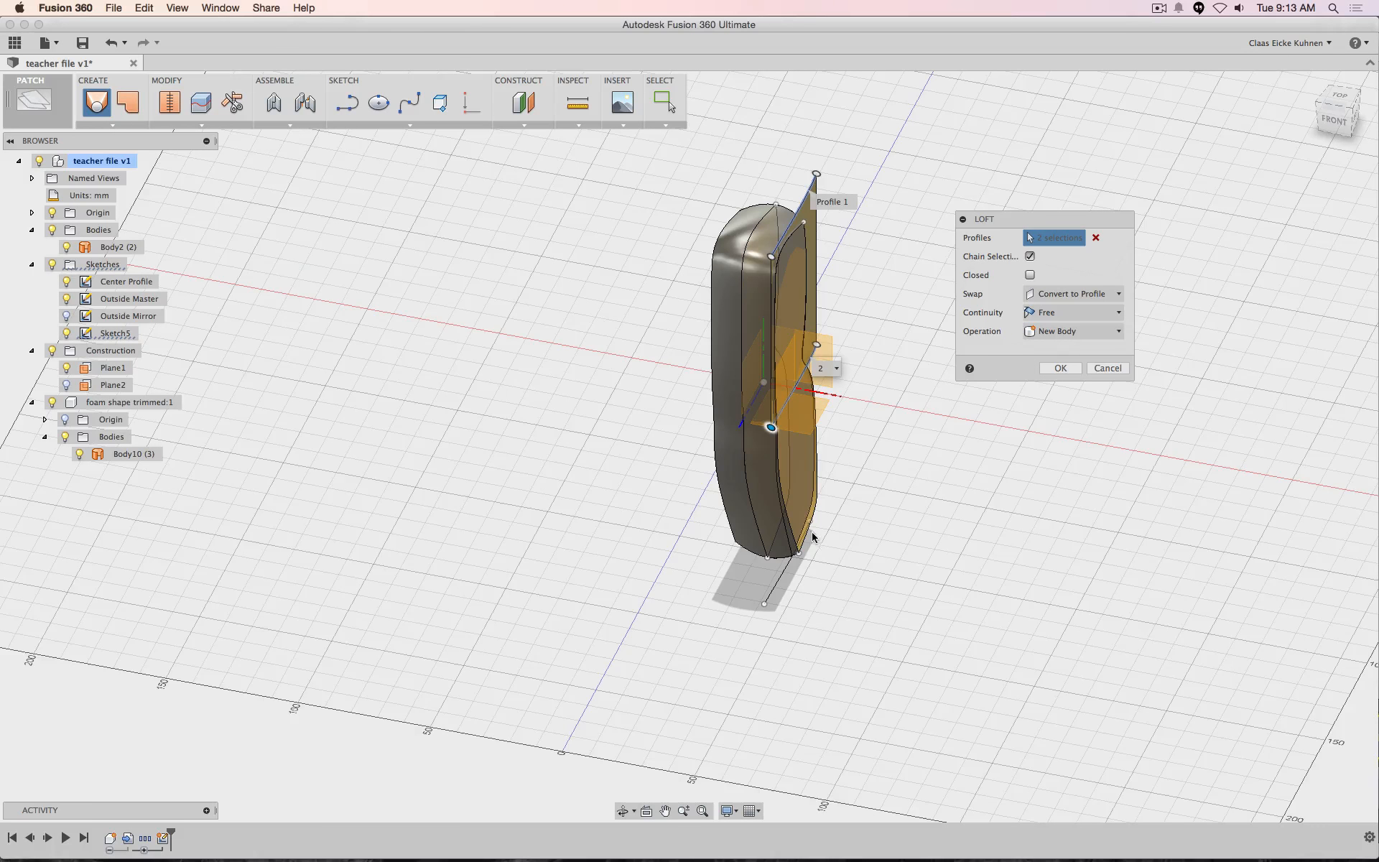
pyautogui.moveTo(1336, 111); pyautogui.dragTo(1302, 94)
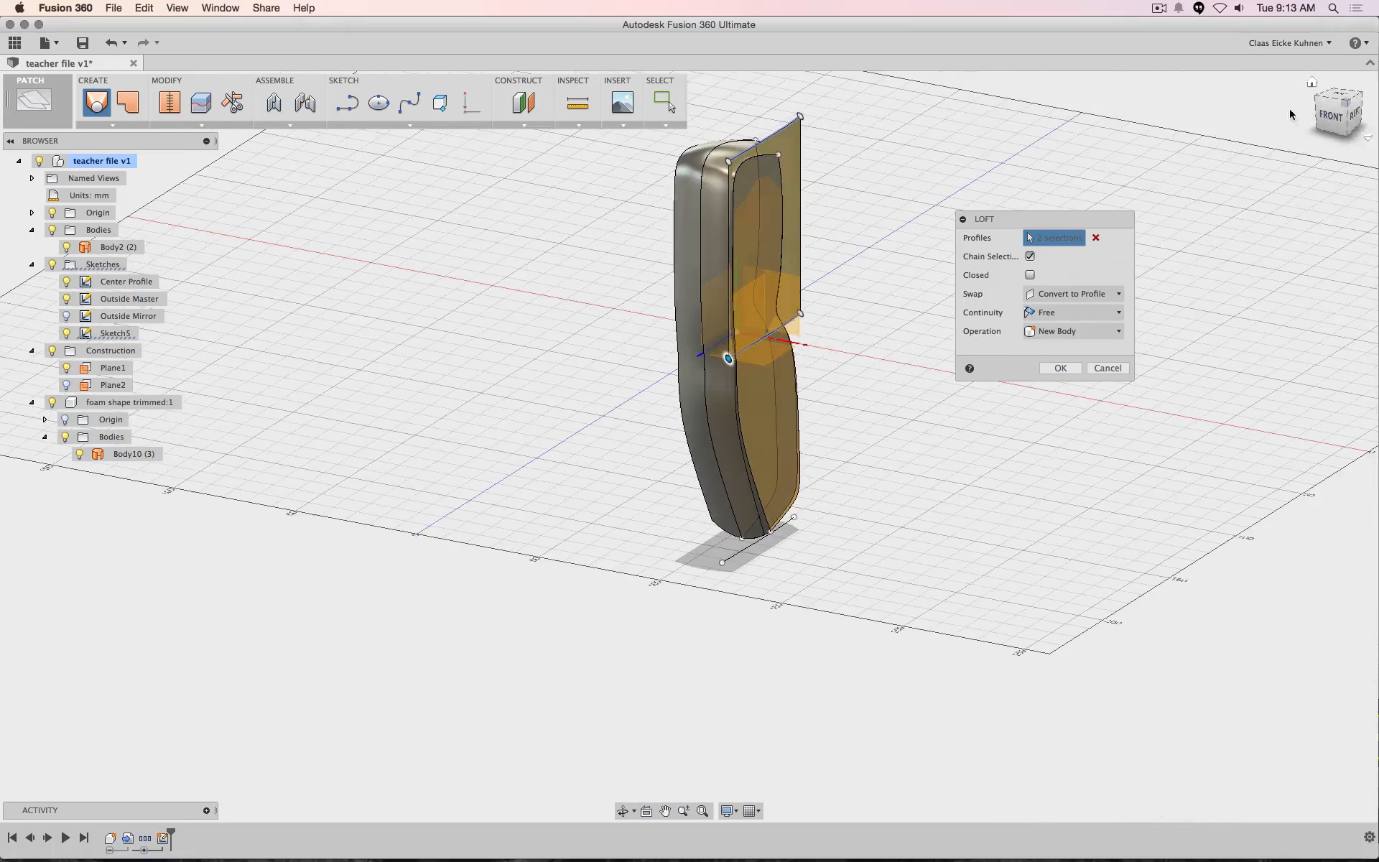
pyautogui.click(787, 528)
pyautogui.click(1063, 368)
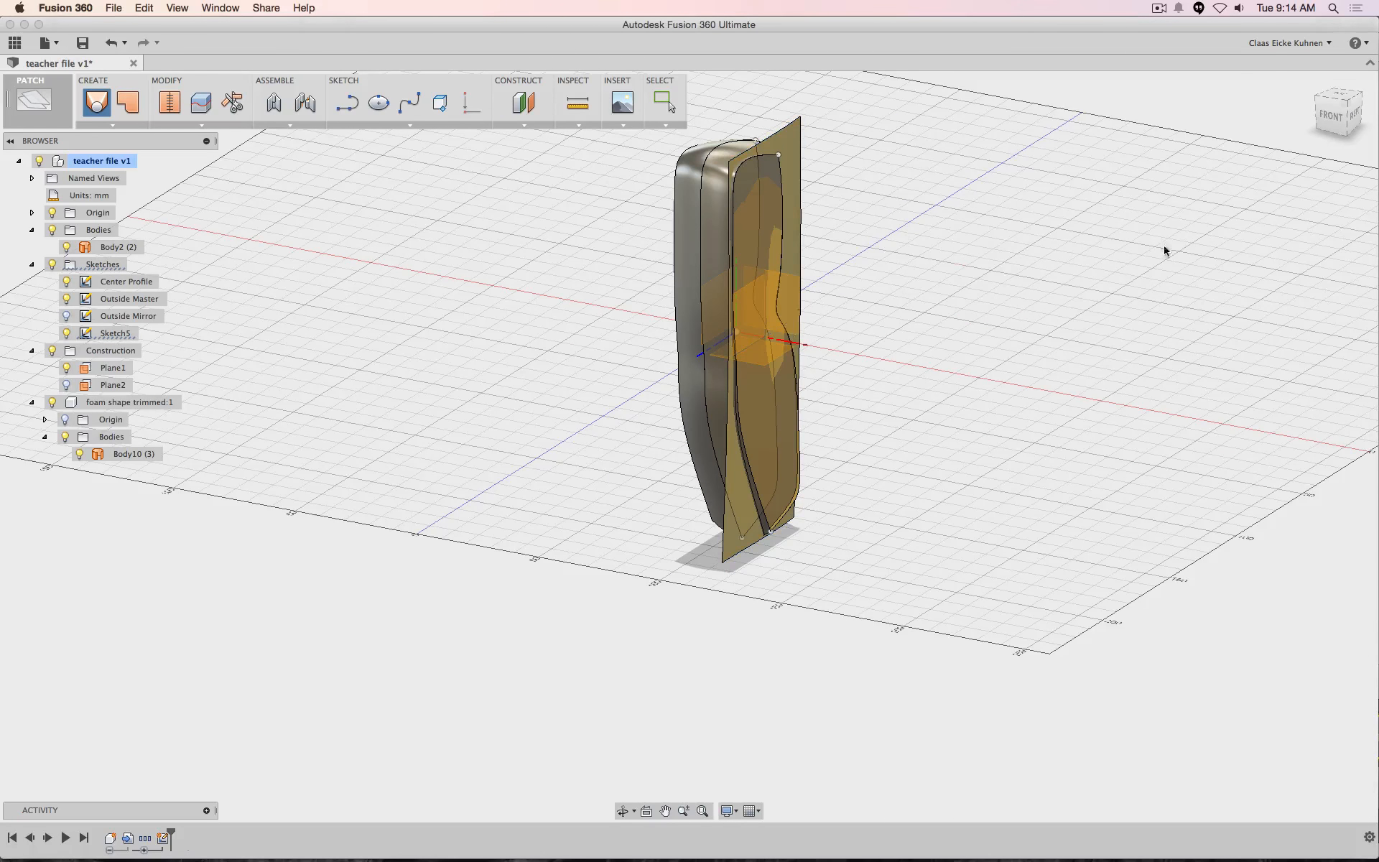
# Examine from the front how closely the new lofted surface follows the body's side from its lower to its upper end
pyautogui.click(1331, 117)
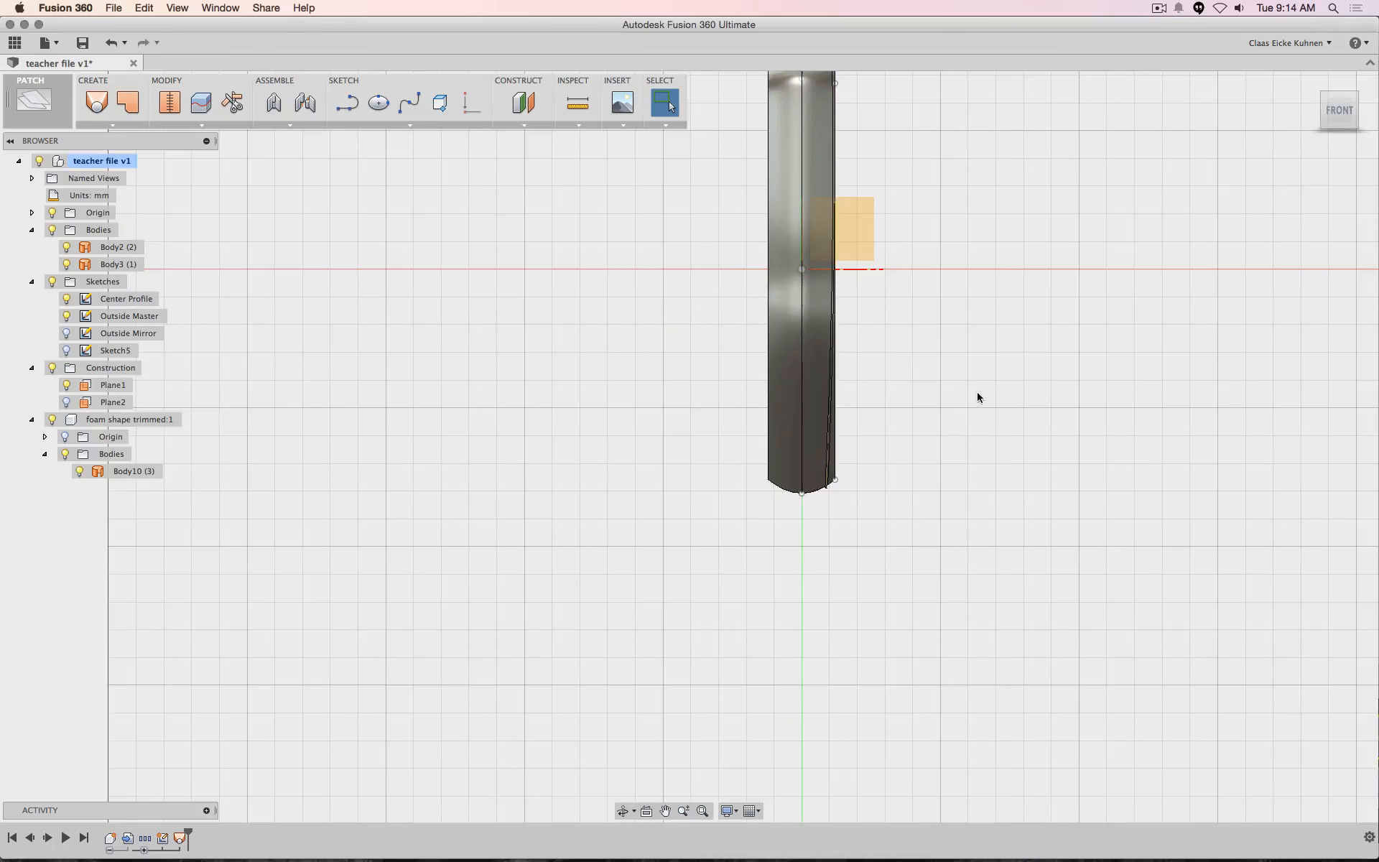
pyautogui.scroll(5, 977, 391)
pyautogui.click(180, 836)
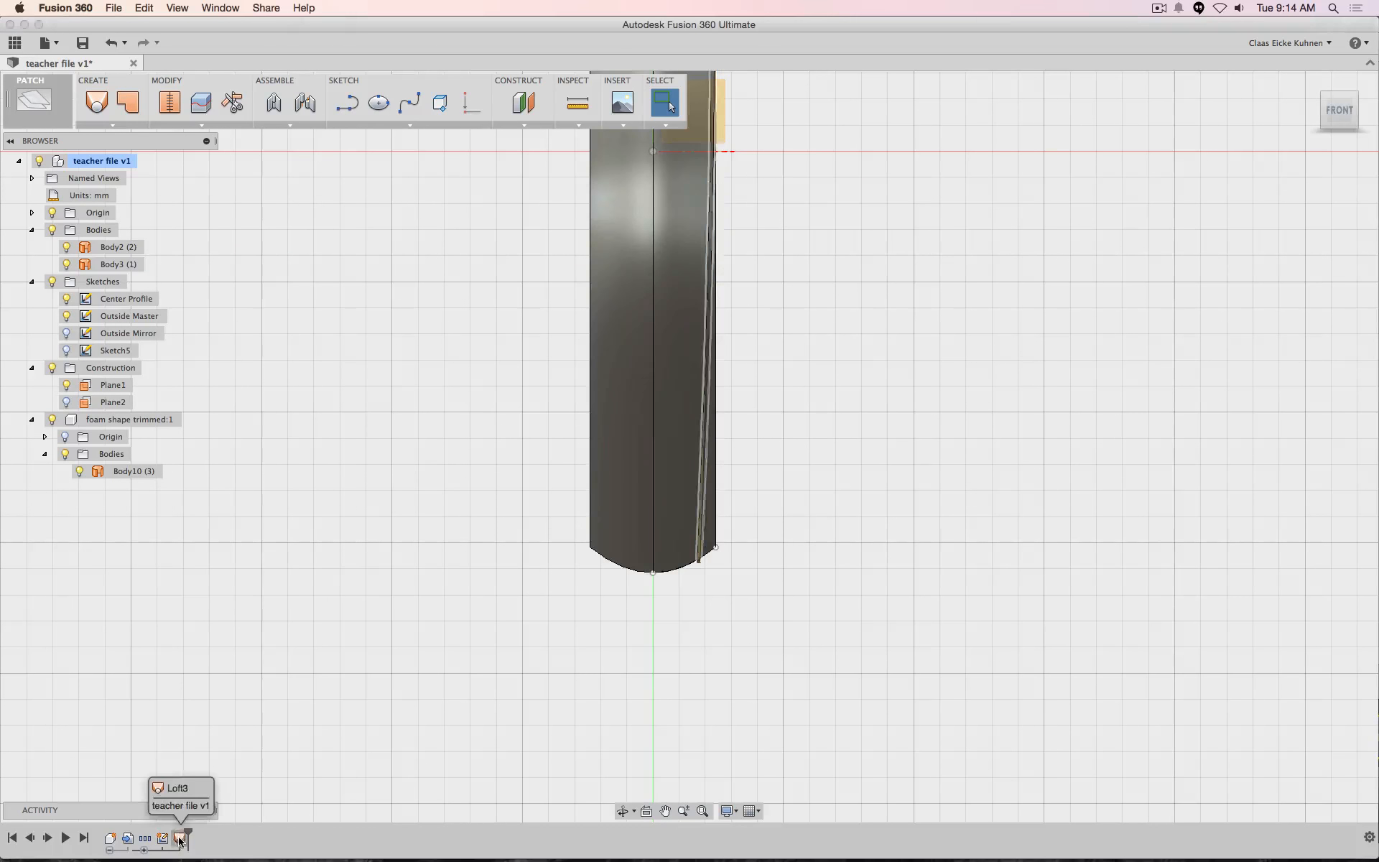
pyautogui.click(795, 344)
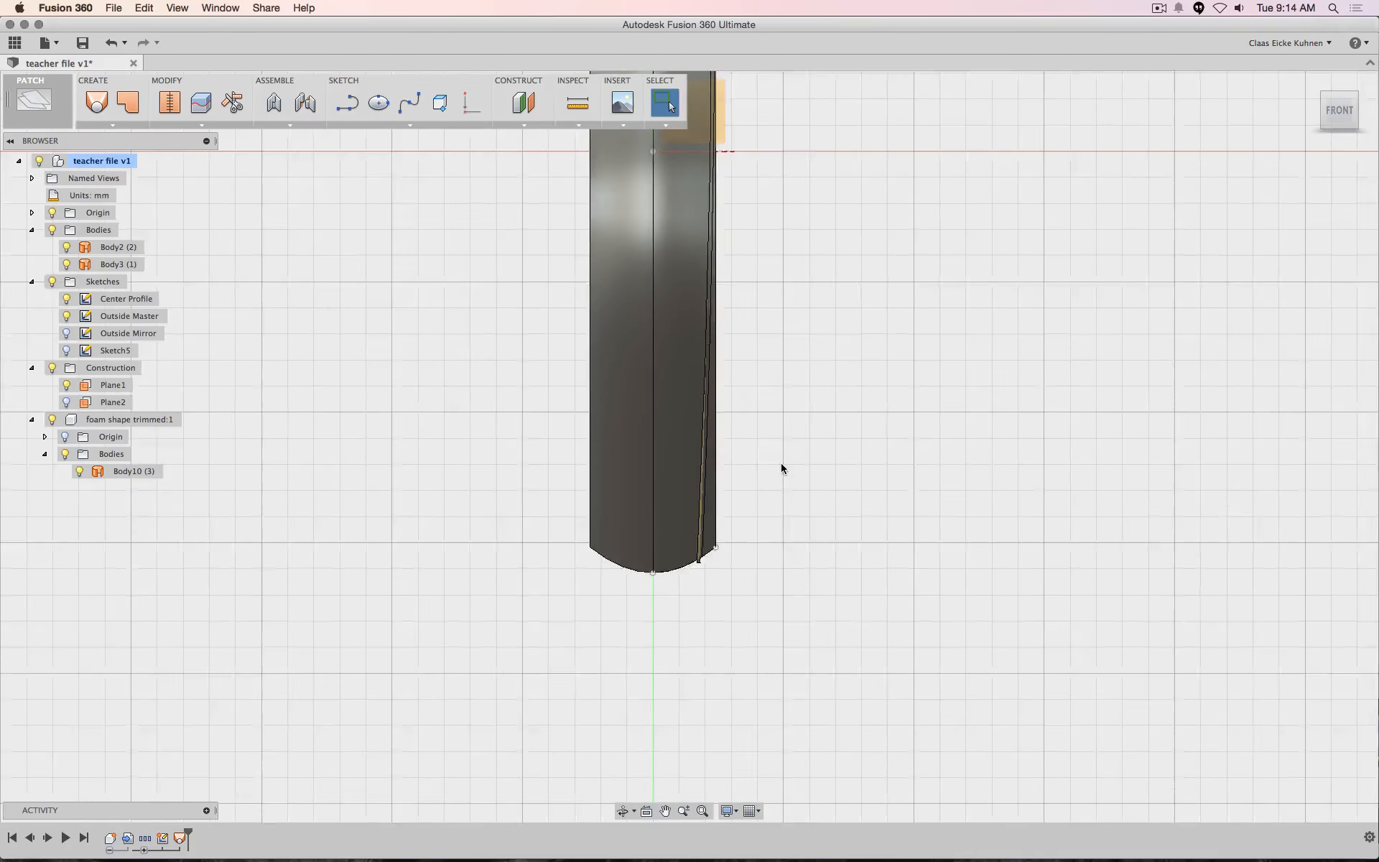
pyautogui.scroll(5, 781, 468)
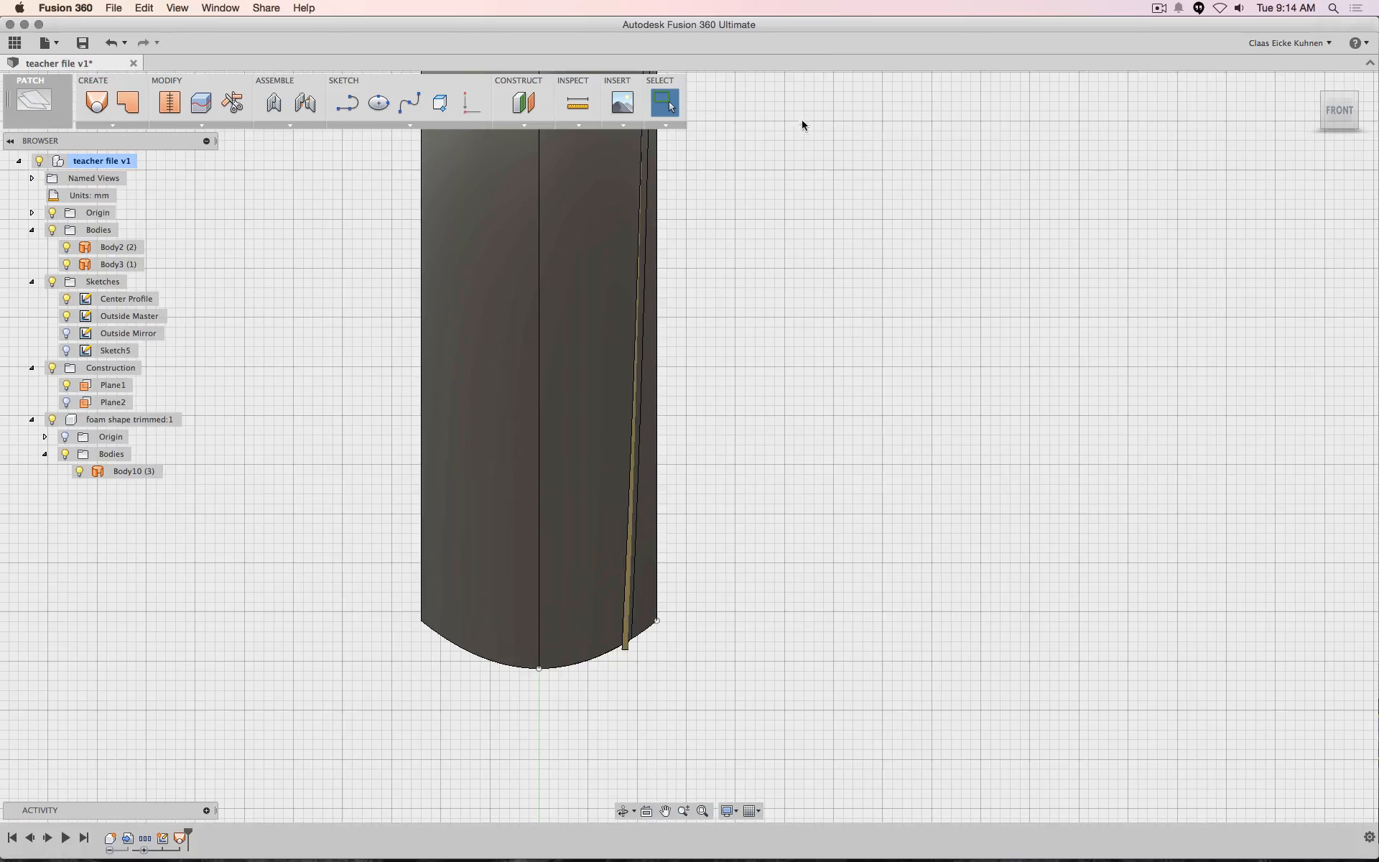
pyautogui.moveTo(802, 125); pyautogui.dragTo(816, 611, button='middle')
pyautogui.scroll(-3, 817, 421)
pyautogui.moveTo(832, 137); pyautogui.dragTo(844, 335, button='middle')
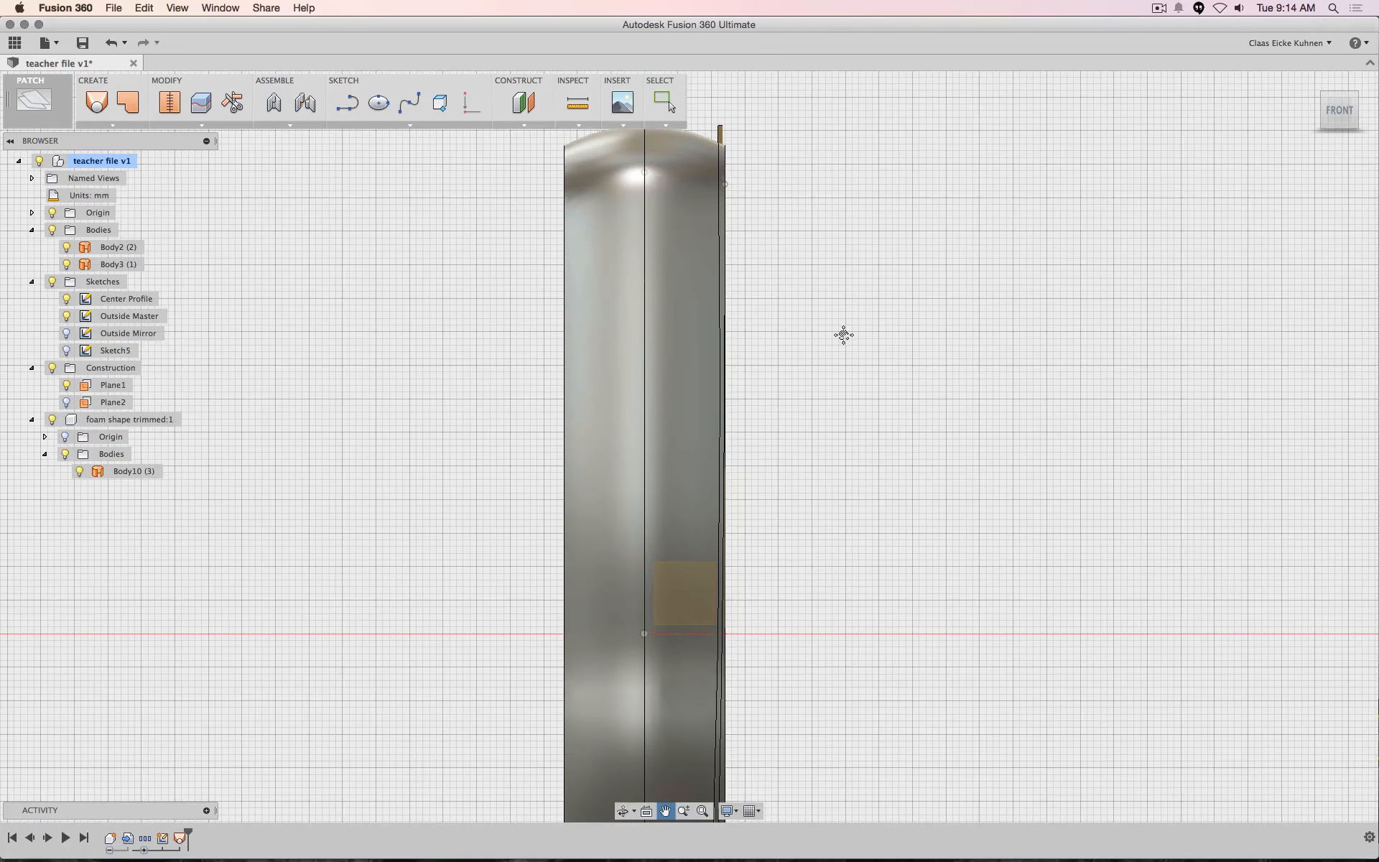
pyautogui.press('Escape')
# Reopen the sketch with the loft splines and move one of the outer splines 0.191 mm outward in X
pyautogui.click(160, 842)
pyautogui.rightClick(161, 840)
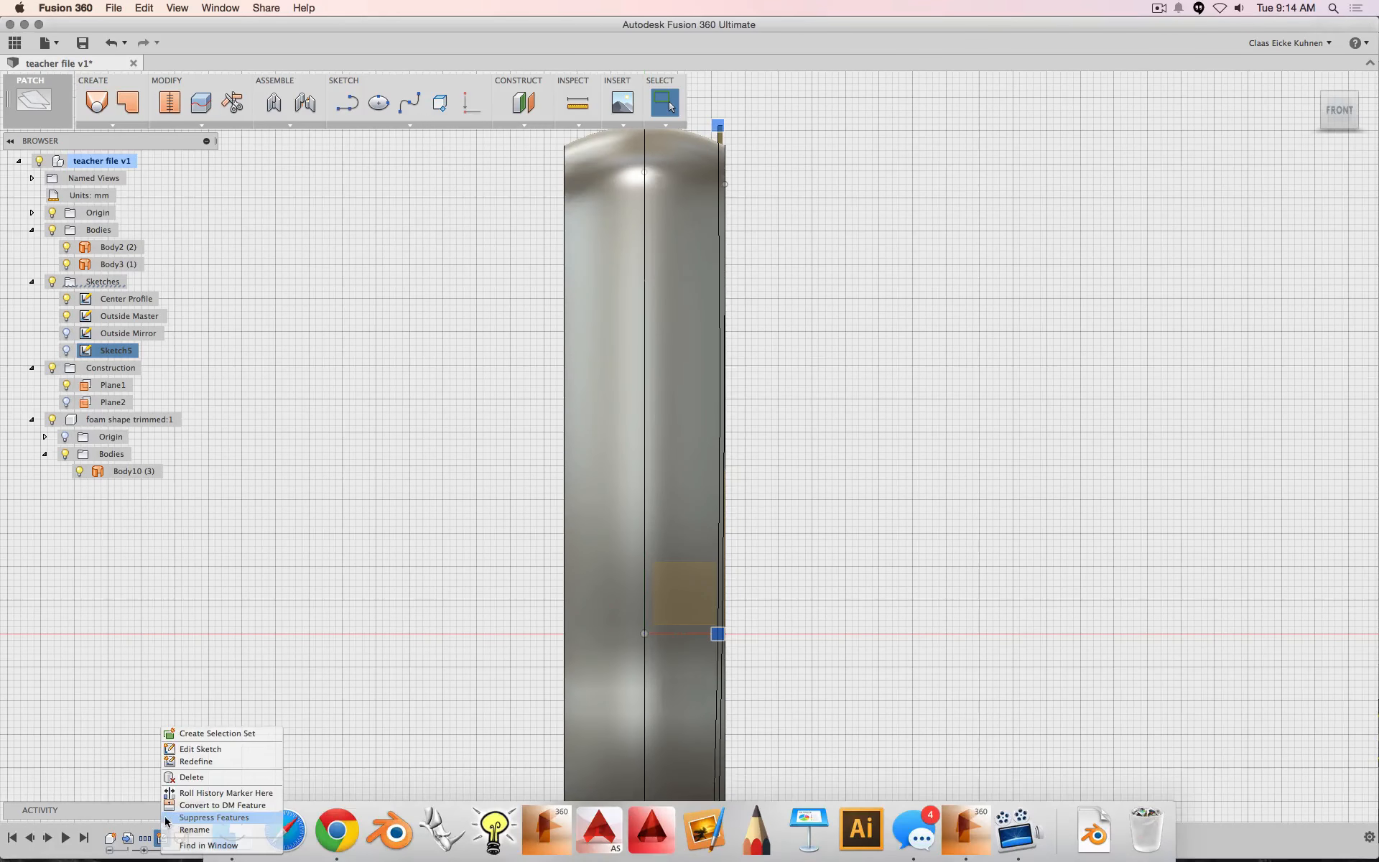
pyautogui.click(194, 749)
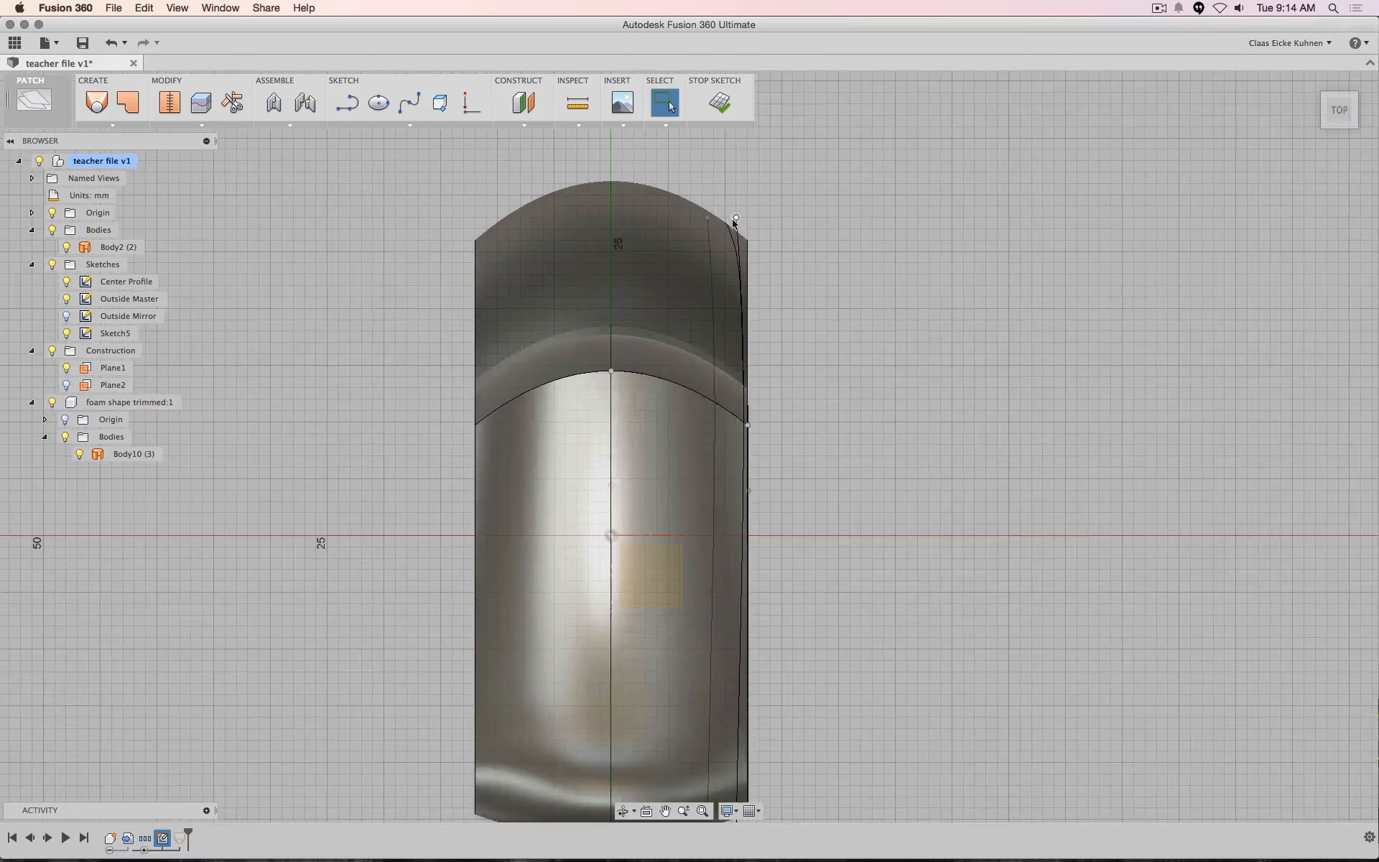
pyautogui.click(733, 224)
pyautogui.scroll(3, 870, 571)
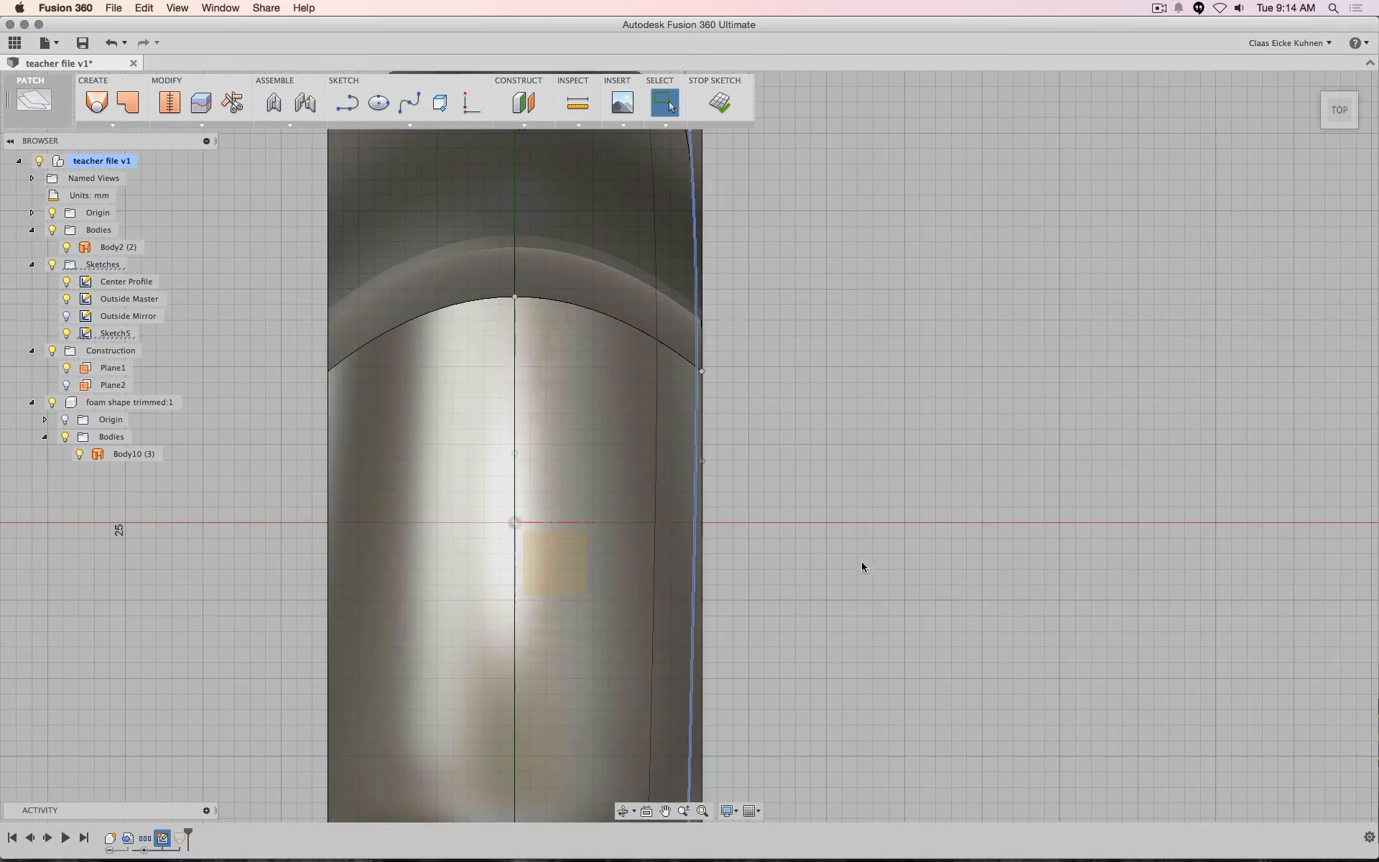
pyautogui.scroll(-3, 862, 567)
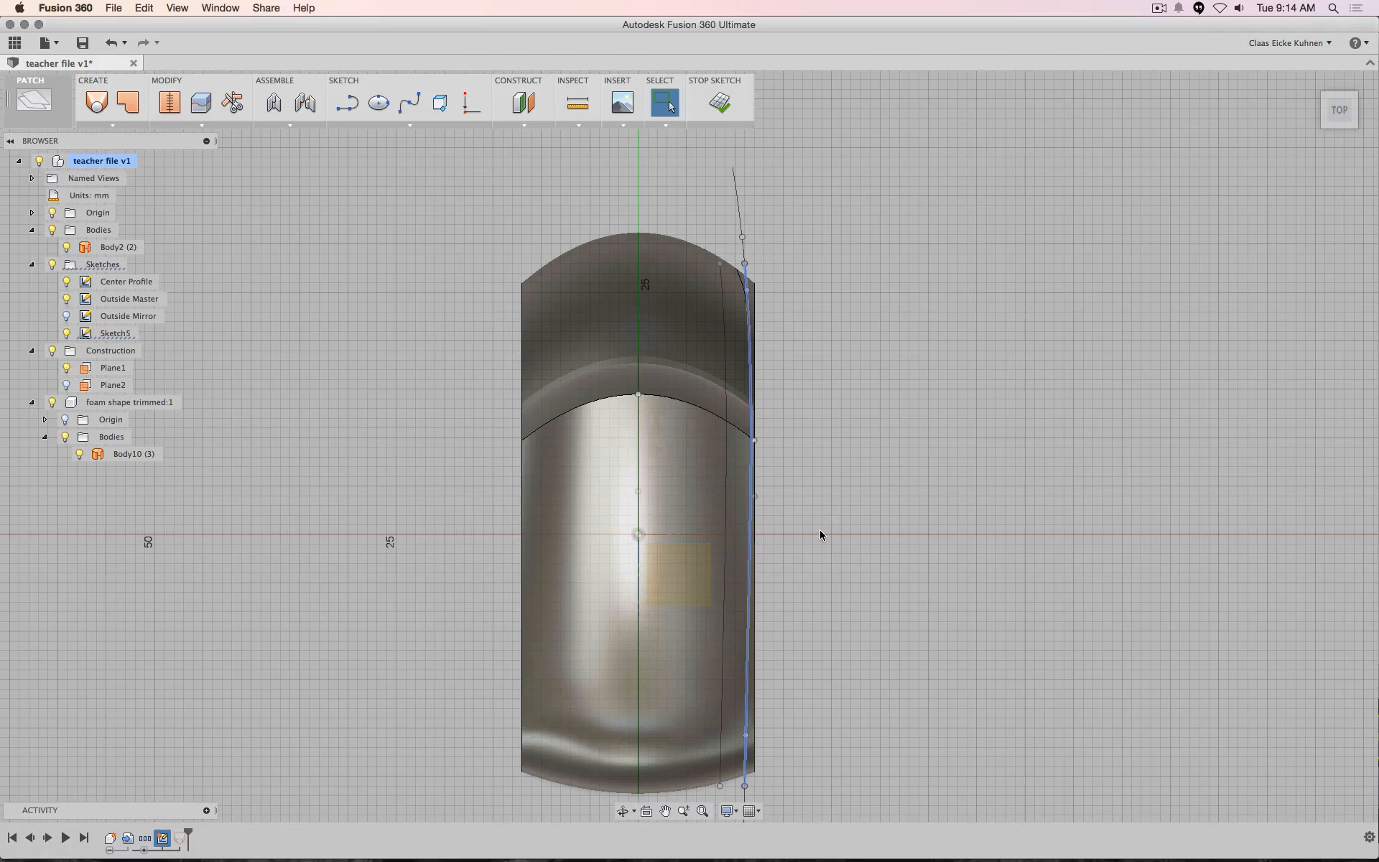
pyautogui.rightClick(821, 606)
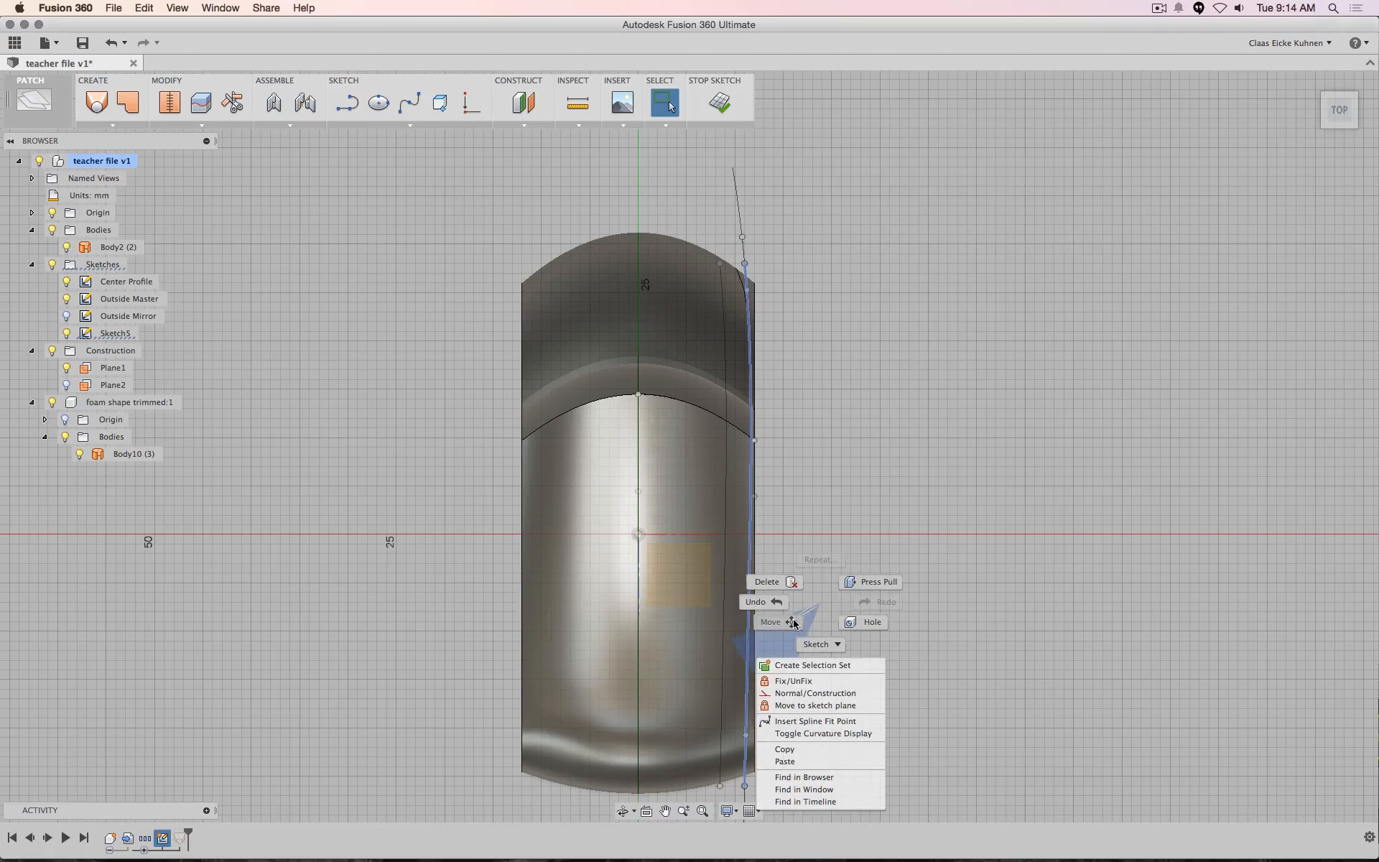
pyautogui.click(795, 624)
pyautogui.scroll(3, 752, 175)
pyautogui.scroll(-2, 799, 531)
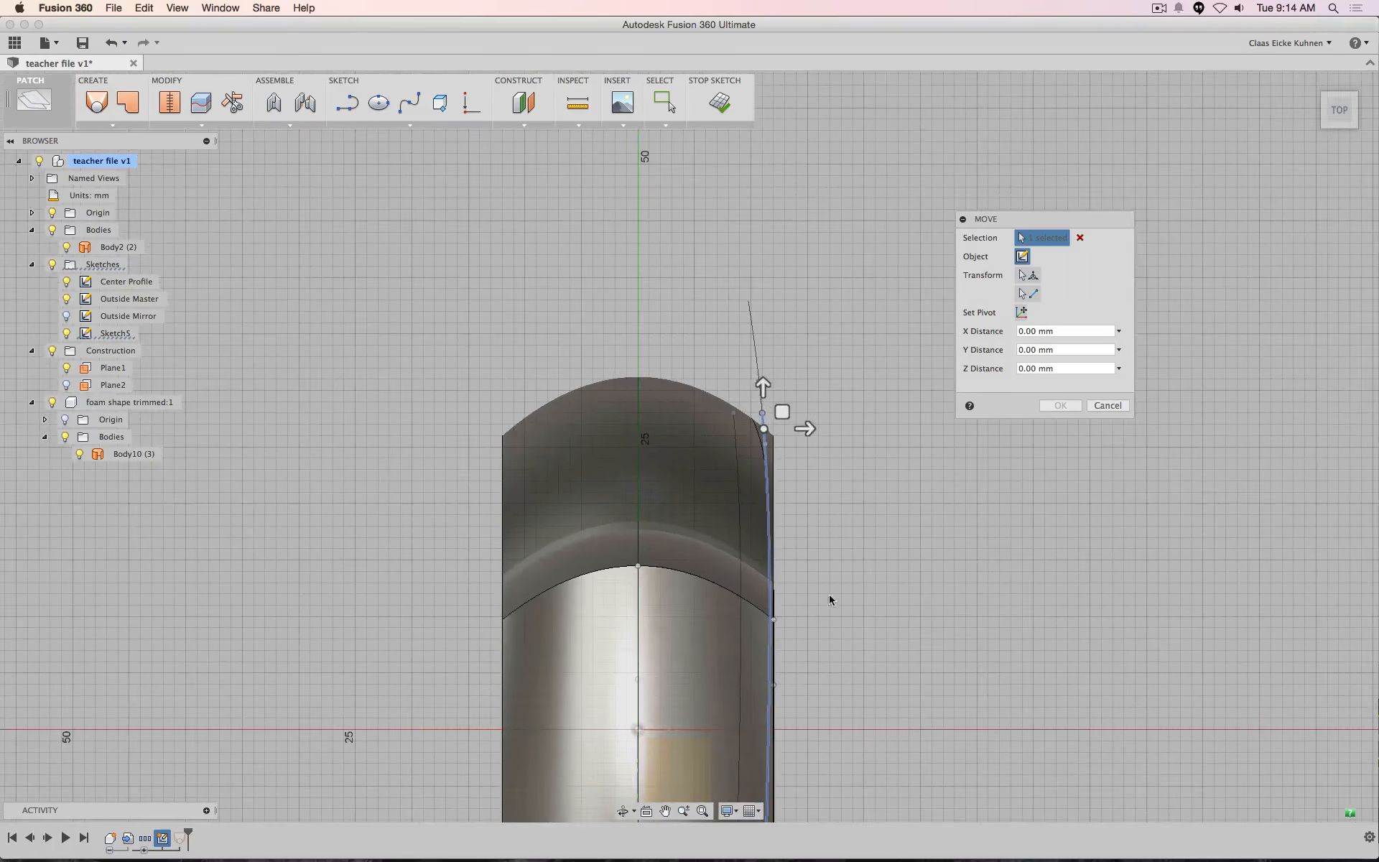
pyautogui.moveTo(850, 665); pyautogui.dragTo(847, 290, button='middle')
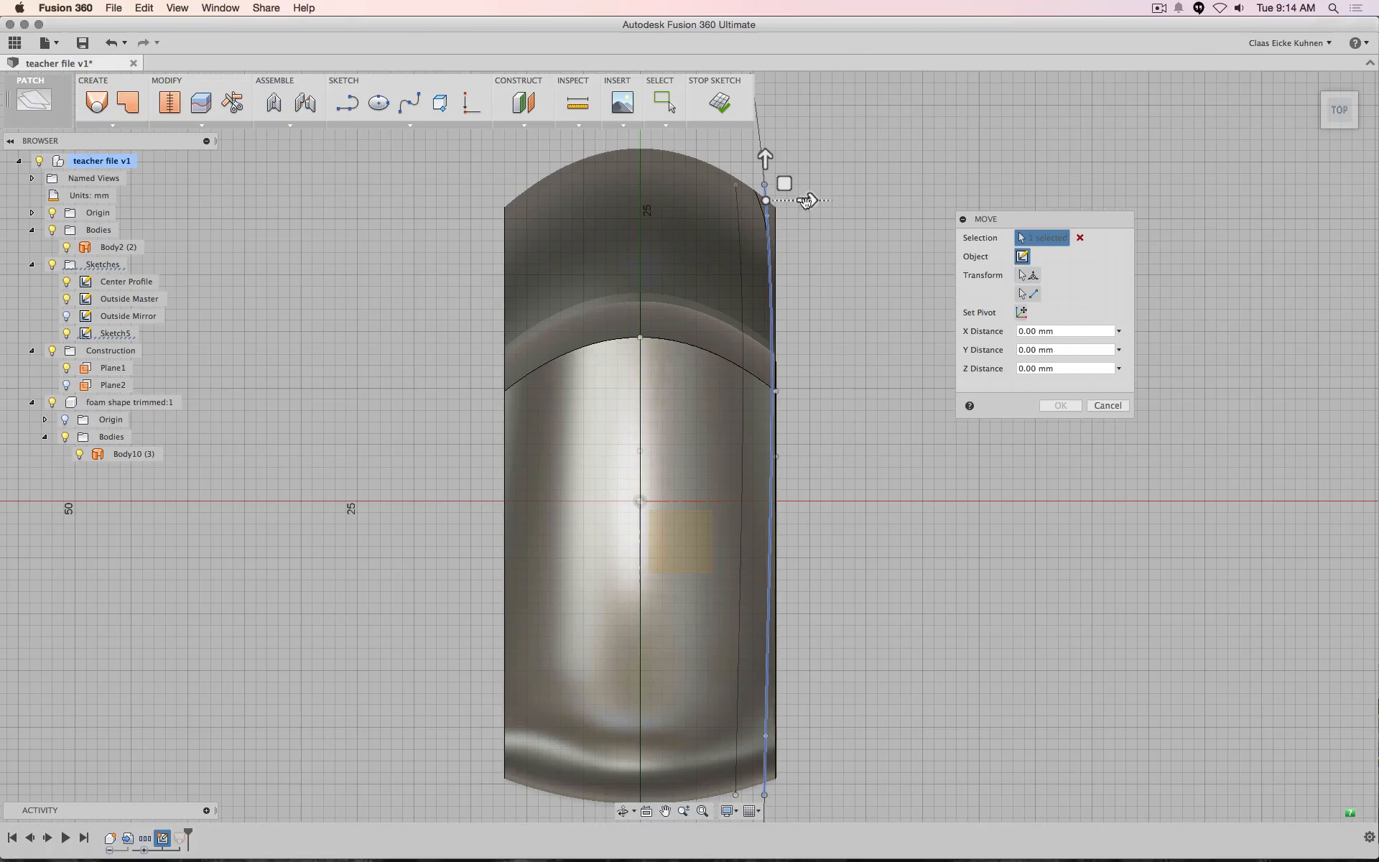
pyautogui.moveTo(807, 200); pyautogui.dragTo(811, 199)
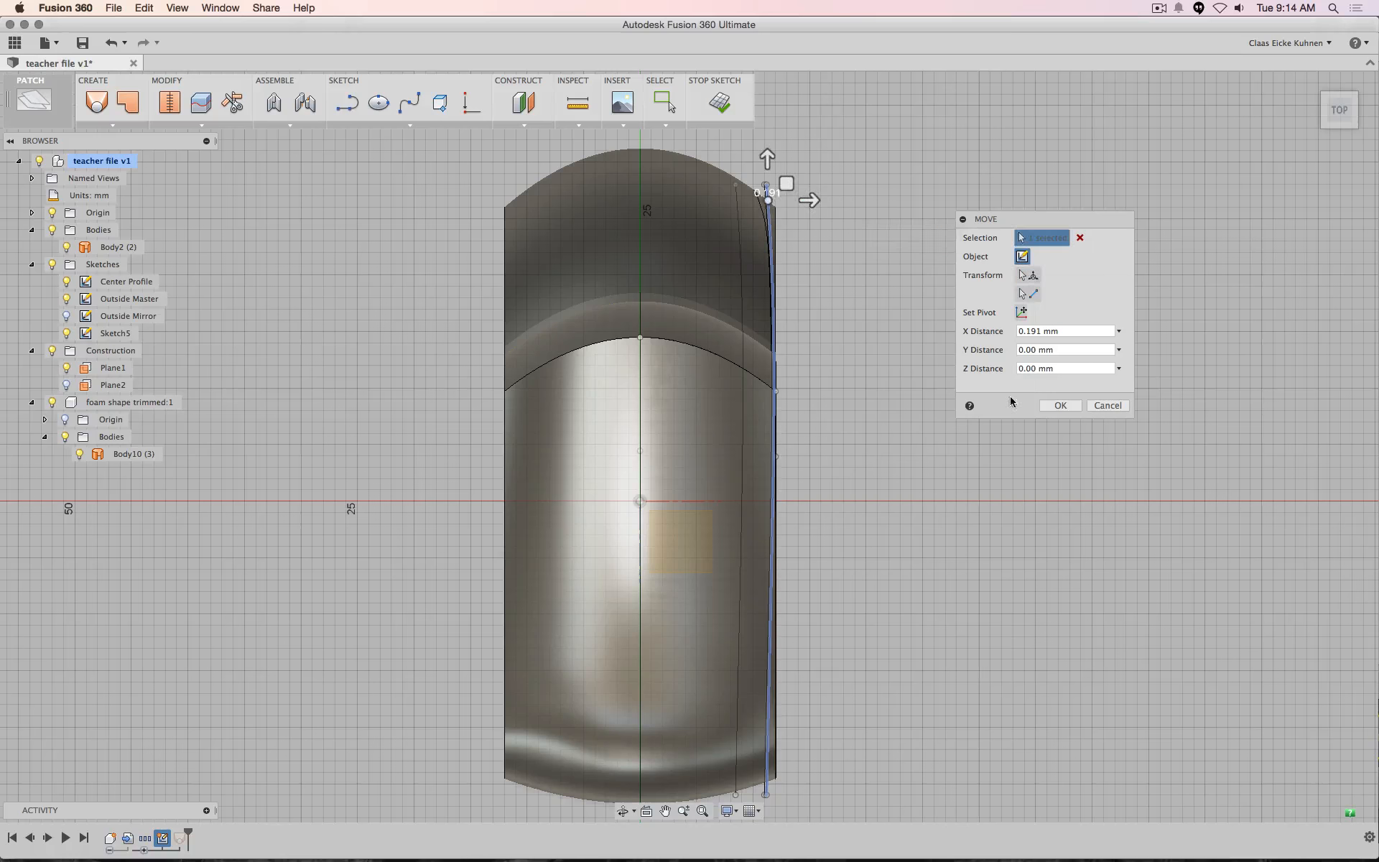
pyautogui.click(1060, 405)
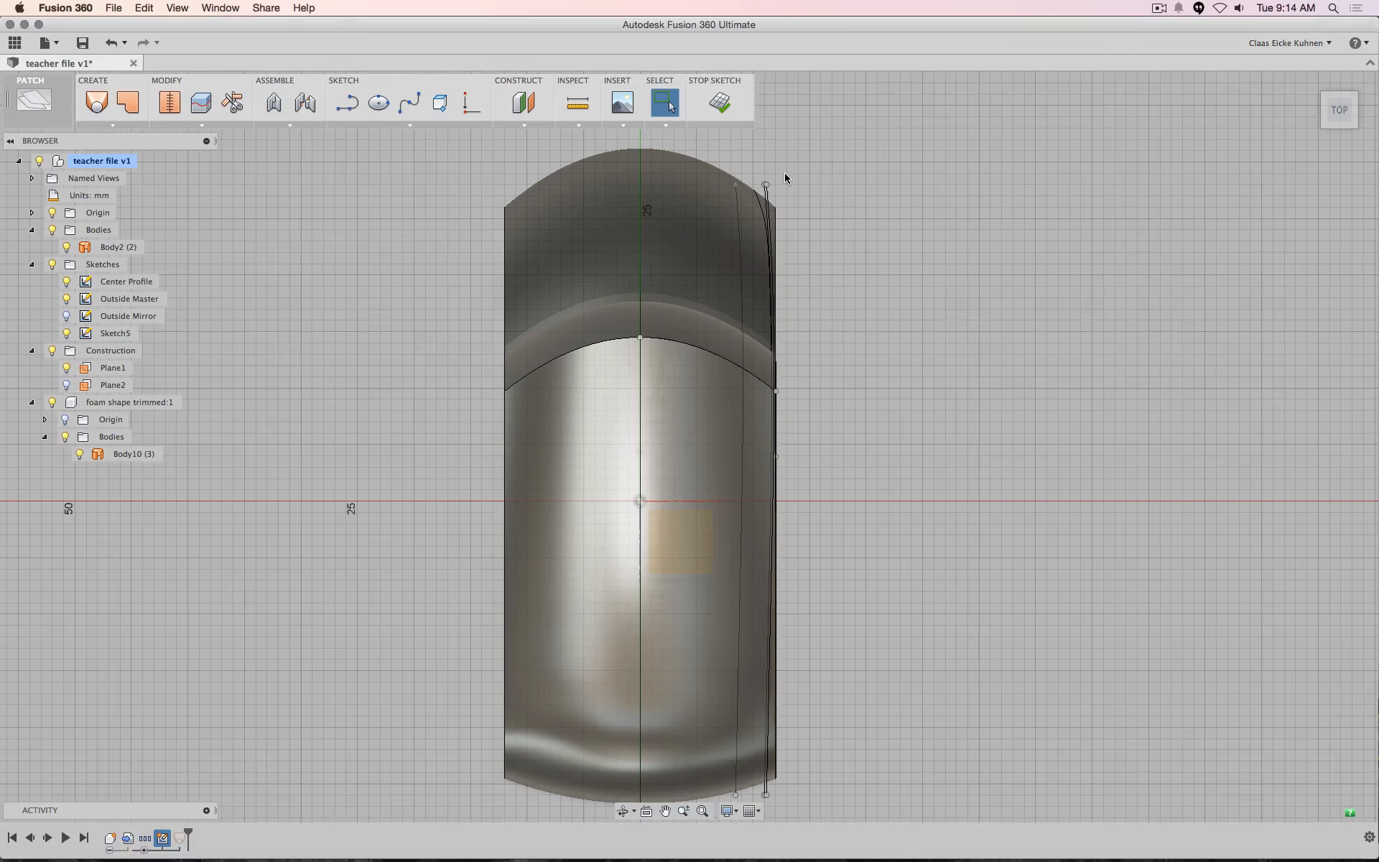
# Move the outer side spline 0.15 mm outward in X and finish the sketch
pyautogui.scroll(5, 784, 172)
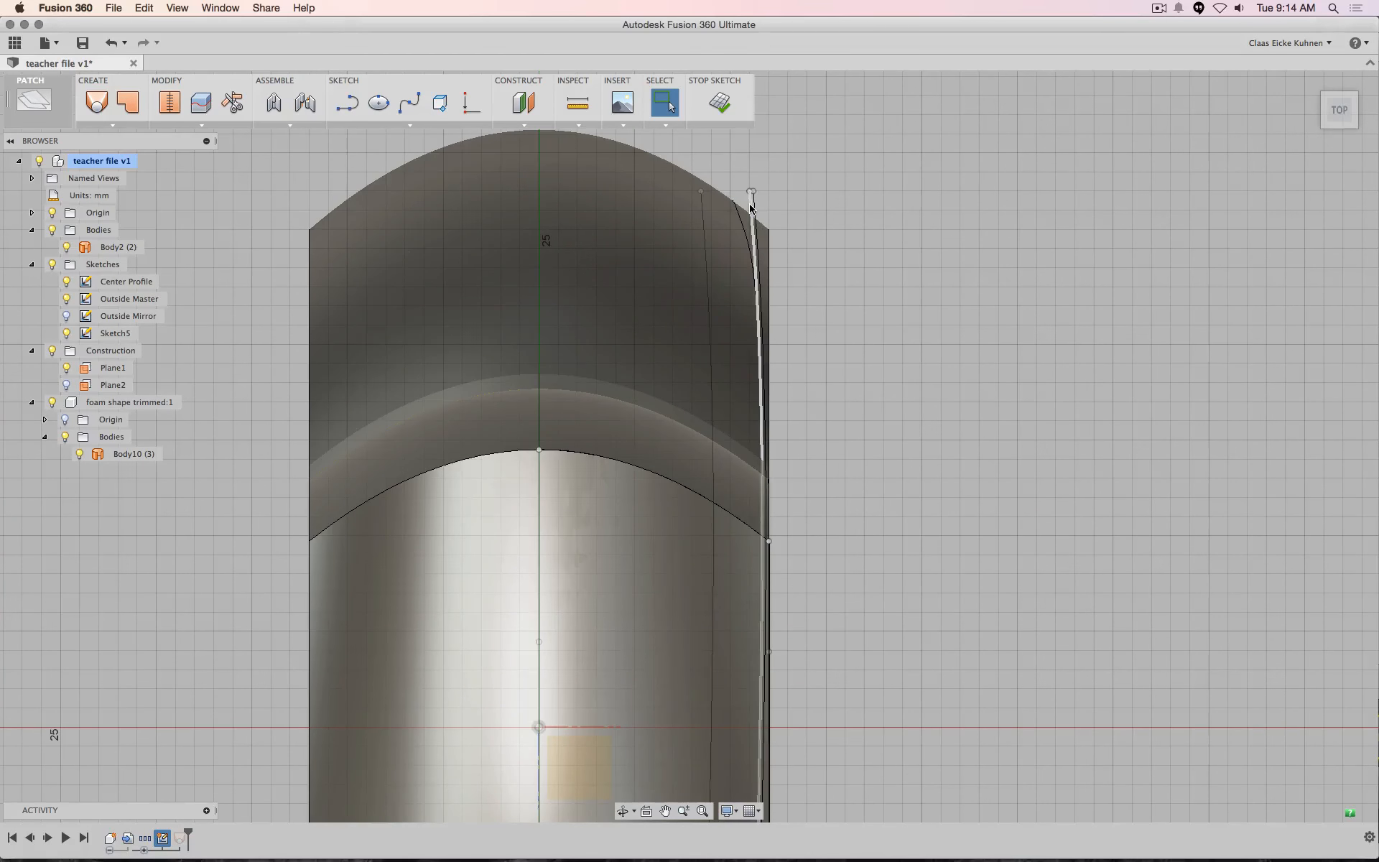
pyautogui.click(750, 209)
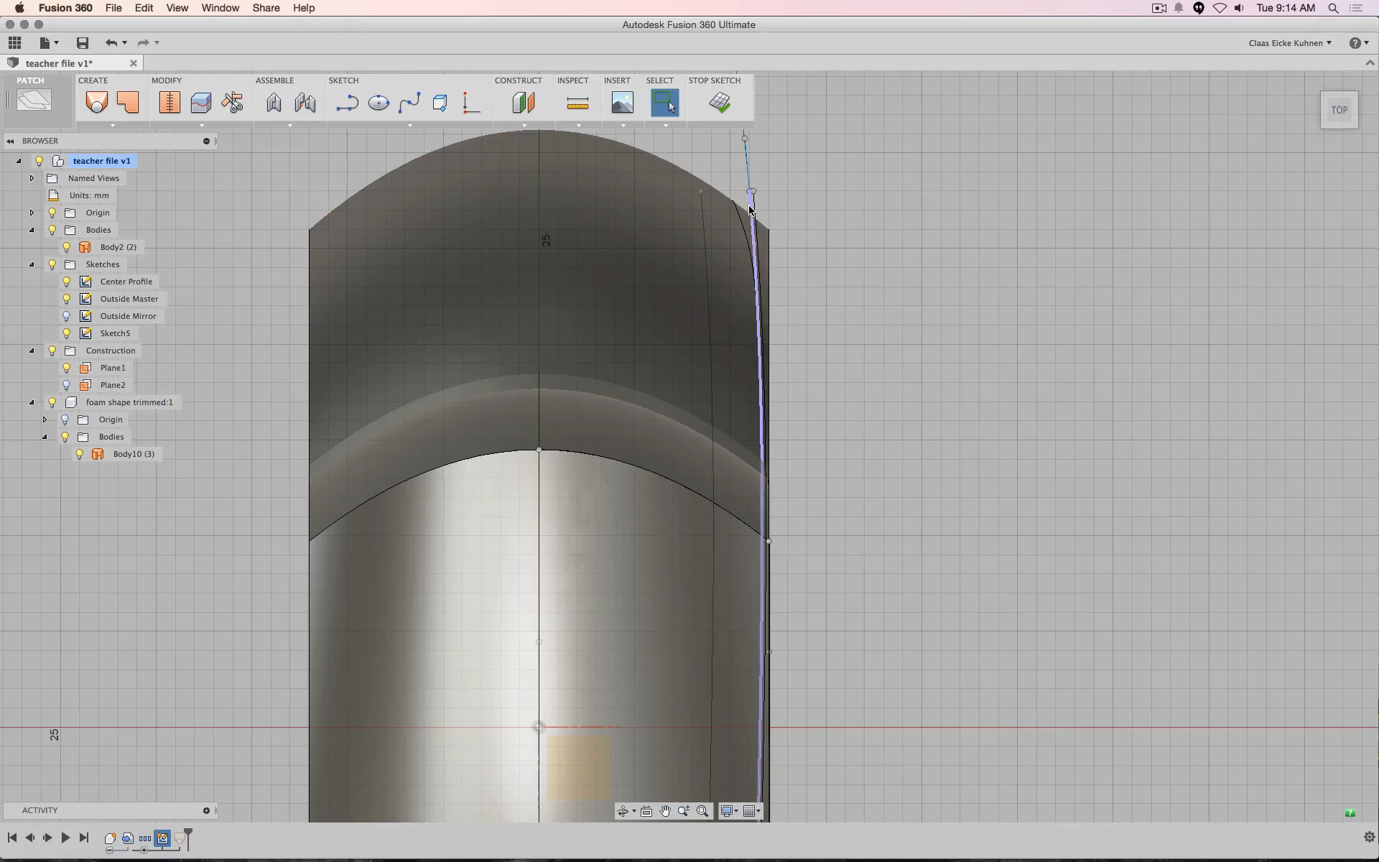
pyautogui.rightClick(899, 377)
pyautogui.click(872, 399)
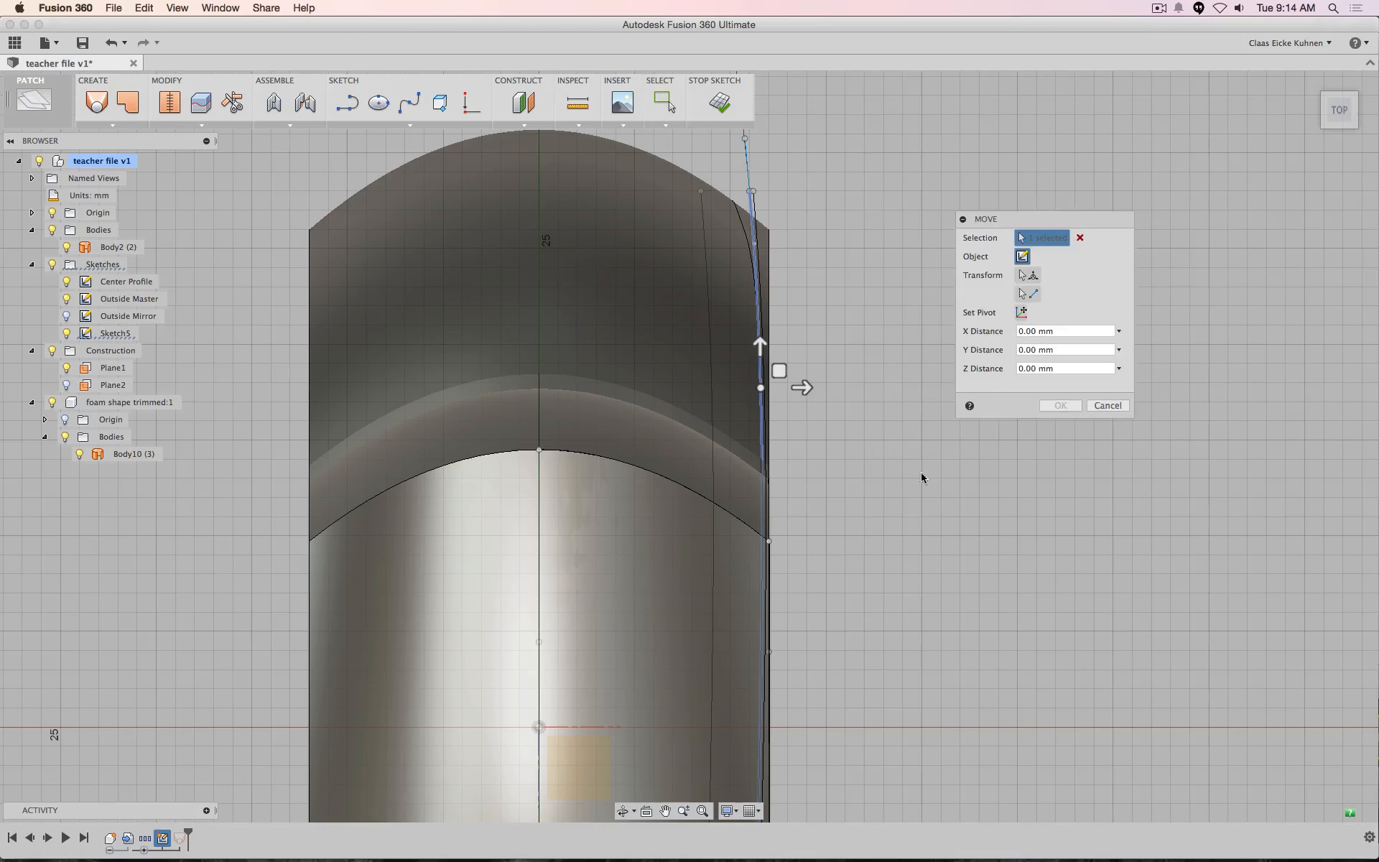
pyautogui.moveTo(804, 388); pyautogui.dragTo(809, 388)
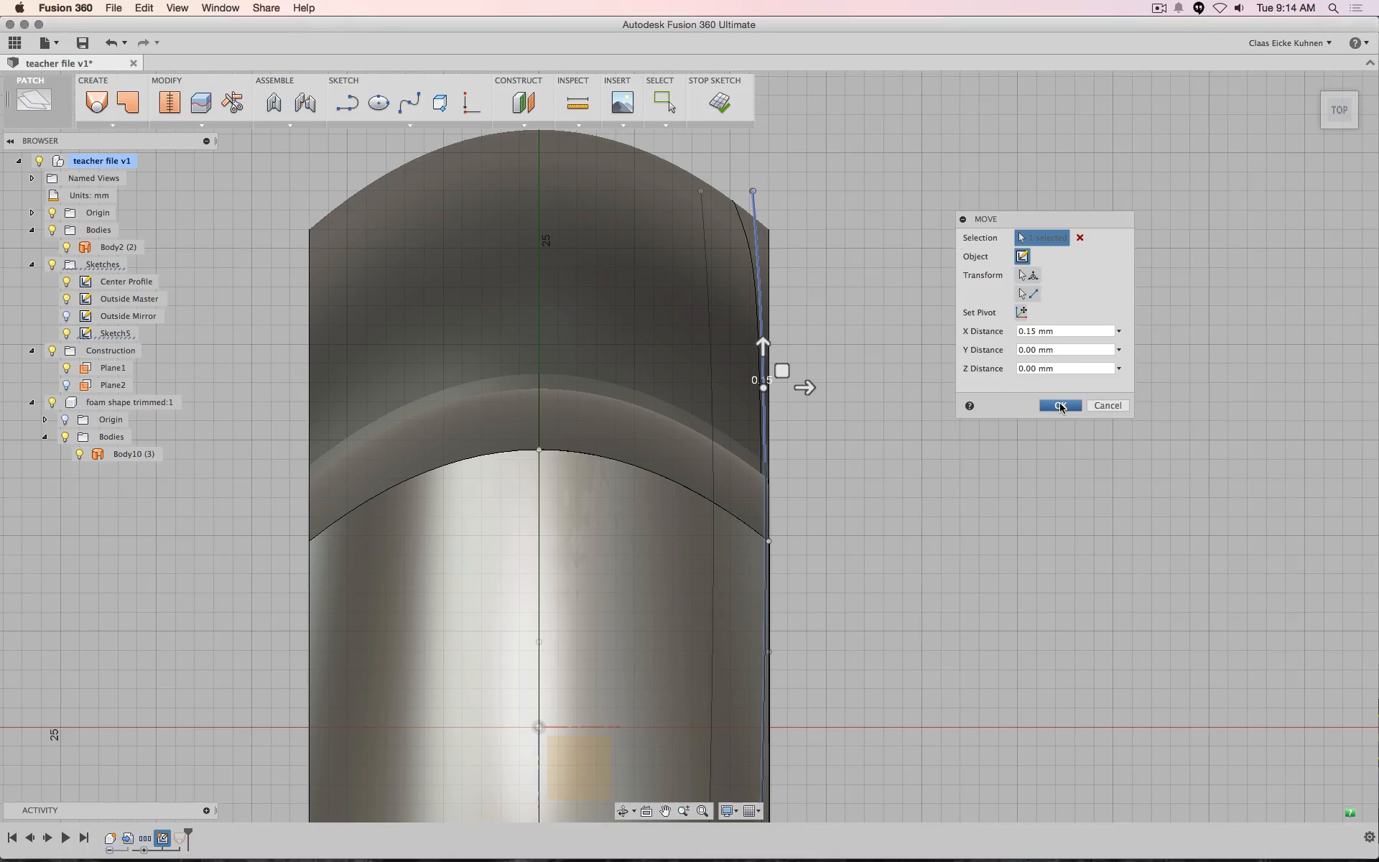
pyautogui.click(1061, 405)
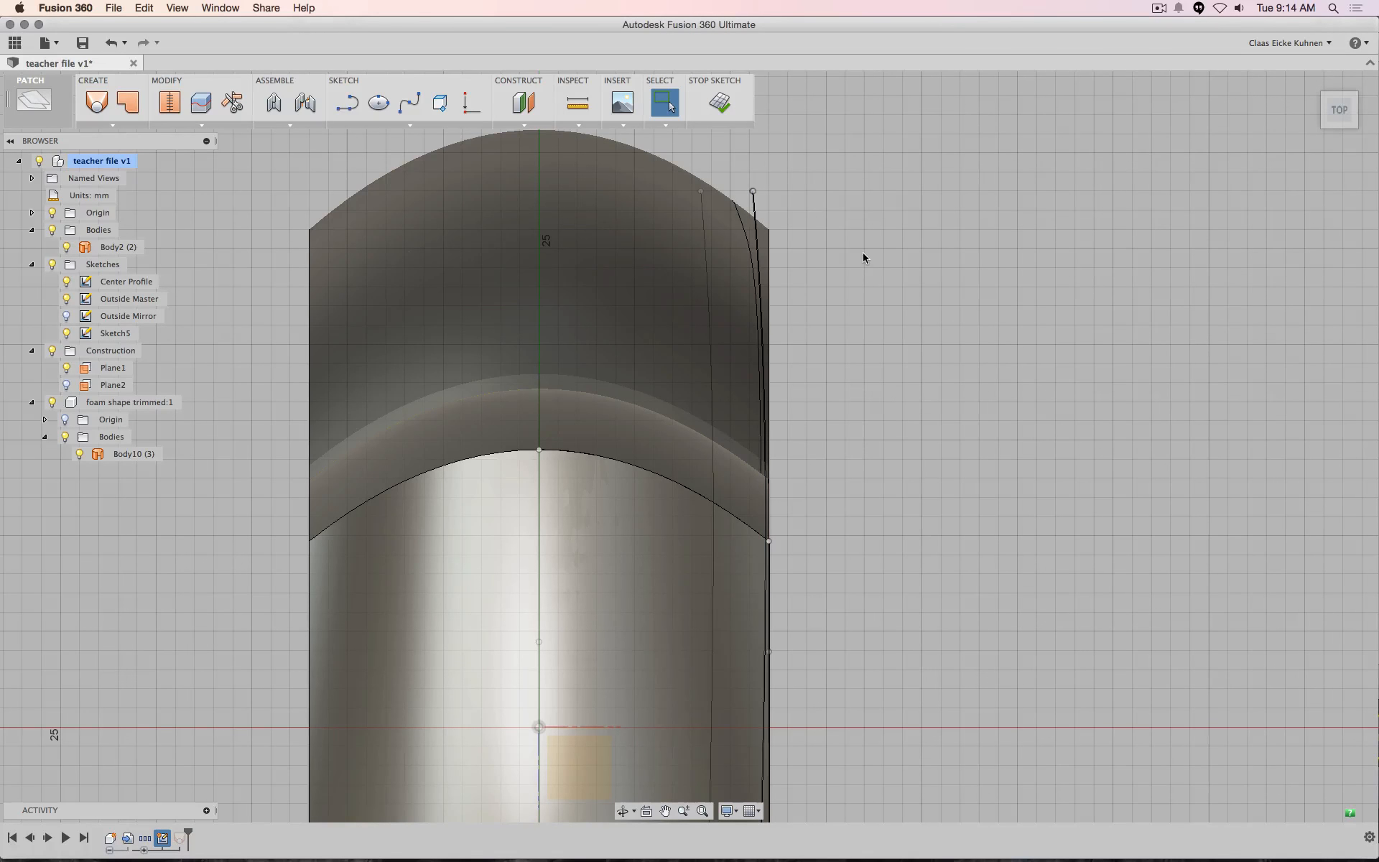
pyautogui.click(722, 108)
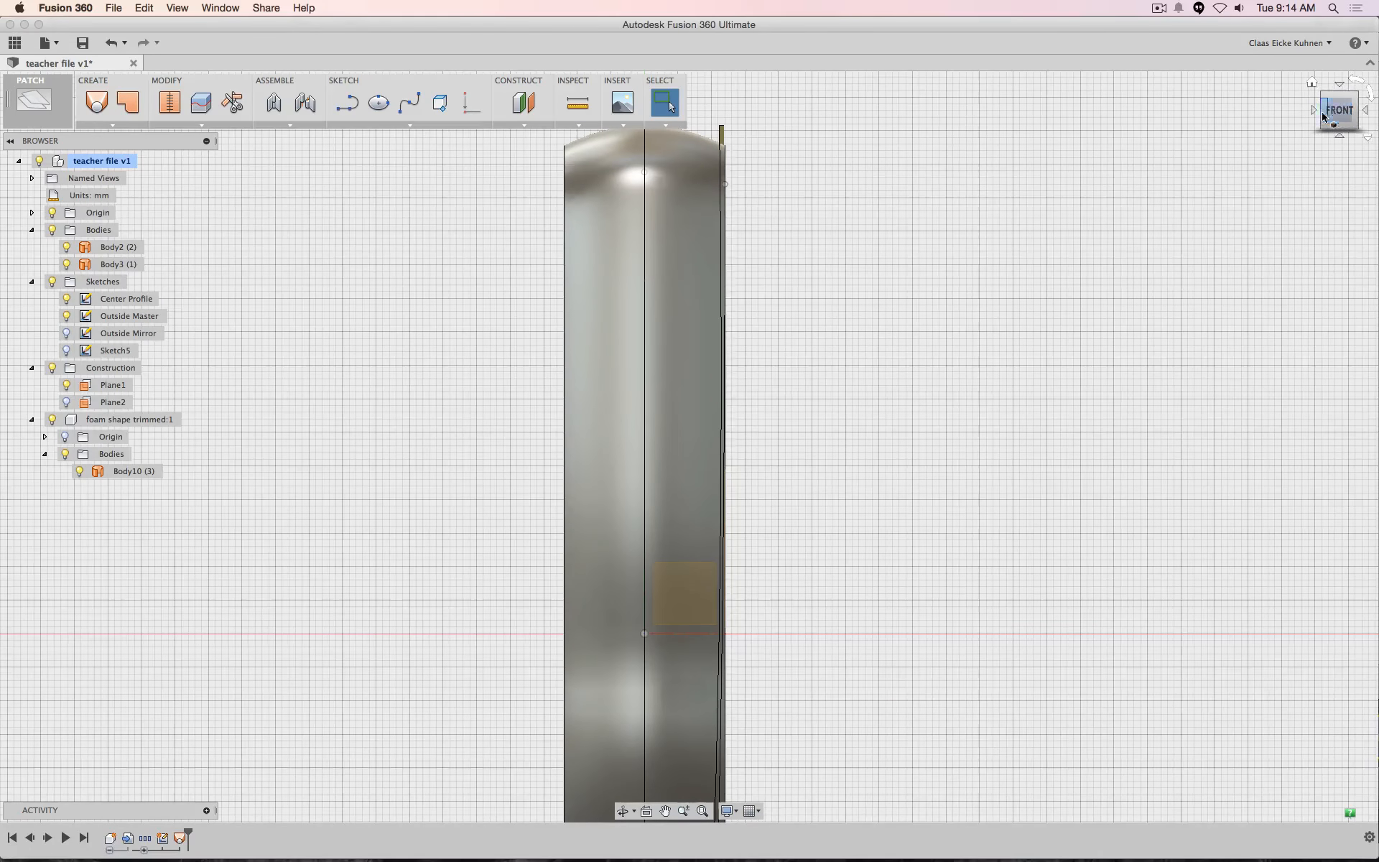
# Inspect the side surface from the front, hide the construction geometry, and show Sketch5 with the loft splines
pyautogui.moveTo(1337, 109); pyautogui.dragTo(1324, 121)
pyautogui.click(1336, 106)
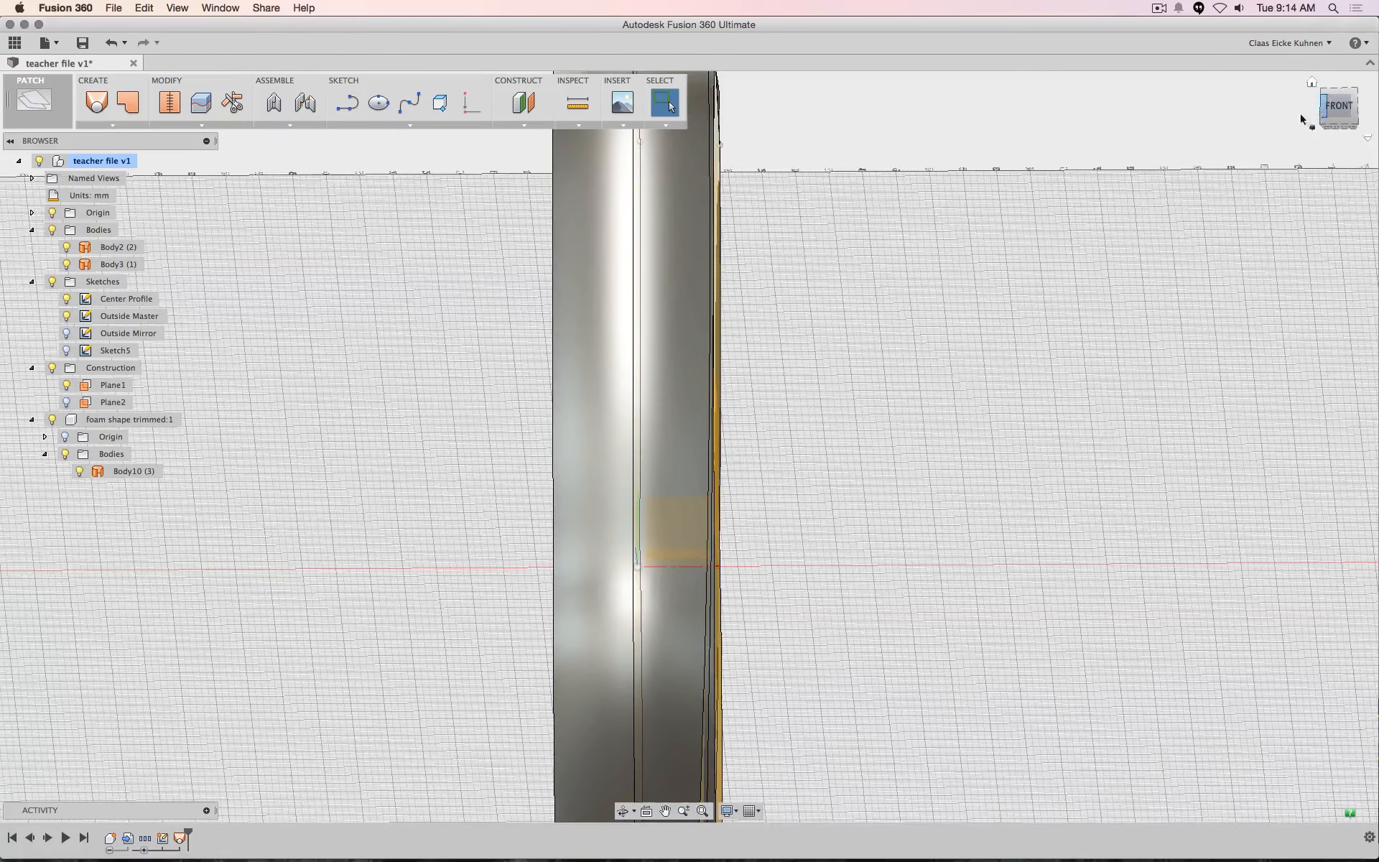
pyautogui.moveTo(1319, 116); pyautogui.dragTo(1303, 120)
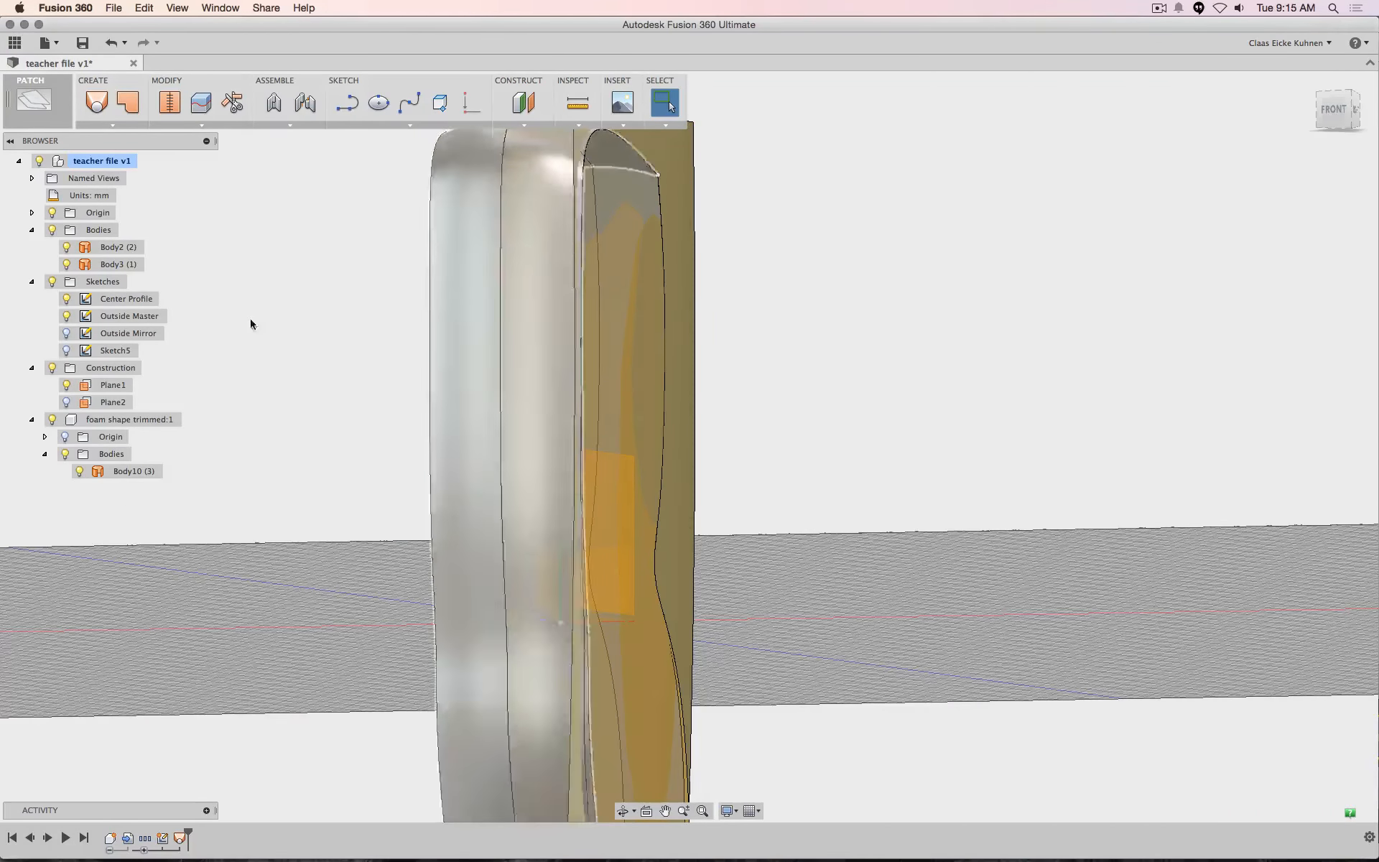
pyautogui.click(53, 367)
pyautogui.moveTo(956, 743); pyautogui.dragTo(1016, 329, button='middle')
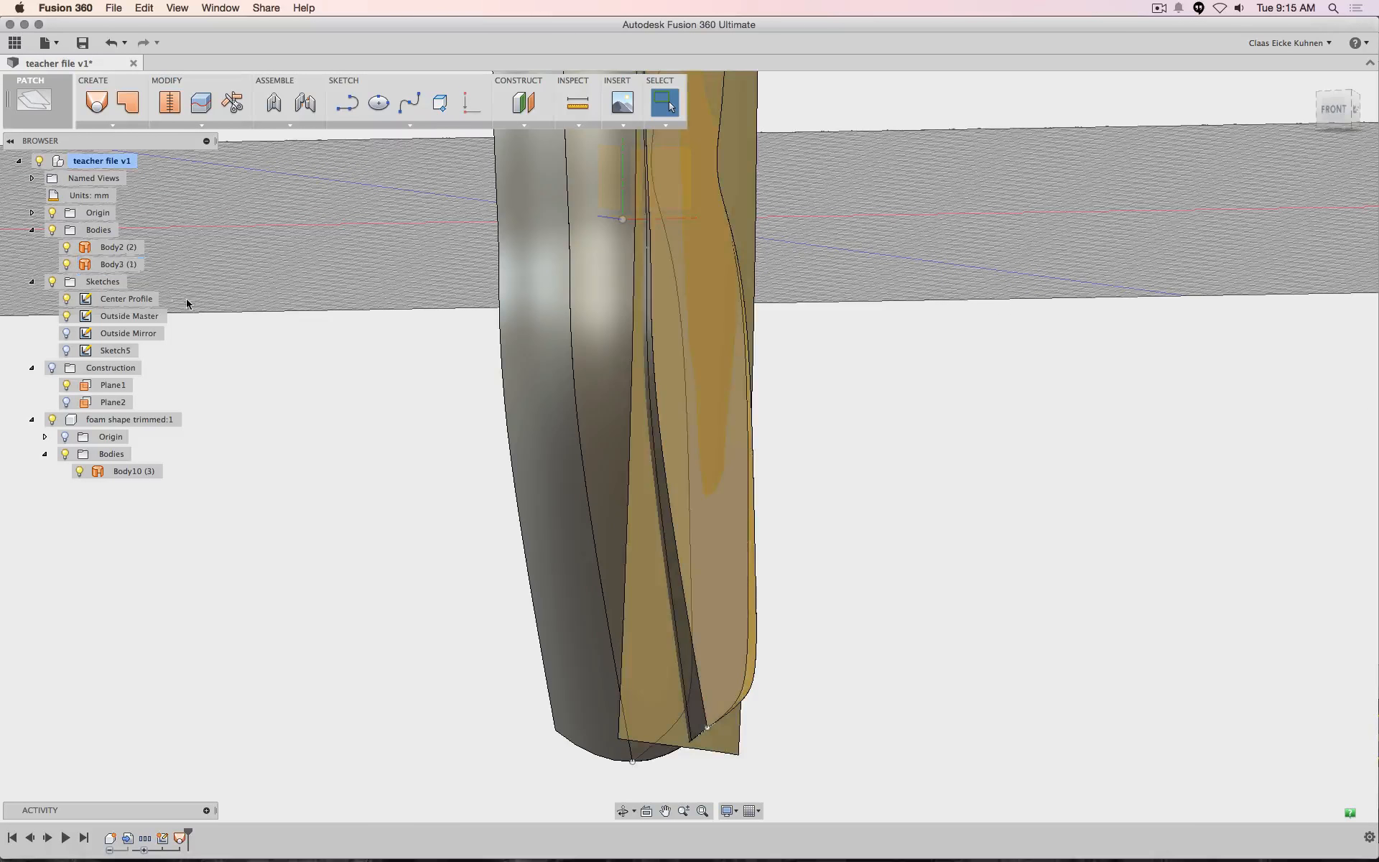
pyautogui.click(66, 351)
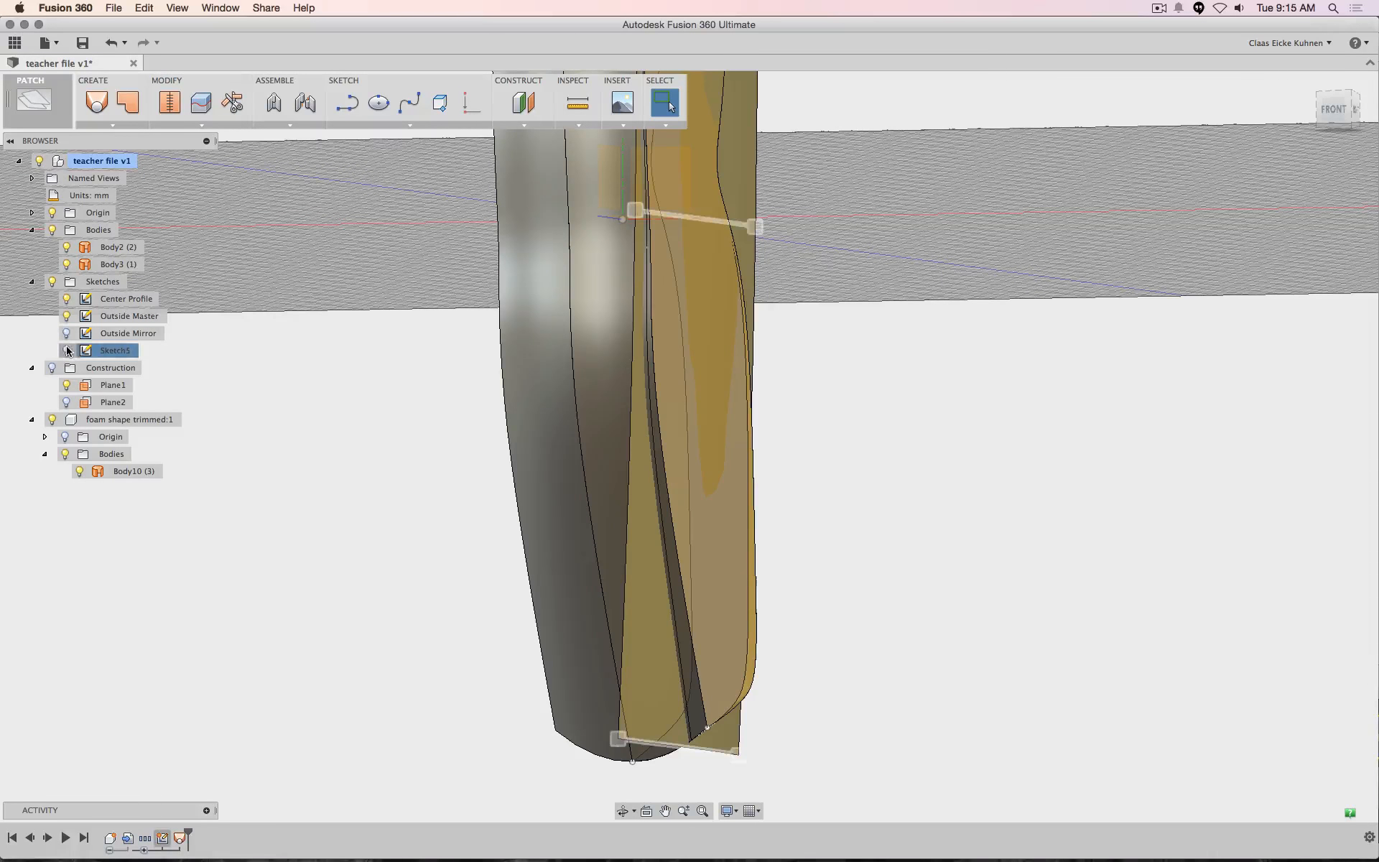
# Move the lower side spline at the body's tapered end 0.233 mm outward in X
pyautogui.rightClick(719, 756)
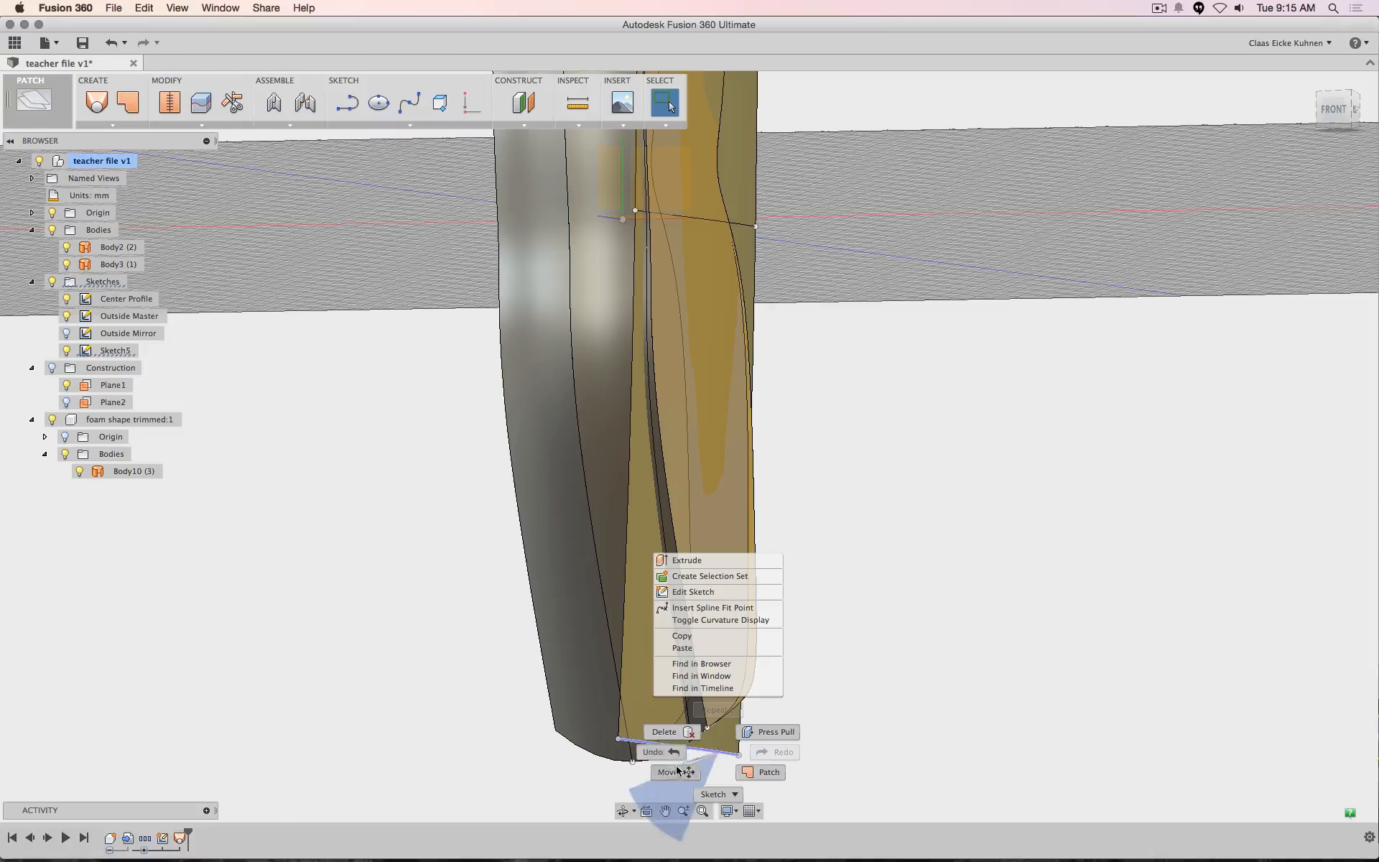
pyautogui.click(669, 805)
pyautogui.moveTo(758, 751); pyautogui.dragTo(760, 751)
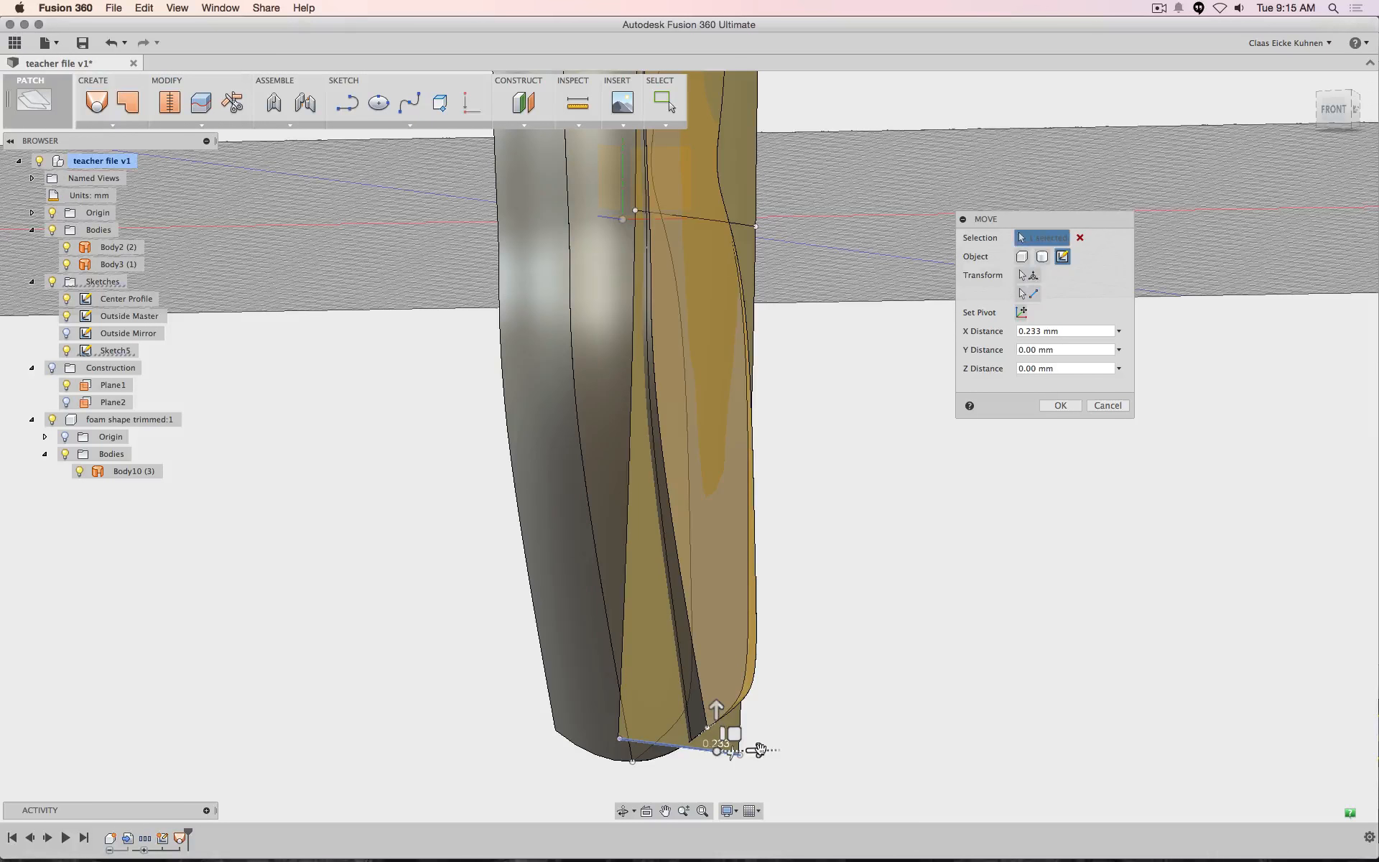
pyautogui.click(1044, 403)
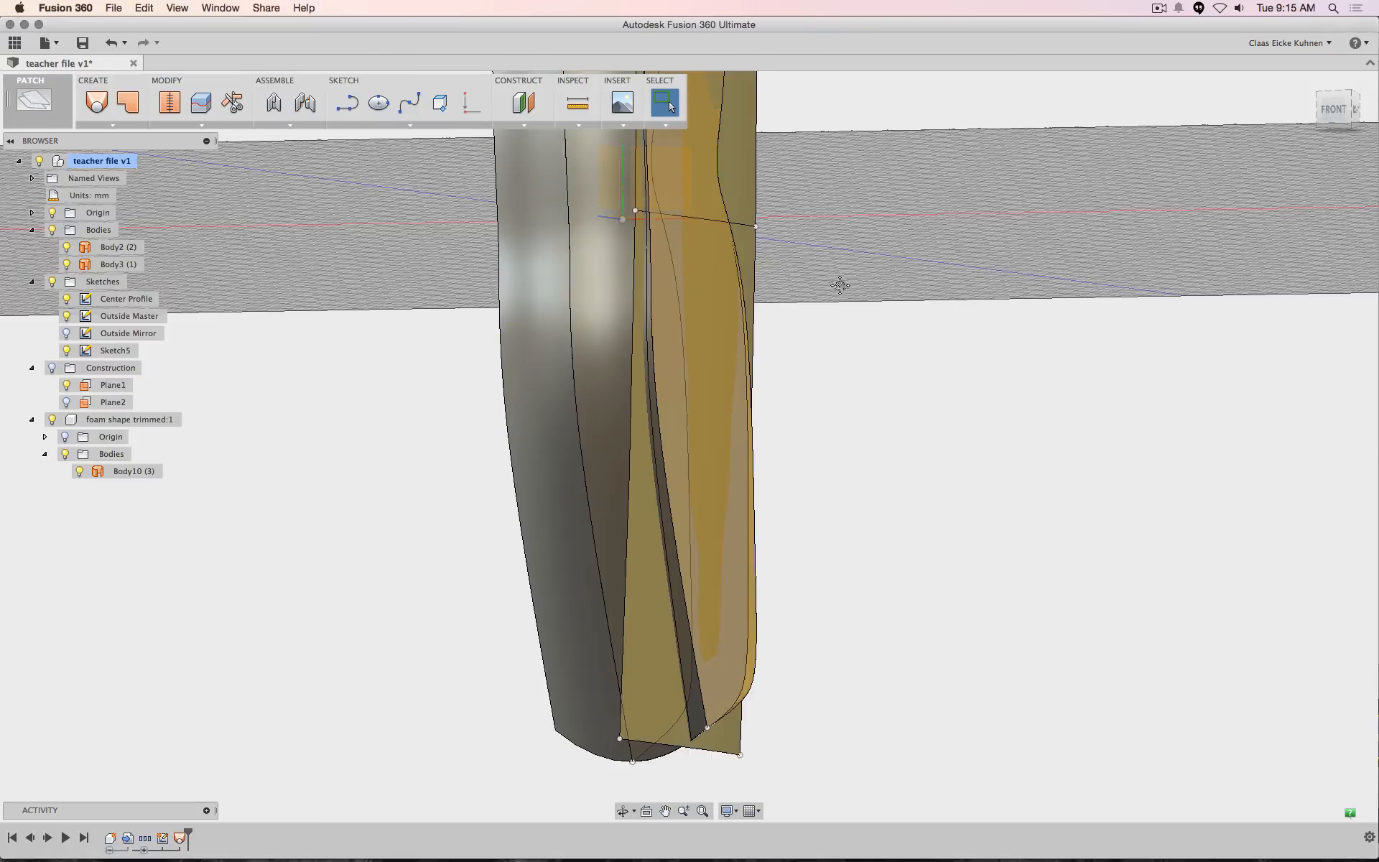
# Move the middle side spline slightly outward in X so the lofted surface sits farther out
pyautogui.moveTo(840, 285); pyautogui.dragTo(816, 646, button='middle')
pyautogui.scroll(-3, 816, 665)
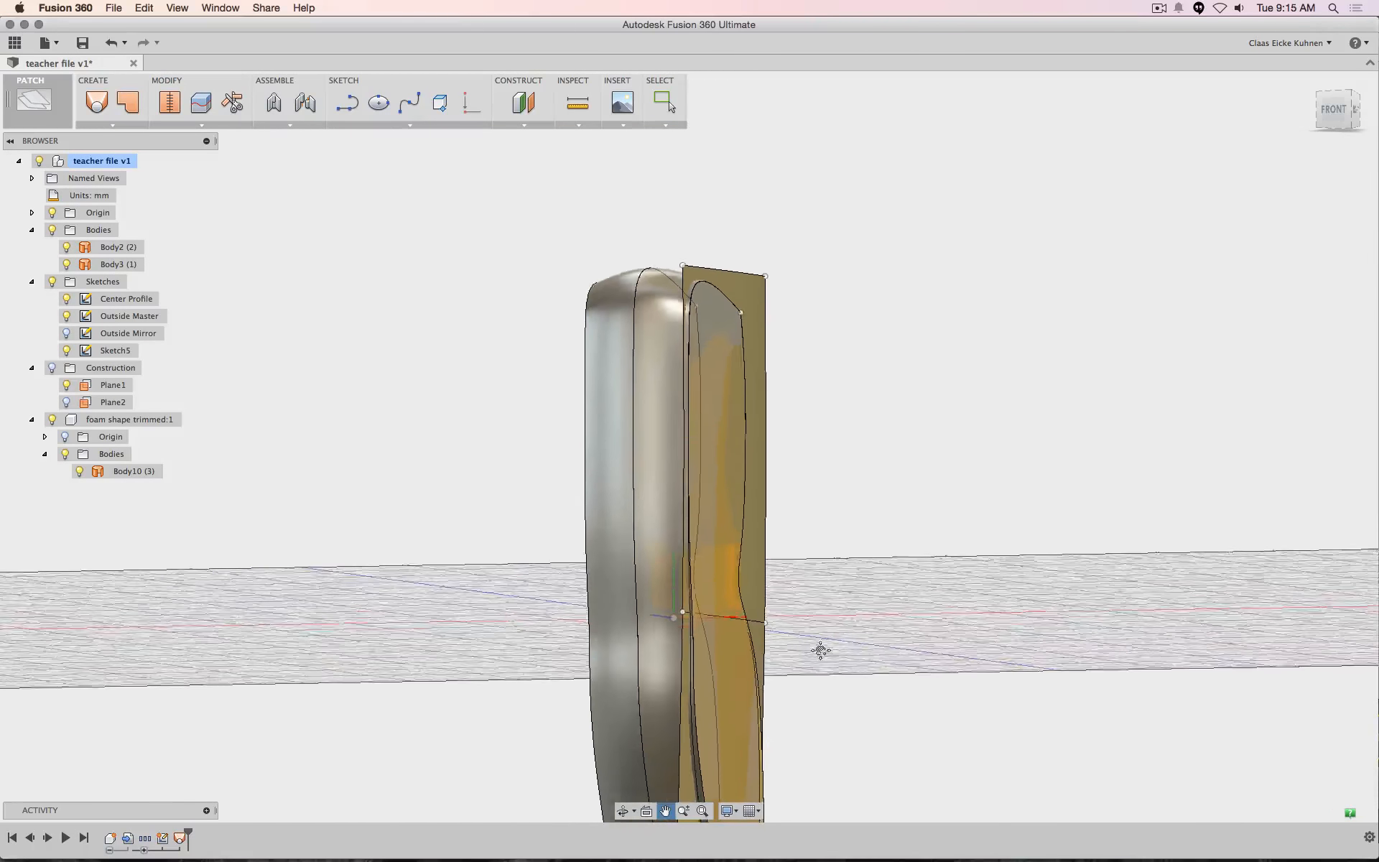
pyautogui.scroll(6, 822, 643)
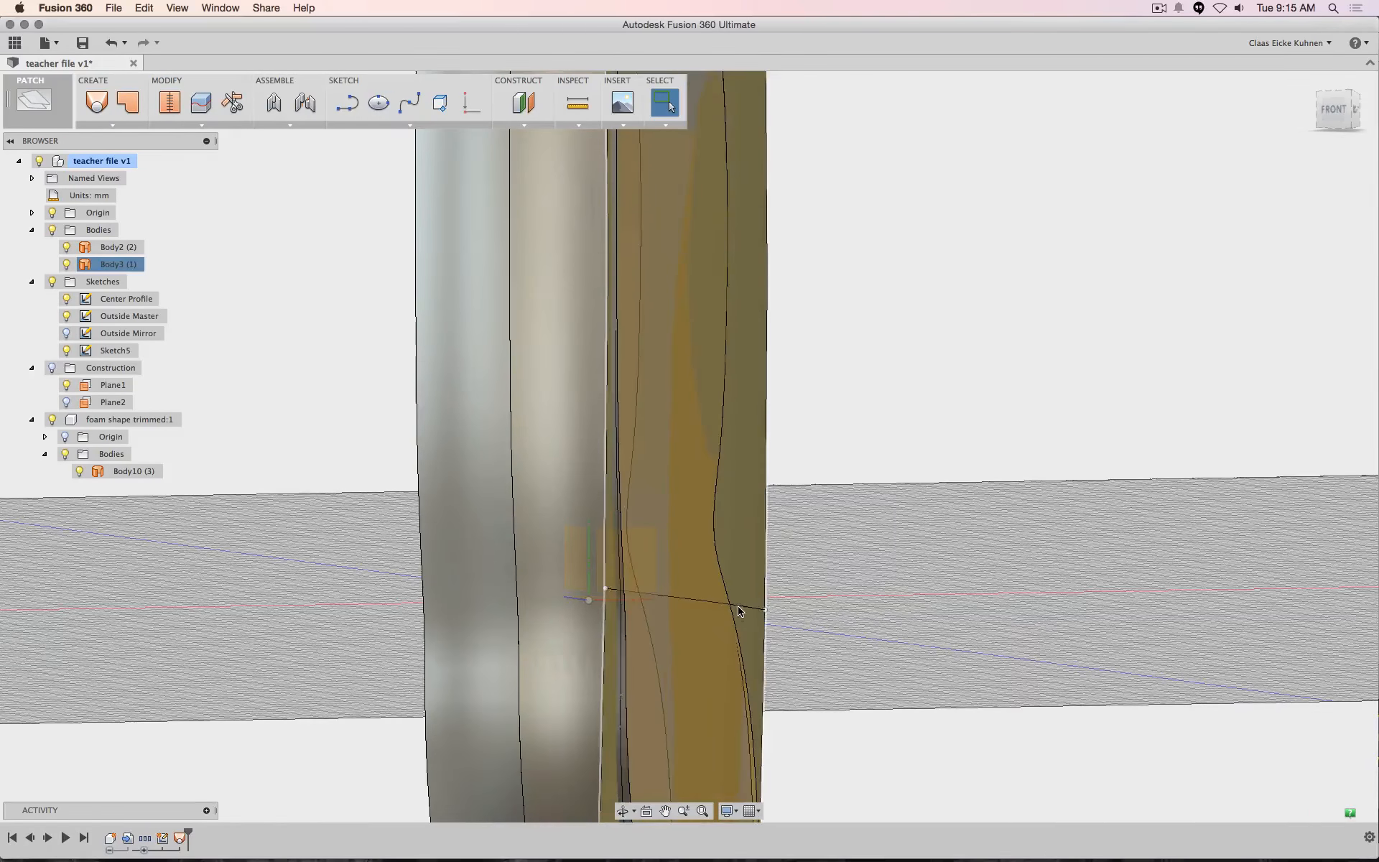
pyautogui.click(741, 607)
pyautogui.rightClick(739, 607)
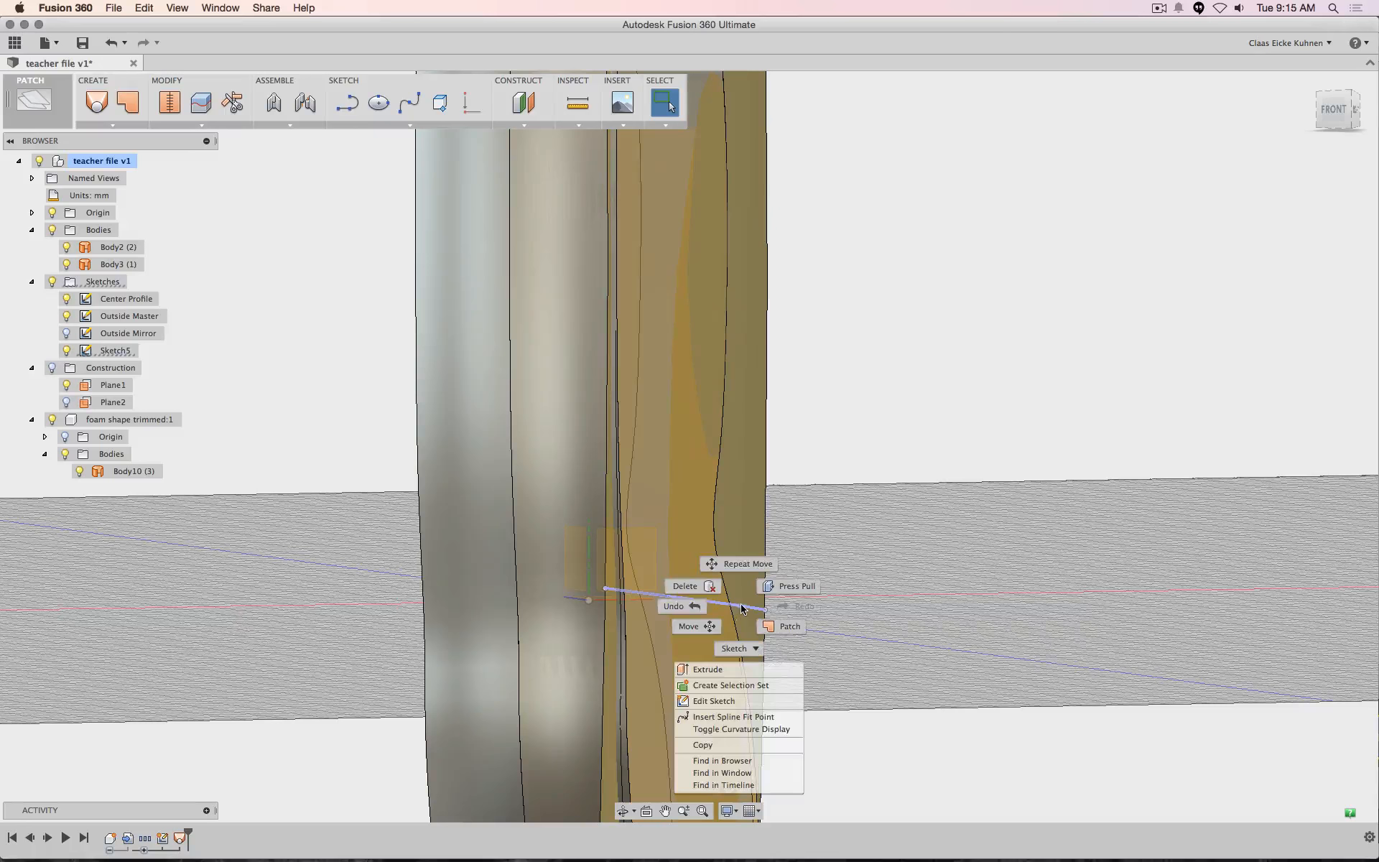
pyautogui.click(709, 624)
pyautogui.moveTo(780, 605); pyautogui.dragTo(783, 604)
pyautogui.click(1062, 406)
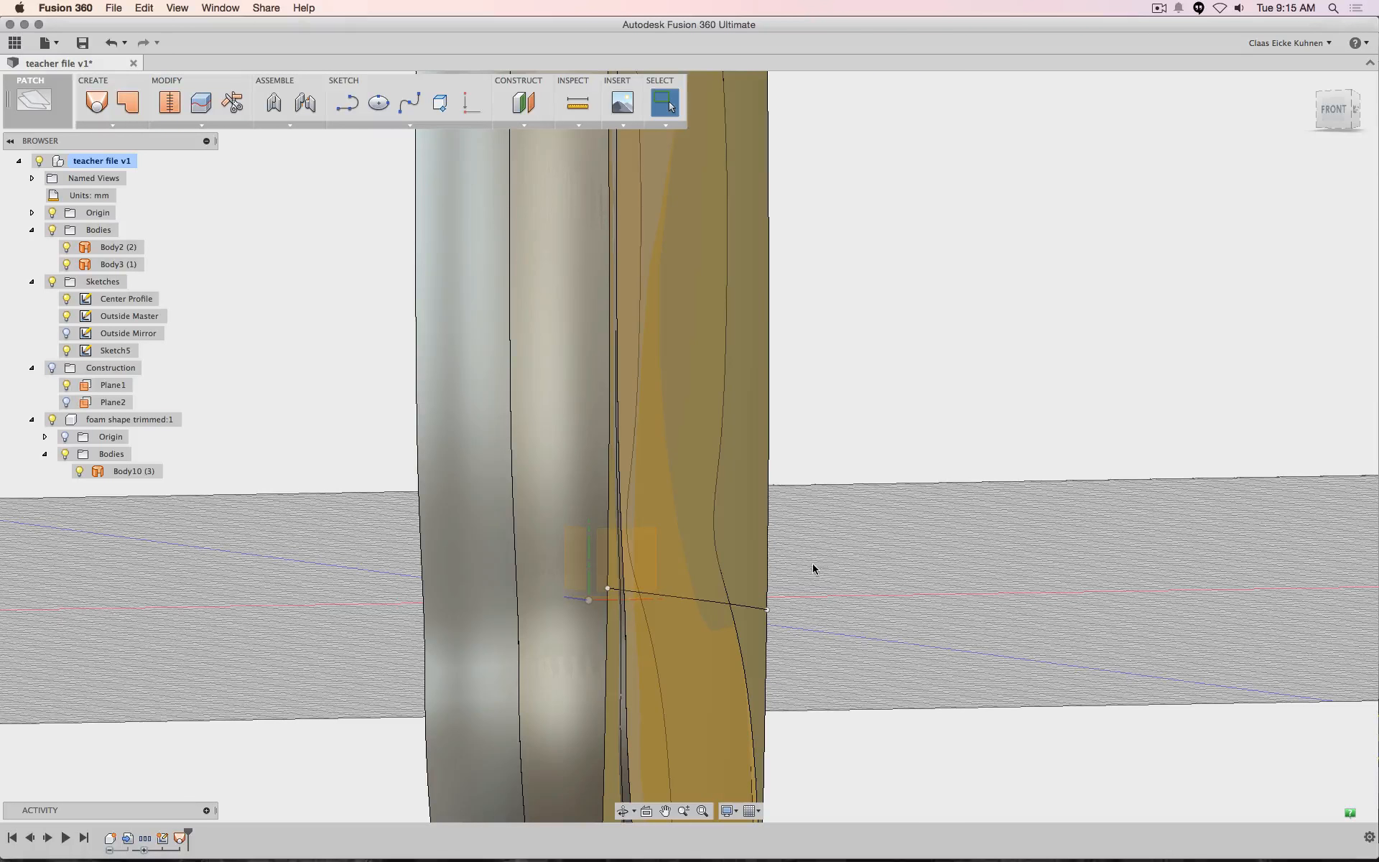
# Rename Sketch5 as Sides and hide it
pyautogui.scroll(-3, 860, 535)
pyautogui.scroll(-2, 860, 535)
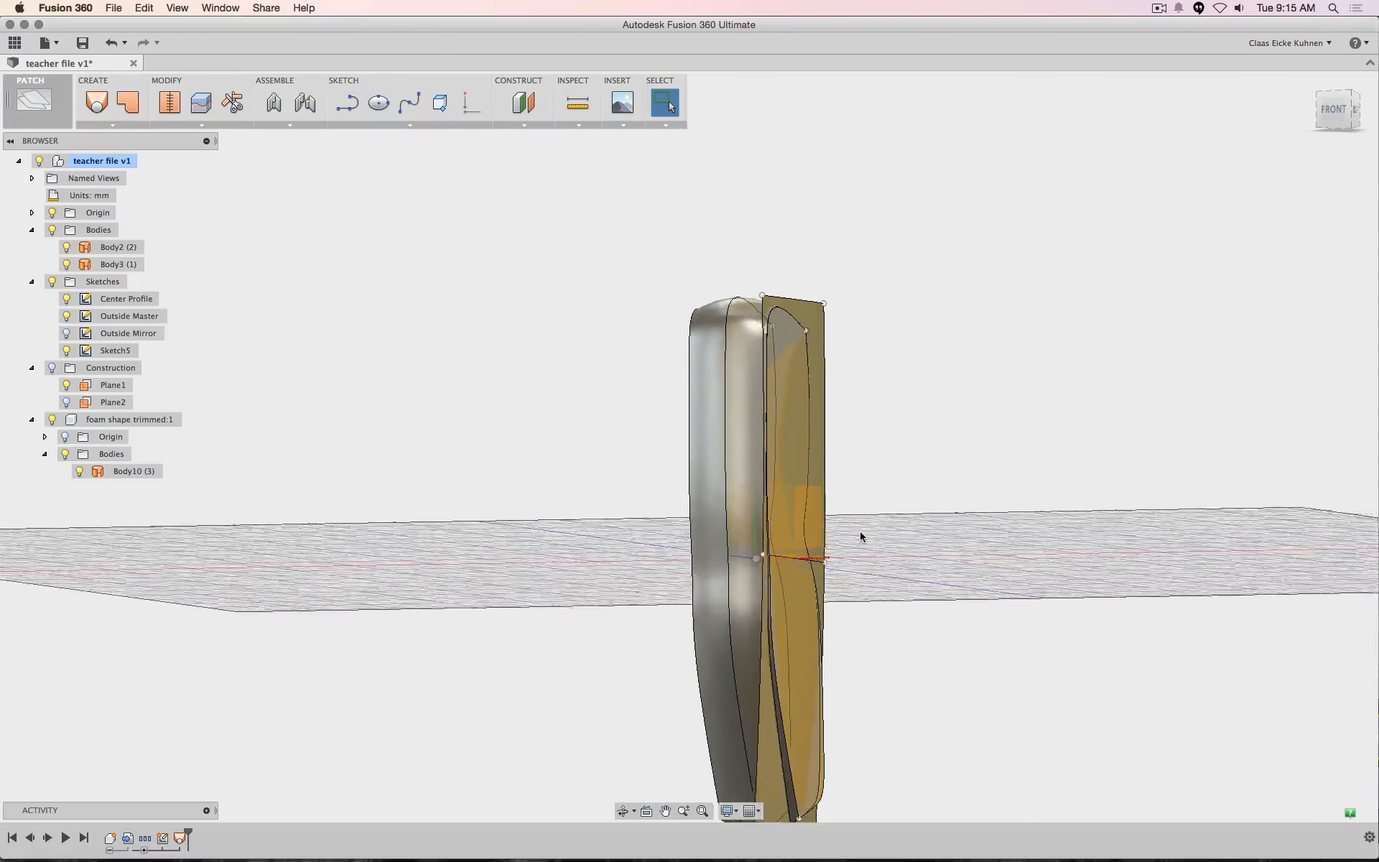
pyautogui.click(115, 351)
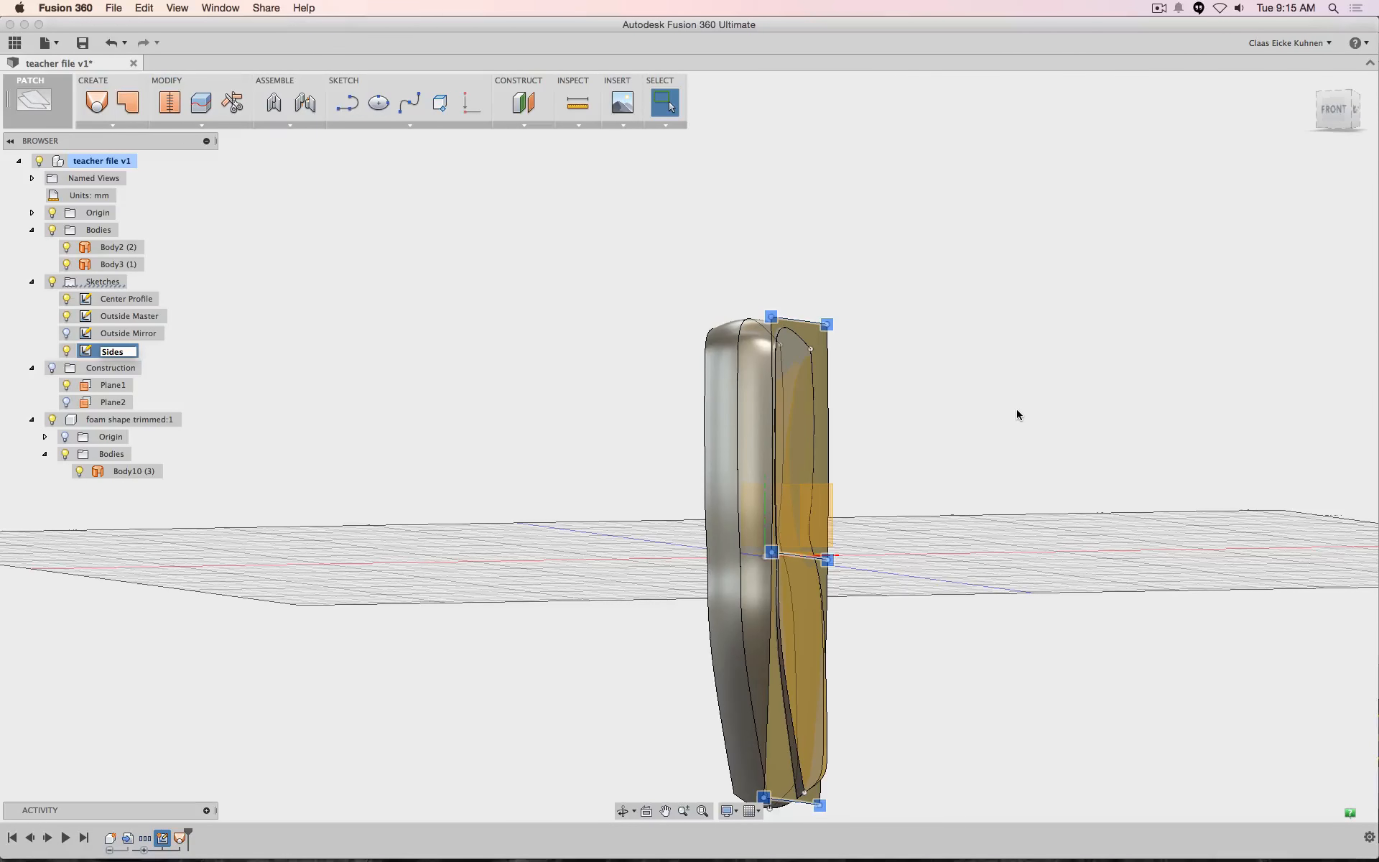
pyautogui.press('Return')
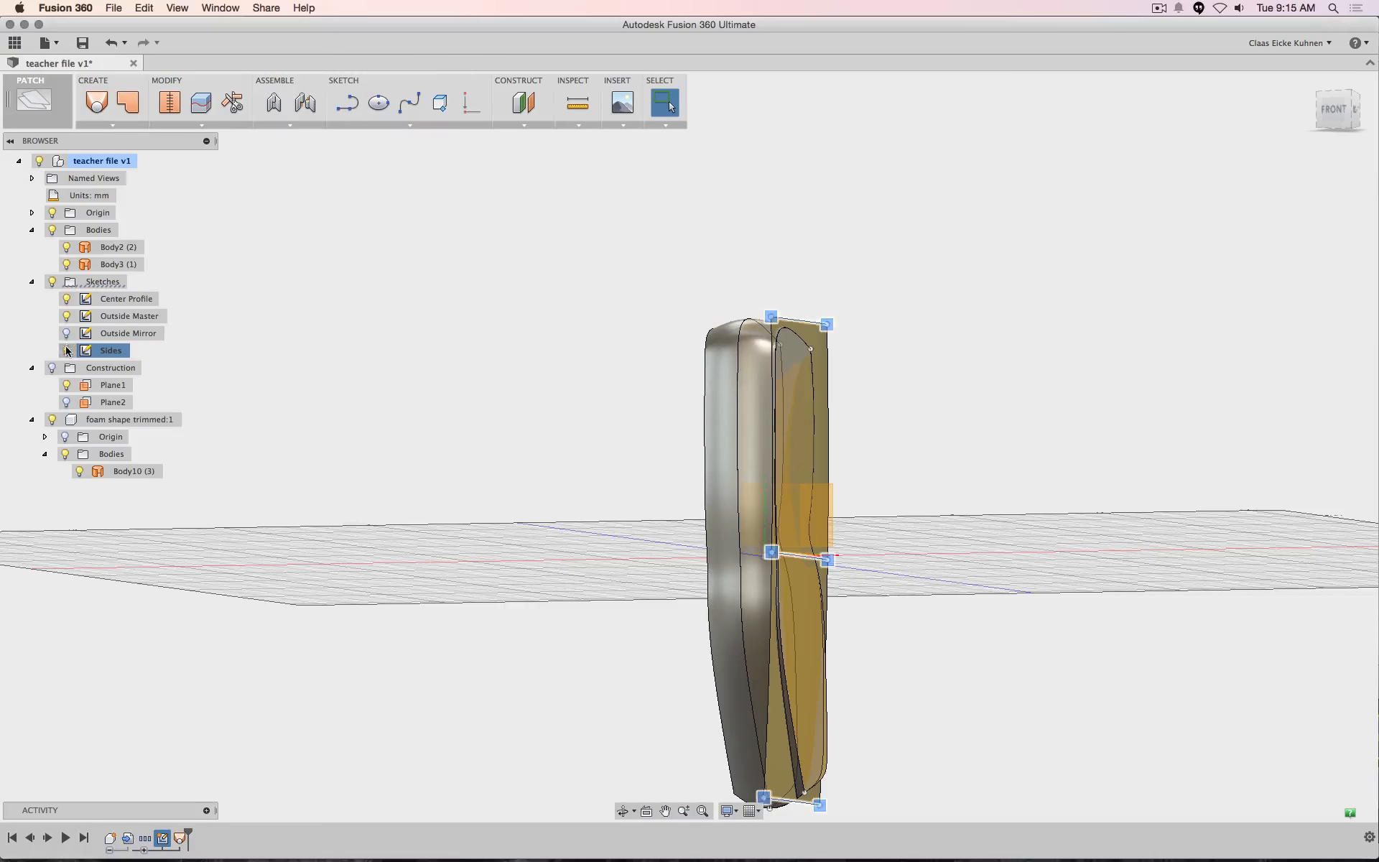
pyautogui.click(1073, 193)
# Mirror the lofted side surface across the central origin plane using the Bodies pattern type, and hide all sketches
pyautogui.moveTo(1334, 112); pyautogui.dragTo(1284, 161)
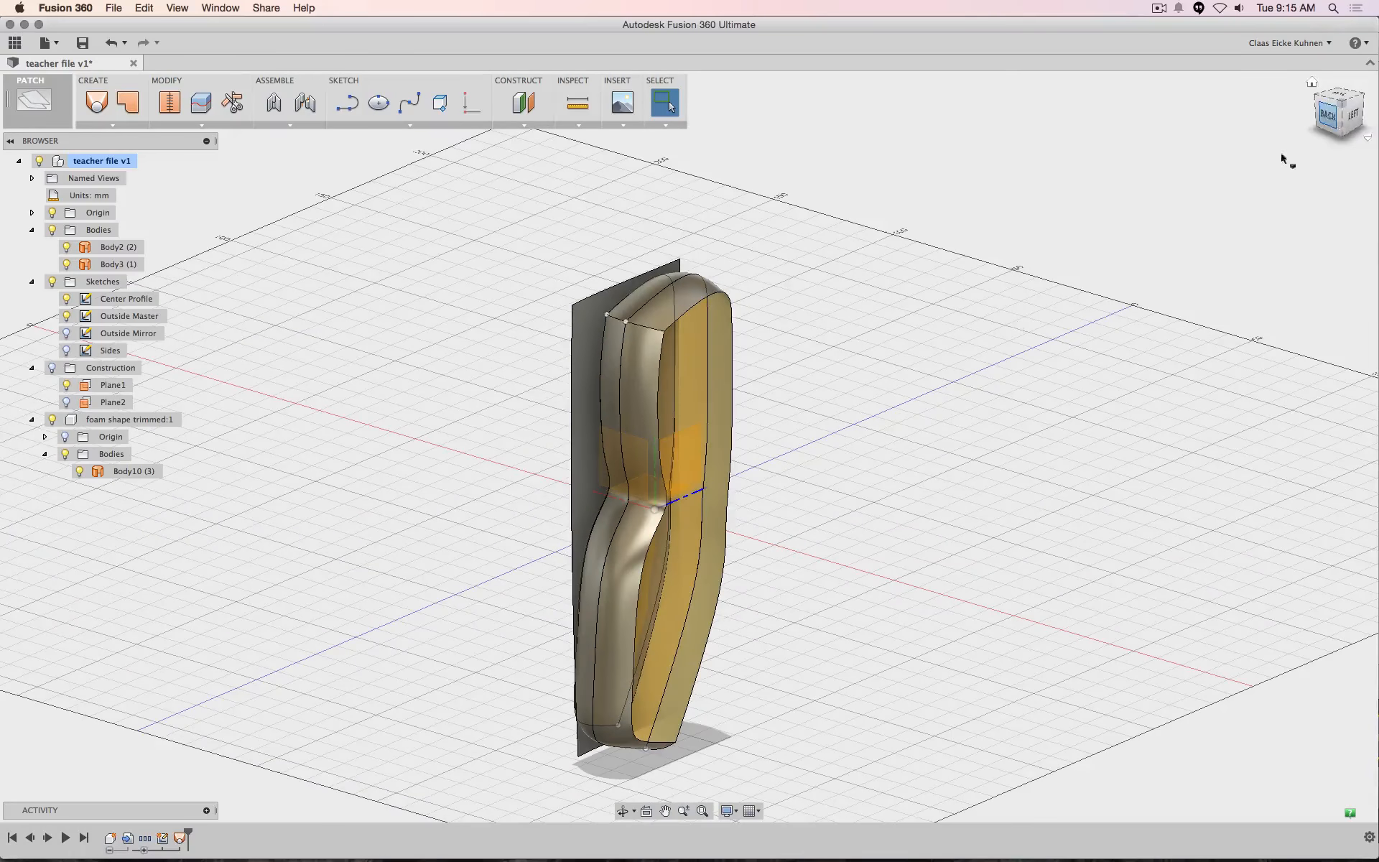
pyautogui.click(580, 319)
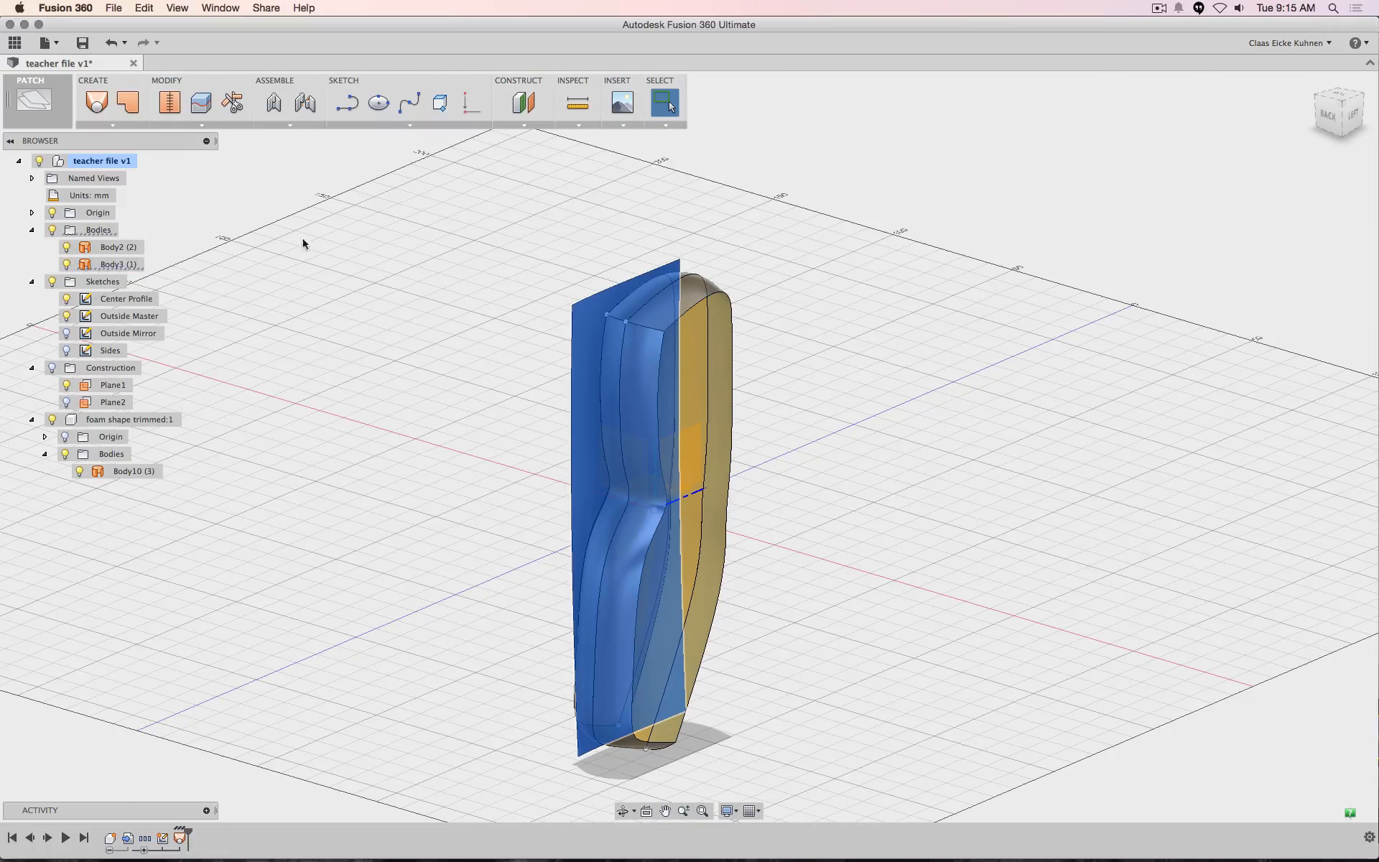
pyautogui.click(112, 125)
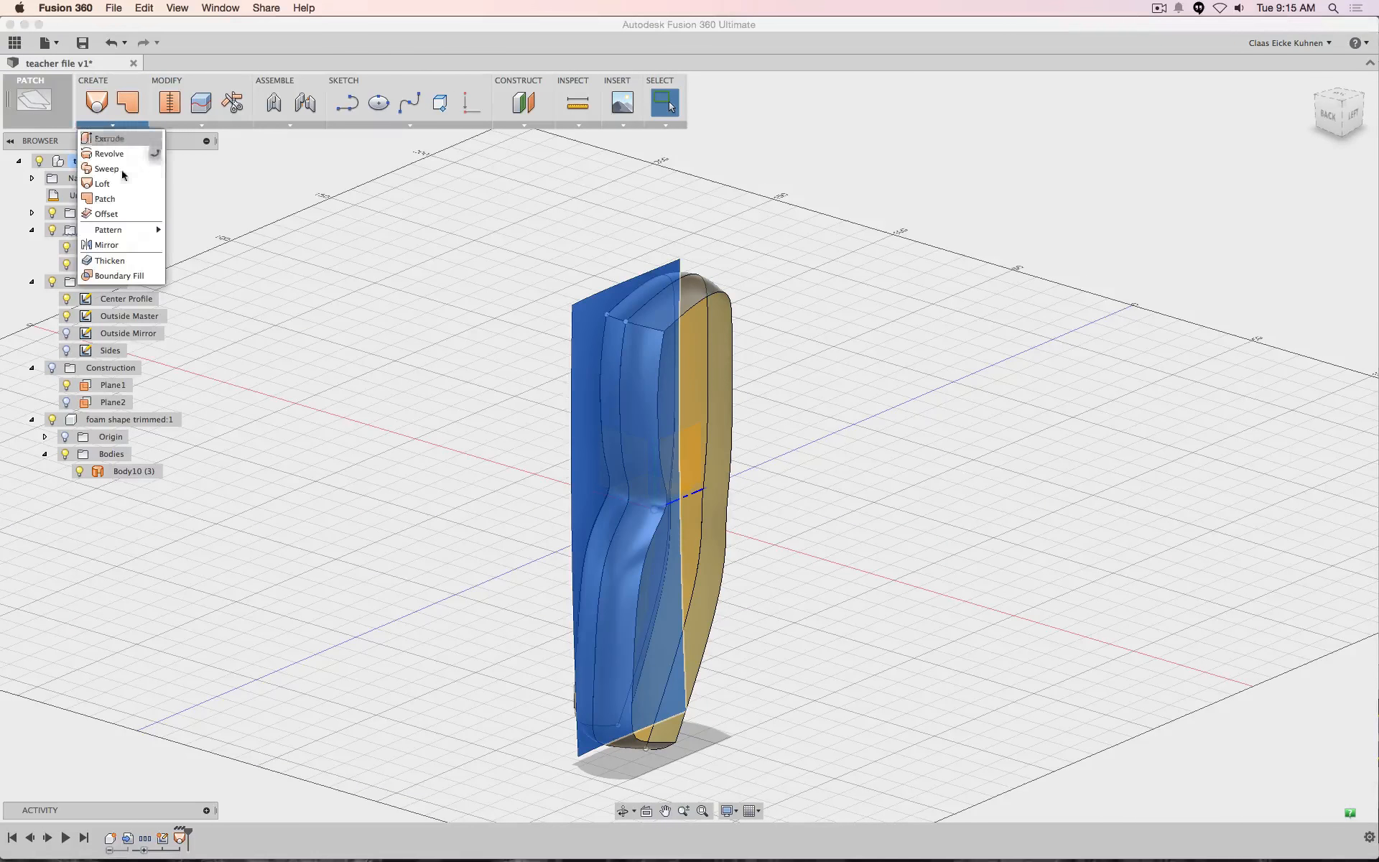
pyautogui.click(107, 245)
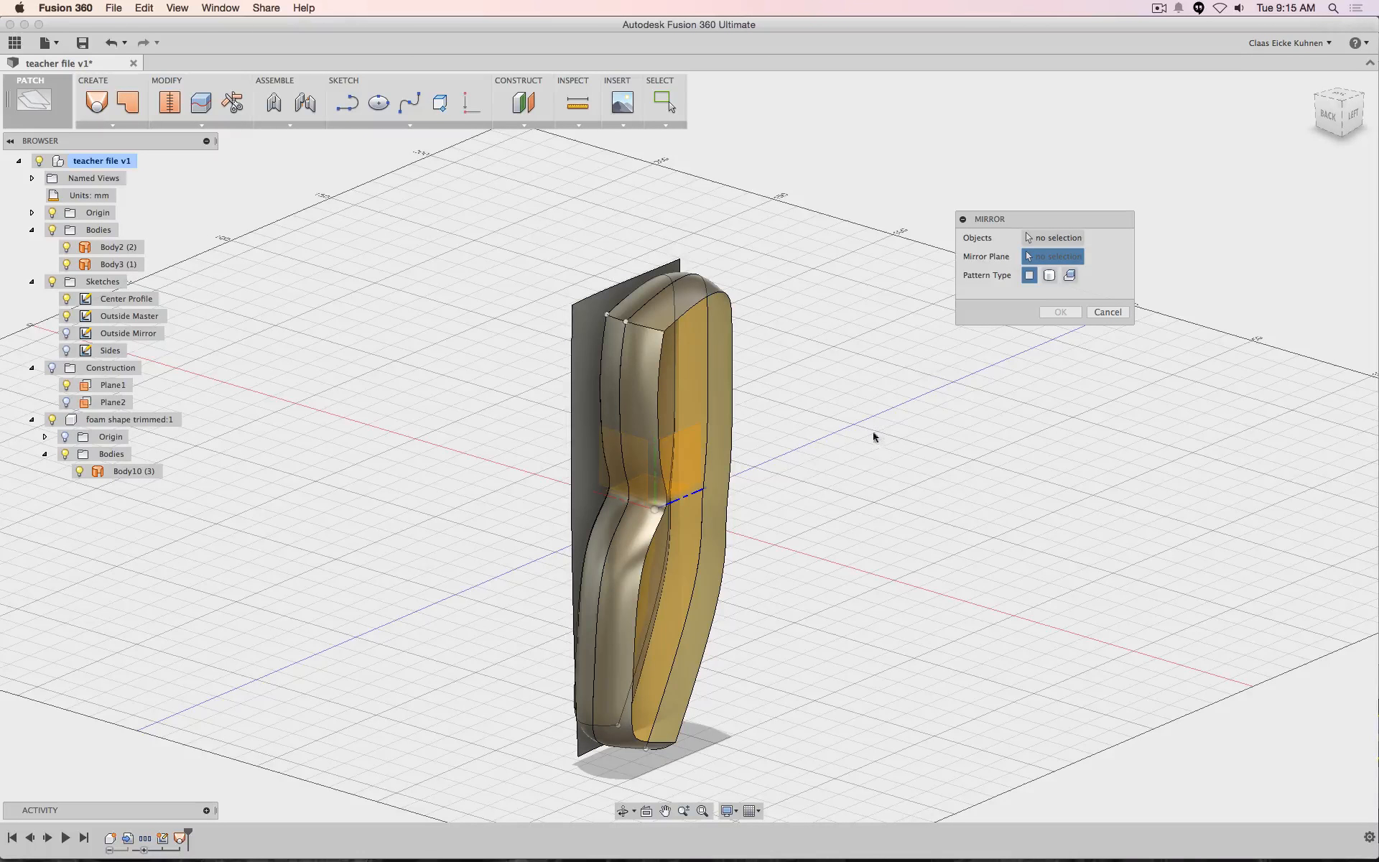
pyautogui.click(688, 450)
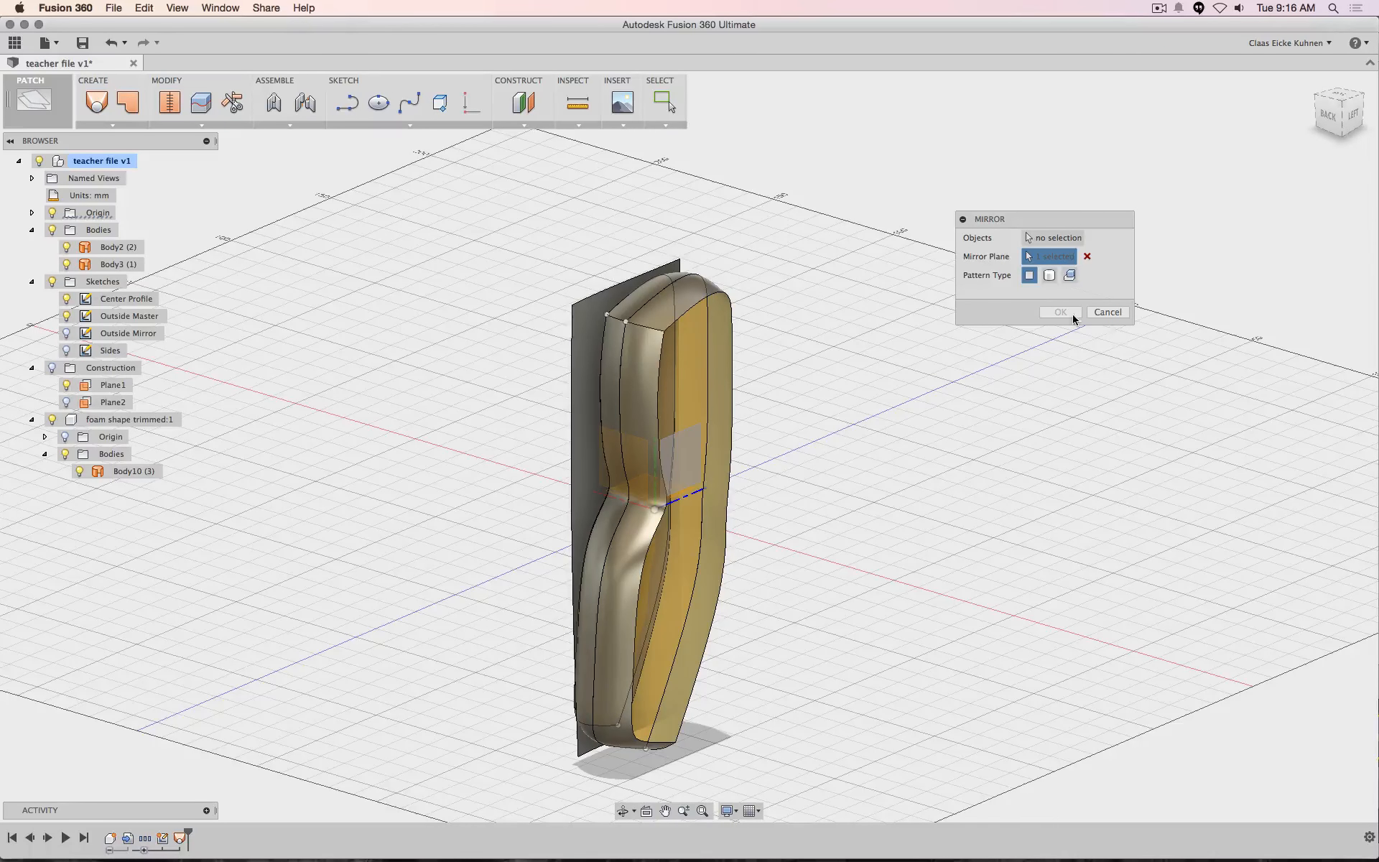
pyautogui.click(1050, 276)
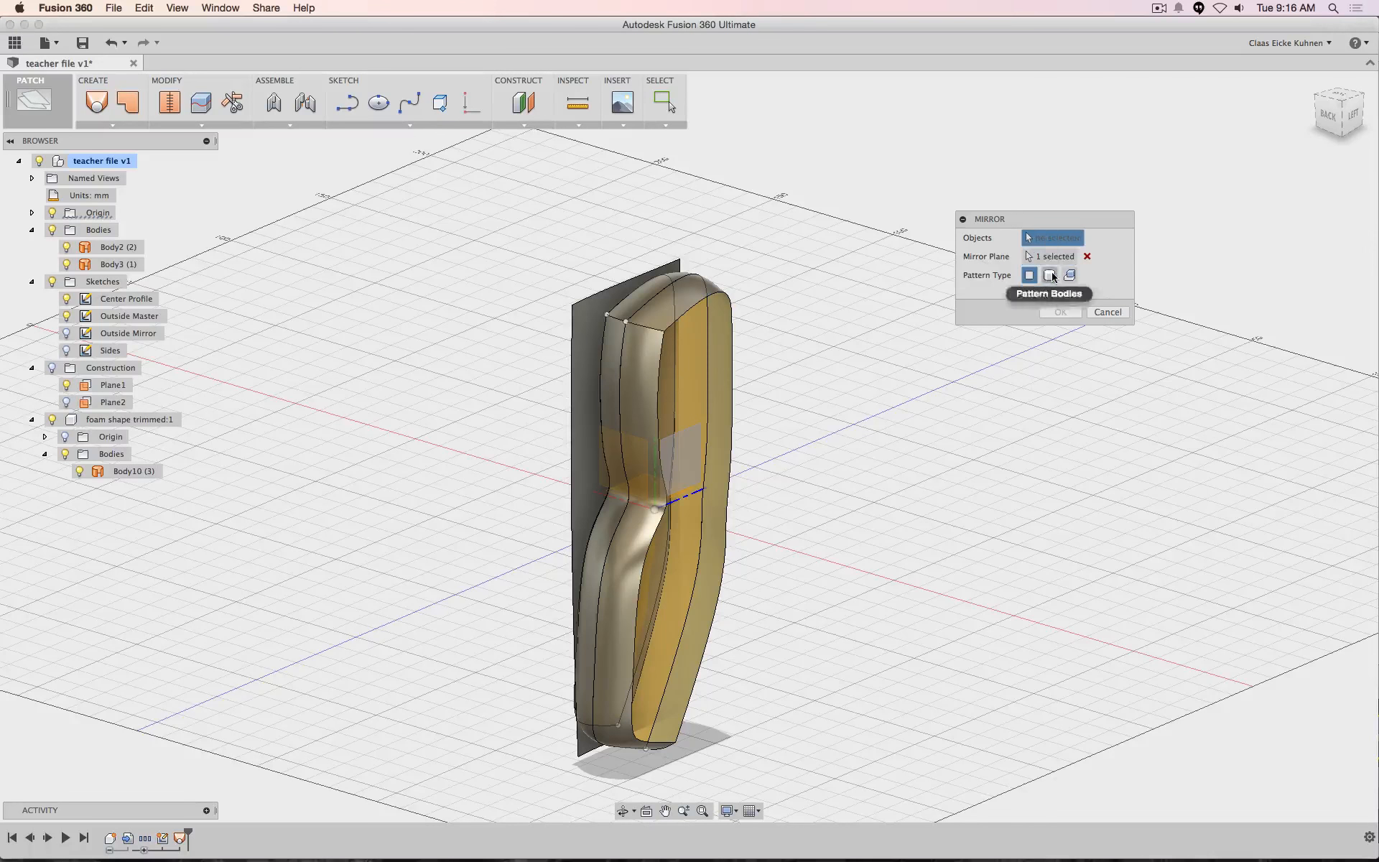
pyautogui.click(586, 314)
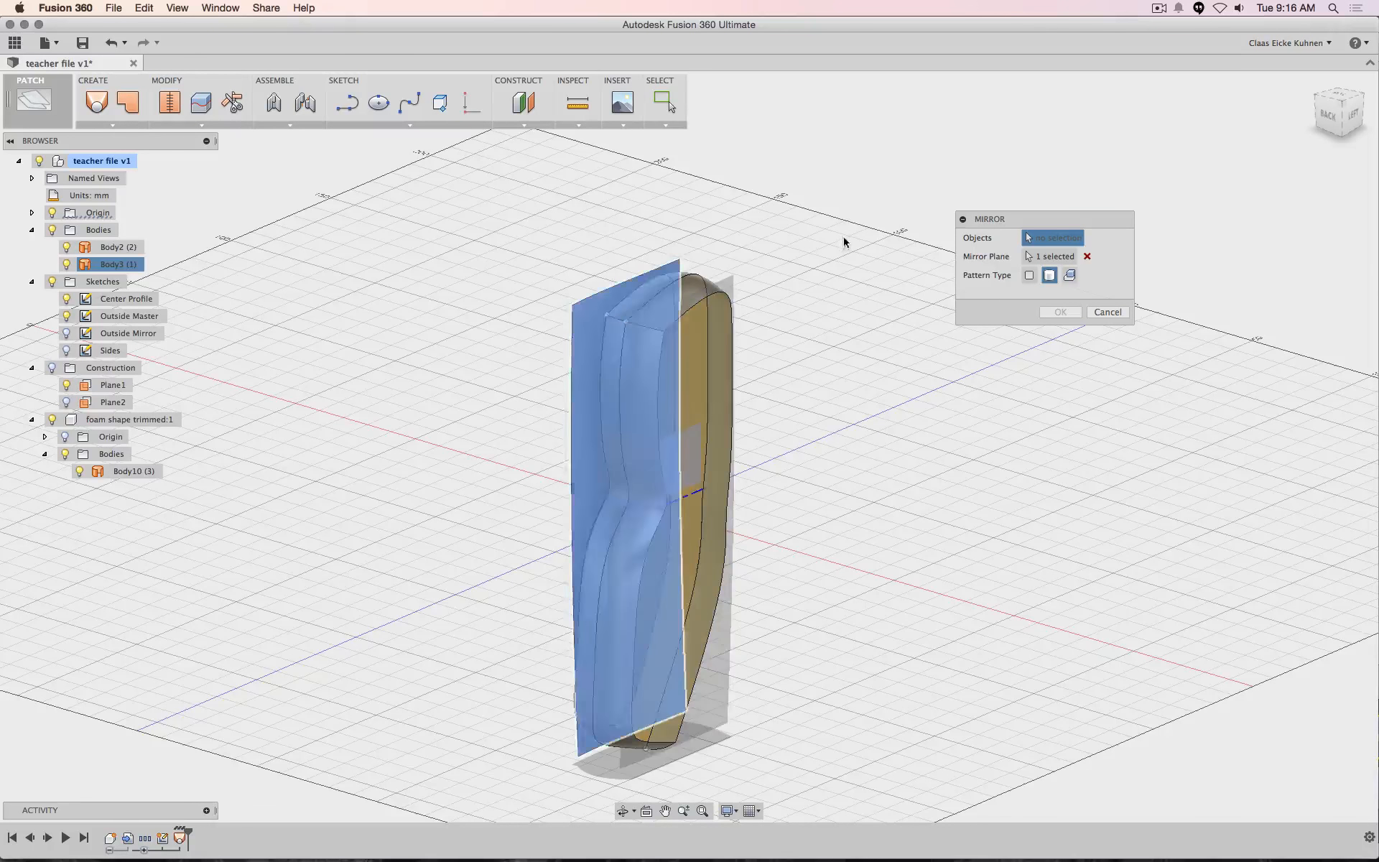
pyautogui.click(1060, 311)
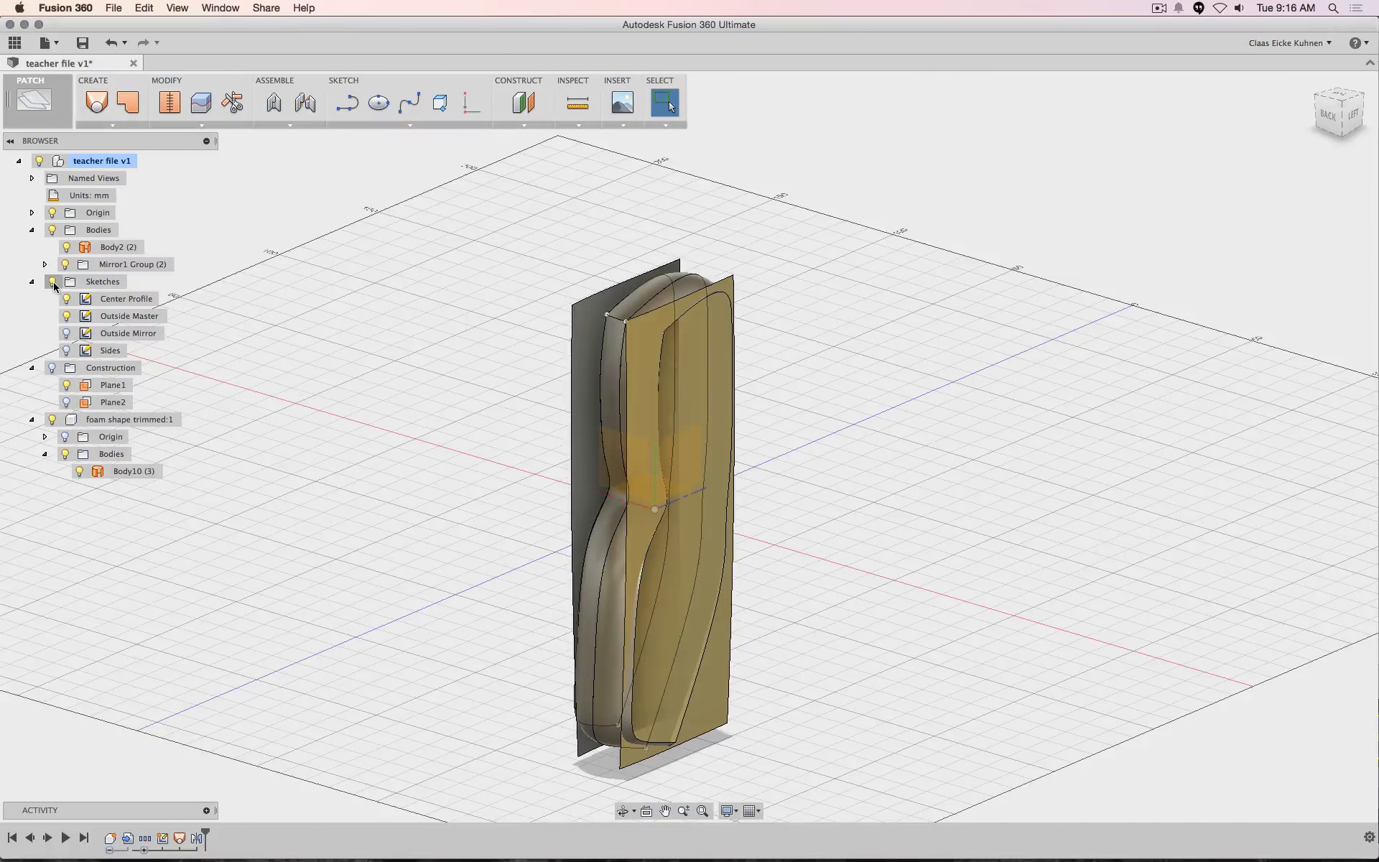
pyautogui.scroll(-4, 431, 388)
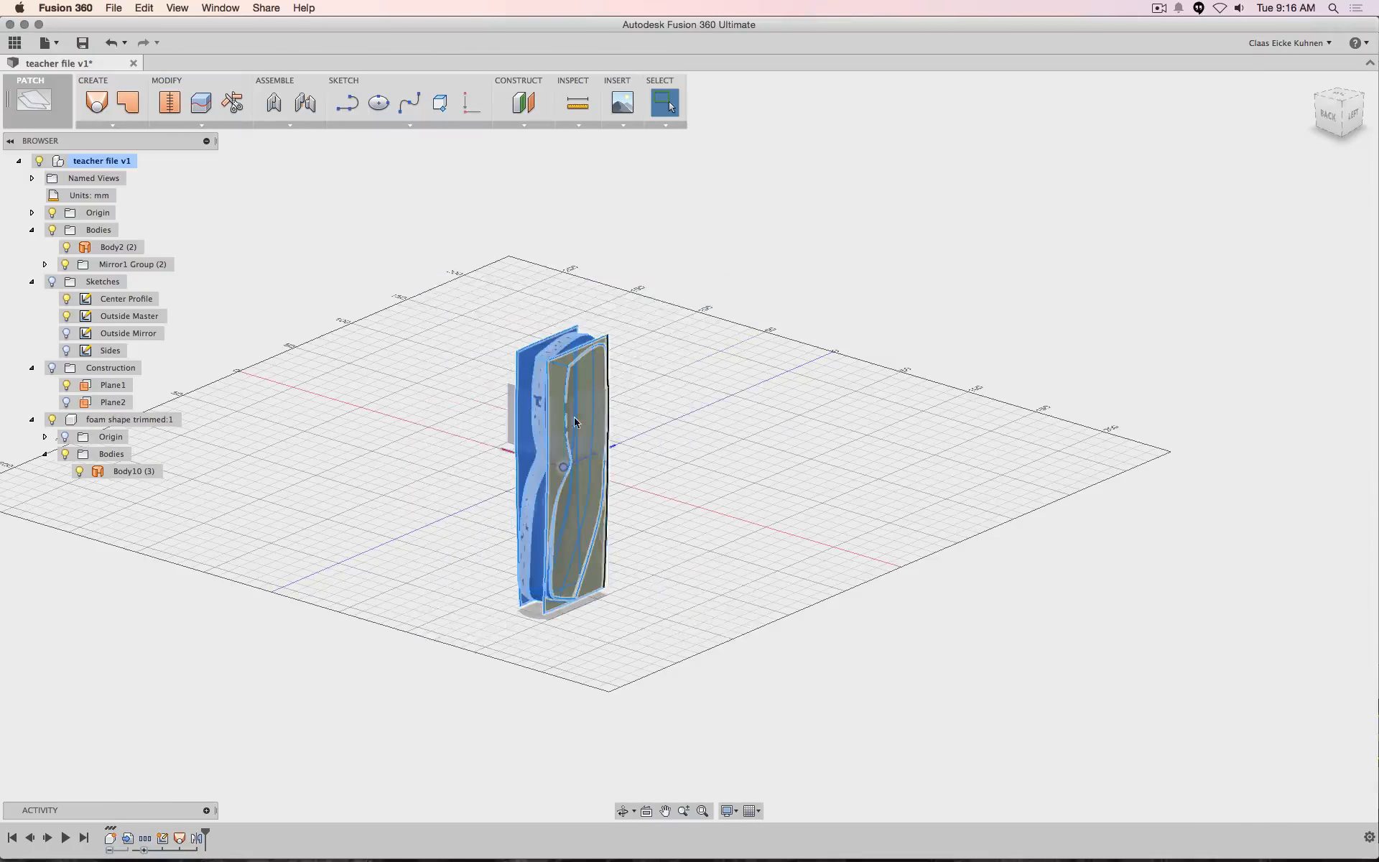
pyautogui.click(113, 125)
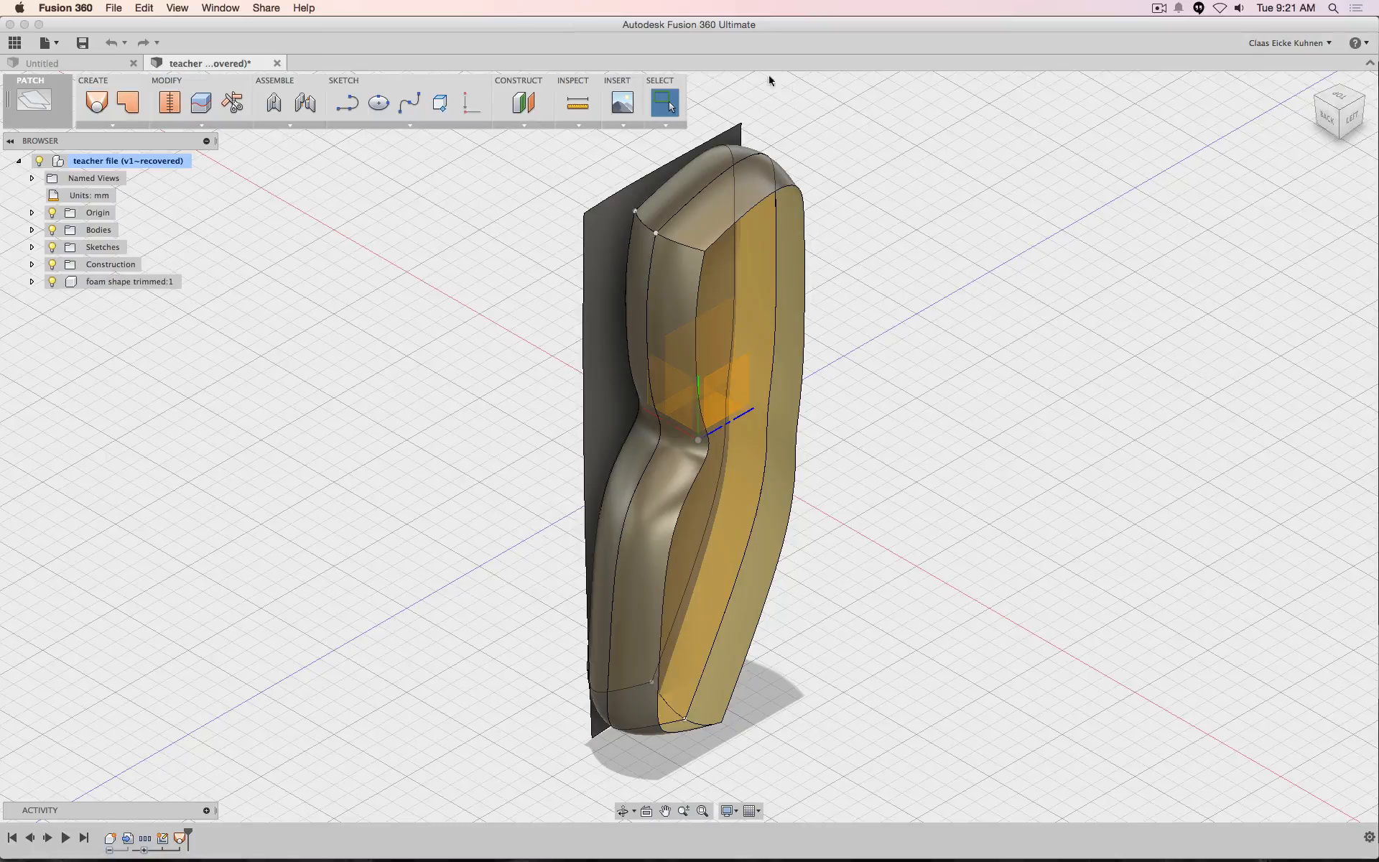
# Check the system notifications for the file recovery entry of teacher file v1
pyautogui.click(1356, 7)
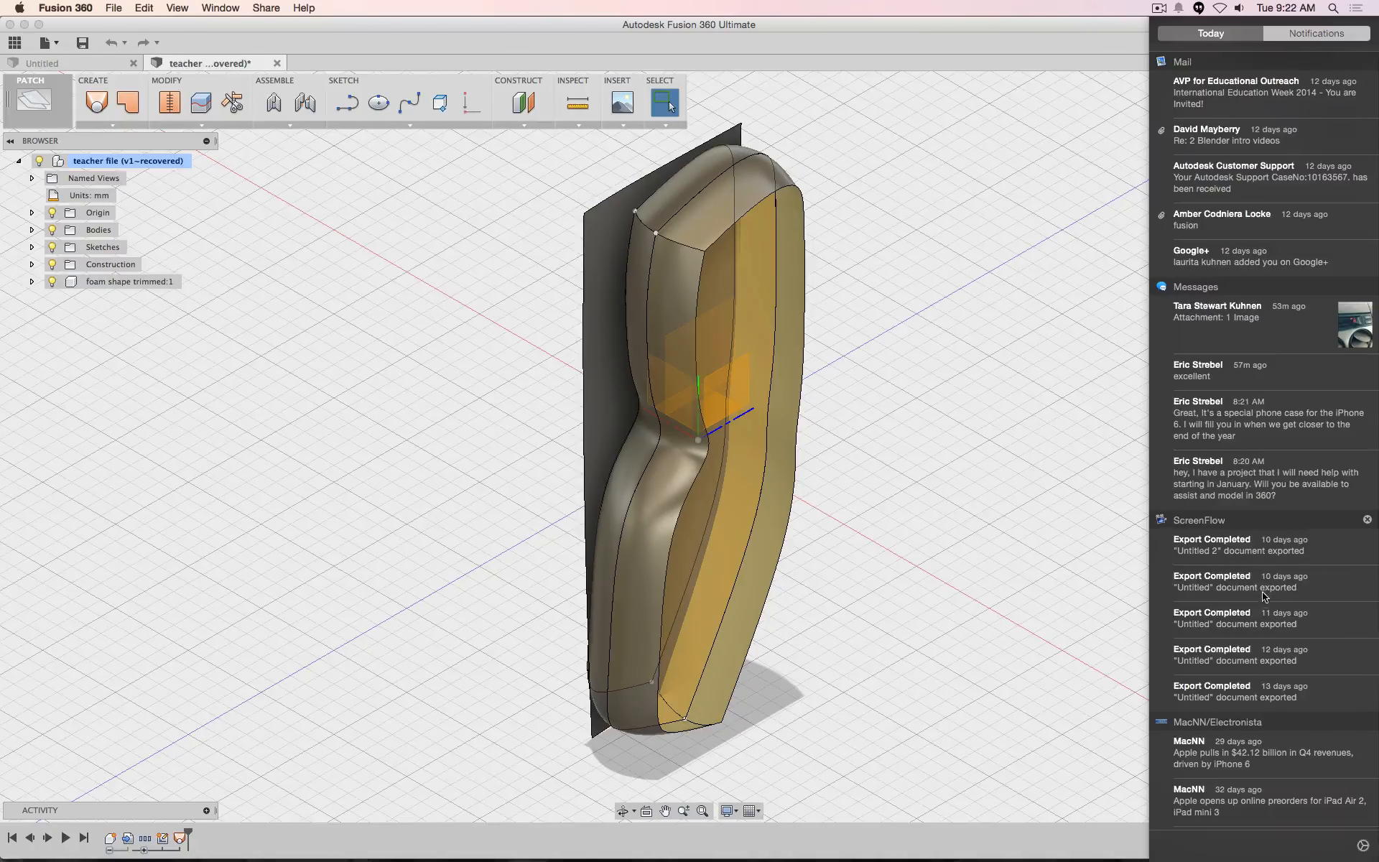
pyautogui.scroll(-20, 1263, 596)
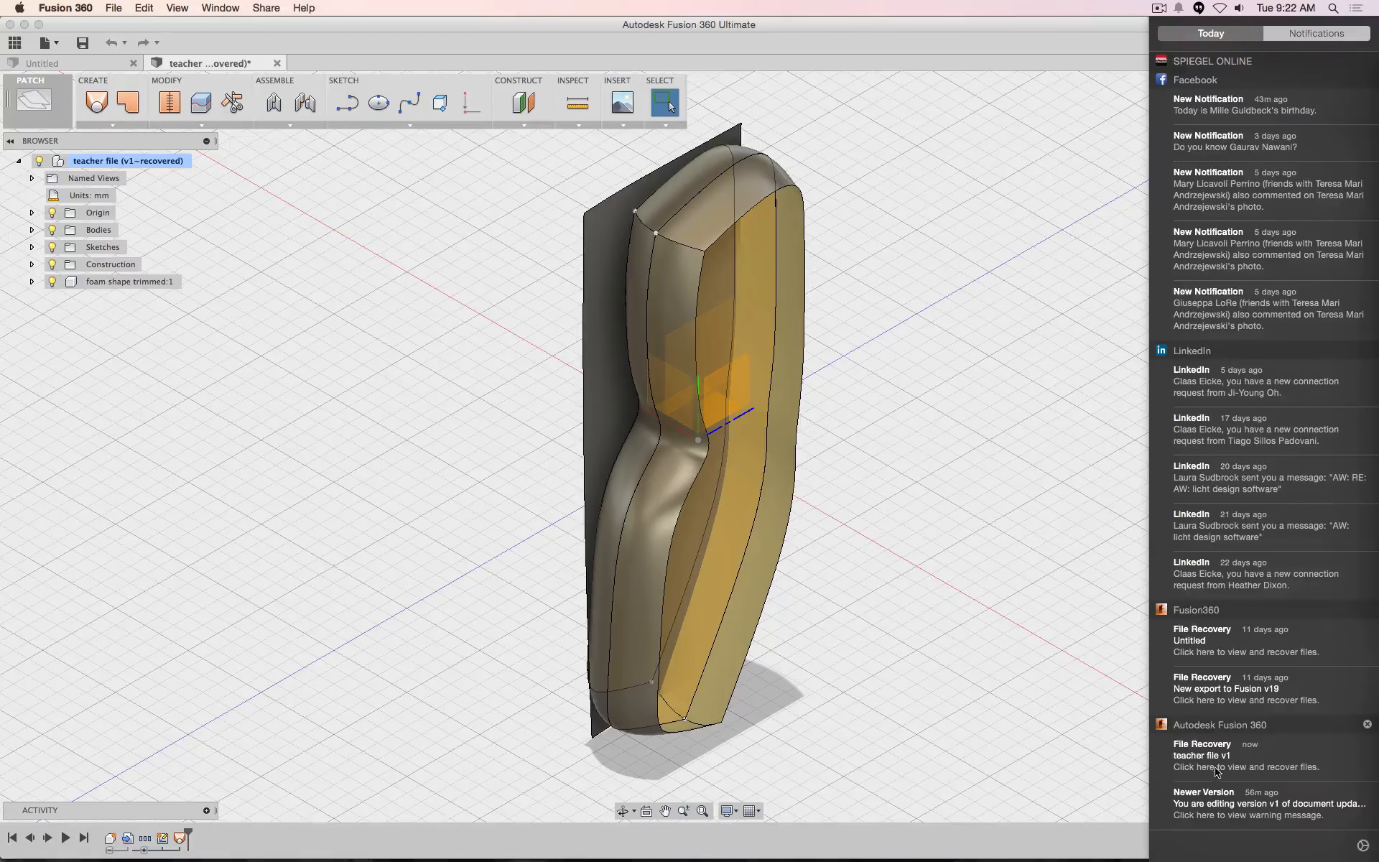
pyautogui.click(1009, 352)
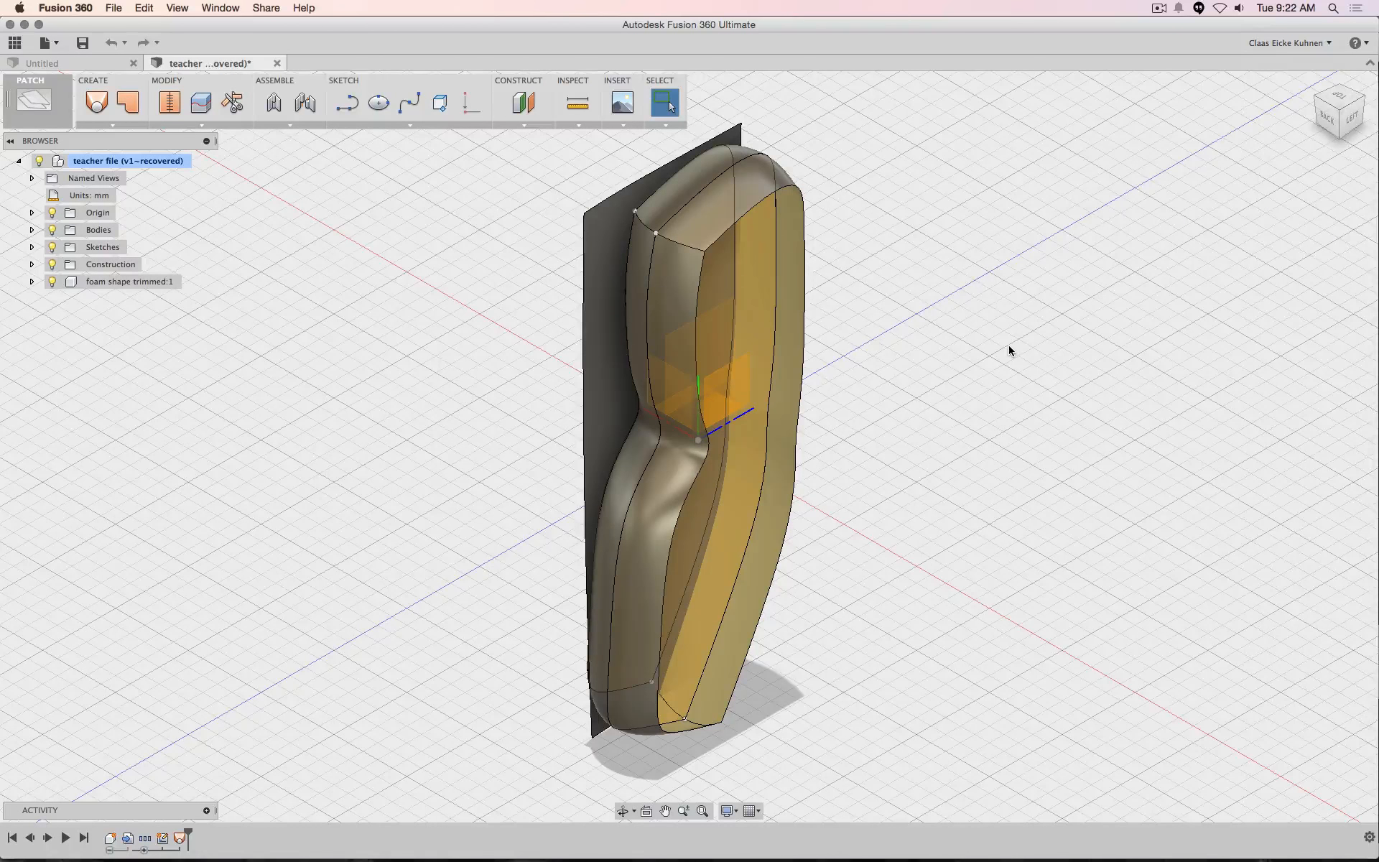
# Mirror the lofted side surface across the central origin plane using the Bodies pattern type
pyautogui.click(112, 125)
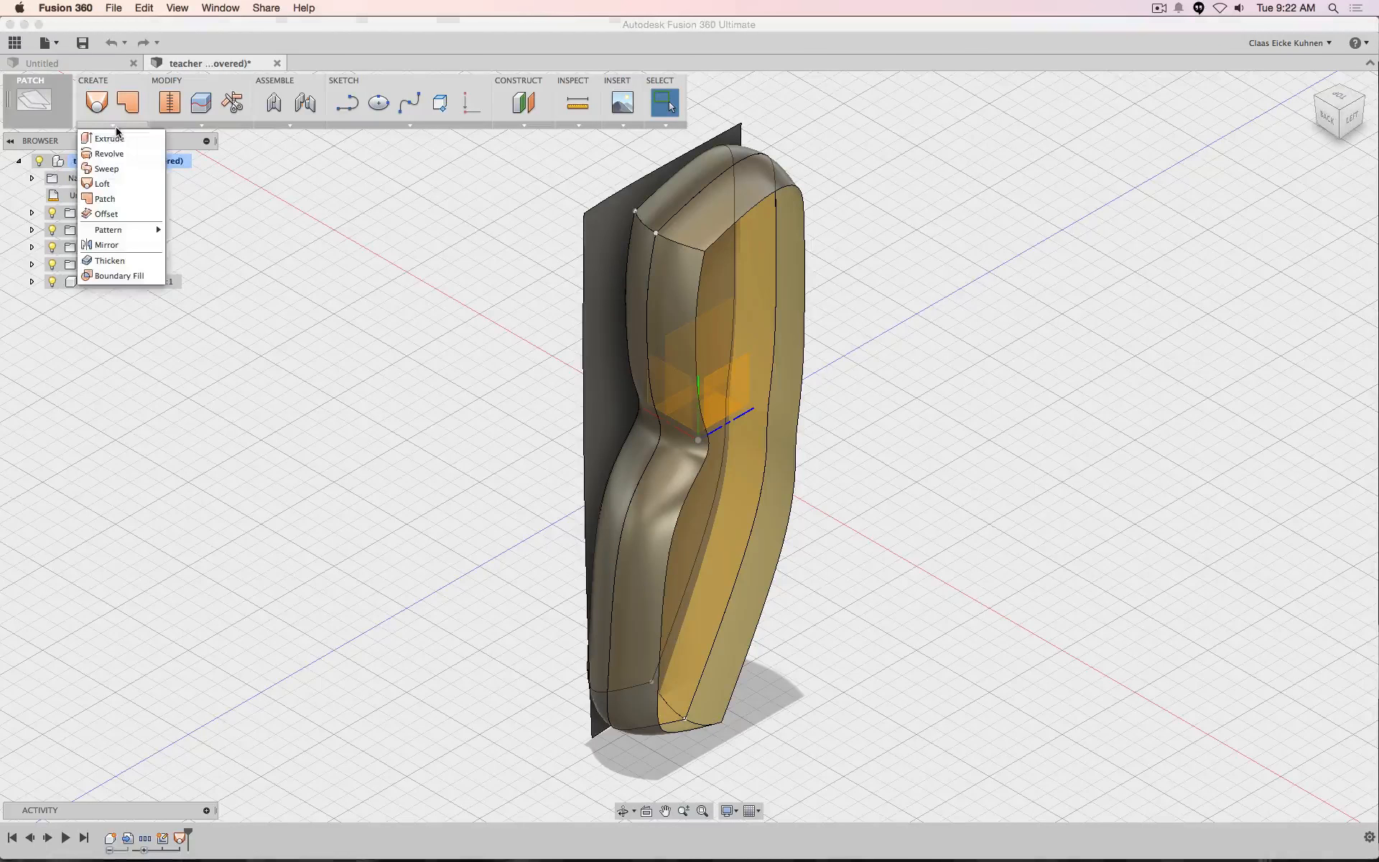
pyautogui.click(106, 245)
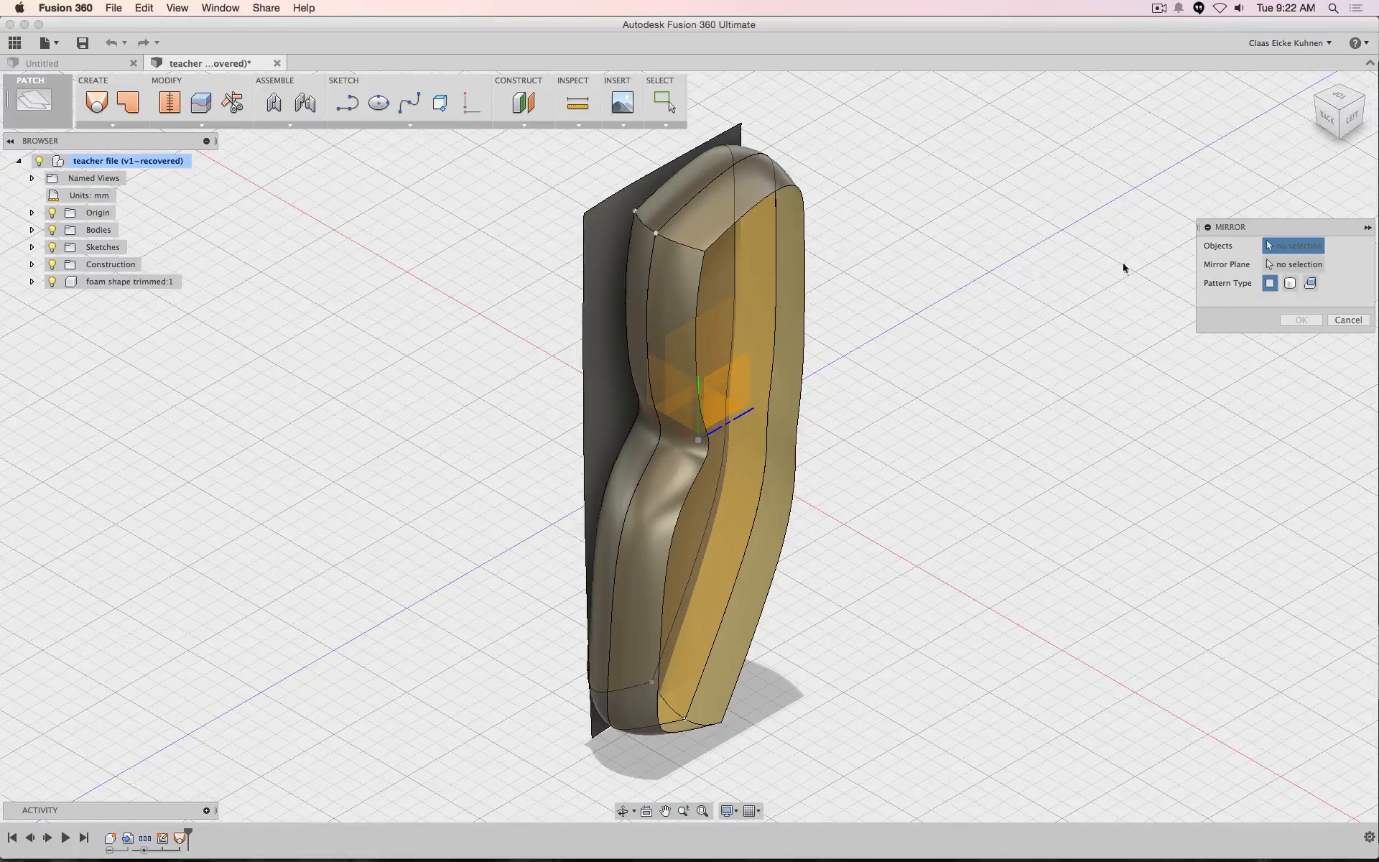
pyautogui.click(1290, 284)
pyautogui.click(604, 261)
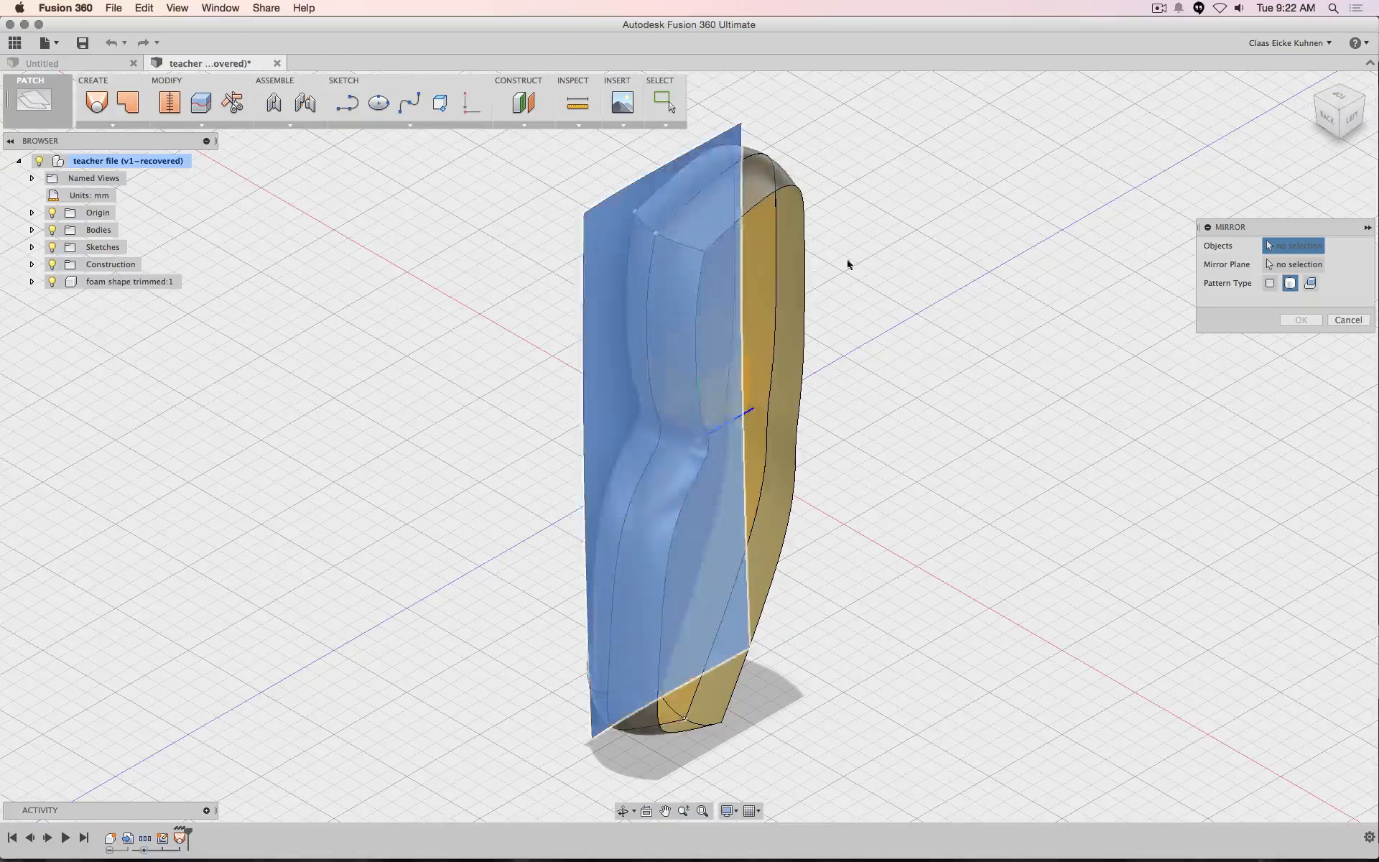
pyautogui.click(1300, 265)
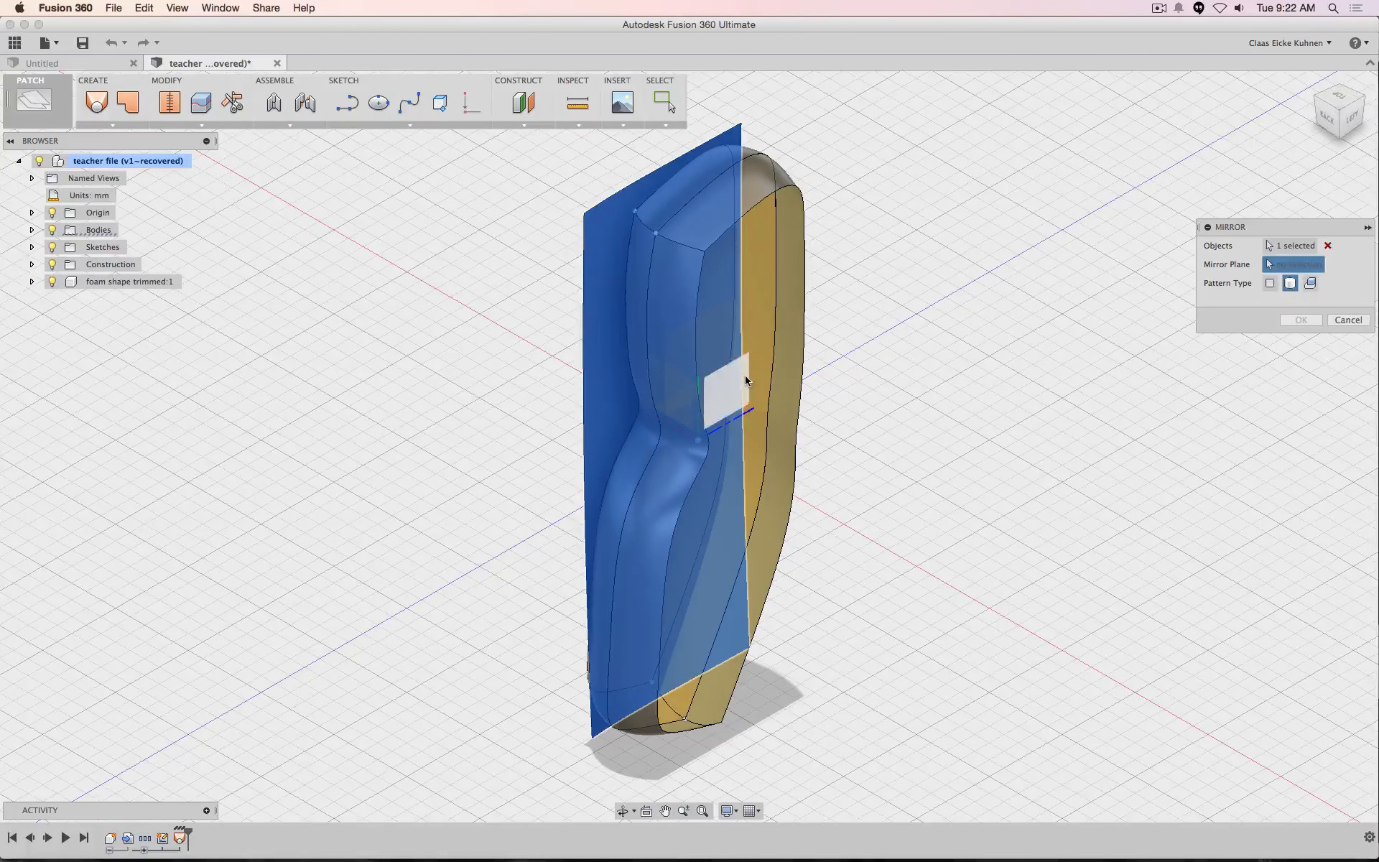
pyautogui.click(723, 383)
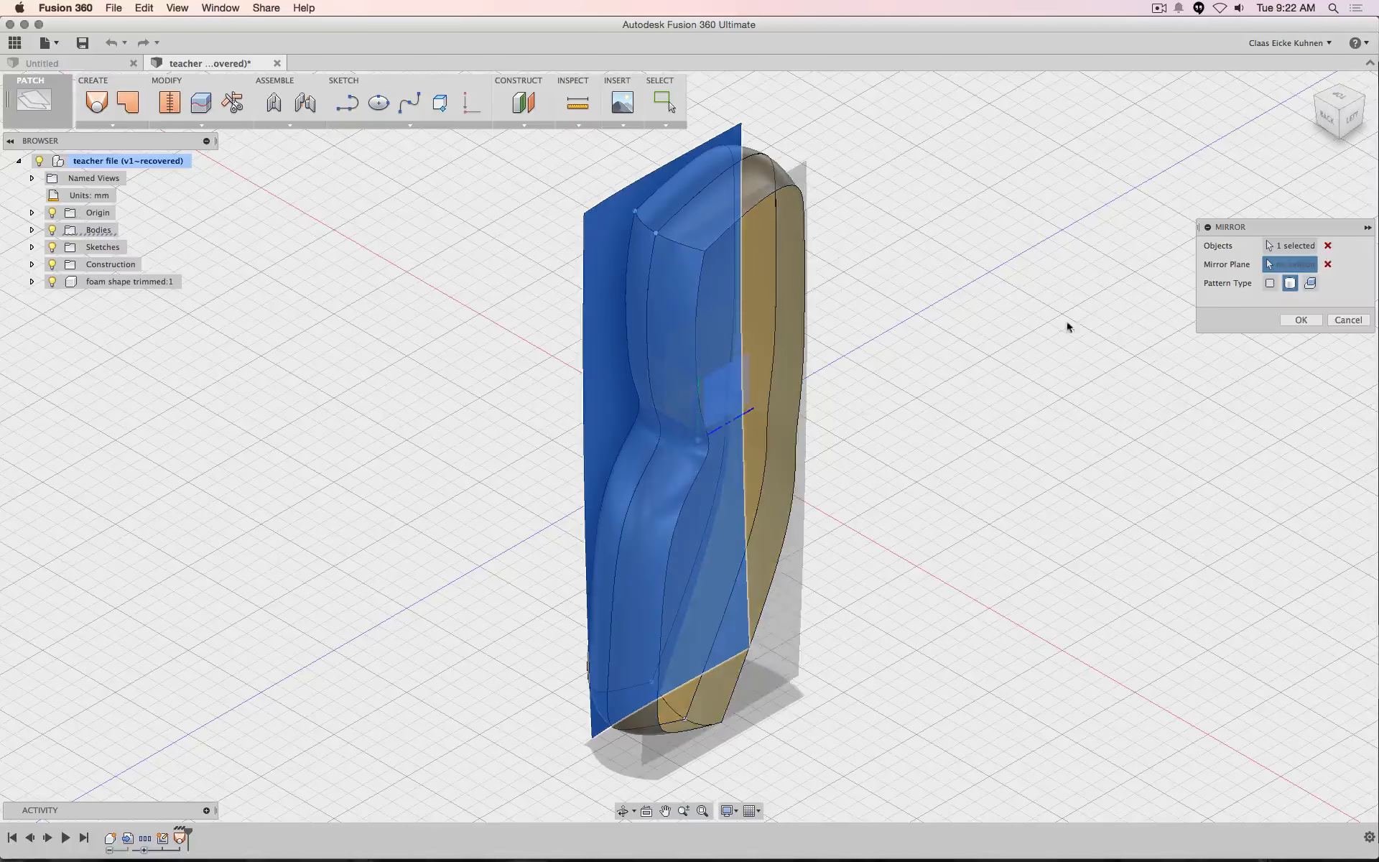
pyautogui.click(1283, 323)
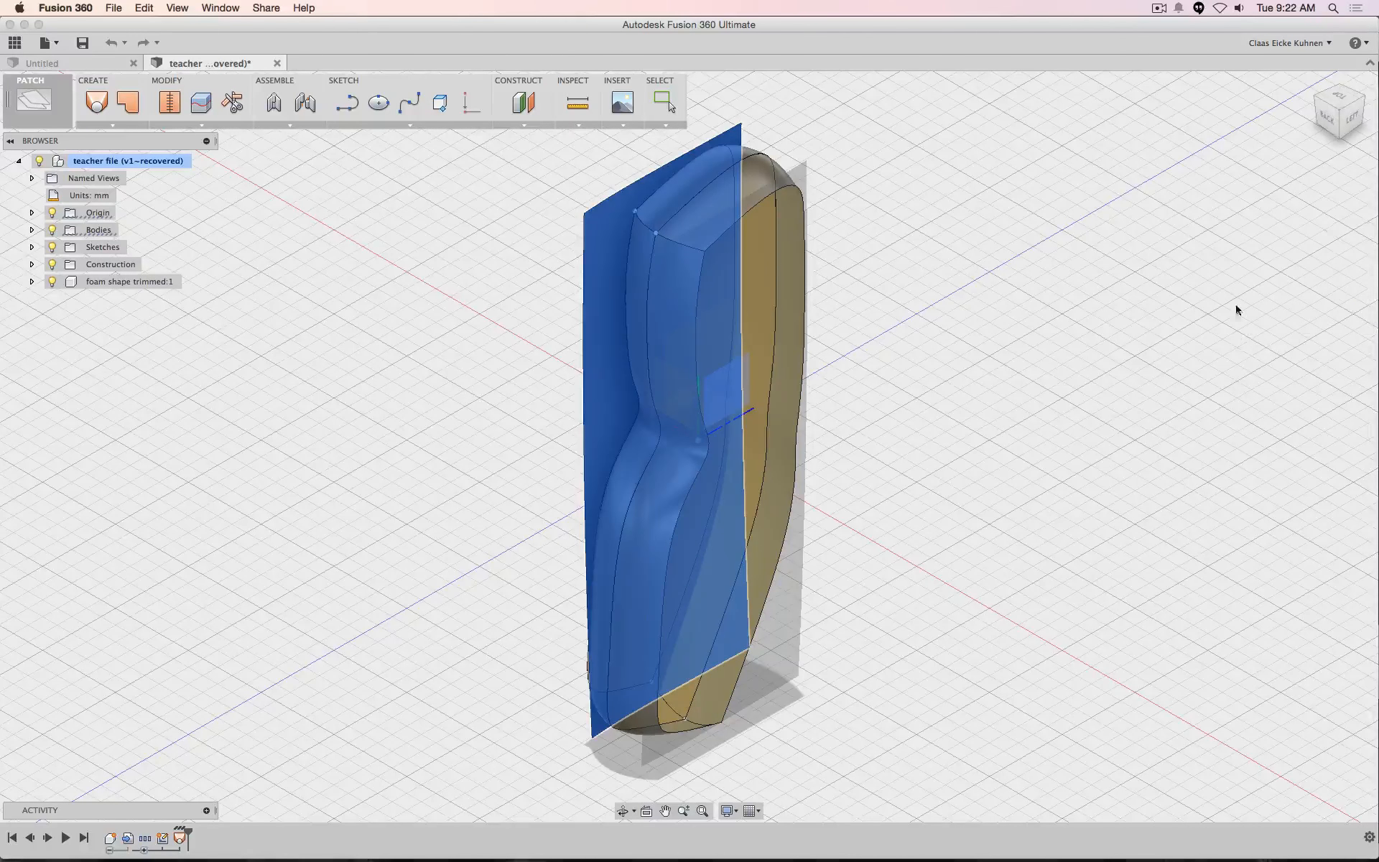
# Examine where the two mirrored side surfaces sit relative to the foam shape's edges from the back and both sides
pyautogui.click(1322, 130)
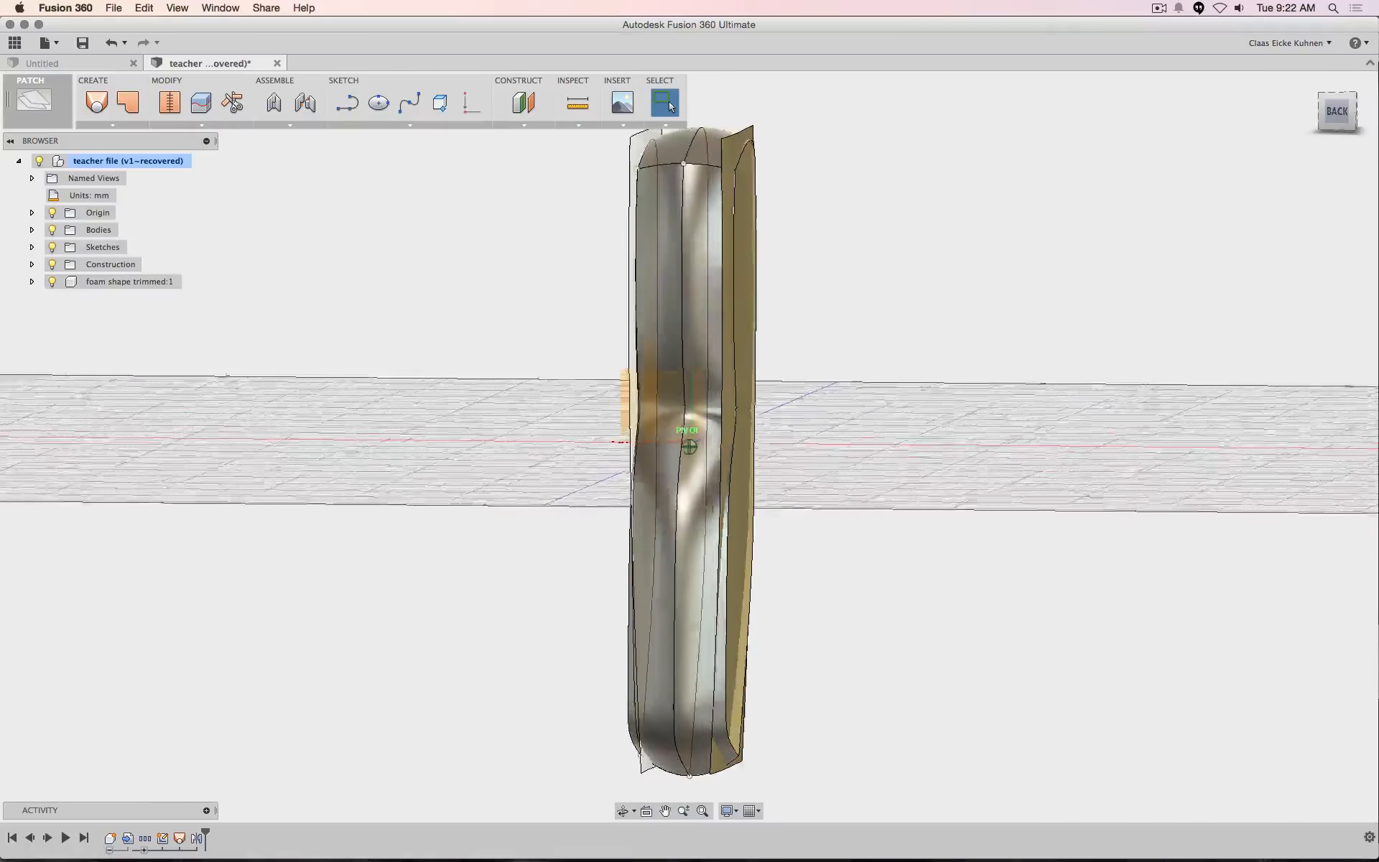
pyautogui.moveTo(689, 447)
pyautogui.keyDown('shift'); pyautogui.mouseDown(button='middle')
pyautogui.moveTo(700, 488)
pyautogui.moveTo(668, 524)
pyautogui.moveTo(625, 439)
pyautogui.moveTo(531, 403)
pyautogui.moveTo(460, 445)
pyautogui.moveTo(424, 489)
pyautogui.moveTo(466, 518)
pyautogui.moveTo(603, 503)
pyautogui.moveTo(766, 194)
pyautogui.mouseUp(button='middle'); pyautogui.keyUp('shift')
pyautogui.scroll(3, 761, 204)
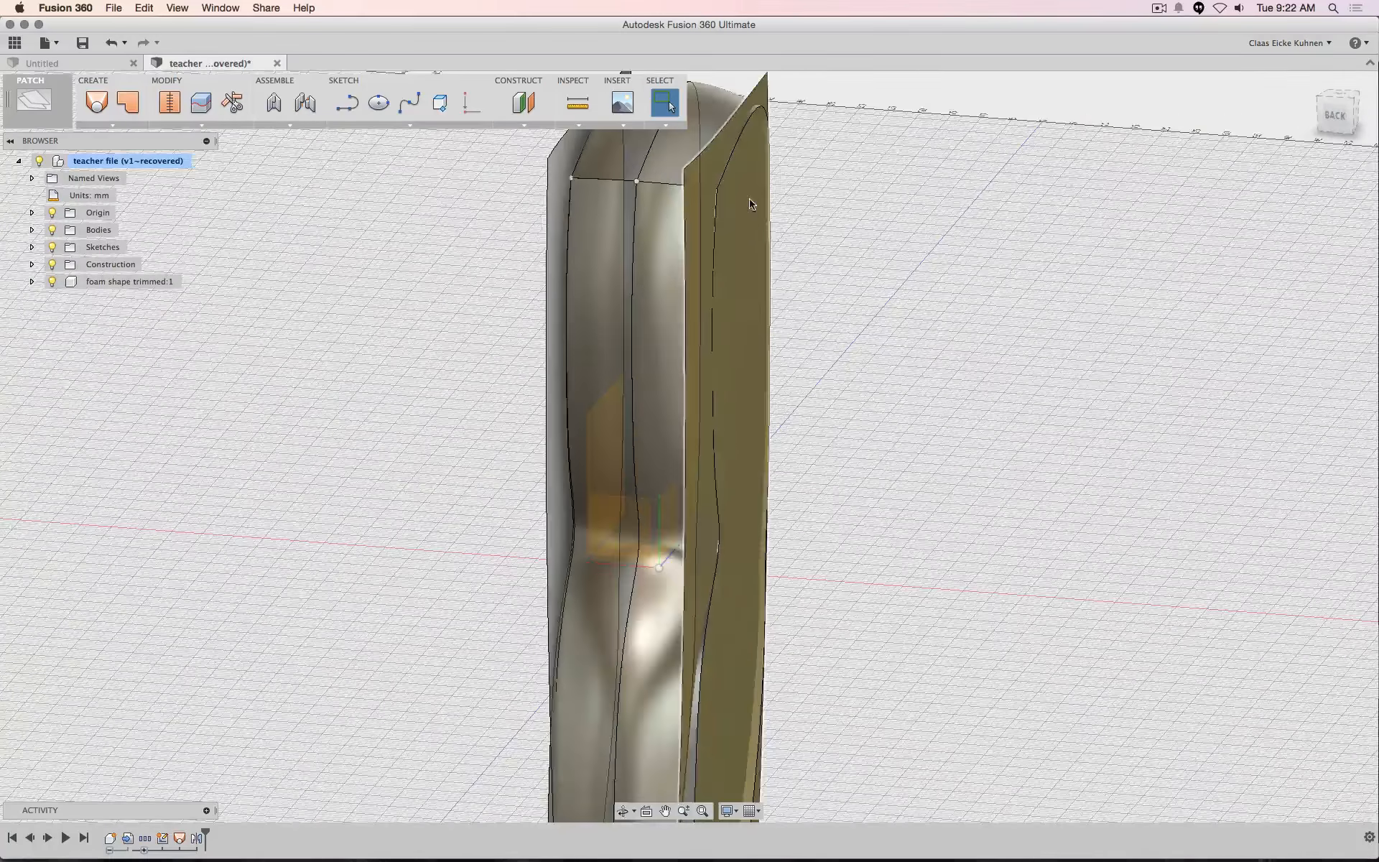
pyautogui.scroll(5, 791, 305)
pyautogui.scroll(-3, 640, 523)
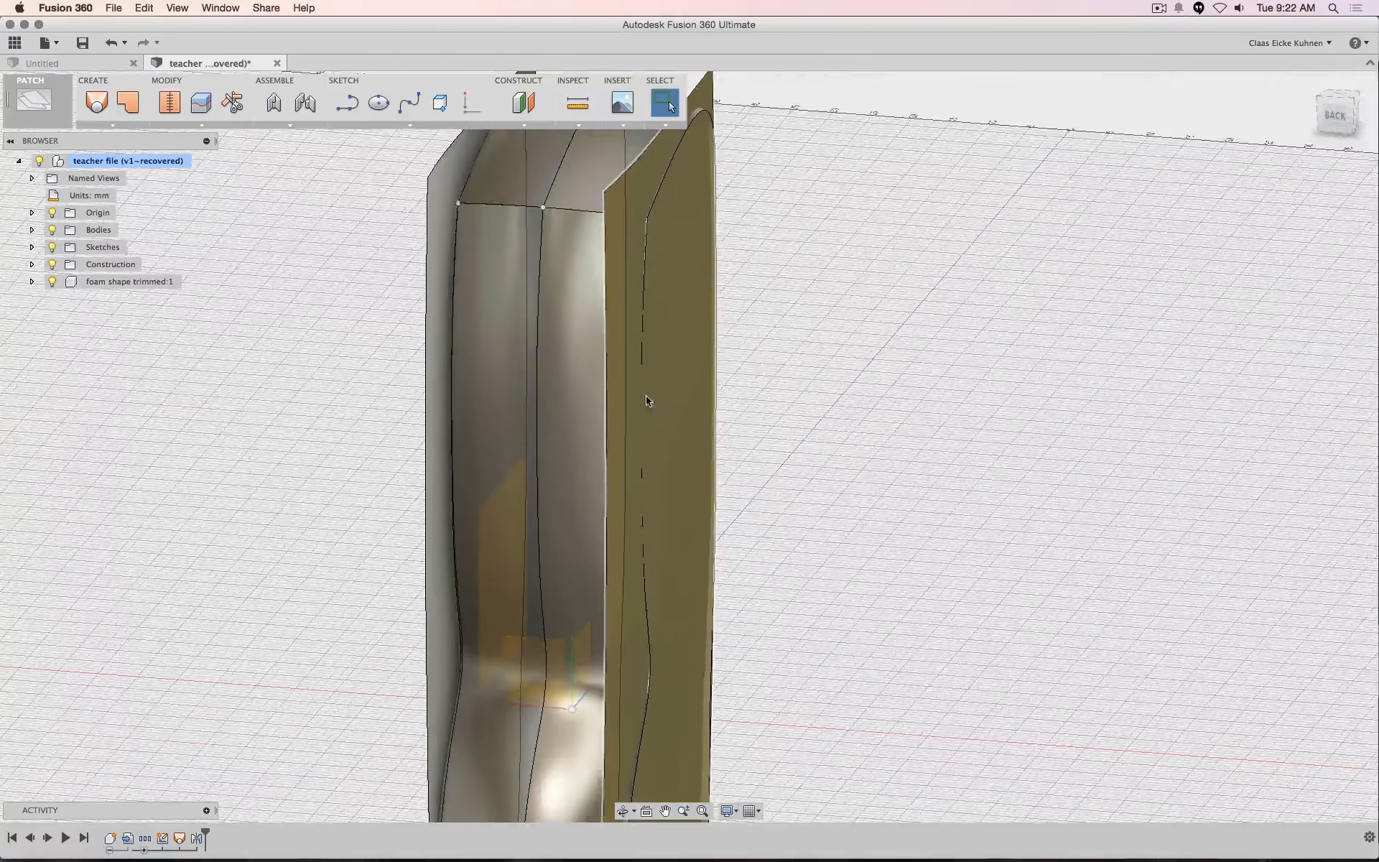
pyautogui.scroll(-3, 1093, 359)
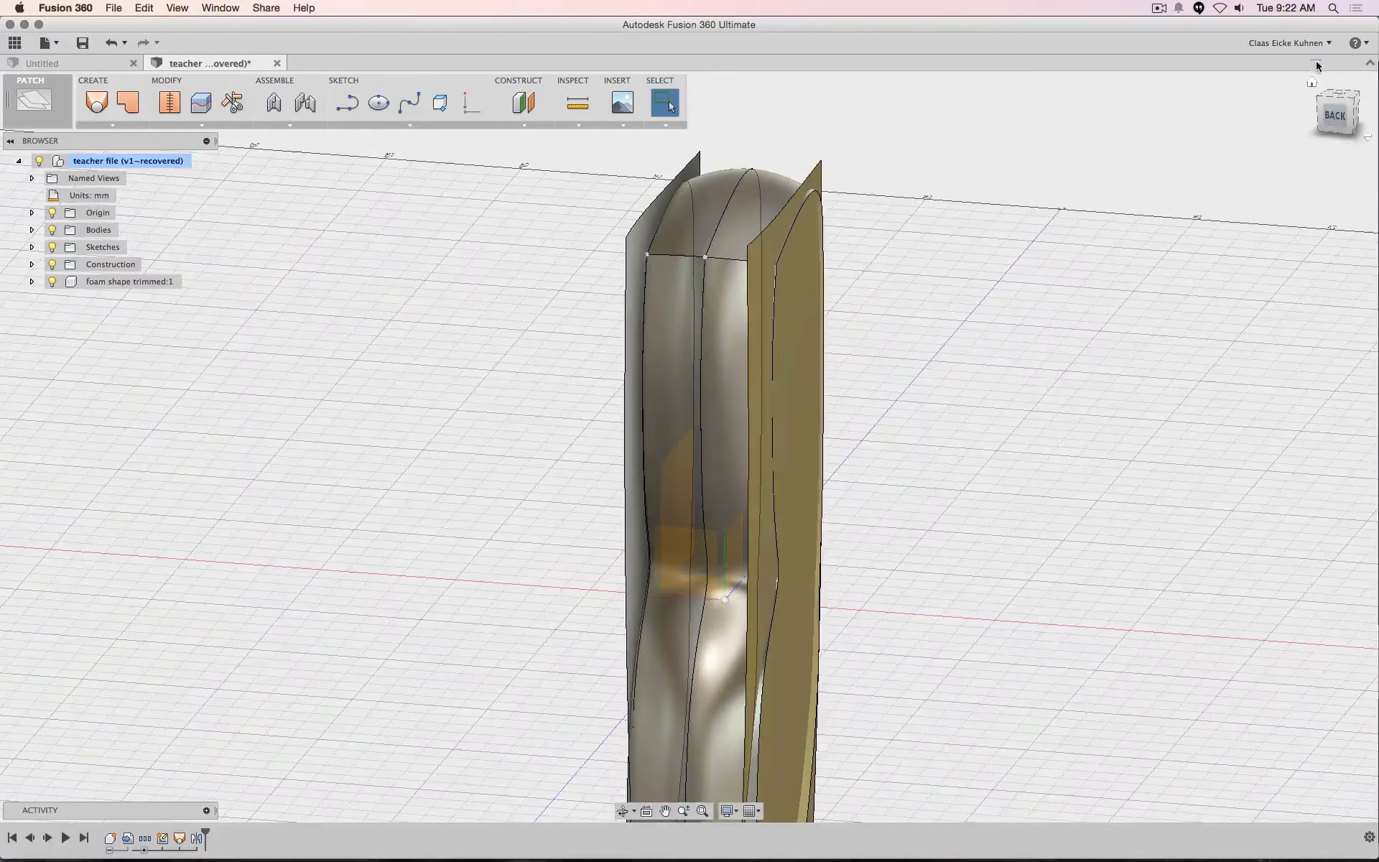
pyautogui.moveTo(1335, 113)
pyautogui.mouseDown()
pyautogui.moveTo(1378, 97)
pyautogui.moveTo(1354, 122)
pyautogui.mouseUp()
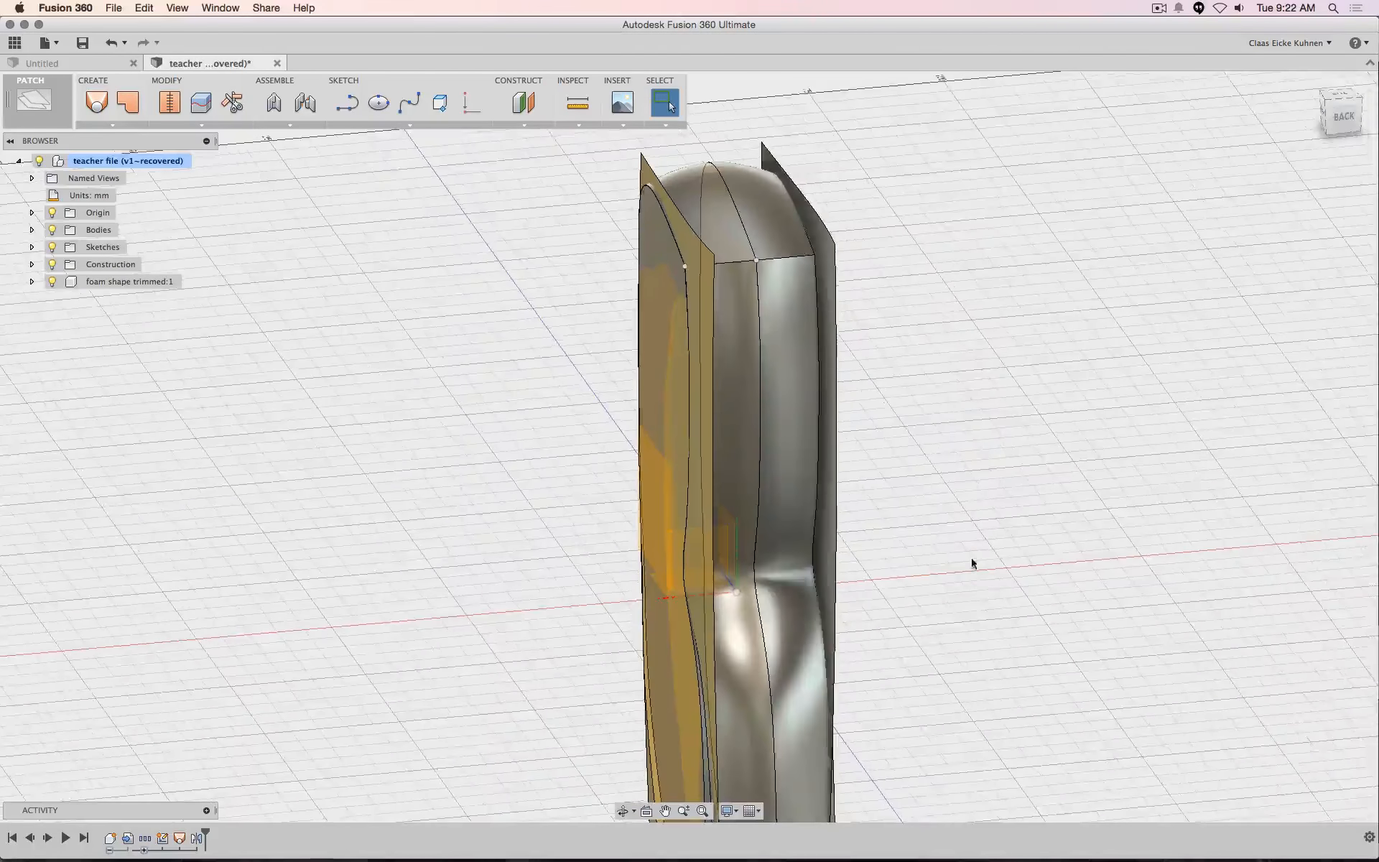
pyautogui.scroll(-1, 973, 560)
pyautogui.moveTo(974, 538); pyautogui.dragTo(978, 401, button='middle')
pyautogui.scroll(-3, 981, 395)
pyautogui.scroll(5, 1132, 320)
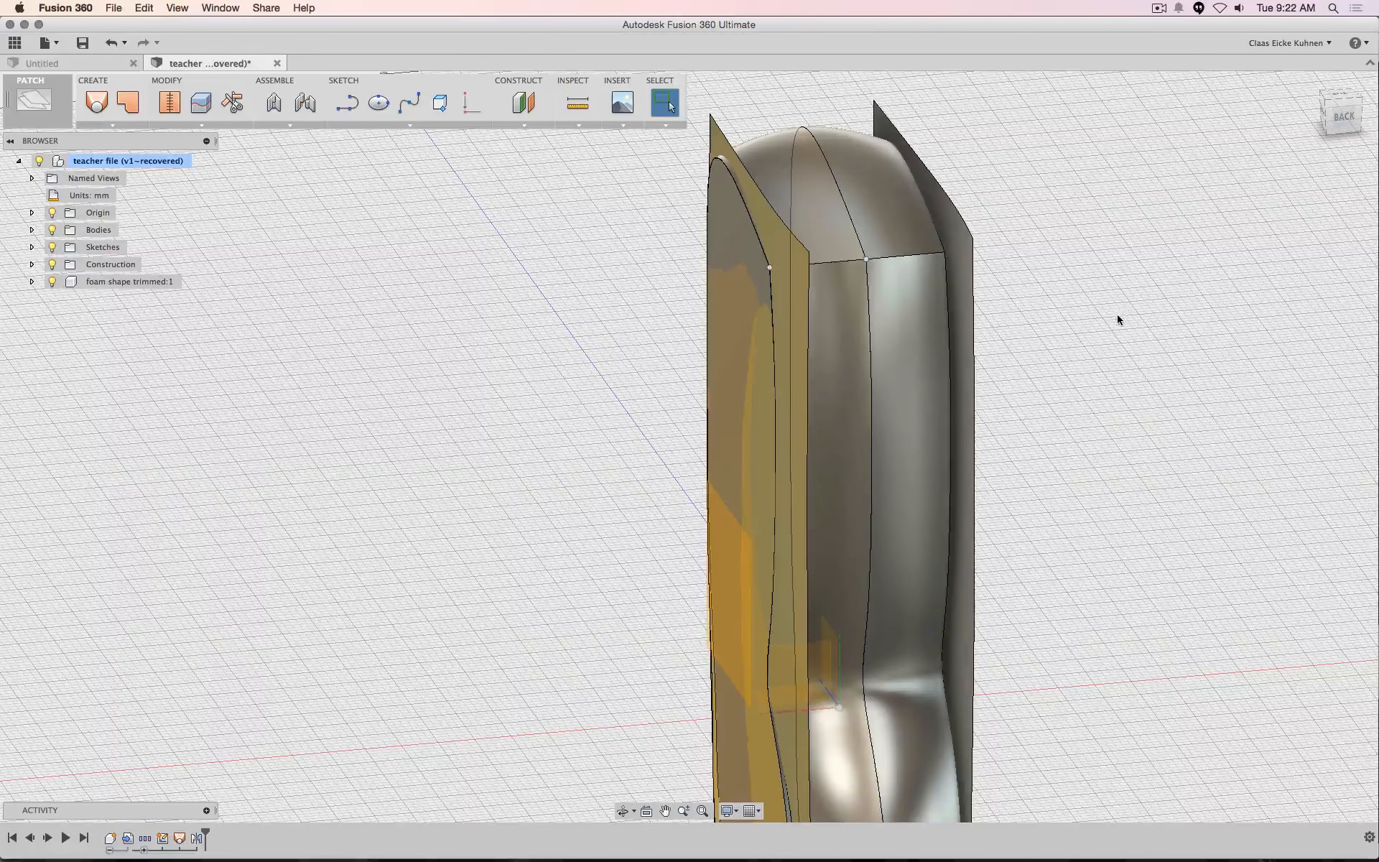
pyautogui.scroll(-2, 1118, 321)
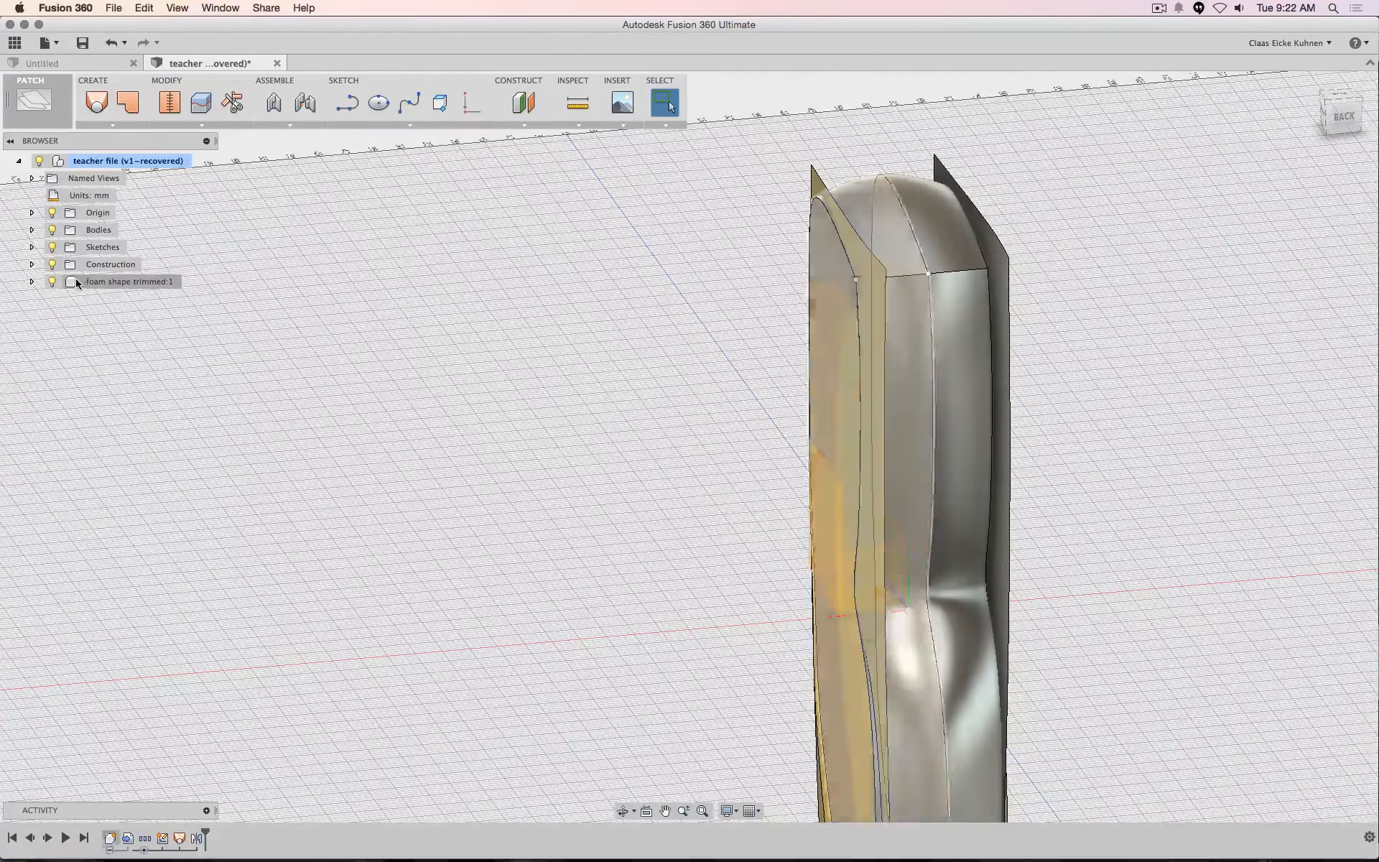
# Show Sketch5 and move its middle side curve by -1.00 mm in X
pyautogui.click(32, 247)
pyautogui.click(67, 316)
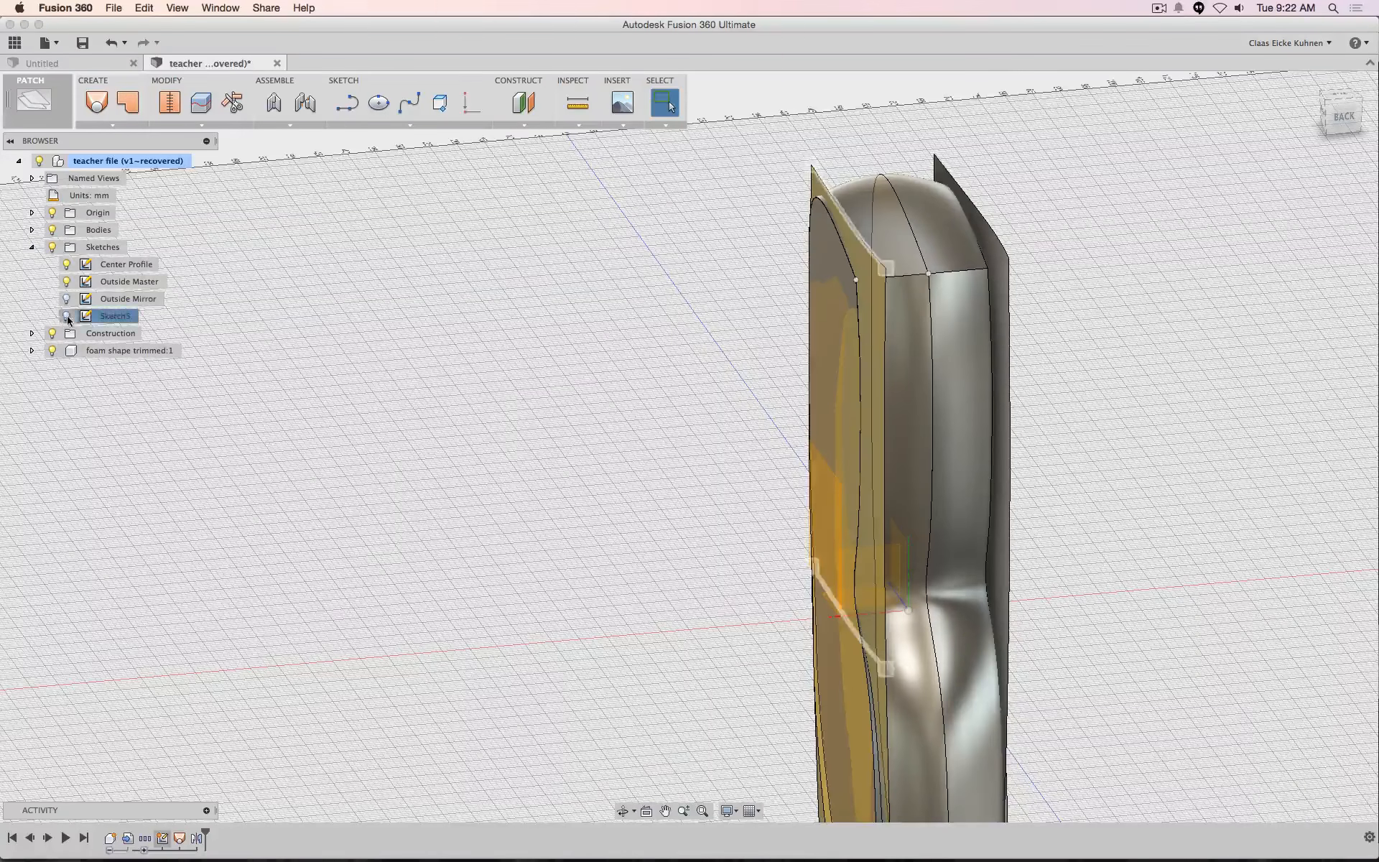
pyautogui.rightClick(728, 581)
pyautogui.click(703, 603)
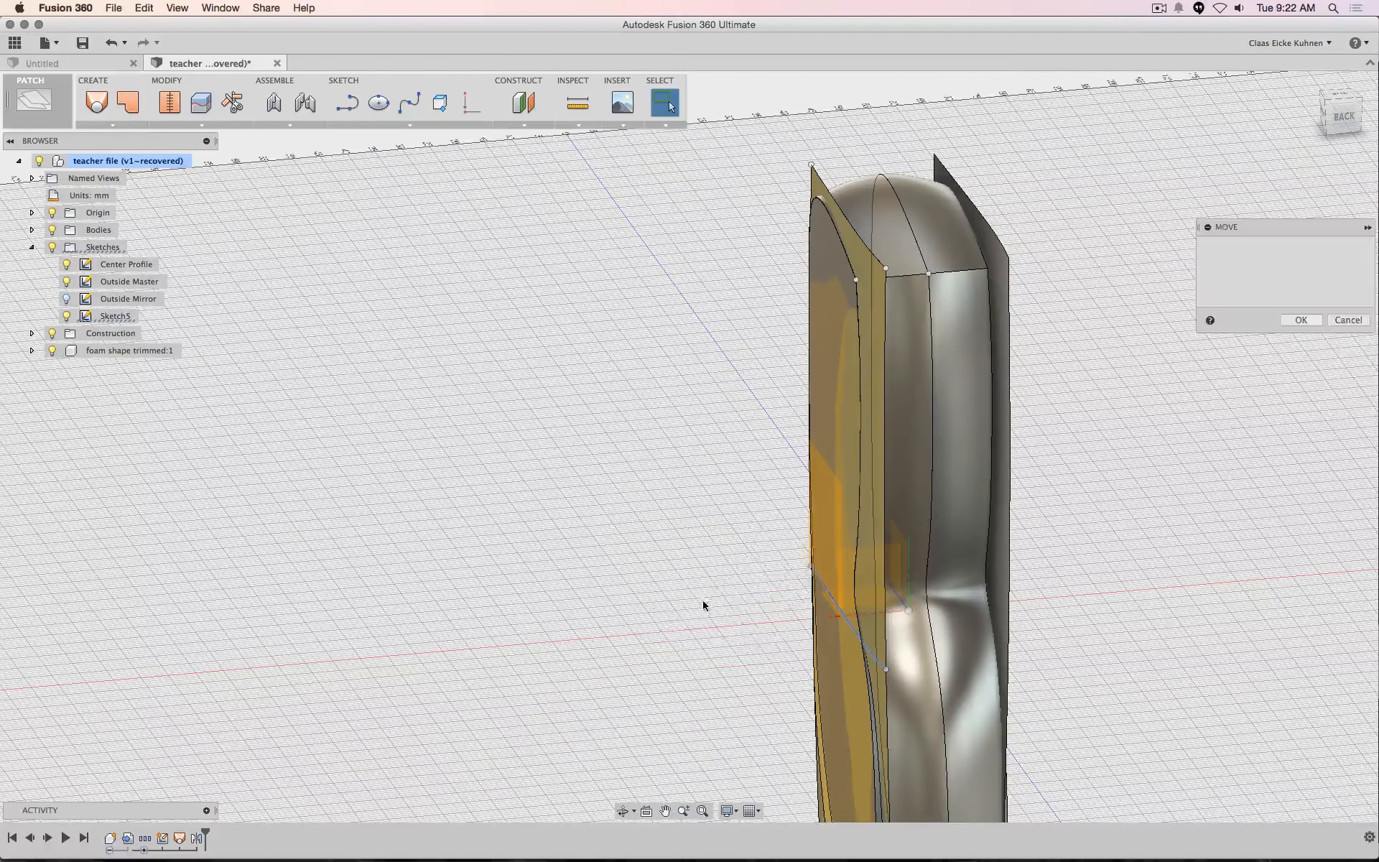
pyautogui.click(790, 604)
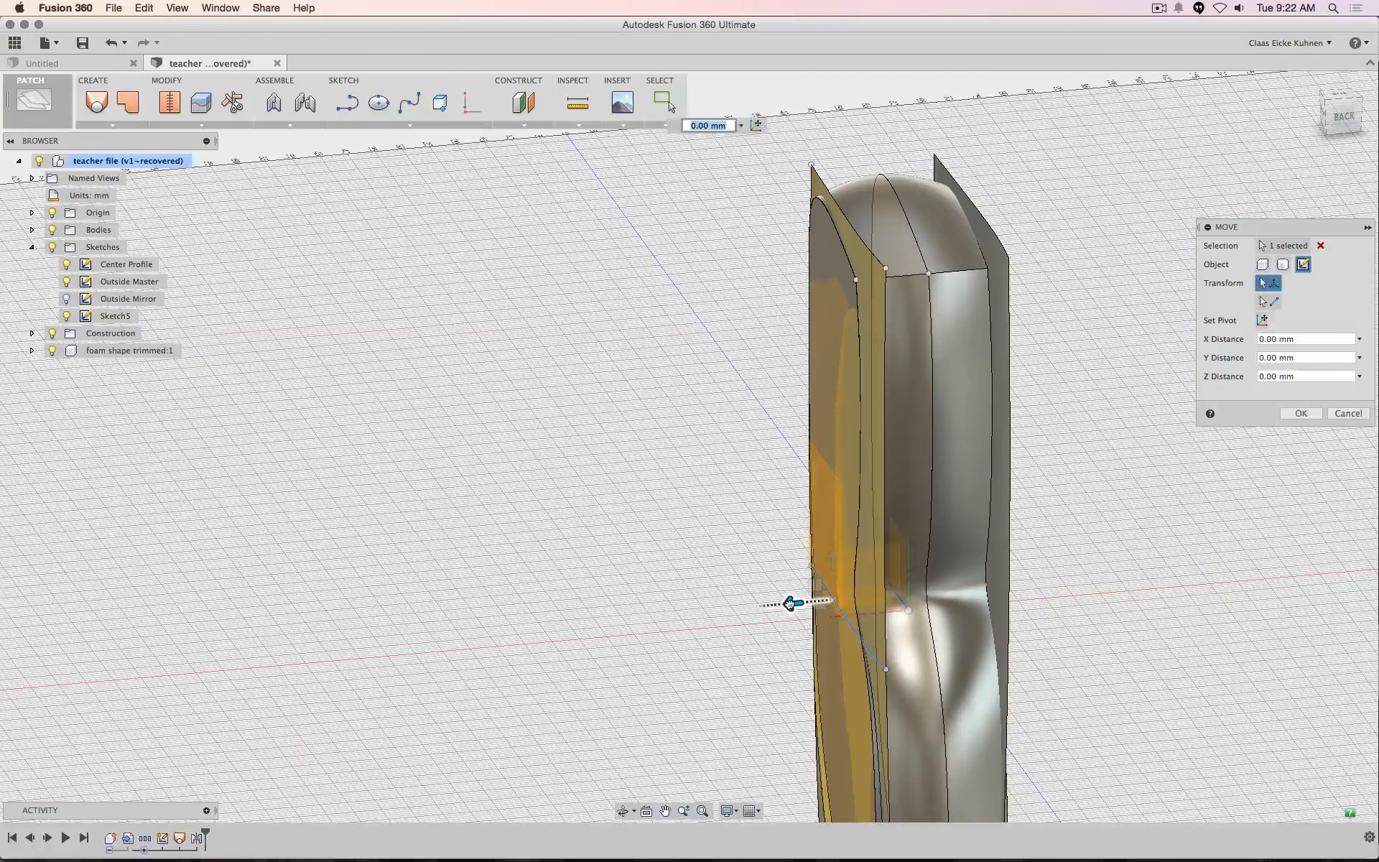
pyautogui.moveTo(790, 603); pyautogui.dragTo(795, 600)
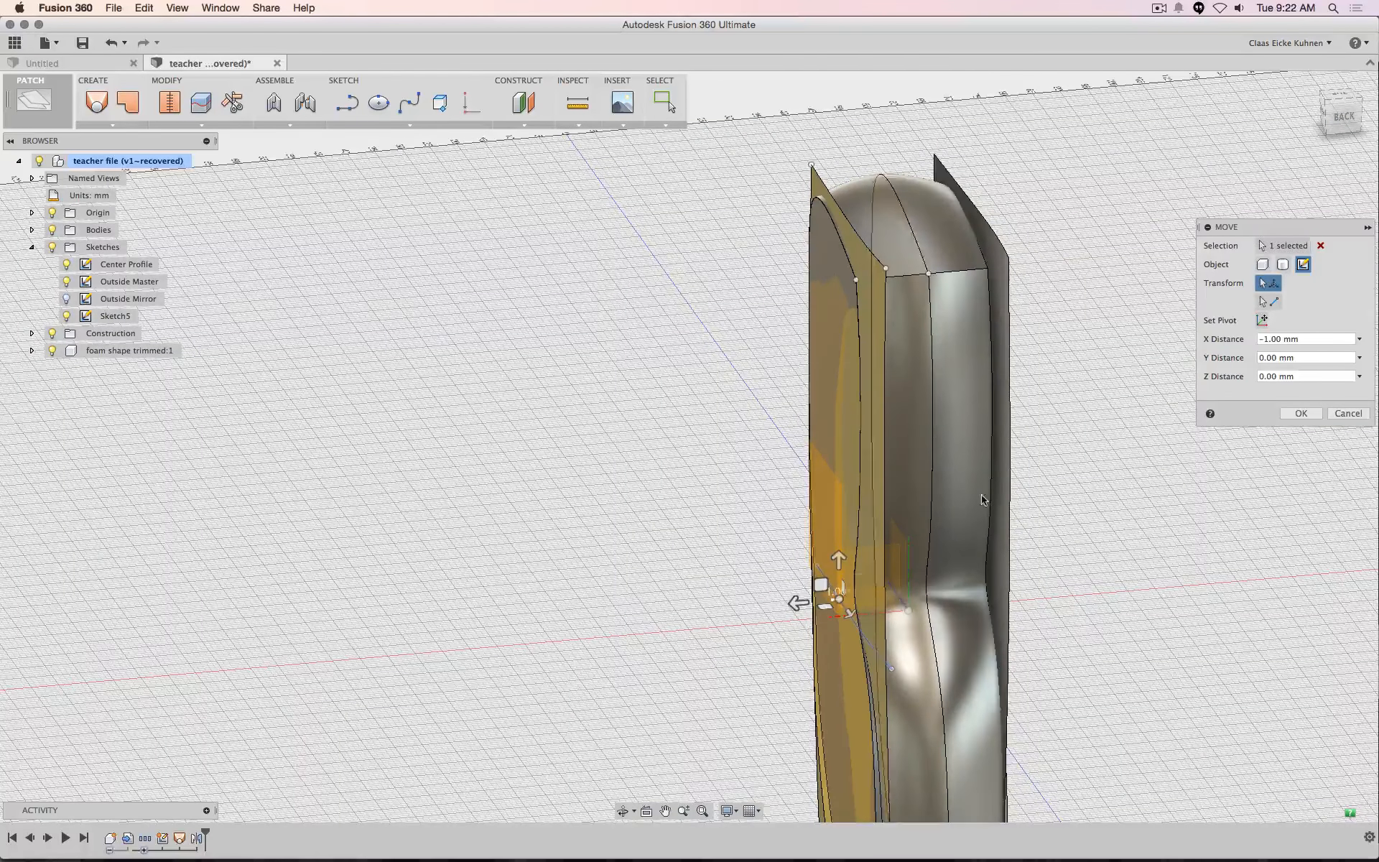
pyautogui.click(1302, 414)
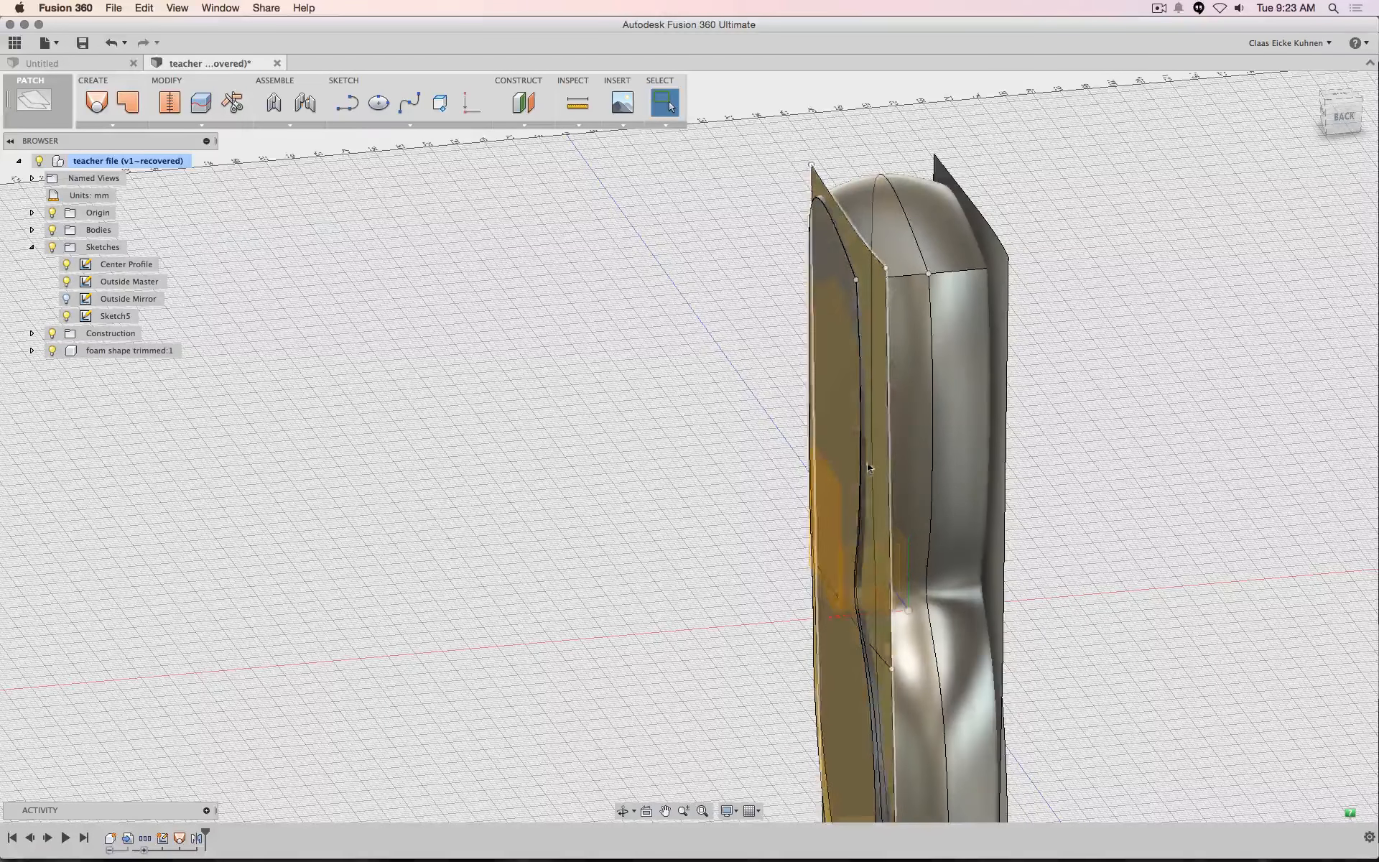
pyautogui.click(1342, 116)
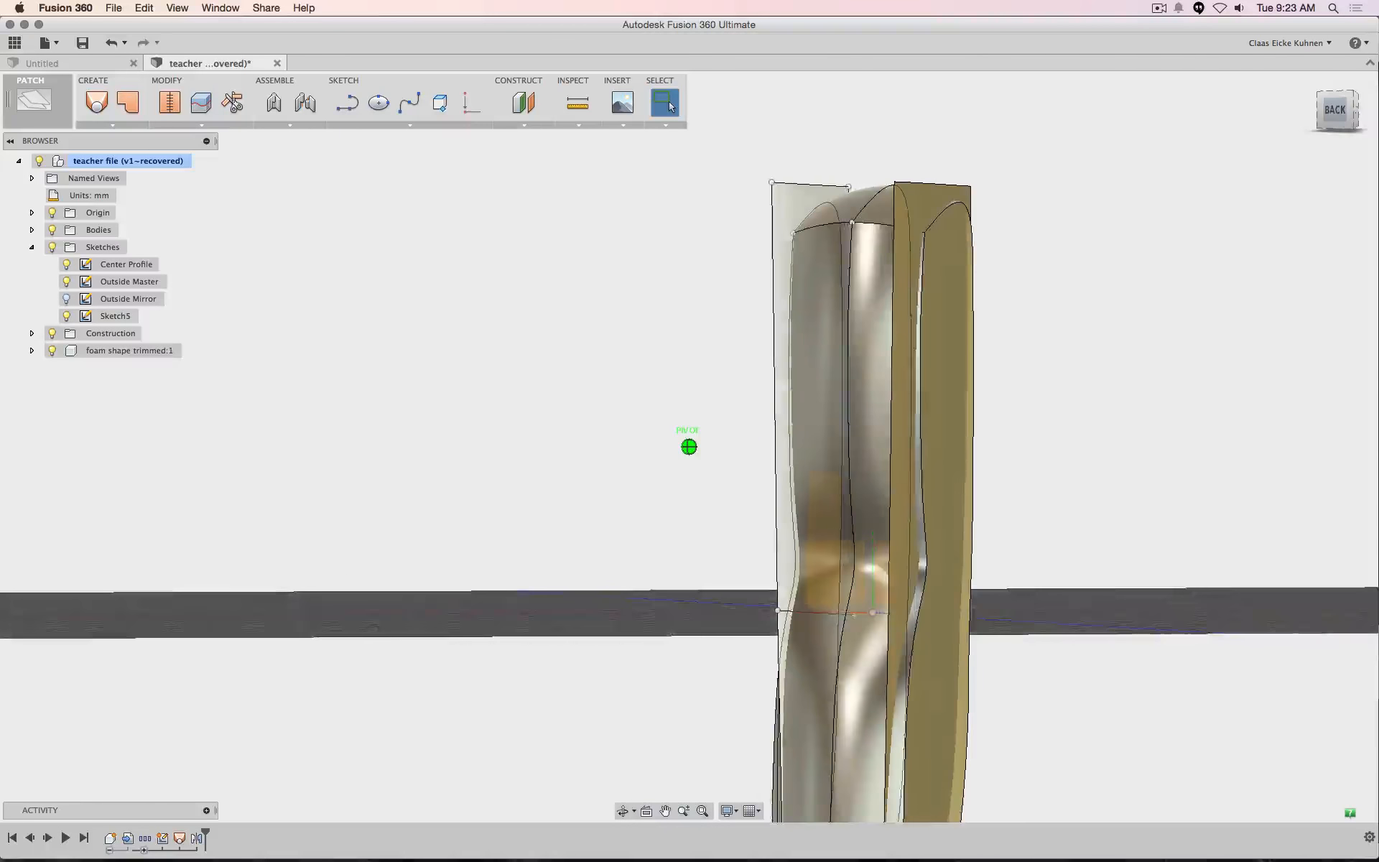
# Move the middle cross curve of Sketch5 a short distance along X, on the side of the handle surfaces
pyautogui.keyDown('shift'); pyautogui.moveTo(763, 632); pyautogui.dragTo(775, 651, button='middle'); pyautogui.keyUp('shift')
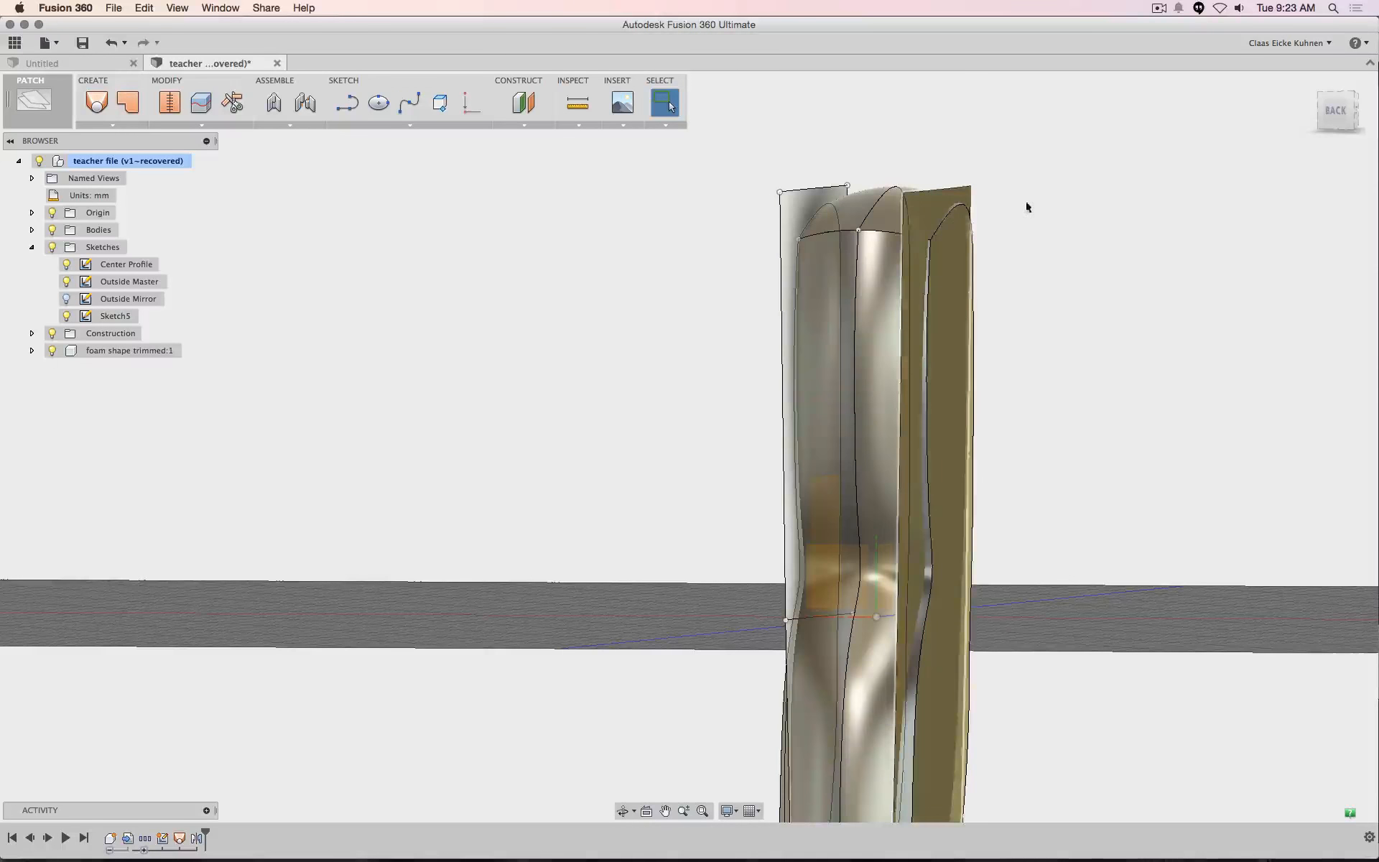
pyautogui.moveTo(1336, 113); pyautogui.dragTo(1363, 126)
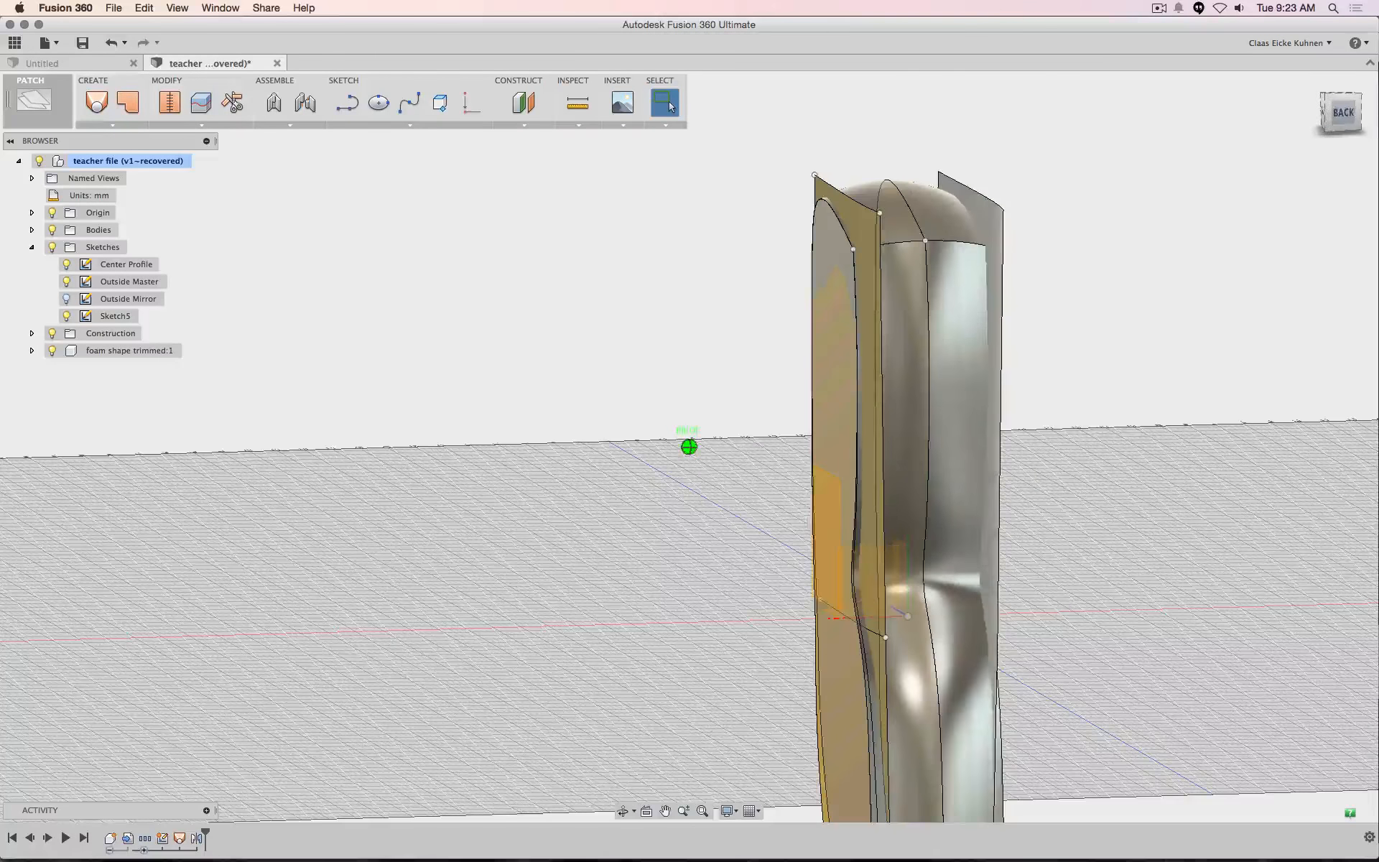
pyautogui.rightClick(873, 634)
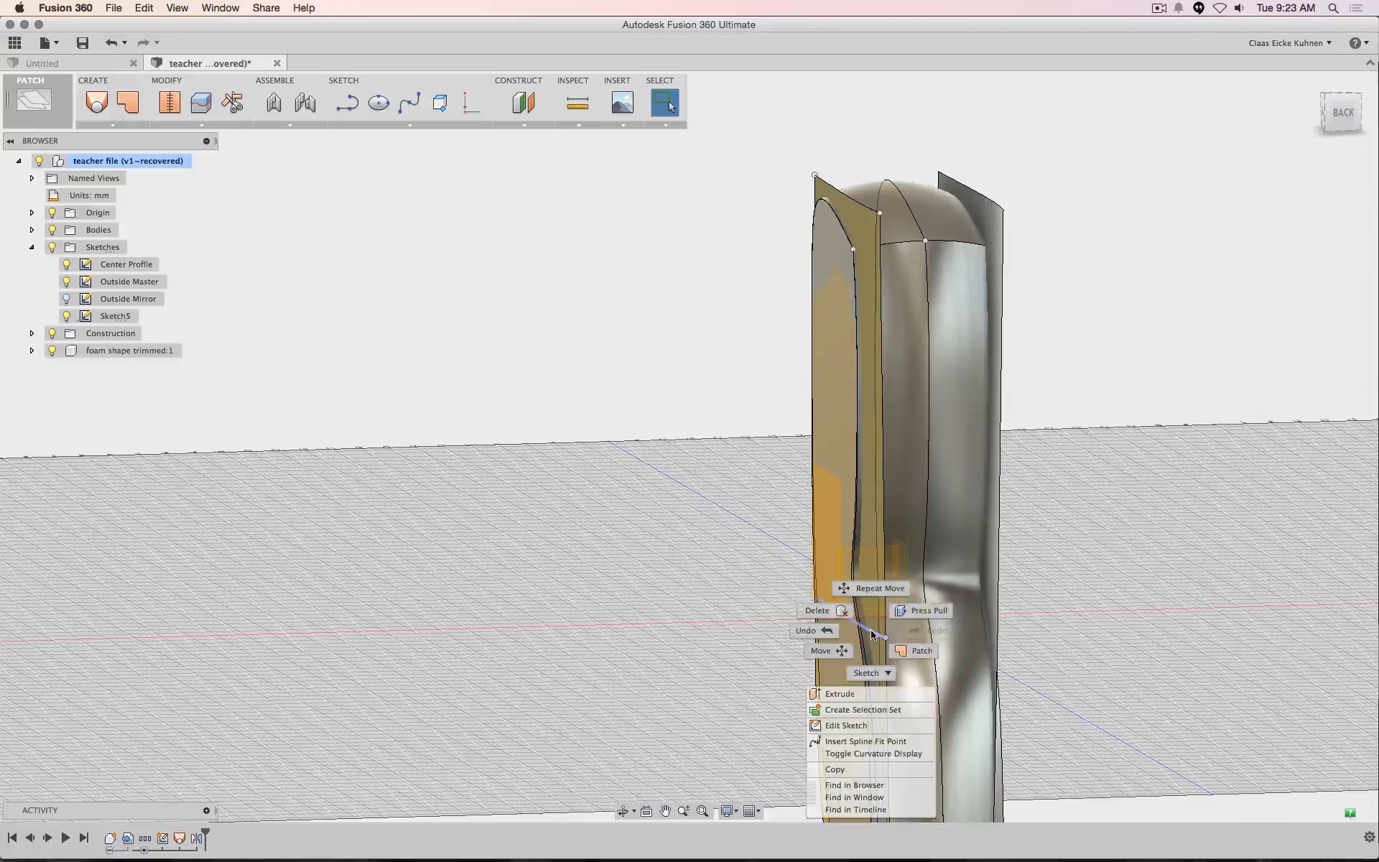
pyautogui.click(898, 646)
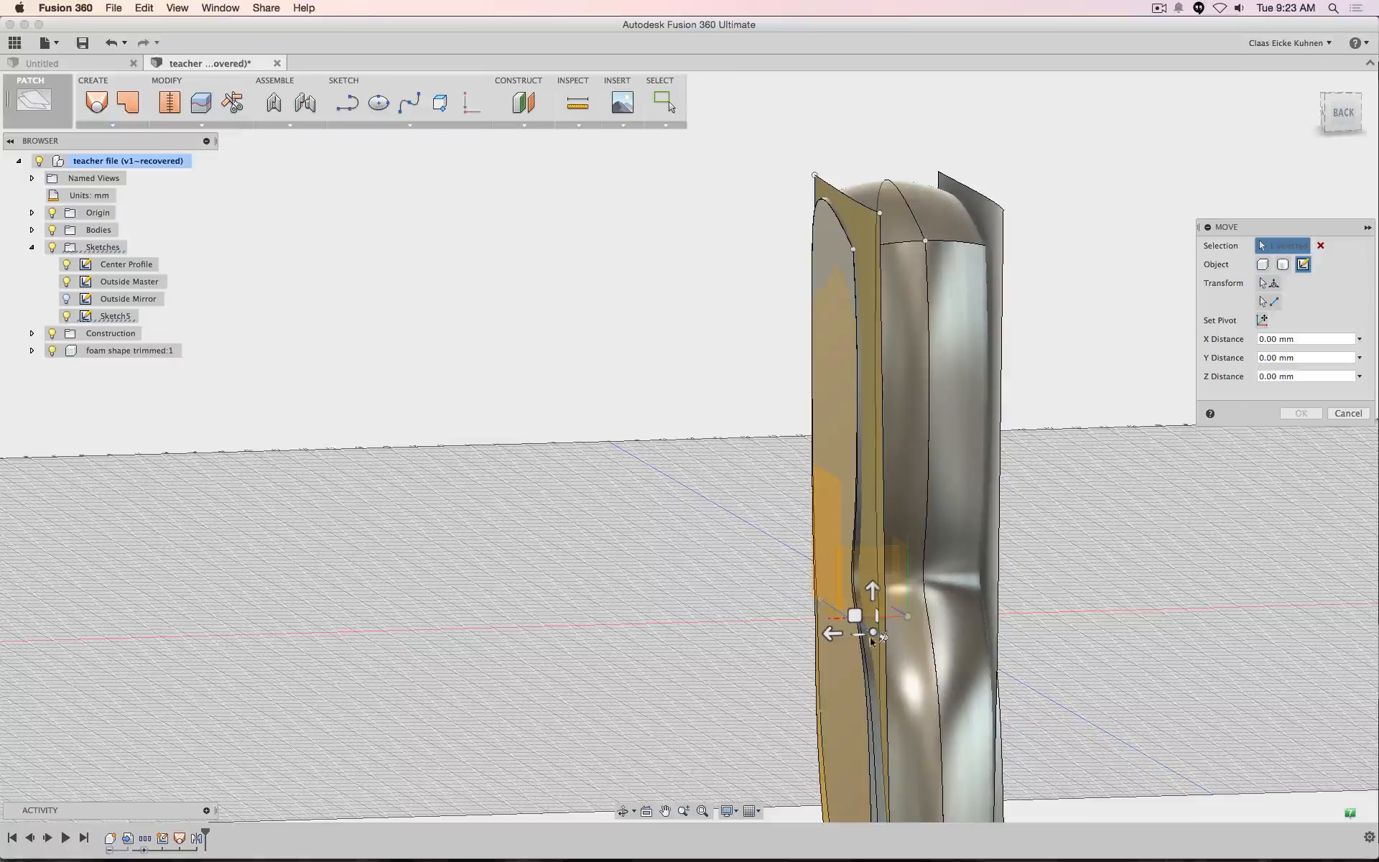
pyautogui.moveTo(828, 632); pyautogui.dragTo(821, 634)
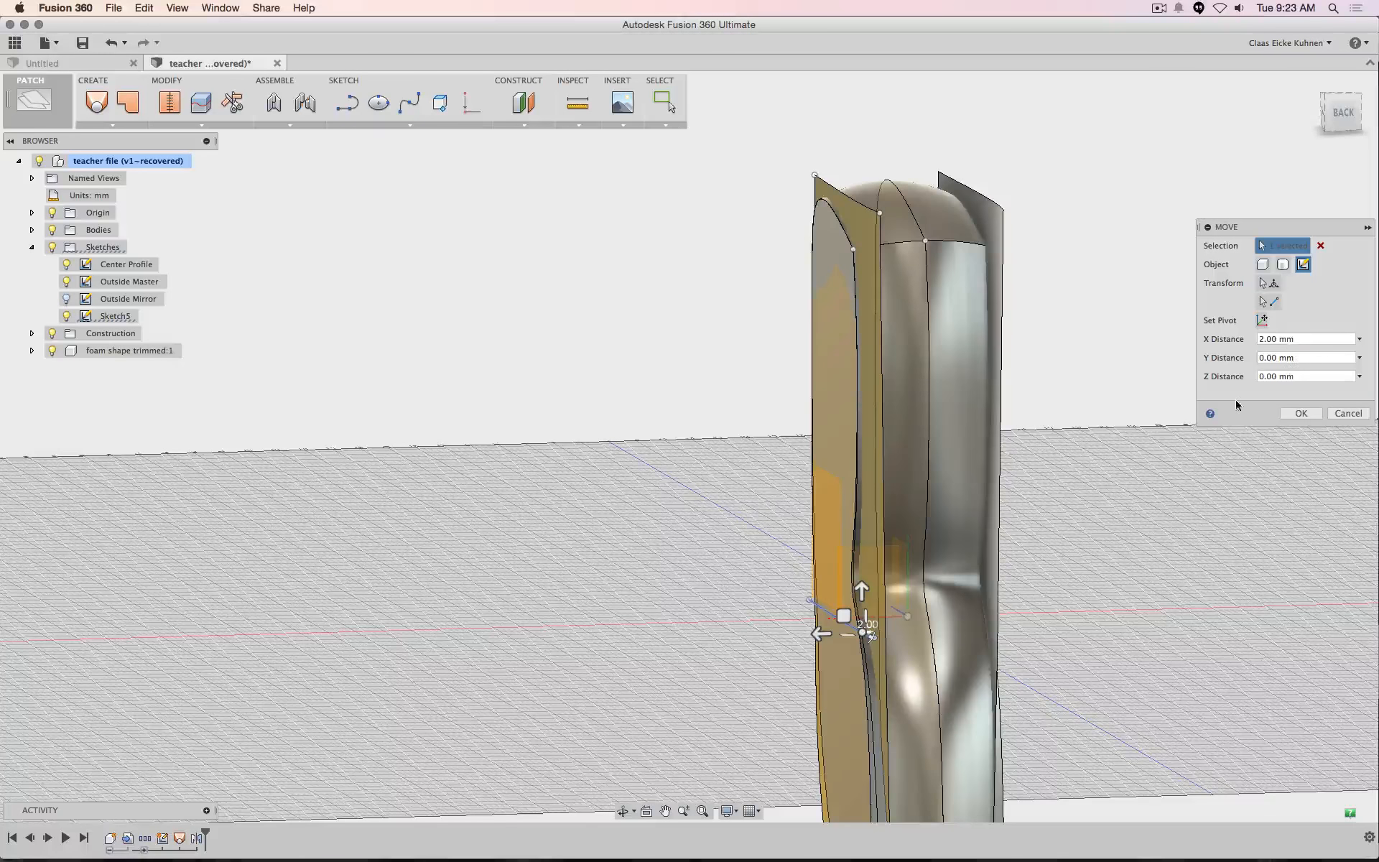
pyautogui.click(1294, 343)
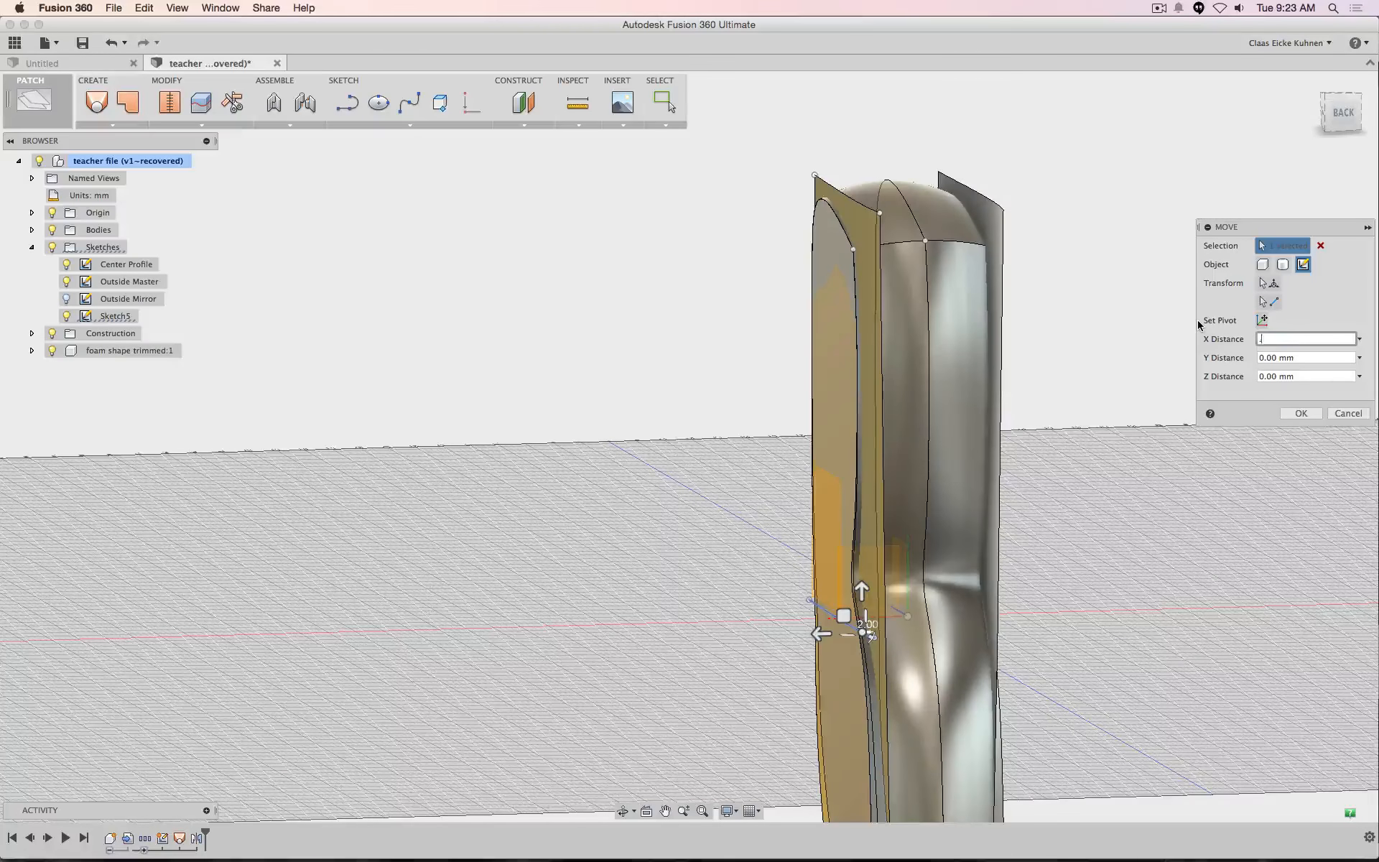
pyautogui.press('Return')
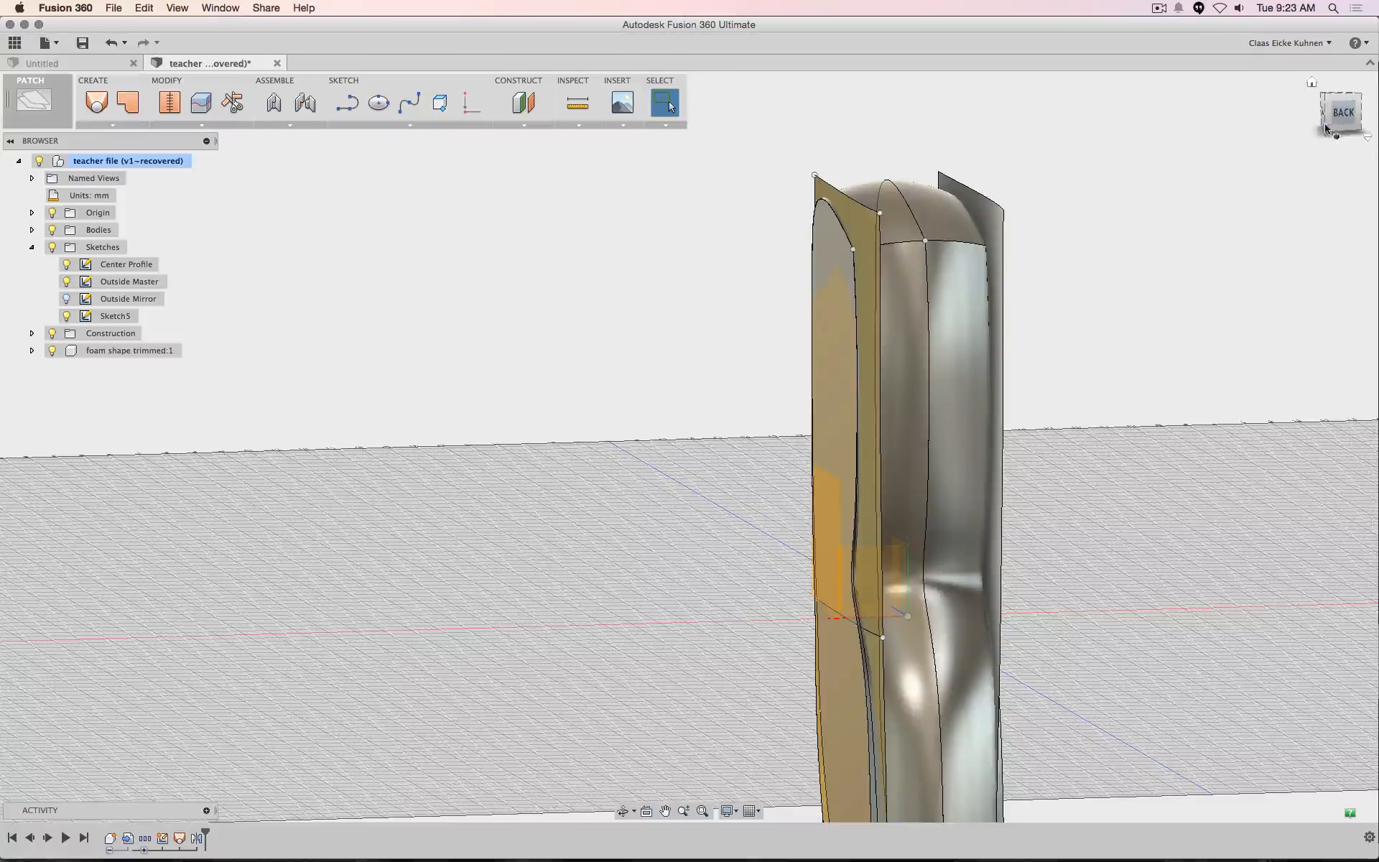
# Hide all sketches and the "foam shape trimmed" component so only the lofted and side surfaces remain displayed
pyautogui.moveTo(1325, 124)
pyautogui.mouseDown()
pyautogui.moveTo(1218, 266)
pyautogui.moveTo(1210, 240)
pyautogui.moveTo(1161, 432)
pyautogui.moveTo(1188, 548)
pyautogui.moveTo(1034, 477)
pyautogui.moveTo(979, 524)
pyautogui.moveTo(434, 387)
pyautogui.mouseUp()
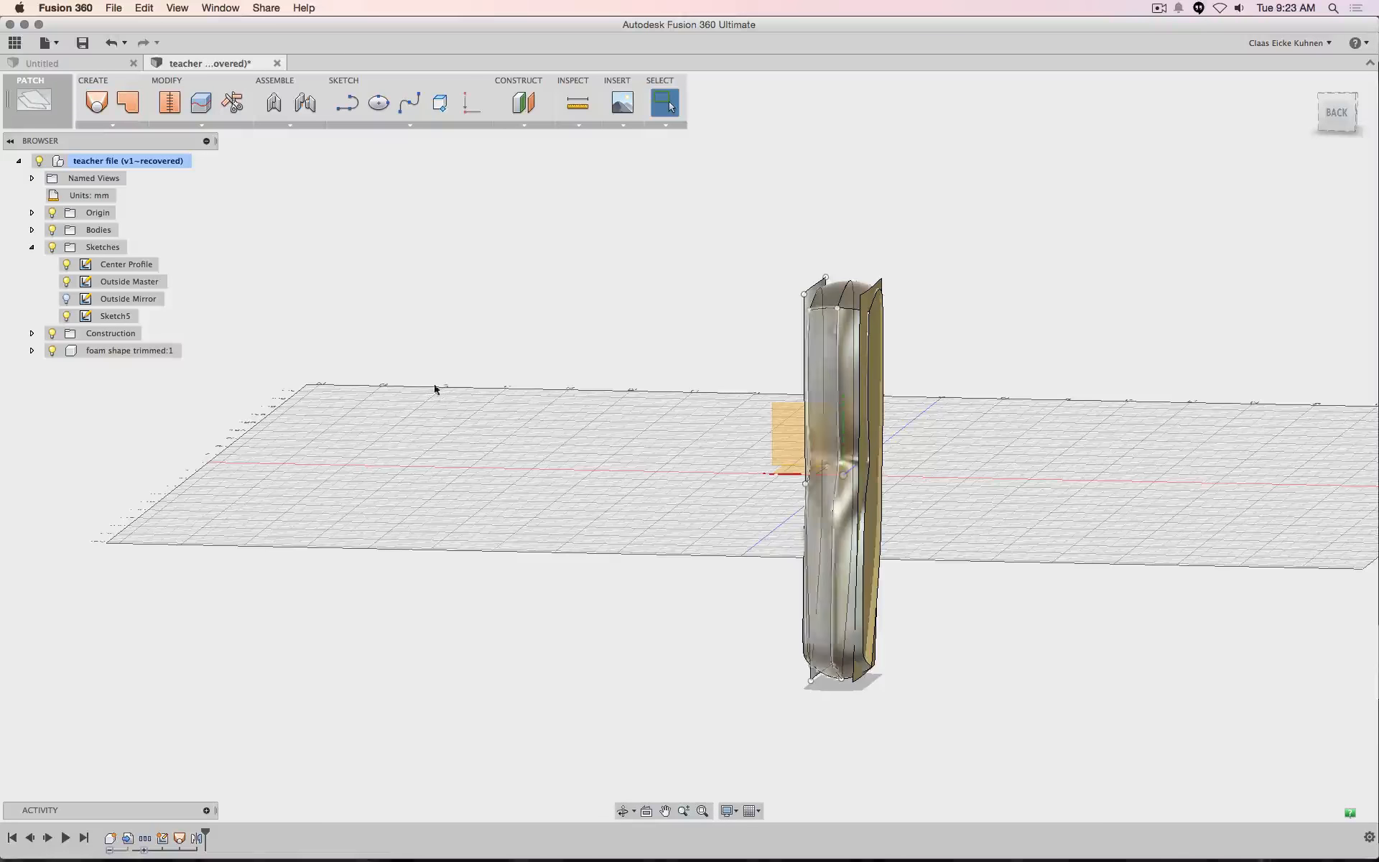
pyautogui.click(55, 250)
pyautogui.moveTo(715, 227)
pyautogui.mouseDown()
pyautogui.moveTo(1015, 824)
pyautogui.moveTo(1068, 730)
pyautogui.mouseUp()
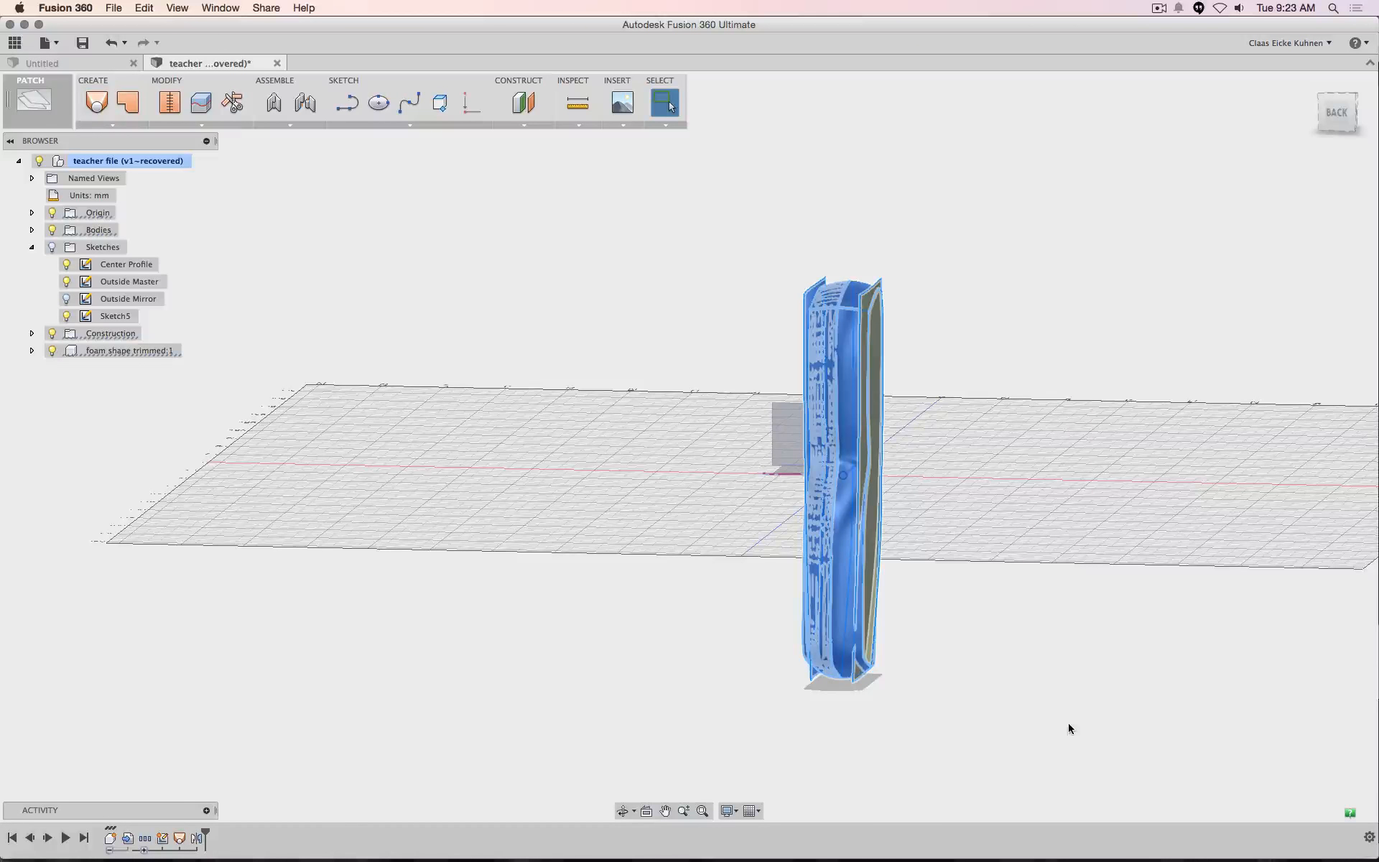
pyautogui.press('Escape')
pyautogui.click(32, 351)
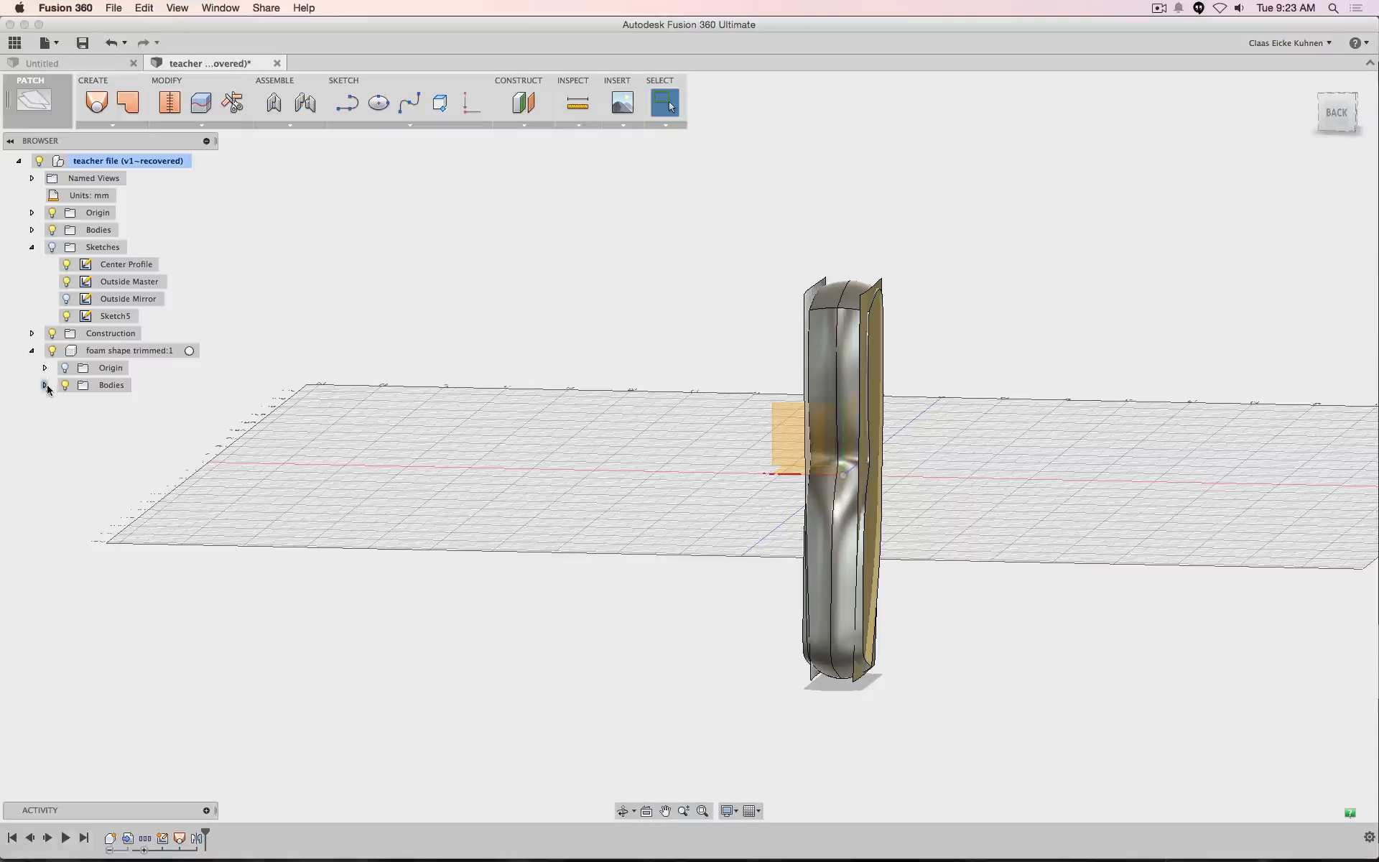
pyautogui.click(45, 385)
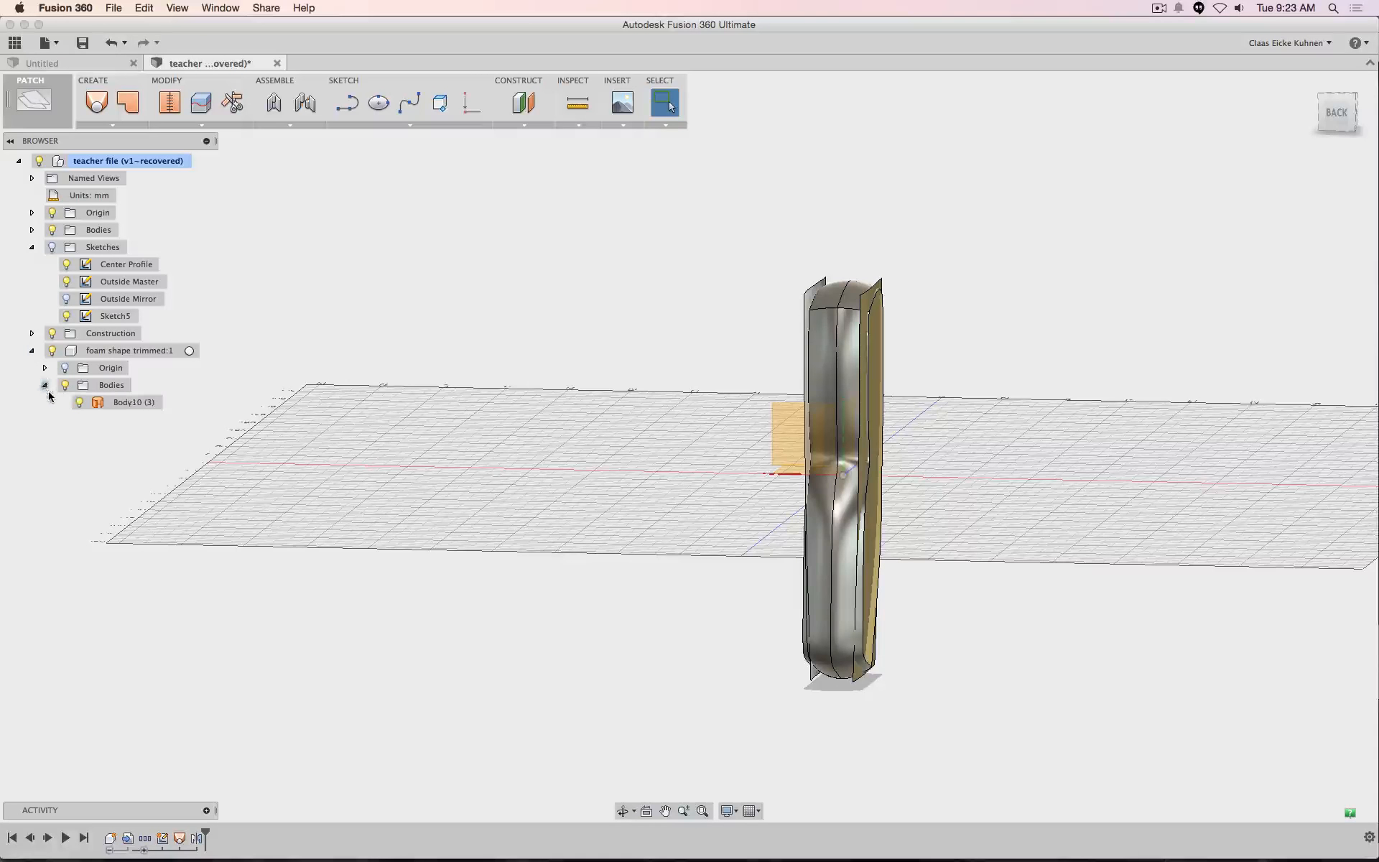
pyautogui.click(32, 351)
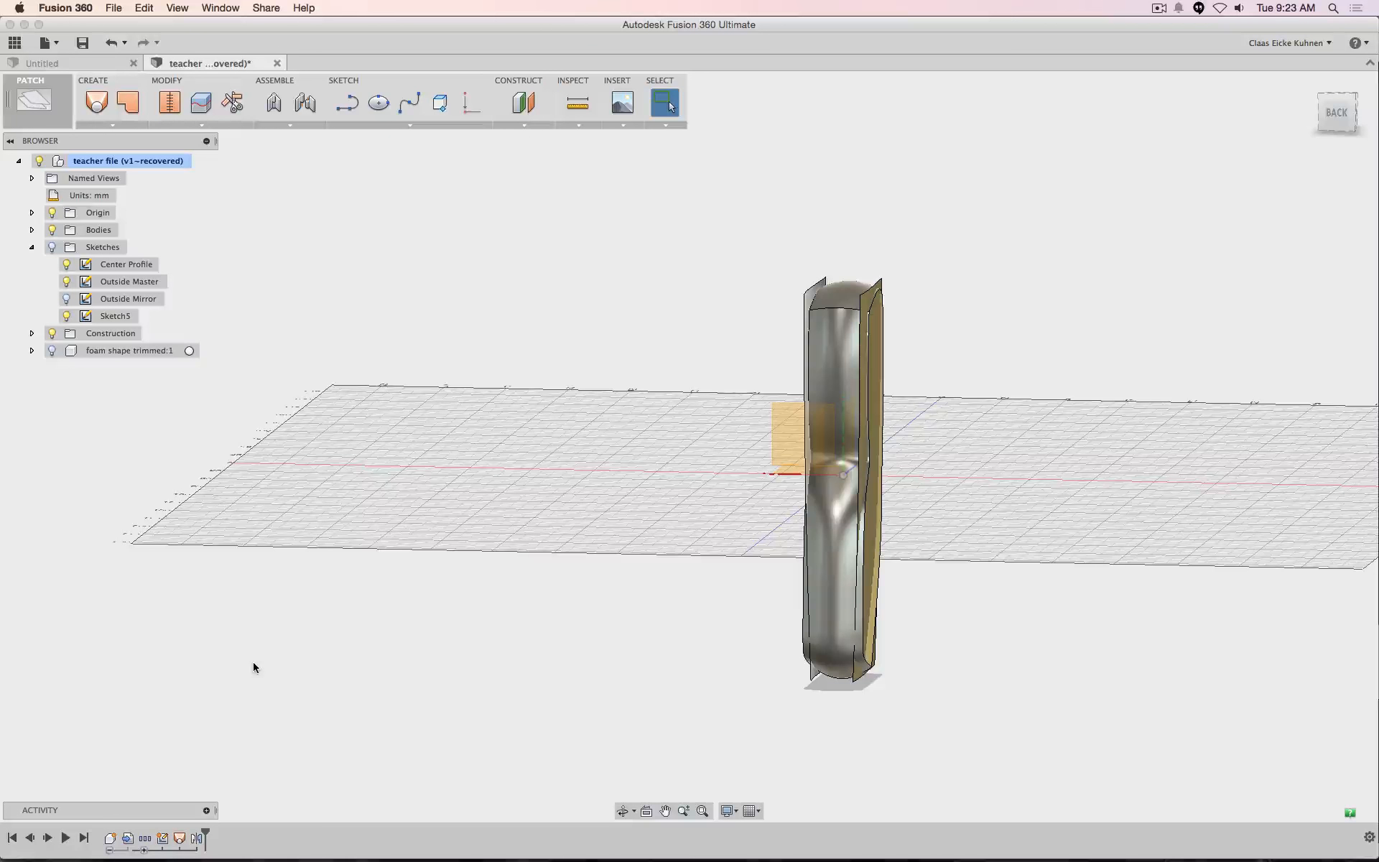
# List the surface bodies and try a Boundary Fill with all surfaces and planes as tools, using the New Body operation
pyautogui.click(32, 230)
pyautogui.click(44, 265)
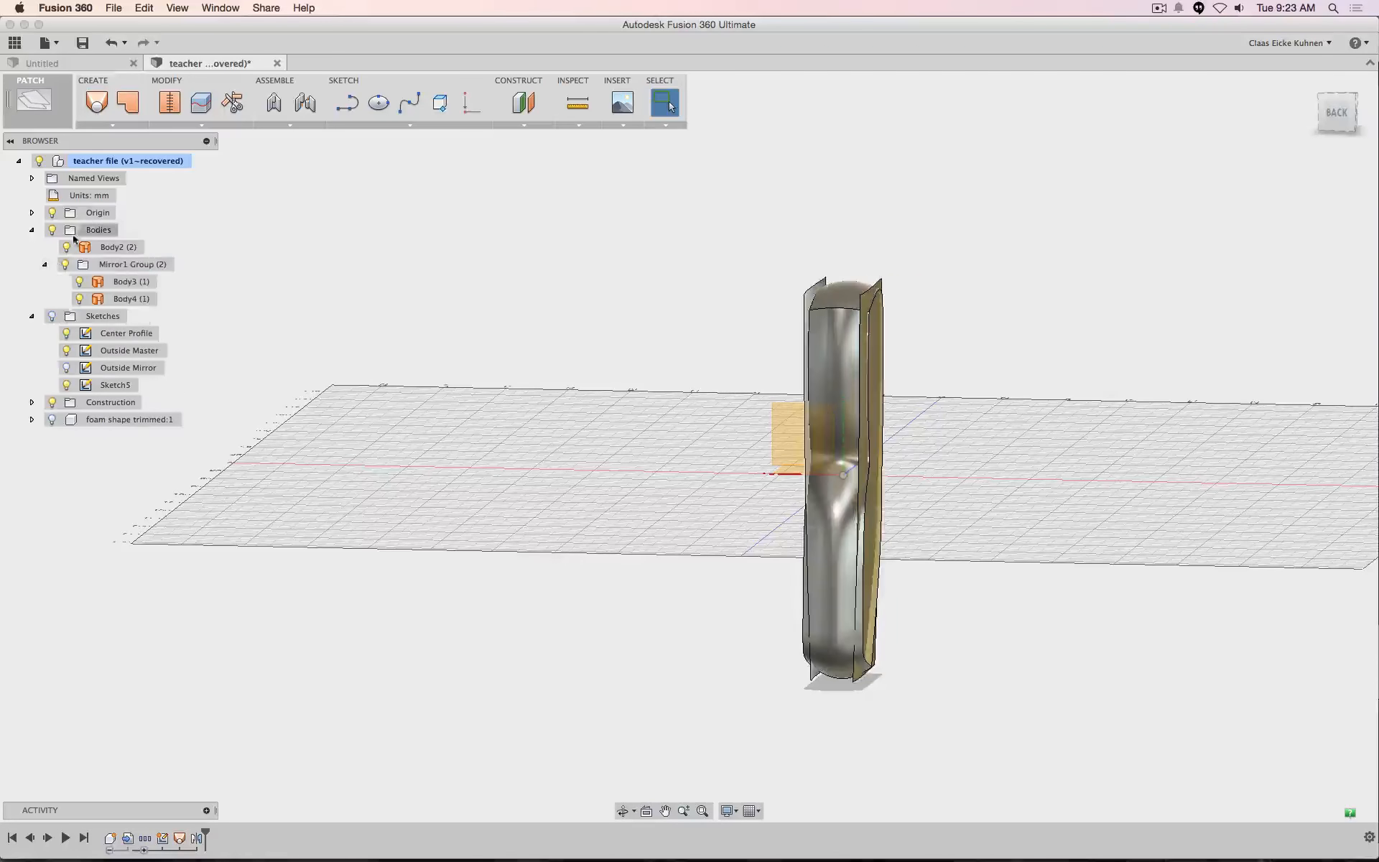
pyautogui.moveTo(659, 241); pyautogui.dragTo(1049, 803)
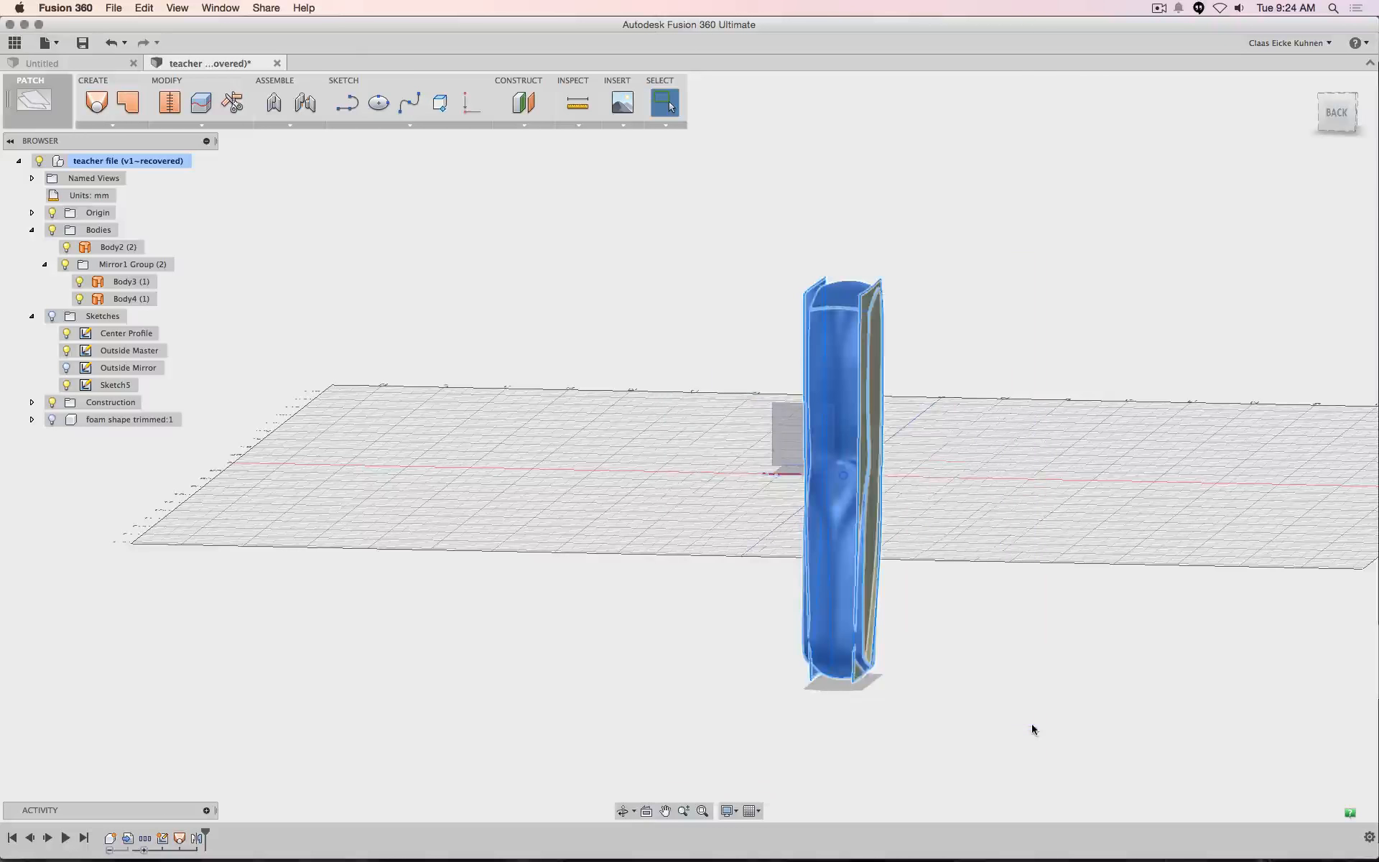
pyautogui.click(123, 127)
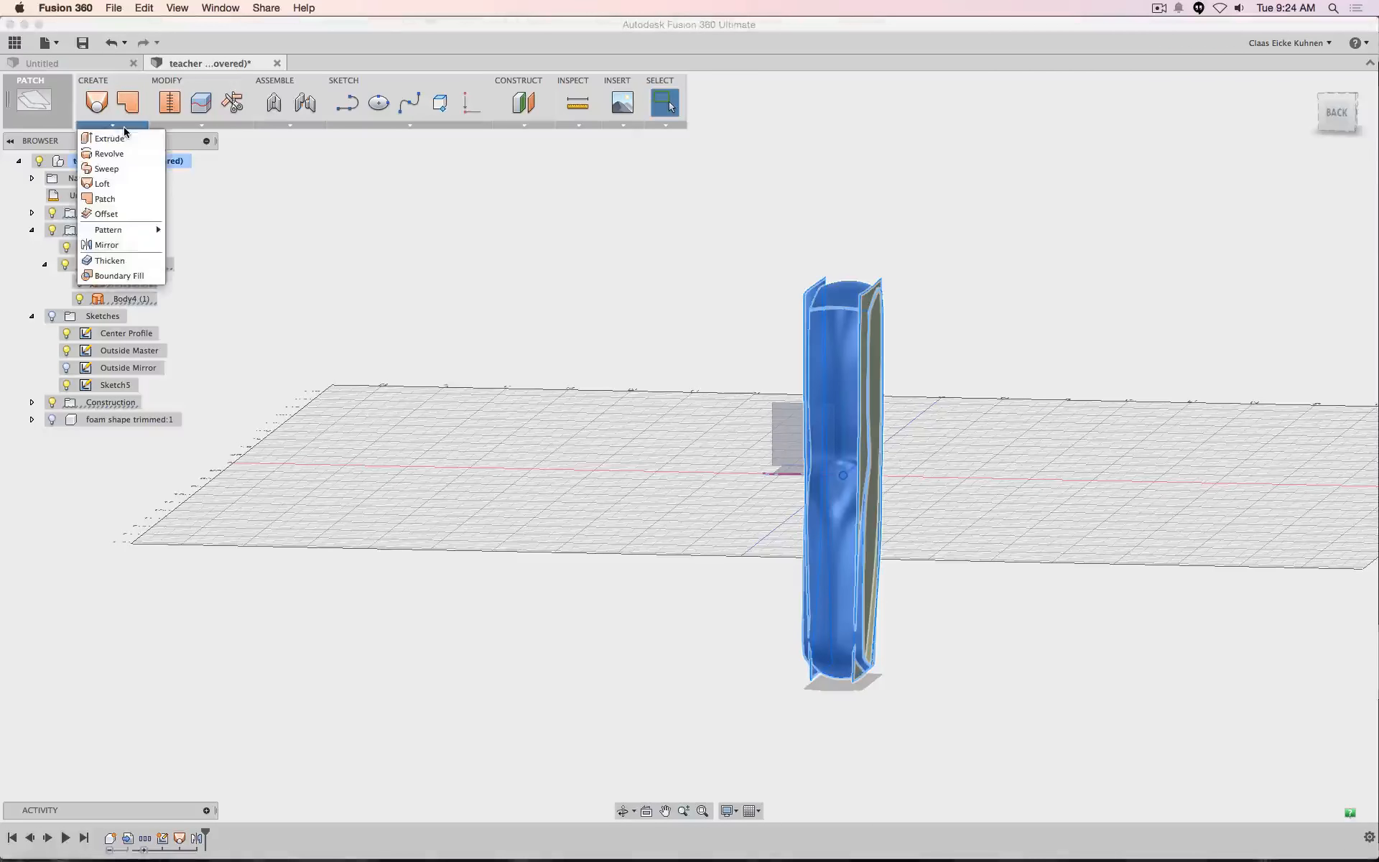
pyautogui.click(119, 276)
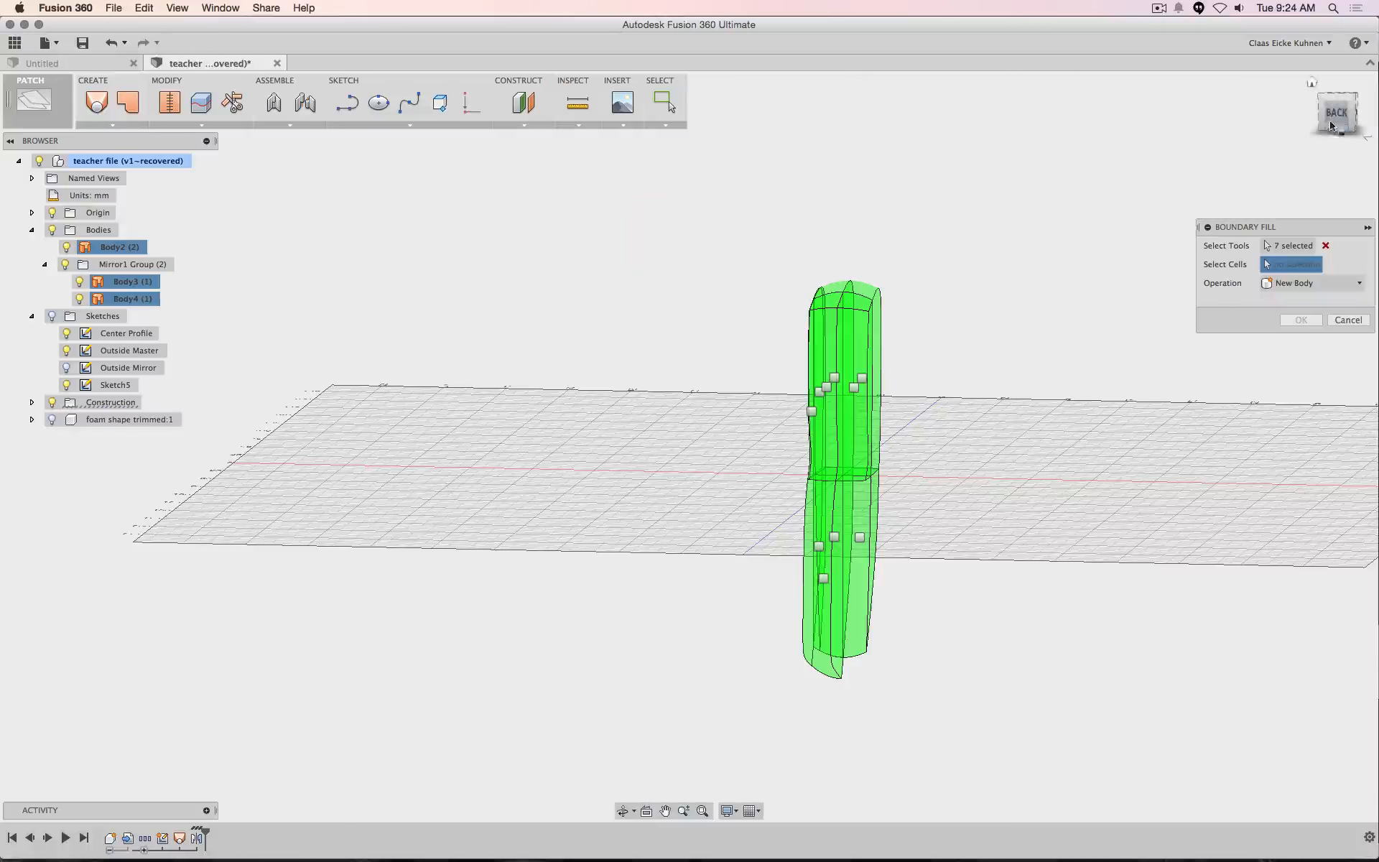
pyautogui.moveTo(1336, 115); pyautogui.dragTo(1342, 206)
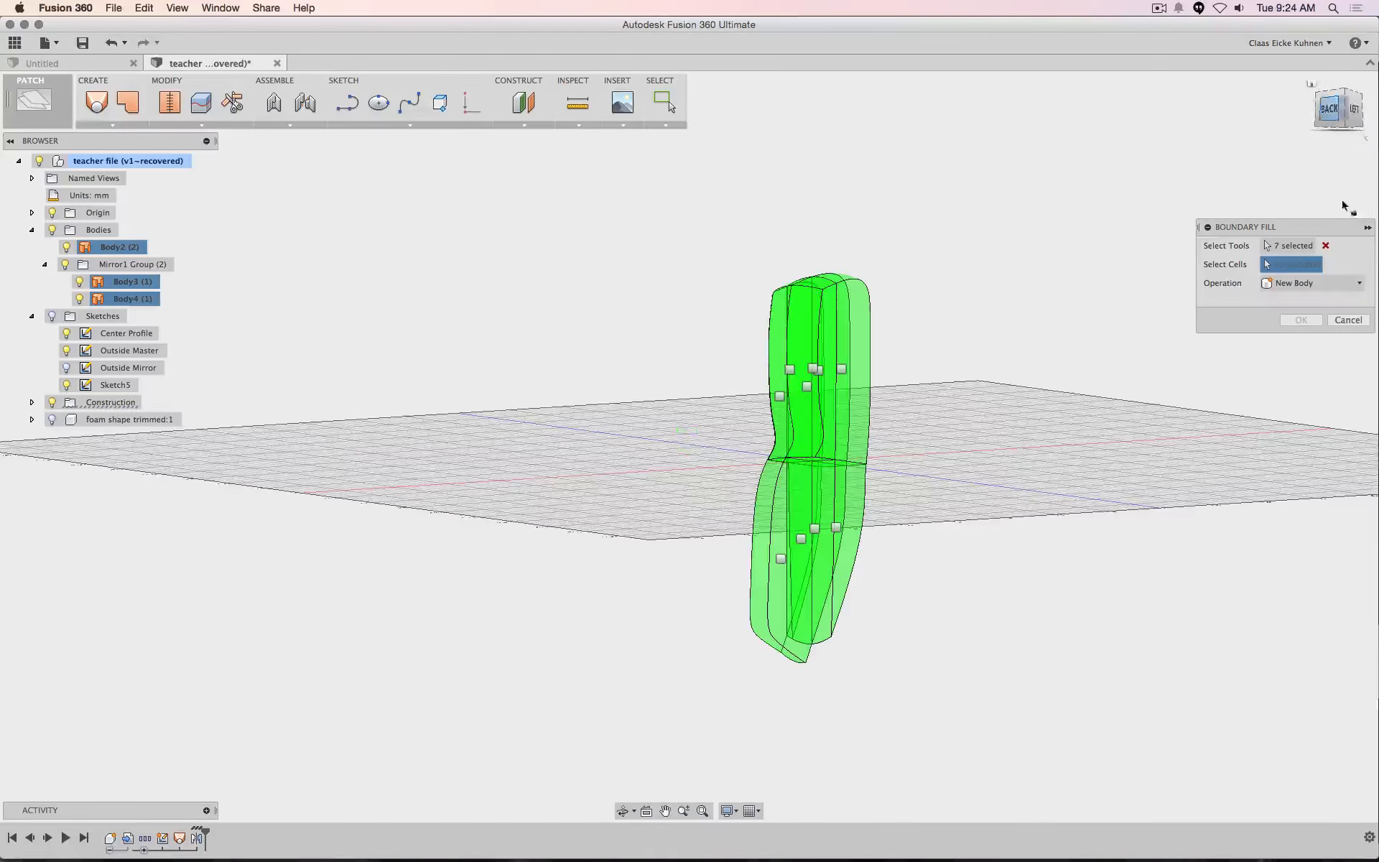
# Clear the Boundary Fill tools, try the fill again with the whole model reselected, and cancel the command
pyautogui.click(1326, 246)
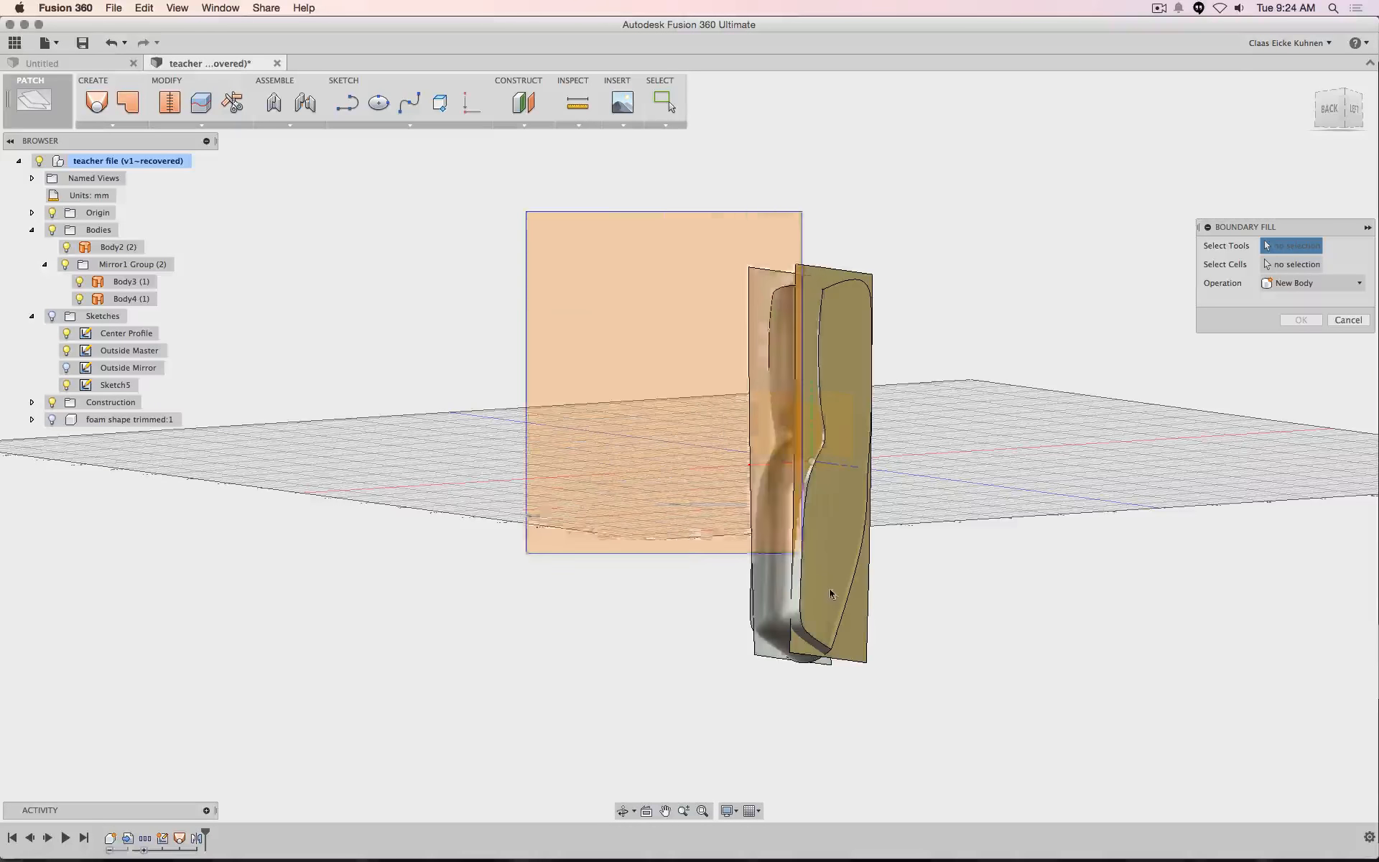
pyautogui.scroll(4, 804, 664)
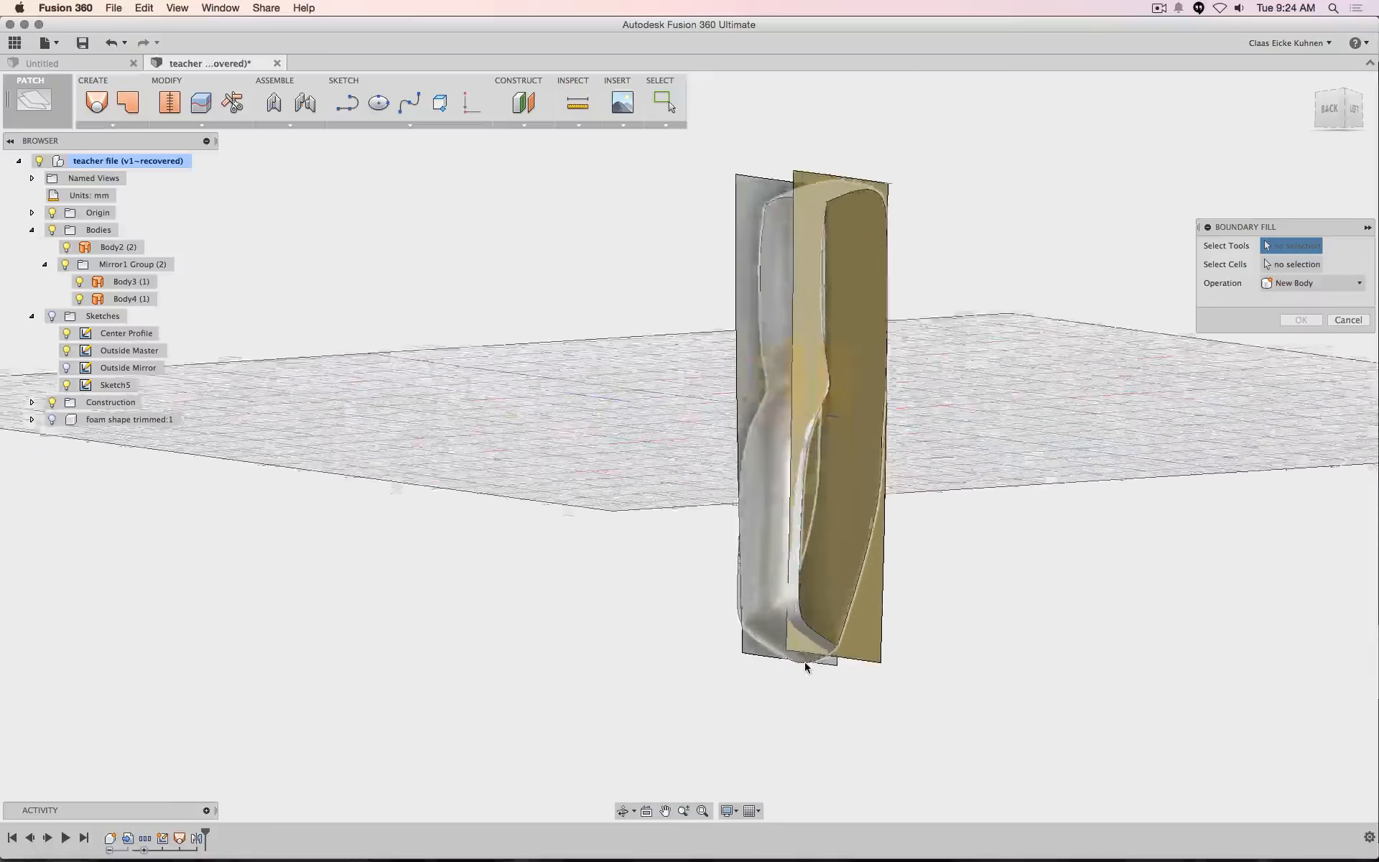
pyautogui.scroll(3, 805, 666)
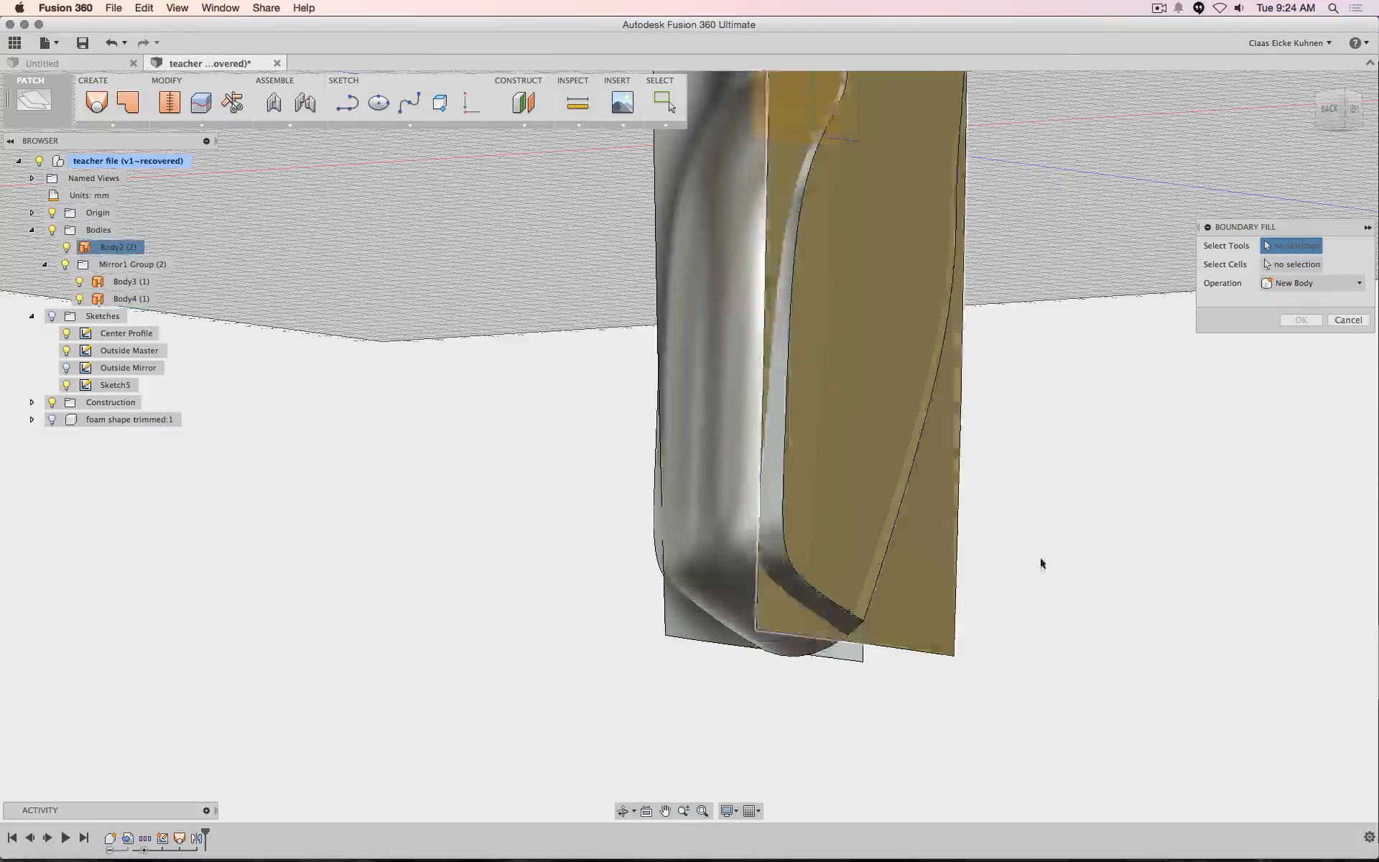
pyautogui.scroll(-6, 1092, 588)
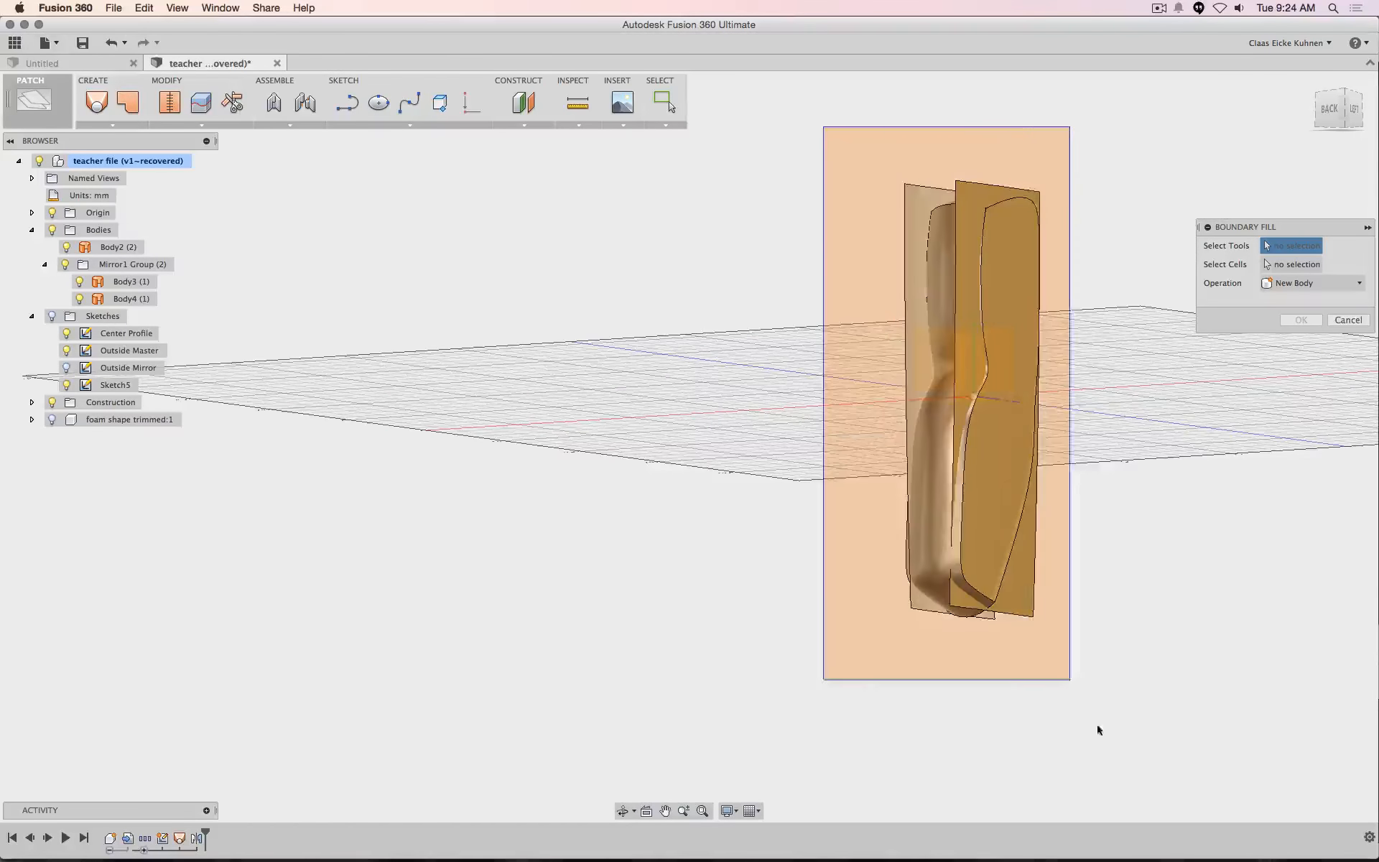
pyautogui.moveTo(1115, 741); pyautogui.dragTo(1115, 740)
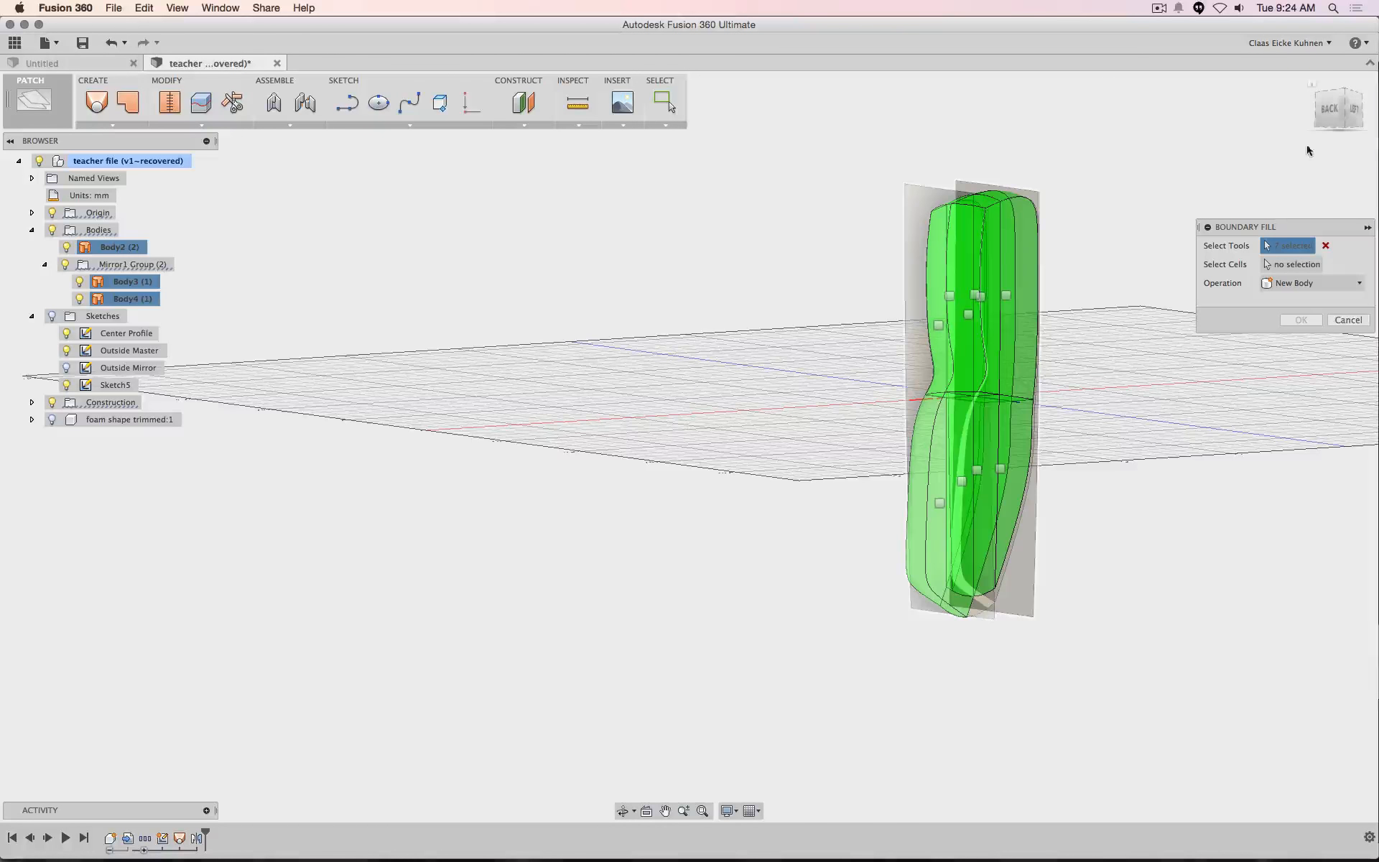
pyautogui.click(1332, 109)
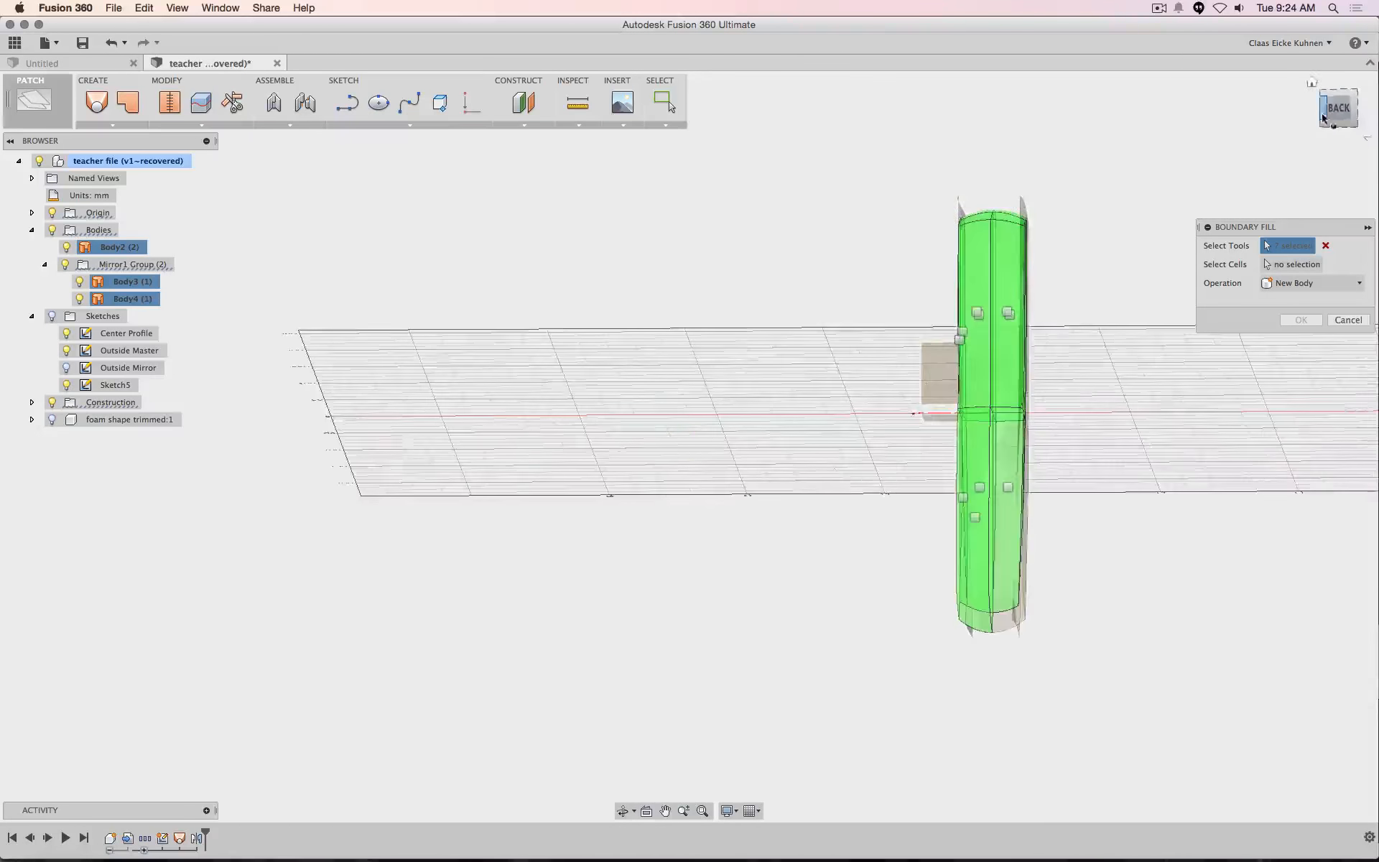
pyautogui.click(1340, 321)
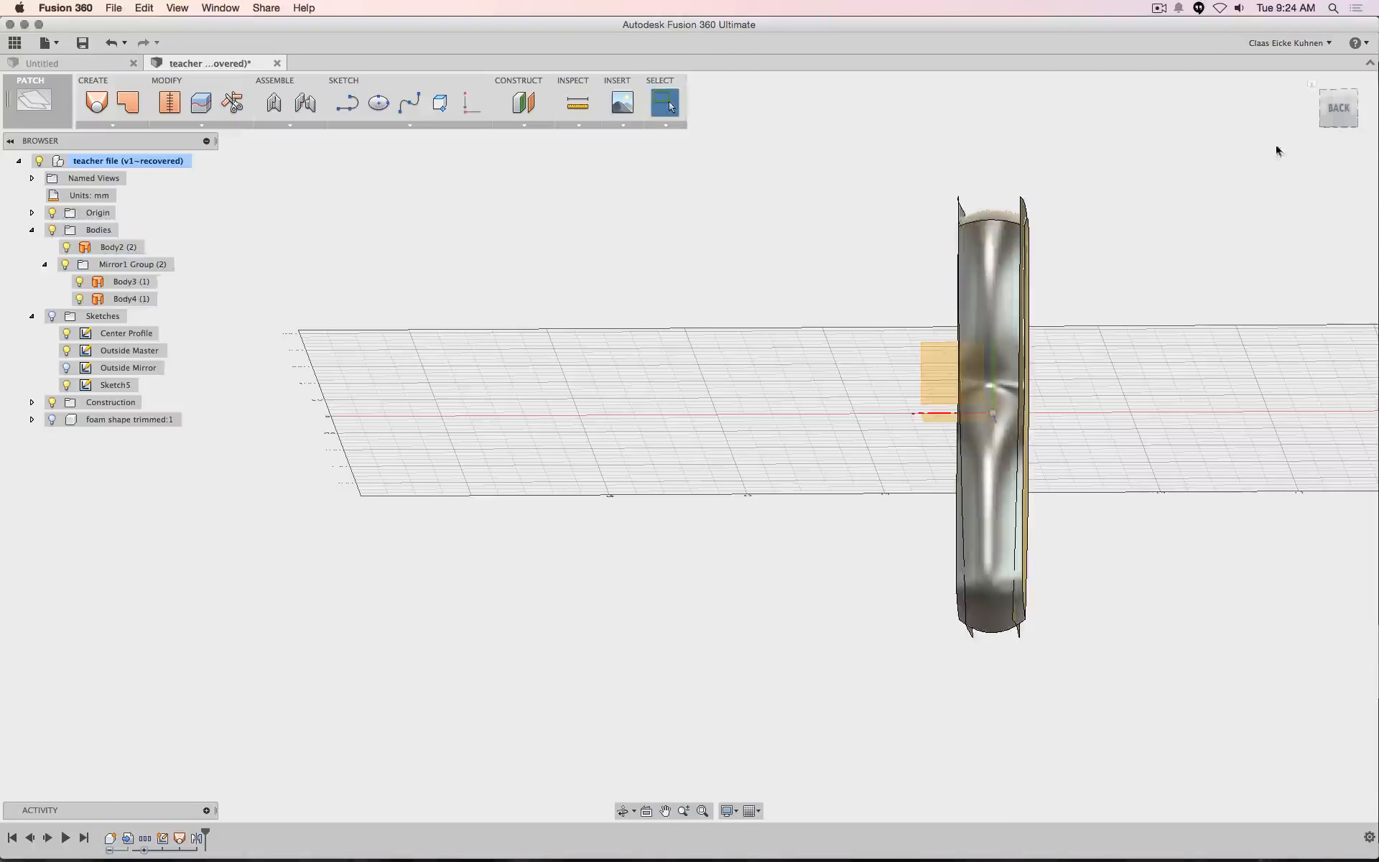
# Examine from the side how the lower end of the lofted surface sits against the flat side surfaces
pyautogui.moveTo(1337, 115); pyautogui.dragTo(1221, 144)
pyautogui.scroll(3, 899, 711)
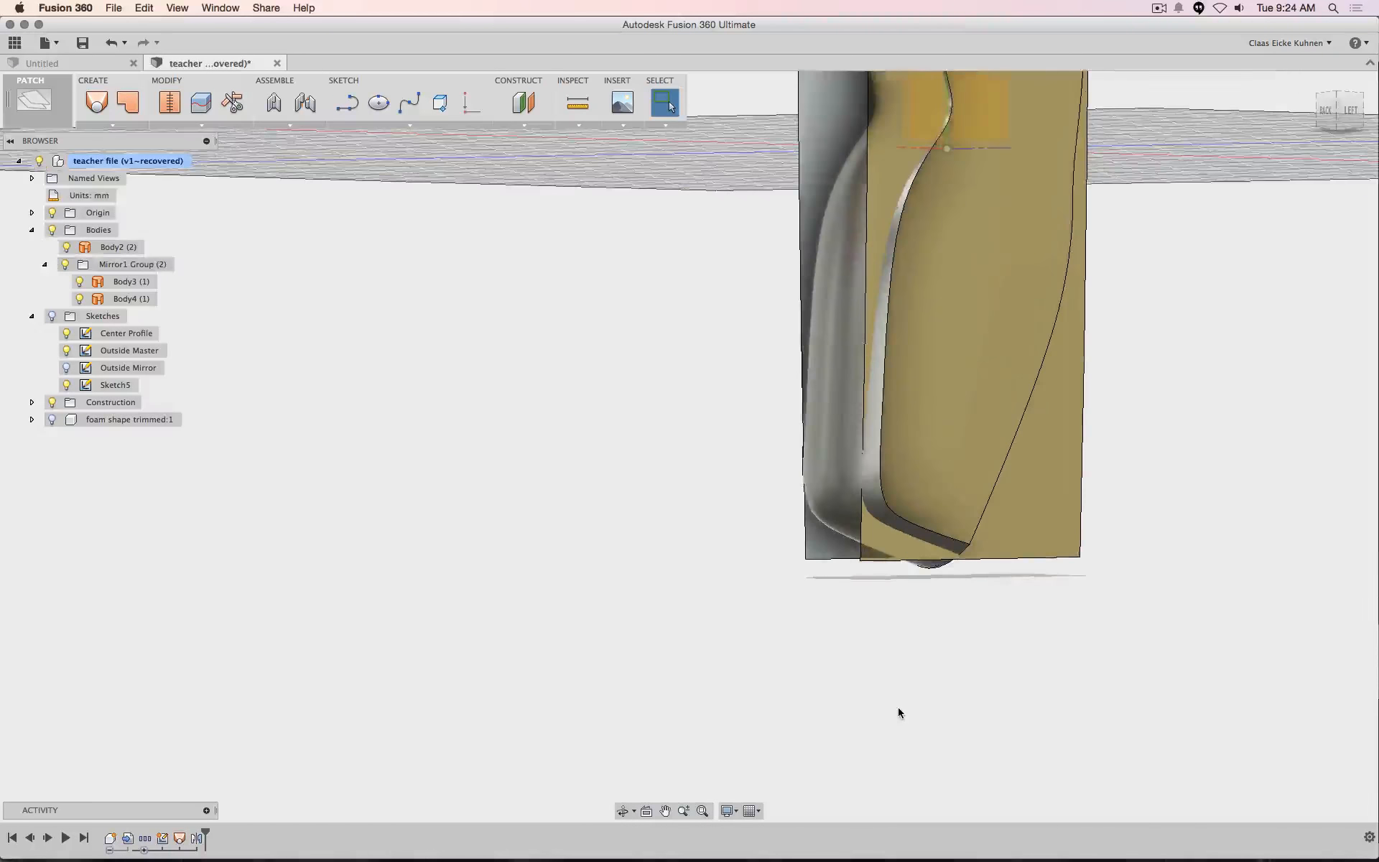
pyautogui.scroll(-3, 667, 480)
pyautogui.scroll(1, 666, 481)
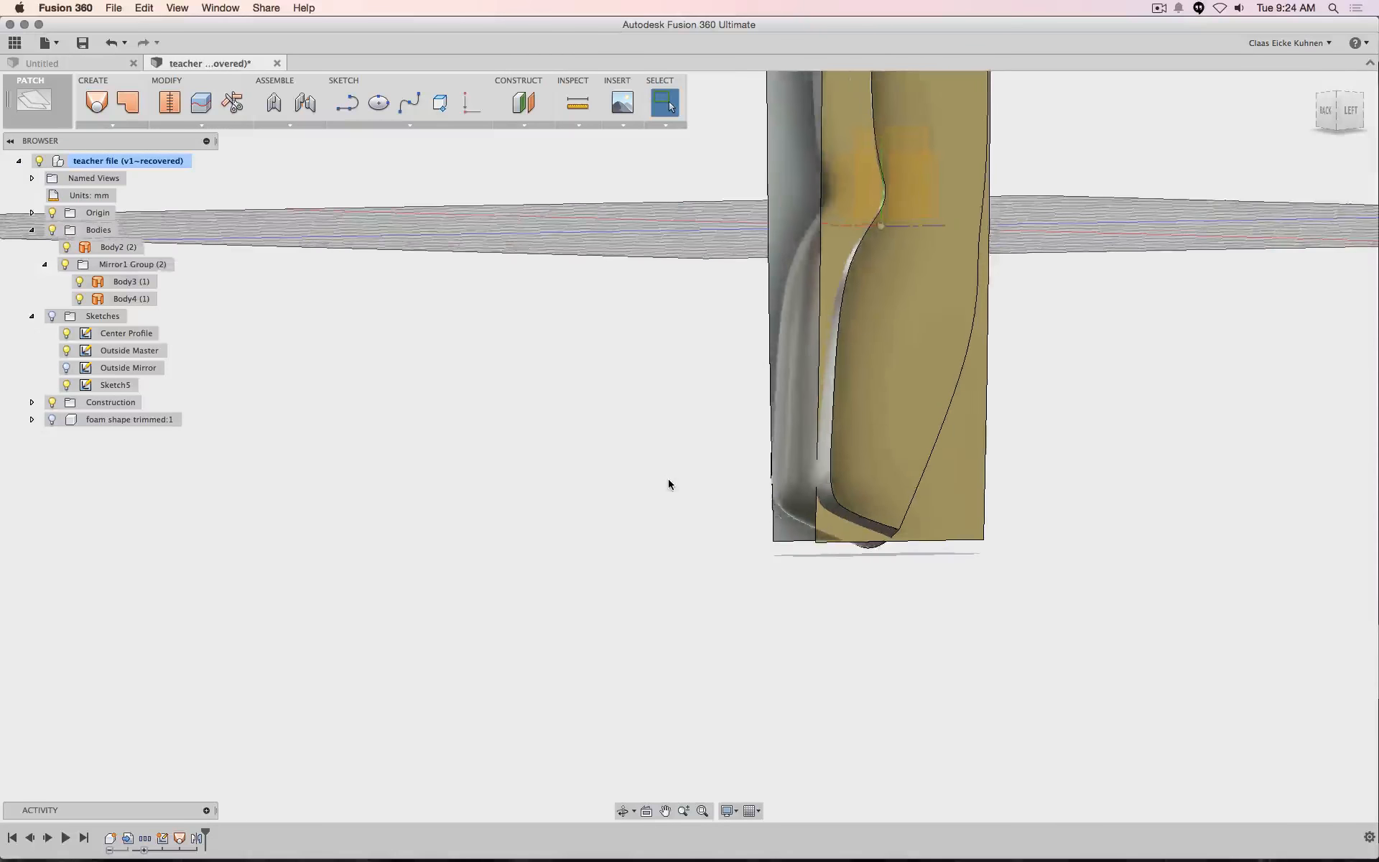
pyautogui.moveTo(1253, 237); pyautogui.dragTo(1108, 378, button='middle')
pyautogui.scroll(-2, 1108, 378)
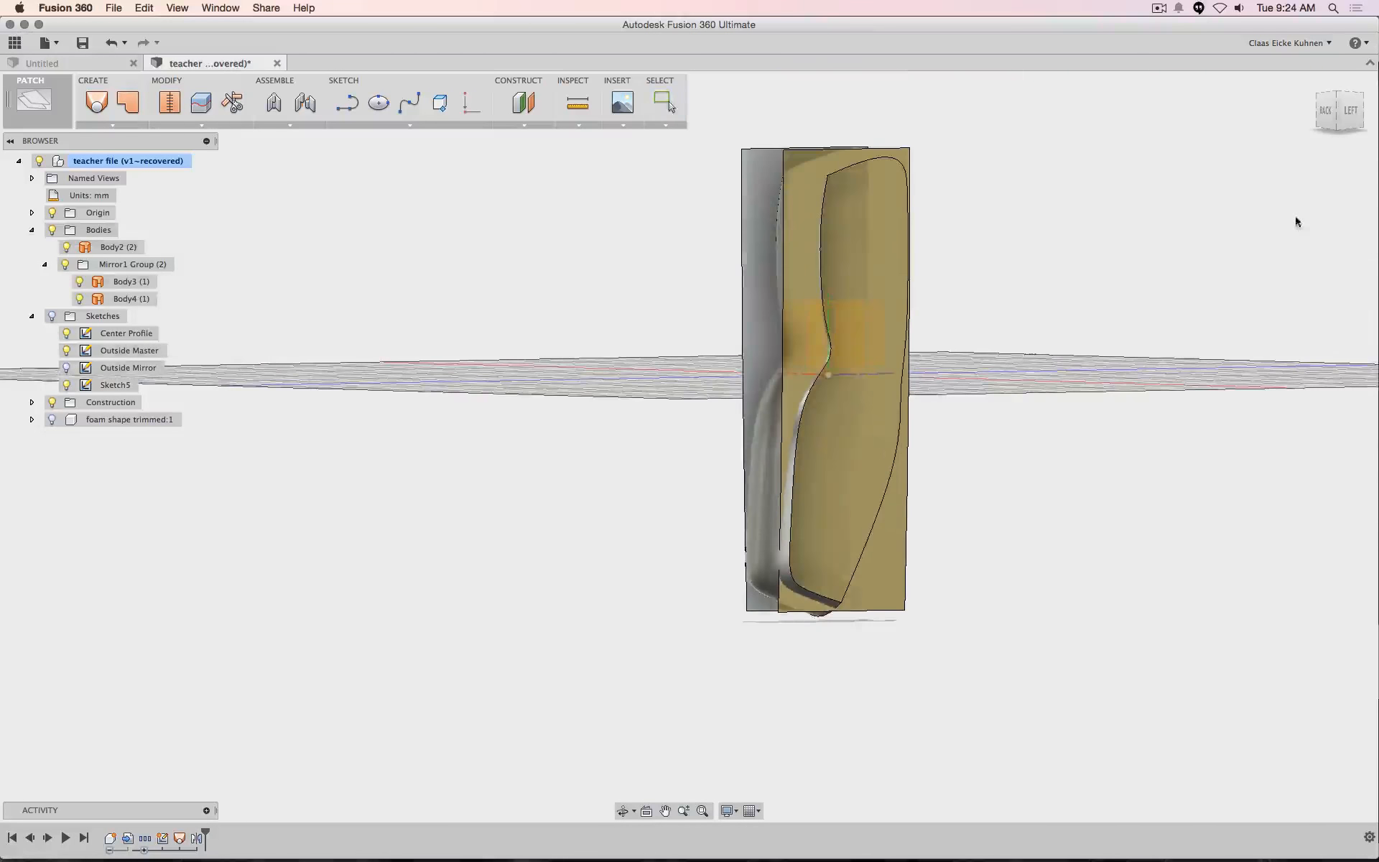
pyautogui.click(1346, 117)
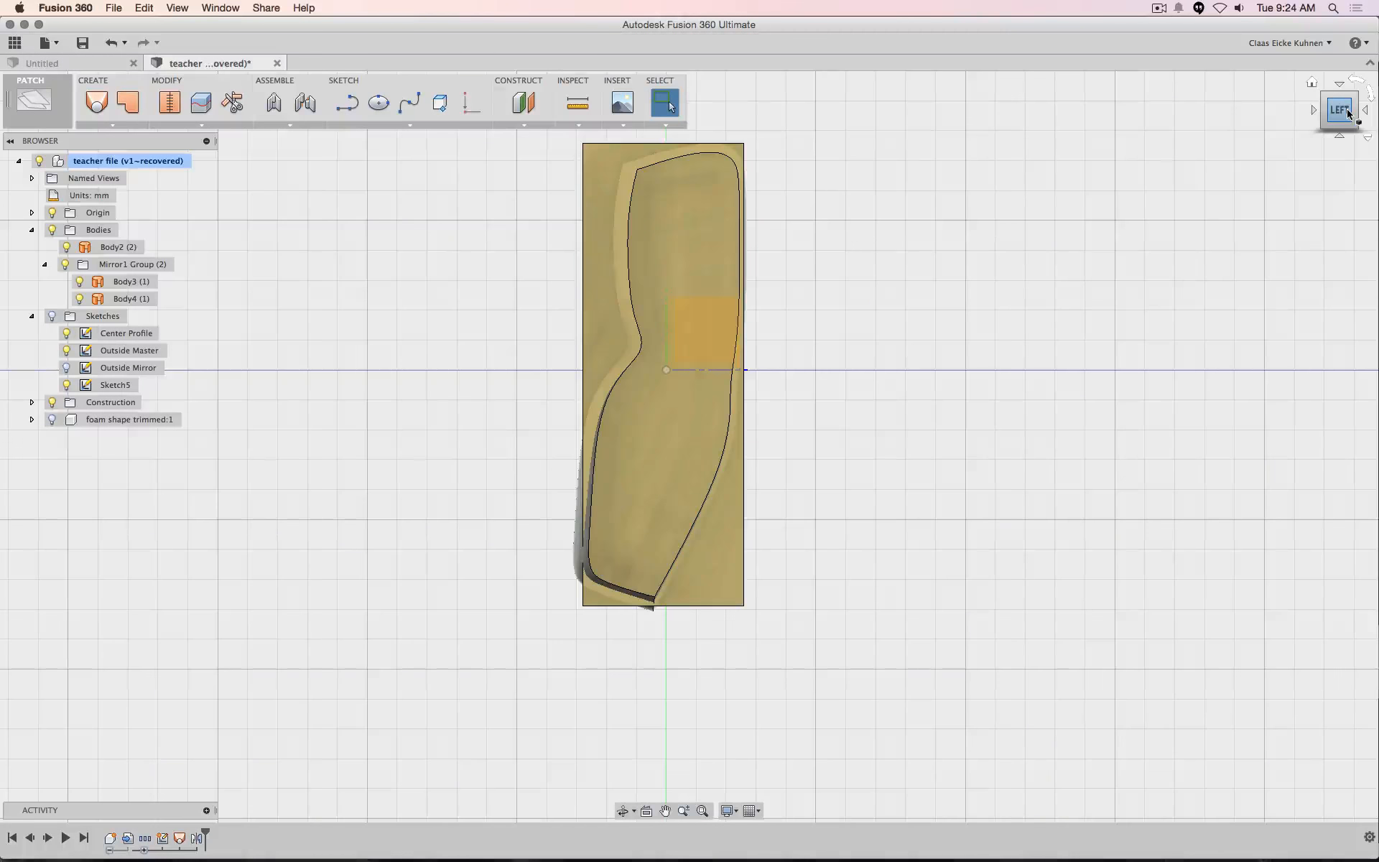
# Open Sketch5 for editing and show the sketches
pyautogui.click(115, 385)
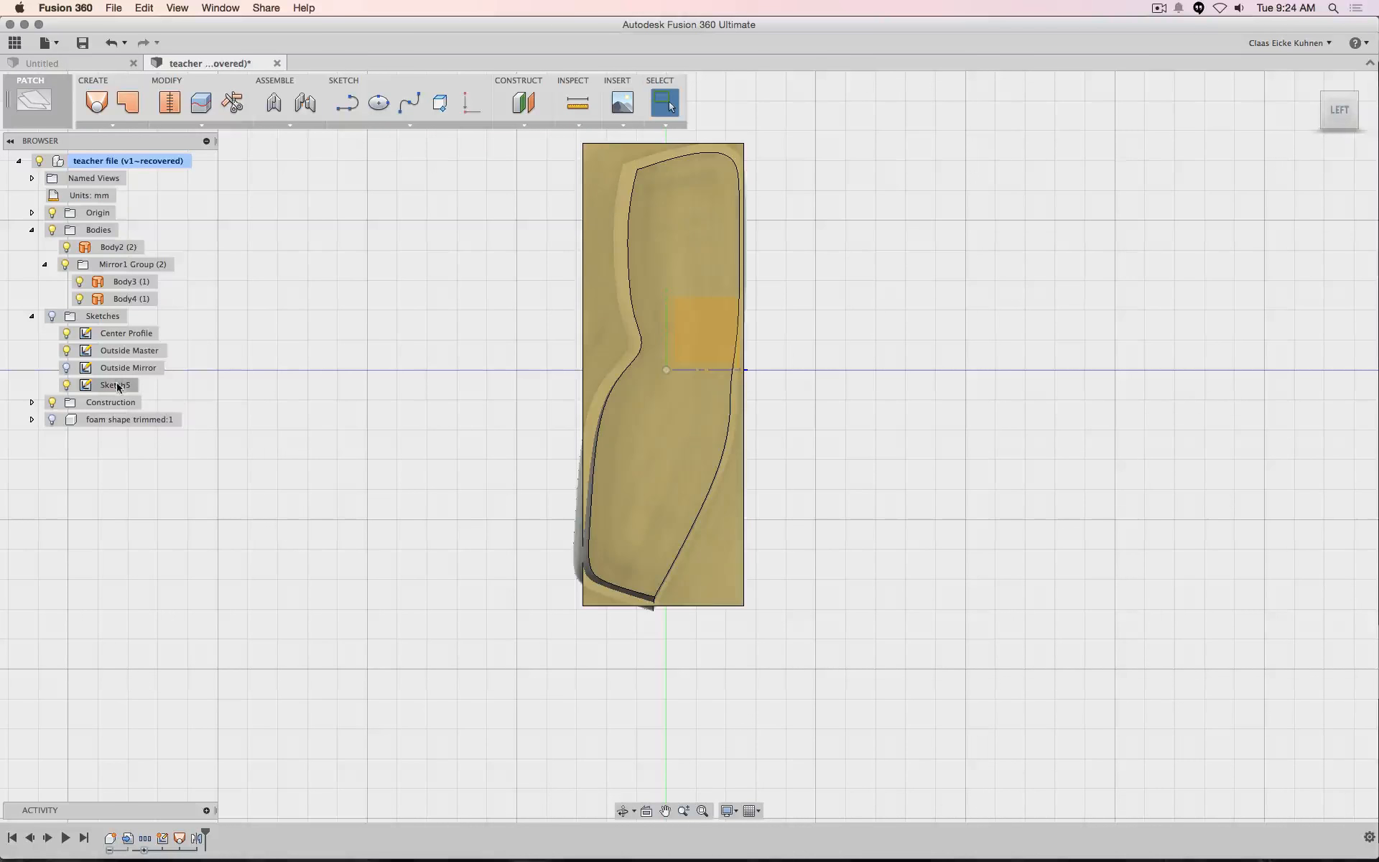
pyautogui.rightClick(117, 385)
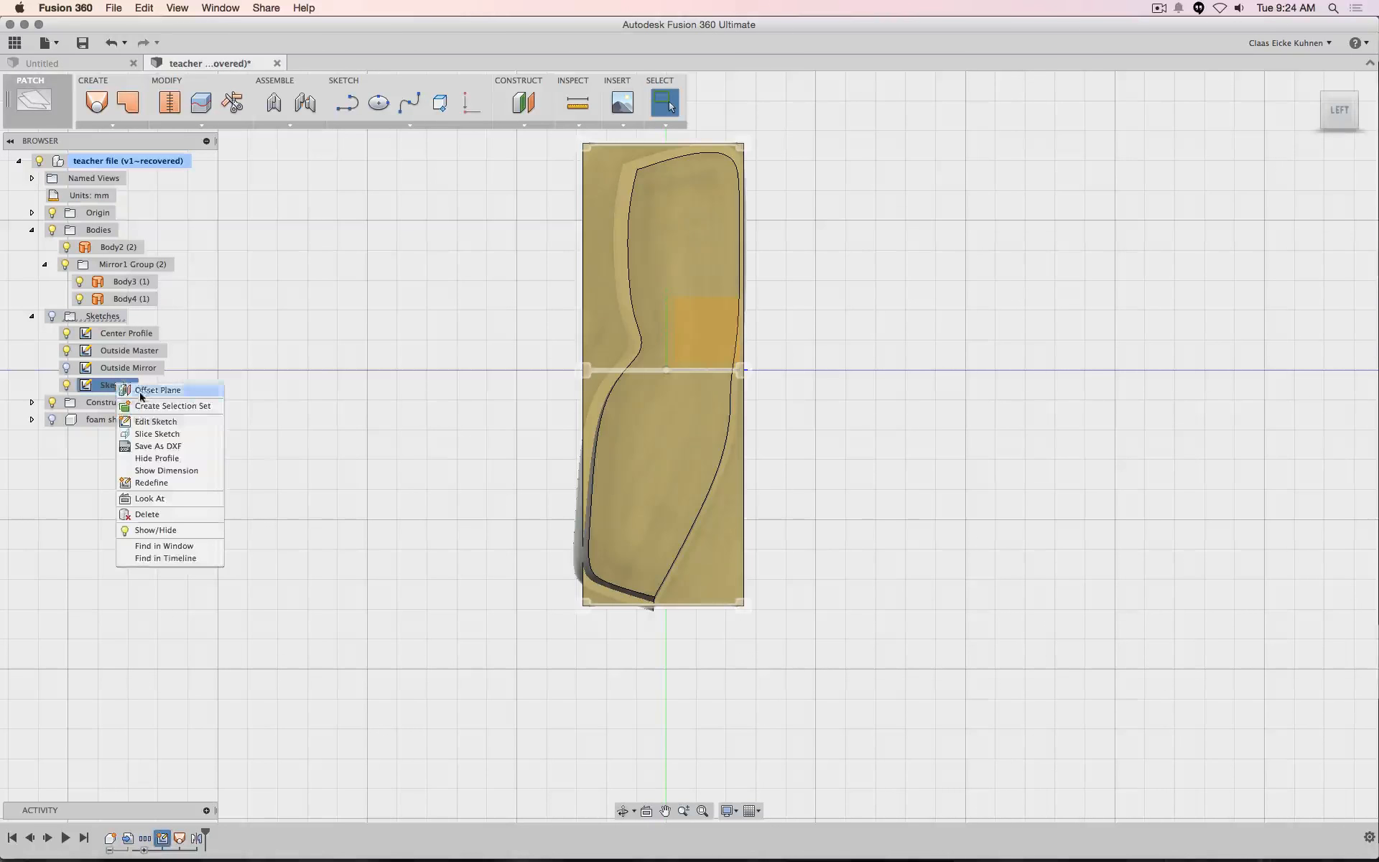
pyautogui.click(169, 422)
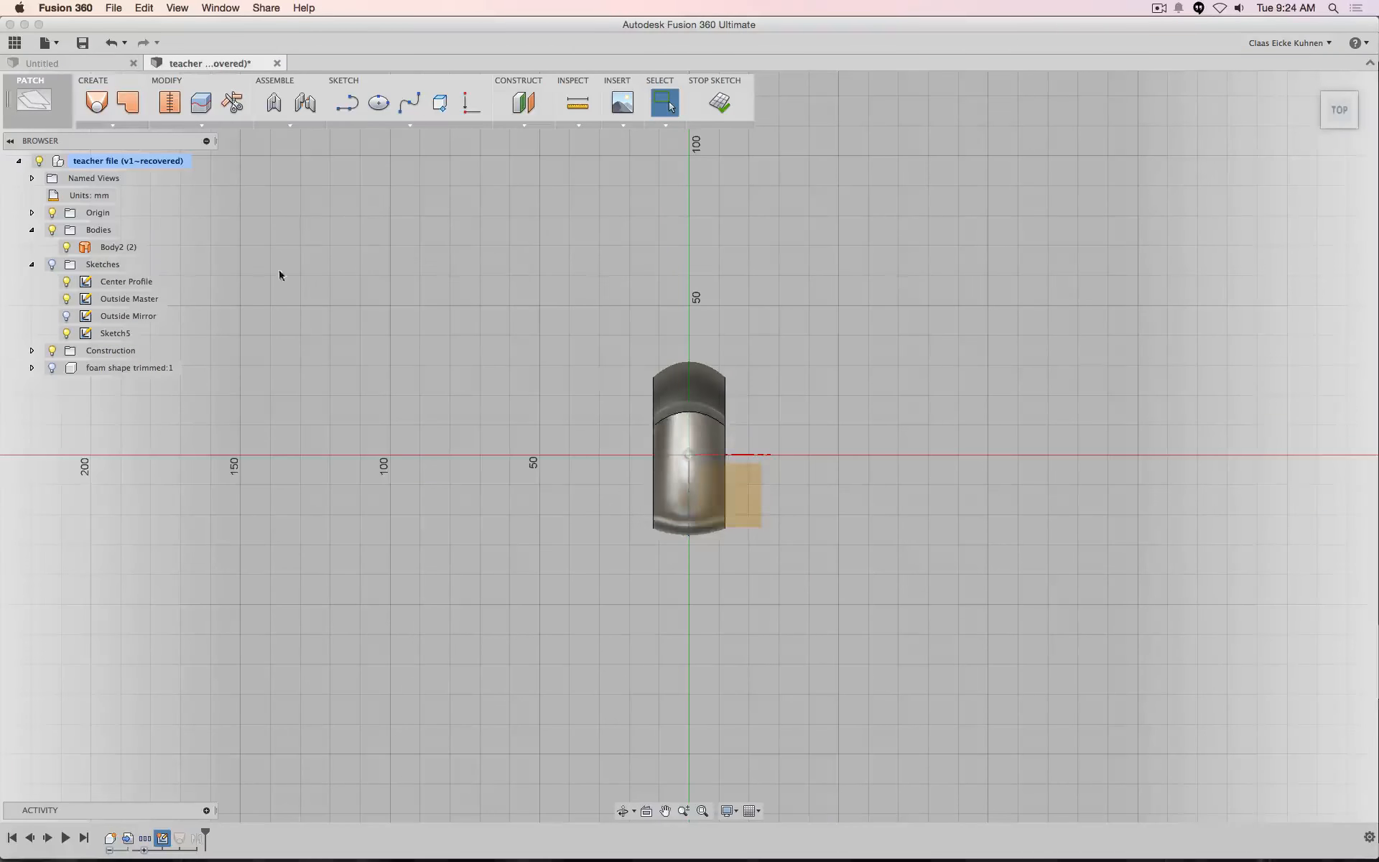
pyautogui.click(52, 264)
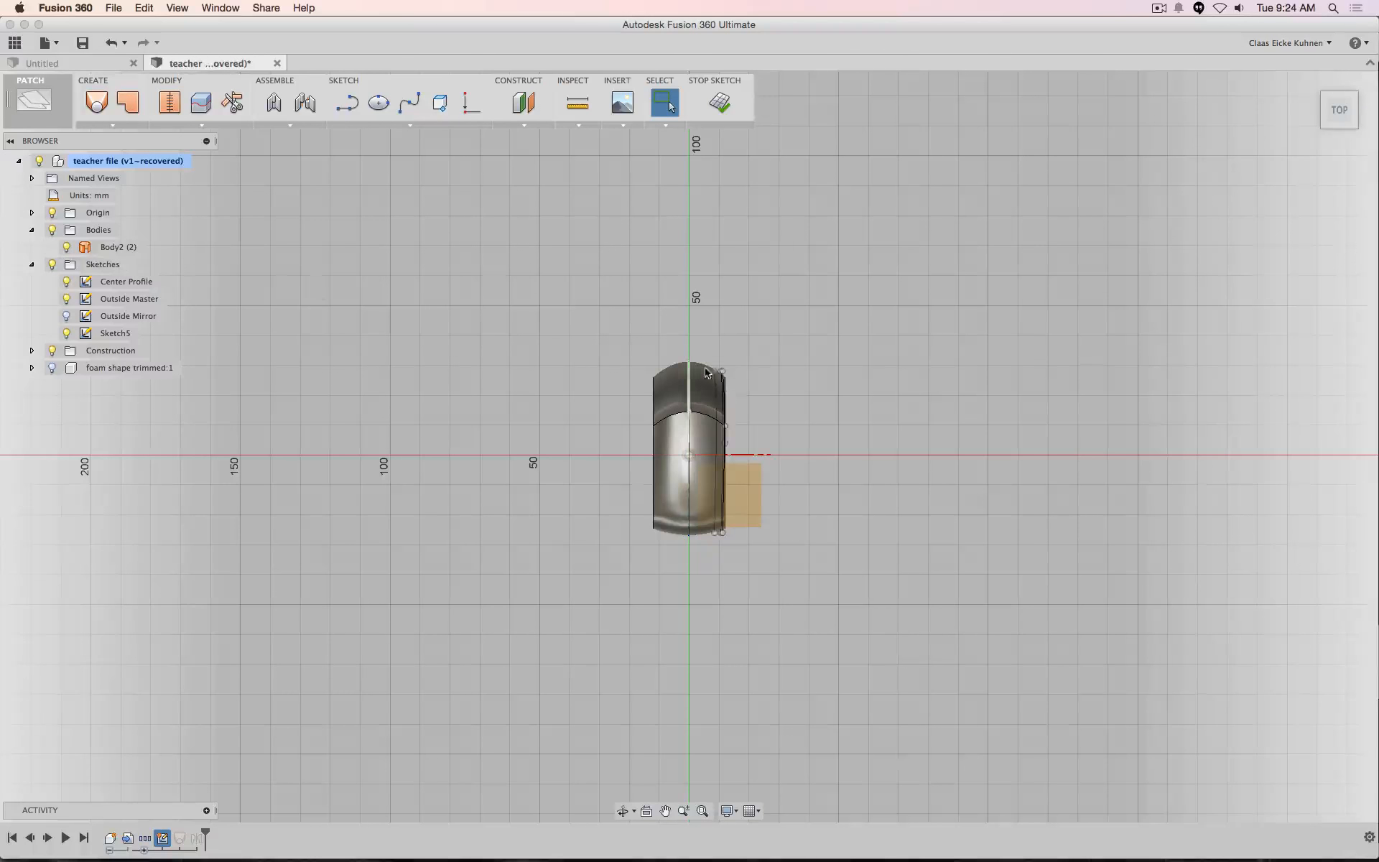
# Move the three end points of Sketch5's lines beyond the handle's end by 1 mm along Y, and finish the sketch
pyautogui.scroll(5, 730, 363)
pyautogui.scroll(2, 715, 369)
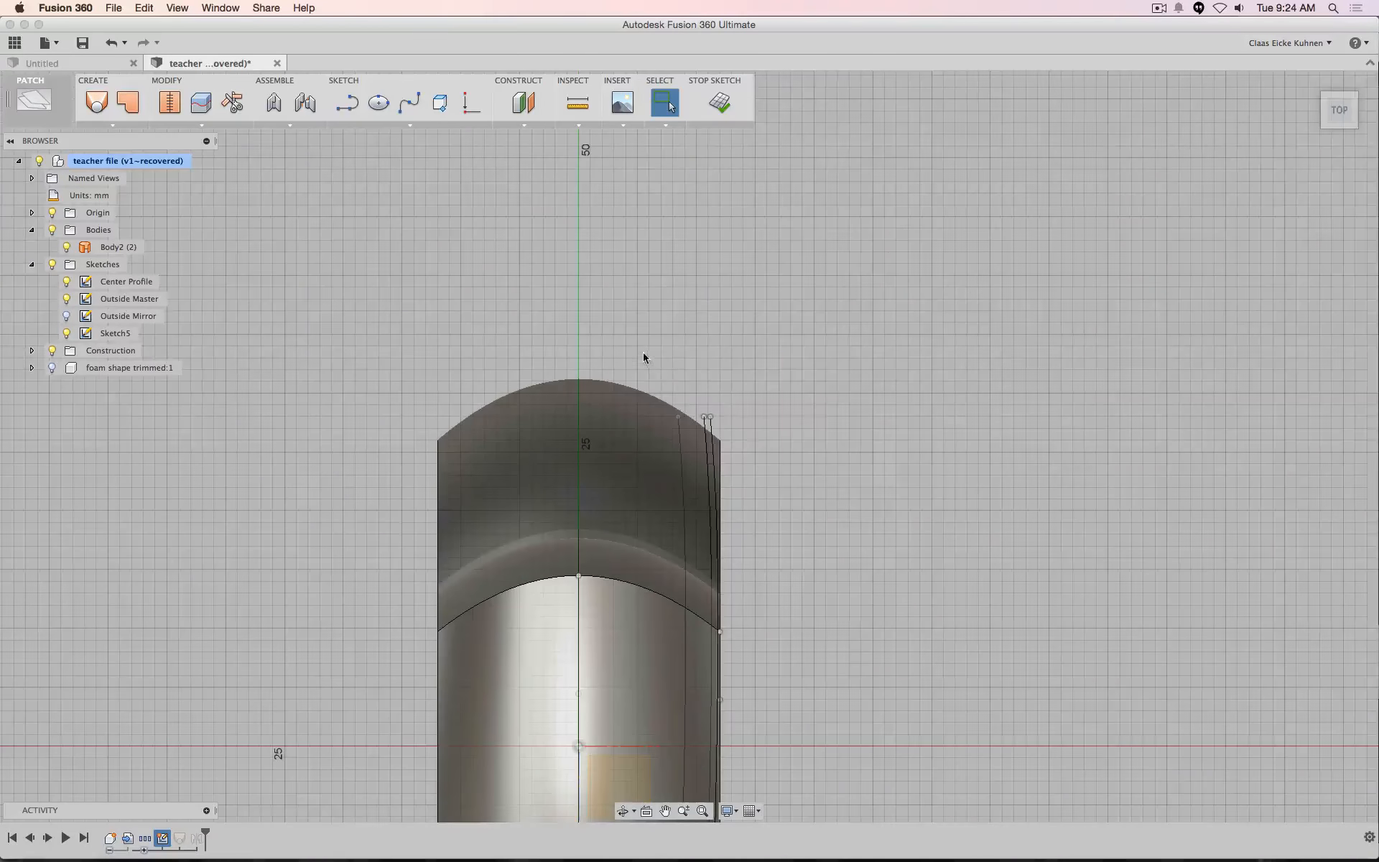
pyautogui.moveTo(644, 353); pyautogui.dragTo(765, 440)
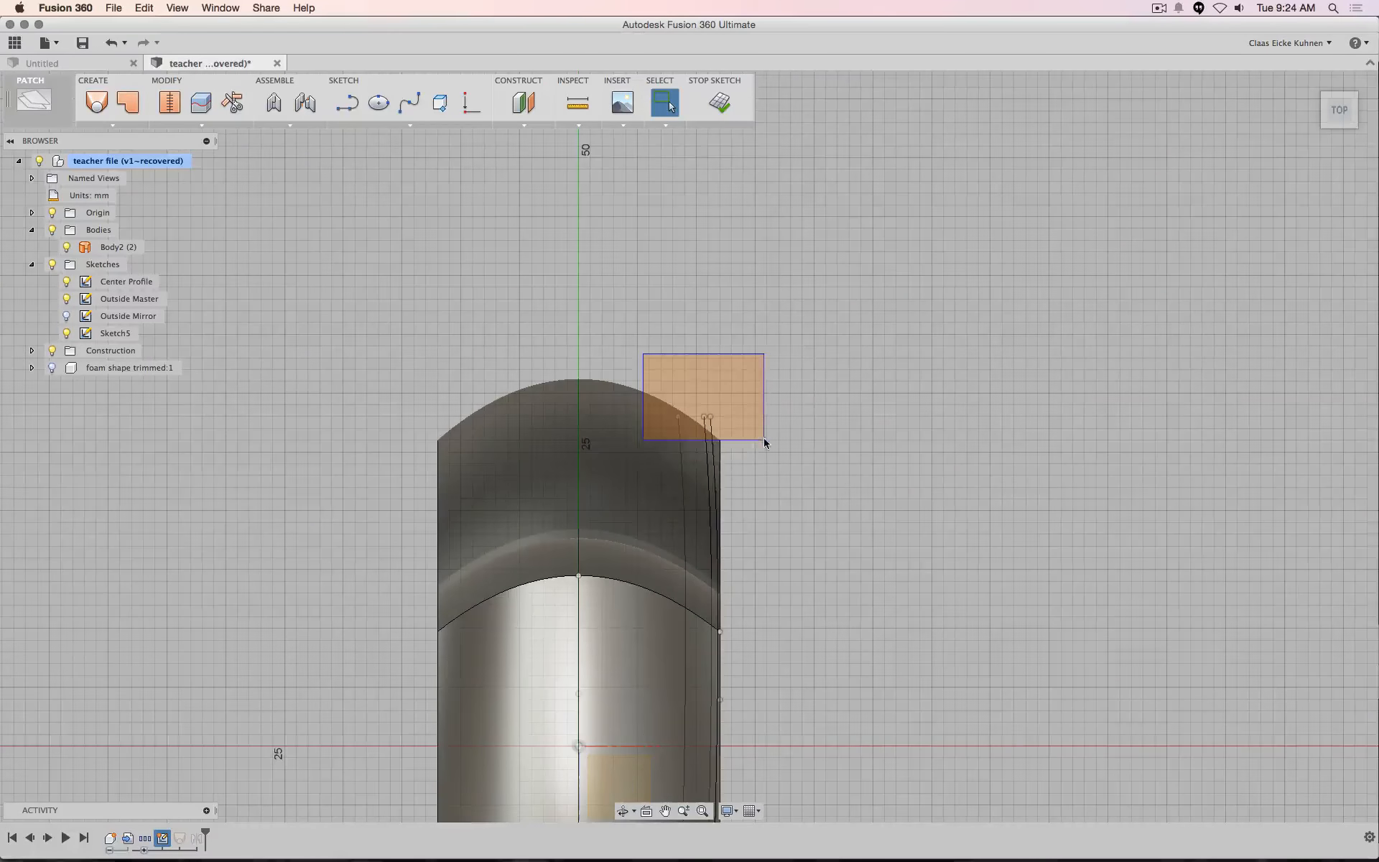
pyautogui.rightClick(710, 420)
pyautogui.click(678, 438)
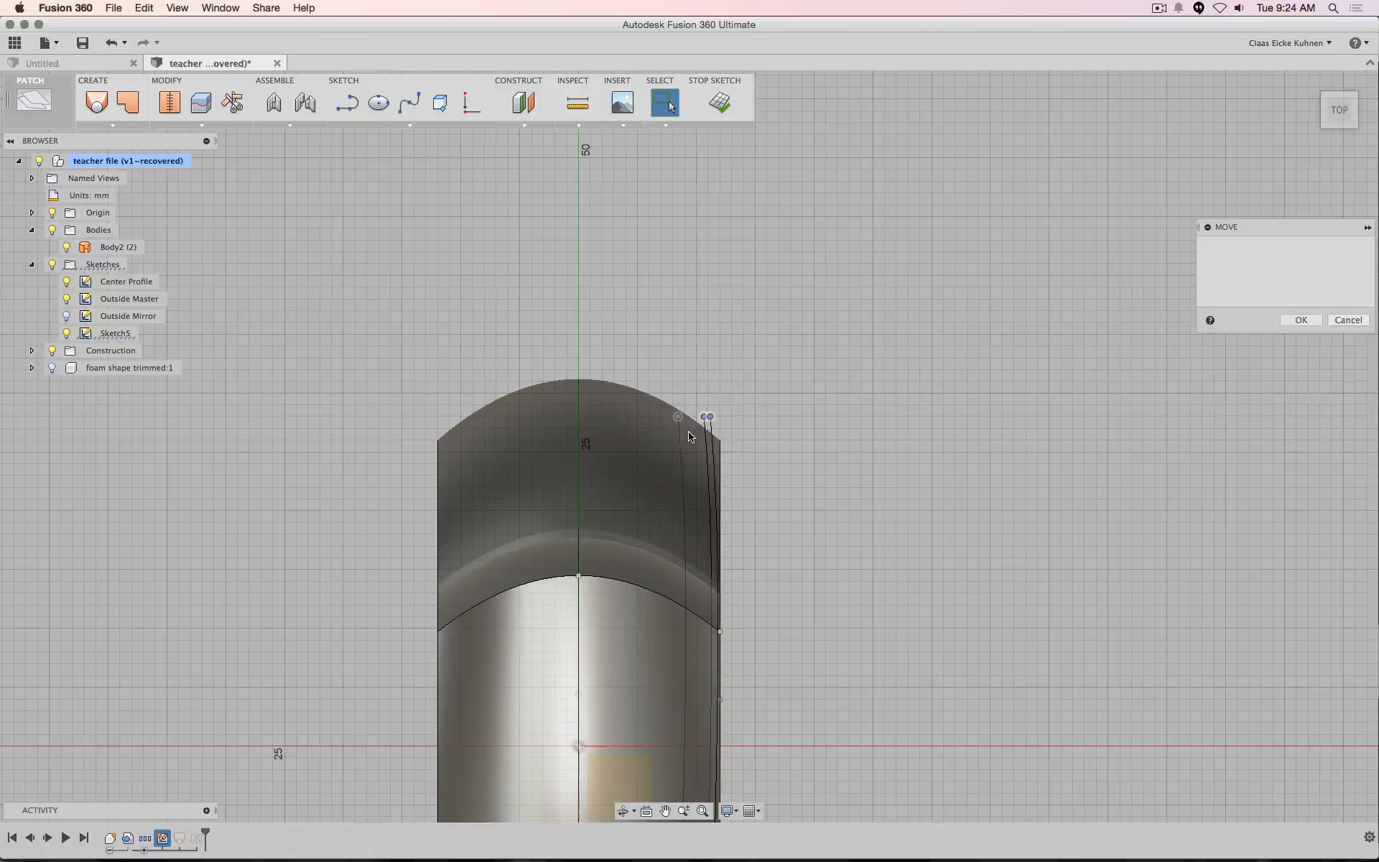
pyautogui.moveTo(710, 373); pyautogui.dragTo(710, 368)
pyautogui.scroll(3, 839, 475)
pyautogui.scroll(-5, 929, 479)
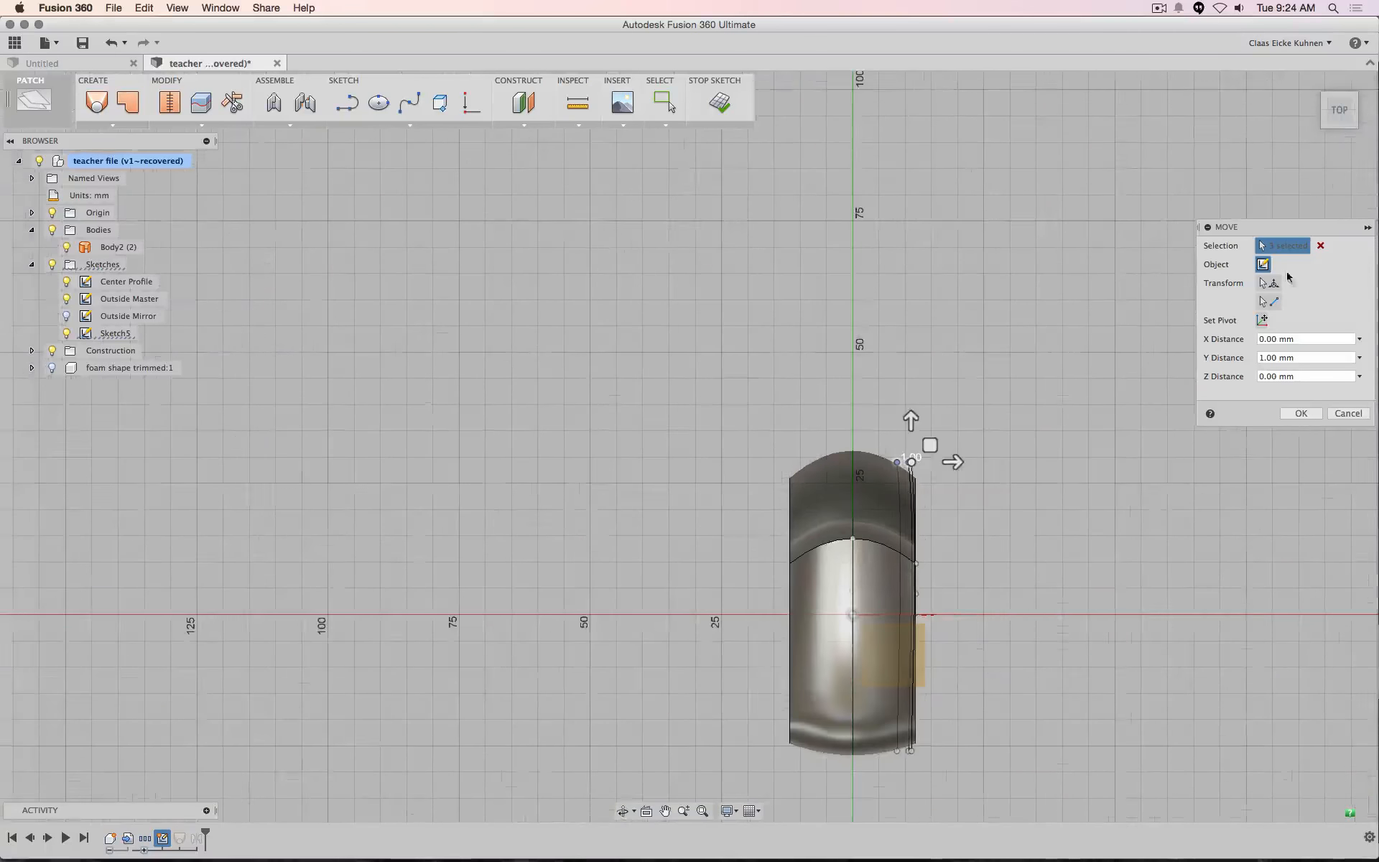
pyautogui.moveTo(1342, 101)
pyautogui.mouseDown()
pyautogui.moveTo(1325, 117)
pyautogui.moveTo(1364, 219)
pyautogui.mouseUp()
pyautogui.scroll(-1, 1018, 429)
pyautogui.scroll(-2, 1017, 432)
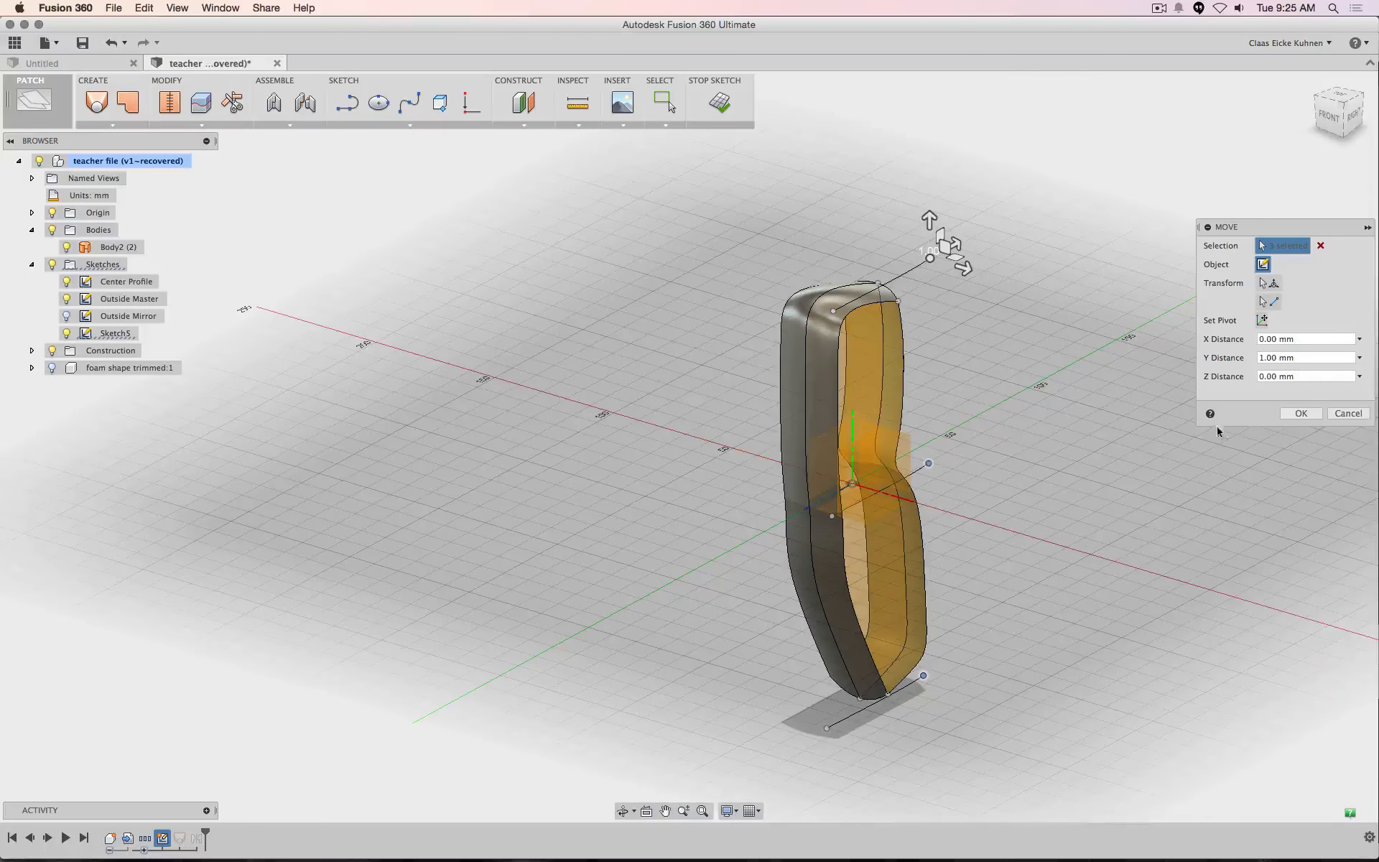
pyautogui.click(1301, 413)
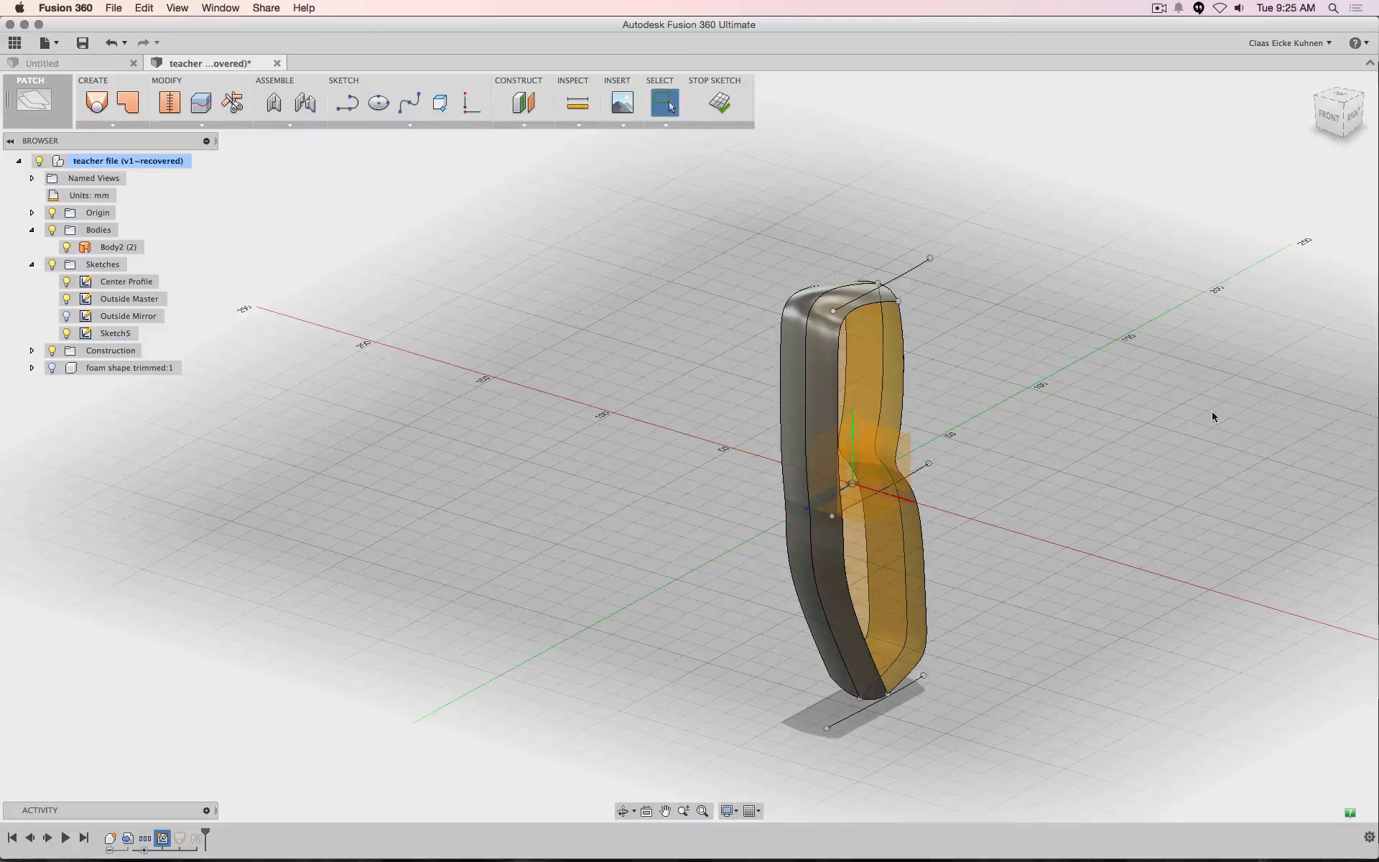
pyautogui.click(722, 103)
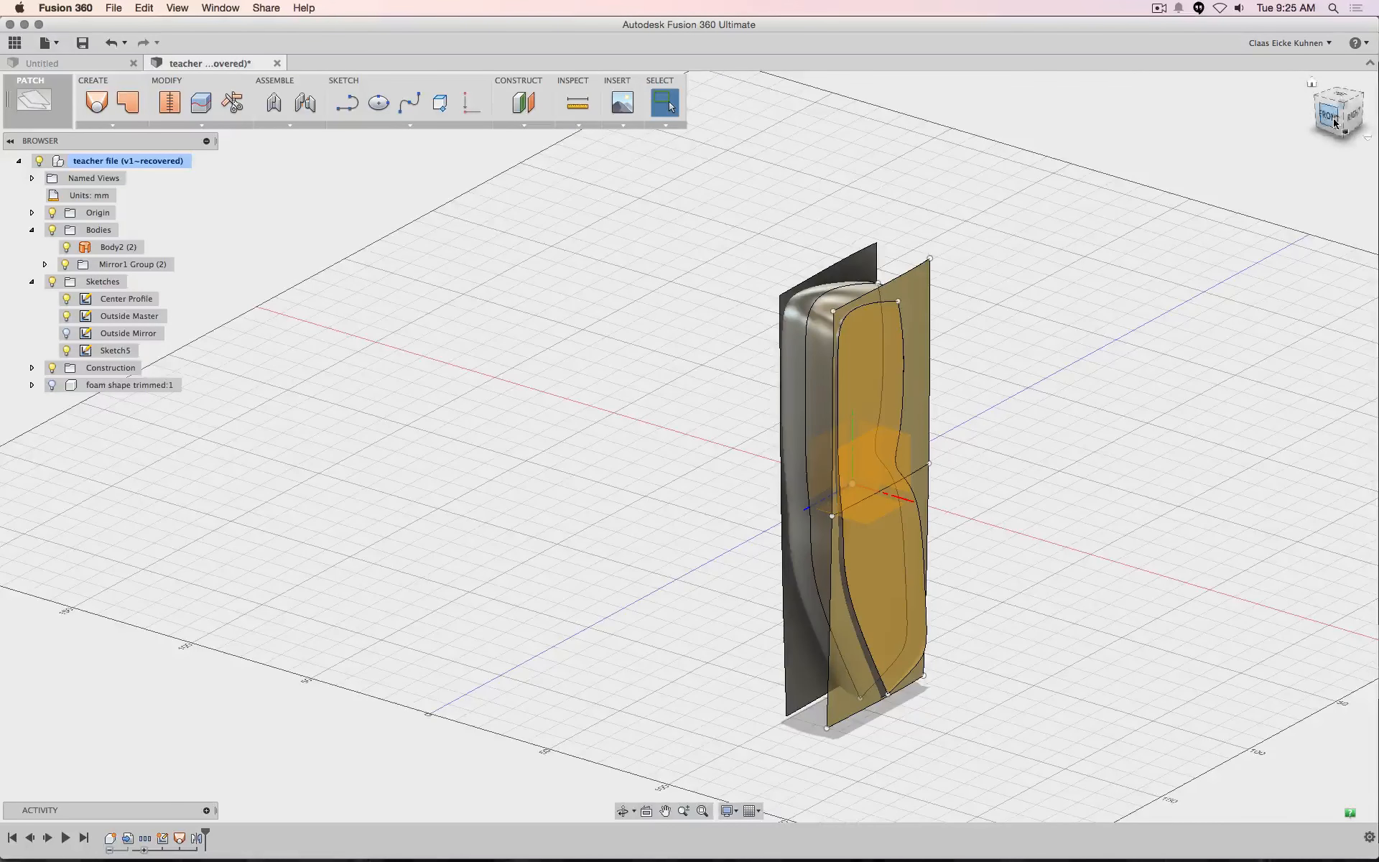
# Create a new body by Boundary Fill, using the whole model as tools and selecting all the enclosed cells
pyautogui.moveTo(1333, 115)
pyautogui.mouseDown()
pyautogui.moveTo(1272, 101)
pyautogui.moveTo(1192, 108)
pyautogui.mouseUp()
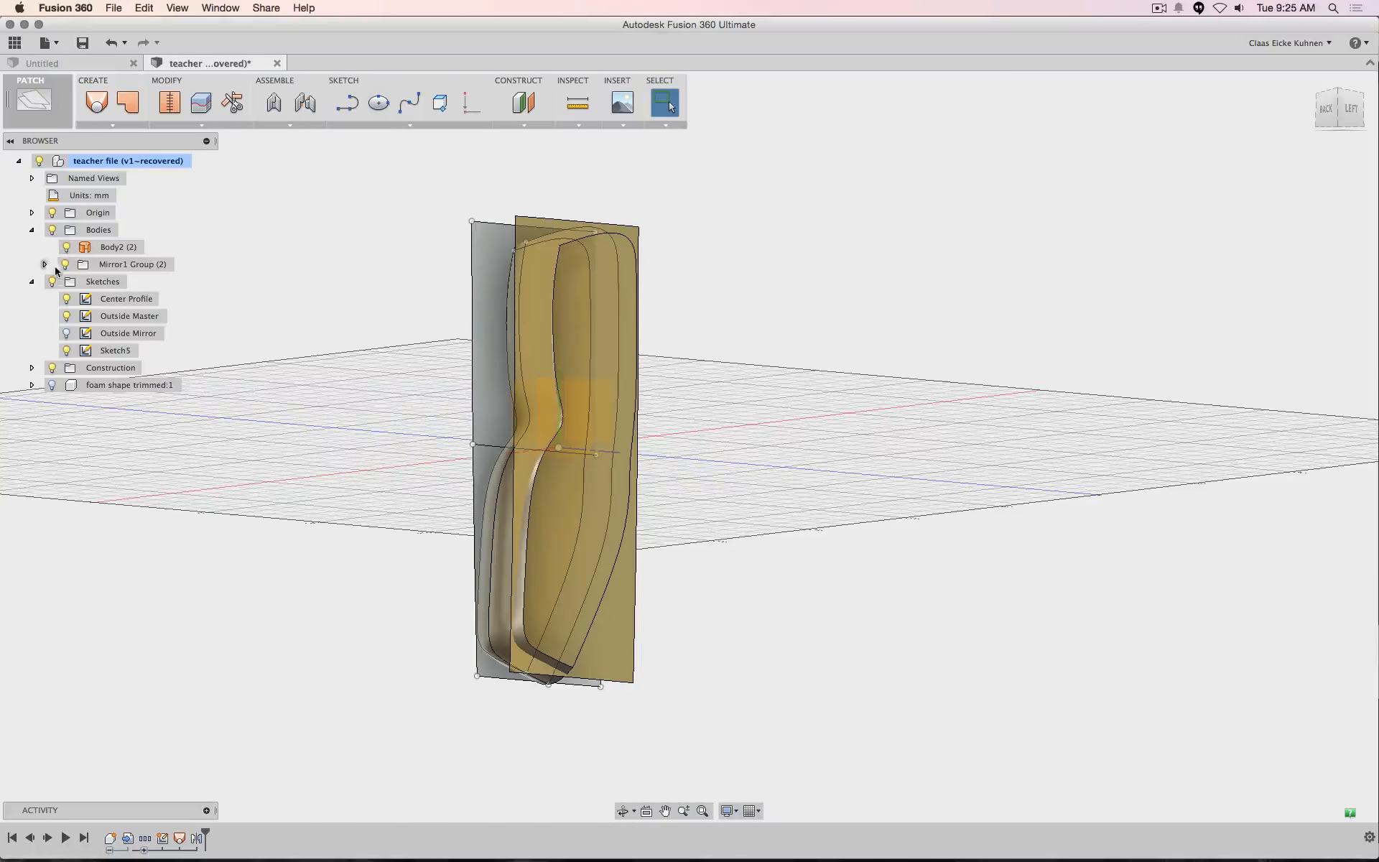
pyautogui.click(91, 124)
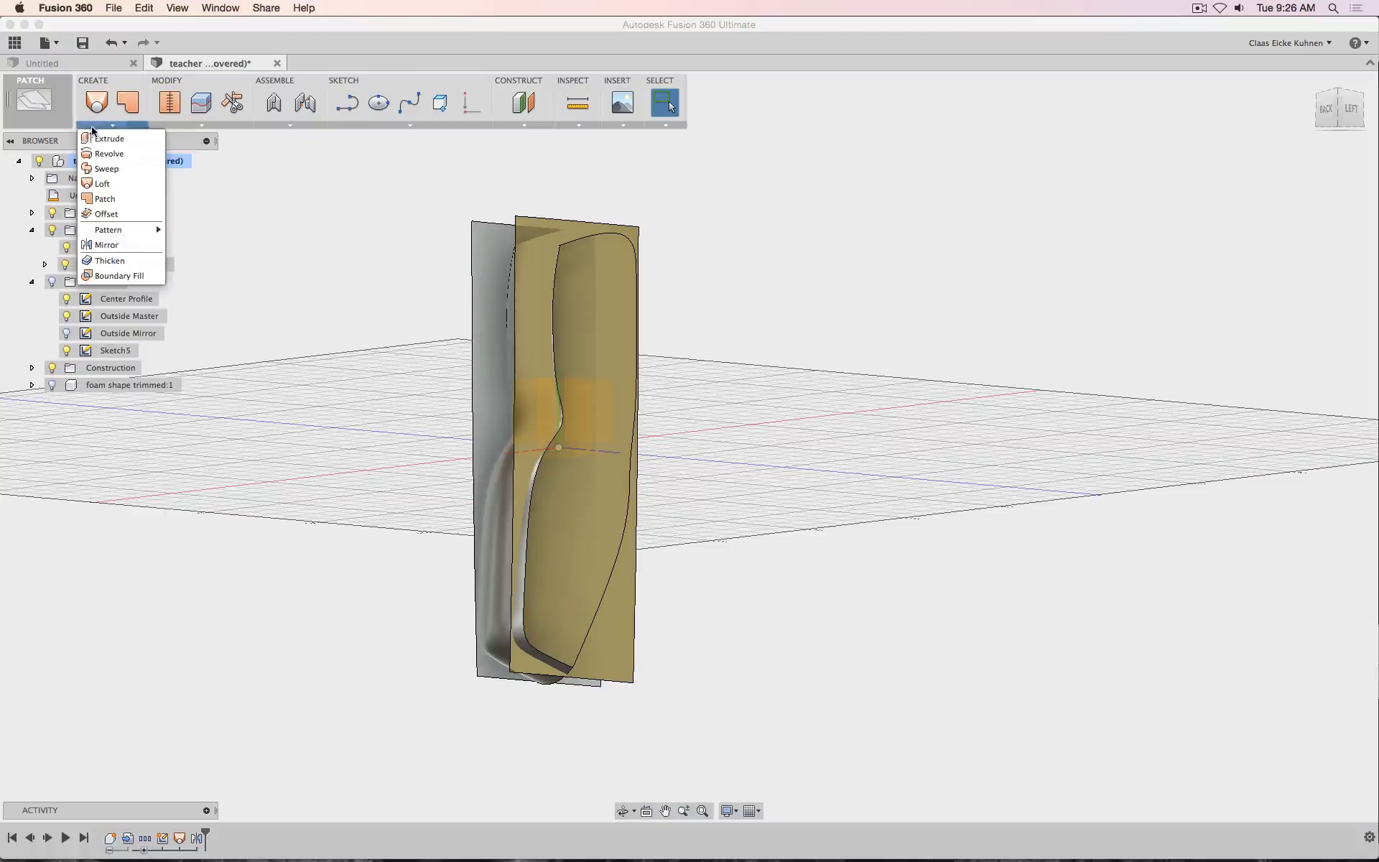
pyautogui.click(119, 276)
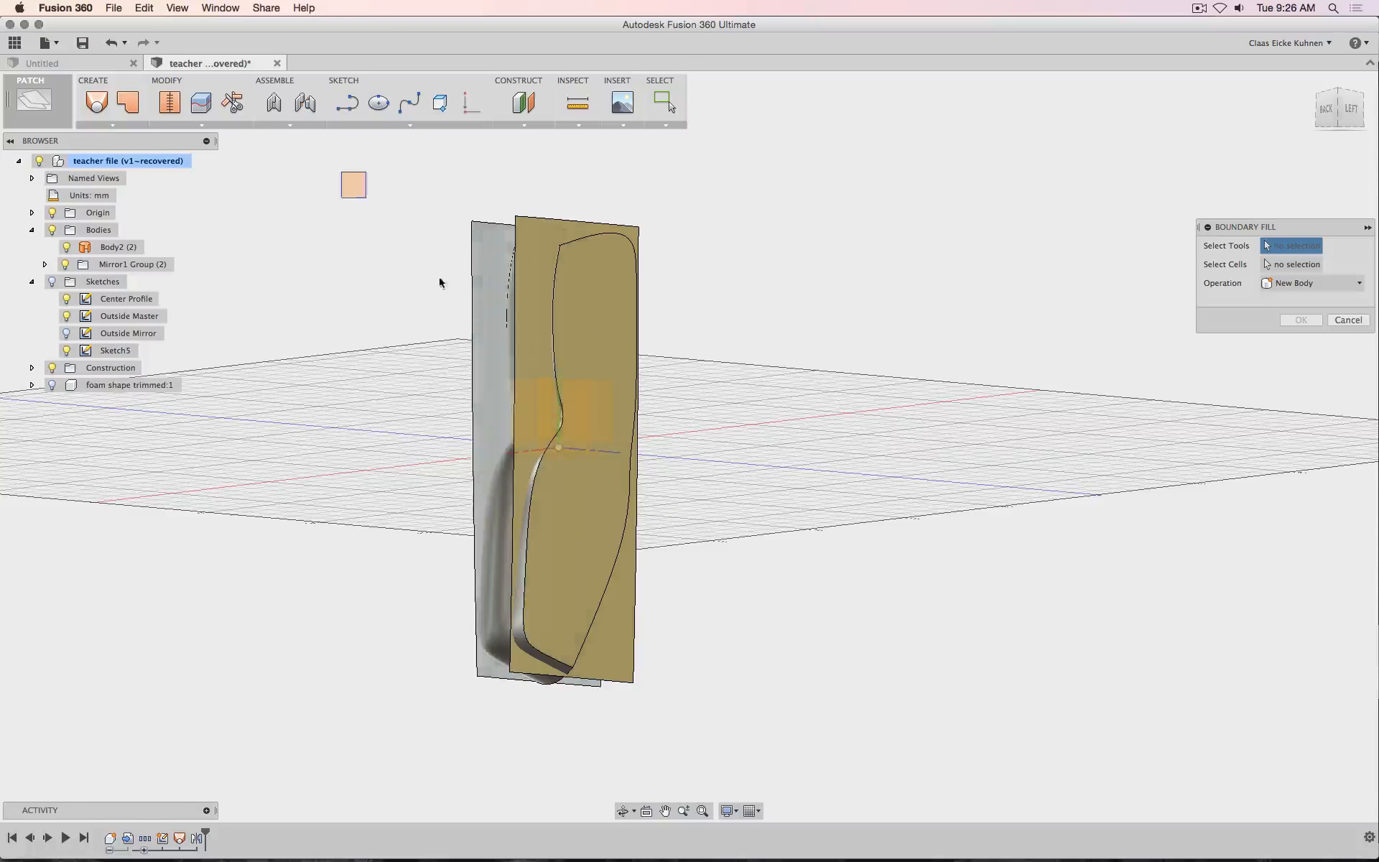
pyautogui.moveTo(440, 282); pyautogui.dragTo(730, 730)
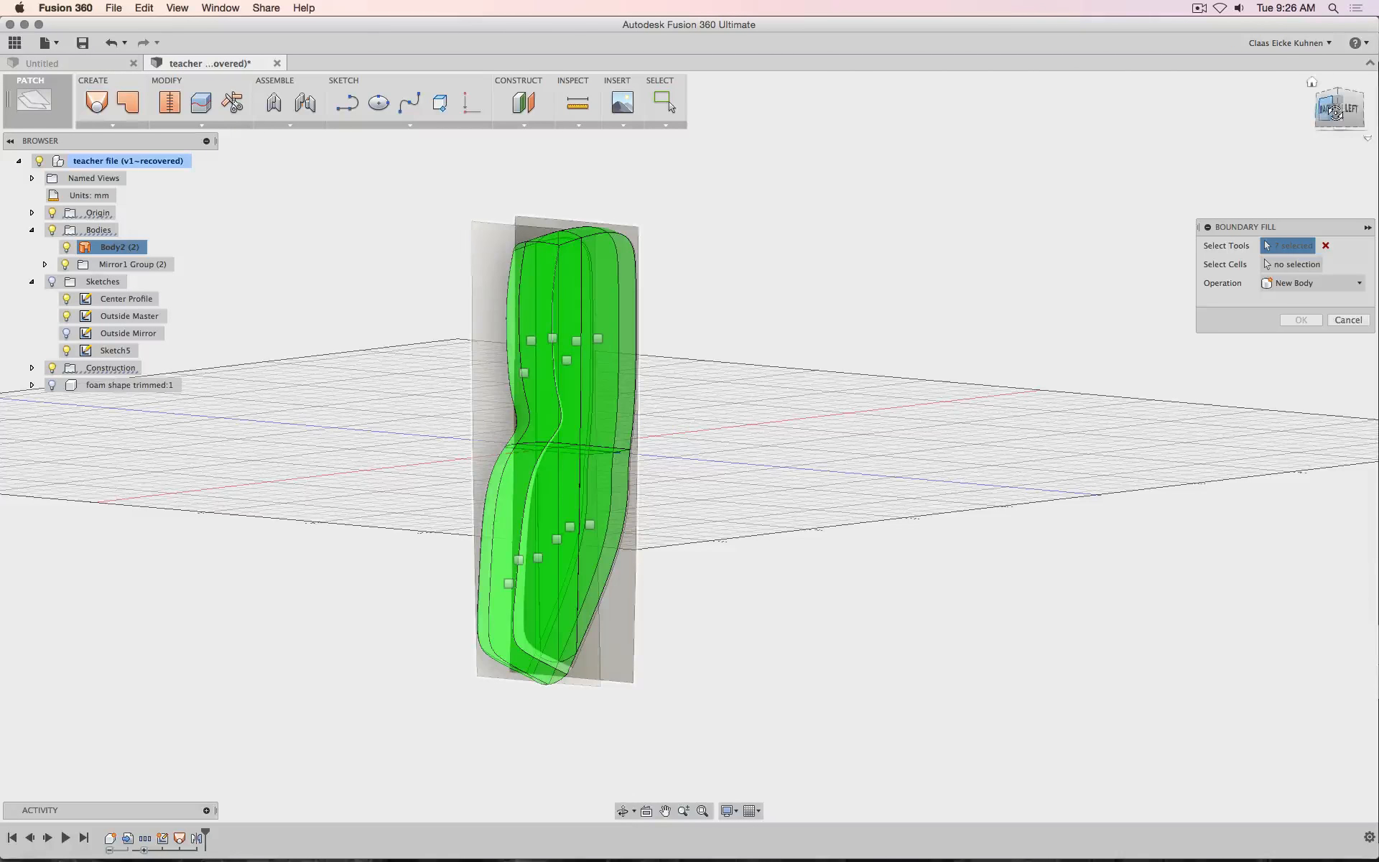
pyautogui.moveTo(1344, 110); pyautogui.dragTo(1364, 115)
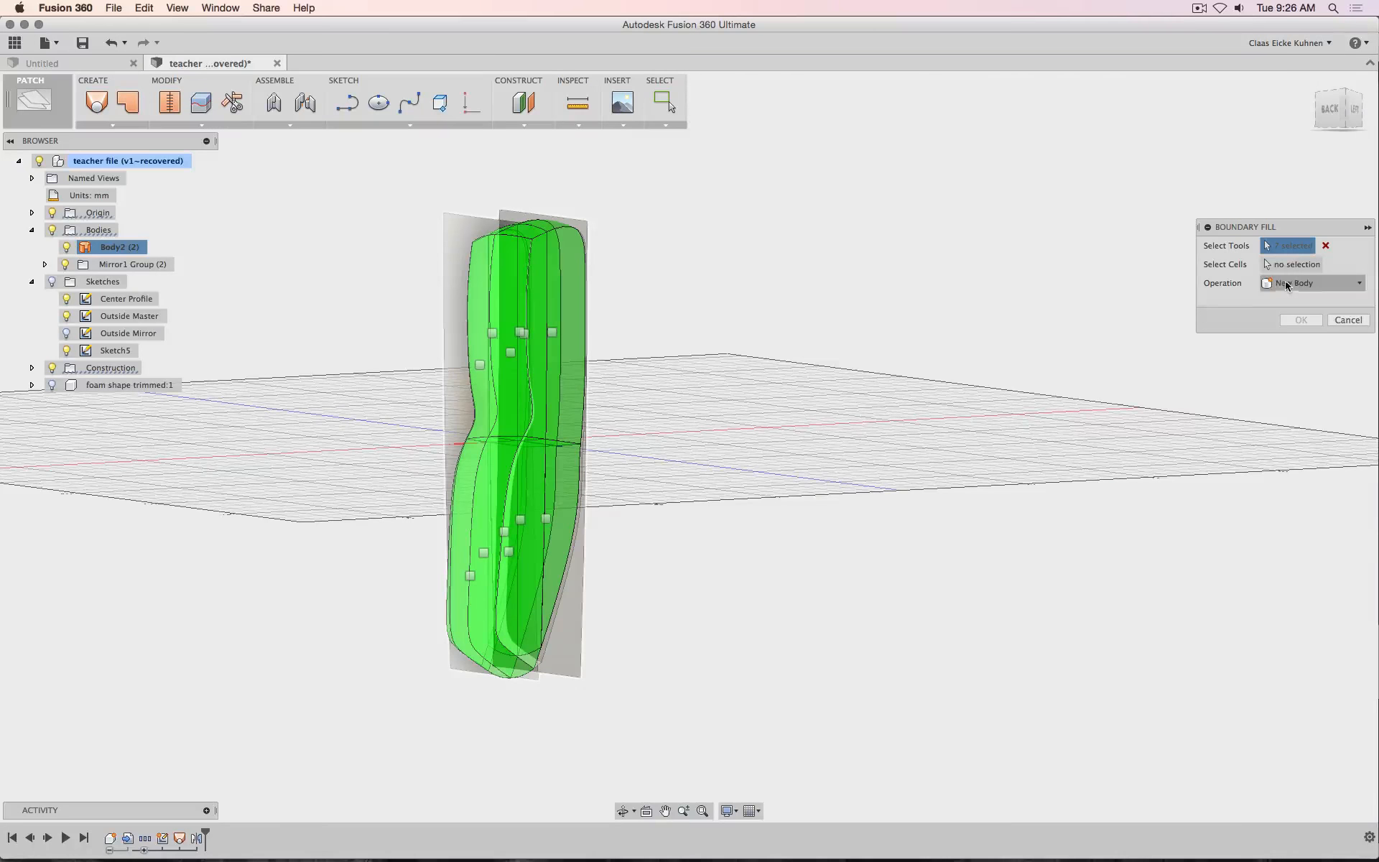
pyautogui.click(1239, 263)
pyautogui.moveTo(718, 209); pyautogui.dragTo(391, 758)
pyautogui.press('Return')
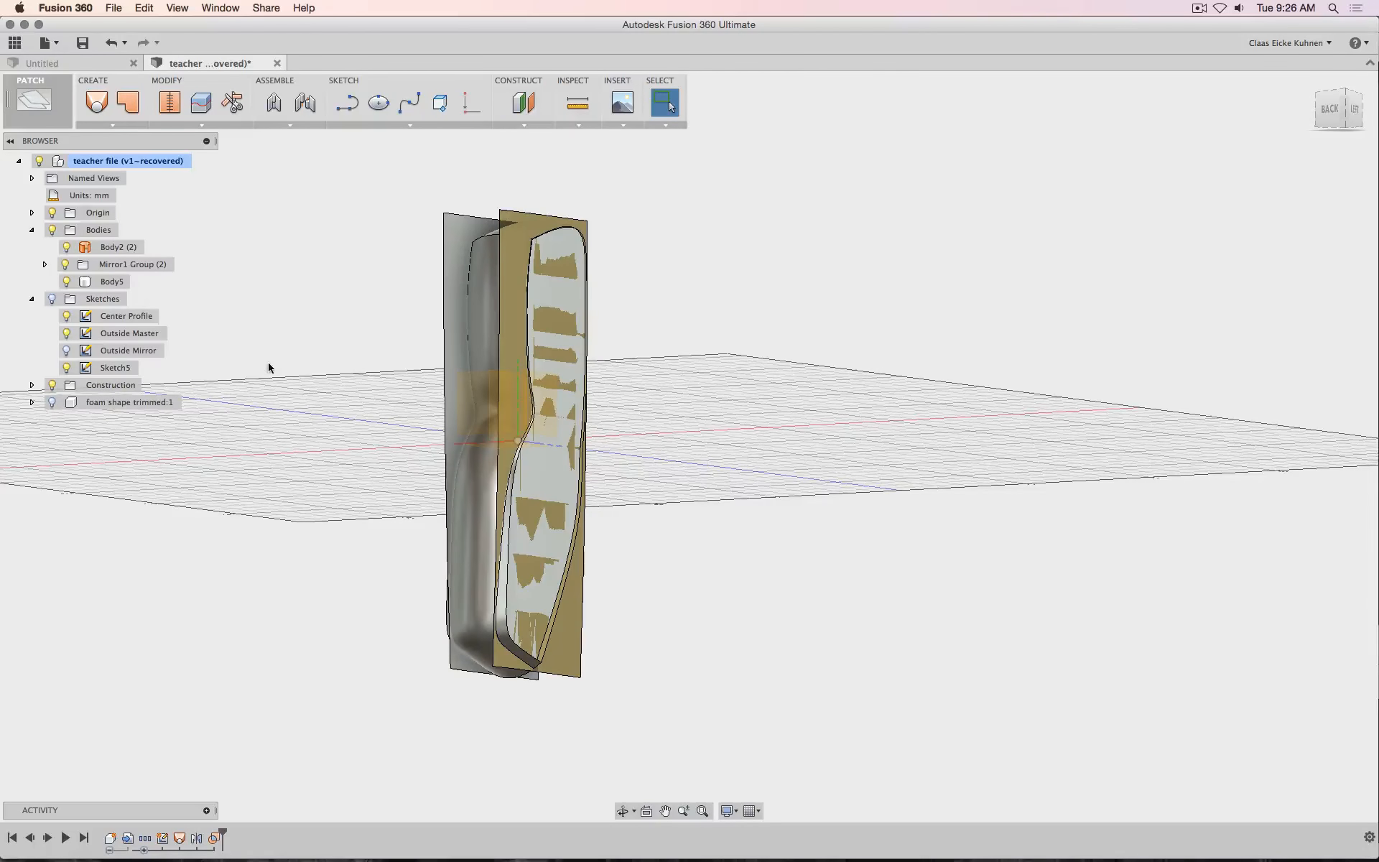
# Hide Body2 and the Mirror1 Group surfaces and inspect the filled solid from the back
pyautogui.click(64, 263)
pyautogui.click(67, 246)
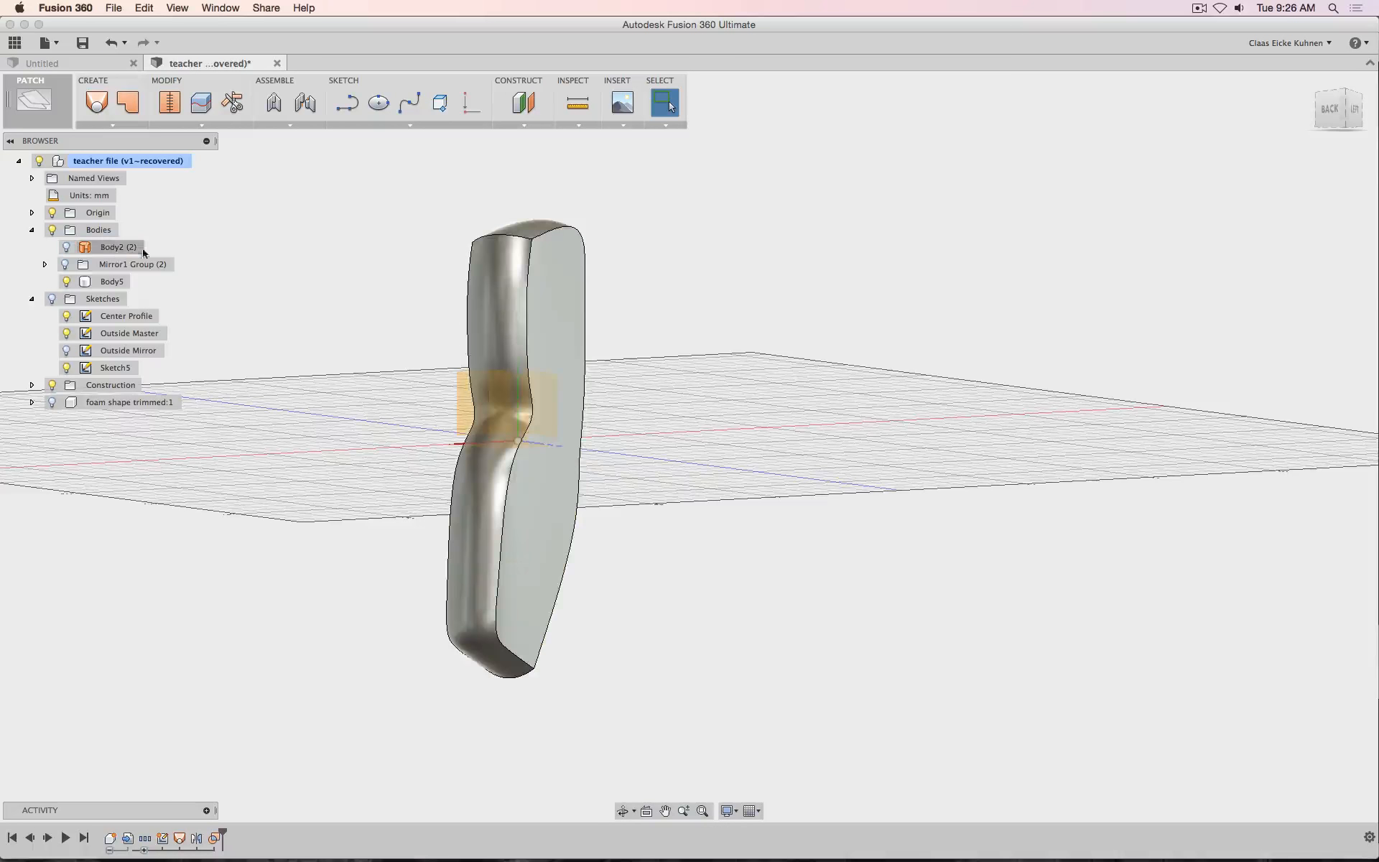
pyautogui.click(1326, 114)
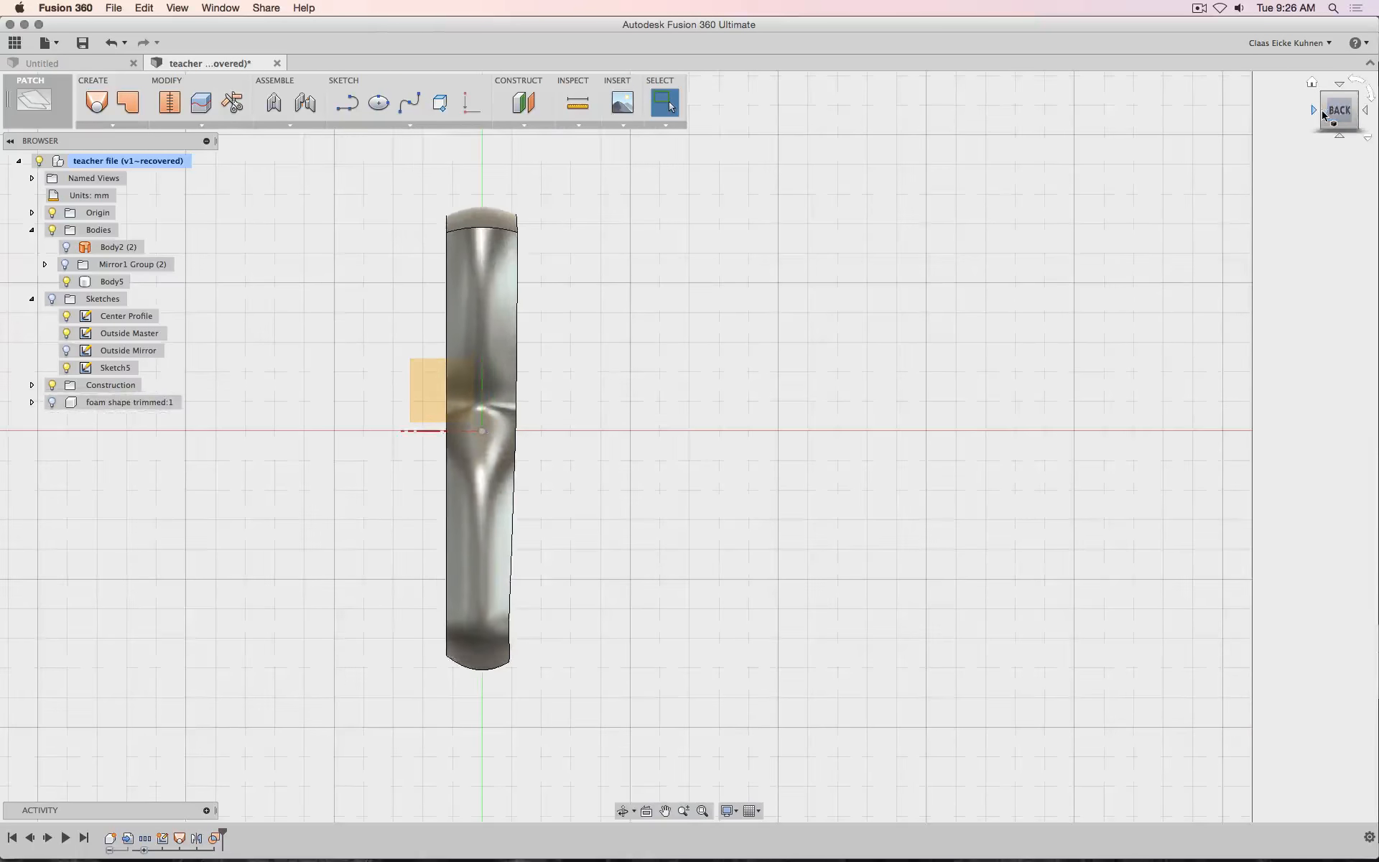
pyautogui.scroll(3, 579, 518)
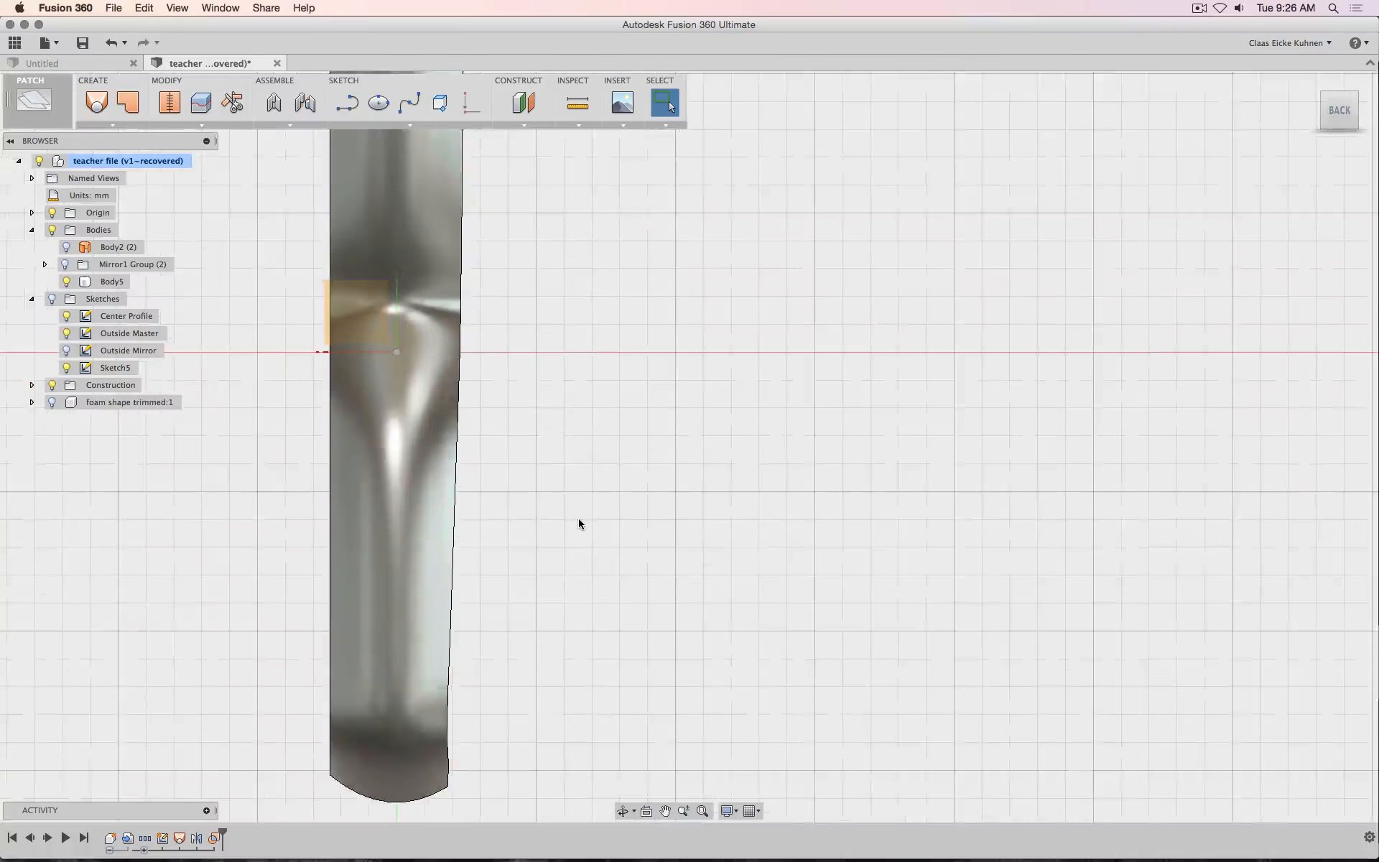
# Toggle the visibility of the filled solid and the surface bodies to compare the solid's sides with the mirrored side surfaces
pyautogui.click(67, 281)
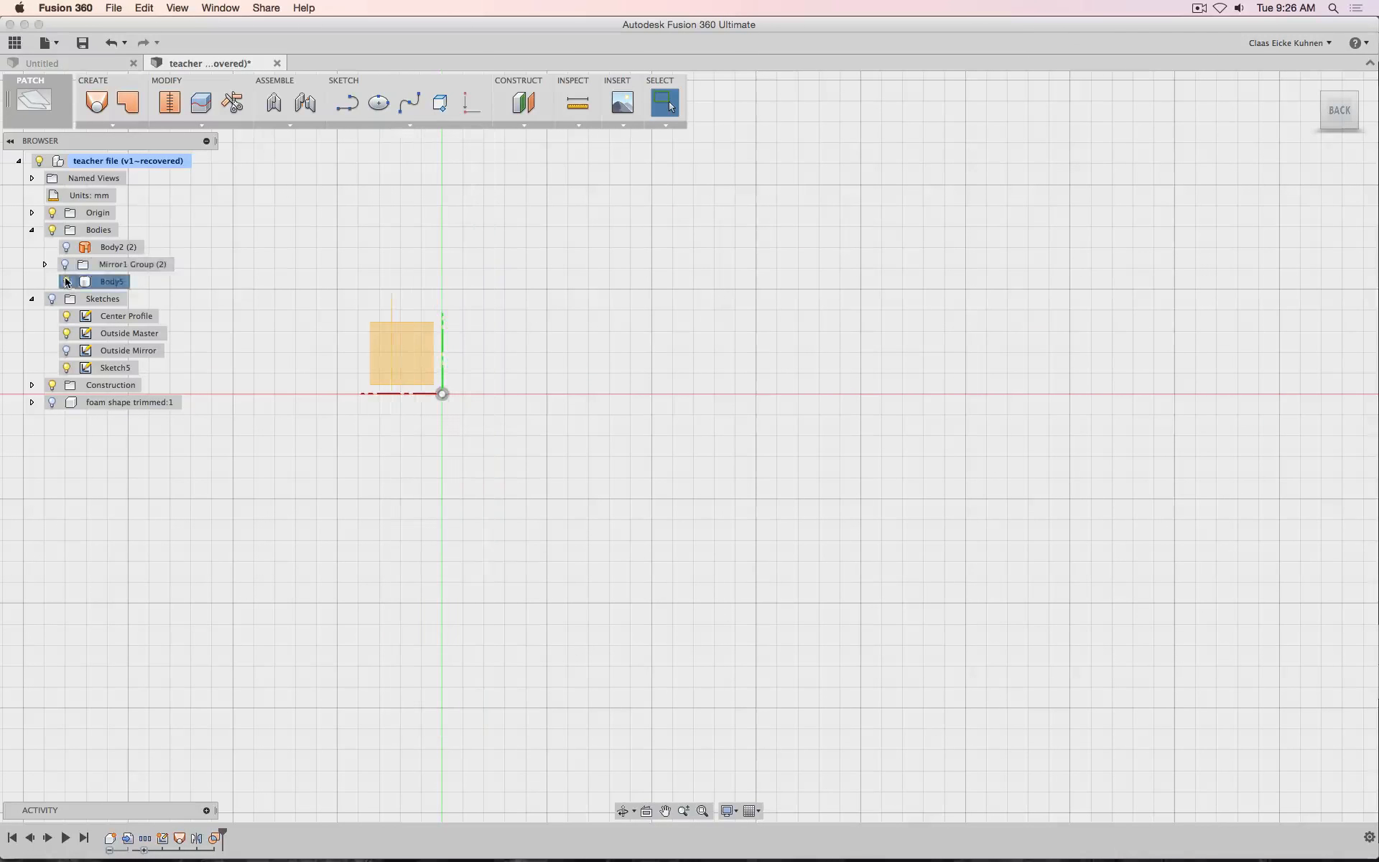
pyautogui.click(66, 266)
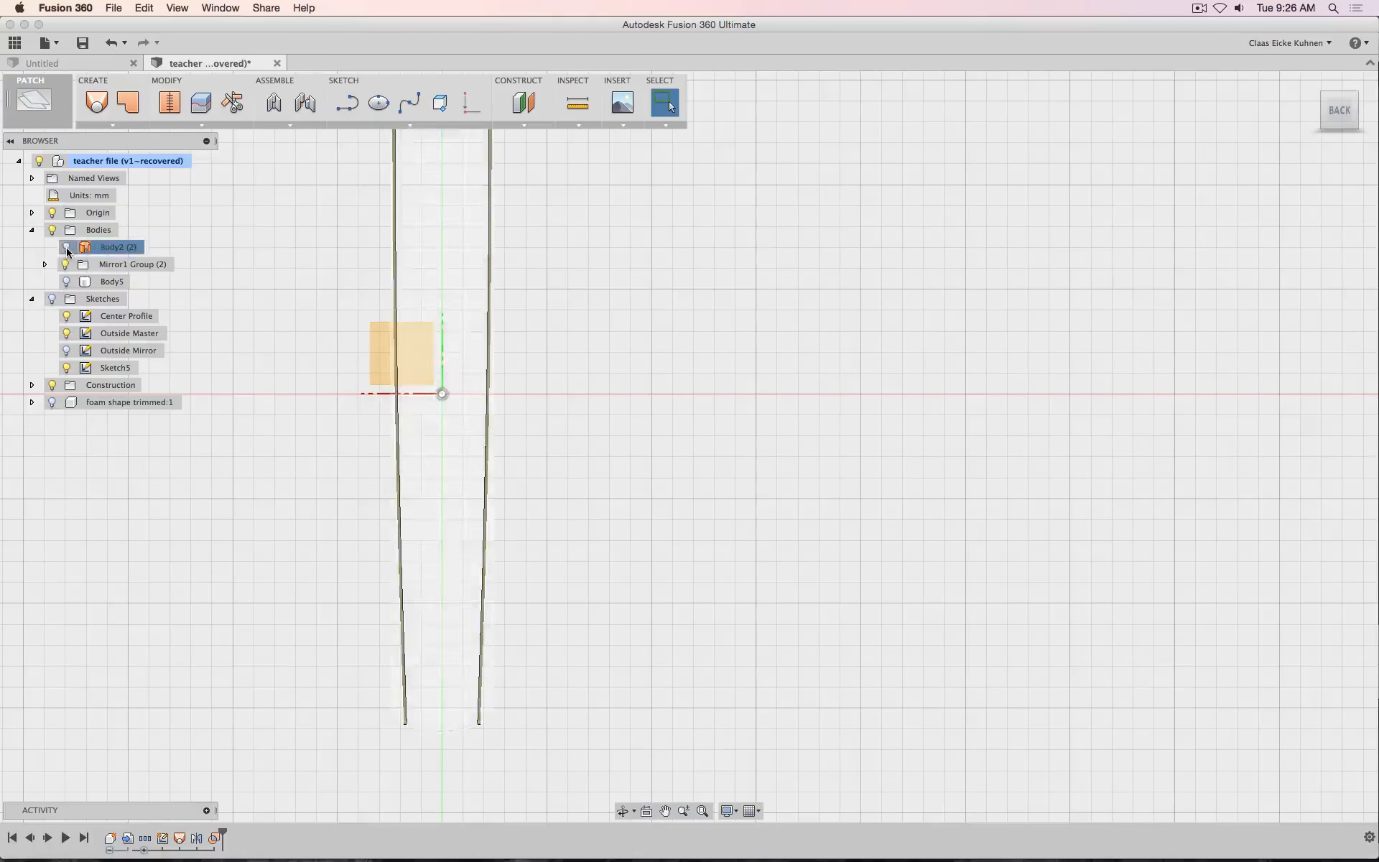
pyautogui.click(66, 247)
pyautogui.click(66, 248)
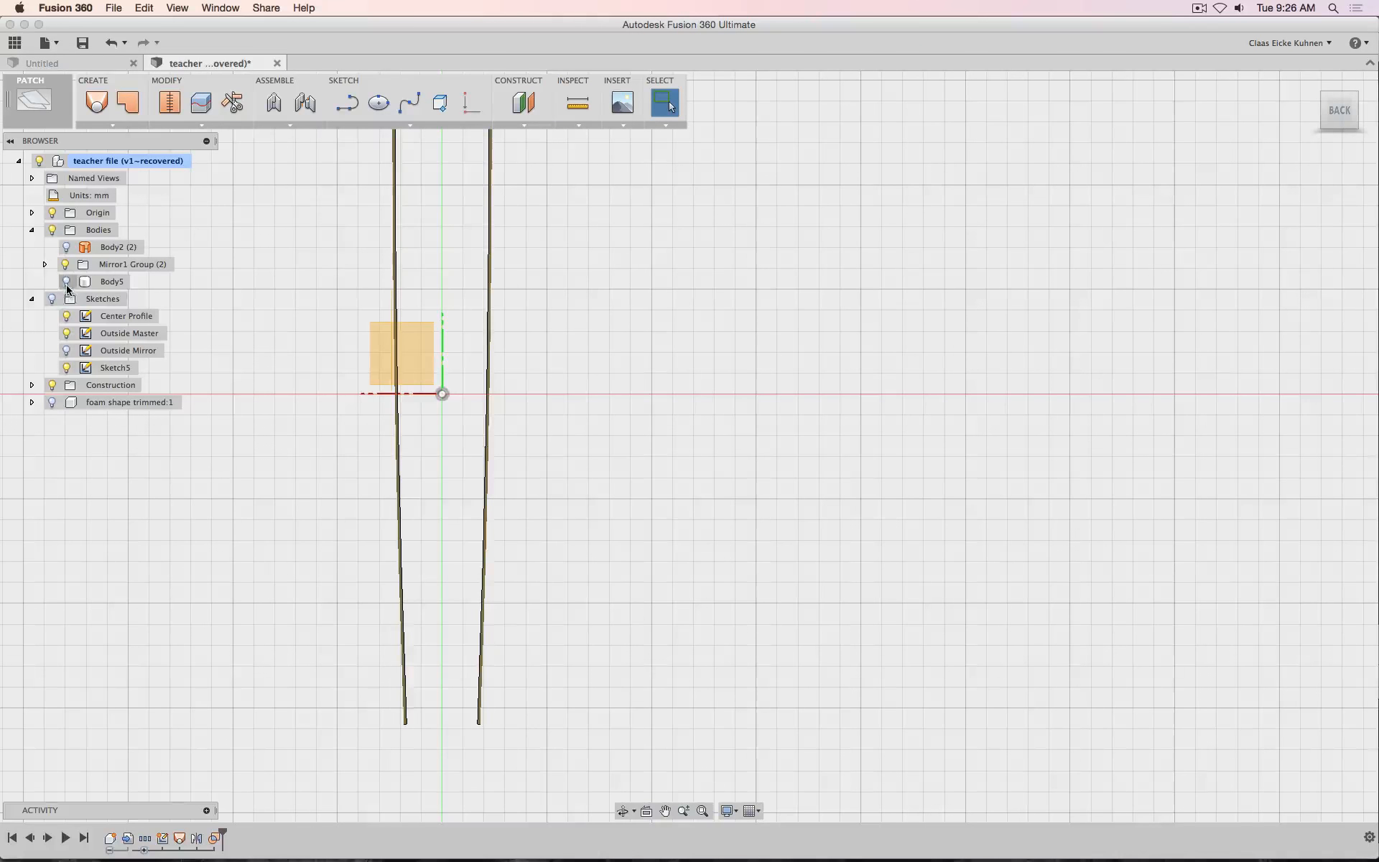
pyautogui.click(66, 282)
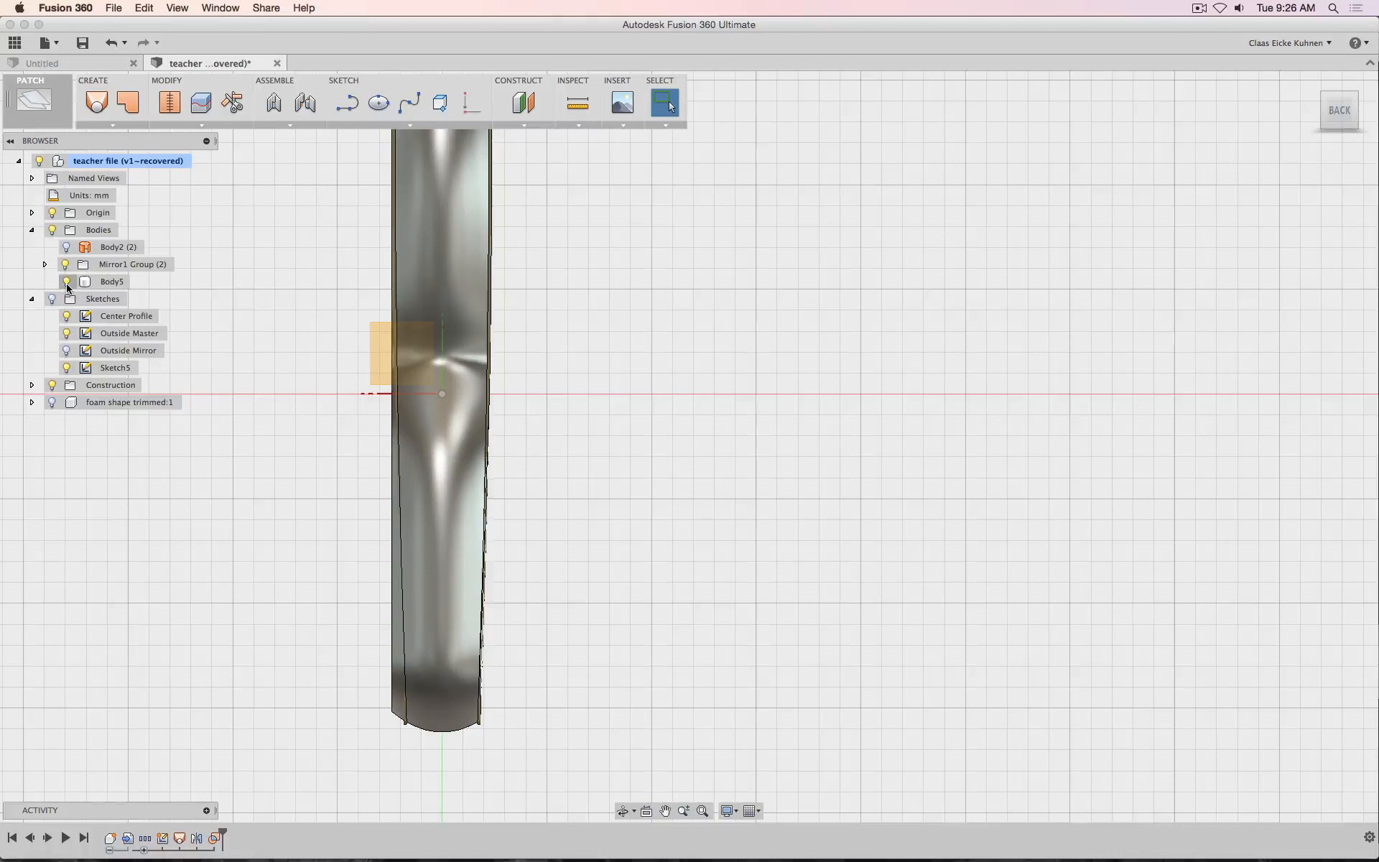
pyautogui.click(66, 265)
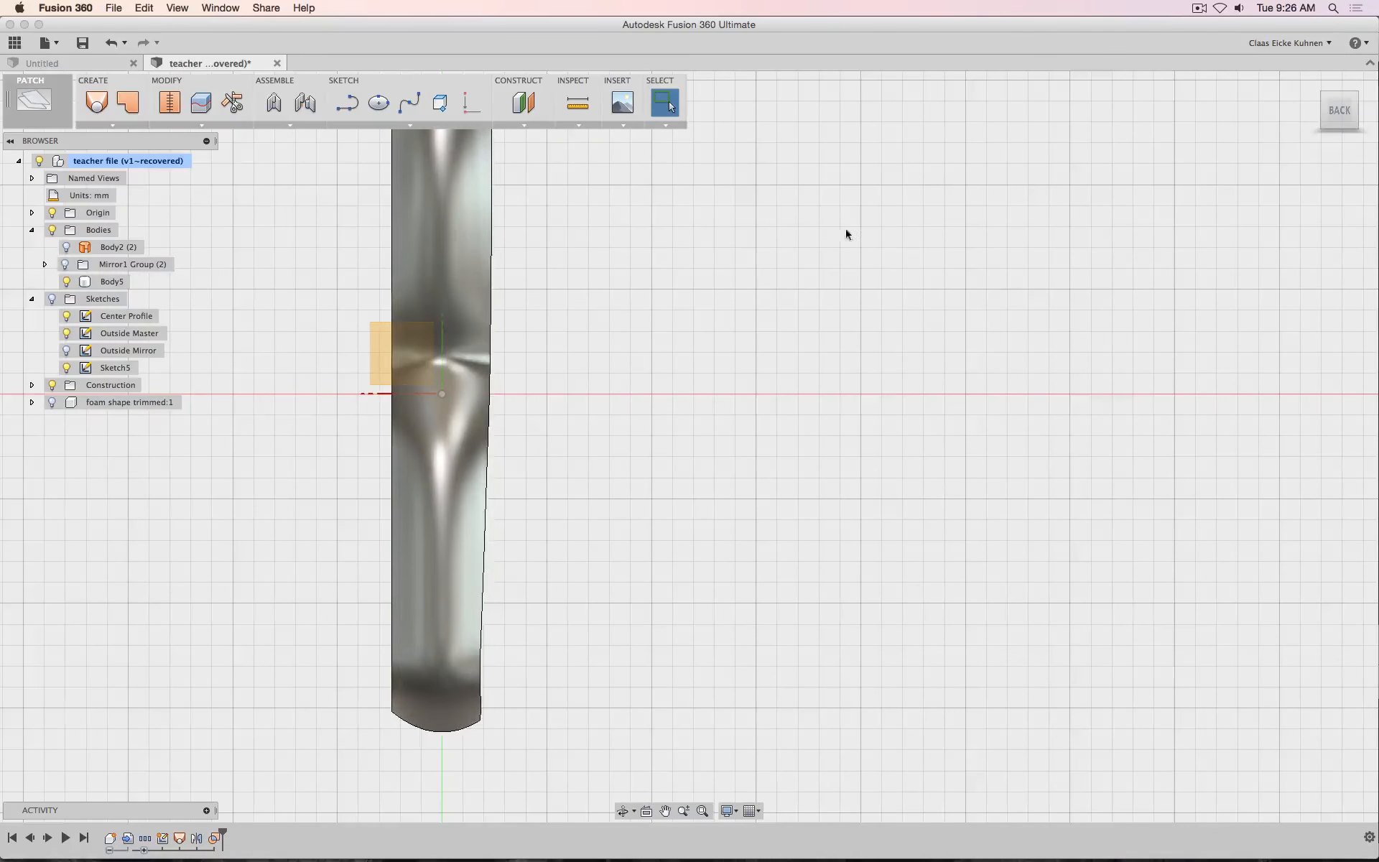
pyautogui.moveTo(1344, 121)
pyautogui.mouseDown()
pyautogui.moveTo(1316, 136)
pyautogui.moveTo(1362, 136)
pyautogui.mouseUp()
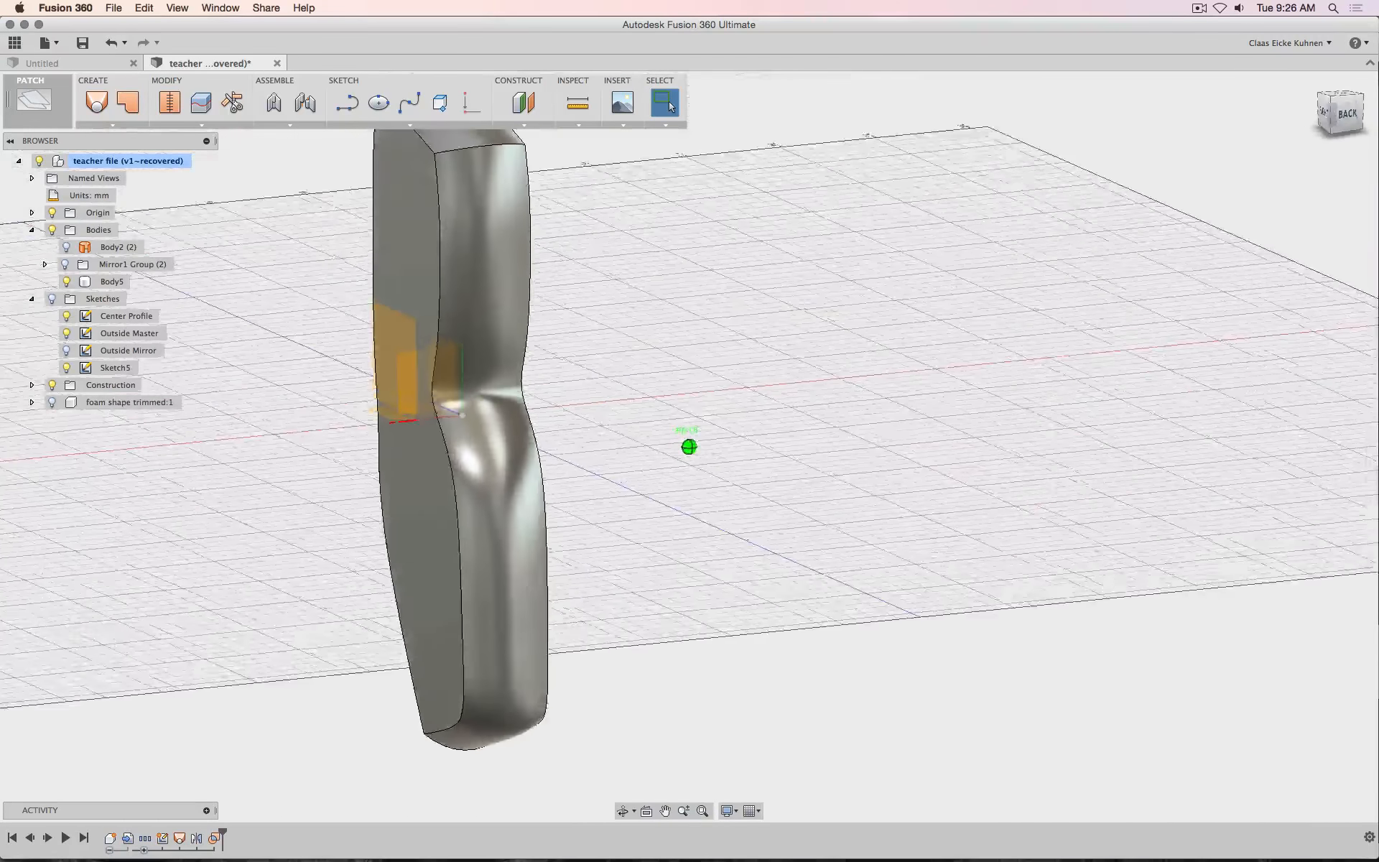
# Hide the filled solid and show Body2 with the Mirror1 Group surfaces again in the back view
pyautogui.click(1339, 111)
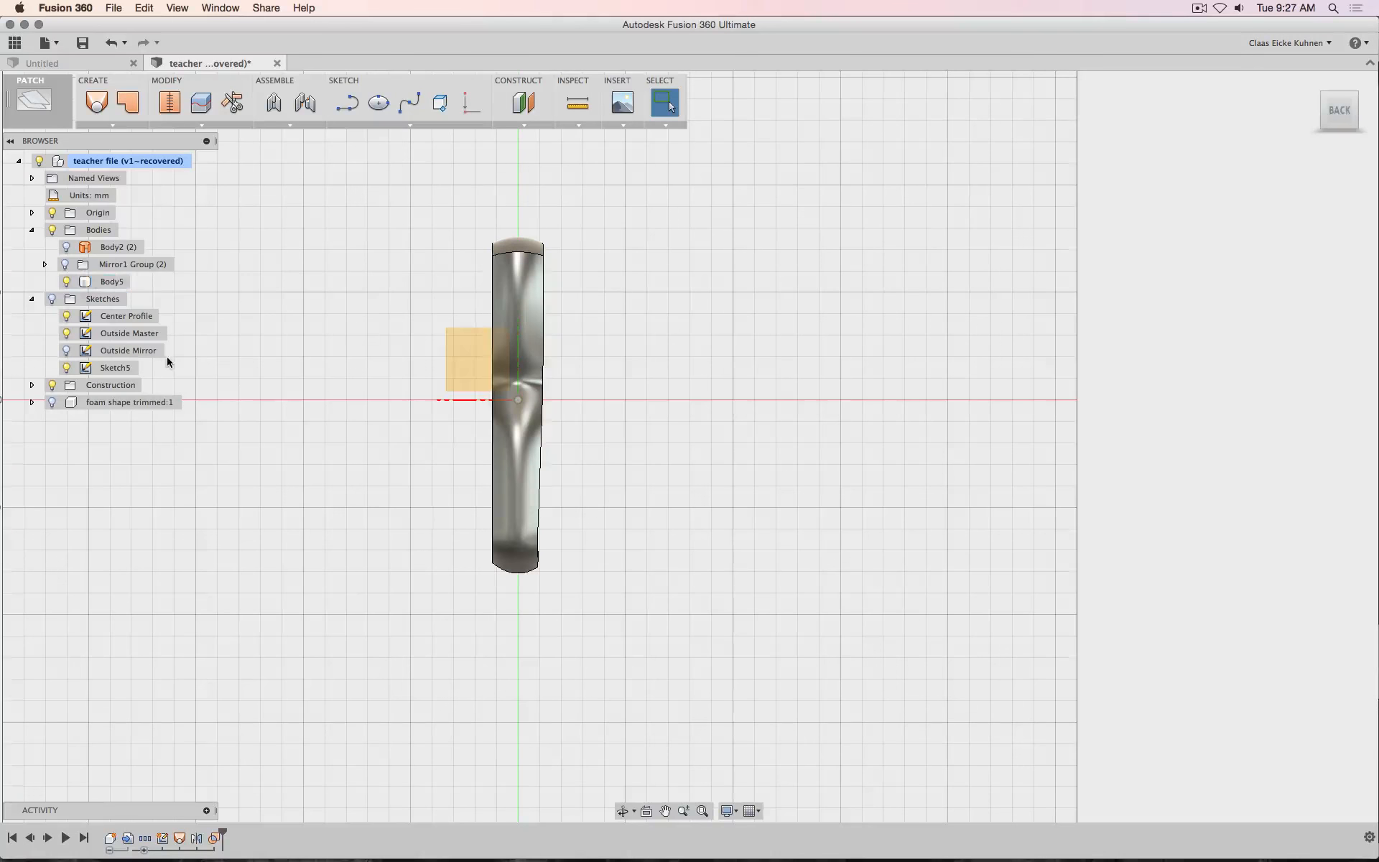
pyautogui.click(66, 281)
pyautogui.click(65, 265)
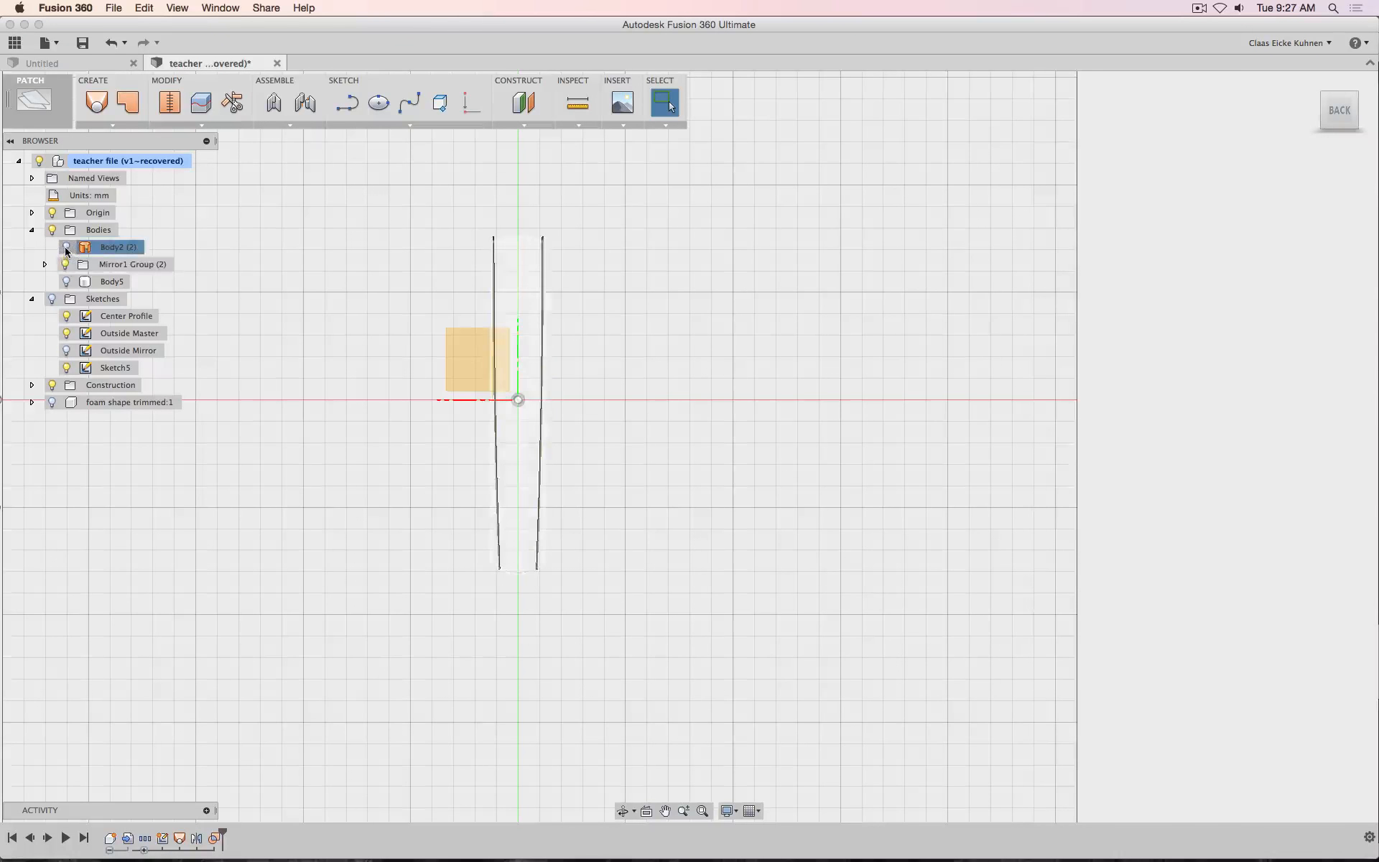
pyautogui.click(66, 247)
pyautogui.scroll(-3, 557, 373)
pyautogui.scroll(5, 558, 372)
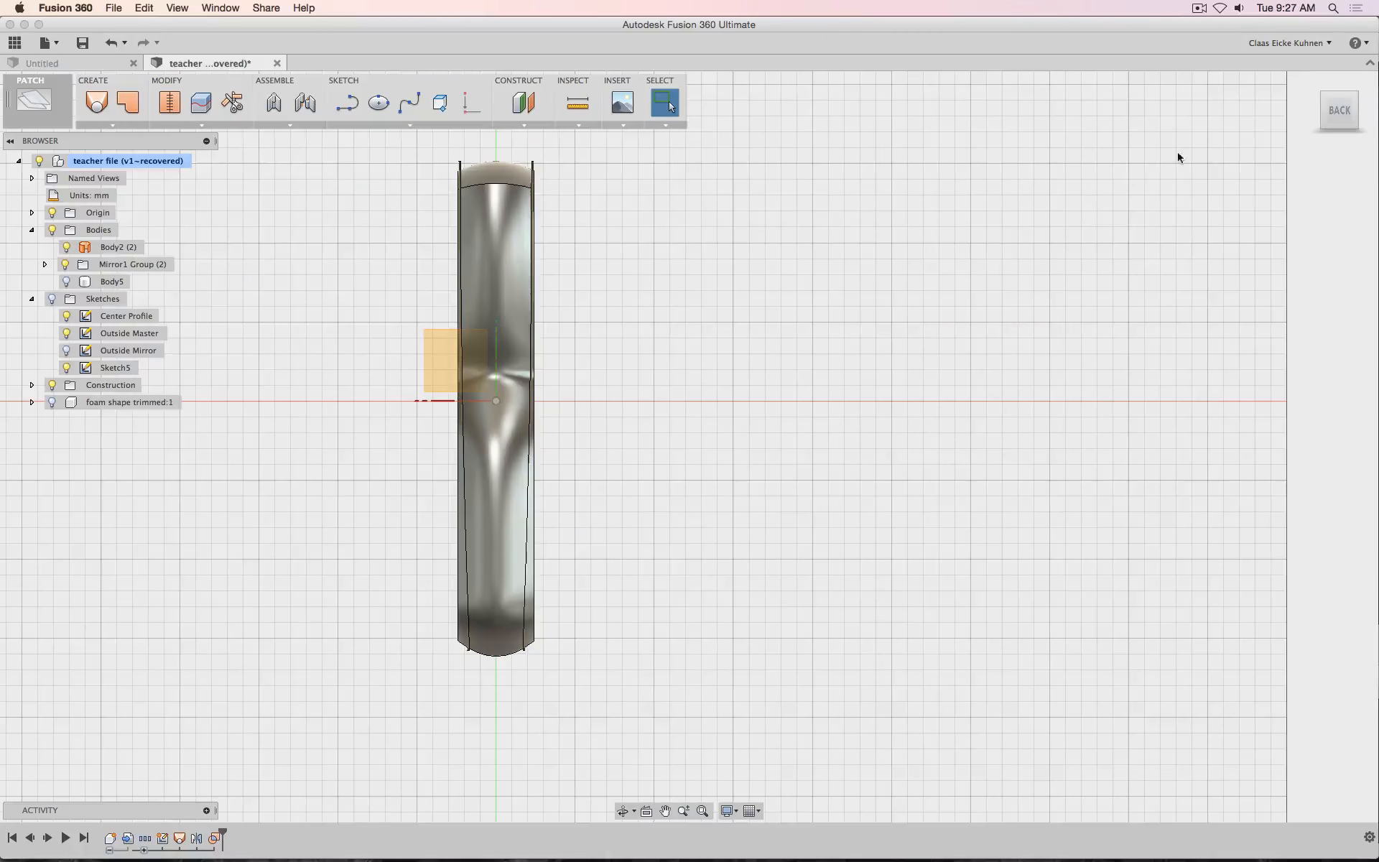
# Examine from several sides how the side surfaces cut through the lower end of the lofted surface
pyautogui.moveTo(1330, 113)
pyautogui.keyDown('shift'); pyautogui.mouseDown(button='middle')
pyautogui.moveTo(1207, 259)
pyautogui.moveTo(1214, 216)
pyautogui.moveTo(1078, 288)
pyautogui.moveTo(934, 266)
pyautogui.moveTo(611, 308)
pyautogui.mouseUp(button='middle'); pyautogui.keyUp('shift')
pyautogui.keyDown('shift'); pyautogui.moveTo(1365, 740); pyautogui.dragTo(1336, 755, button='middle'); pyautogui.keyUp('shift')
pyautogui.scroll(3, 950, 635)
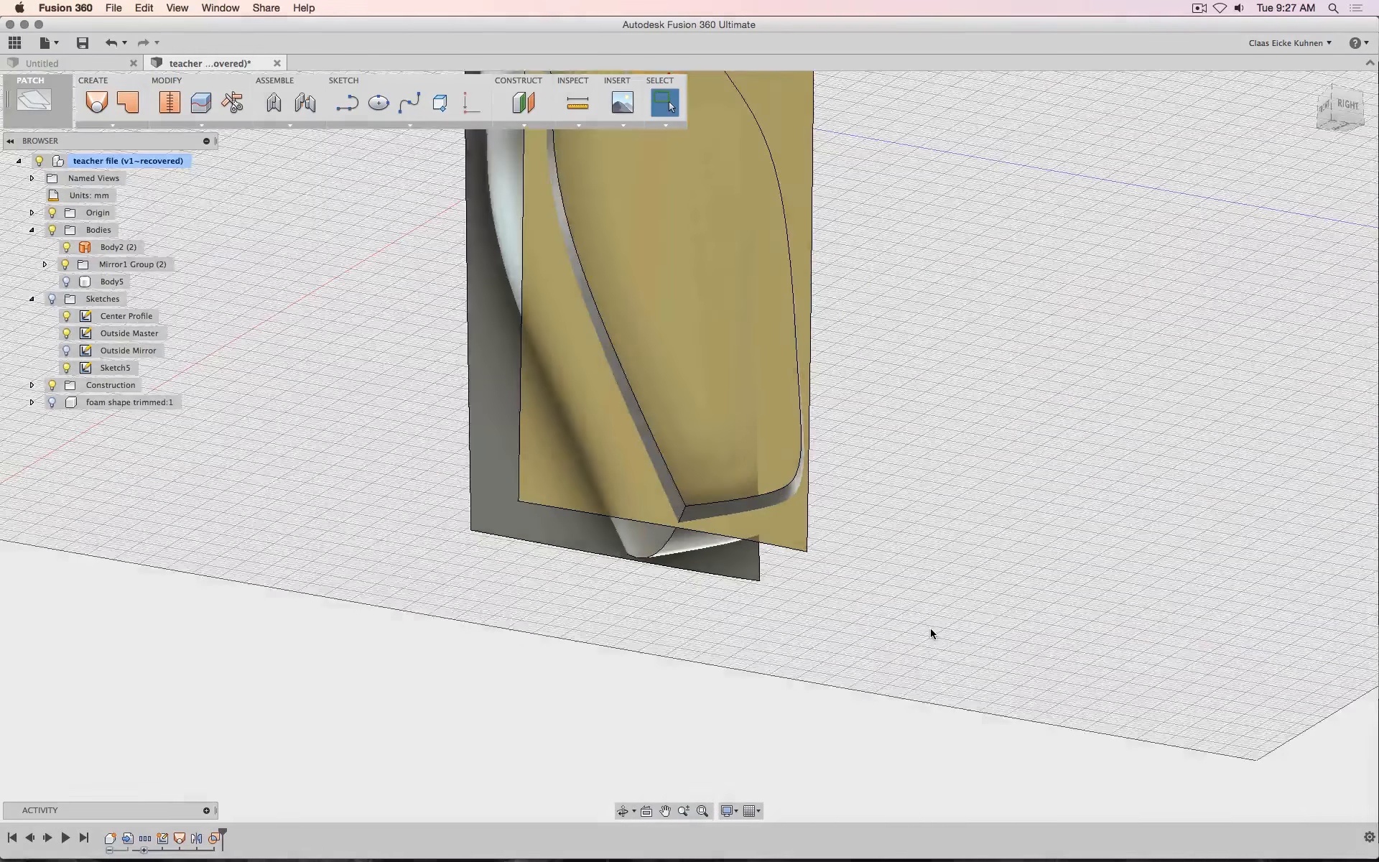
pyautogui.keyDown('shift'); pyautogui.moveTo(931, 633); pyautogui.dragTo(1169, 378, button='middle'); pyautogui.keyUp('shift')
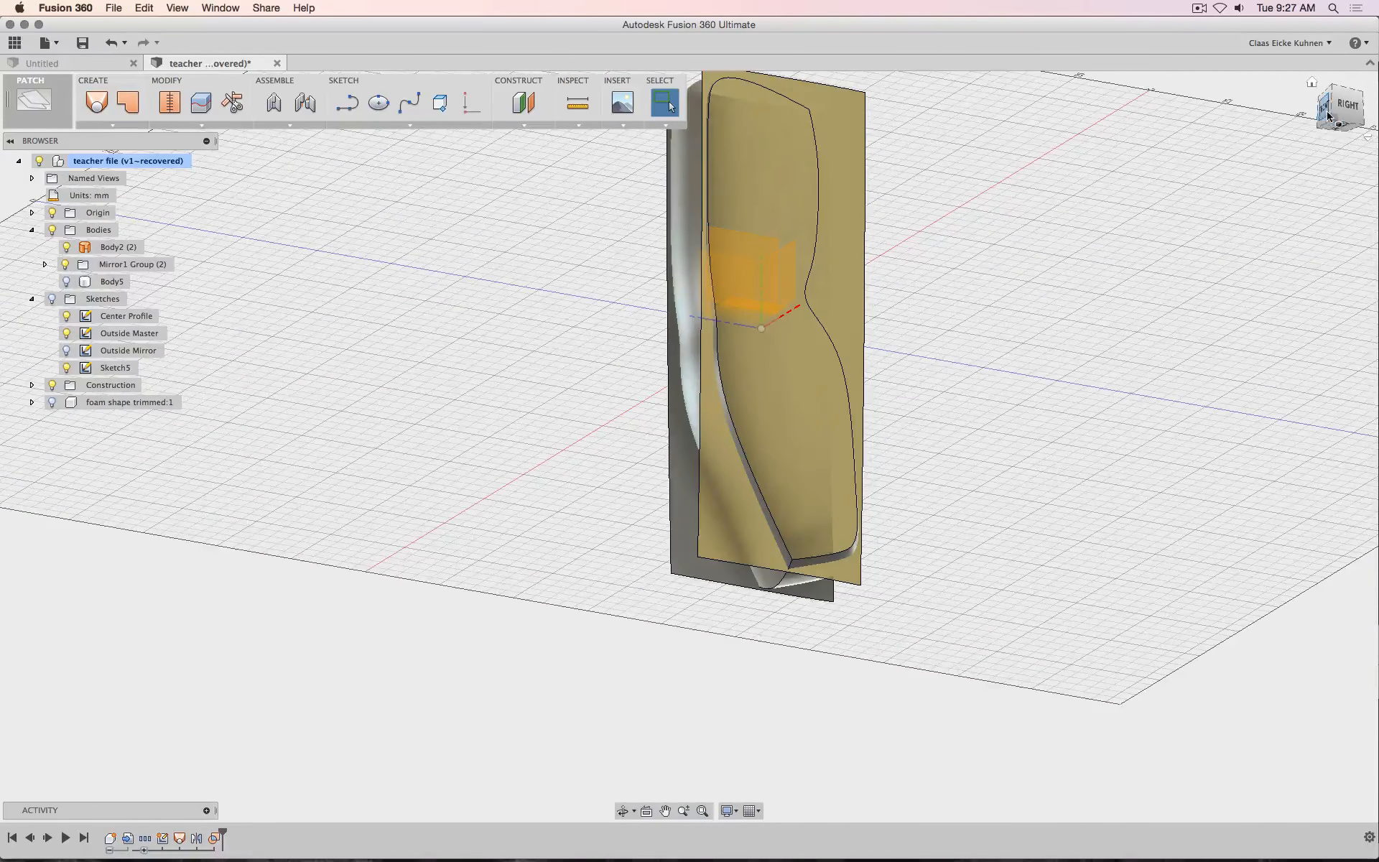
pyautogui.click(1326, 112)
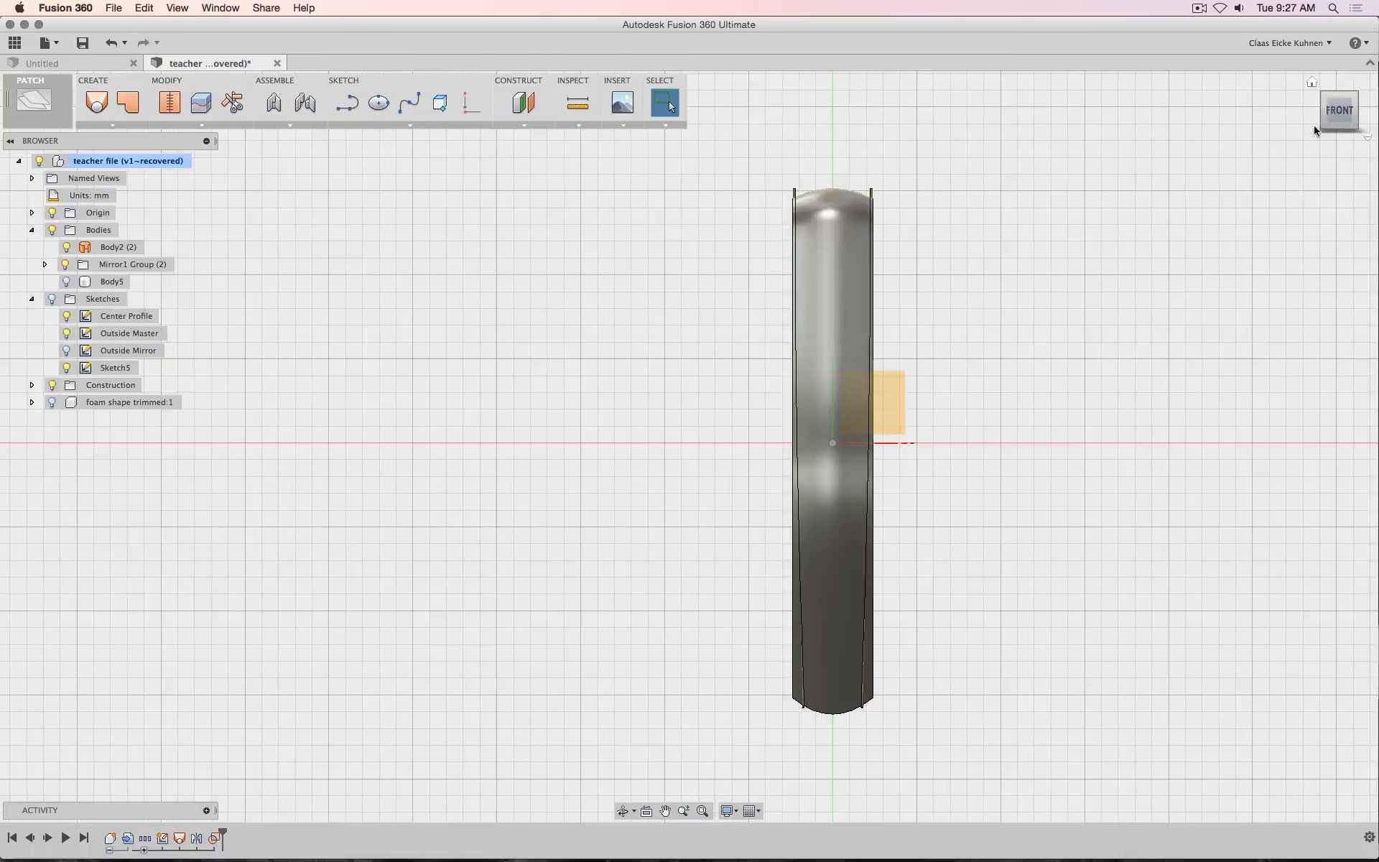
pyautogui.click(1314, 112)
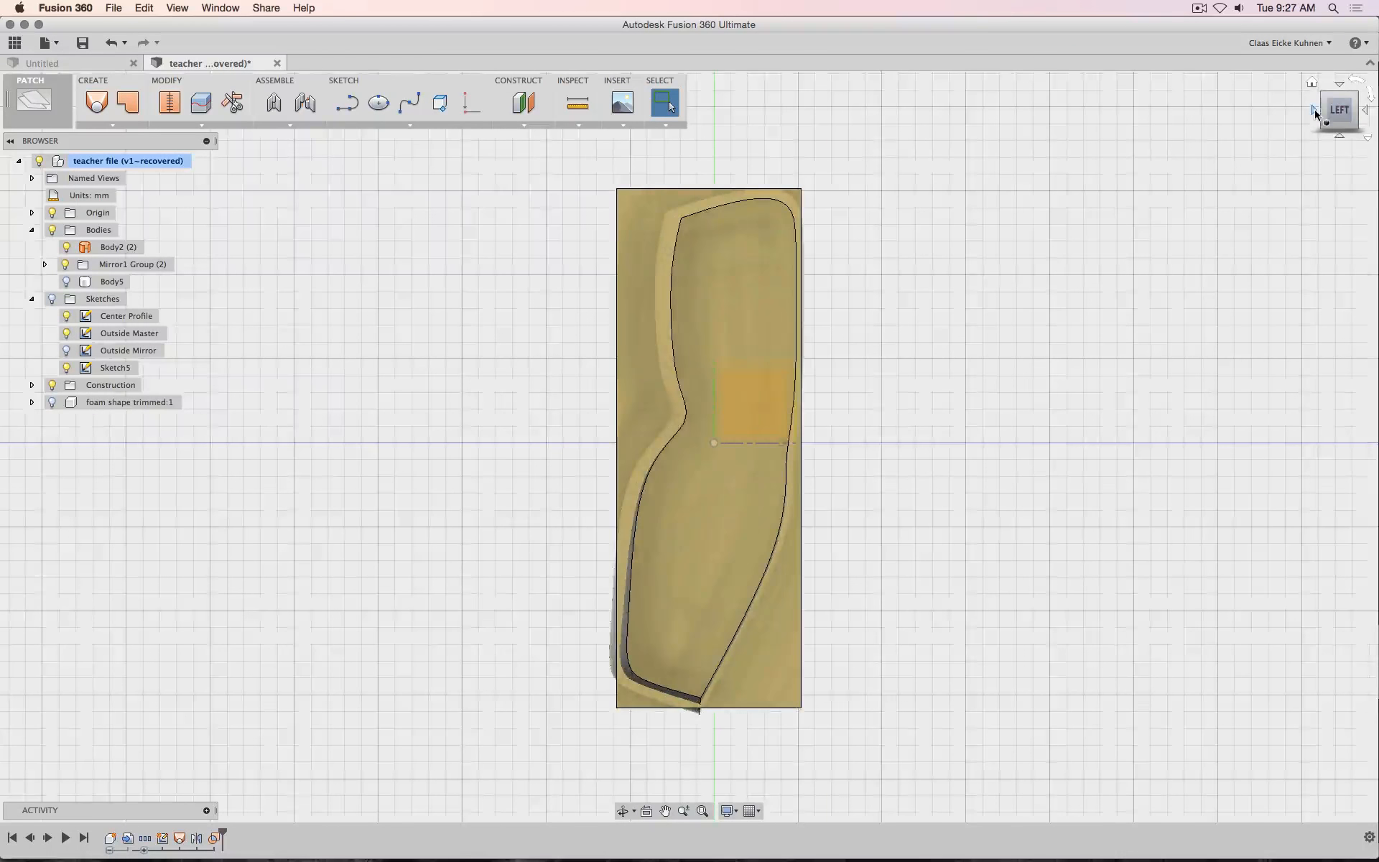
# Delete the Boundary Fill feature from the design history
pyautogui.moveTo(1339, 110); pyautogui.dragTo(1345, 115)
pyautogui.keyDown('shift'); pyautogui.moveTo(689, 446); pyautogui.dragTo(633, 260, button='middle'); pyautogui.keyUp('shift')
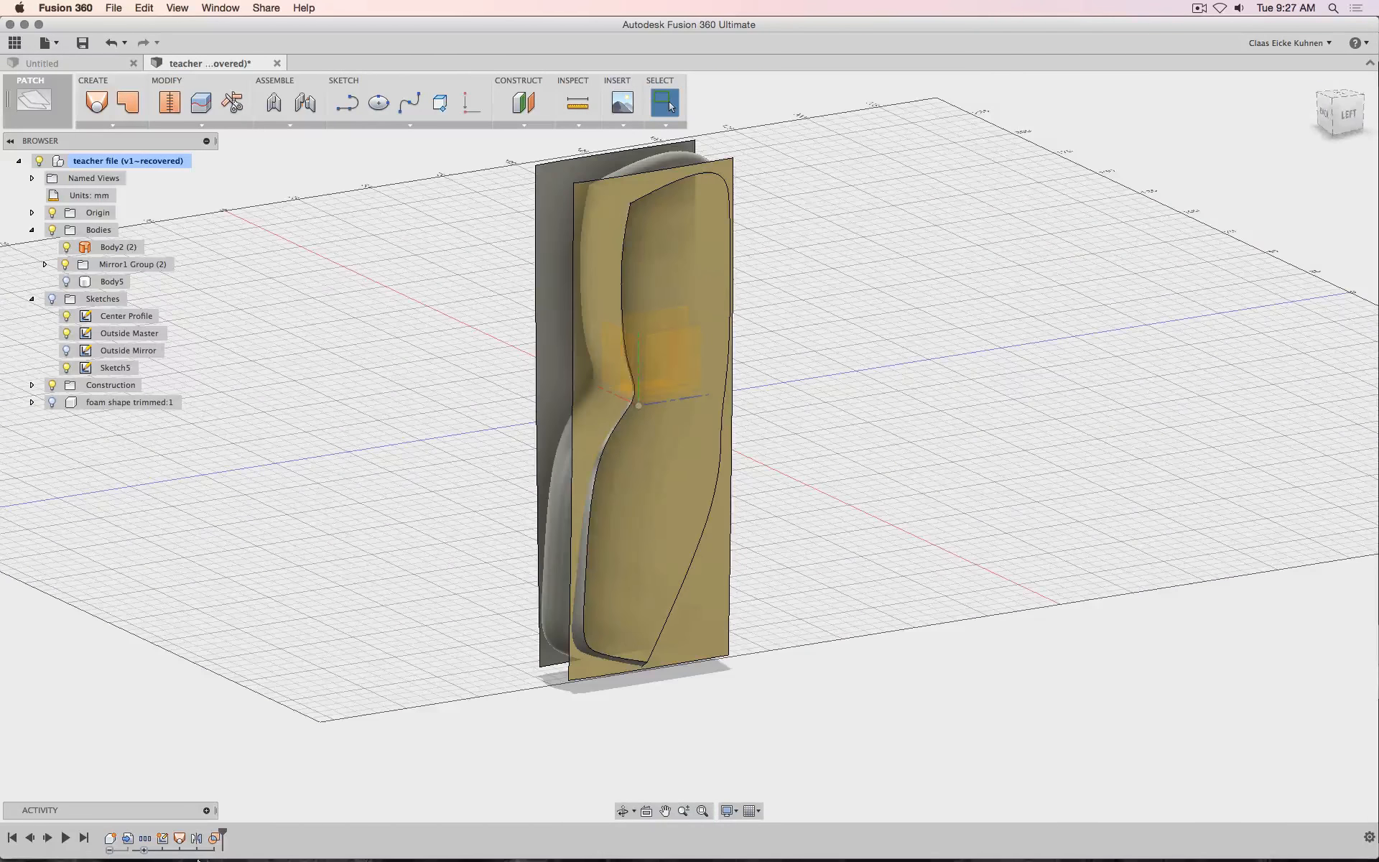
pyautogui.rightClick(215, 838)
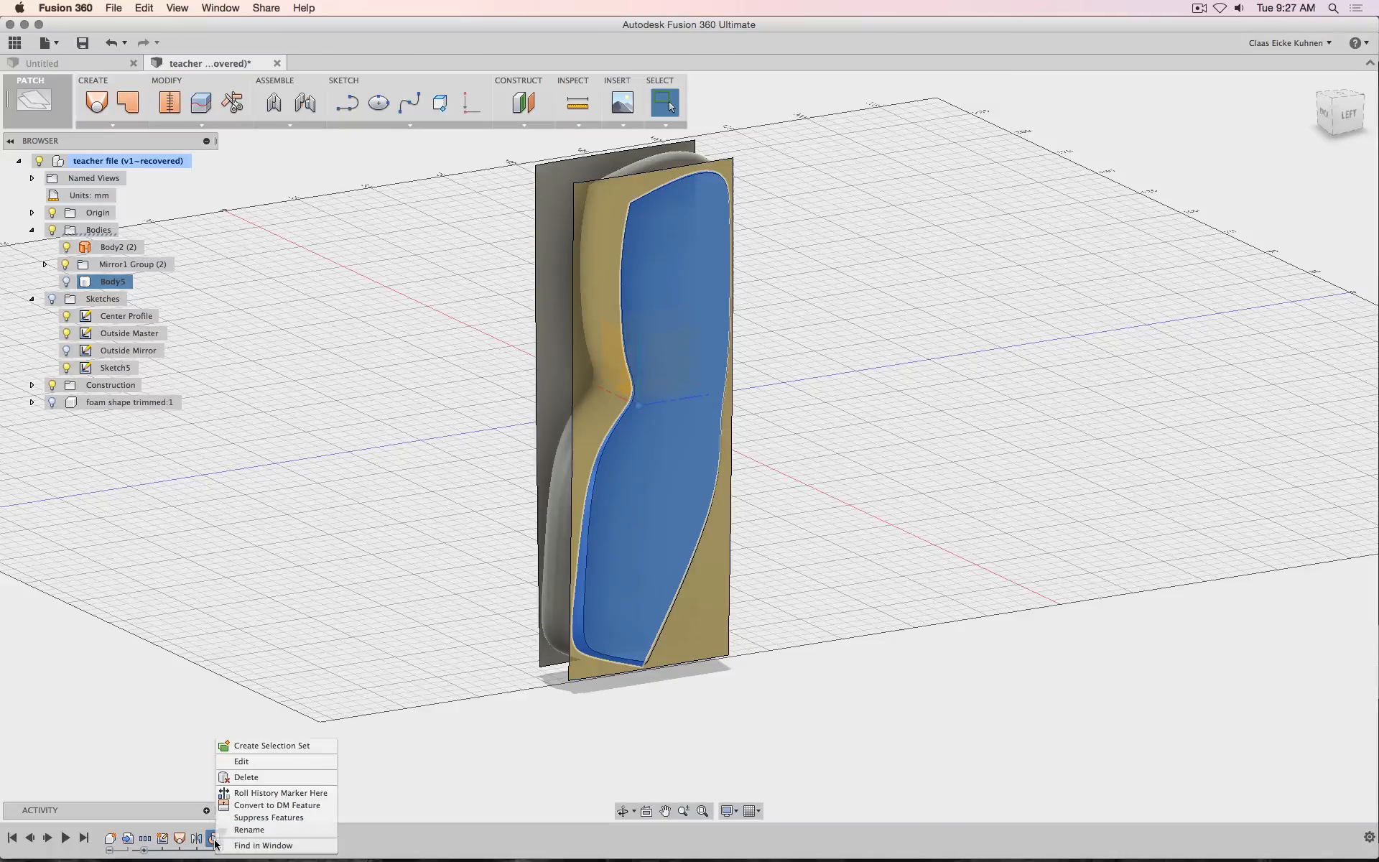
pyautogui.click(285, 777)
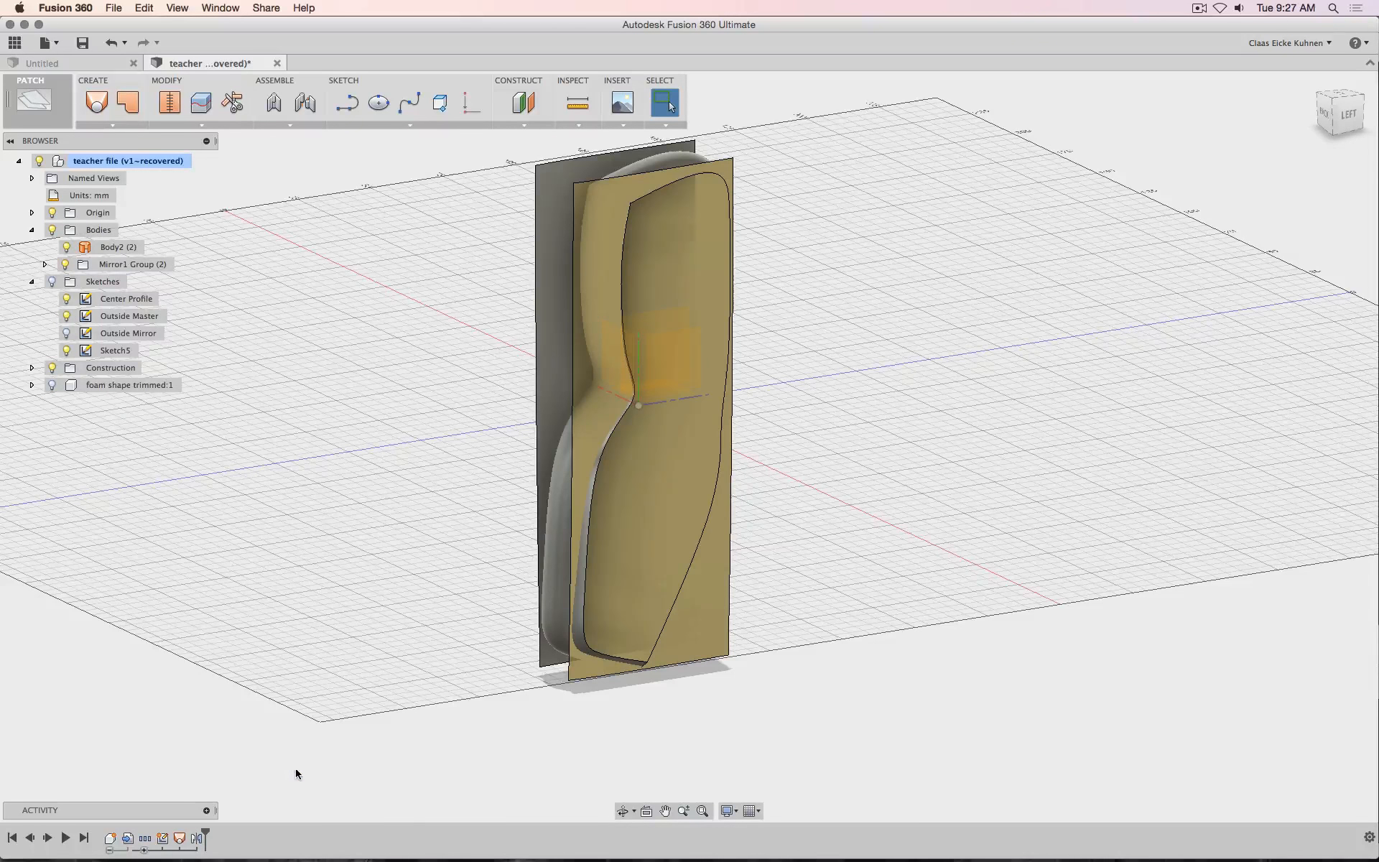
pyautogui.click(1333, 121)
pyautogui.keyDown('shift'); pyautogui.moveTo(747, 223); pyautogui.dragTo(653, 291, button='middle'); pyautogui.keyUp('shift')
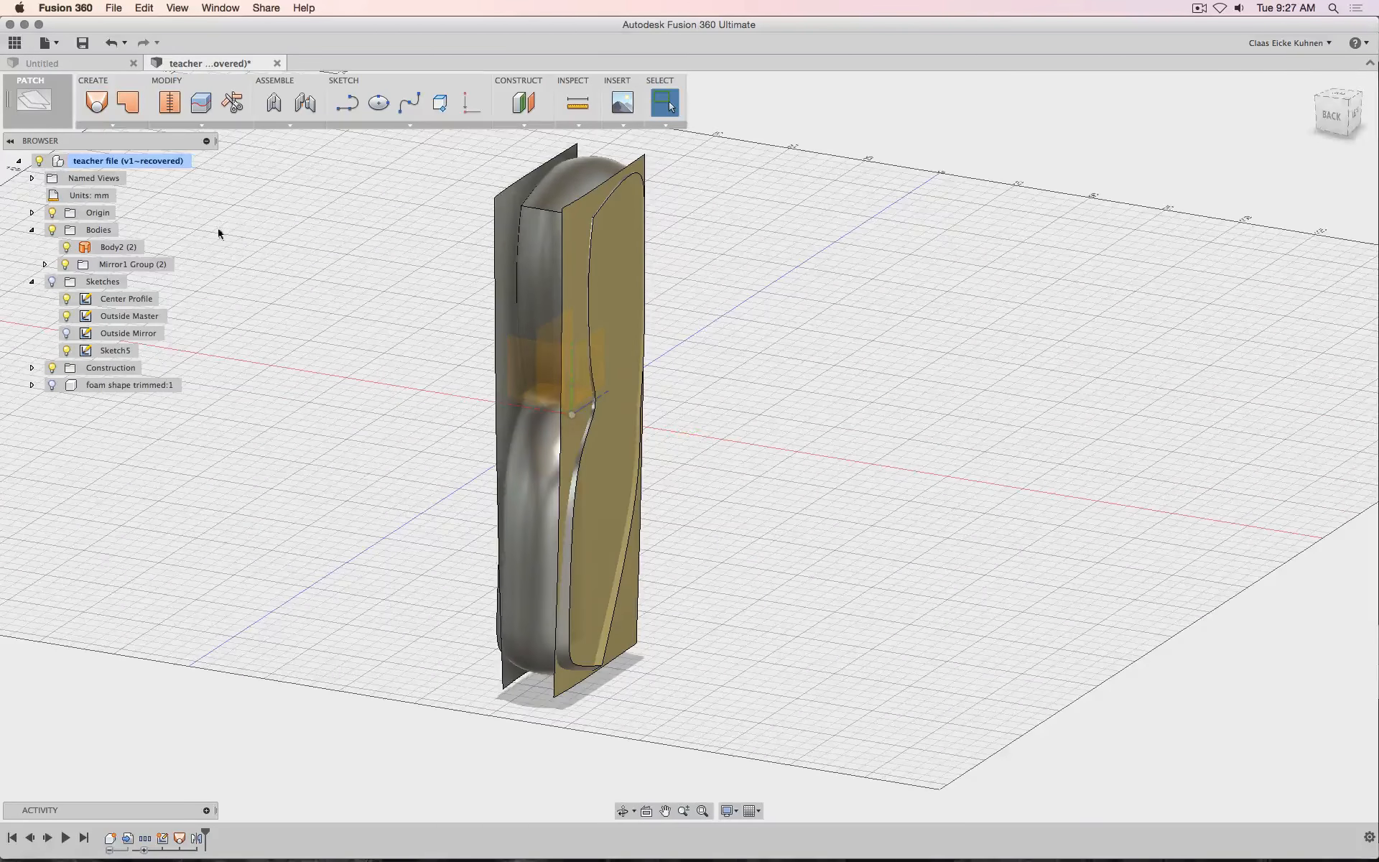
pyautogui.click(201, 125)
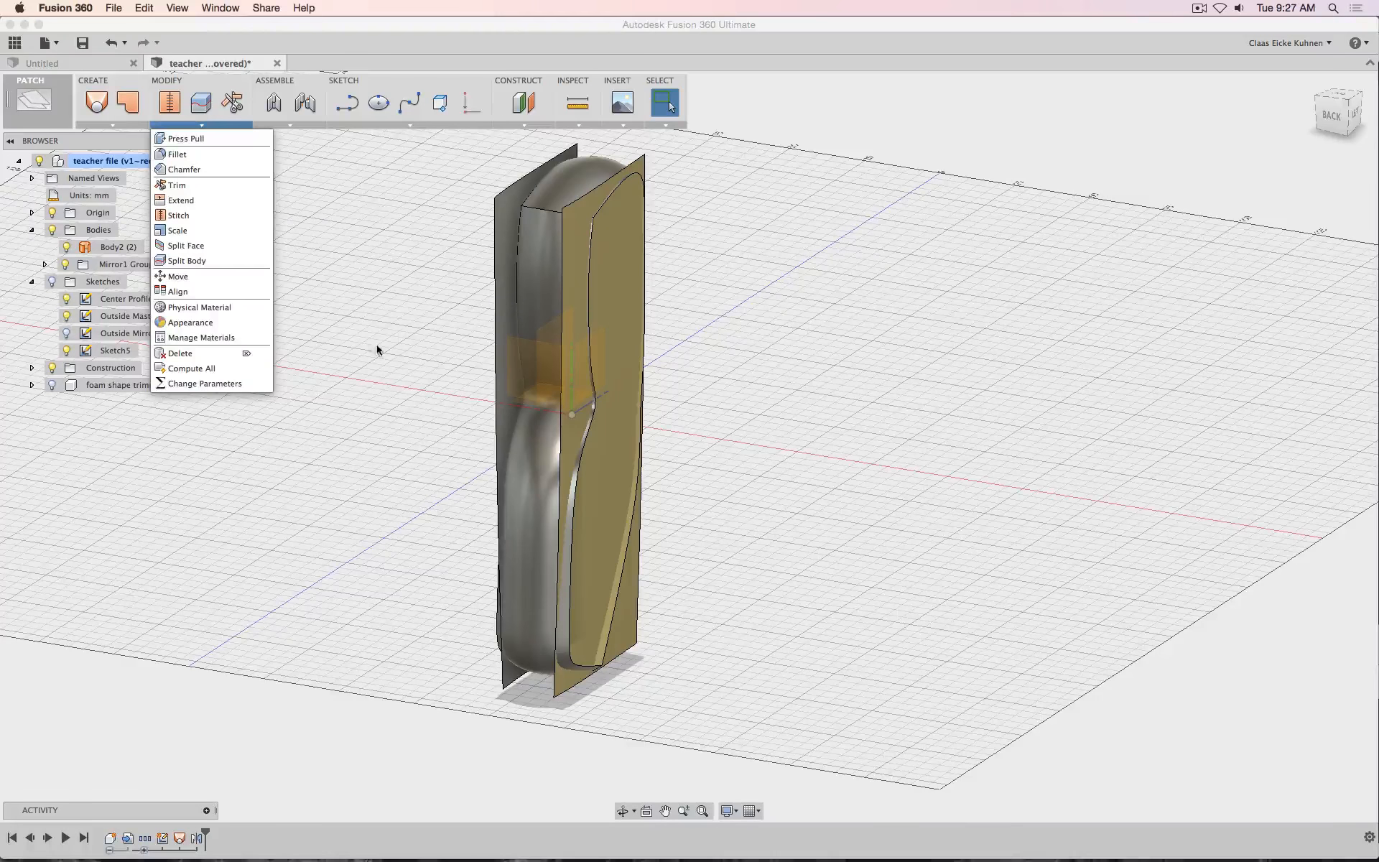
pyautogui.click(384, 420)
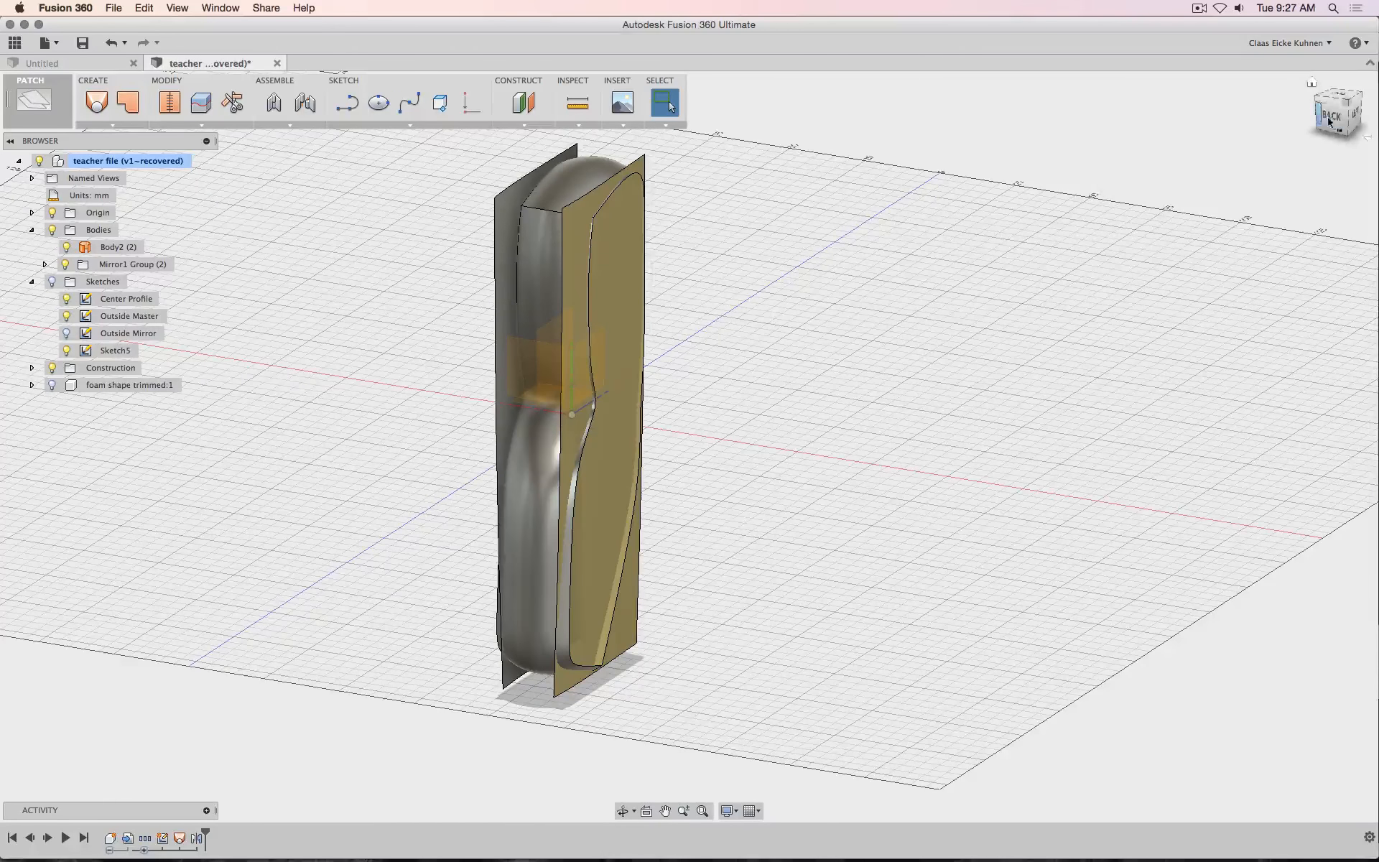
# Trim away the part of the lofted surface lying outside the side surface on the handle's right side
pyautogui.moveTo(1328, 116)
pyautogui.mouseDown()
pyautogui.moveTo(1286, 108)
pyautogui.moveTo(1340, 100)
pyautogui.mouseUp()
pyautogui.keyDown('shift'); pyautogui.moveTo(402, 137); pyautogui.dragTo(302, 185, button='middle'); pyautogui.keyUp('shift')
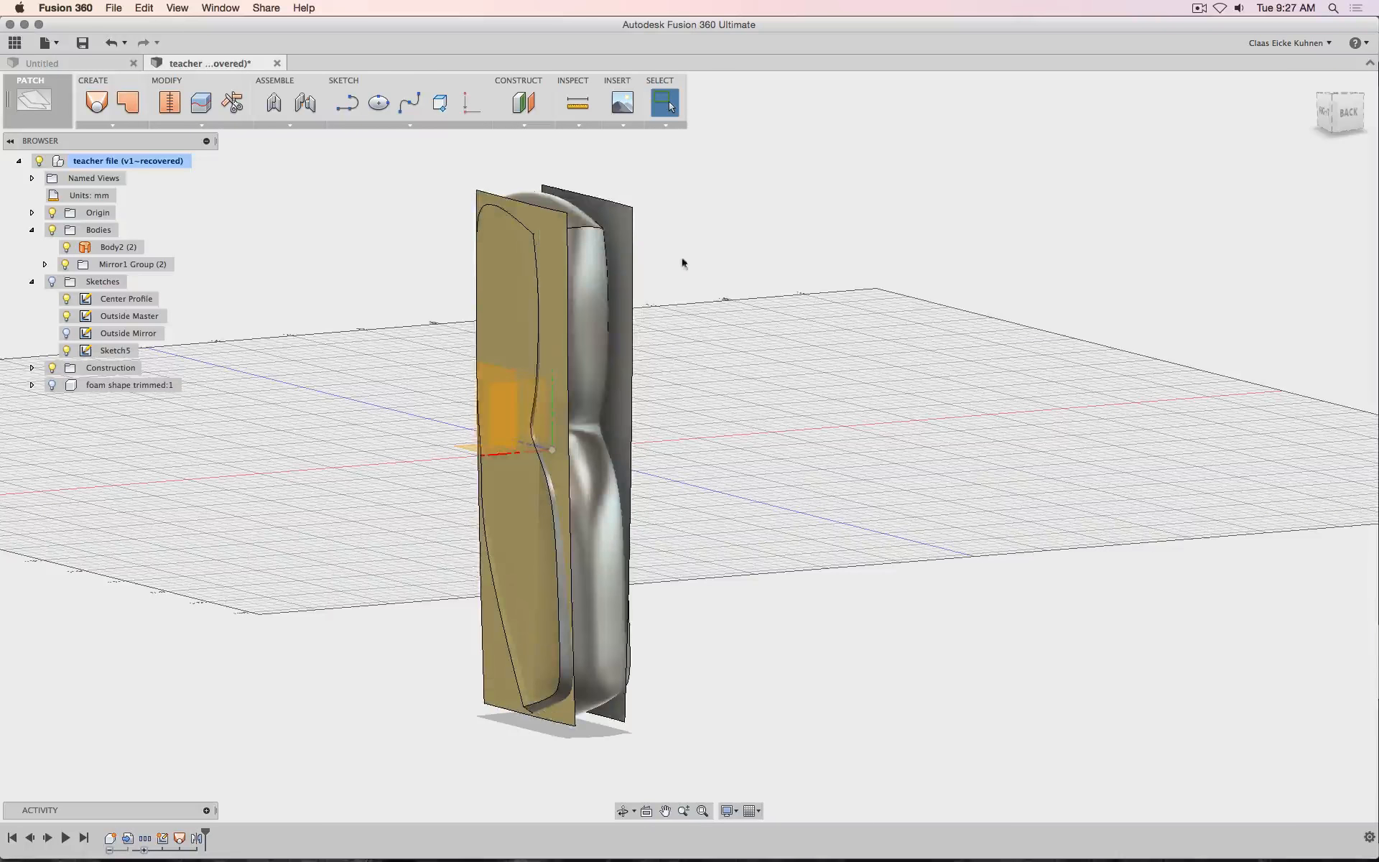
pyautogui.click(232, 104)
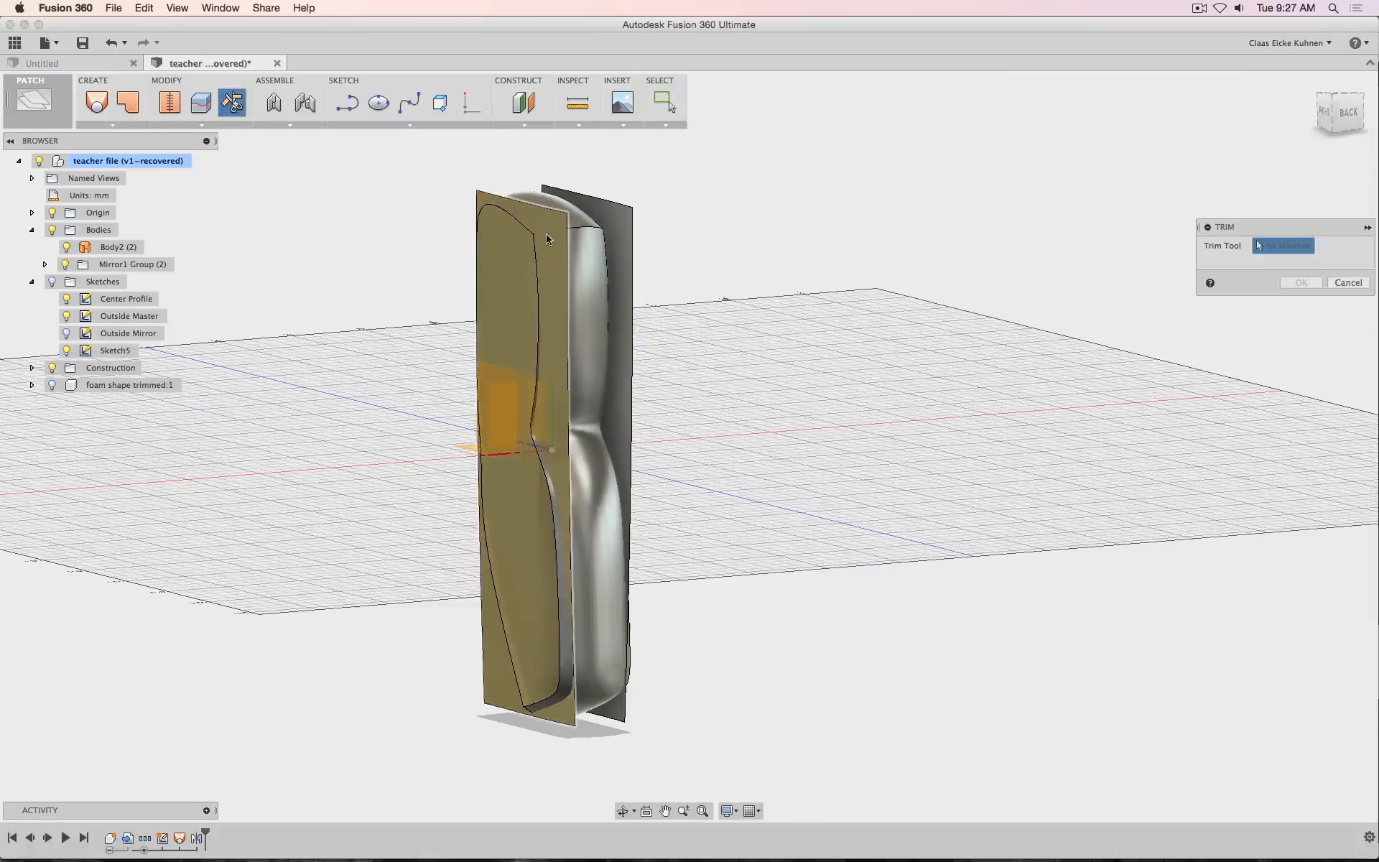
pyautogui.click(557, 249)
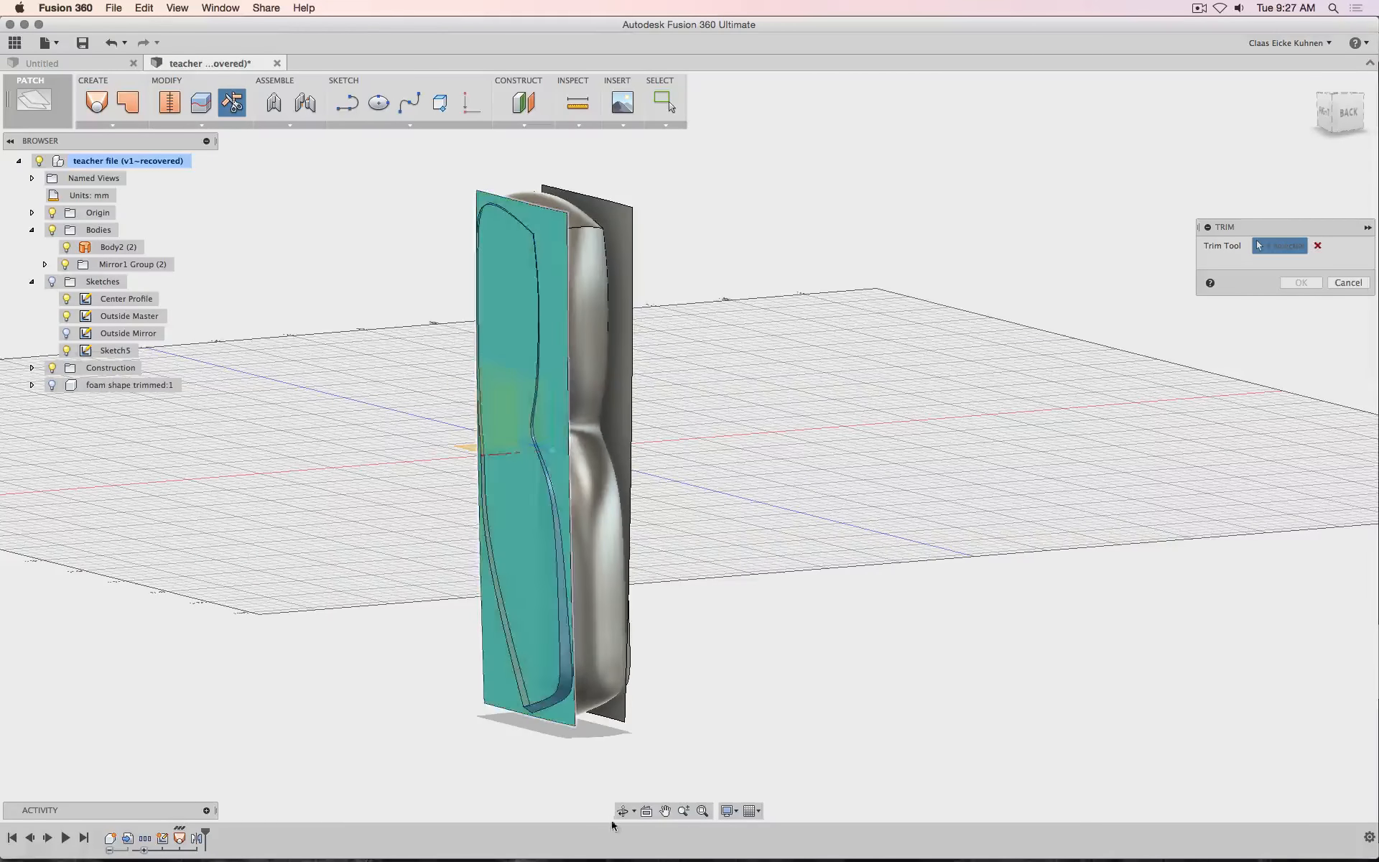
pyautogui.click(567, 695)
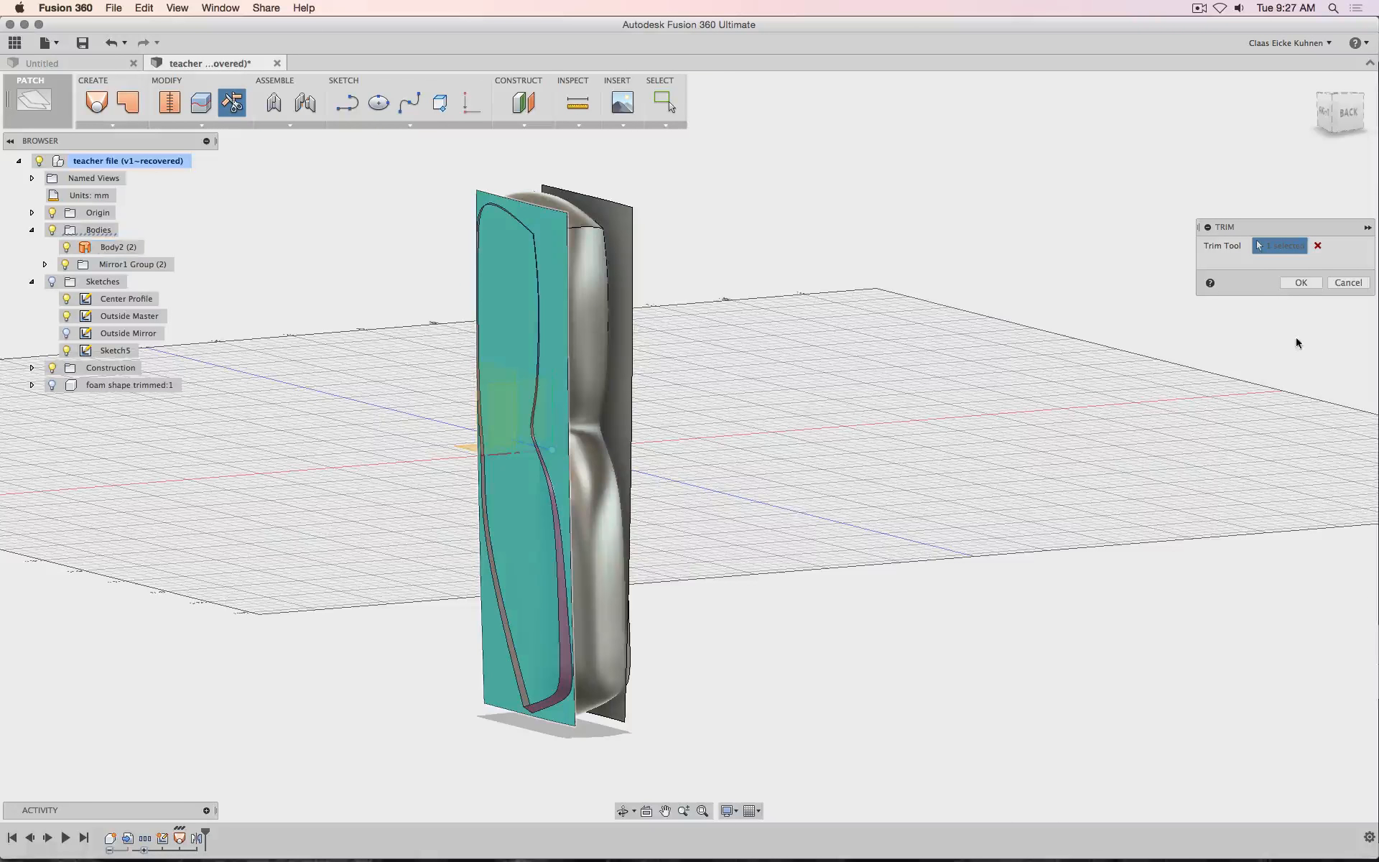
pyautogui.click(1301, 283)
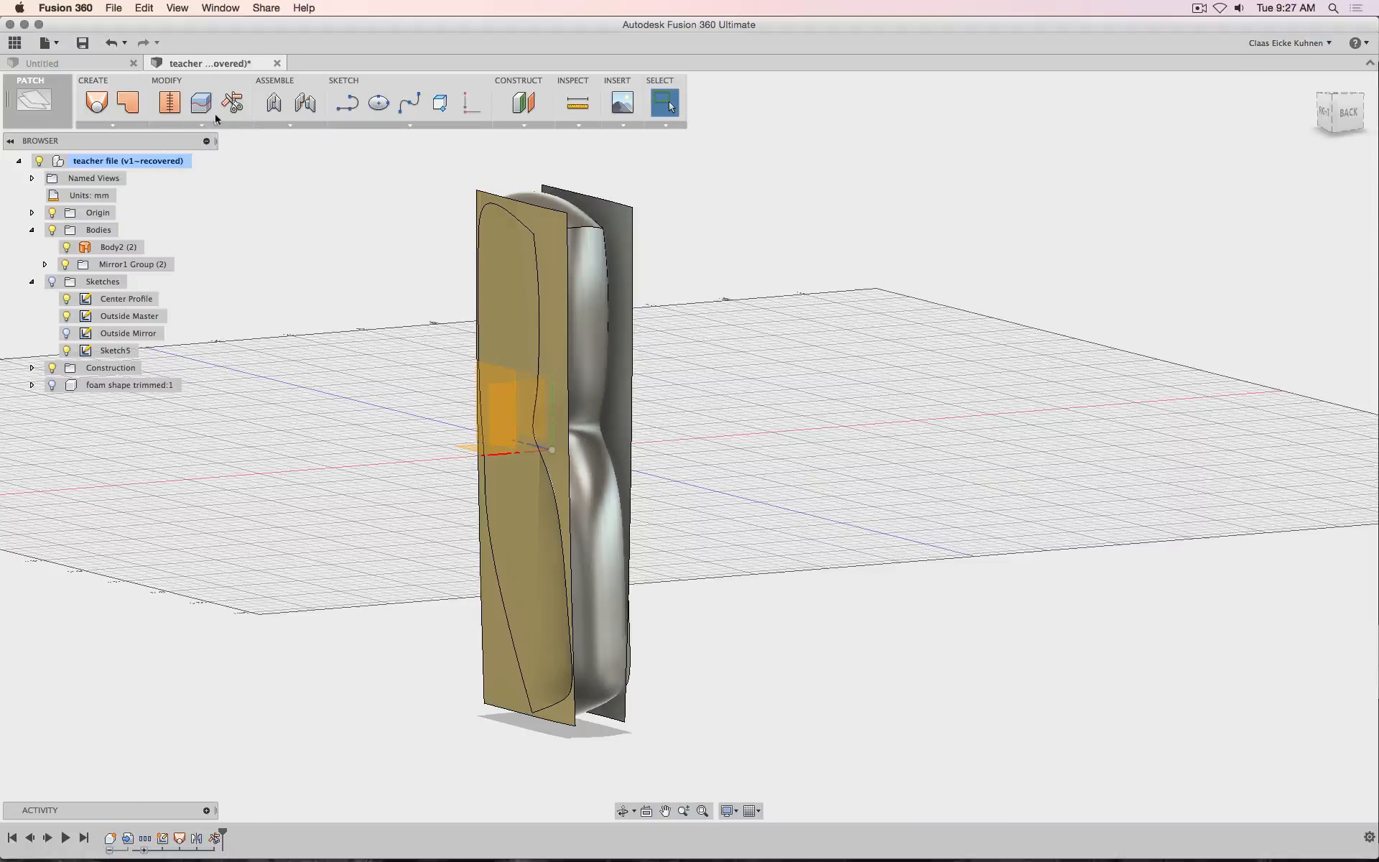
# Trim away the part of the lofted surface lying outside the opposite, left side surface
pyautogui.click(231, 102)
pyautogui.click(627, 233)
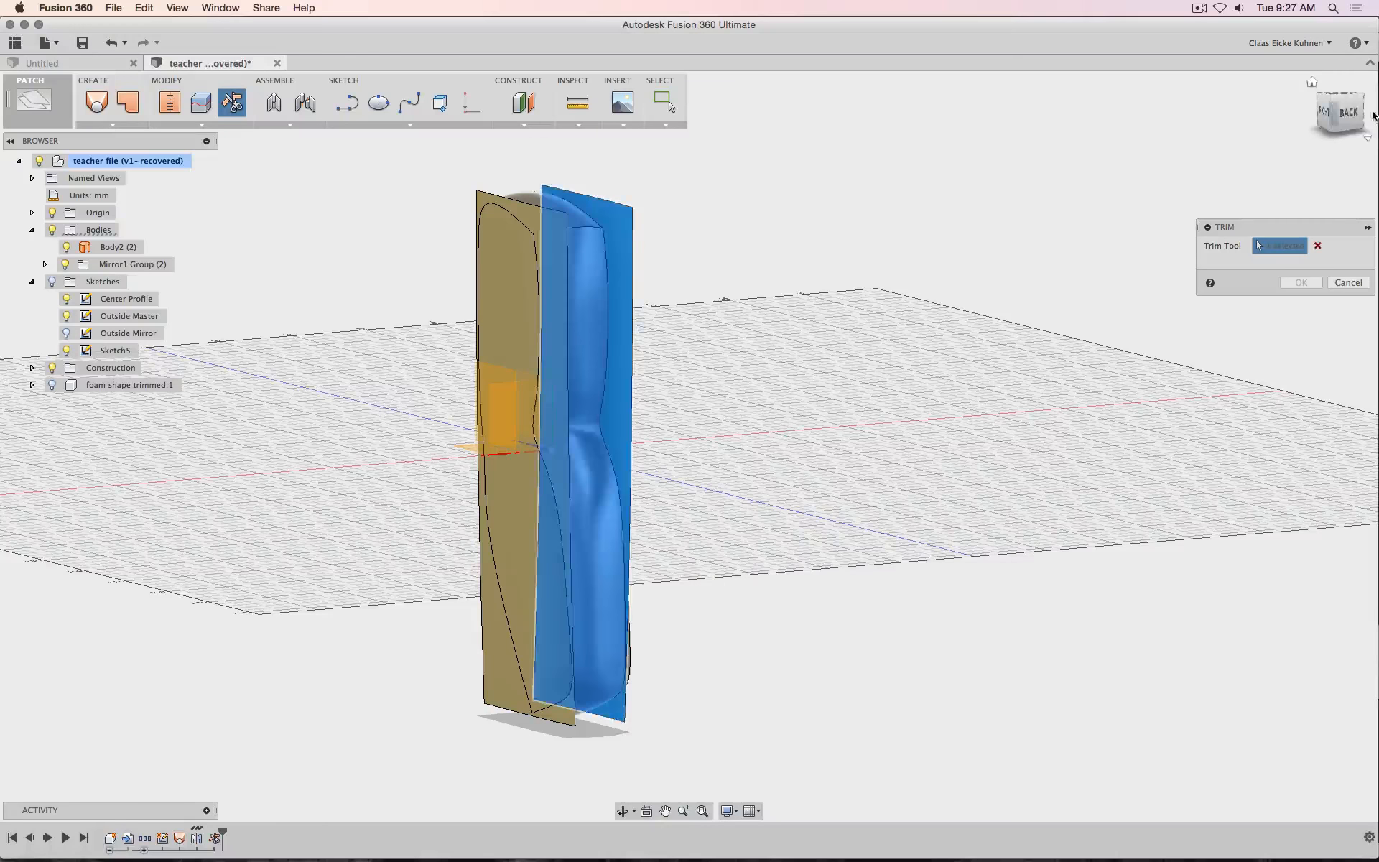
pyautogui.click(1349, 113)
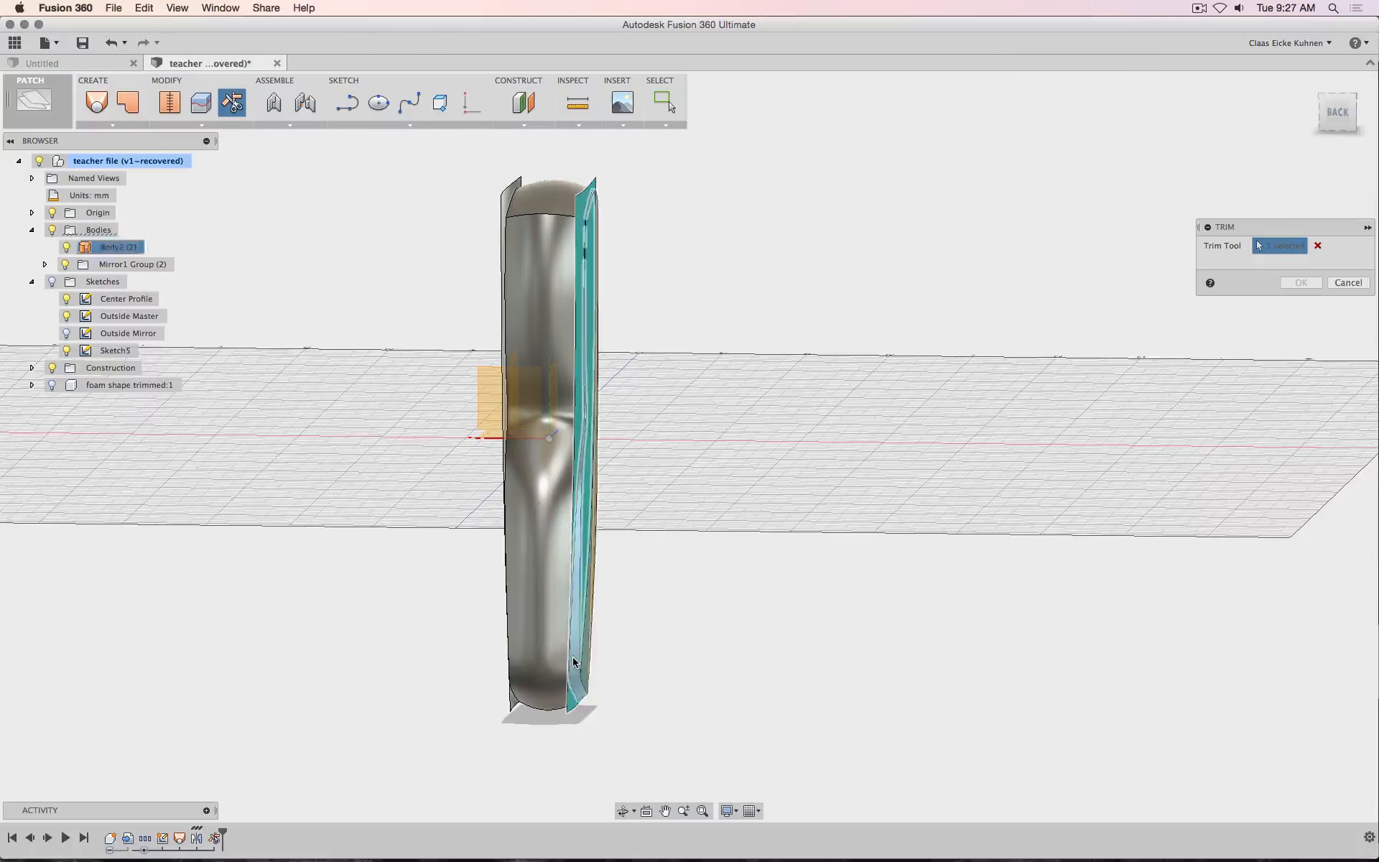
pyautogui.click(1300, 283)
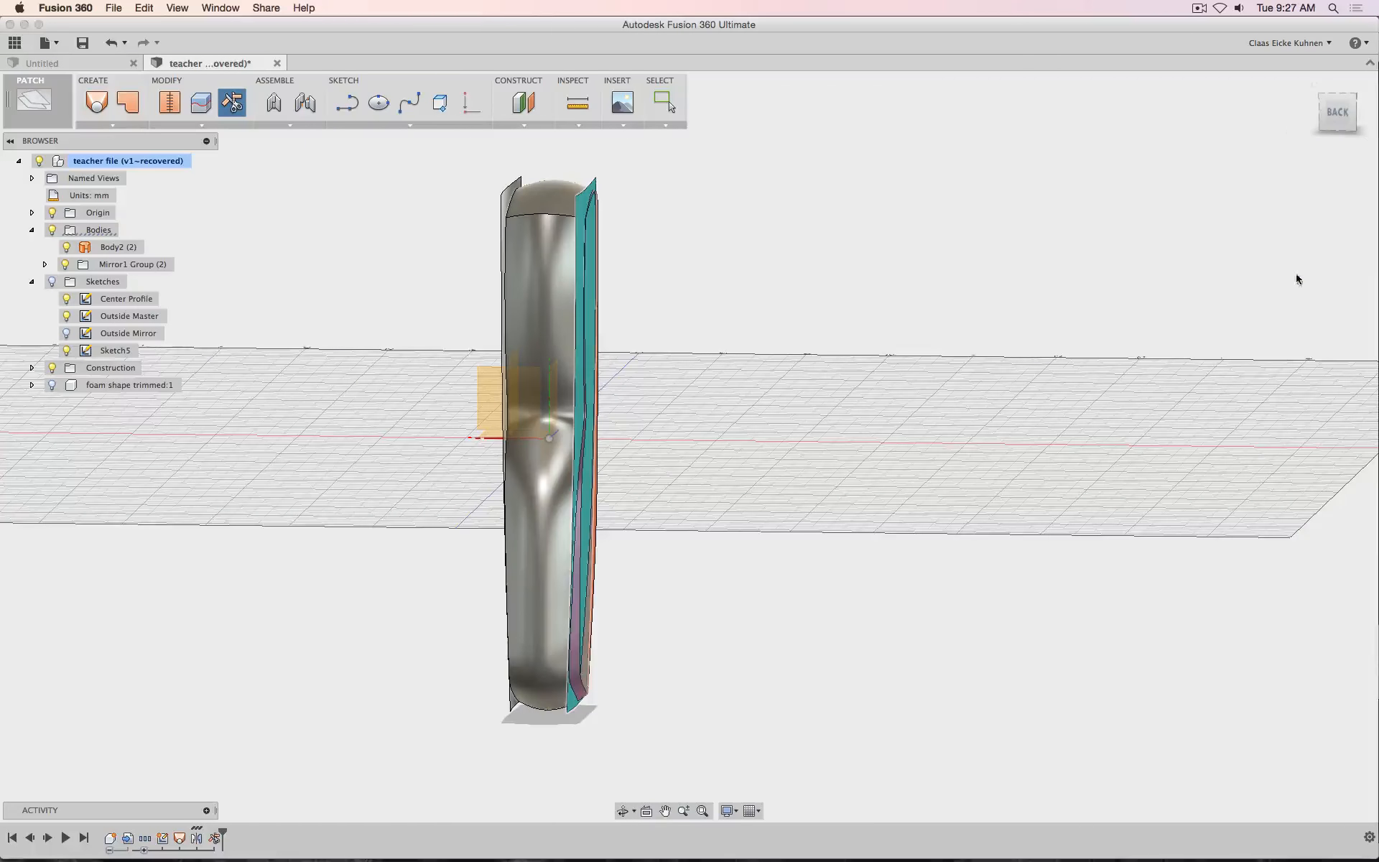
# Using the lofted surface as the trim tool, remove the excess of both side surfaces outside the handle outline
pyautogui.click(231, 102)
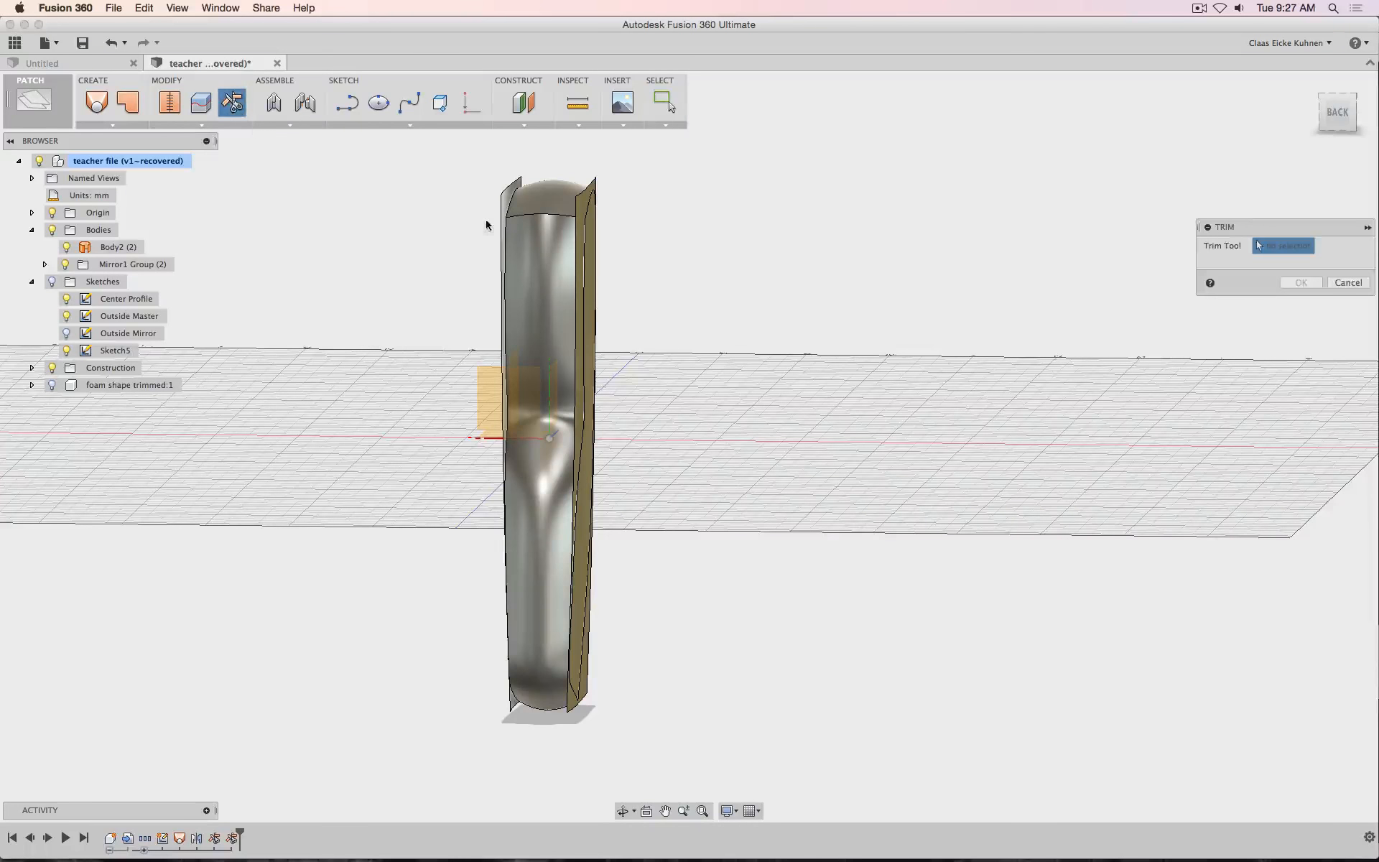
pyautogui.click(526, 320)
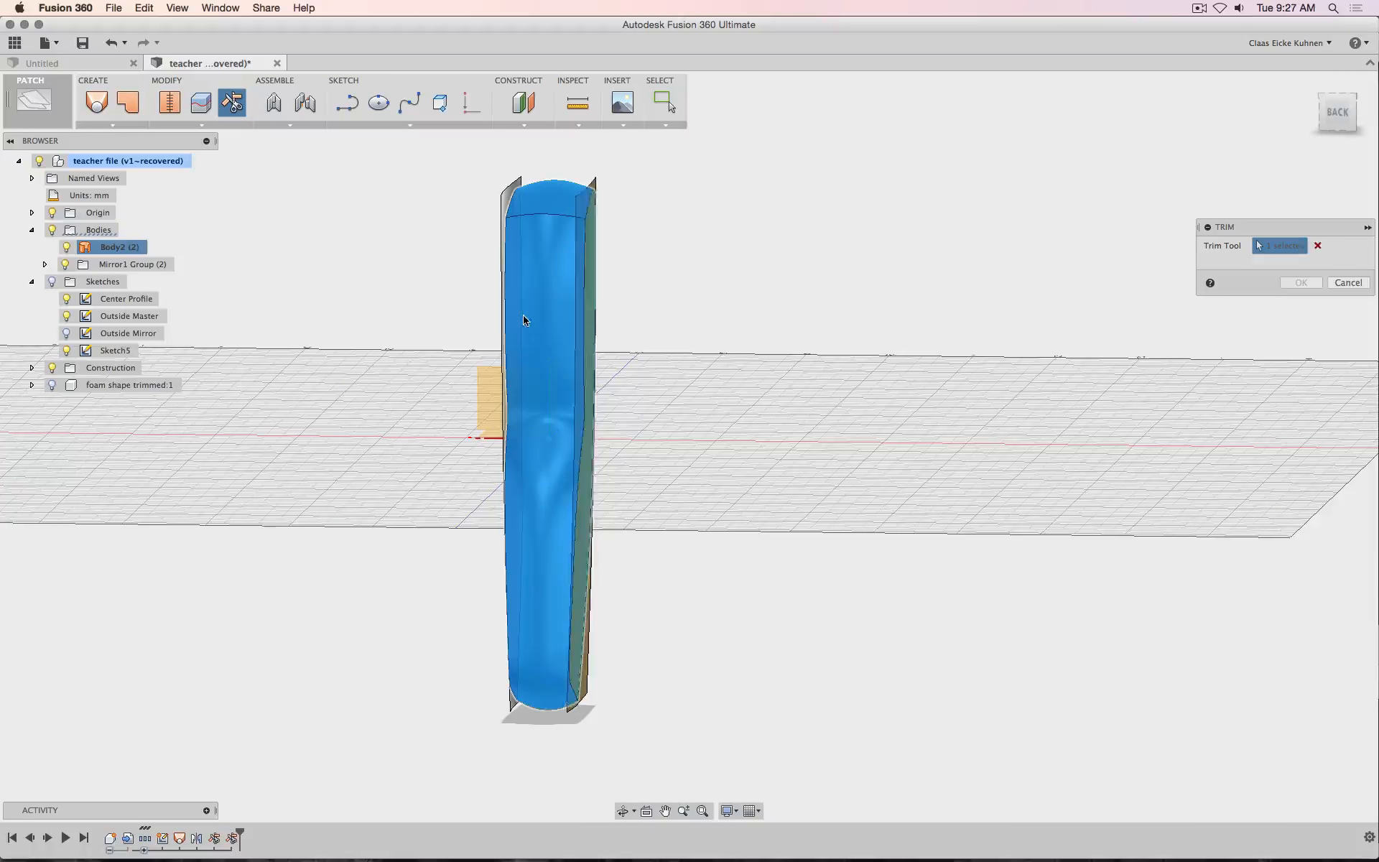
pyautogui.click(506, 199)
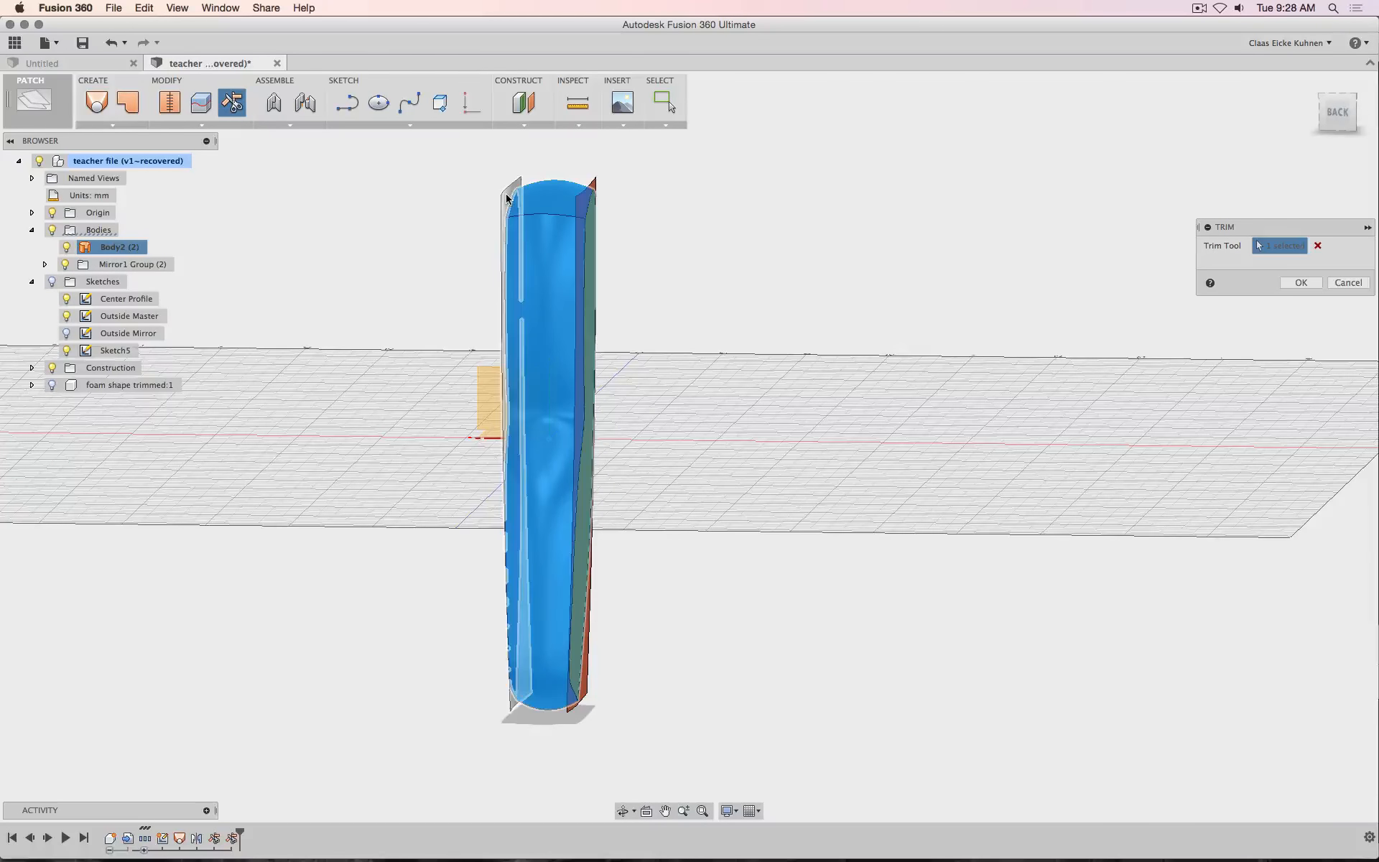
pyautogui.click(1301, 283)
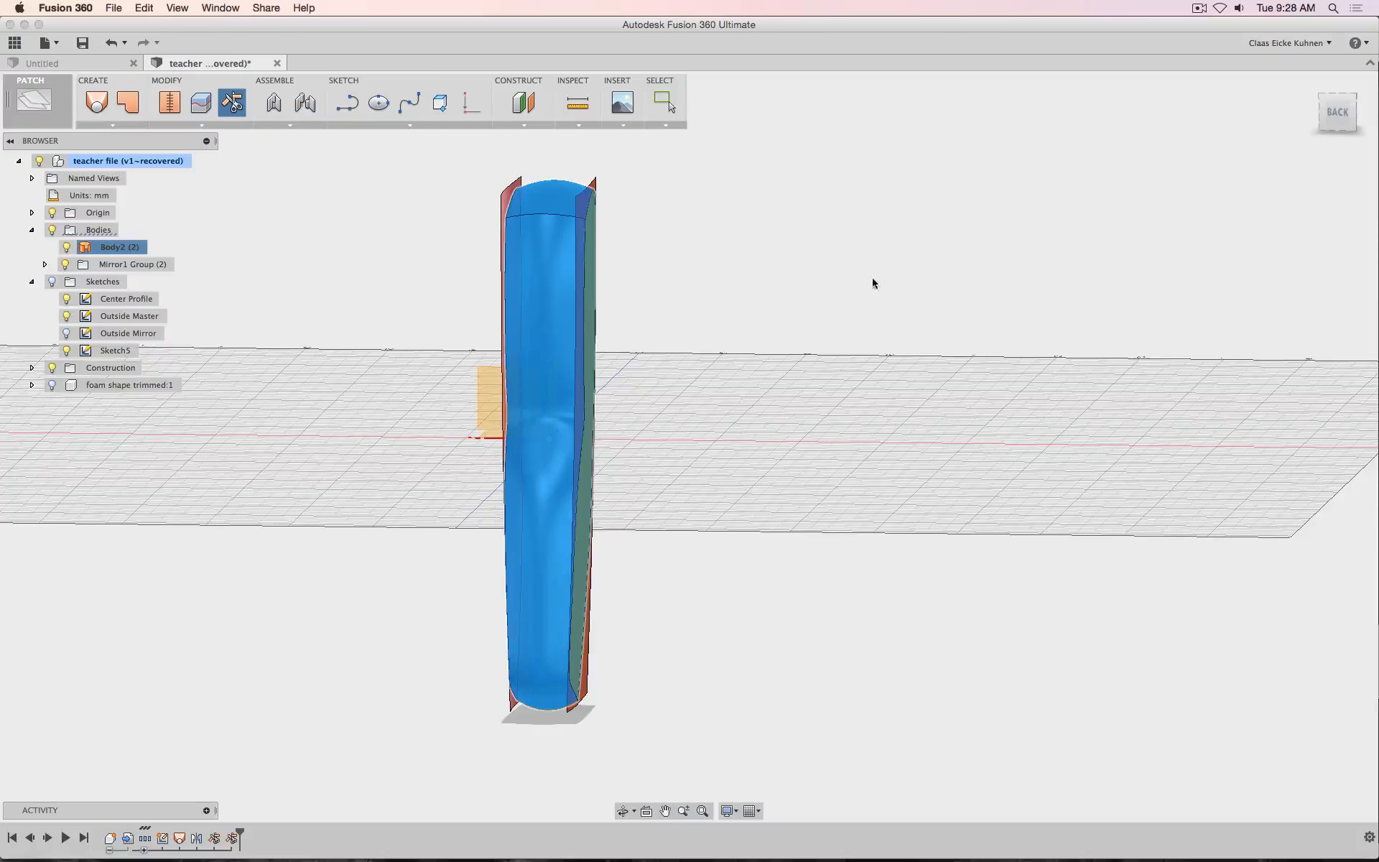
# Stitch all the trimmed surfaces into a new body with a 0.01 mm tolerance and inspect it from the right and back
pyautogui.keyDown('shift'); pyautogui.moveTo(689, 447); pyautogui.dragTo(689, 447, button='middle'); pyautogui.keyUp('shift')
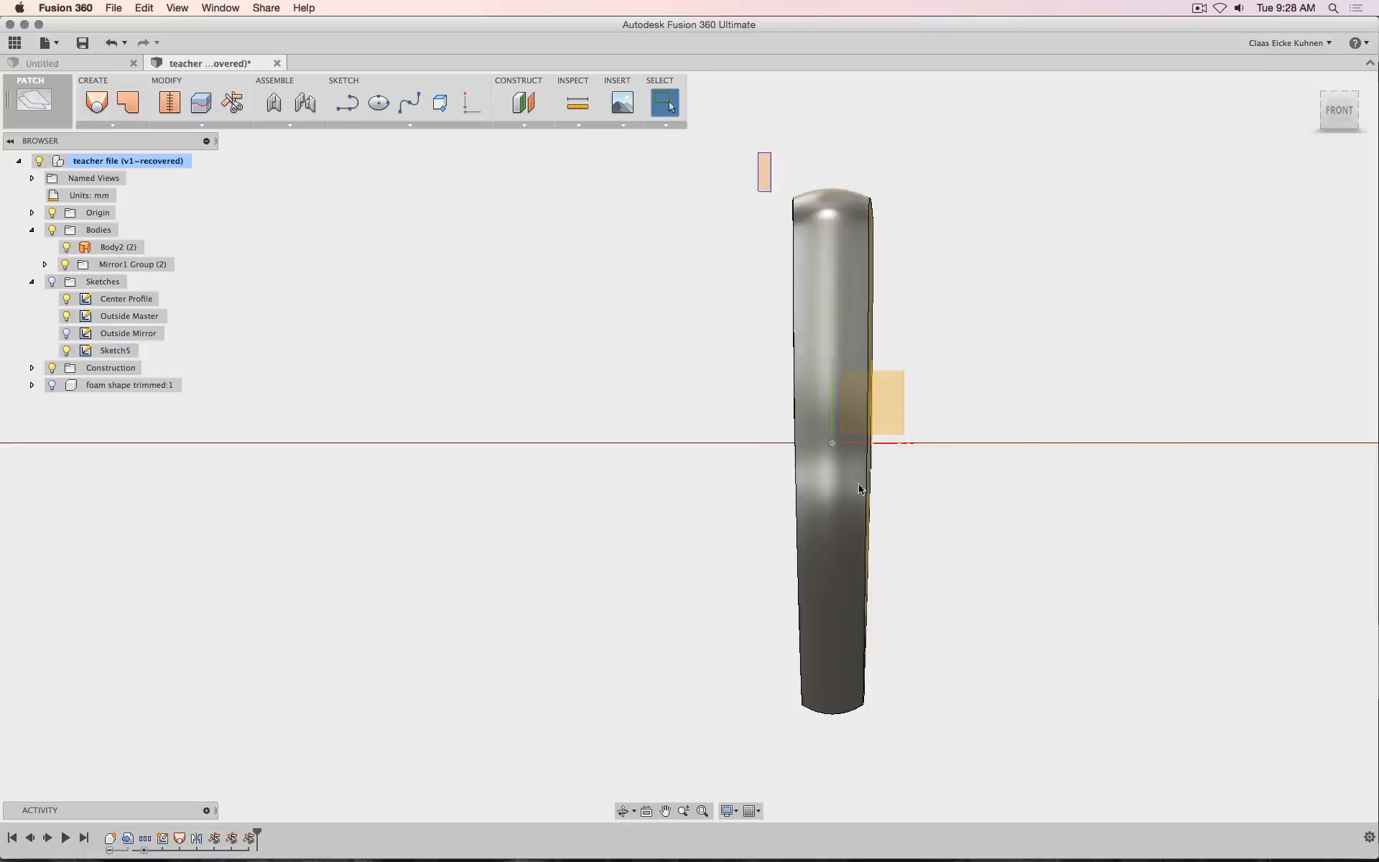
pyautogui.moveTo(859, 489); pyautogui.dragTo(953, 750)
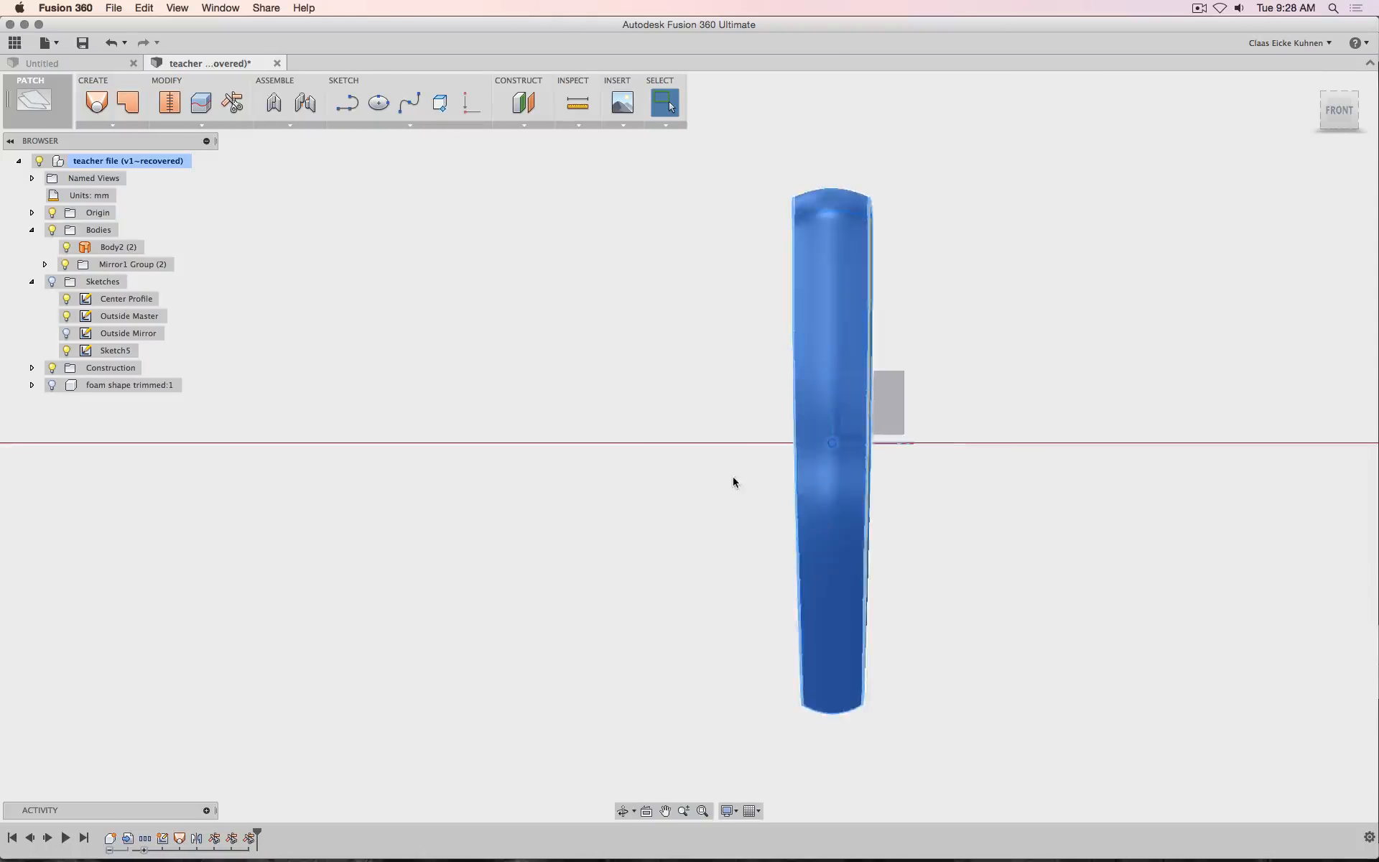
pyautogui.click(175, 105)
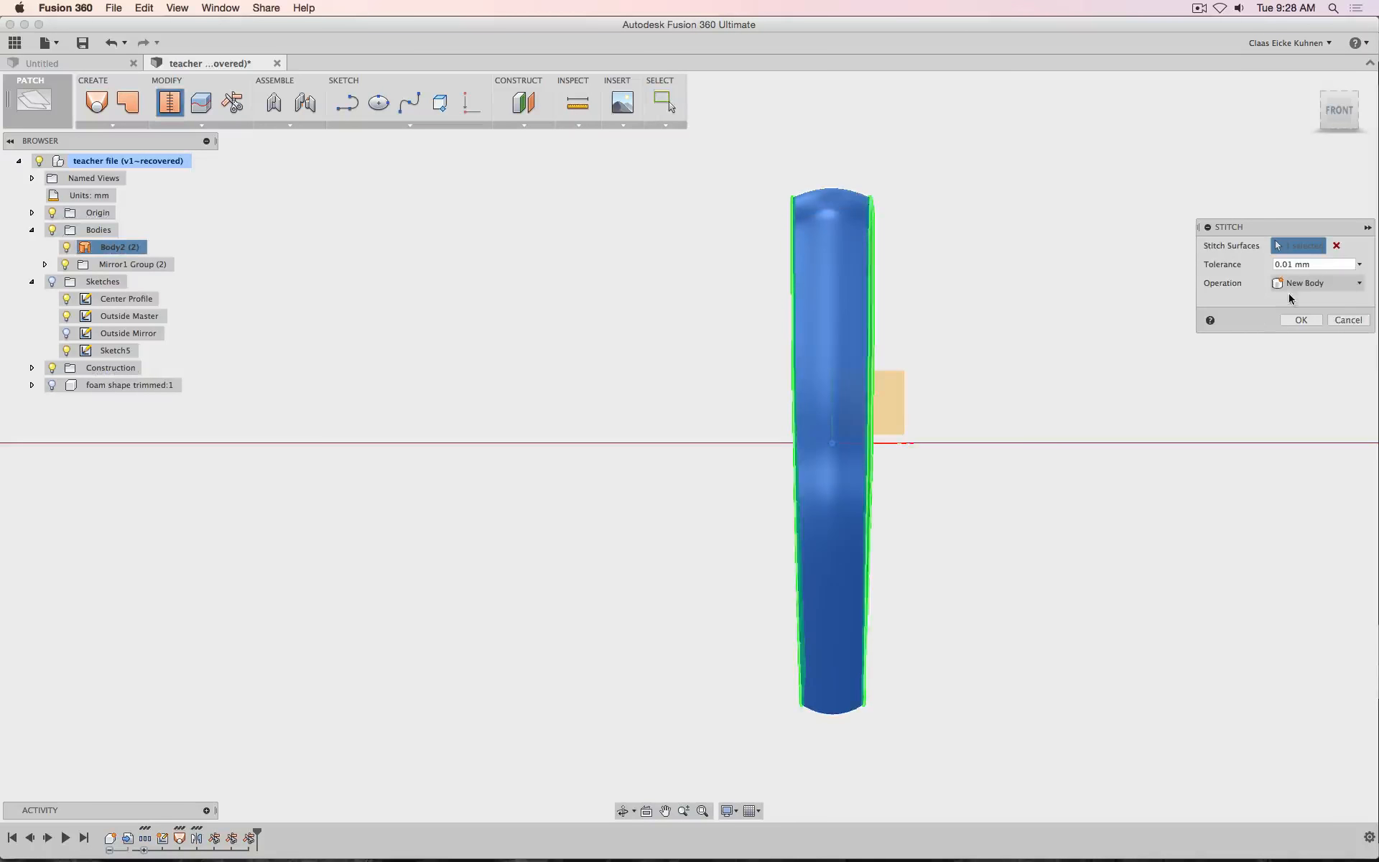
pyautogui.click(1300, 321)
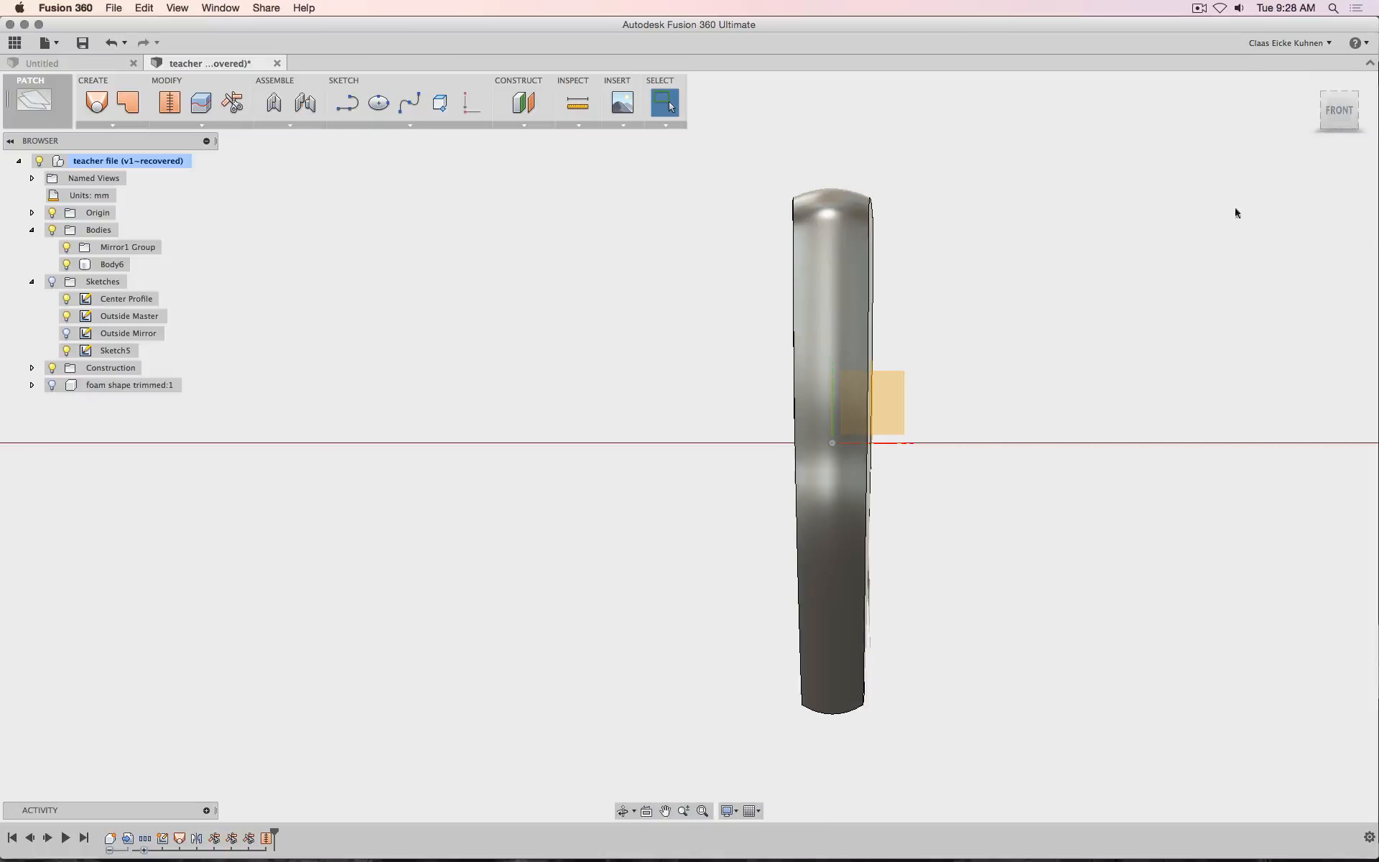
pyautogui.click(1338, 124)
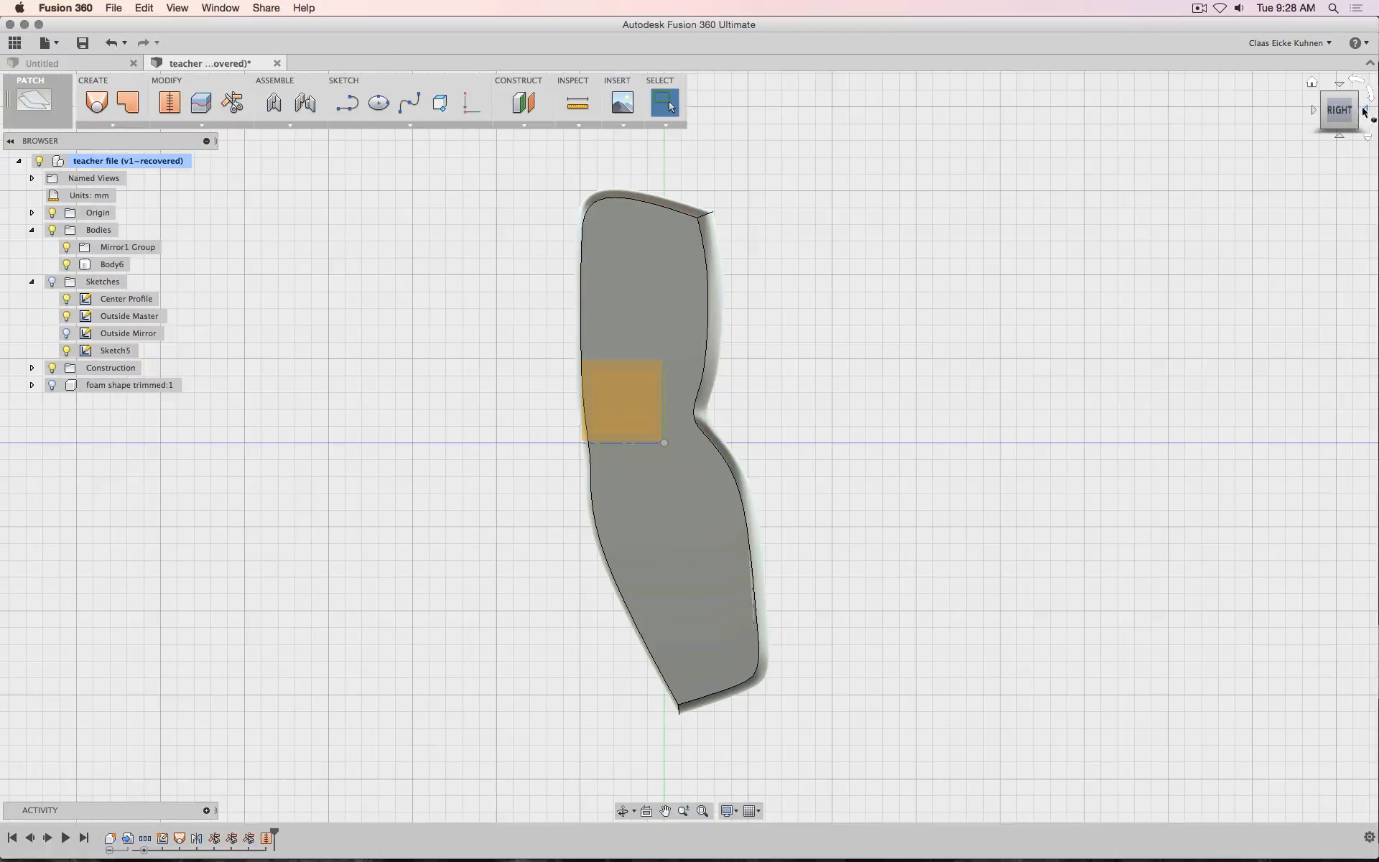
pyautogui.click(1365, 112)
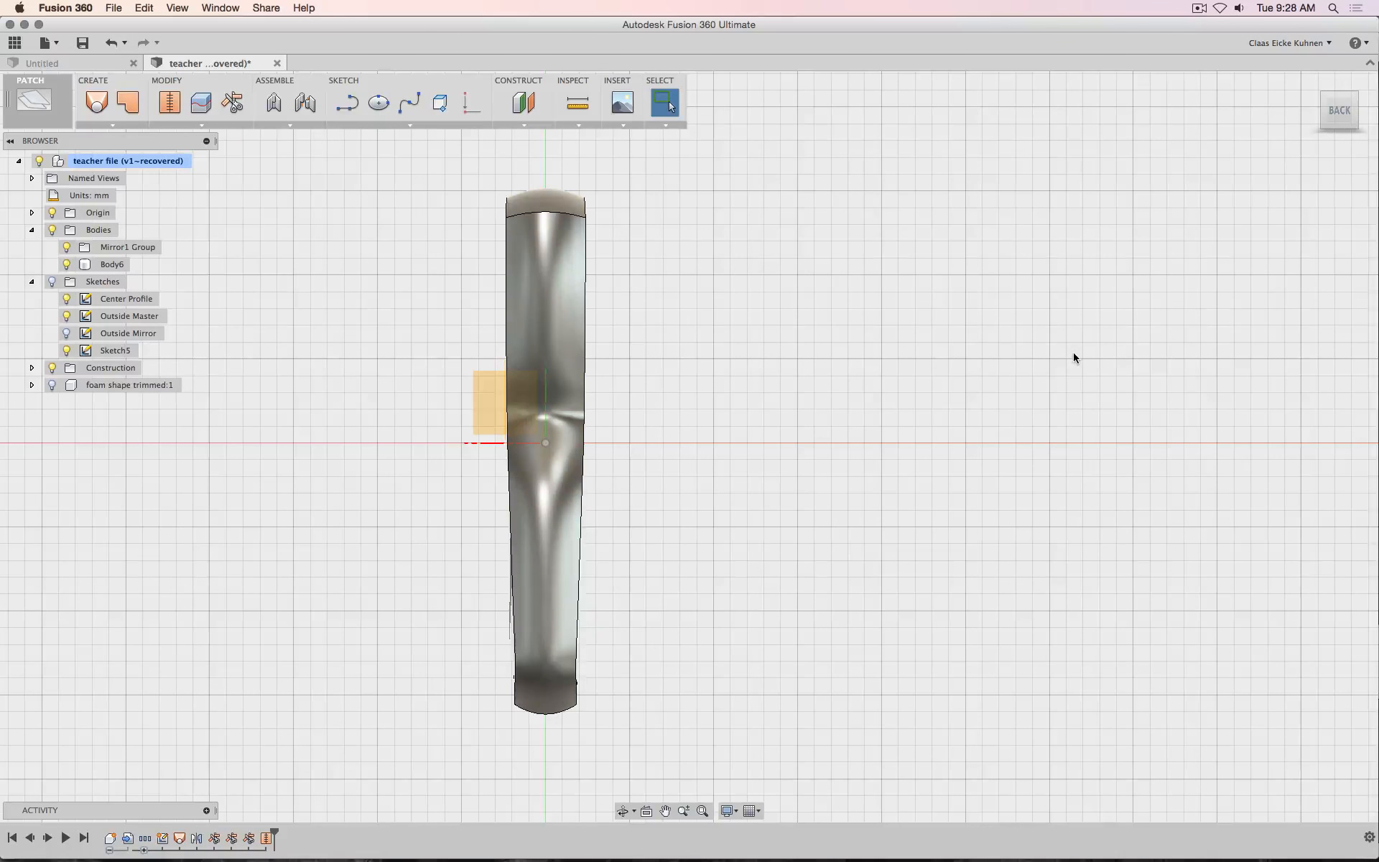
# Roll the design history back to just after Mirror1 and start a Boundary Fill with the lofted surface and both side surfaces as tools
pyautogui.moveTo(270, 834); pyautogui.dragTo(205, 835)
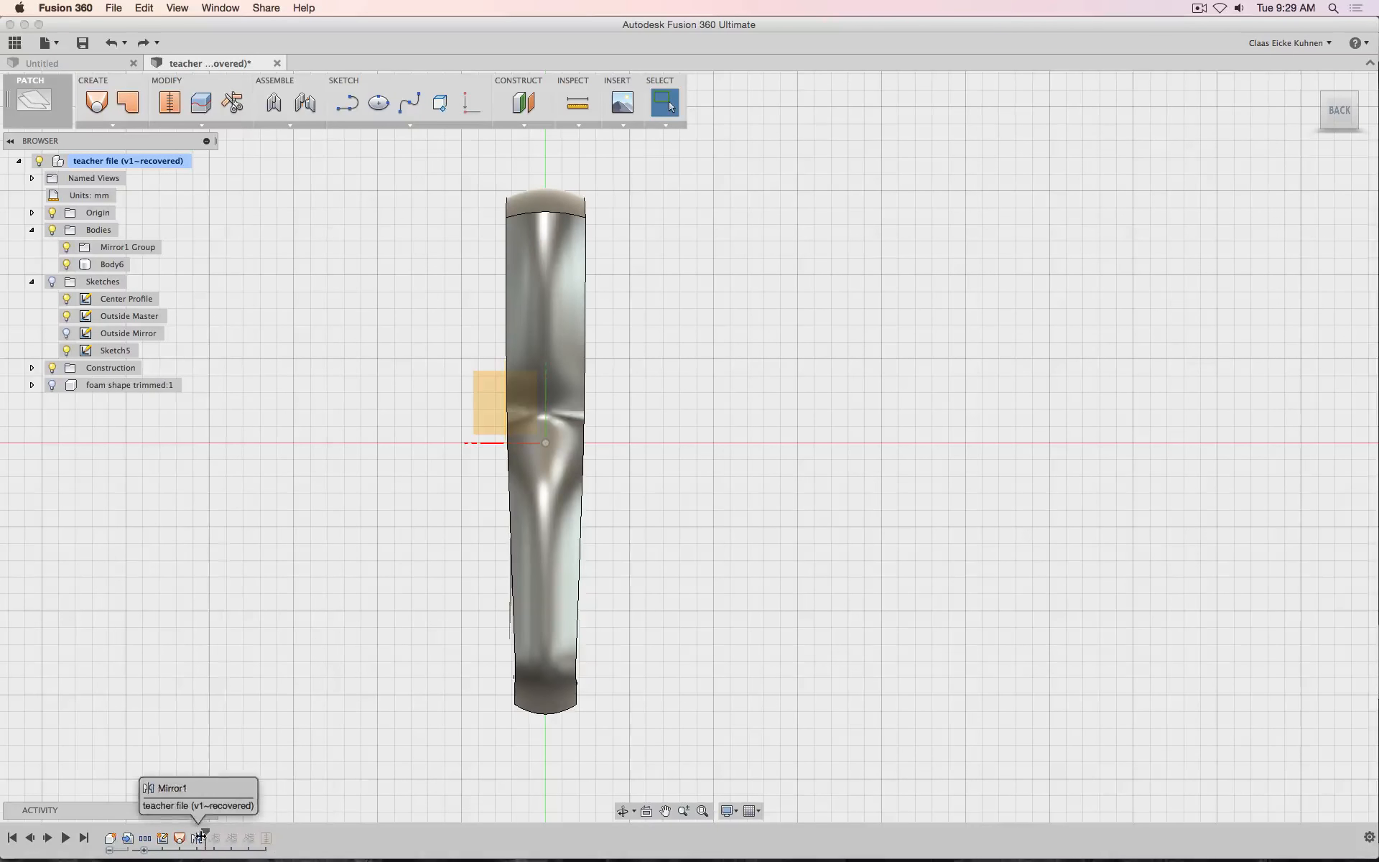
pyautogui.click(110, 125)
pyautogui.click(144, 275)
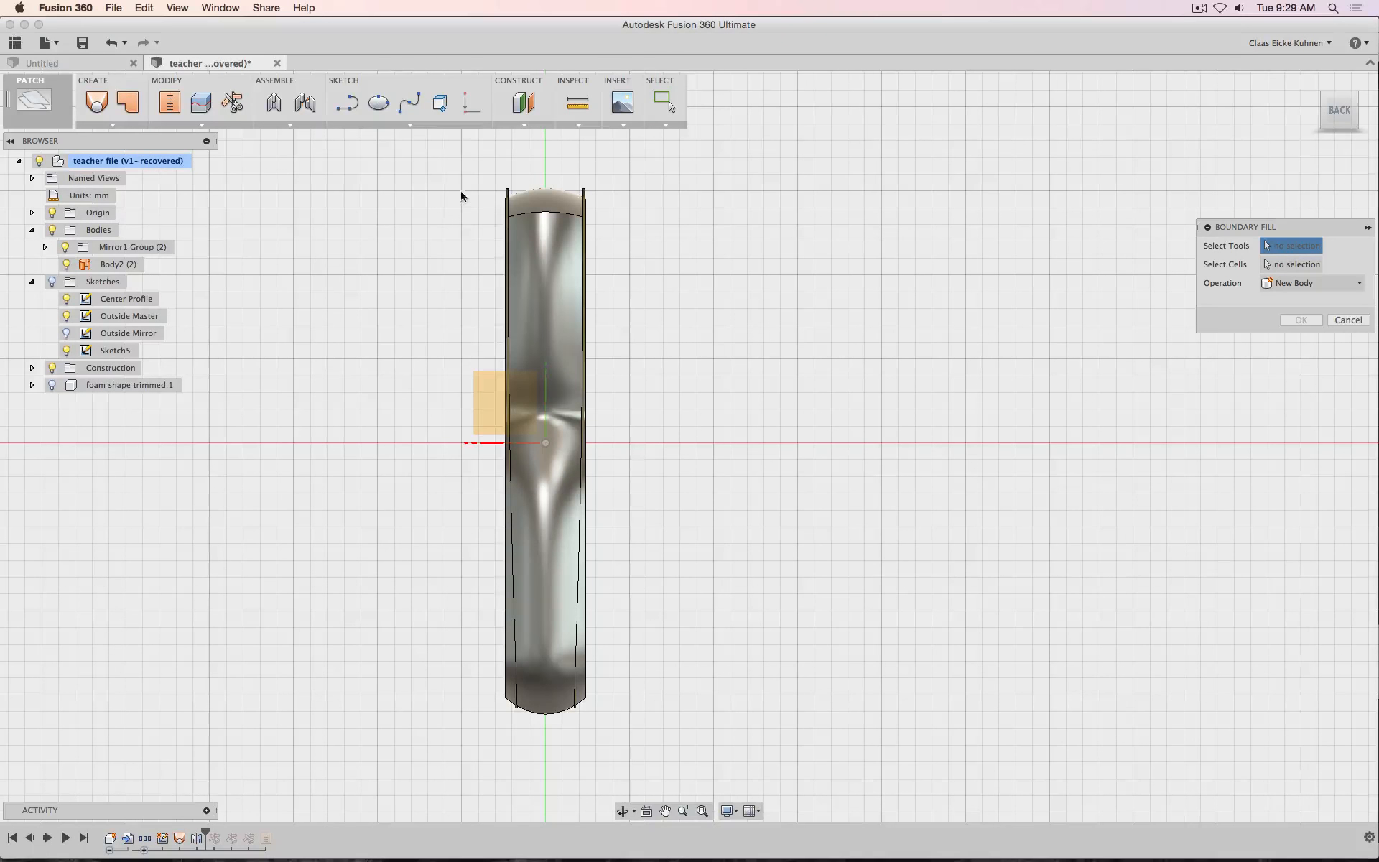
pyautogui.moveTo(437, 182); pyautogui.dragTo(293, 590)
pyautogui.click(543, 233)
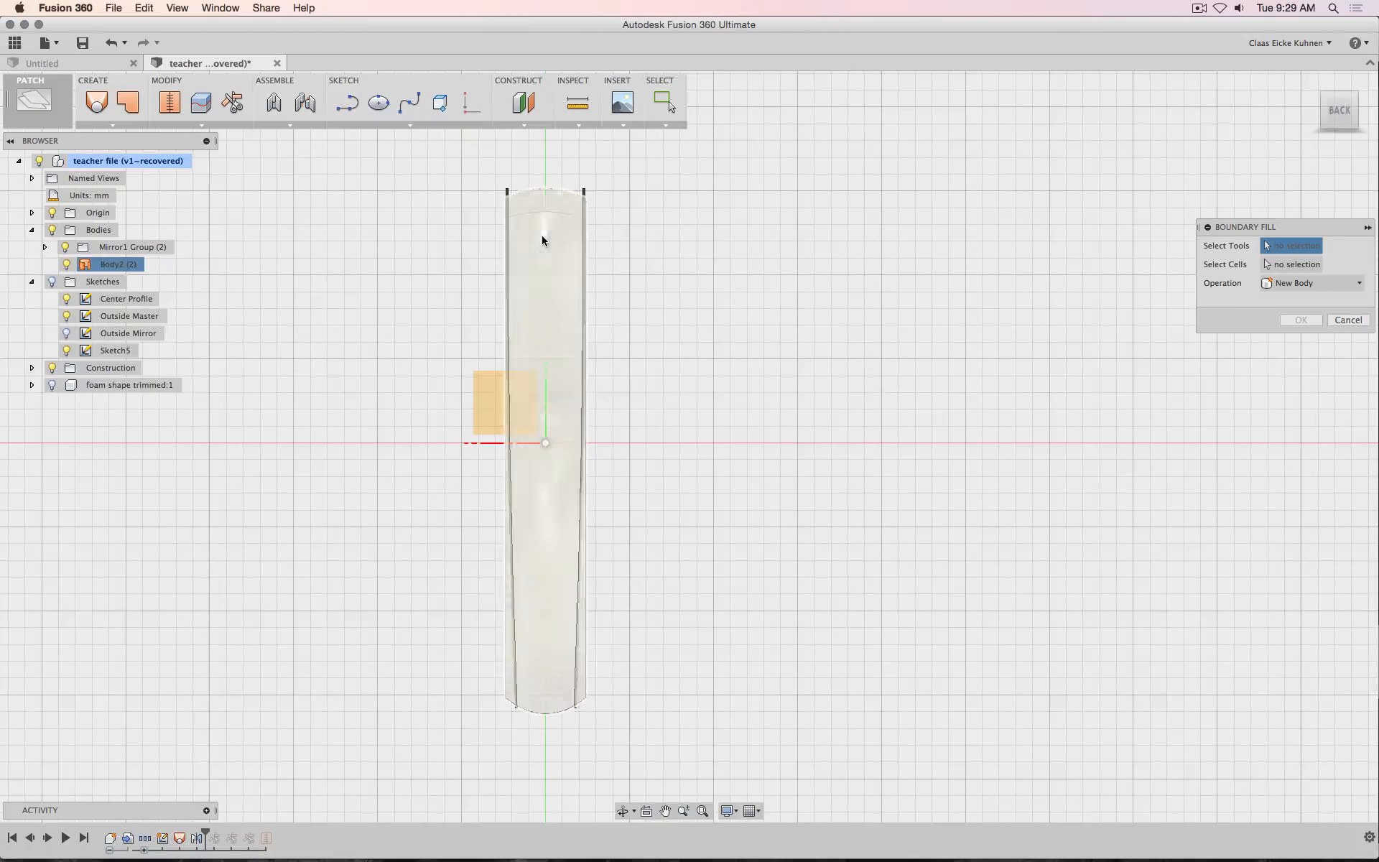
pyautogui.moveTo(1329, 110); pyautogui.dragTo(1298, 129)
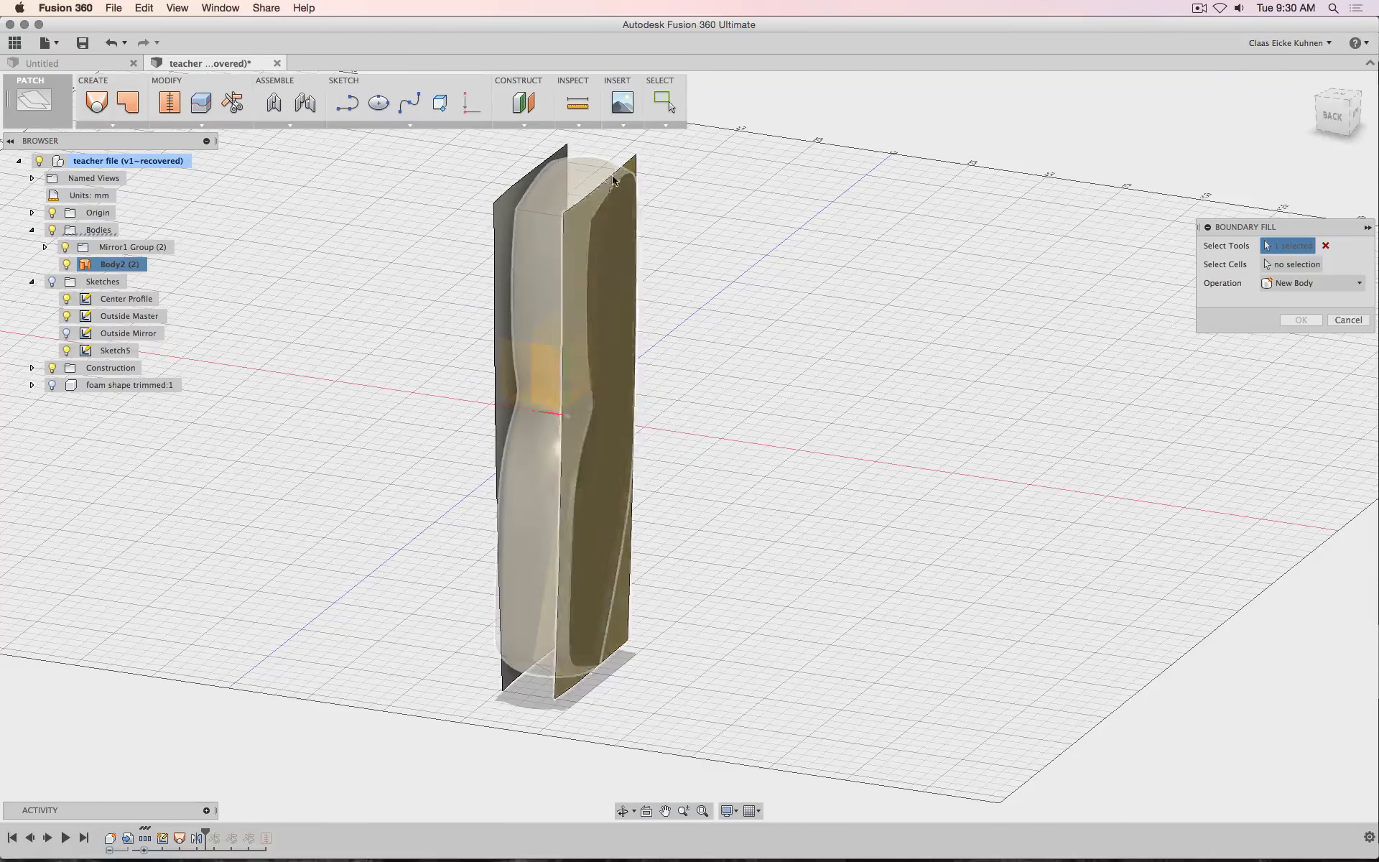
pyautogui.click(560, 226)
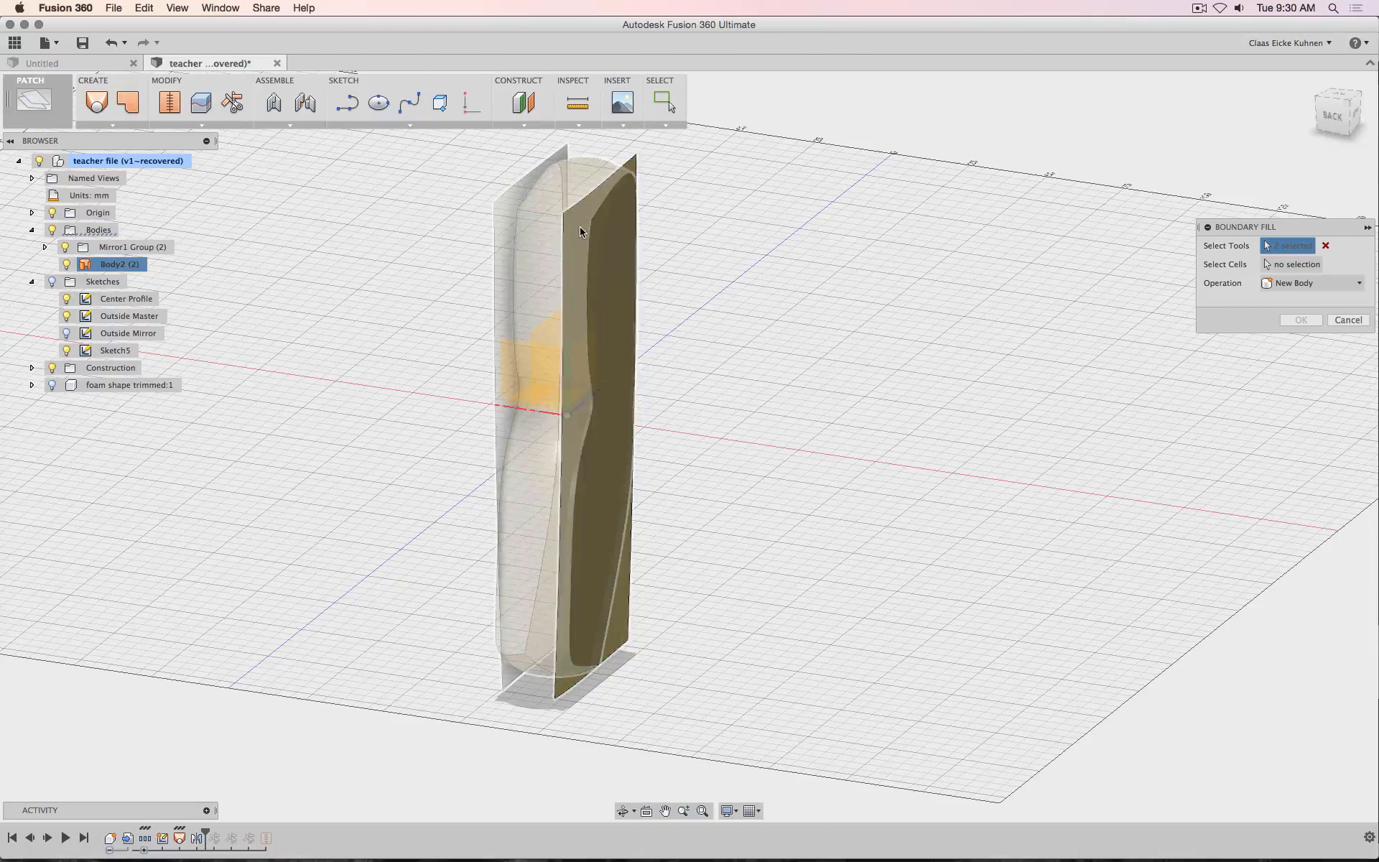
pyautogui.click(629, 379)
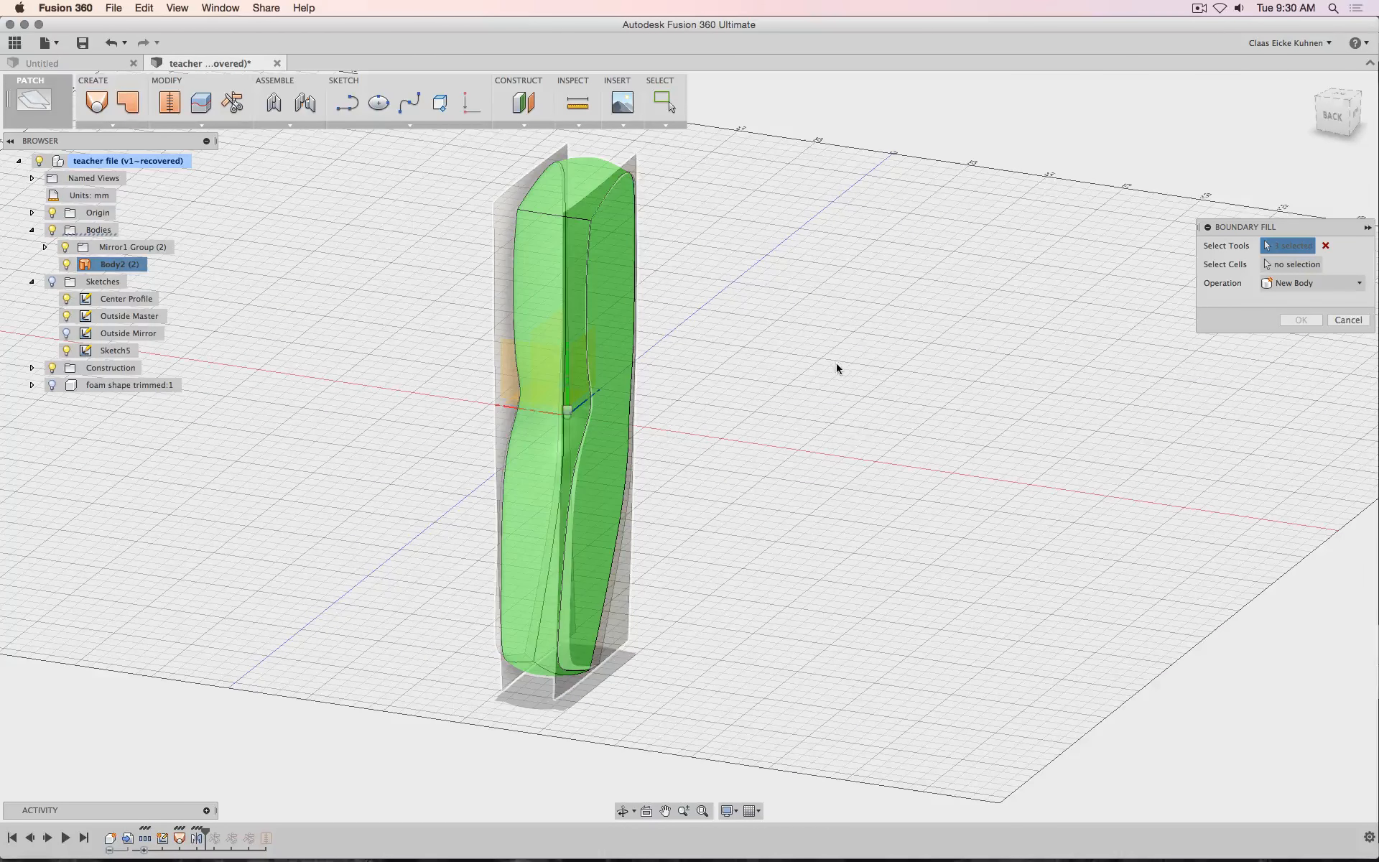
# Fill the enclosed cell as a new body, hide the surface bodies and check the solid in the back view
pyautogui.click(1296, 266)
pyautogui.click(567, 410)
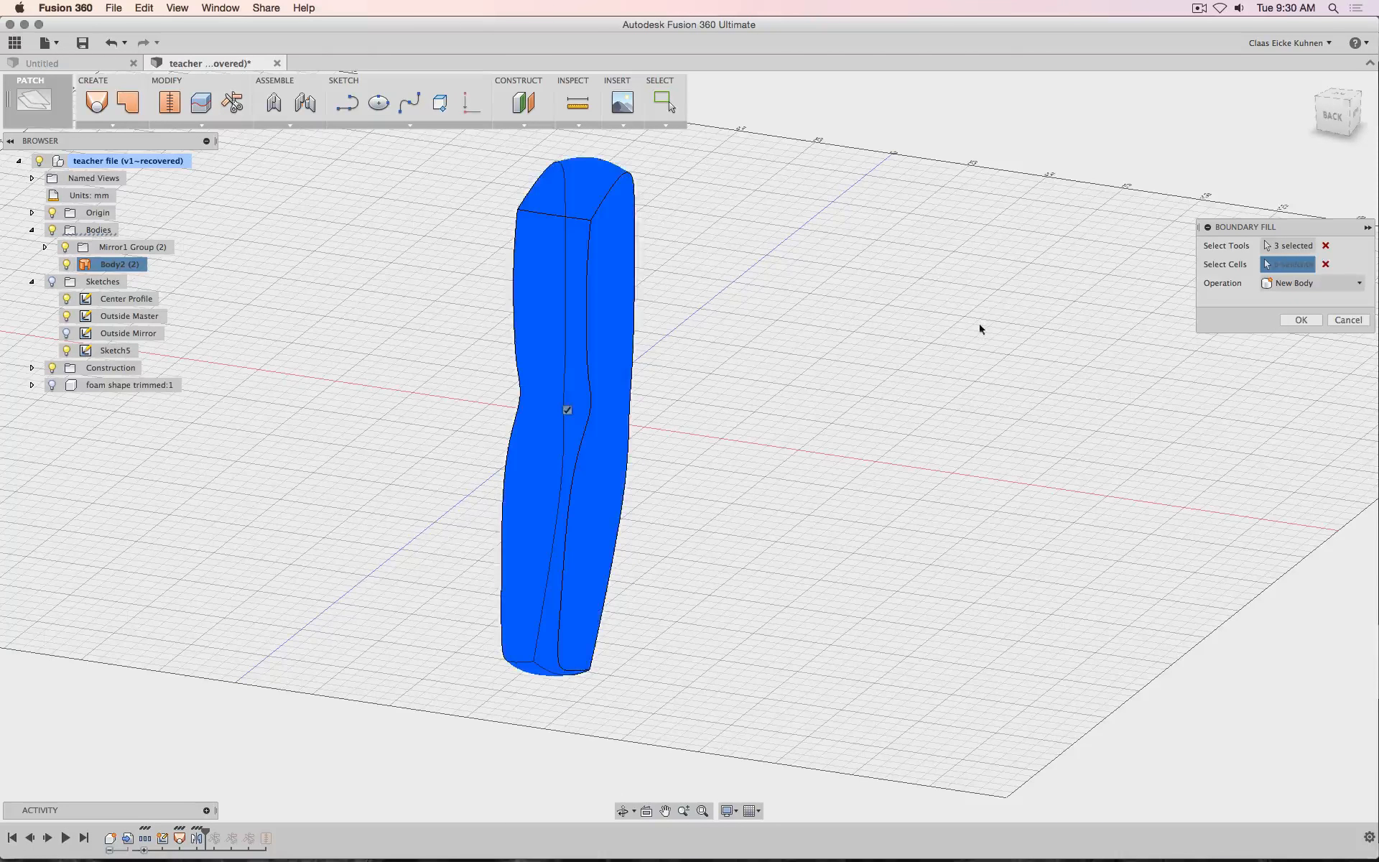
pyautogui.click(1301, 320)
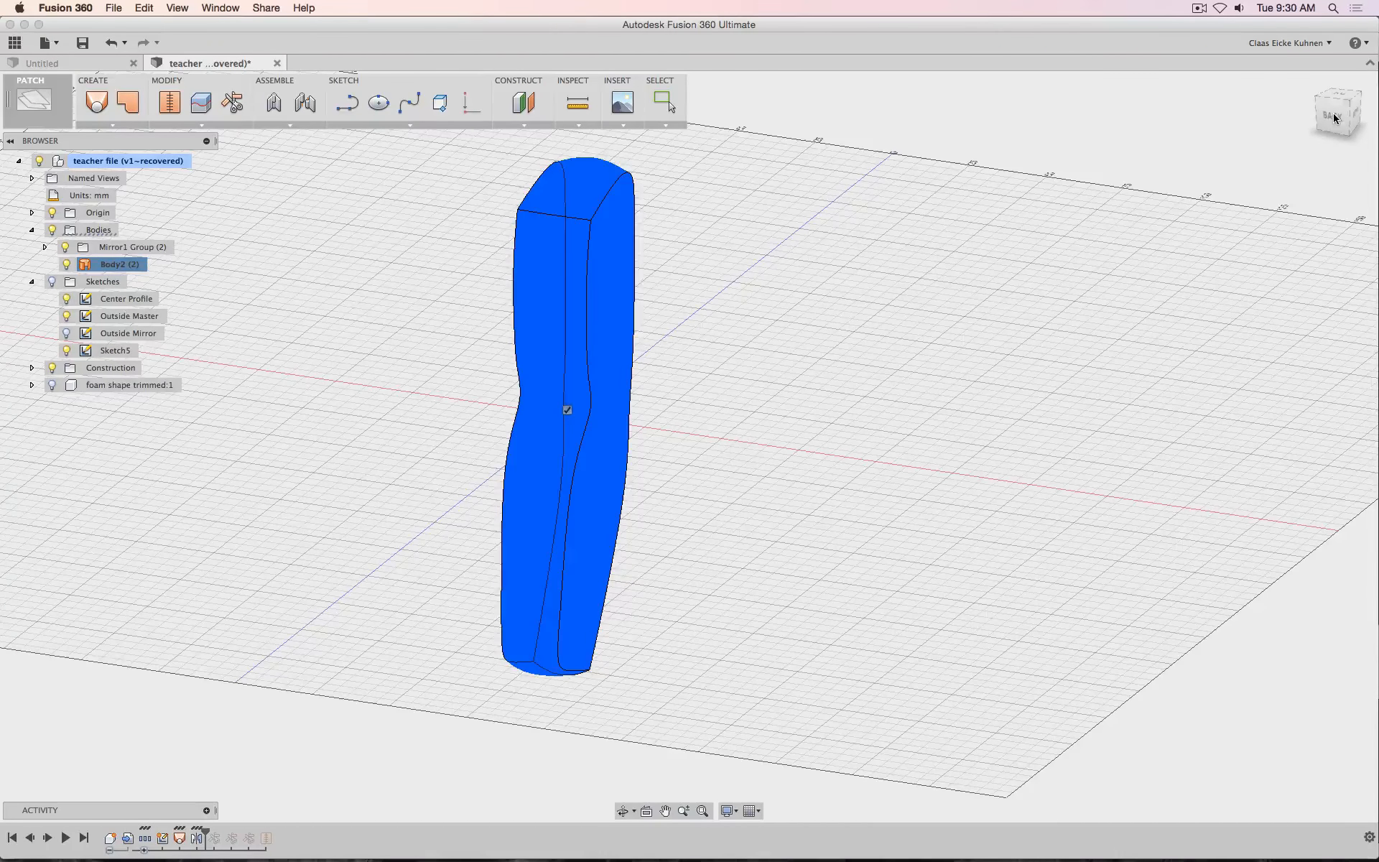
pyautogui.click(65, 247)
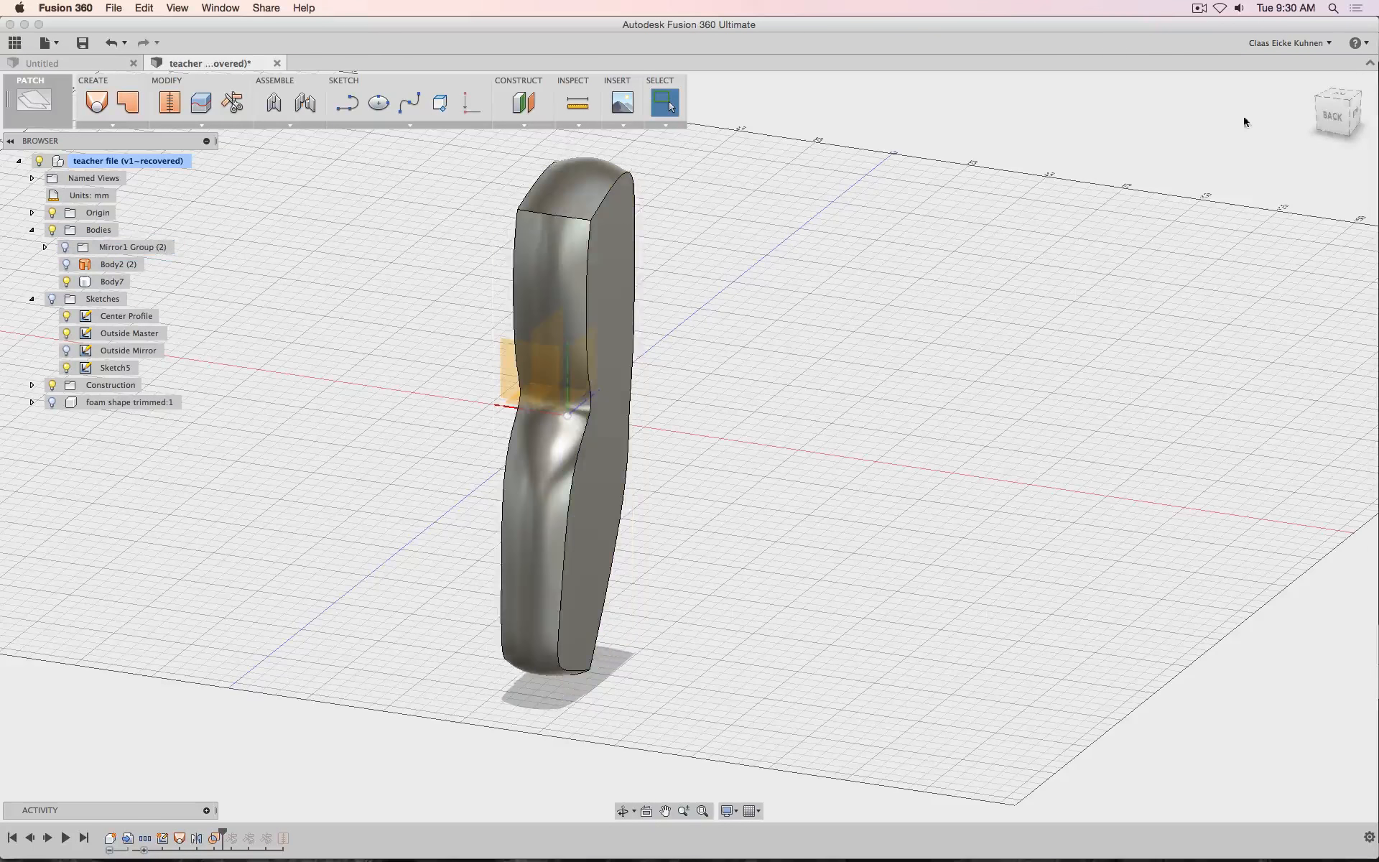
pyautogui.click(1335, 118)
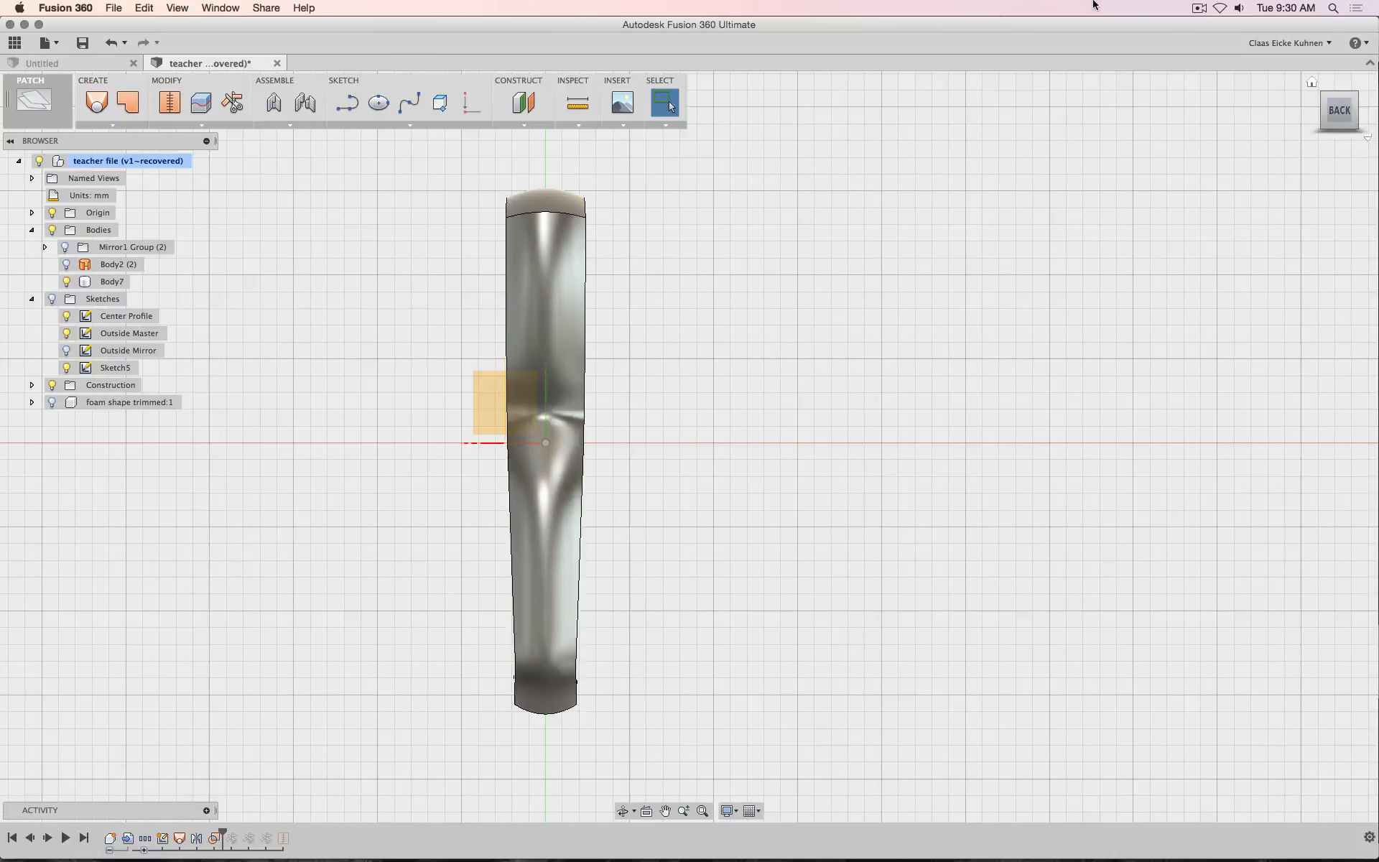
# Reopen the Boundary Fill feature for editing, clear its selected tools and show Body2 and the Mirror1 Group again
pyautogui.rightClick(214, 839)
pyautogui.click(246, 761)
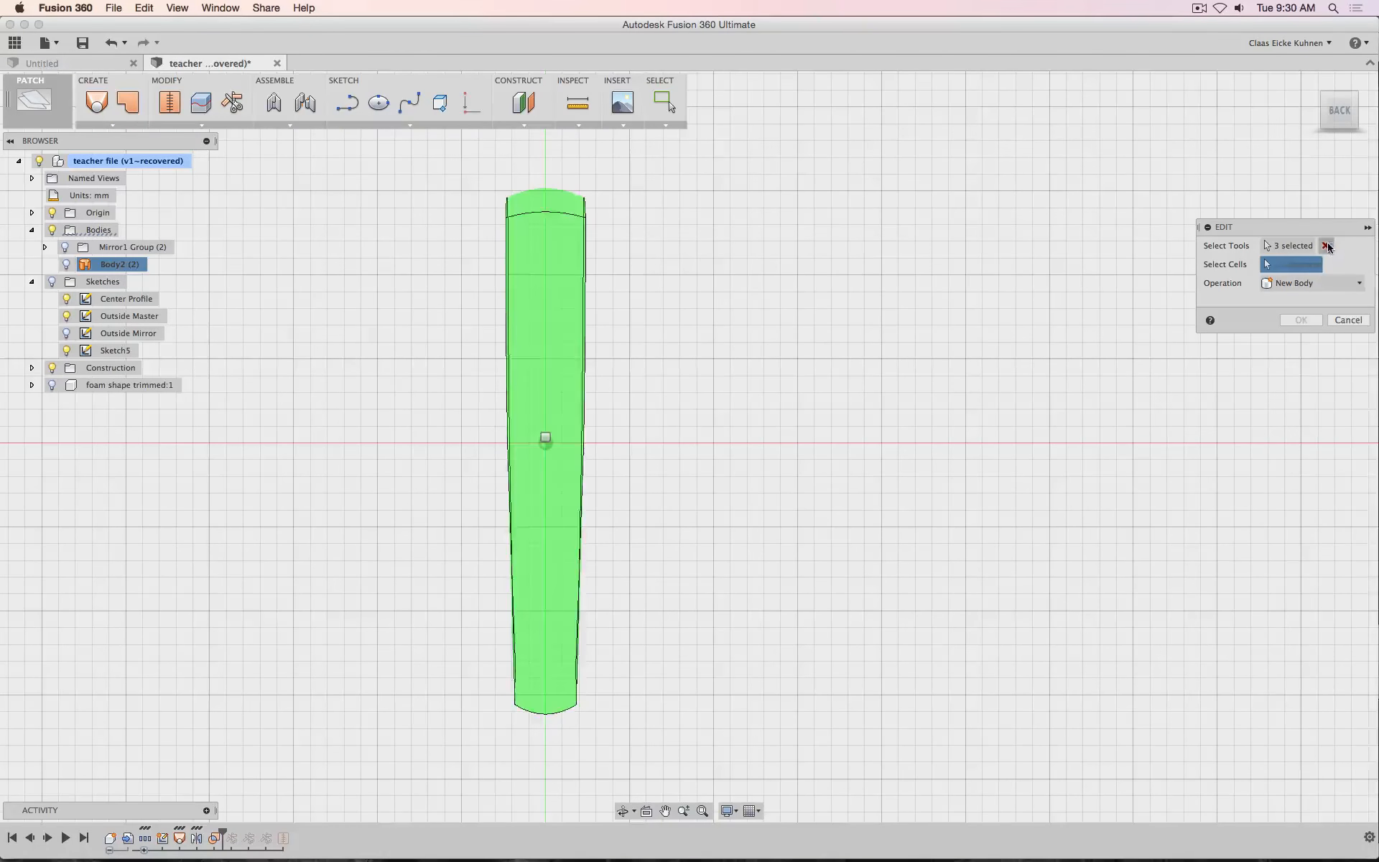
pyautogui.click(1326, 245)
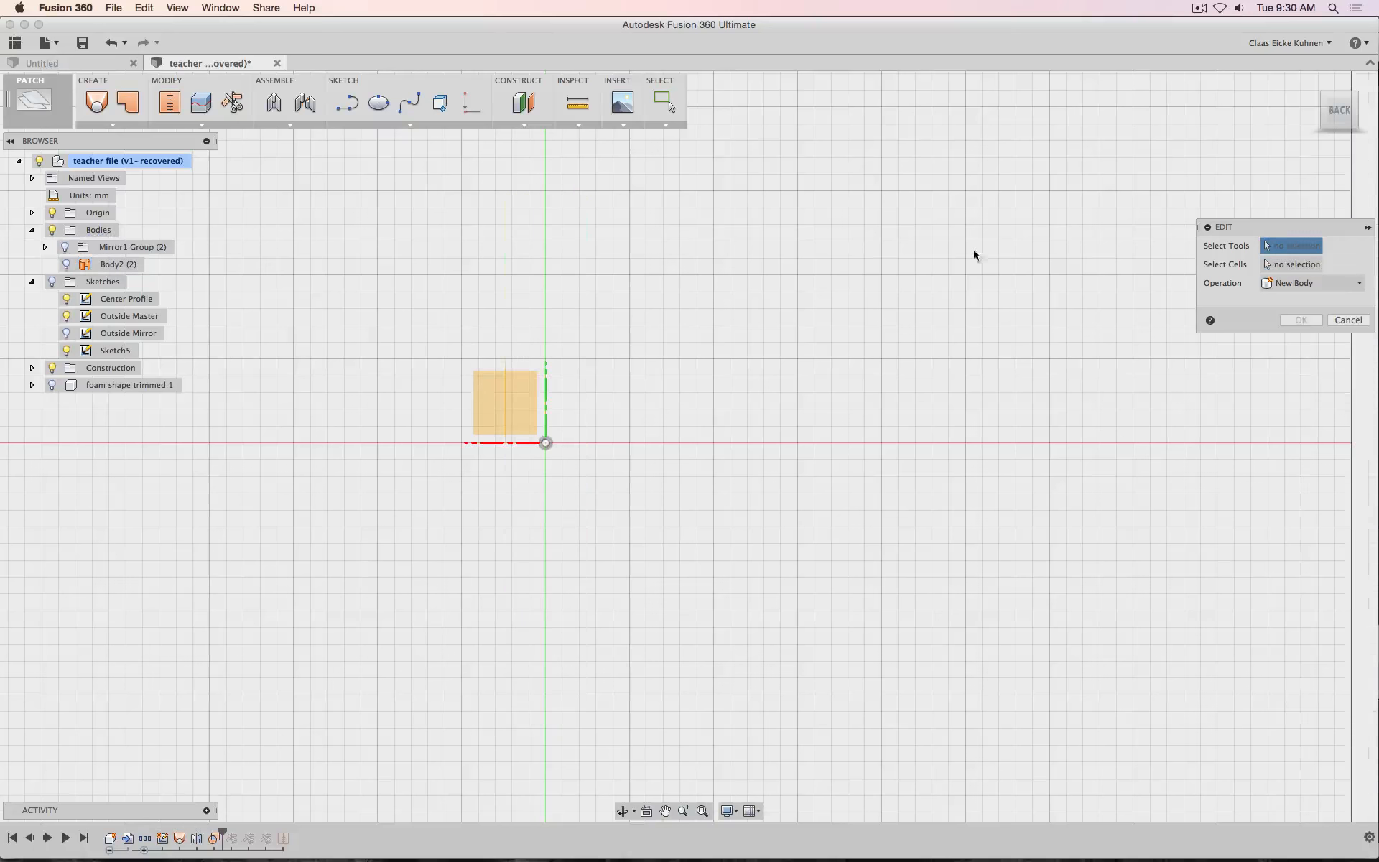
pyautogui.click(67, 264)
pyautogui.moveTo(379, 157); pyautogui.dragTo(733, 769)
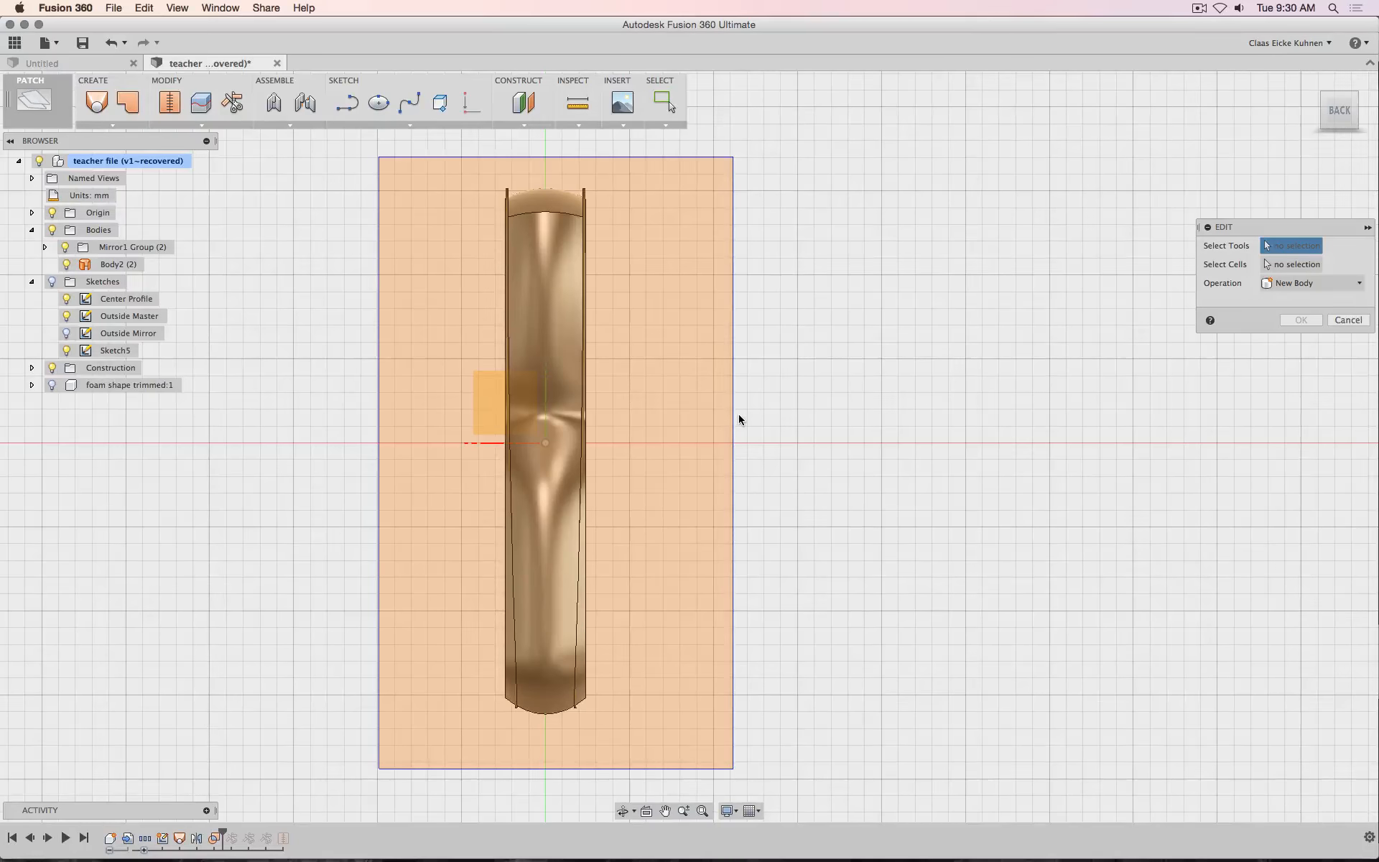
pyautogui.moveTo(739, 419); pyautogui.dragTo(739, 419)
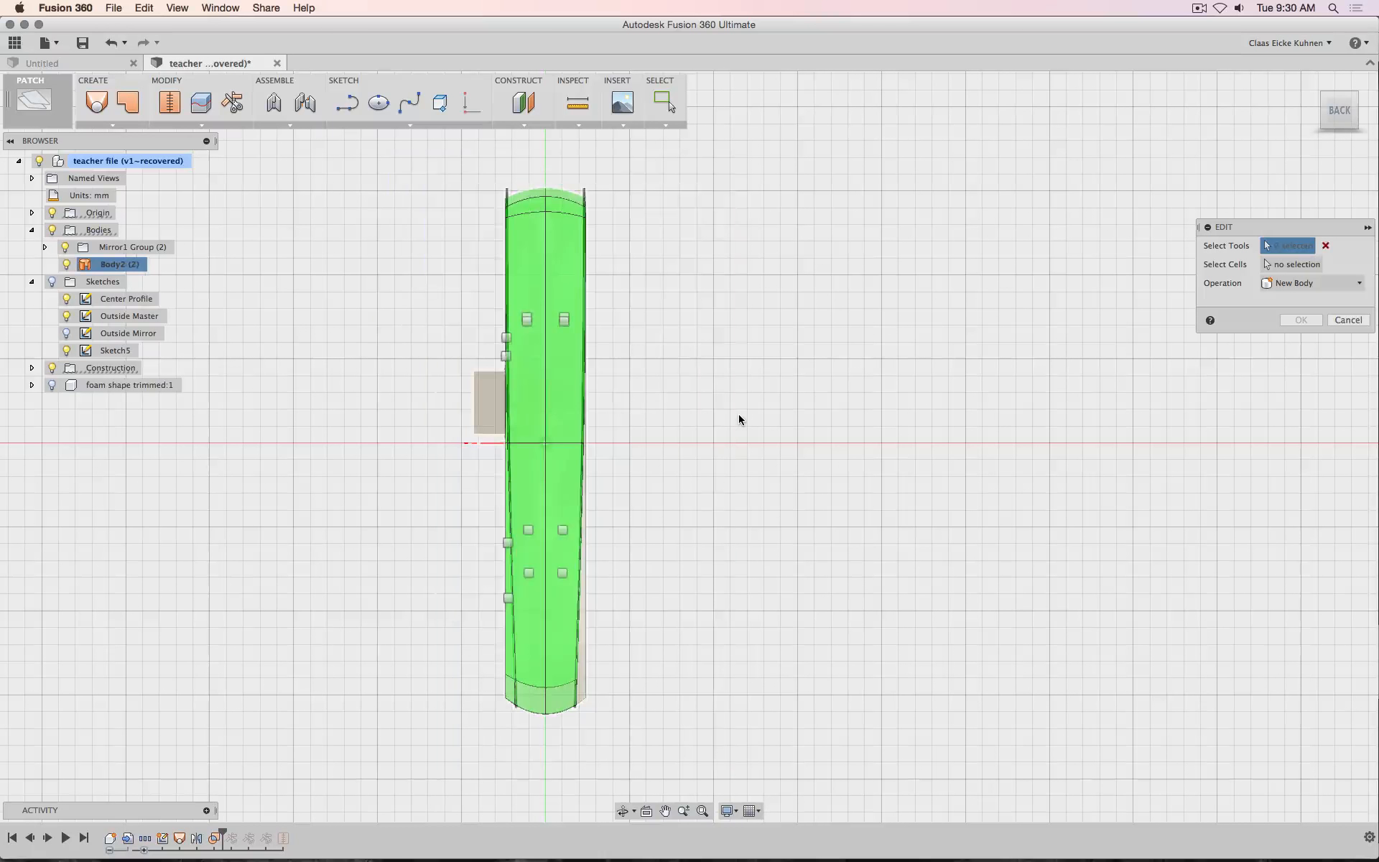
pyautogui.moveTo(1340, 102)
pyautogui.mouseDown()
pyautogui.moveTo(1272, 111)
pyautogui.moveTo(1339, 117)
pyautogui.mouseUp()
pyautogui.click(1335, 109)
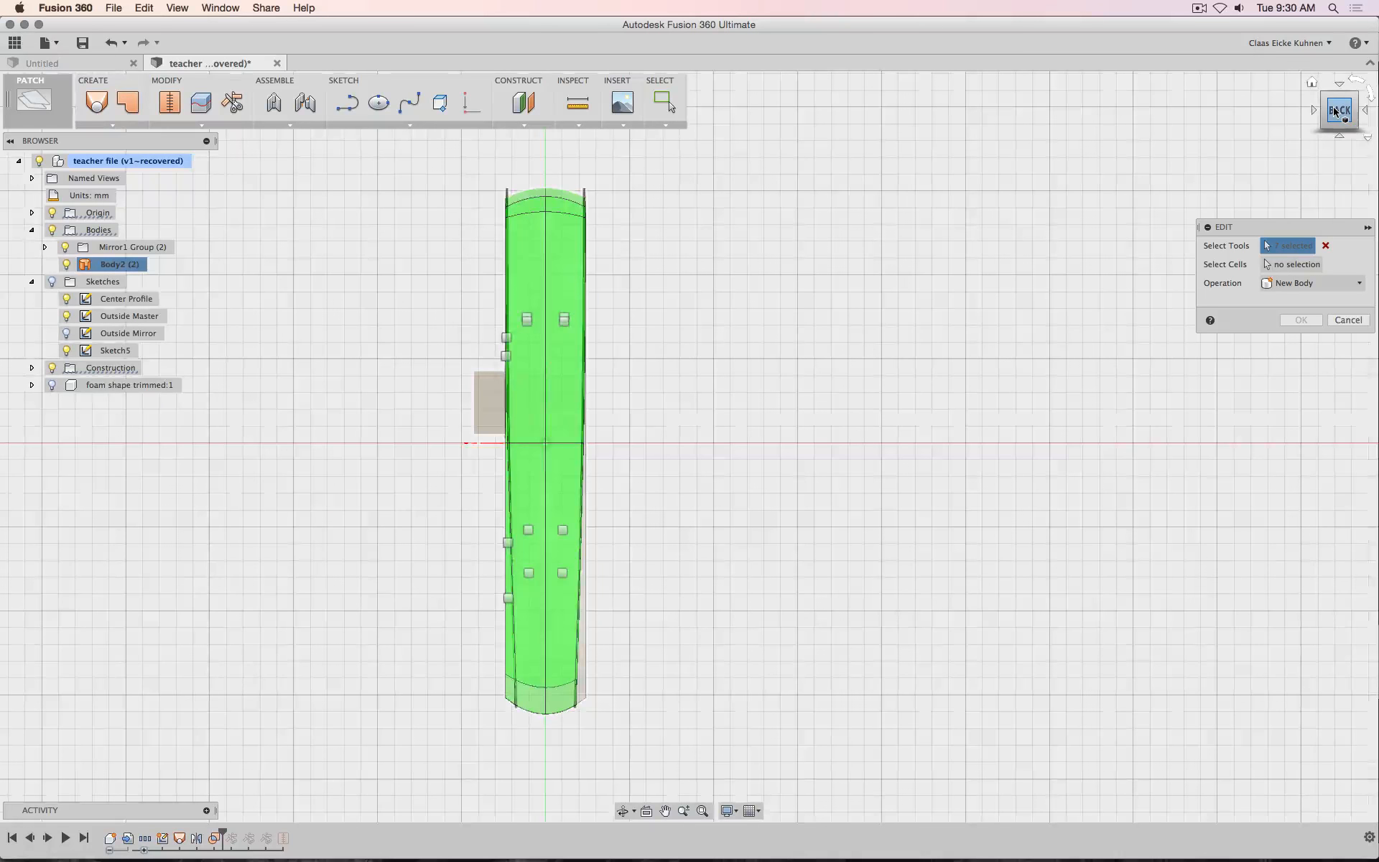
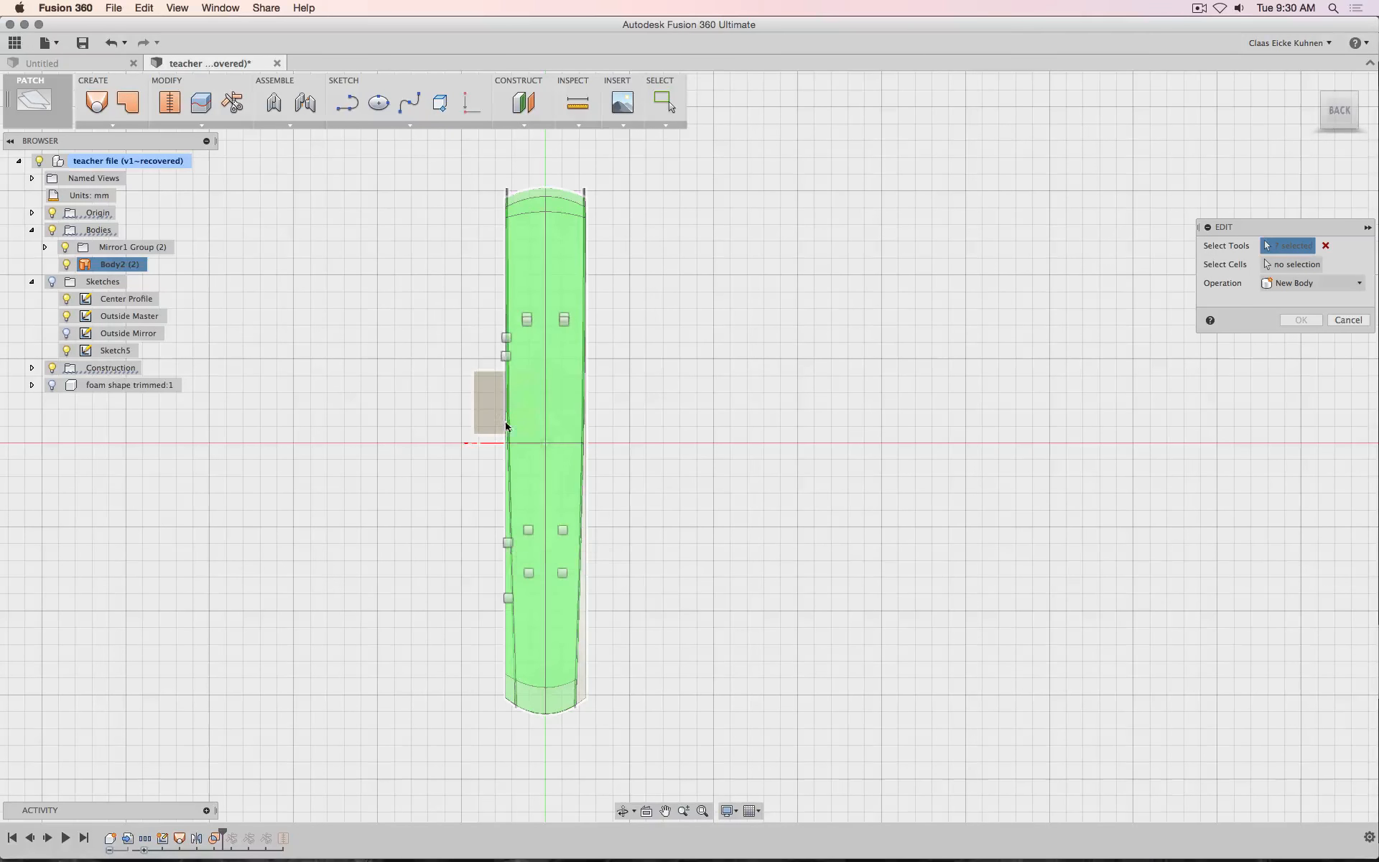
pyautogui.click(1326, 245)
# Pick the loft and both side surfaces as Boundary Fill tools, fill the enclosed cell as a new body, and hide the surface bodies
pyautogui.click(1326, 125)
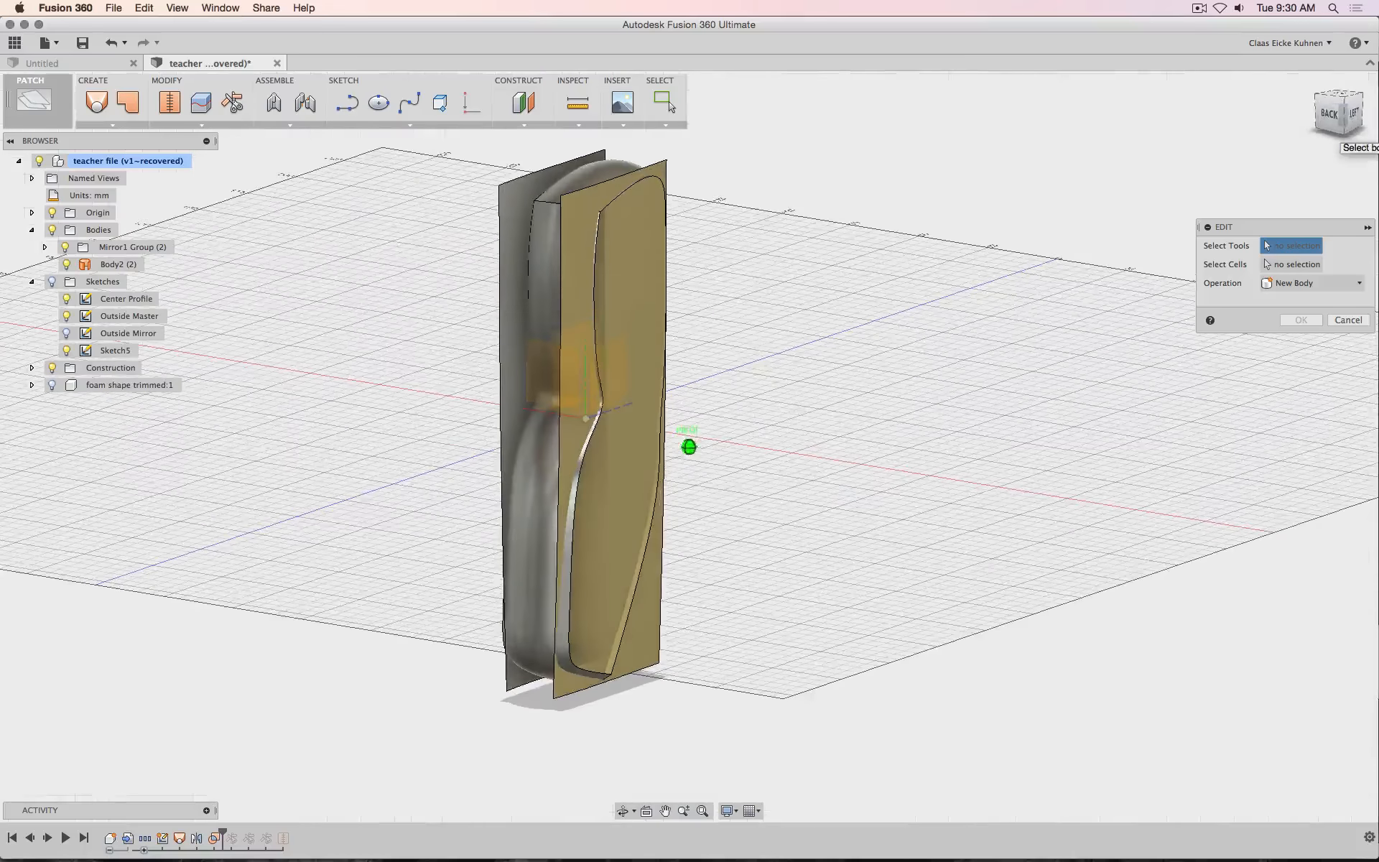
pyautogui.click(640, 275)
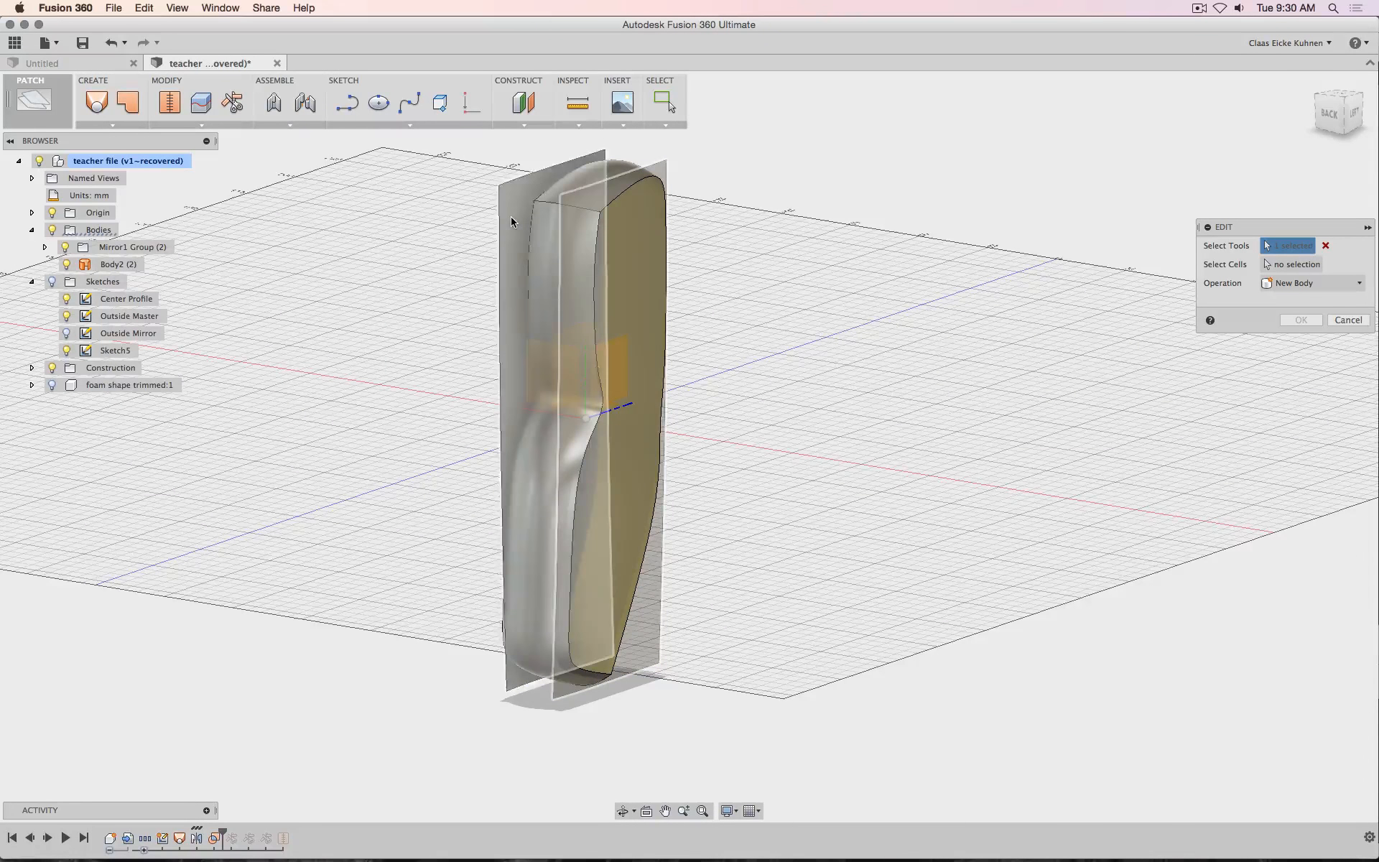
pyautogui.click(510, 217)
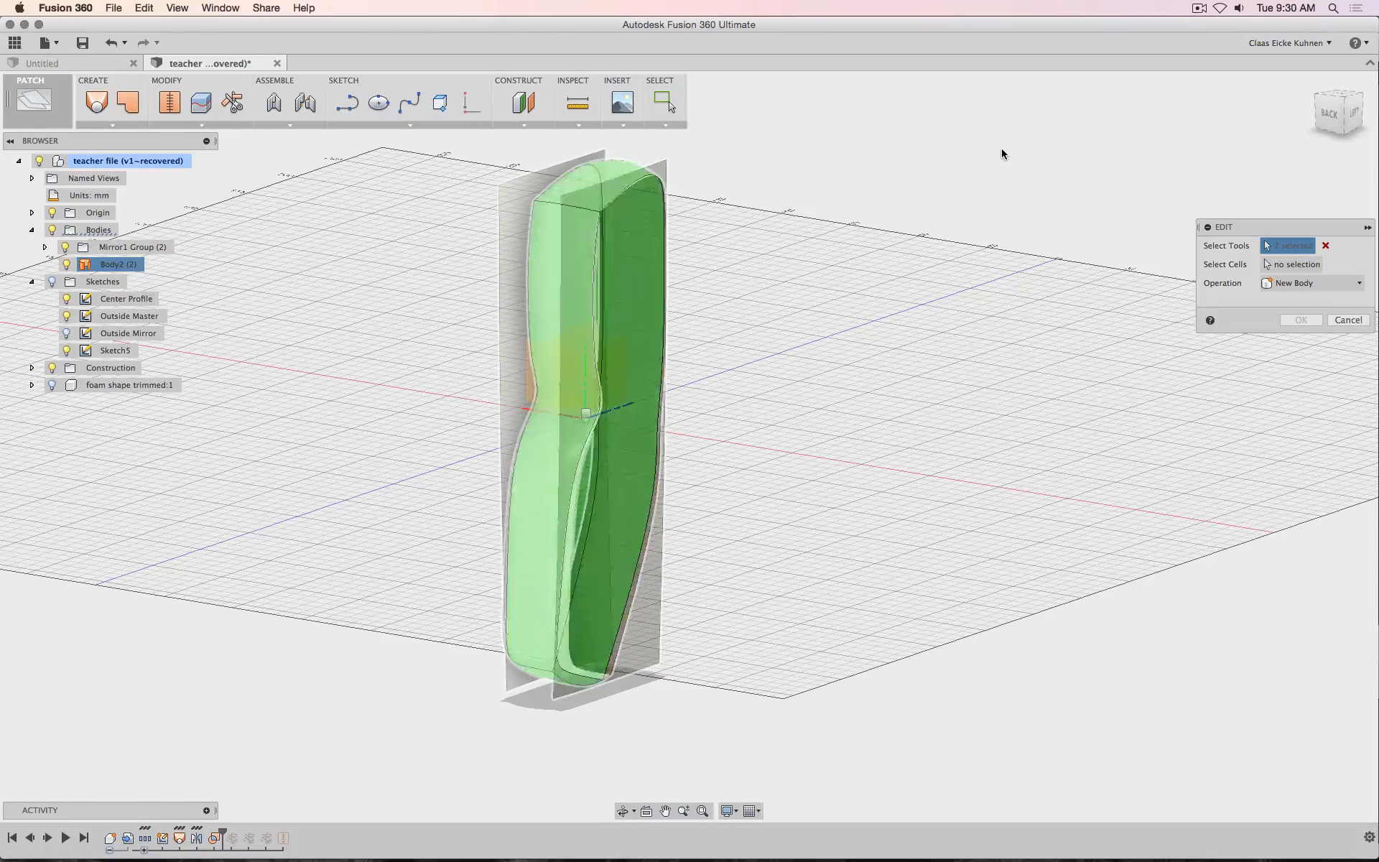
pyautogui.click(1294, 270)
pyautogui.click(586, 413)
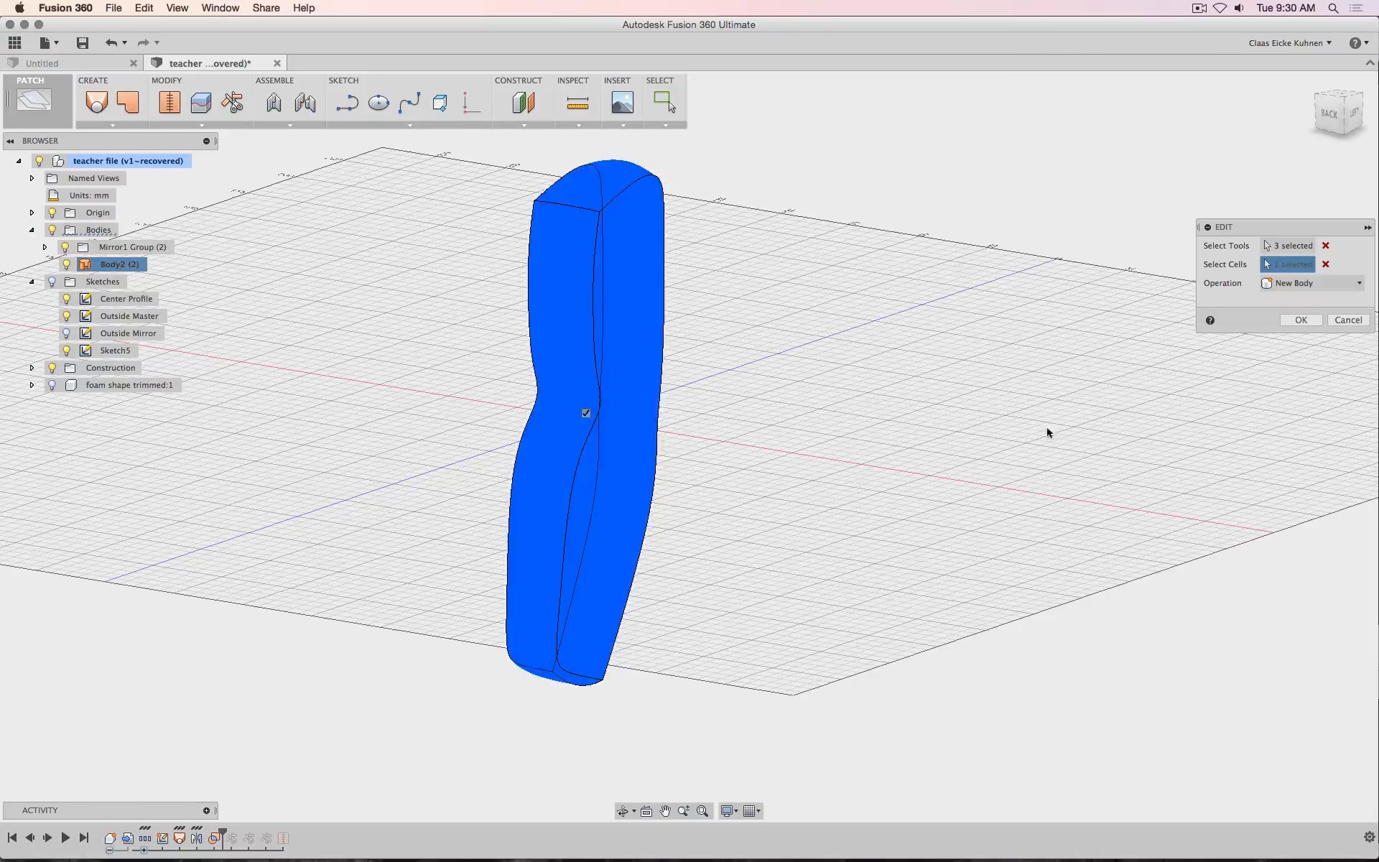
pyautogui.click(1298, 320)
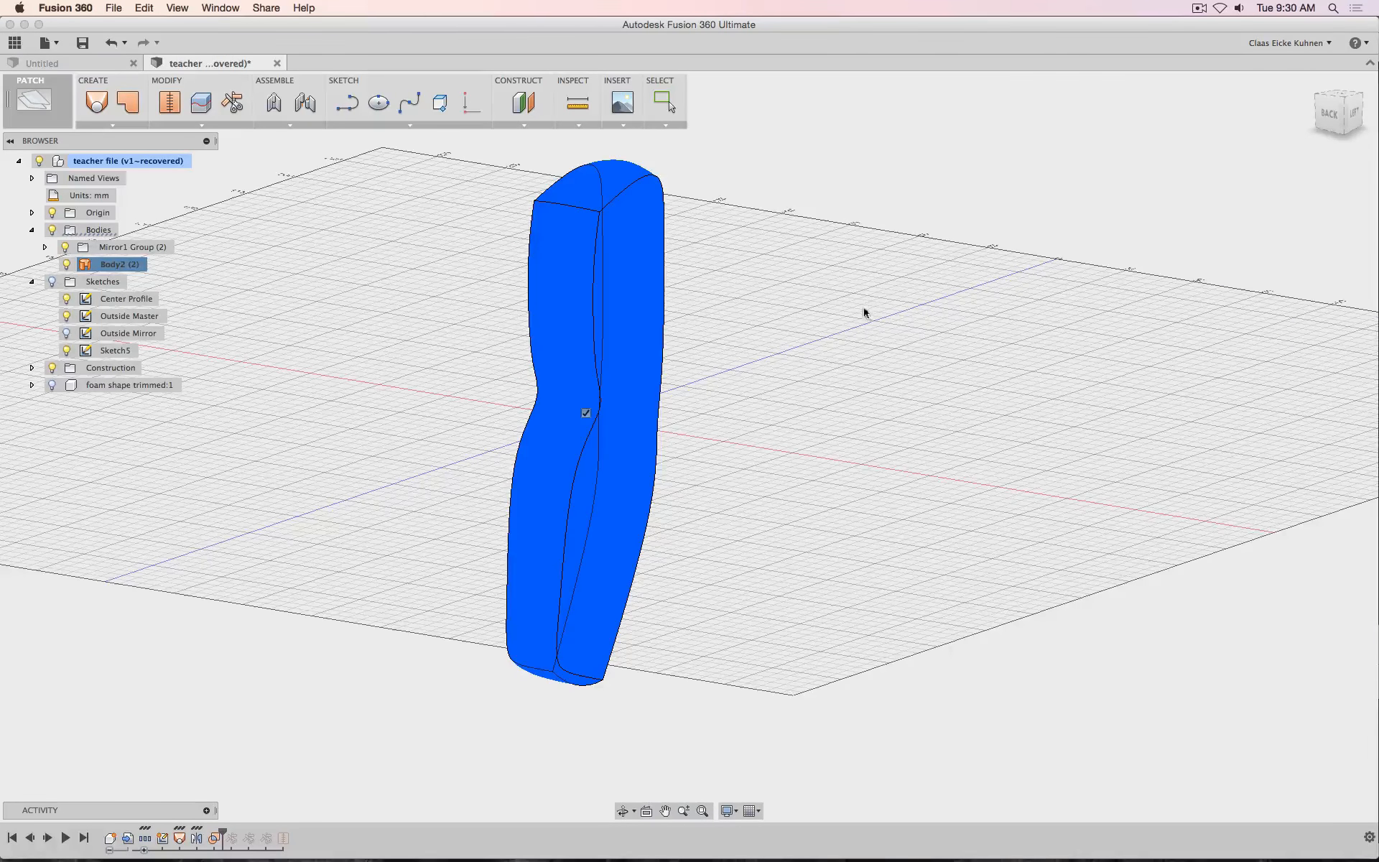
pyautogui.click(65, 246)
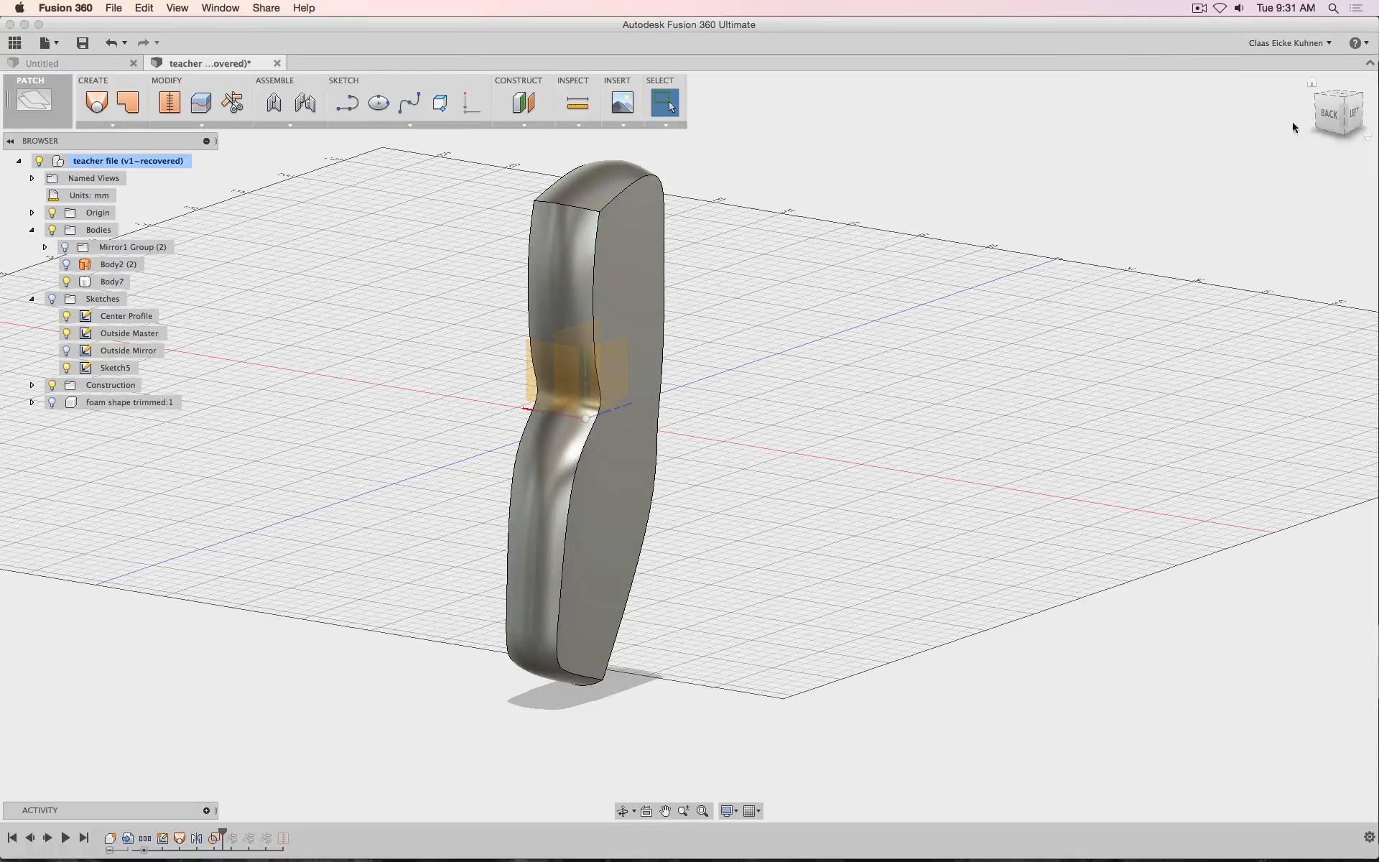
pyautogui.click(1330, 113)
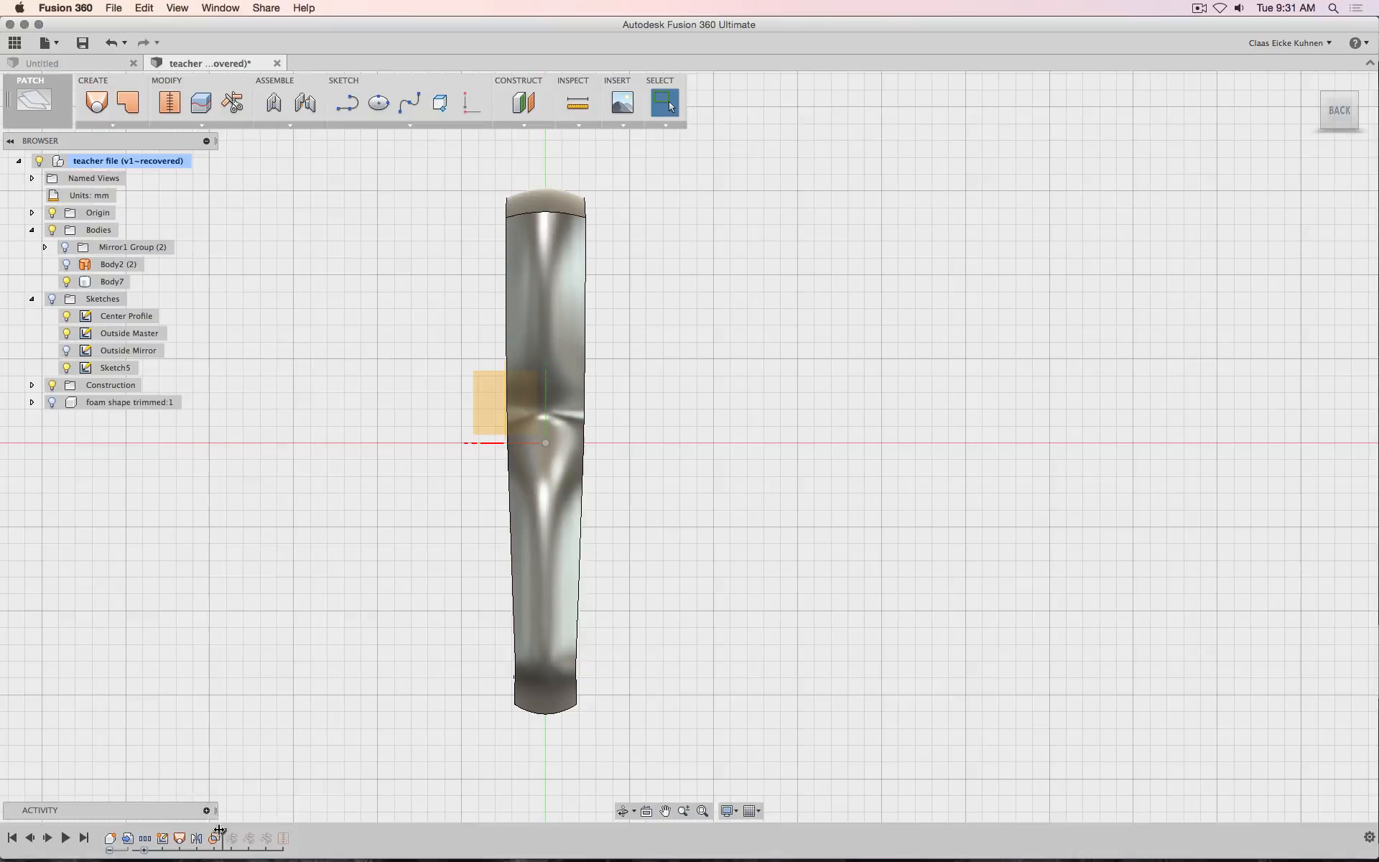
# Roll the design history forward to its end and delete all the trim and stitch features after the Boundary Fill
pyautogui.moveTo(219, 832); pyautogui.dragTo(292, 837)
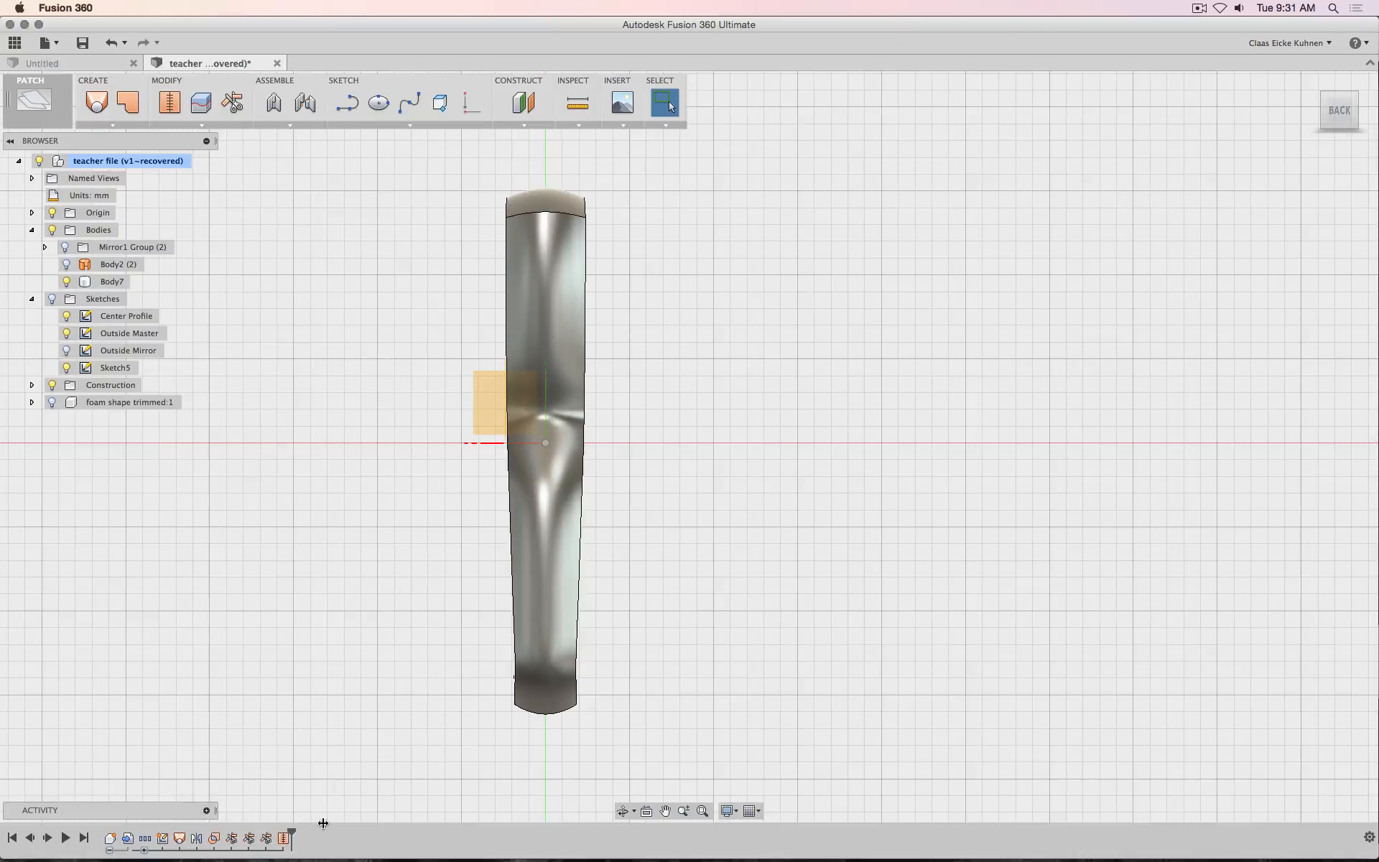
pyautogui.click(231, 838)
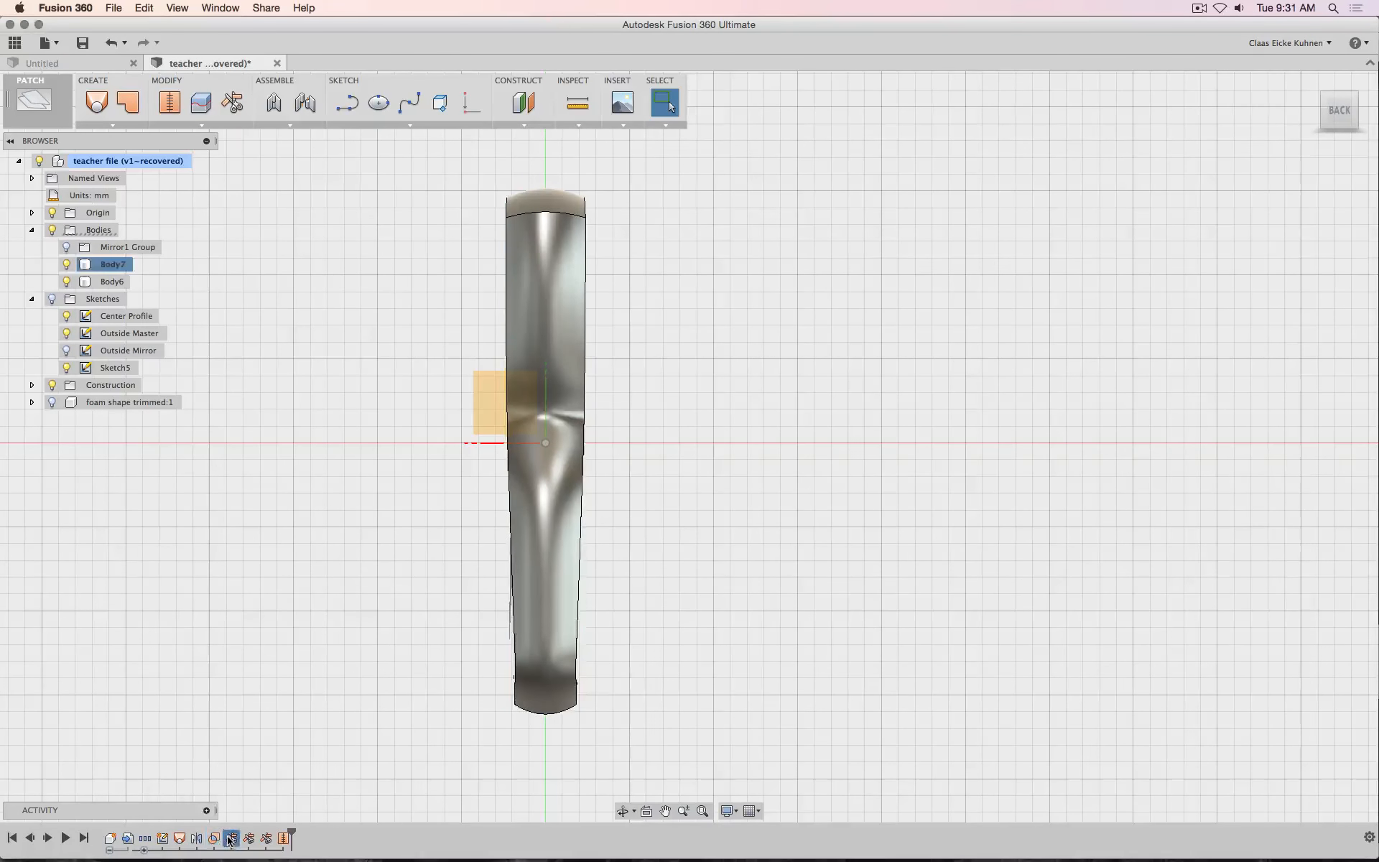
pyautogui.keyDown('shift'); pyautogui.click(283, 840); pyautogui.keyUp('shift')
pyautogui.press('Delete')
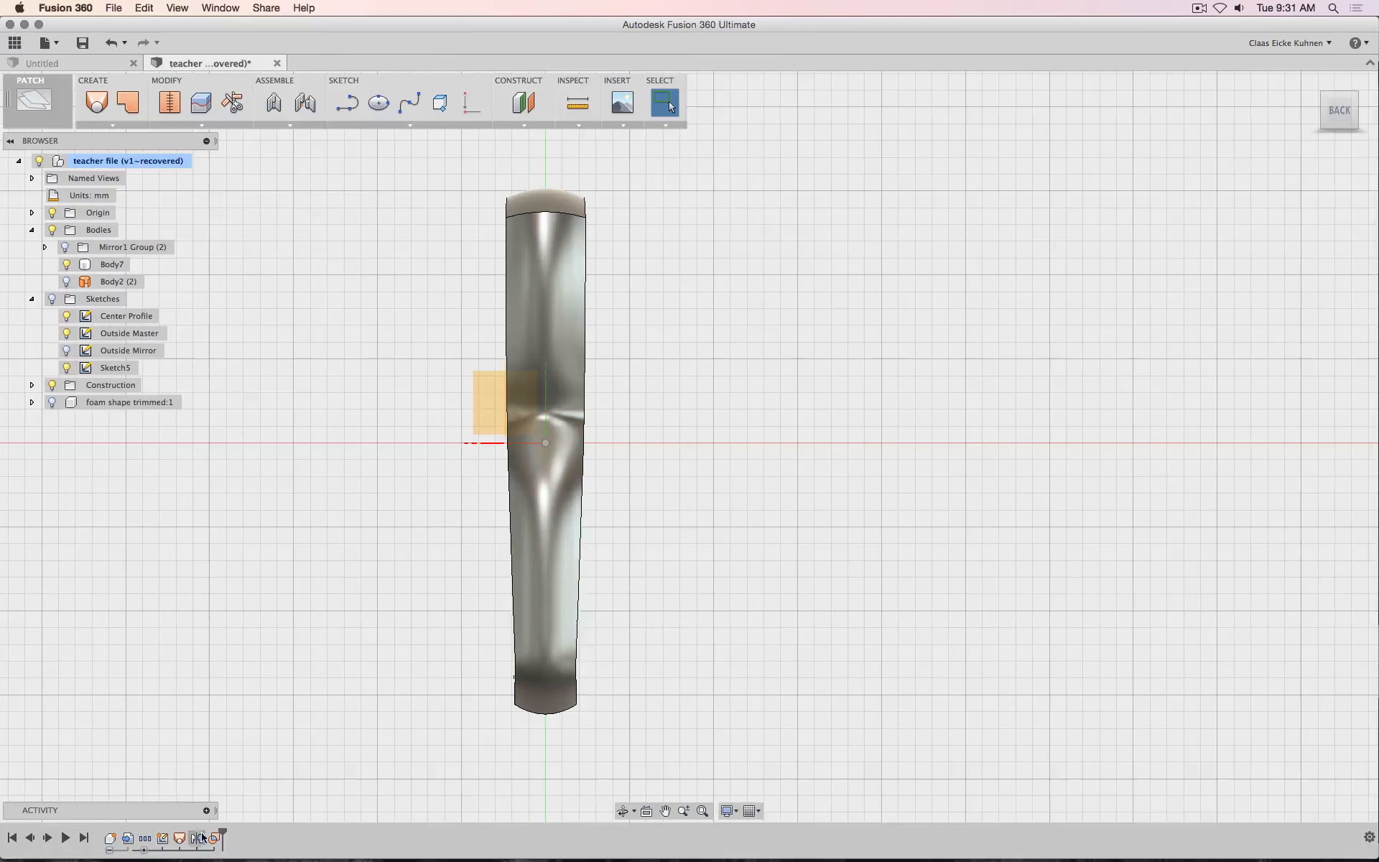
# Group the history features from Sketch5 through the Boundary Fill
pyautogui.click(164, 839)
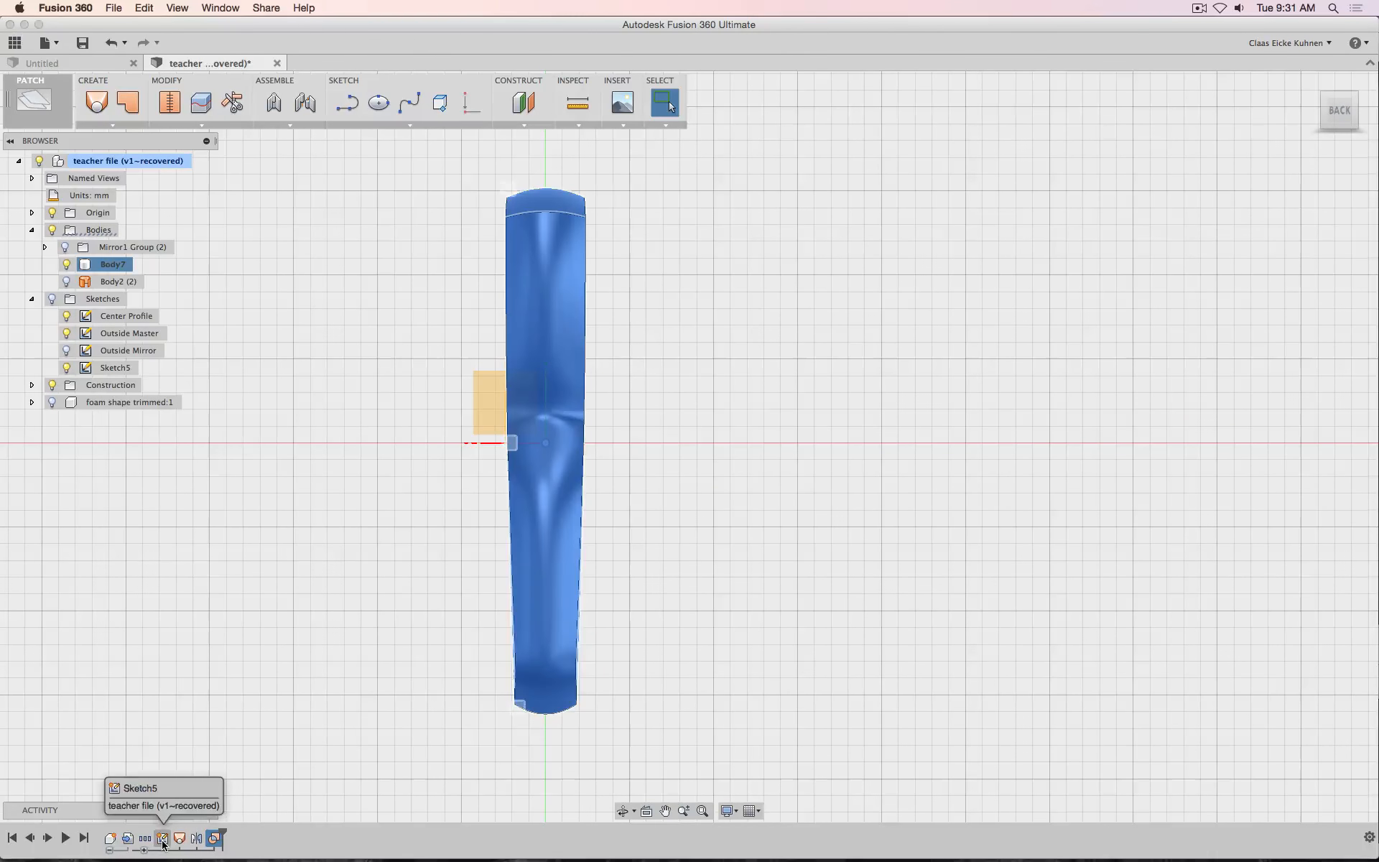
pyautogui.keyDown('shift'); pyautogui.click(163, 839); pyautogui.keyUp('shift')
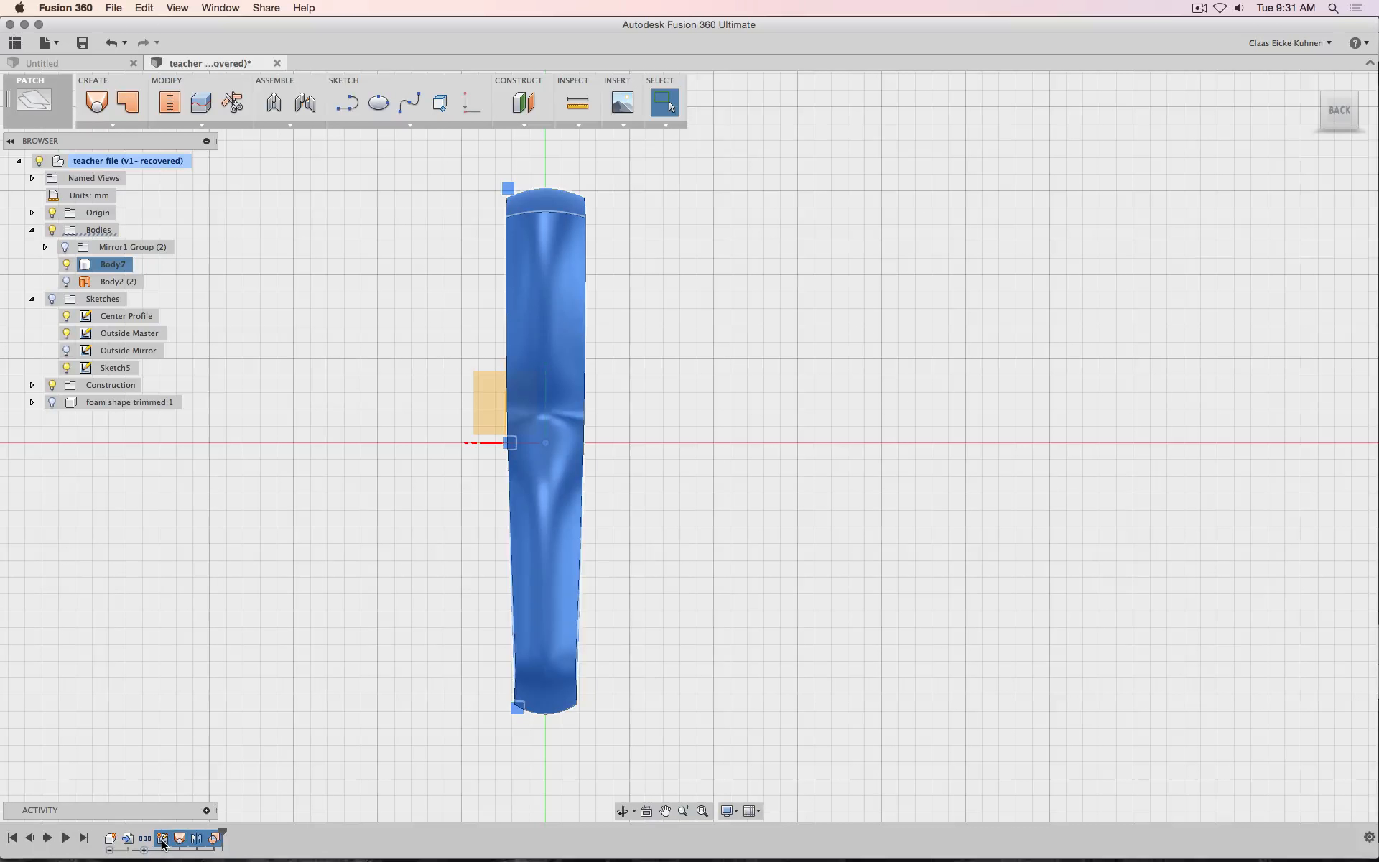
pyautogui.rightClick(163, 842)
pyautogui.click(180, 777)
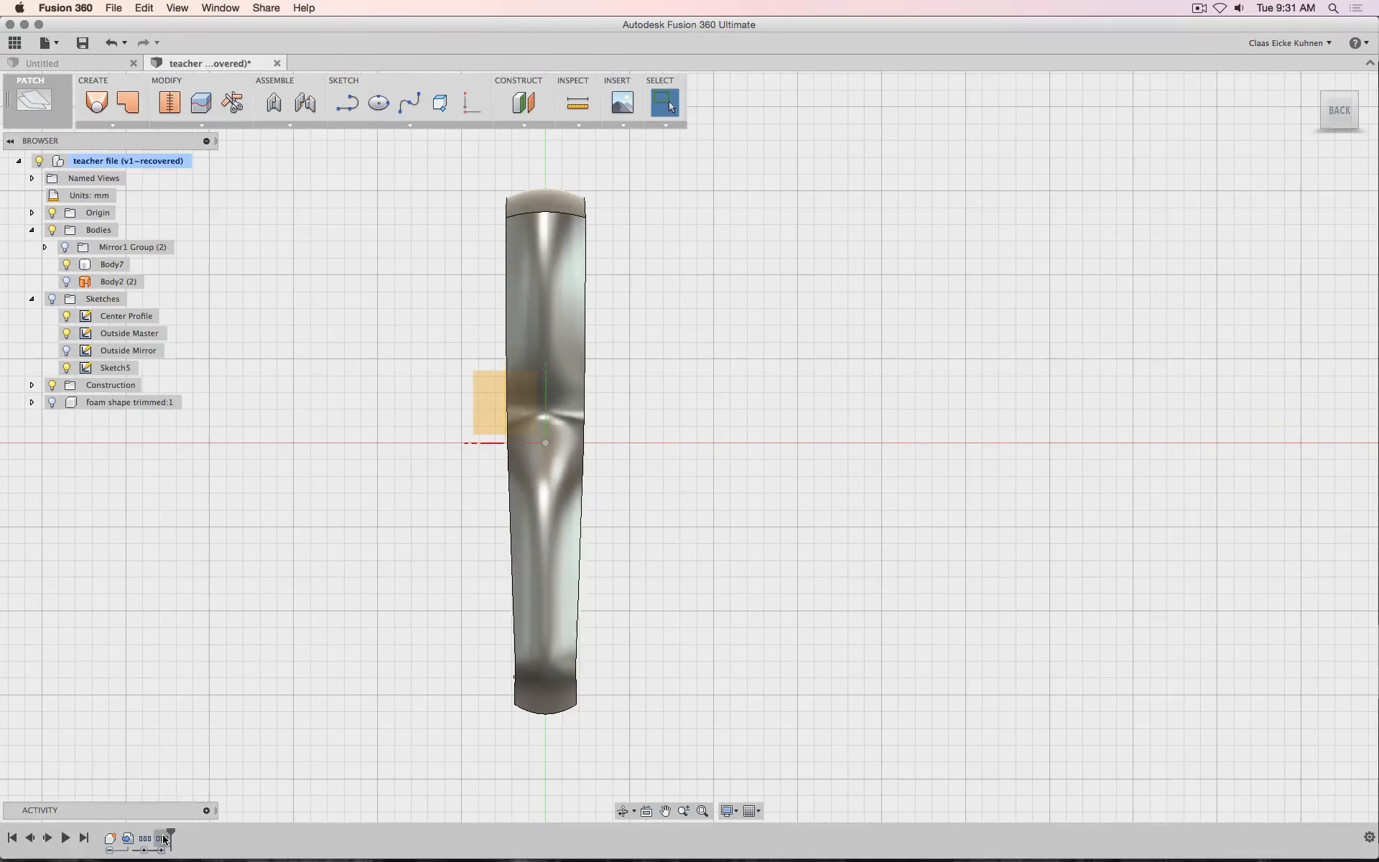
pyautogui.click(163, 839)
pyautogui.rightClick(164, 839)
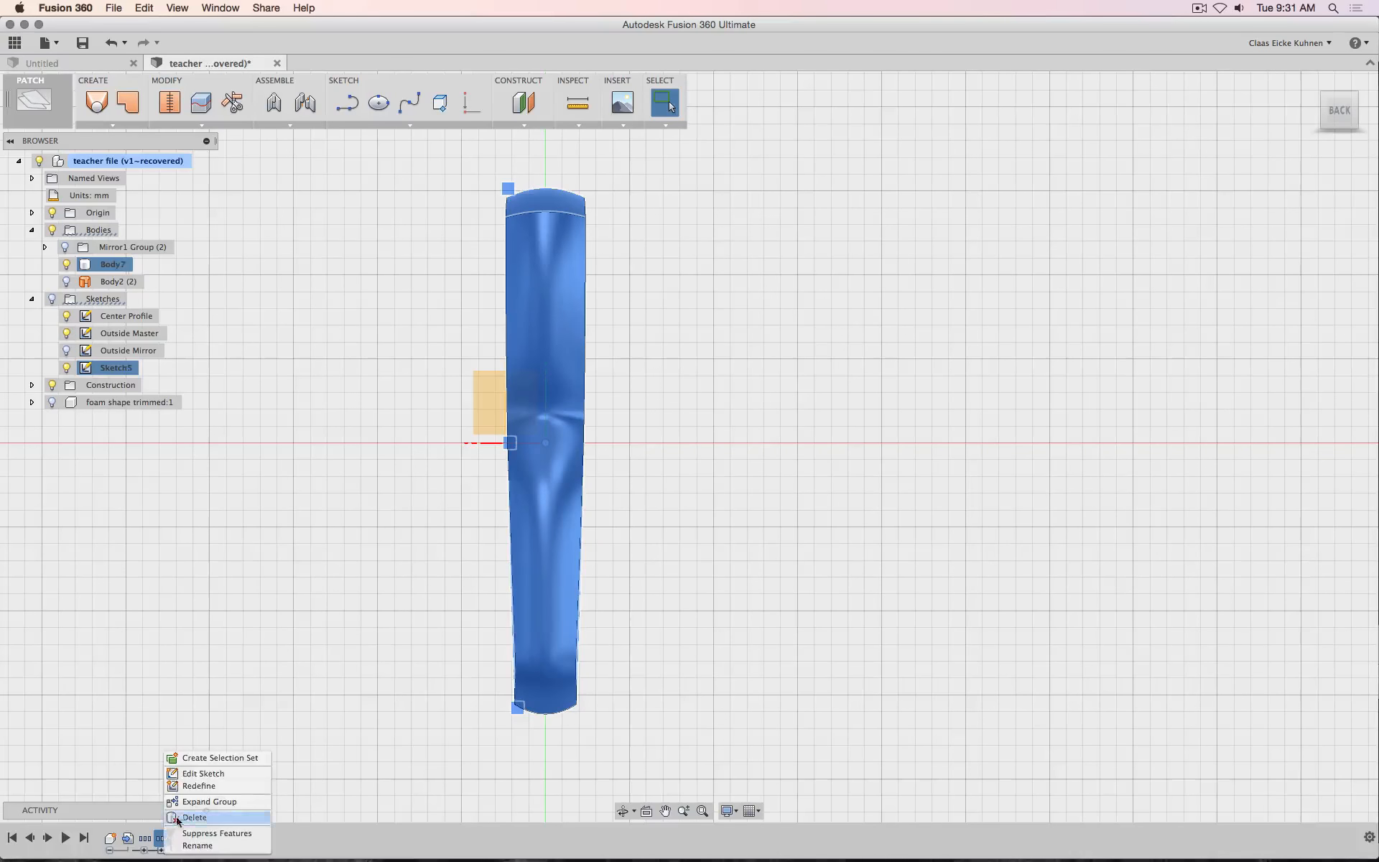
pyautogui.click(208, 773)
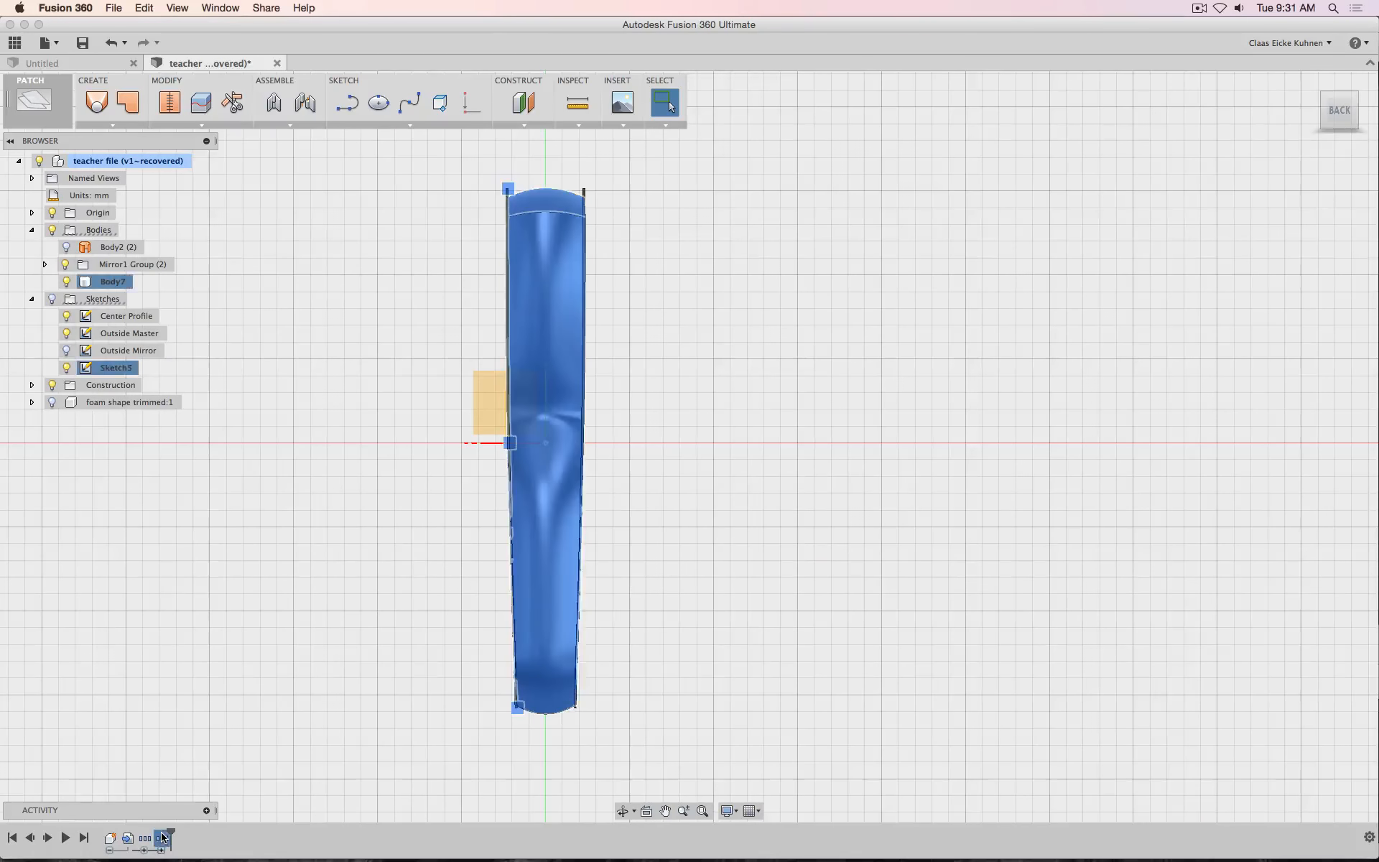
# Rename the new history group as "Body SOlid" and clear the selection
pyautogui.rightClick(164, 839)
pyautogui.click(196, 846)
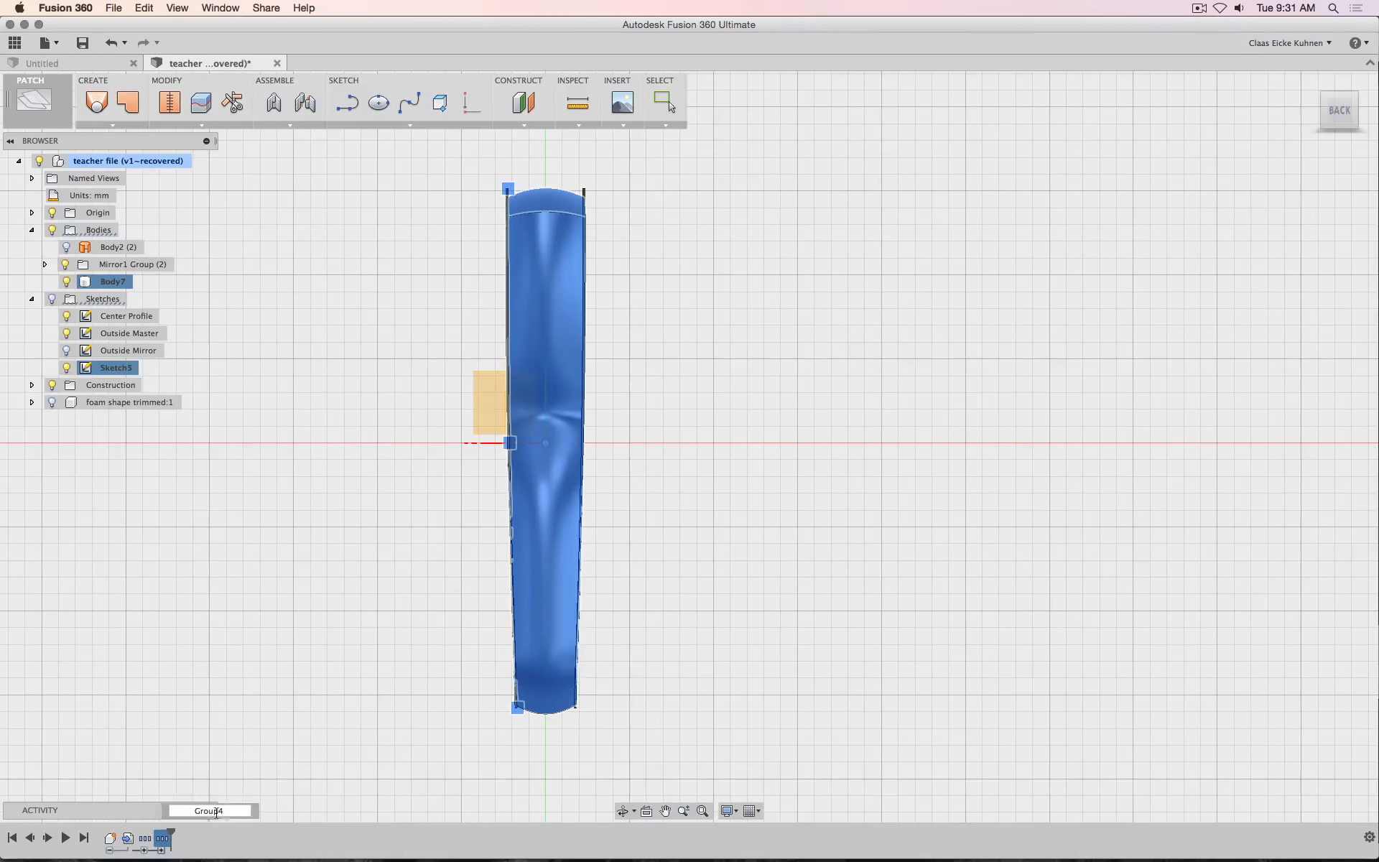
pyautogui.write('B')
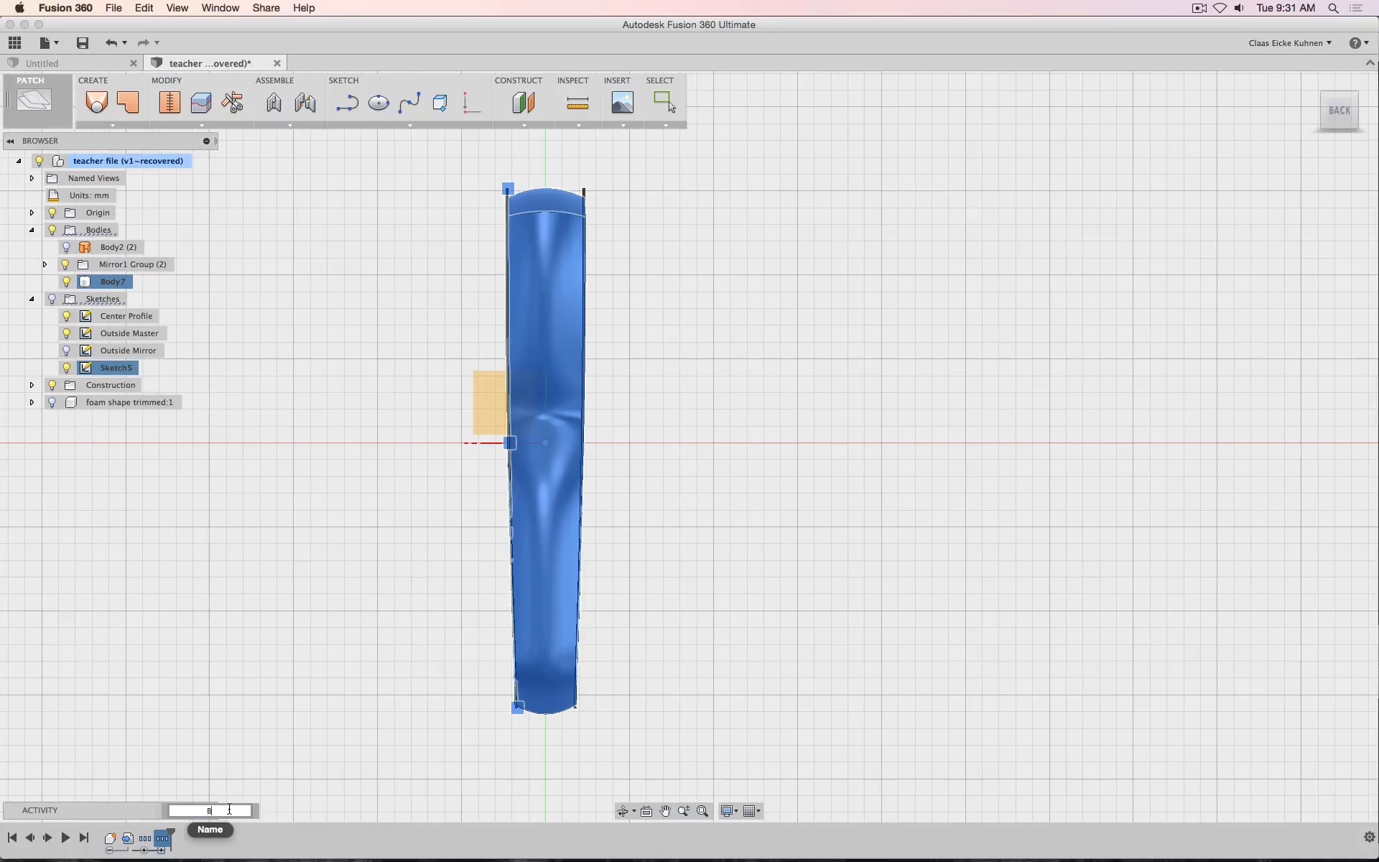
pyautogui.write('ody SOlid')
pyautogui.press('Return')
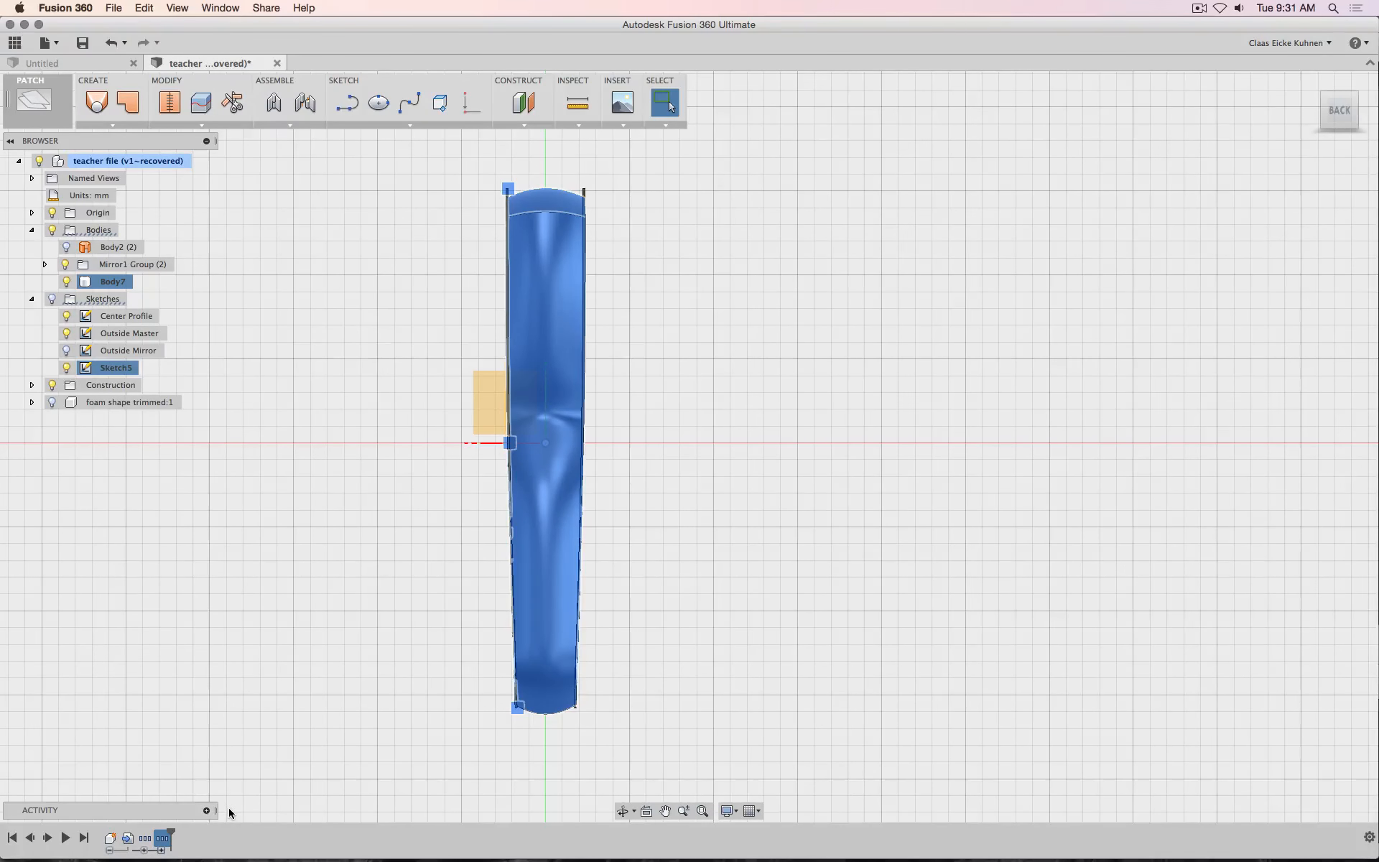
pyautogui.click(245, 342)
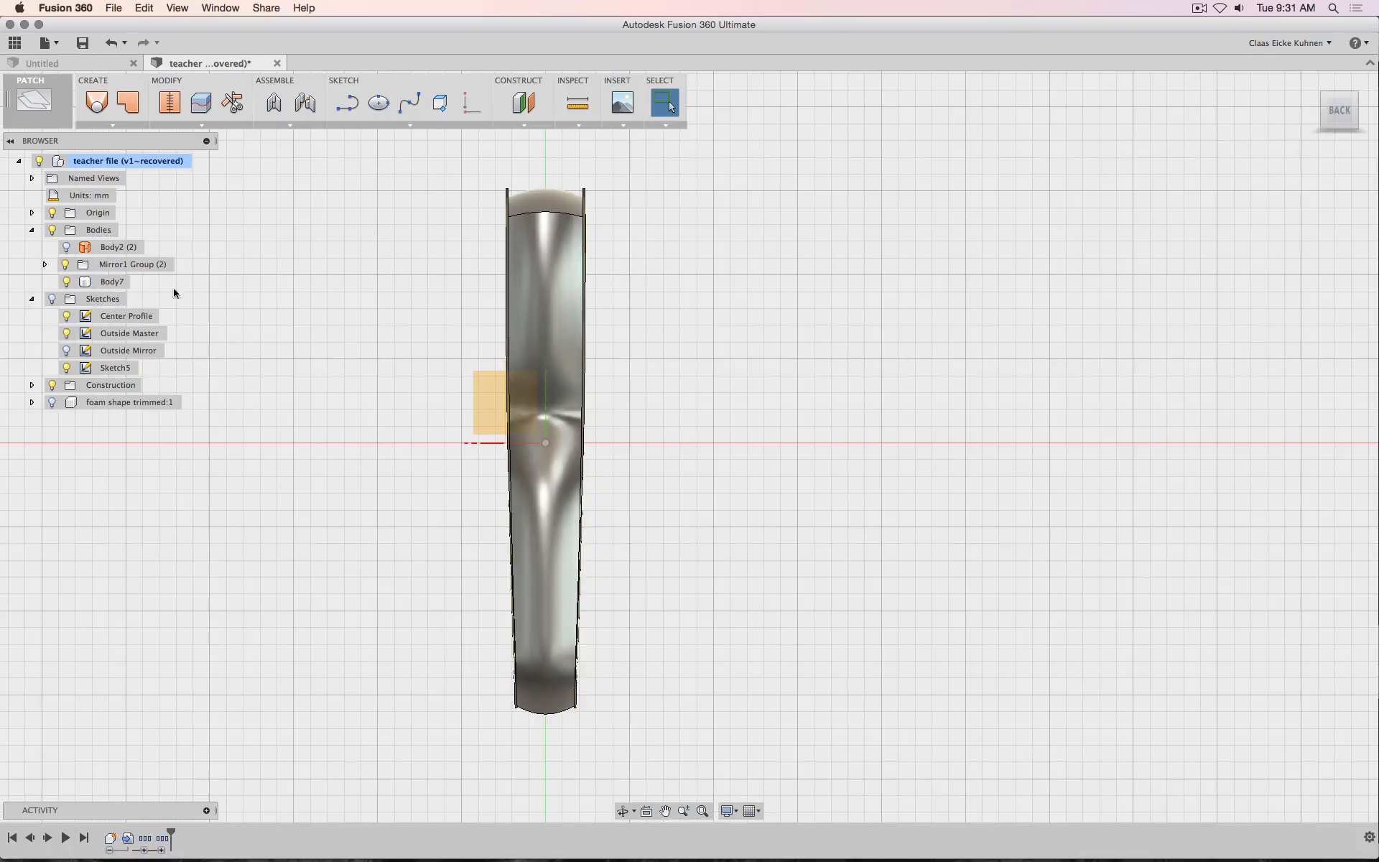
# Remove surface bodies Body2, Body3 and Body4 and the foam shape trimmed component while Body7 is hidden, and show Body7 again
pyautogui.click(67, 281)
pyautogui.click(45, 264)
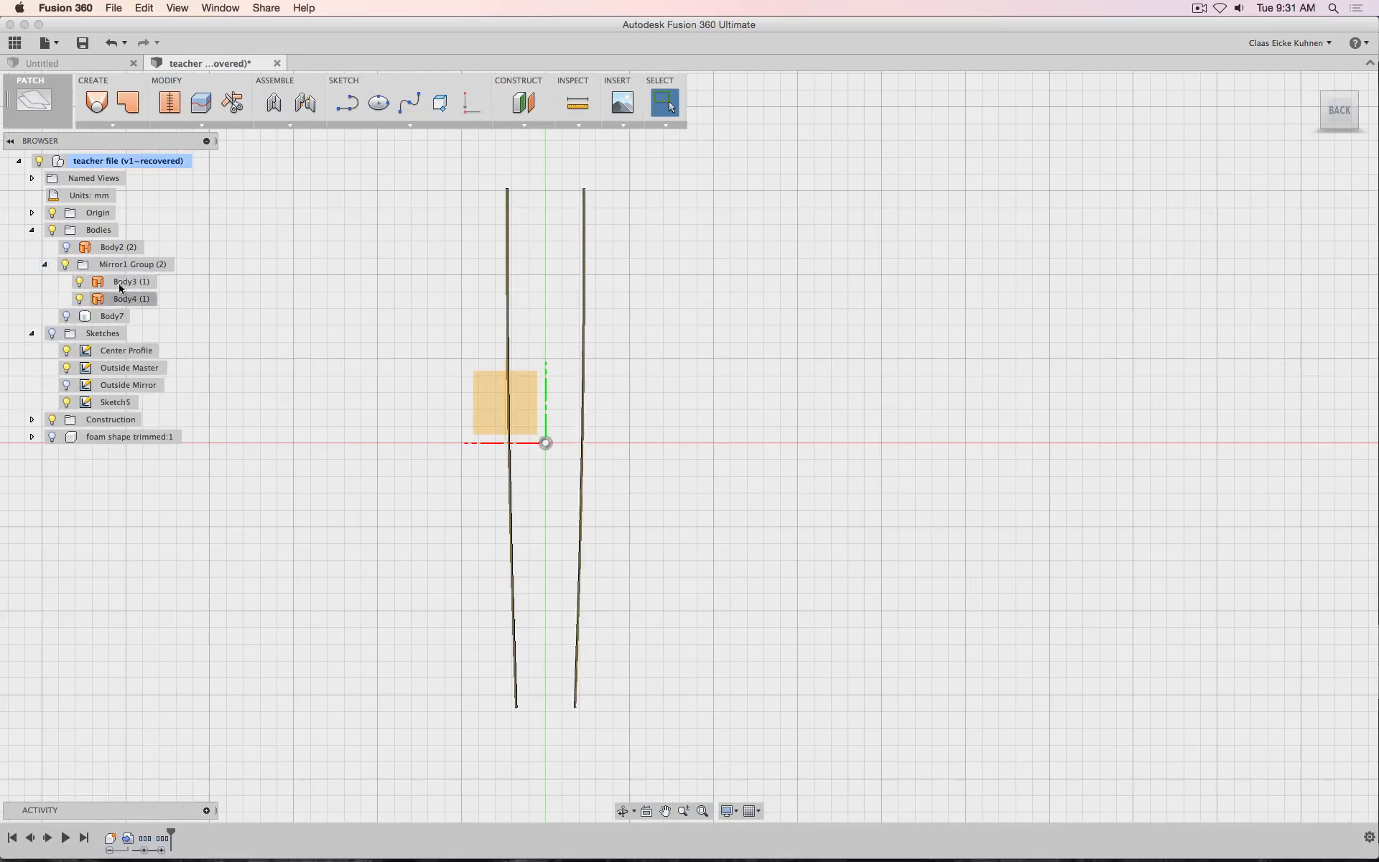
pyautogui.click(117, 247)
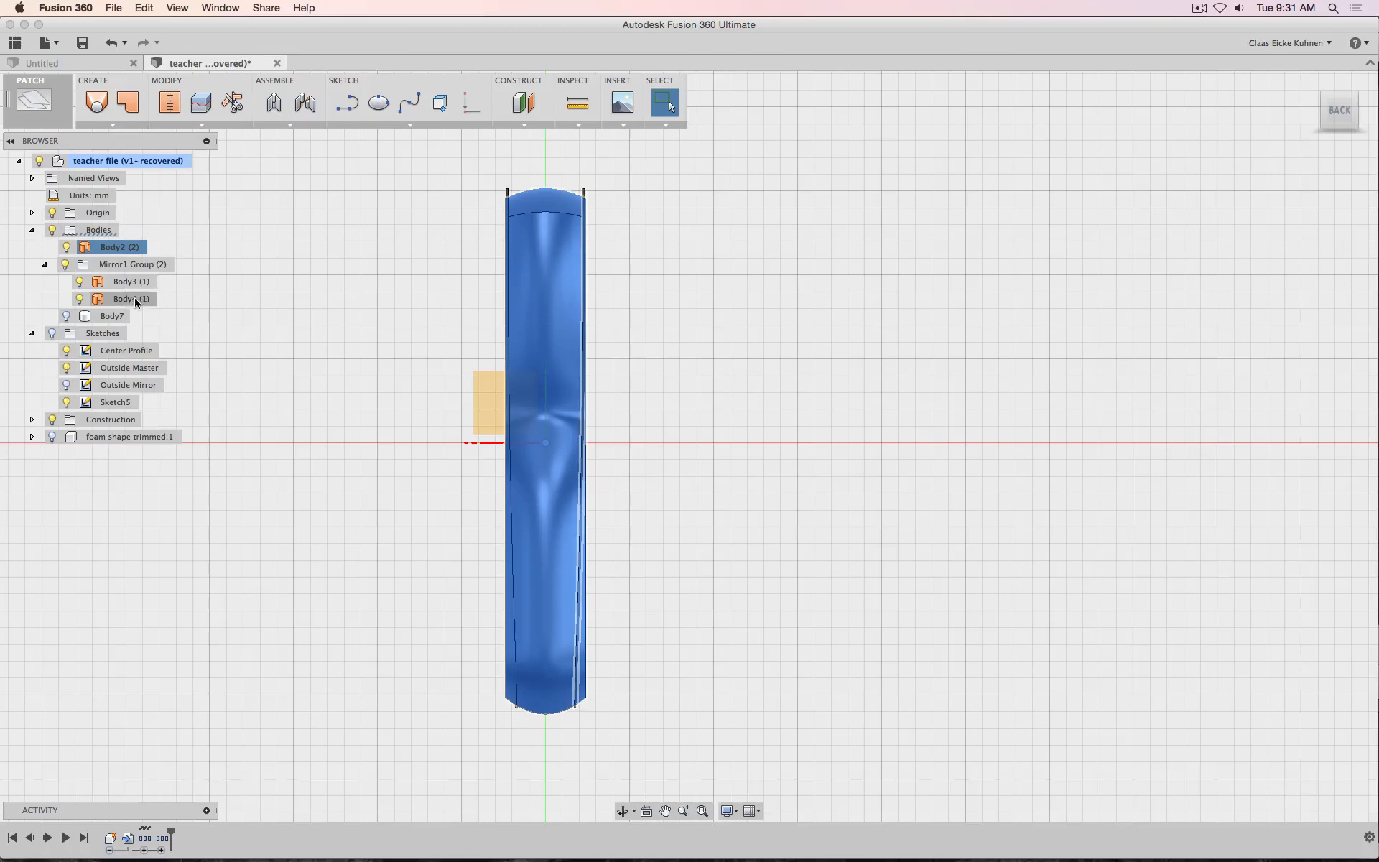
pyautogui.keyDown('super'); pyautogui.click(136, 299); pyautogui.keyUp('super')
pyautogui.keyDown('super'); pyautogui.click(137, 282); pyautogui.keyUp('super')
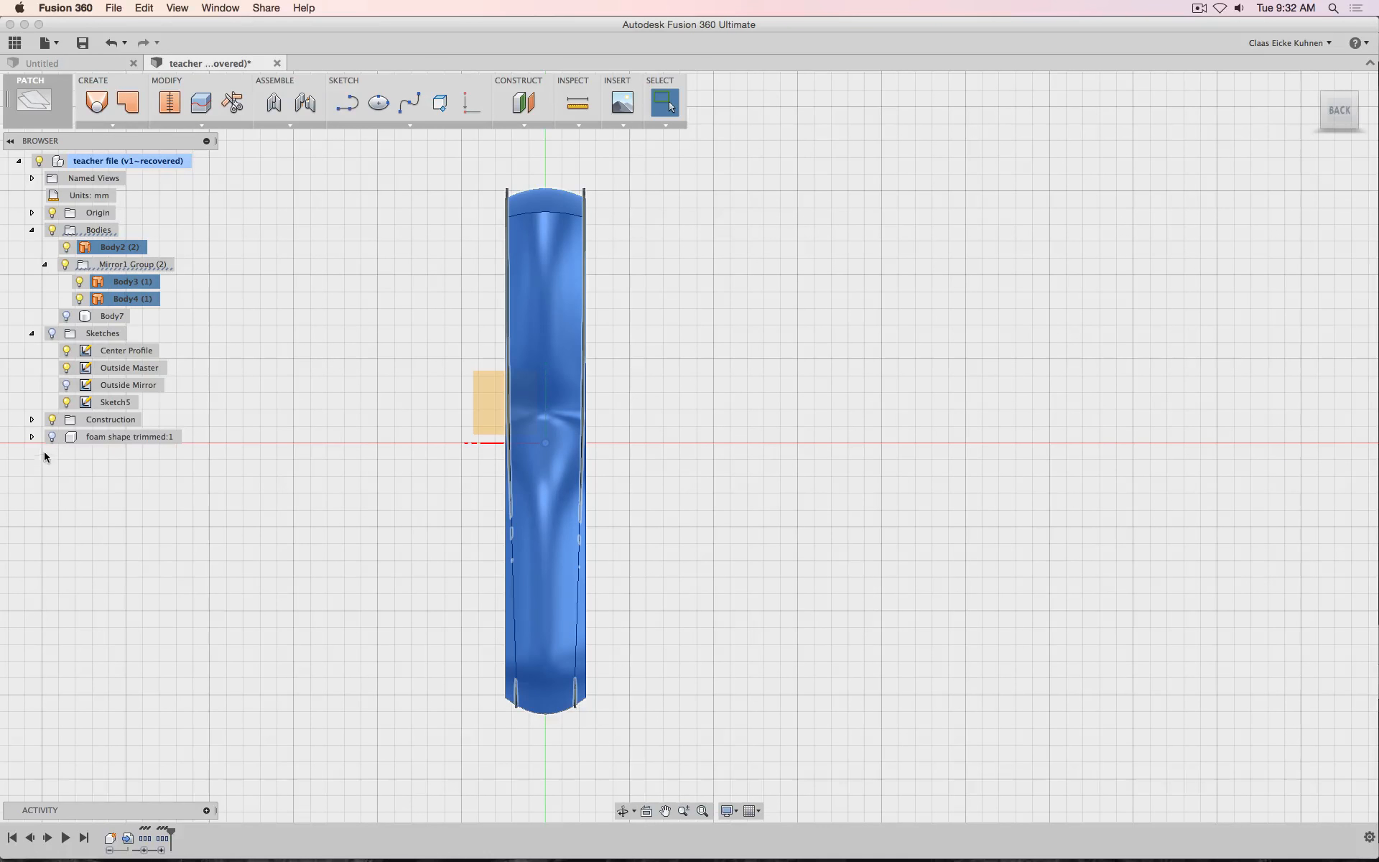
pyautogui.keyDown('super'); pyautogui.click(88, 435); pyautogui.keyUp('super')
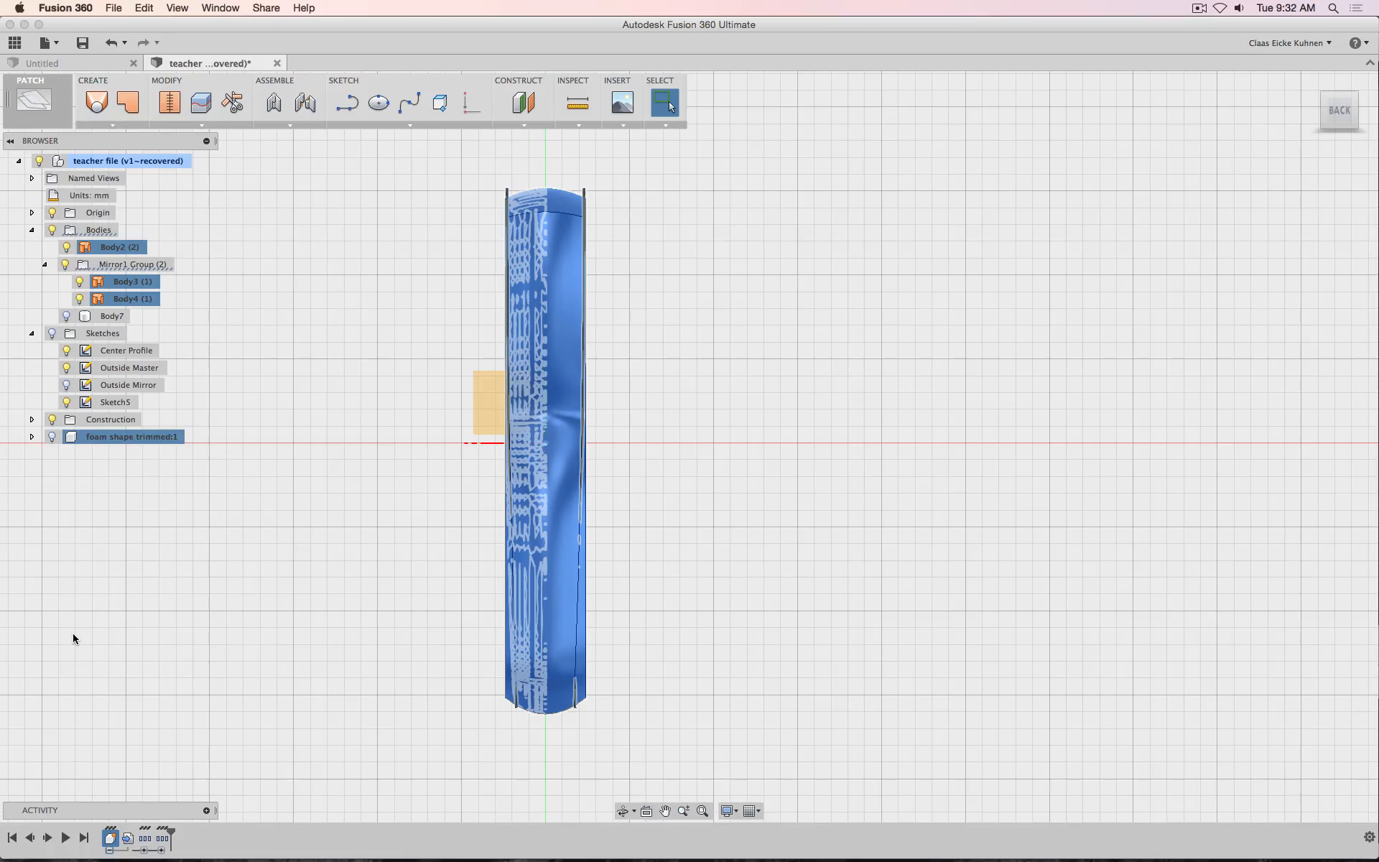
pyautogui.press('Delete')
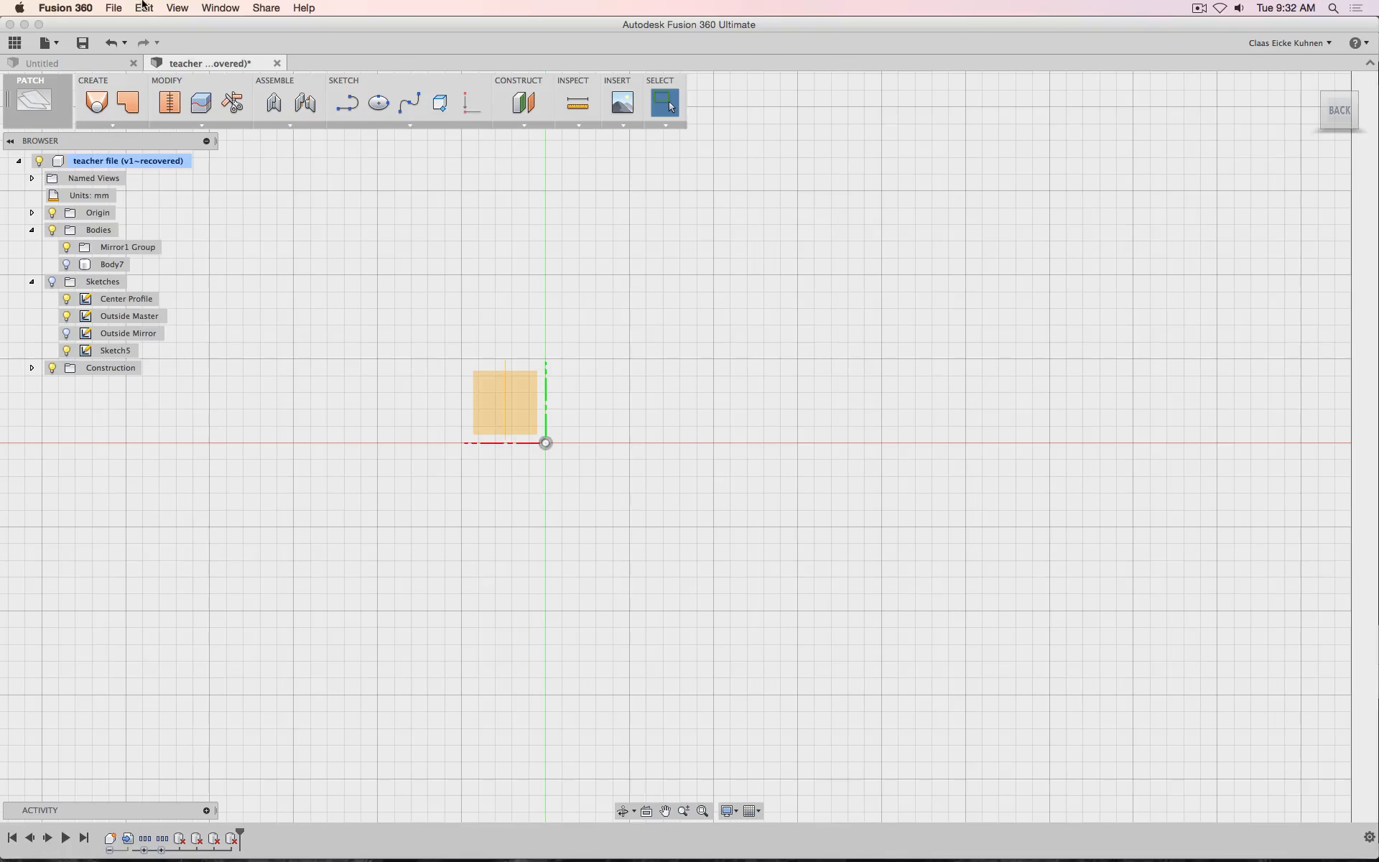
pyautogui.click(66, 265)
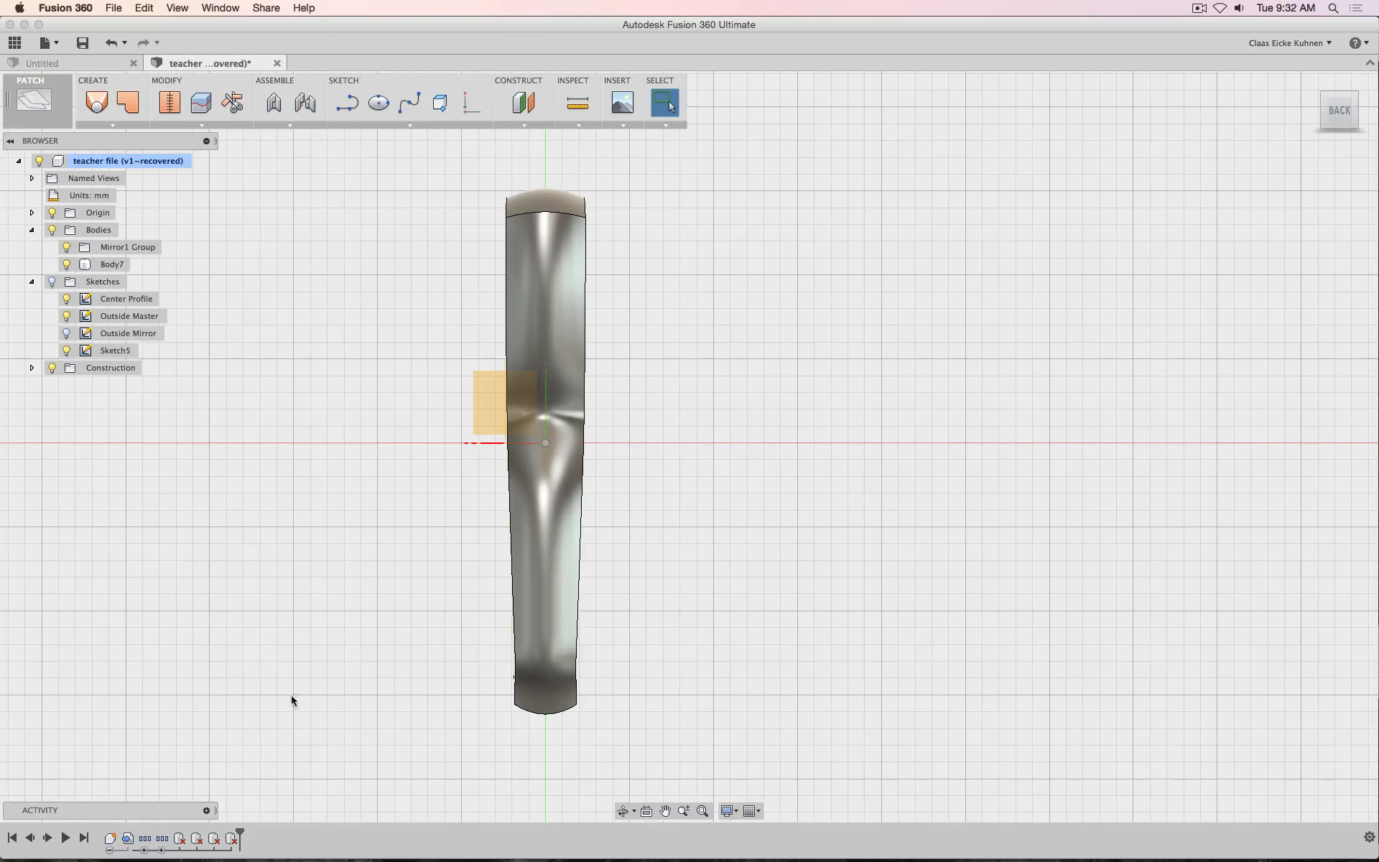
# Group the four Remove features in the design history, rename the group as "Clean-Up", and show the solid in the home view
pyautogui.rightClick(180, 838)
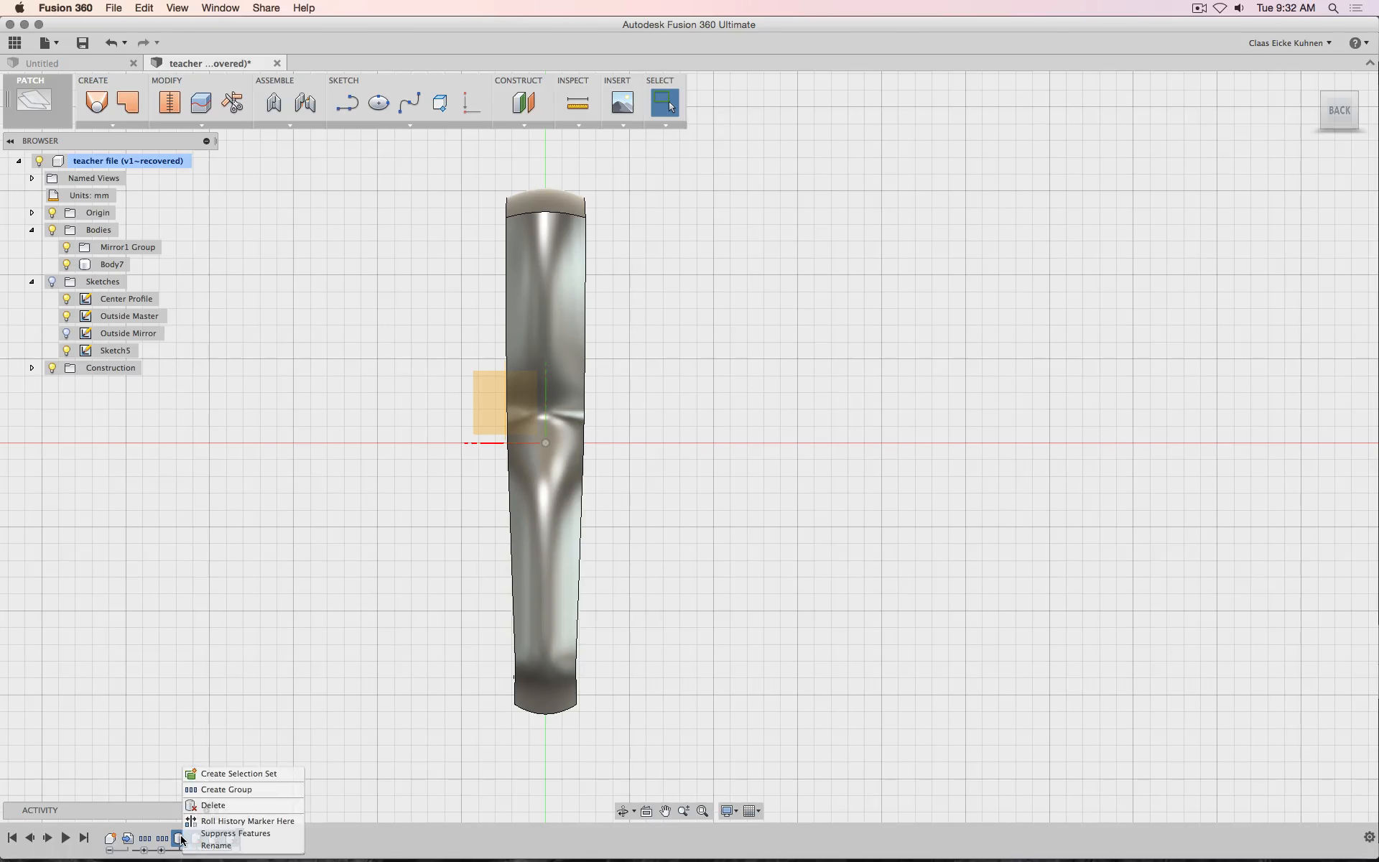
pyautogui.click(223, 793)
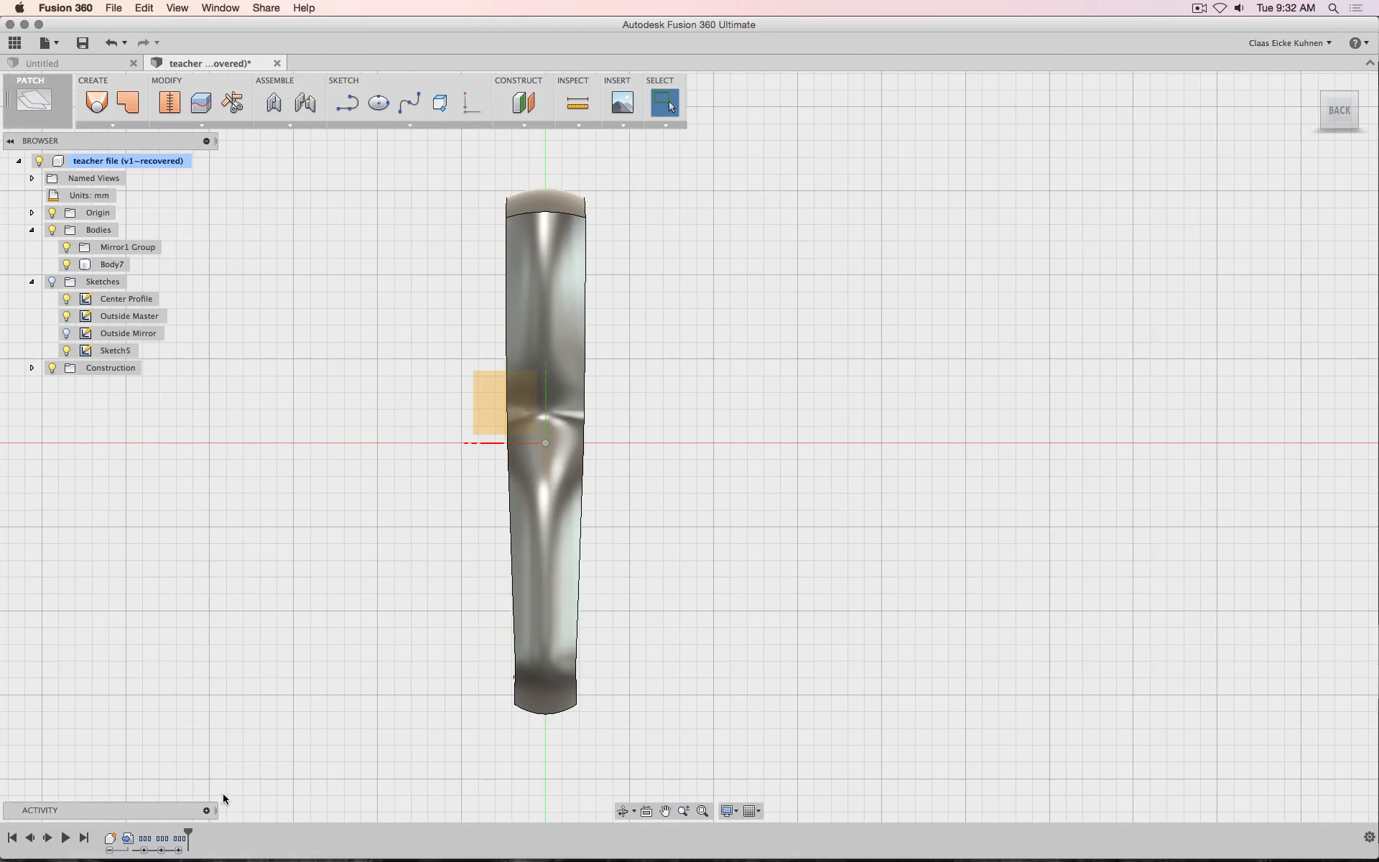
pyautogui.rightClick(179, 839)
pyautogui.click(211, 845)
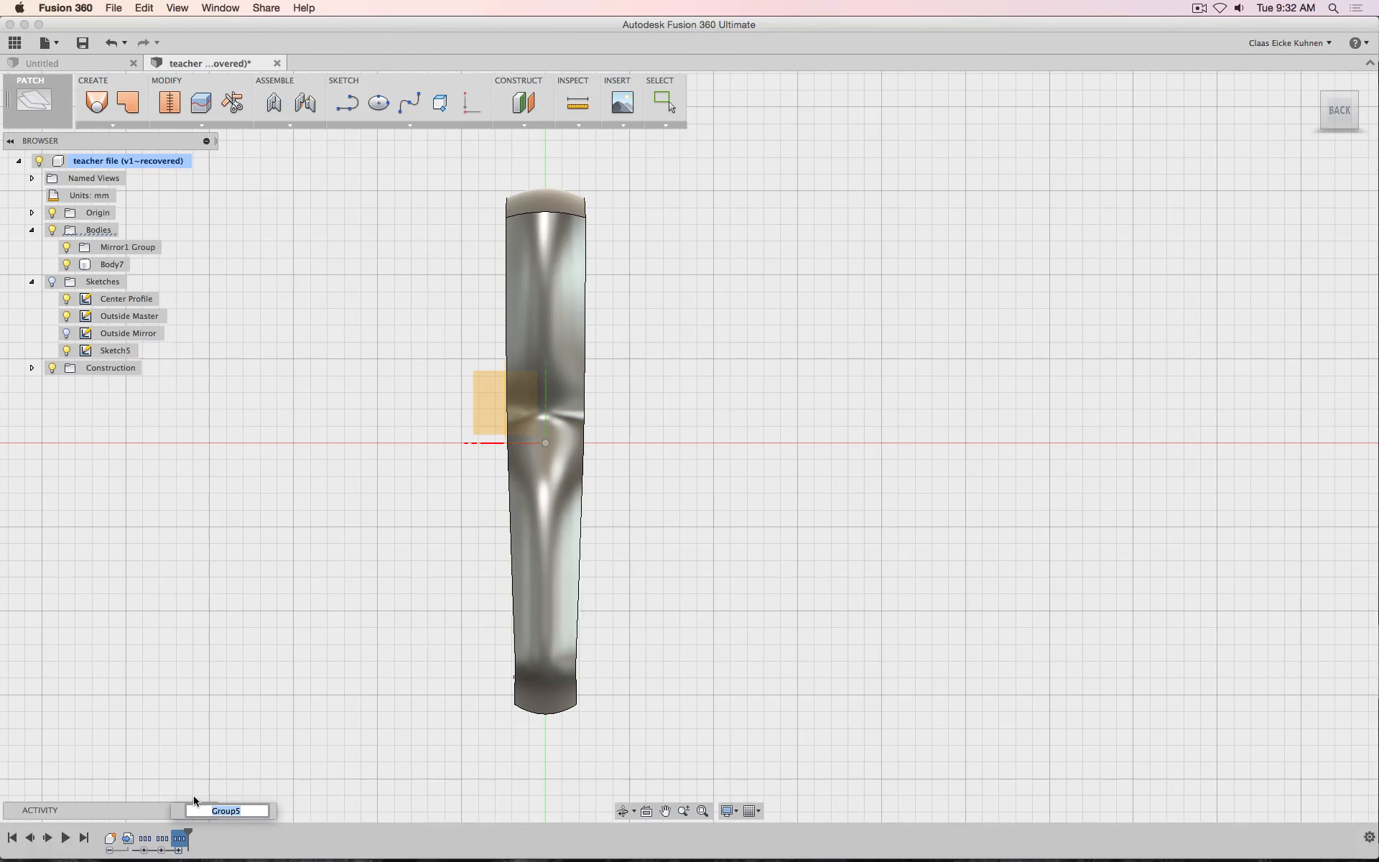
pyautogui.write('Clean-Up')
pyautogui.press('Return')
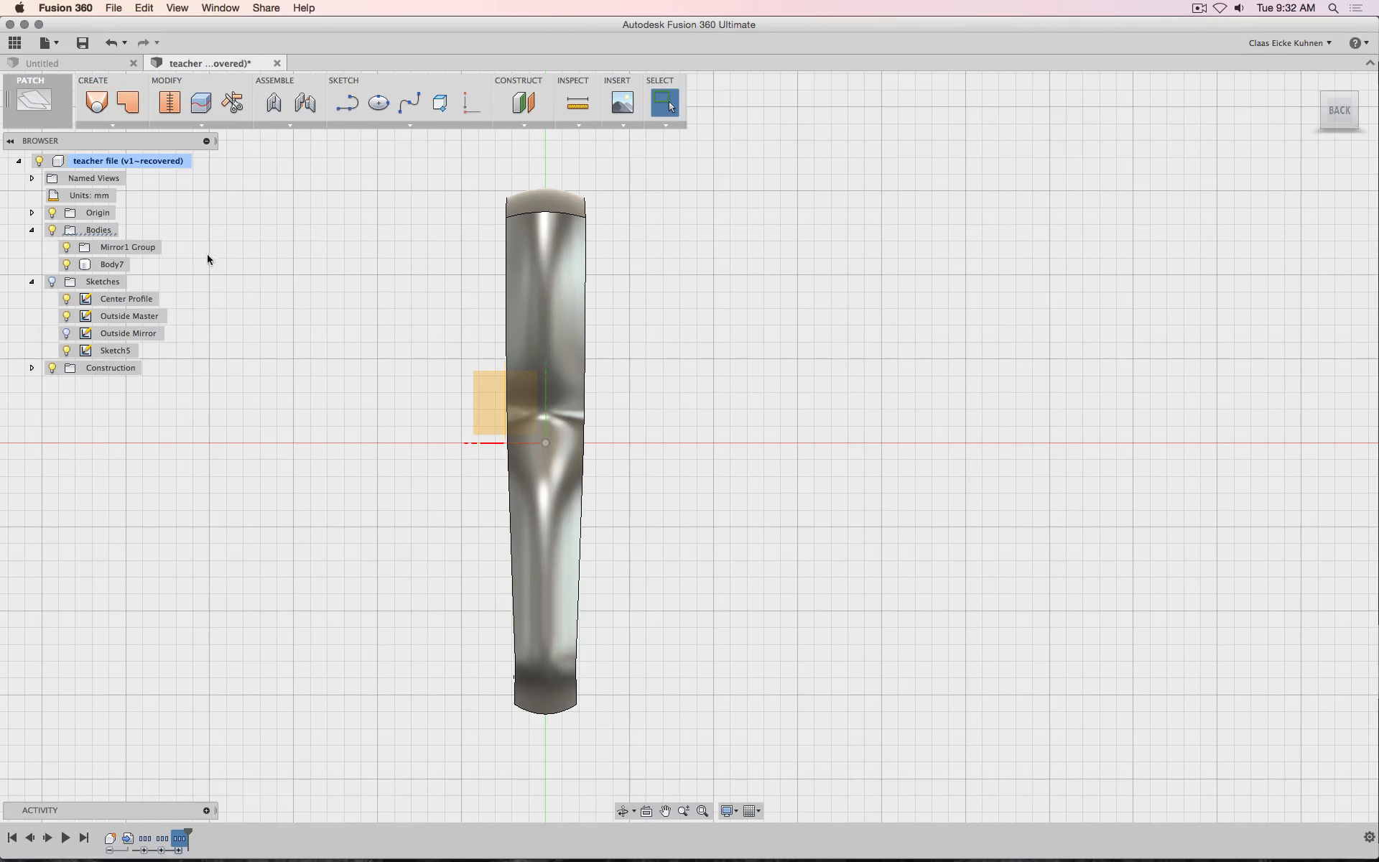
pyautogui.moveTo(1297, 127)
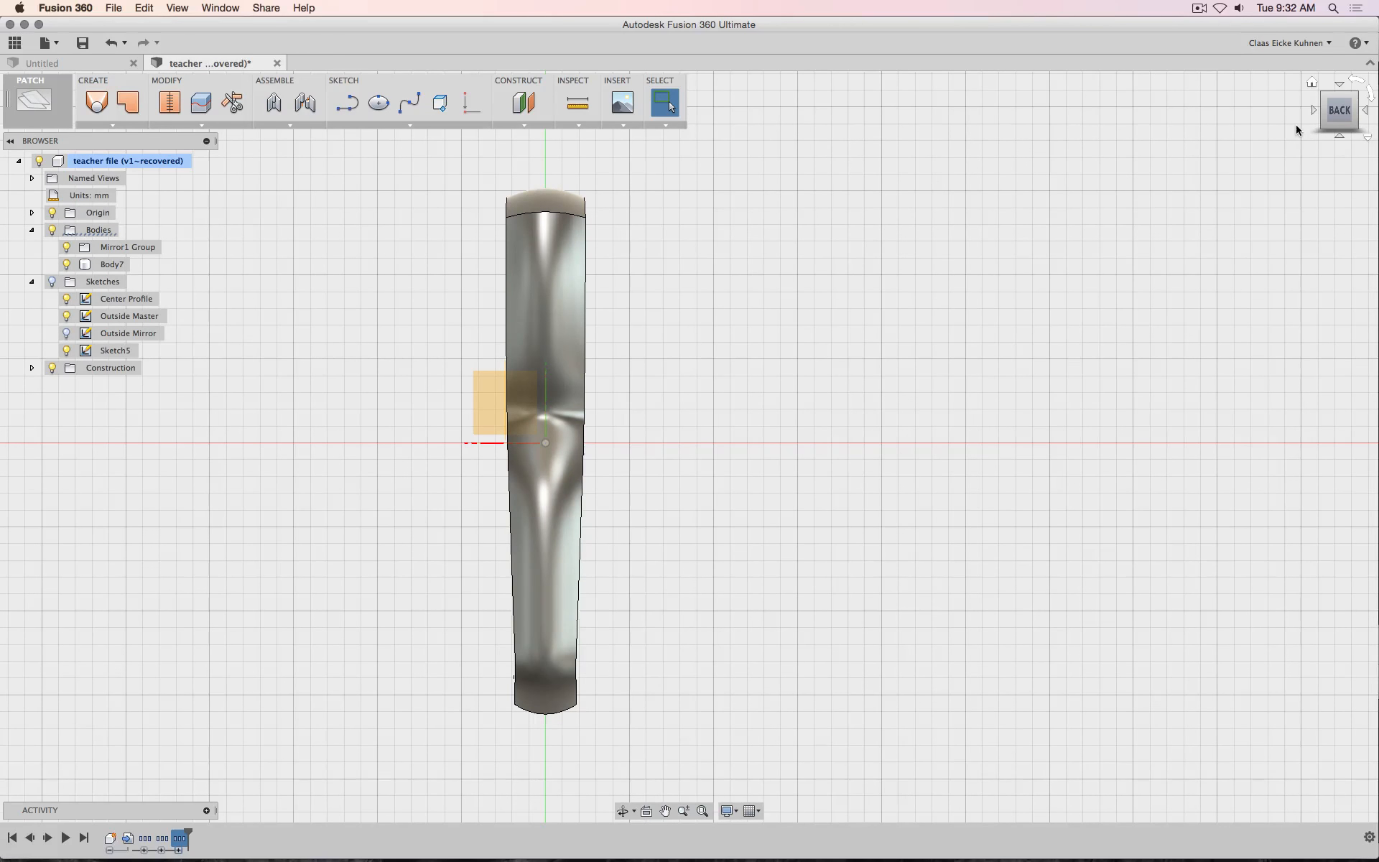
pyautogui.click(1311, 82)
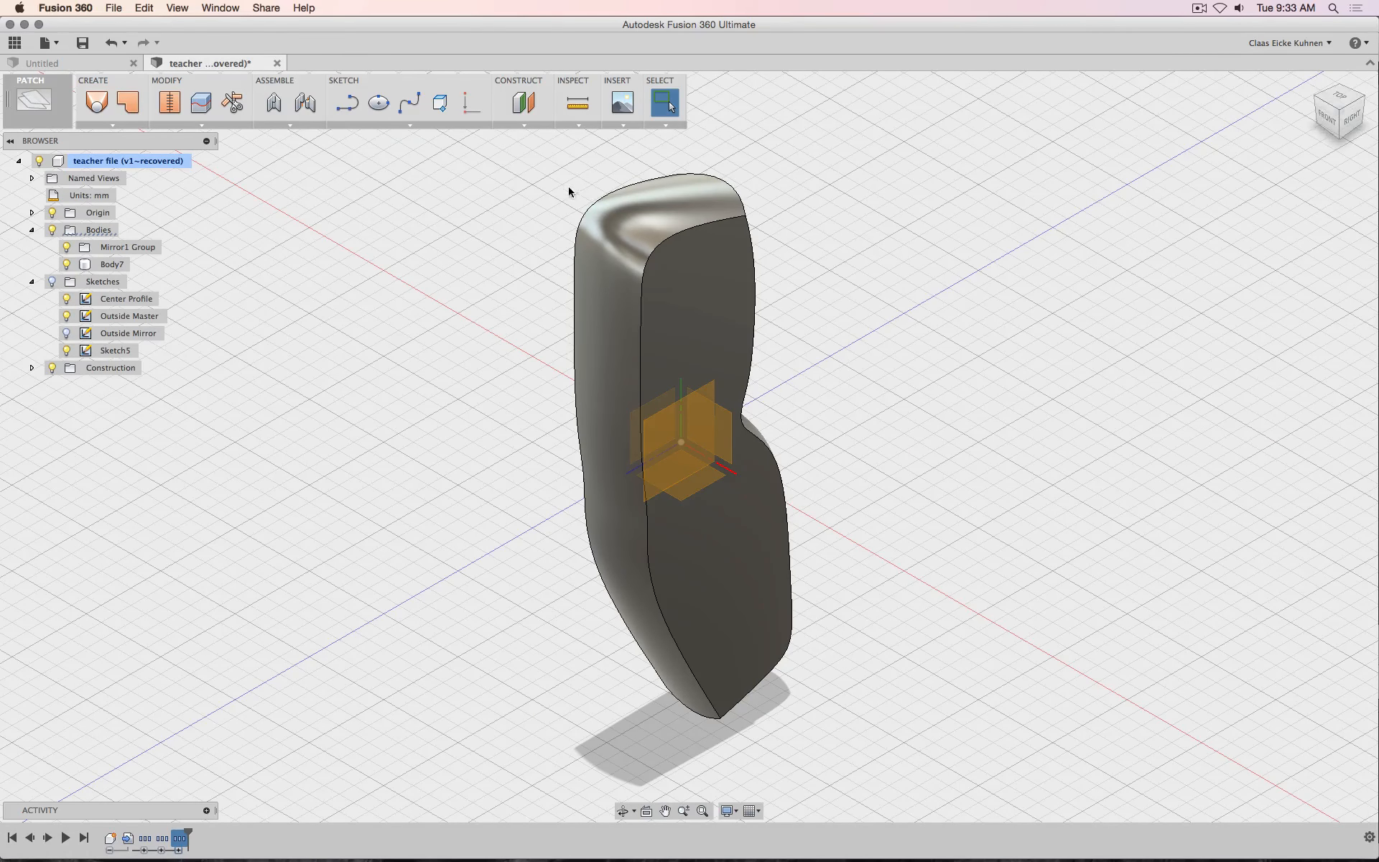
# Run a Zebra Analysis on the solid handle body with vertical stripes and examine its front, right and back surfaces
pyautogui.click(577, 125)
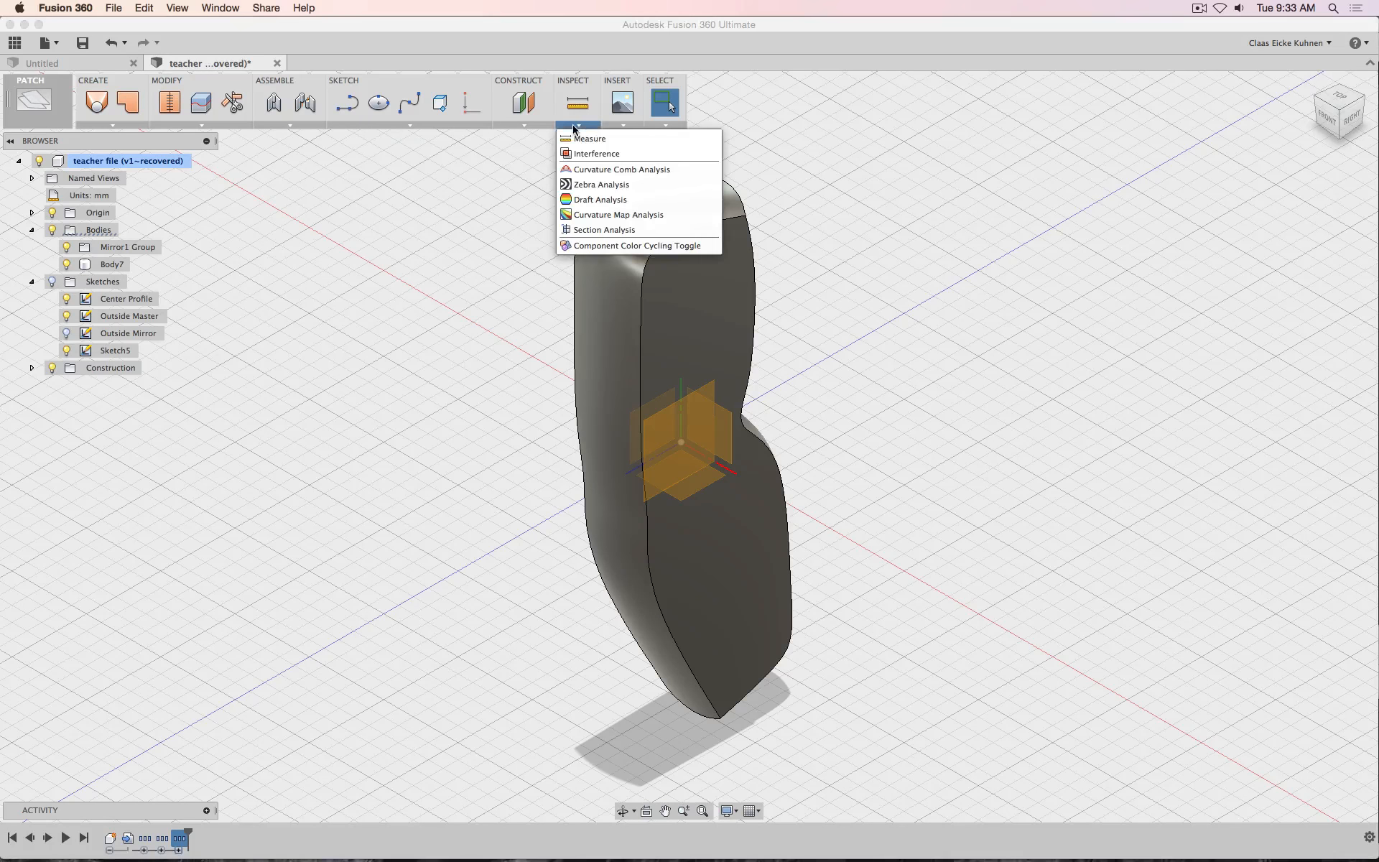
pyautogui.click(575, 189)
pyautogui.click(653, 304)
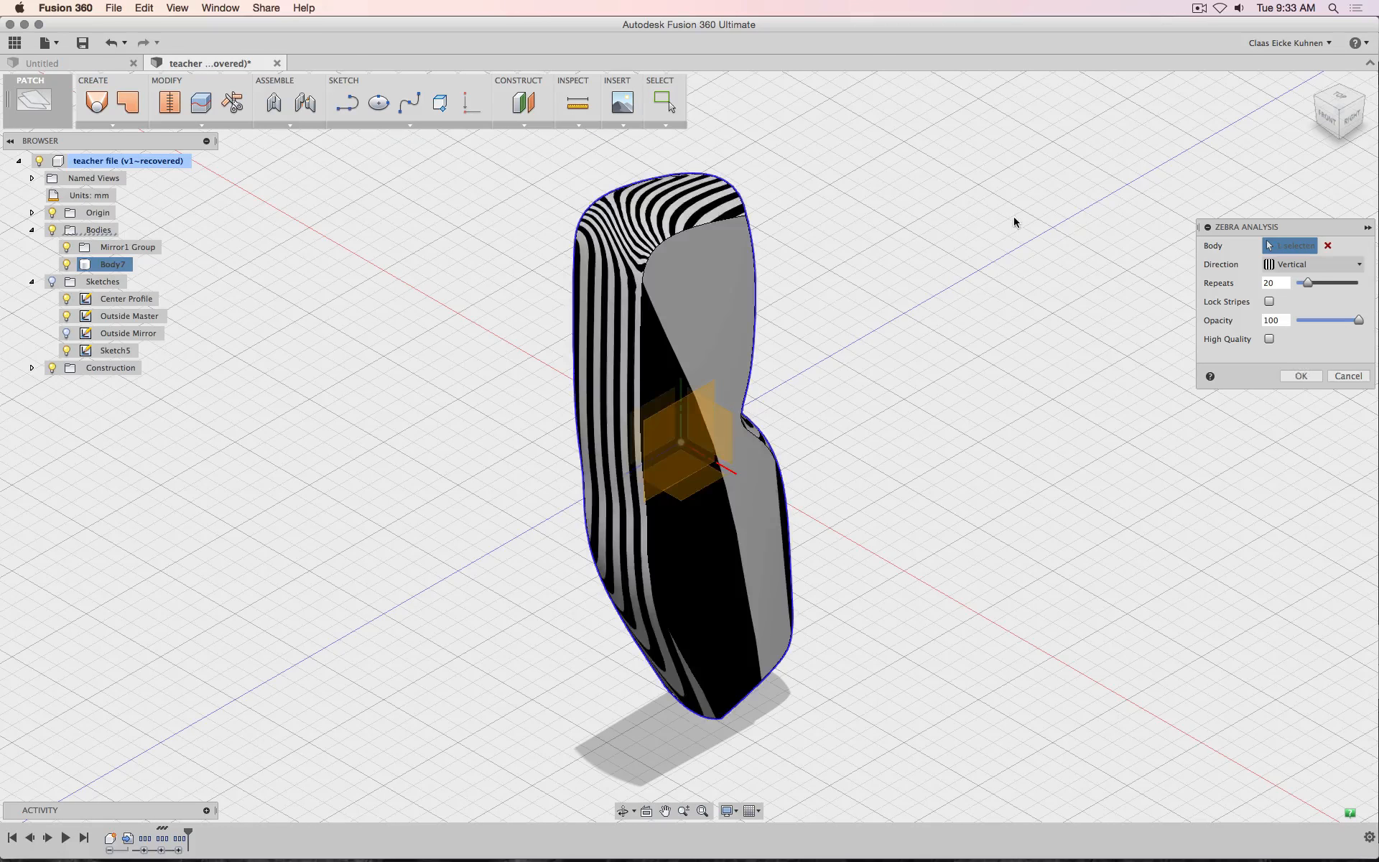
pyautogui.click(1315, 131)
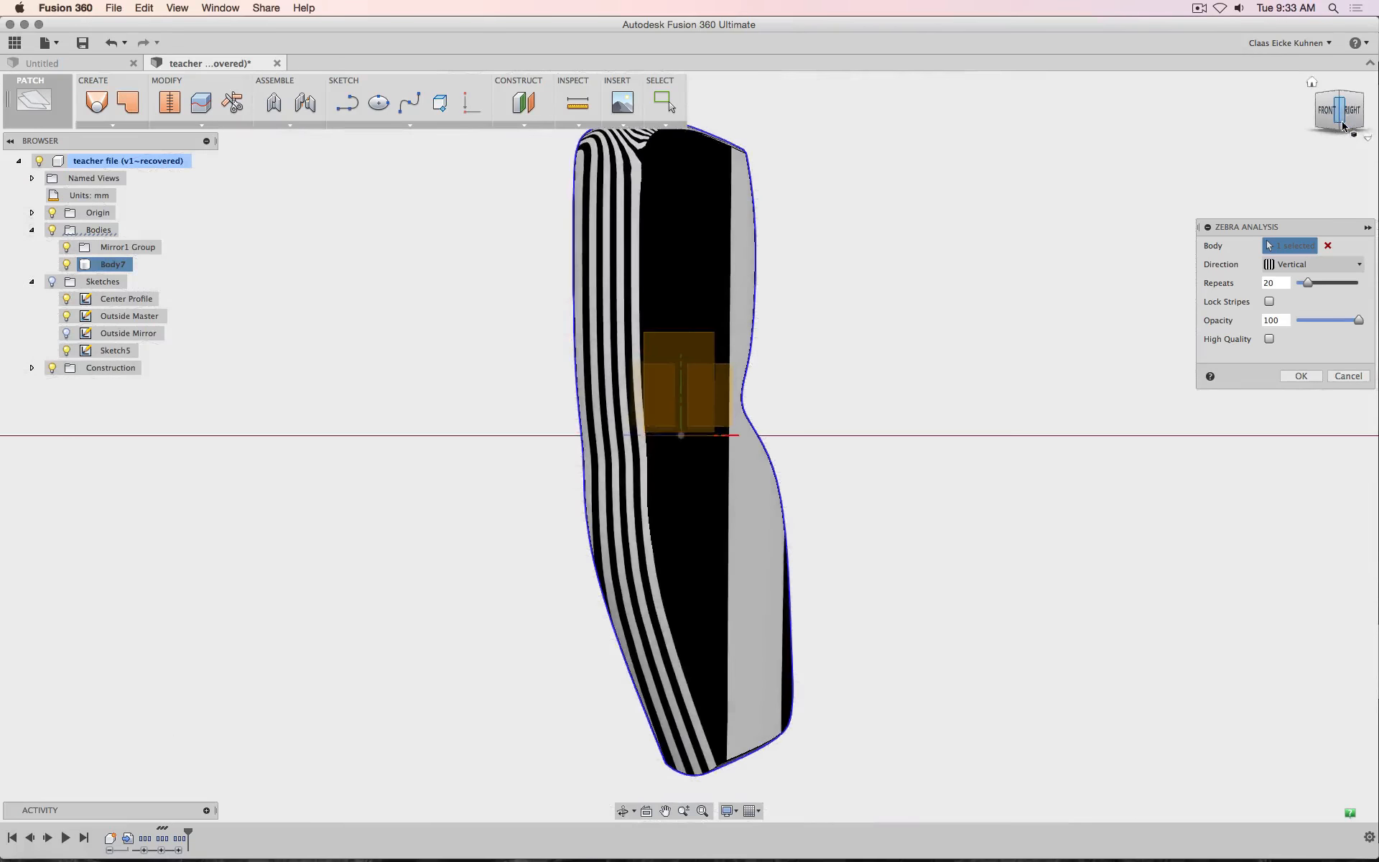
pyautogui.moveTo(1316, 131); pyautogui.dragTo(1302, 85)
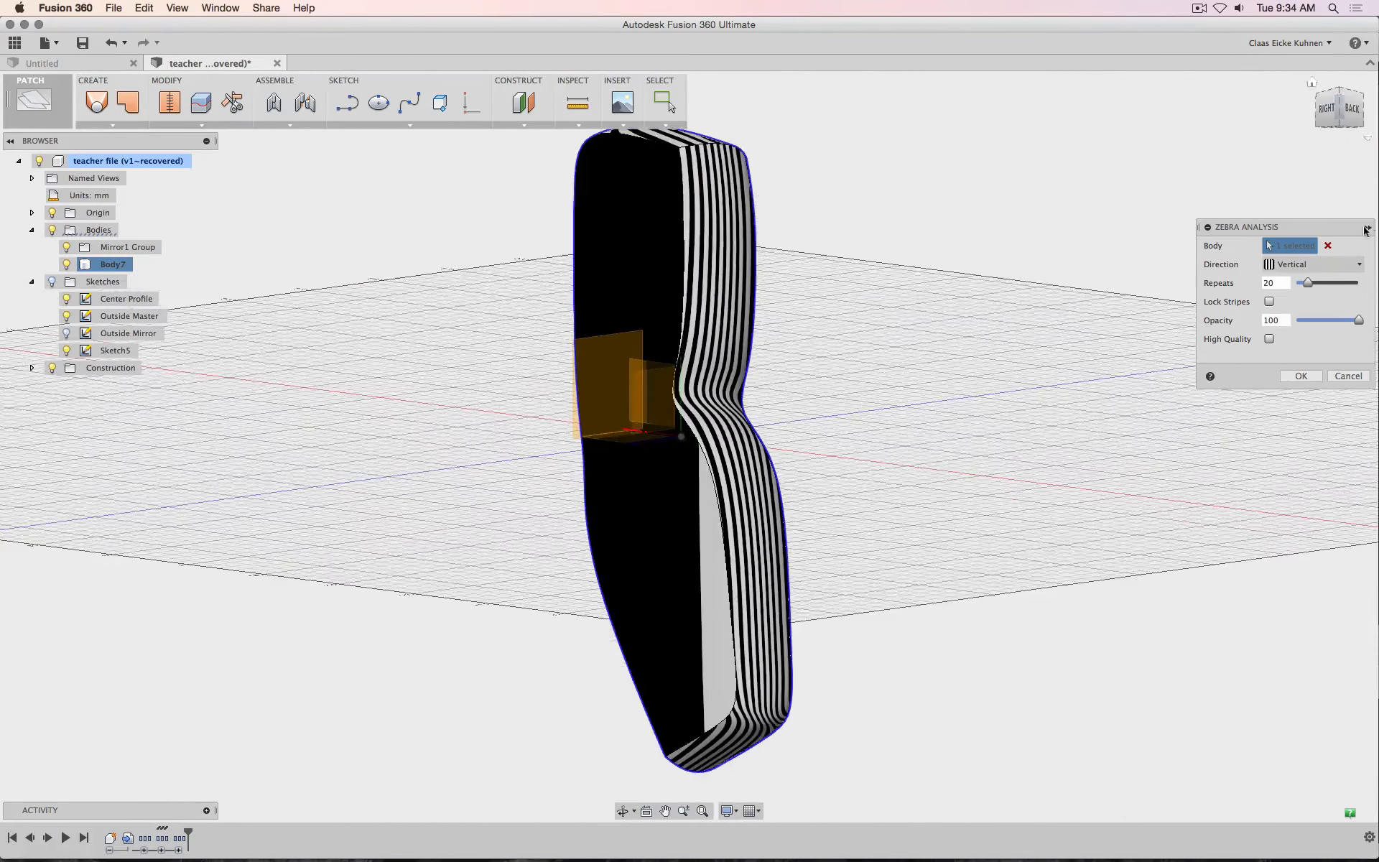
# Switch the zebra stripes to horizontal with 100 repeats, examine the handle's back and top surfaces, and discard the analysis
pyautogui.click(1304, 264)
pyautogui.click(1306, 297)
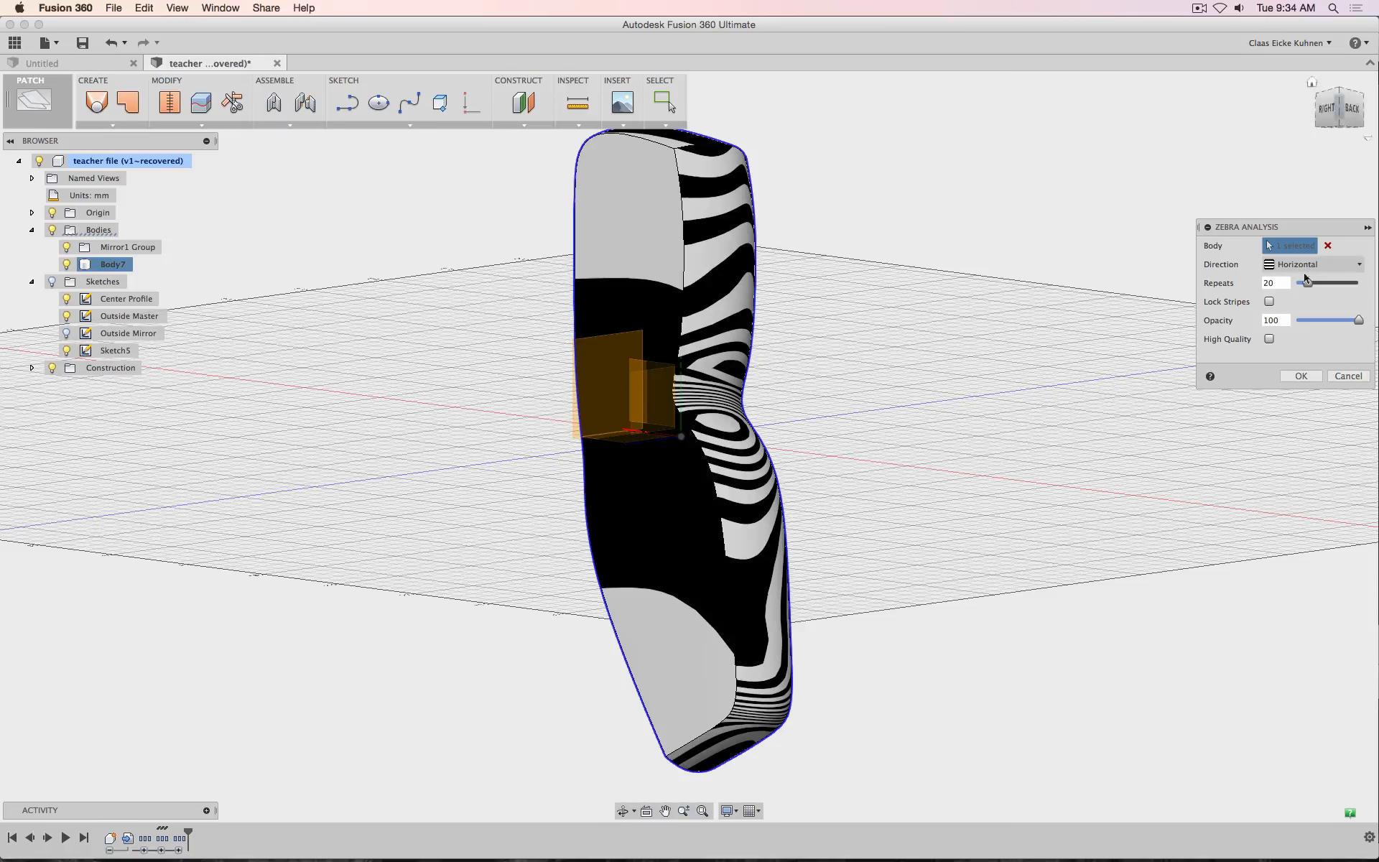
pyautogui.moveTo(1311, 288); pyautogui.dragTo(1372, 287)
pyautogui.click(1347, 110)
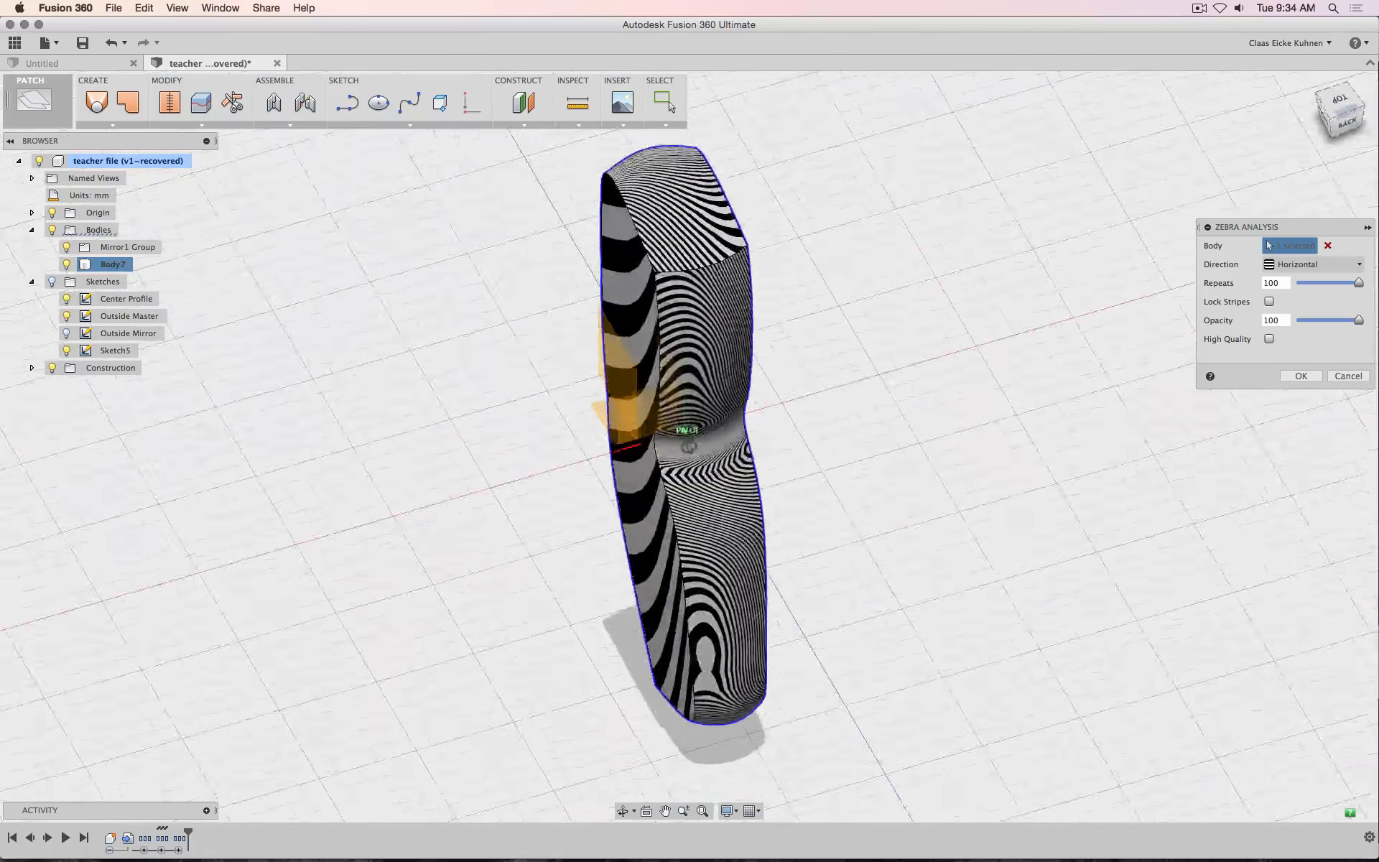
pyautogui.moveTo(1321, 114); pyautogui.dragTo(1298, 123)
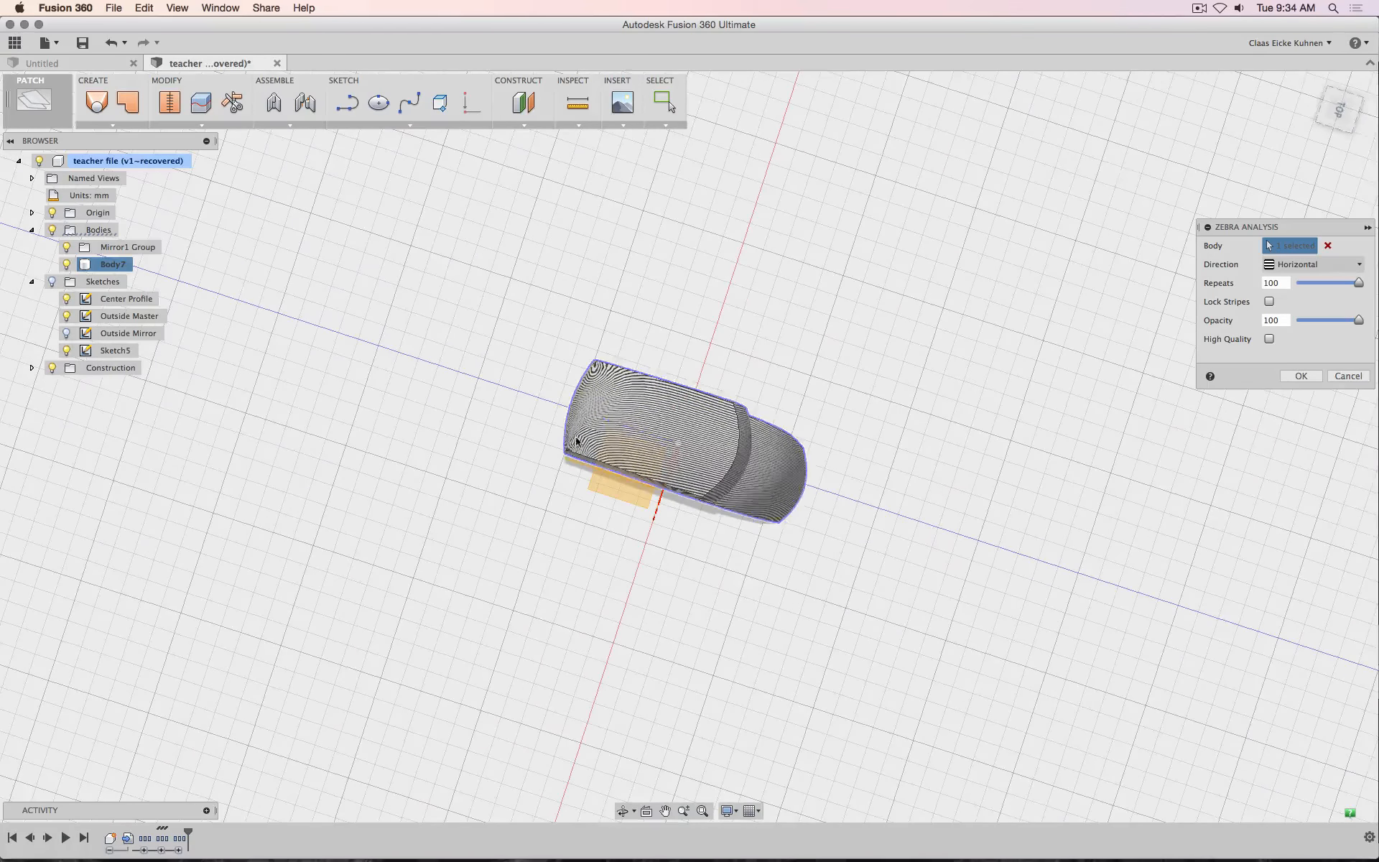
pyautogui.click(1346, 378)
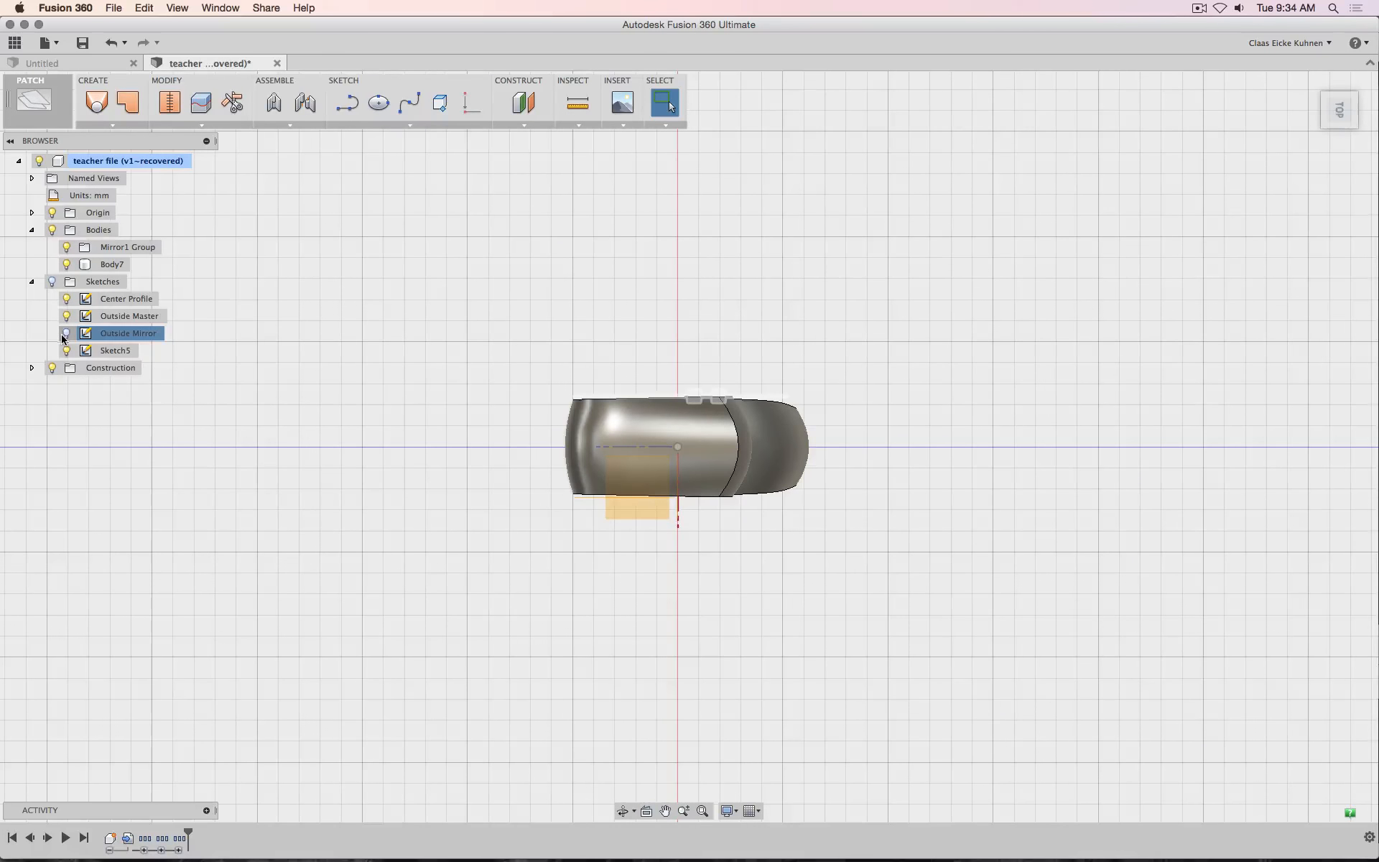
# Turn on the sketches' visibility and hide the Outside Master and Center Profile sketches
pyautogui.click(52, 281)
pyautogui.click(66, 316)
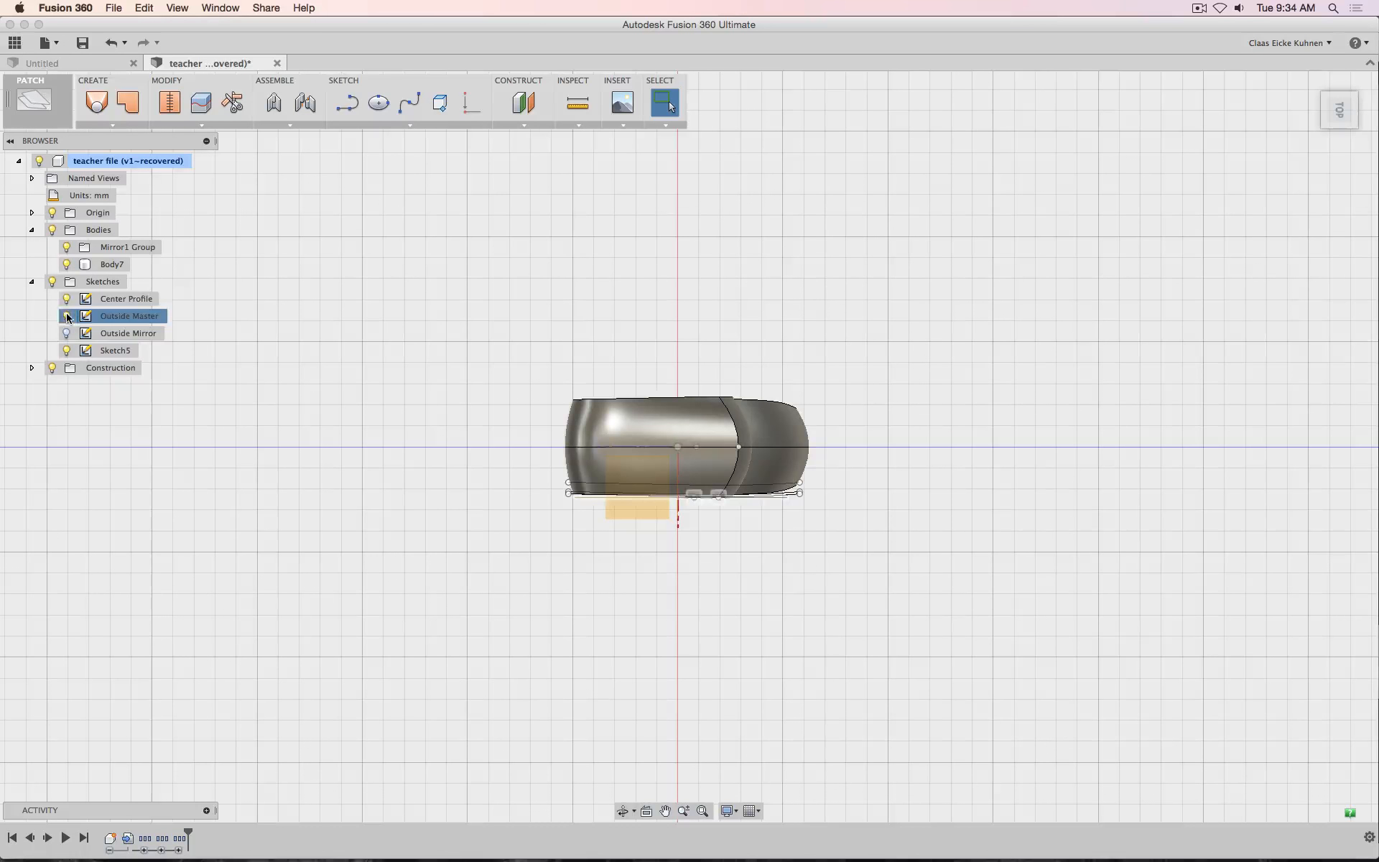
pyautogui.click(66, 299)
# Open Sketch5 for editing and rename it as "Sides"
pyautogui.doubleClick(117, 352)
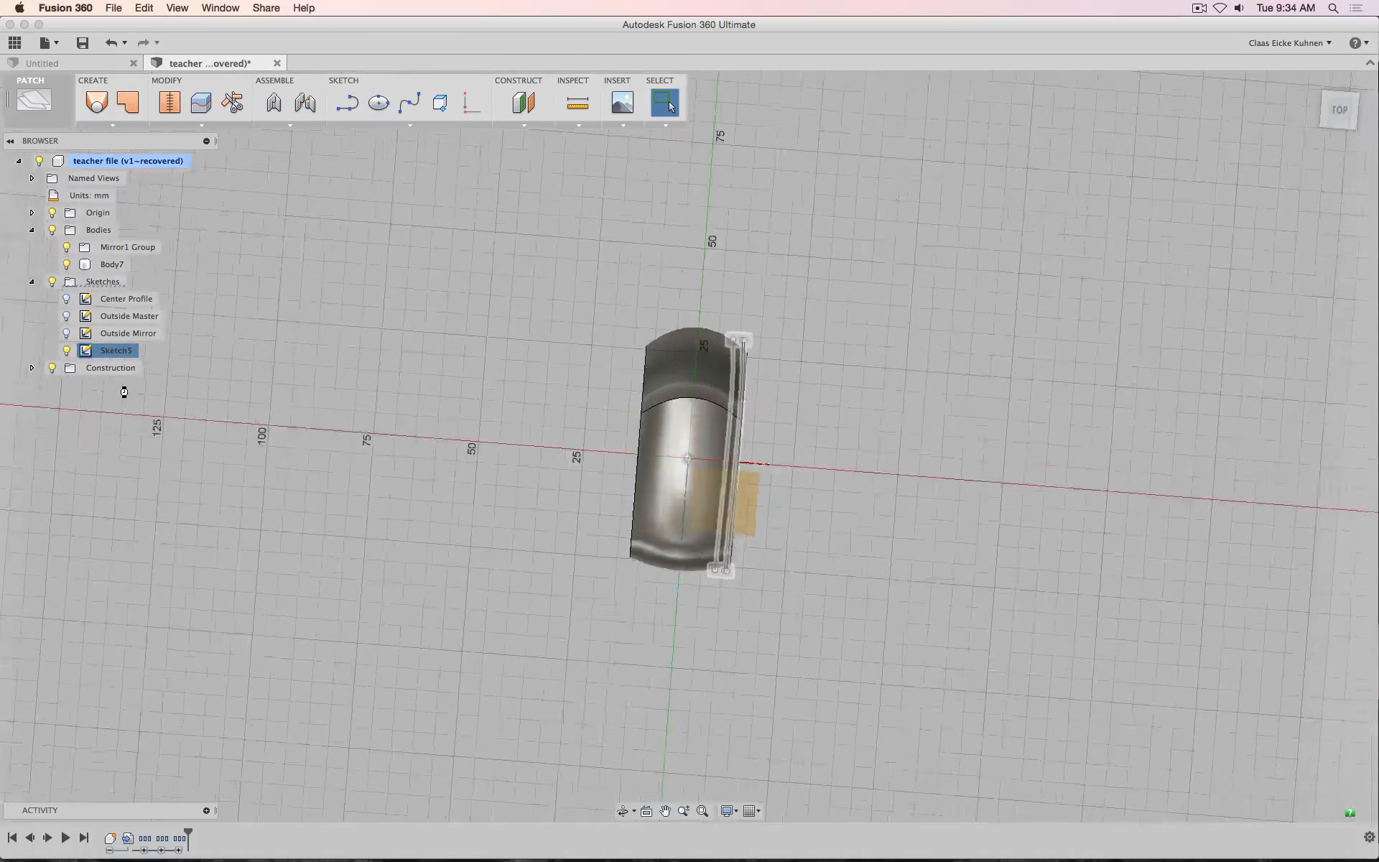
pyautogui.click(111, 337)
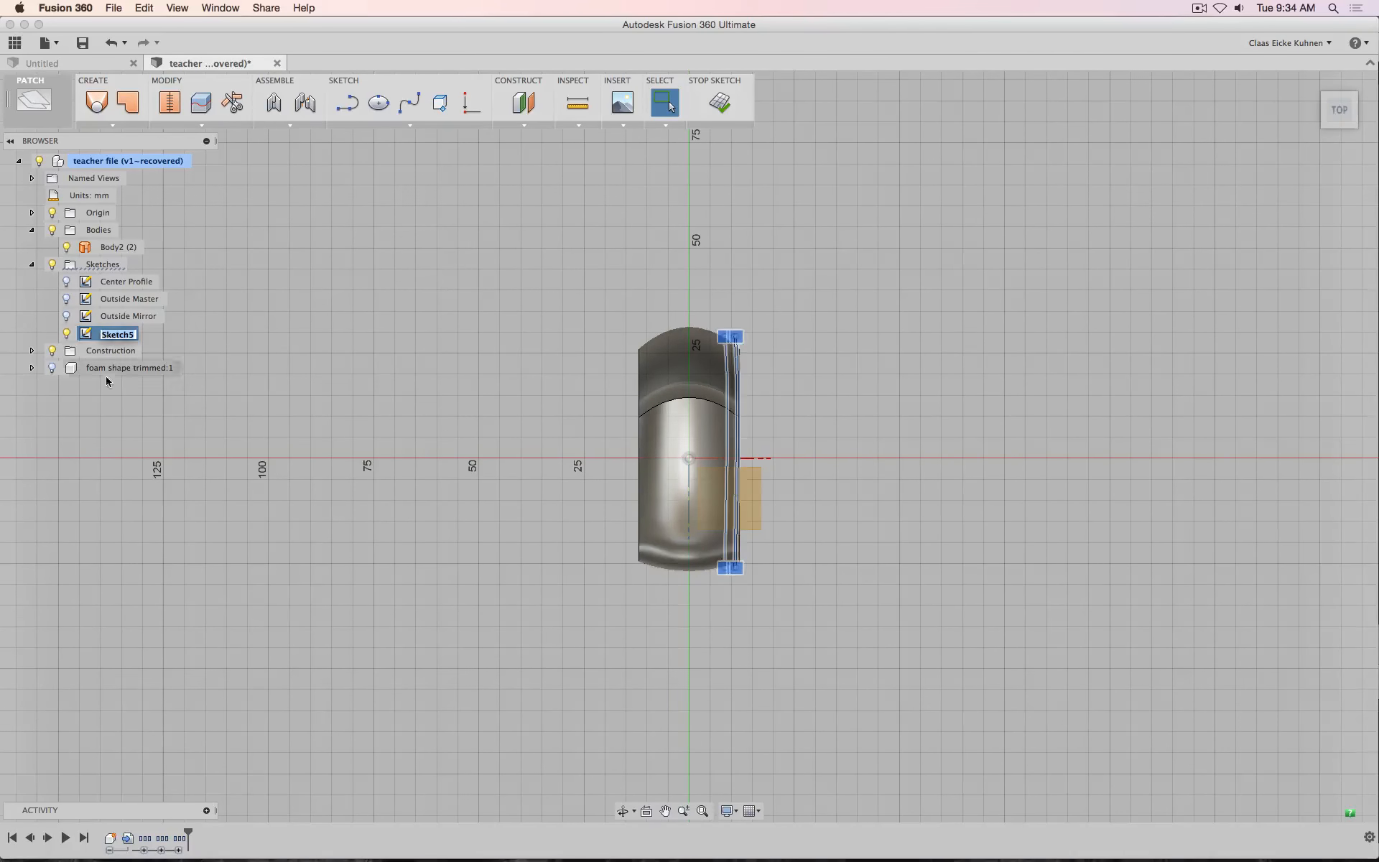
pyautogui.write('sides')
pyautogui.press('Return')
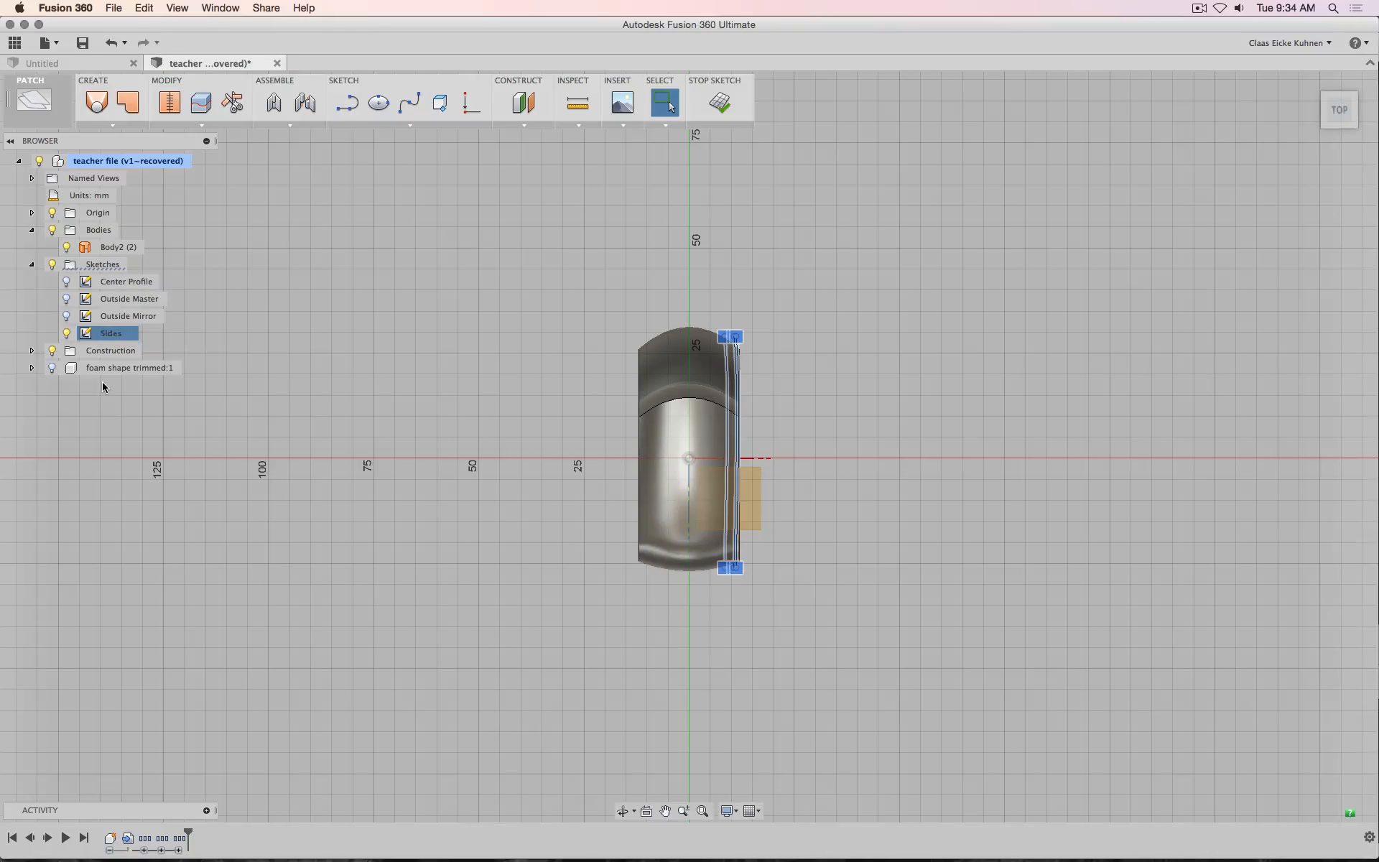
# Examine the side curves of the Sides sketch against the handle surface from the top, the front and an angled view
pyautogui.click(817, 377)
pyautogui.scroll(5, 801, 443)
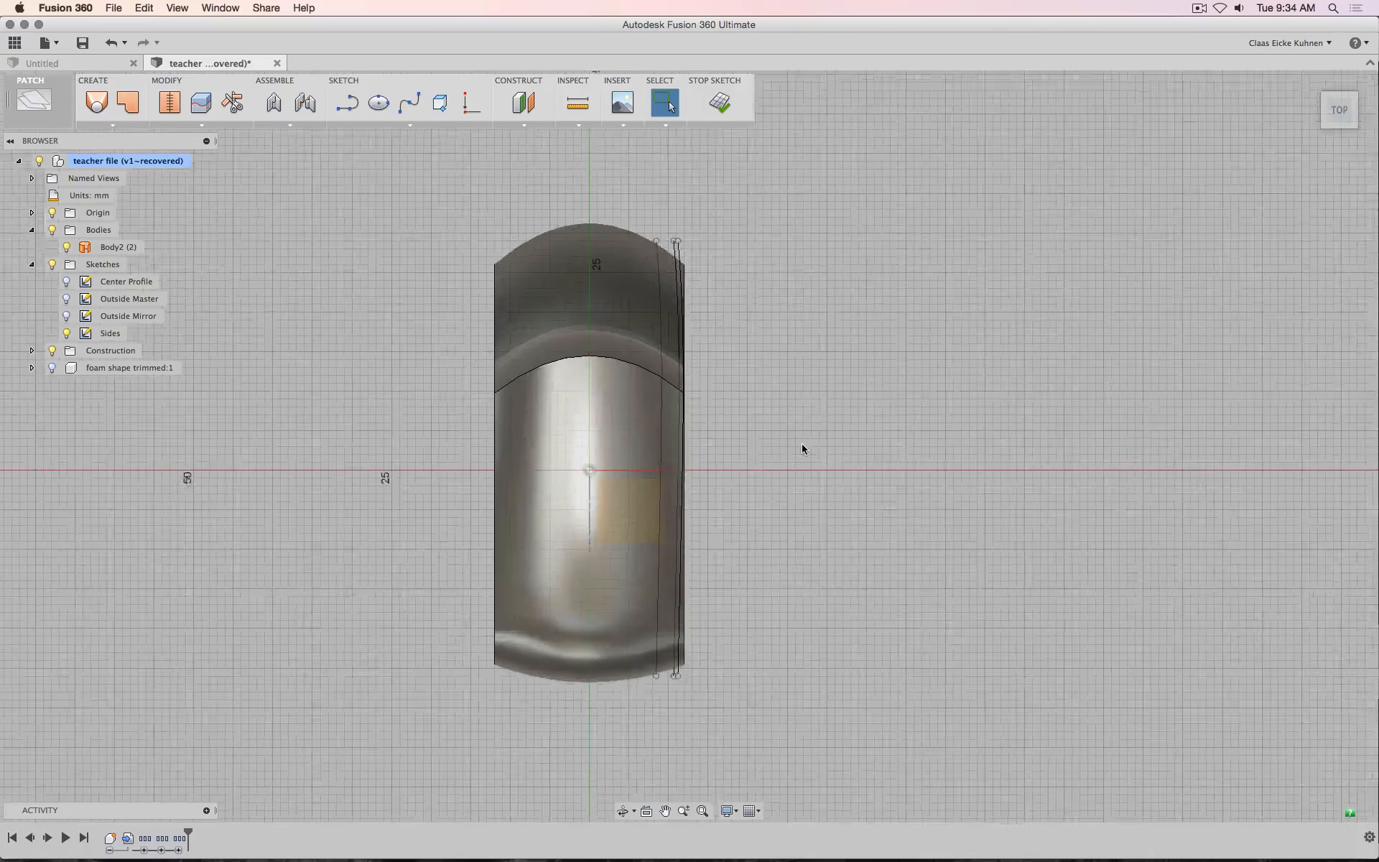
pyautogui.scroll(-2, 802, 443)
pyautogui.scroll(-1, 974, 402)
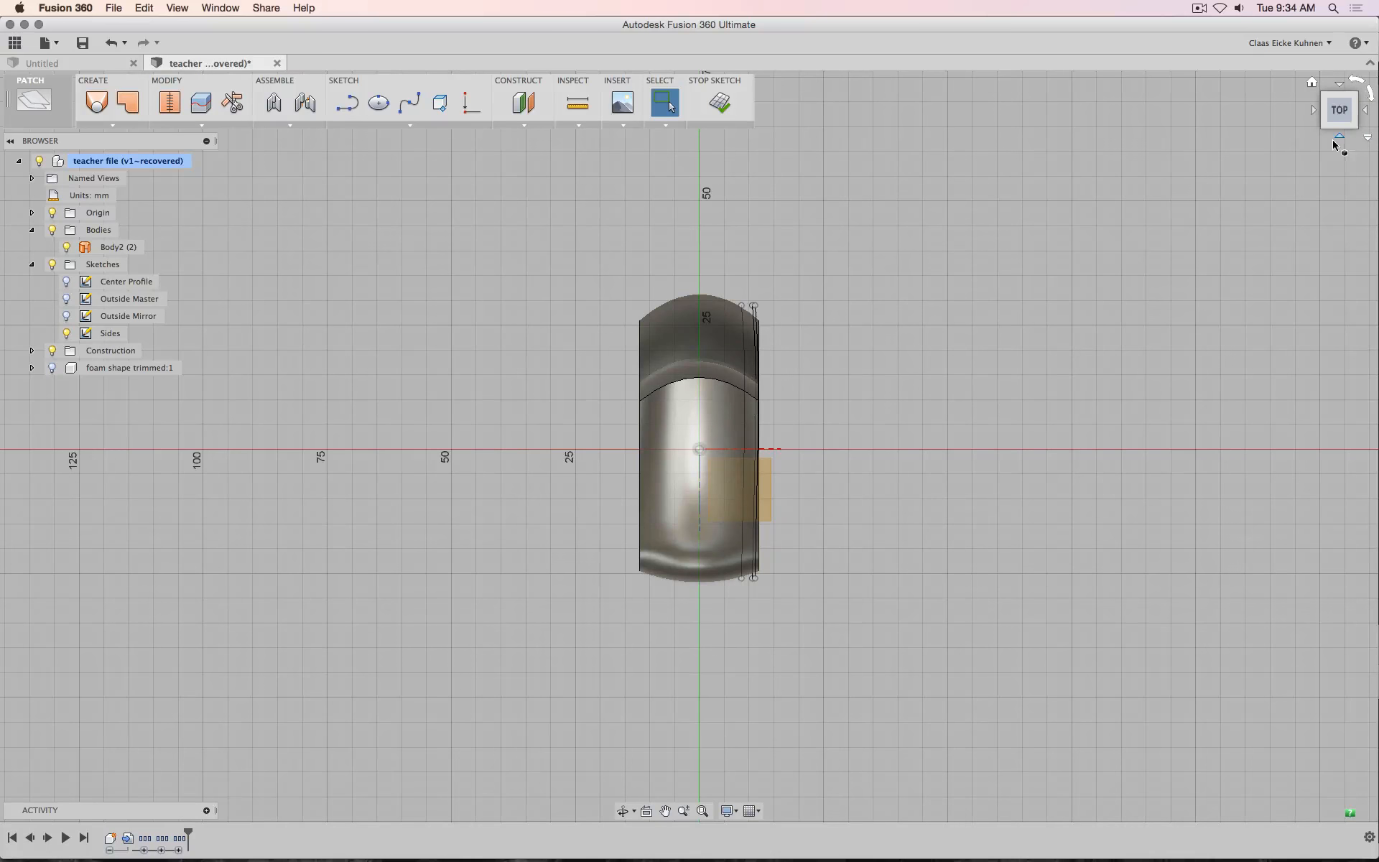
pyautogui.scroll(3, 791, 343)
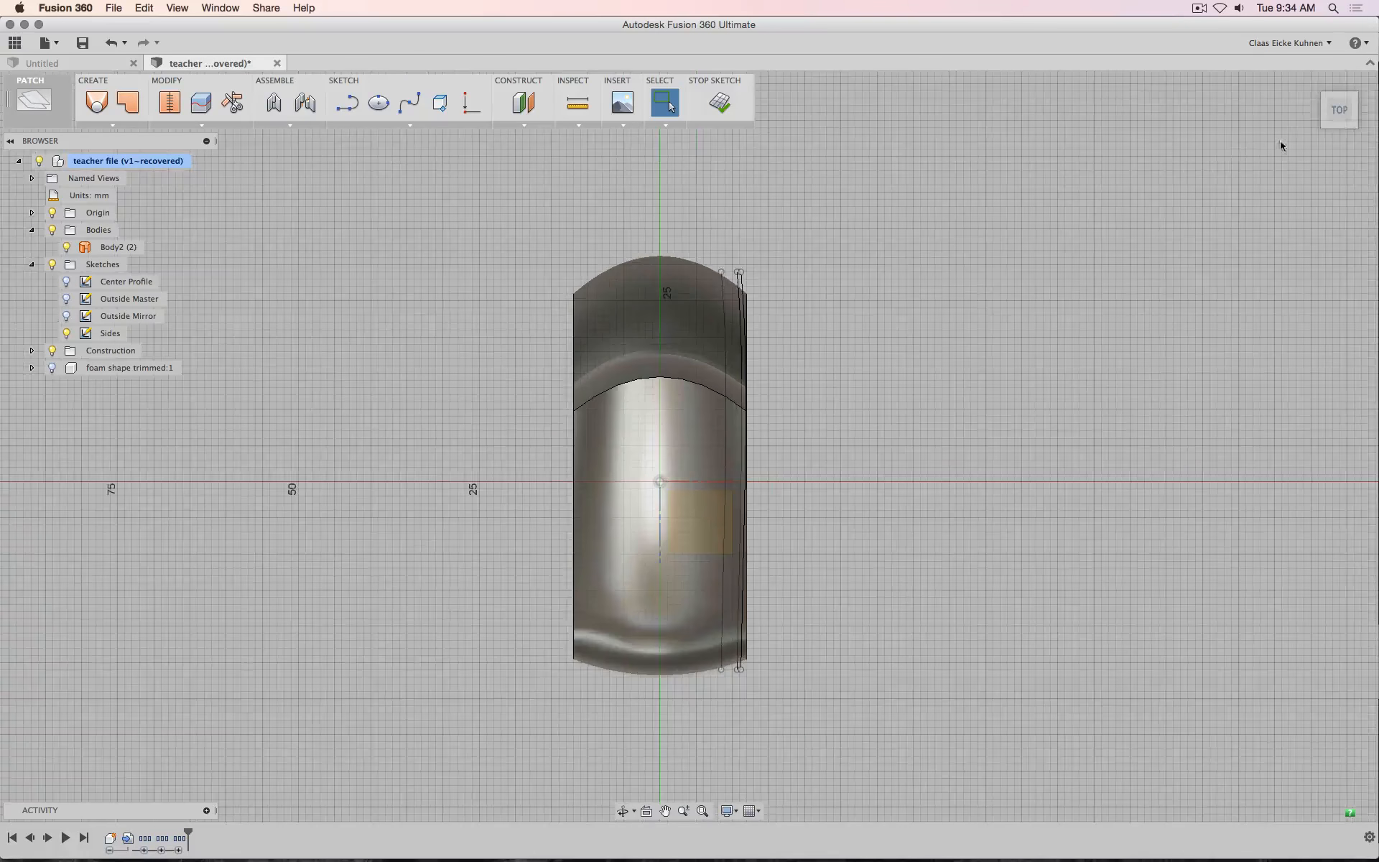
pyautogui.click(1341, 140)
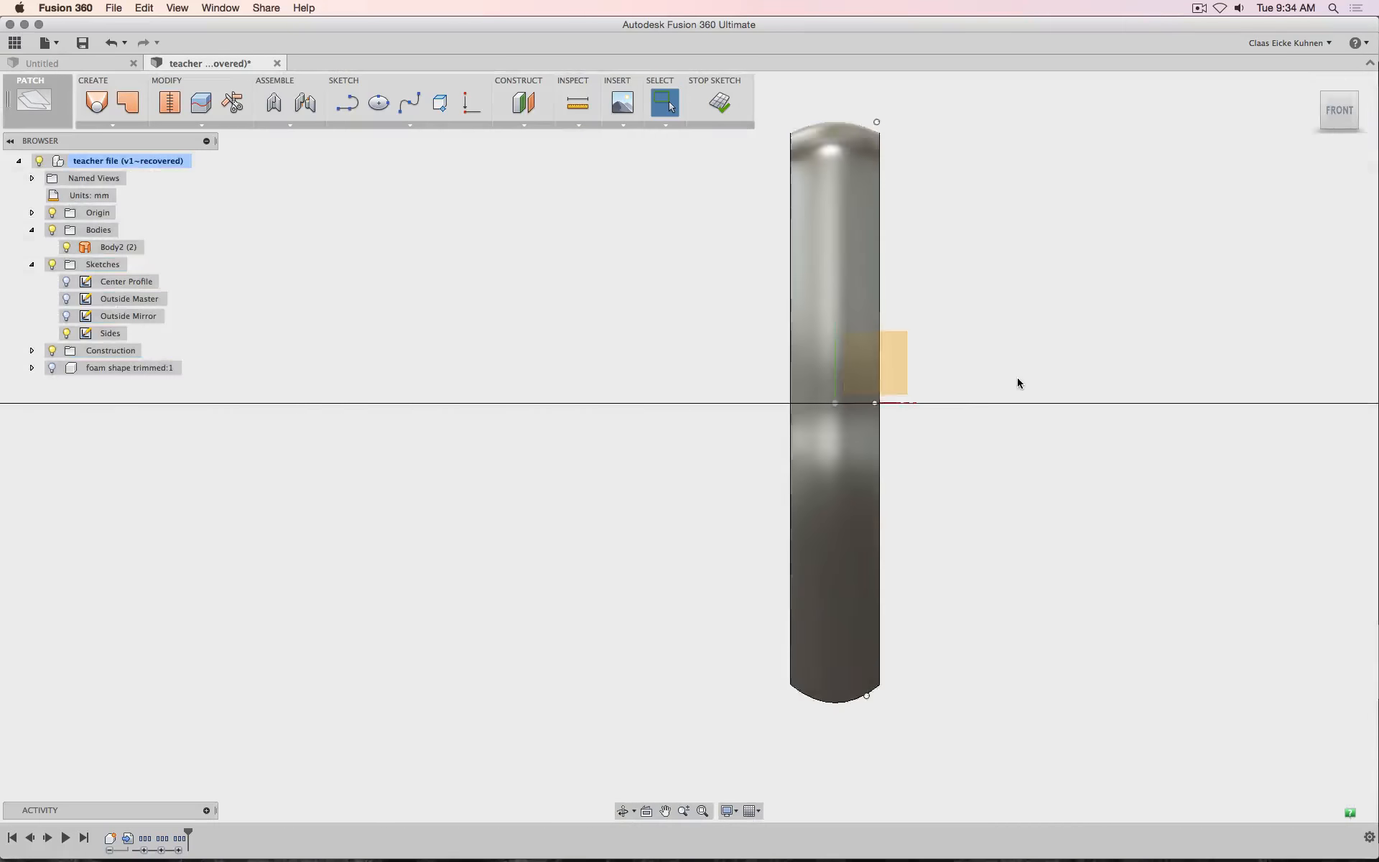
pyautogui.scroll(-1, 1018, 383)
pyautogui.keyDown('shift'); pyautogui.moveTo(1019, 383); pyautogui.dragTo(688, 446, button='middle'); pyautogui.keyUp('shift')
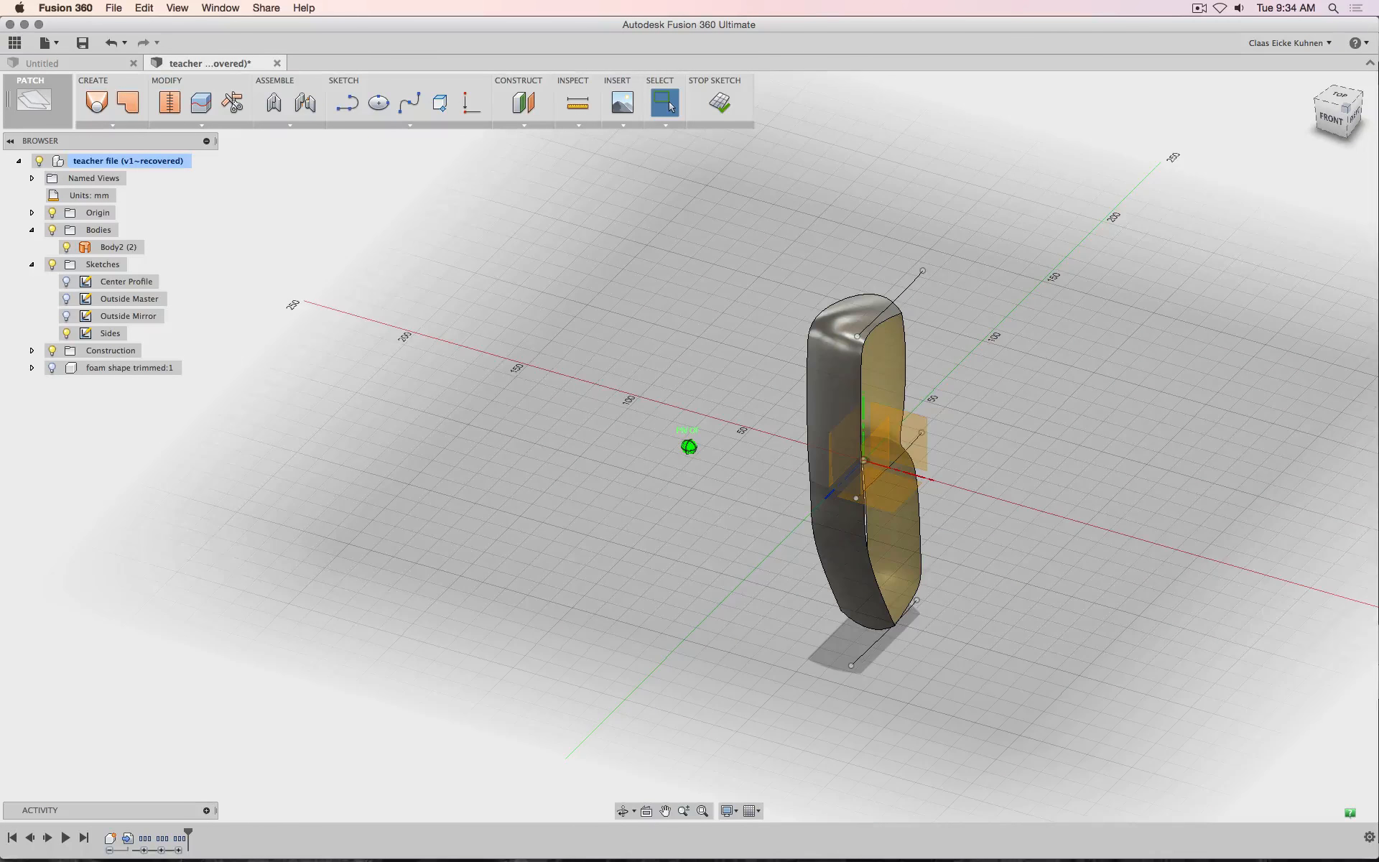
# Move the front end point of the uppermost side curve by -1.00 mm in X
pyautogui.click(916, 276)
pyautogui.scroll(5, 998, 463)
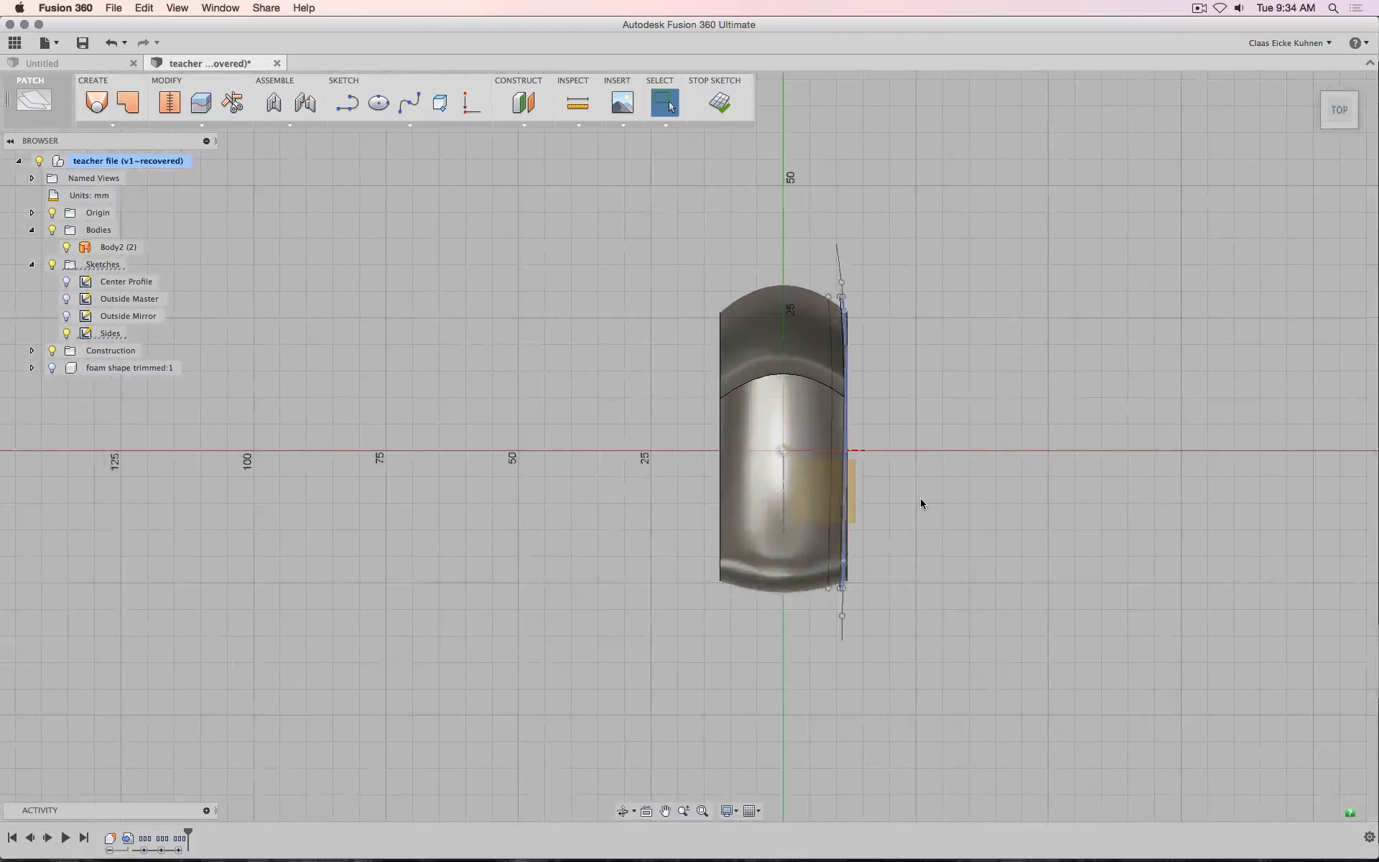
pyautogui.scroll(3, 837, 640)
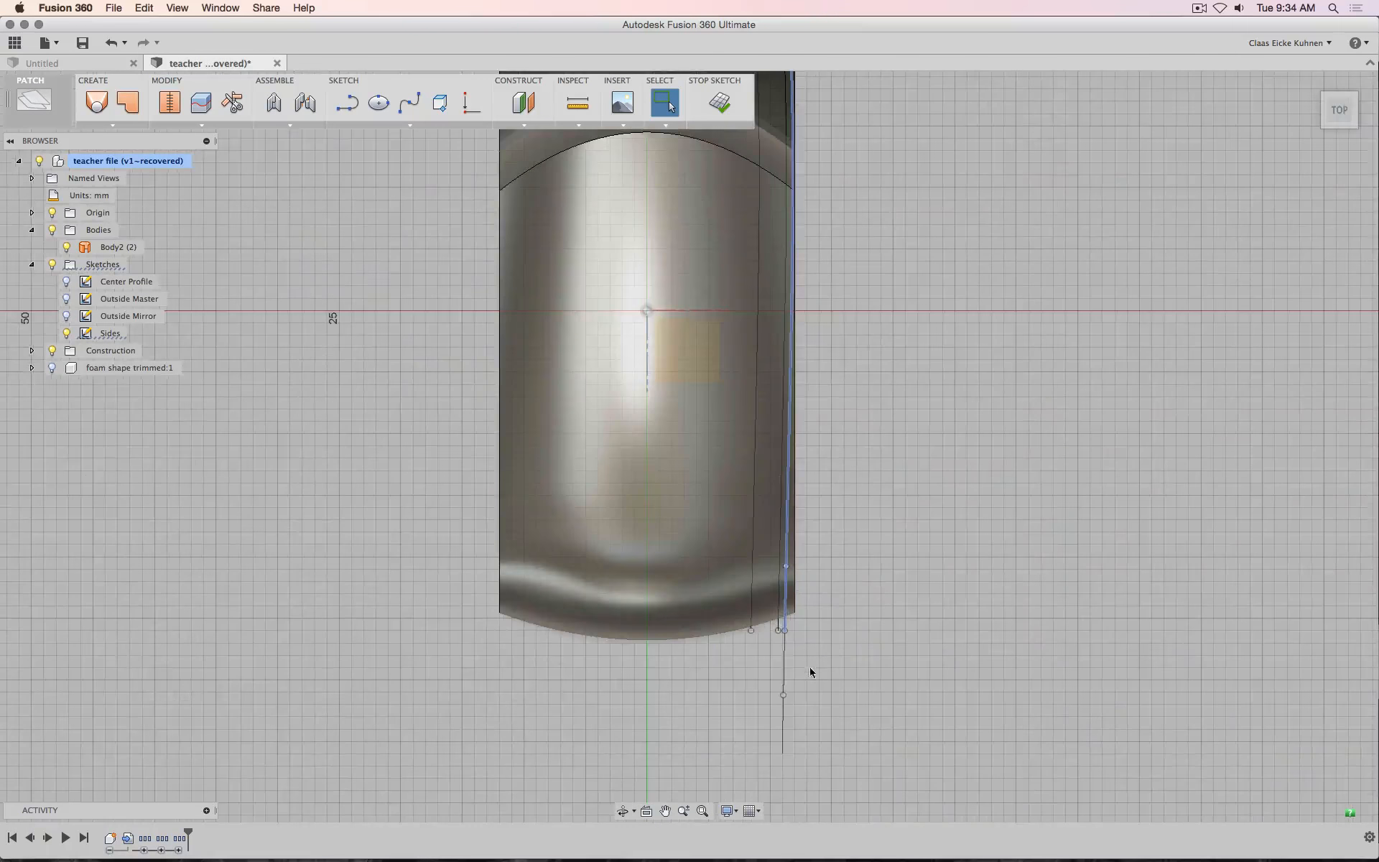
pyautogui.click(785, 694)
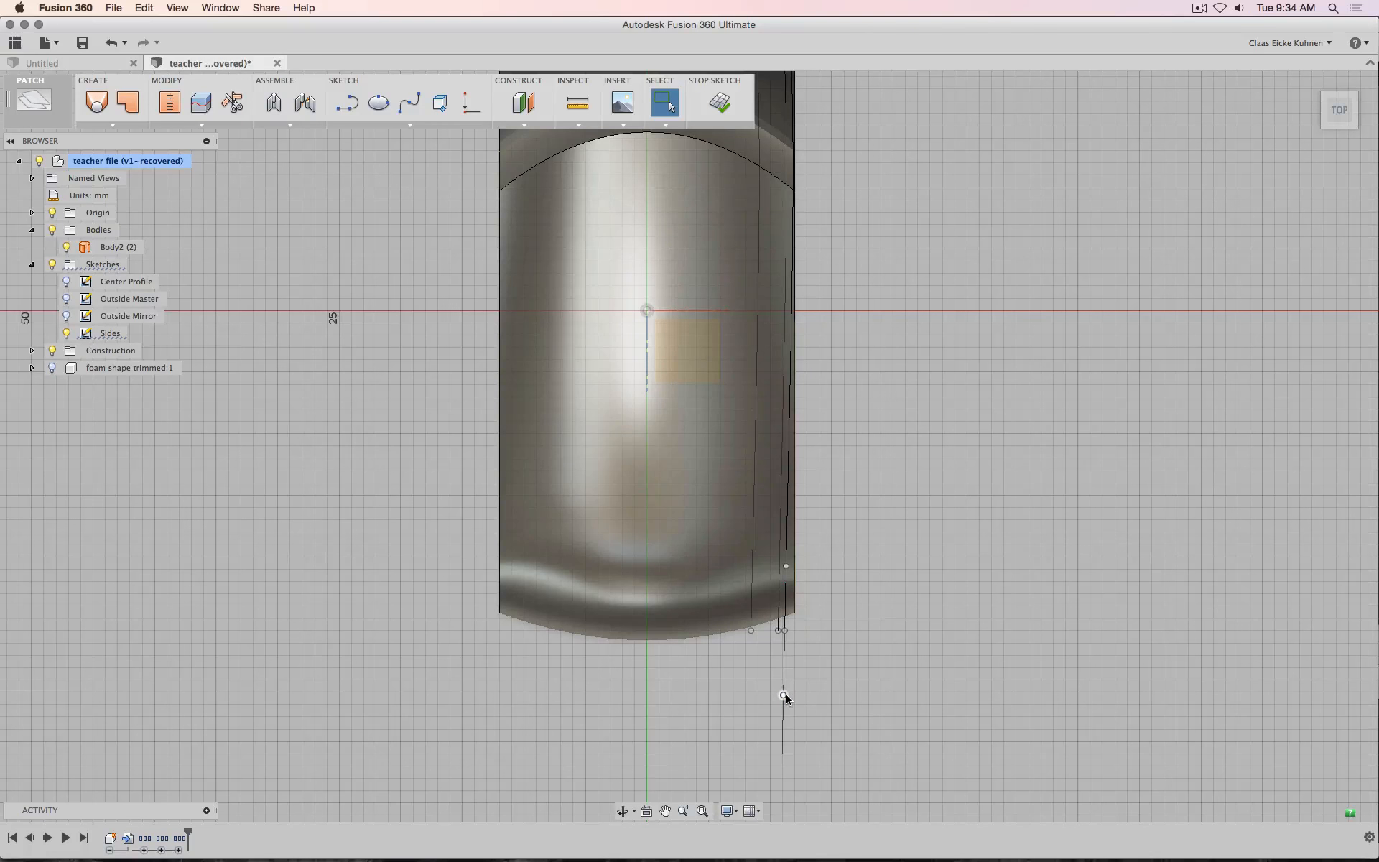
pyautogui.click(785, 616)
pyautogui.scroll(-5, 859, 357)
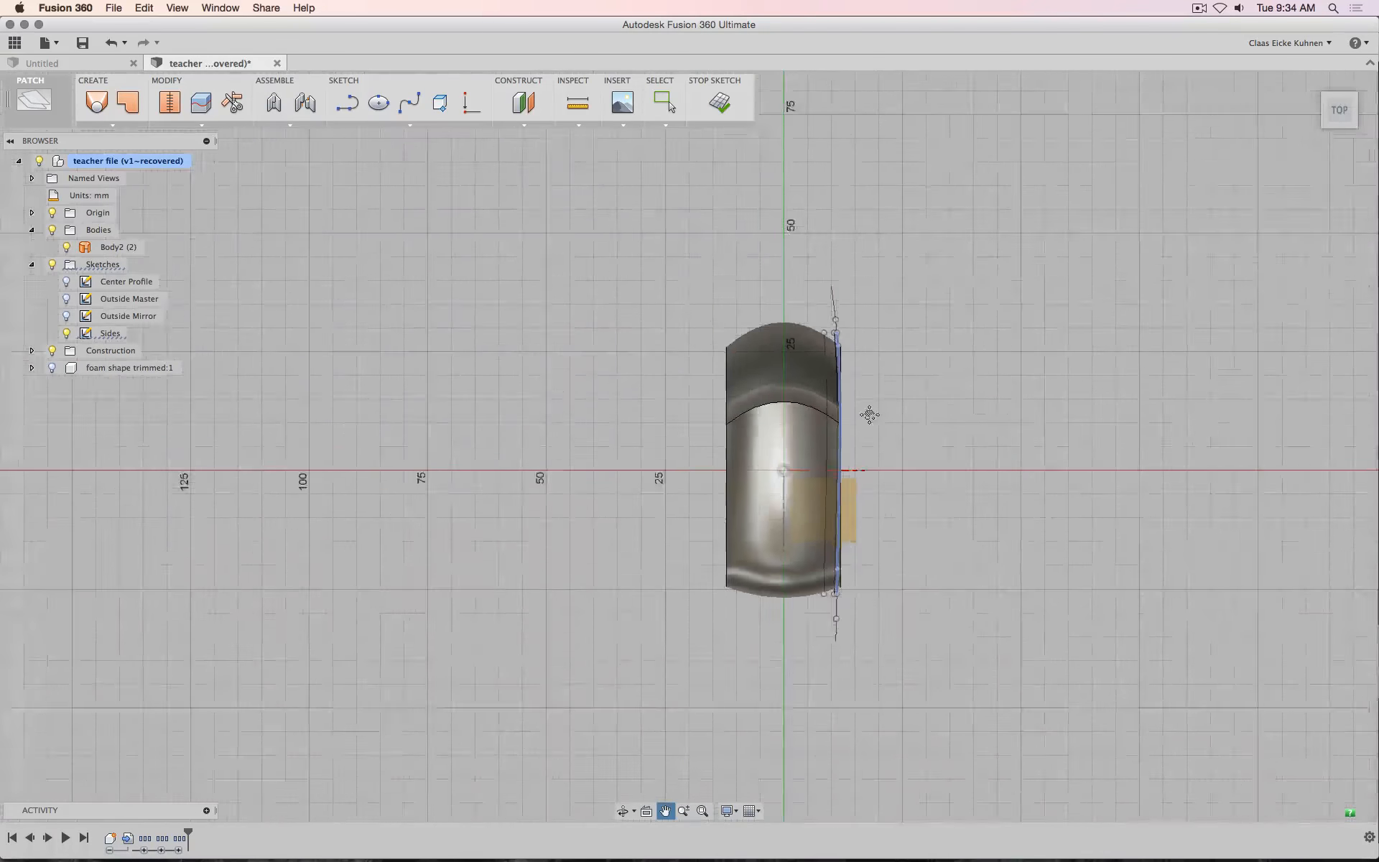
pyautogui.scroll(5, 870, 477)
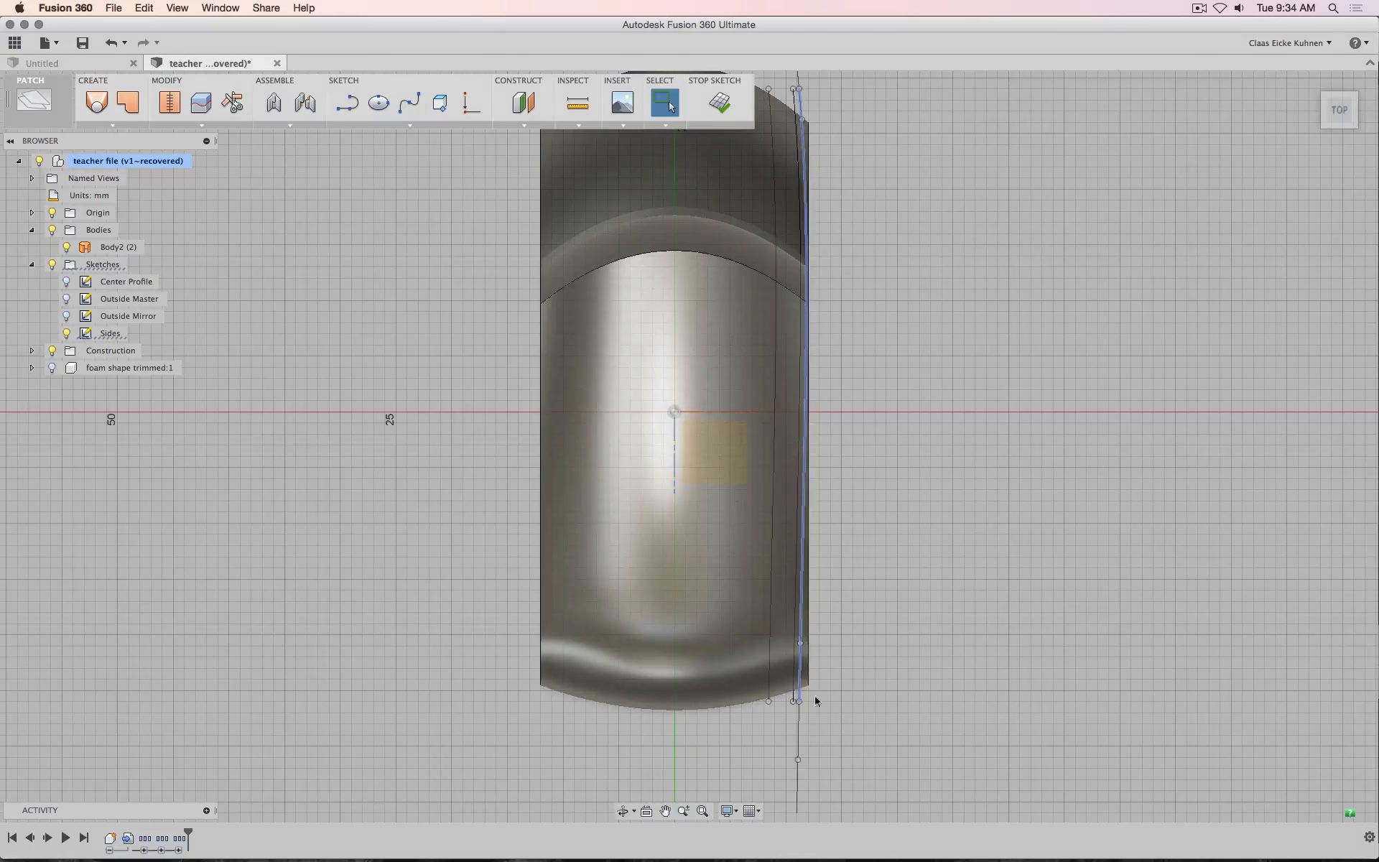
pyautogui.click(797, 759)
pyautogui.rightClick(798, 759)
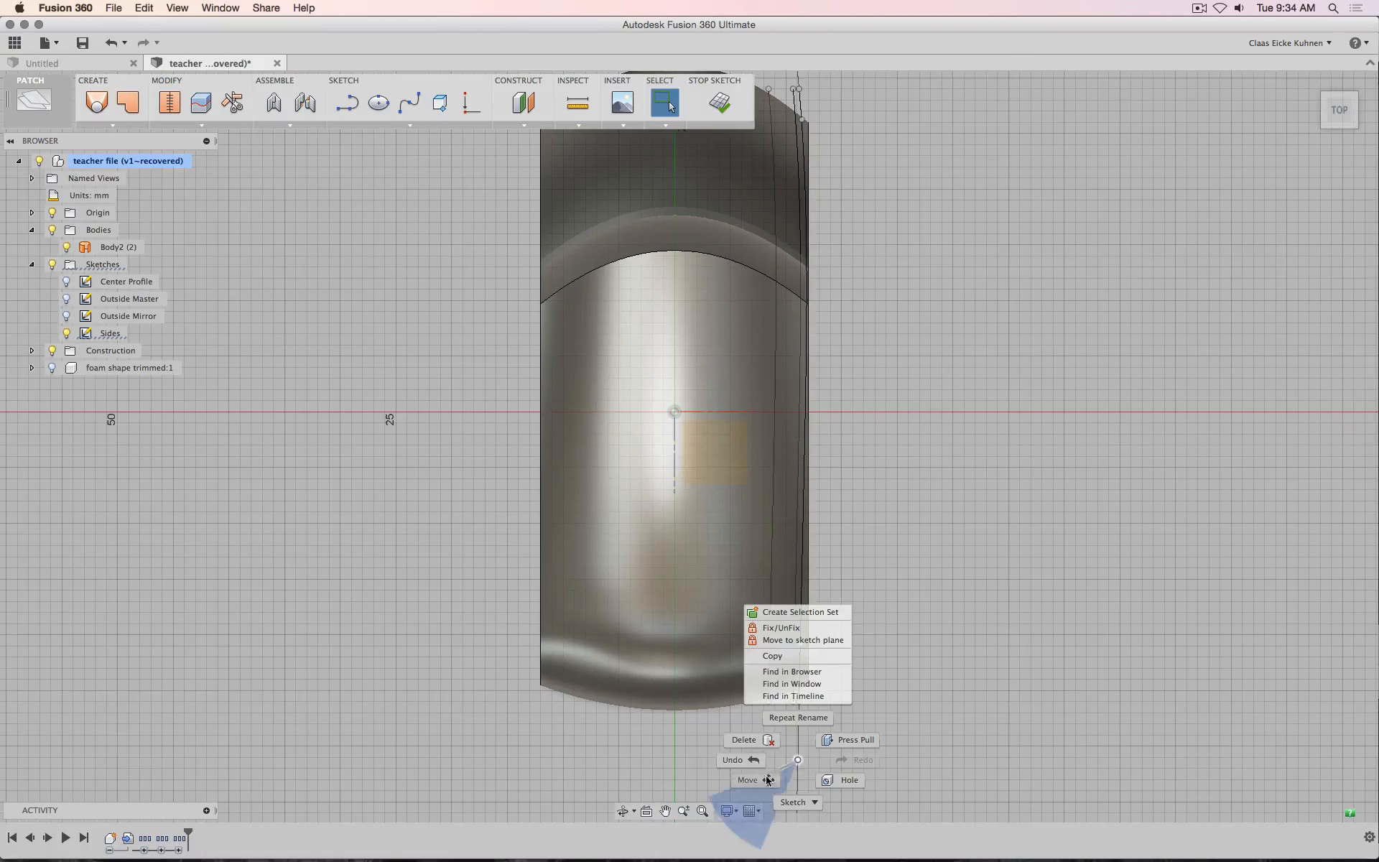
pyautogui.click(767, 780)
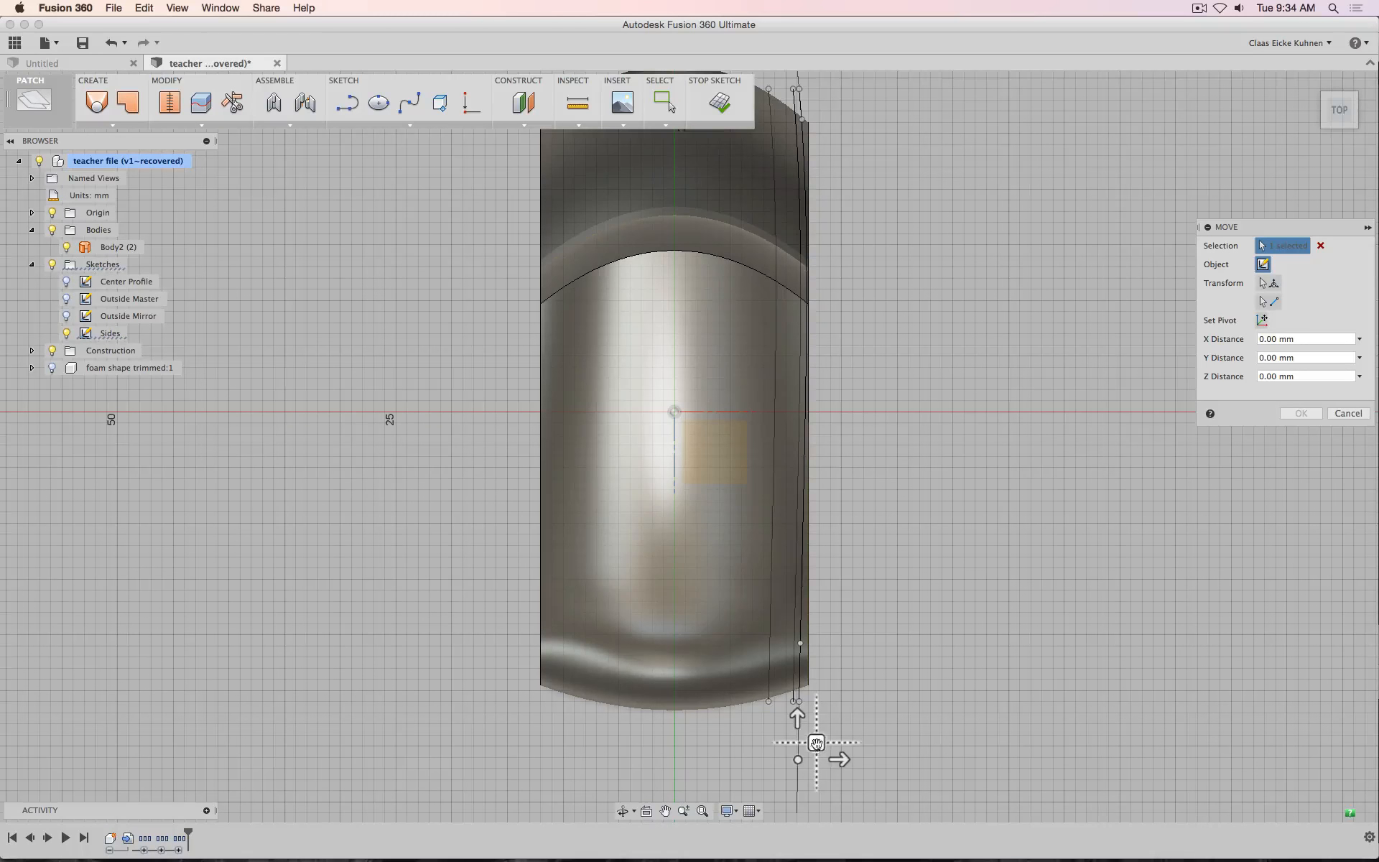
pyautogui.moveTo(817, 742); pyautogui.dragTo(831, 701)
pyautogui.click(800, 701)
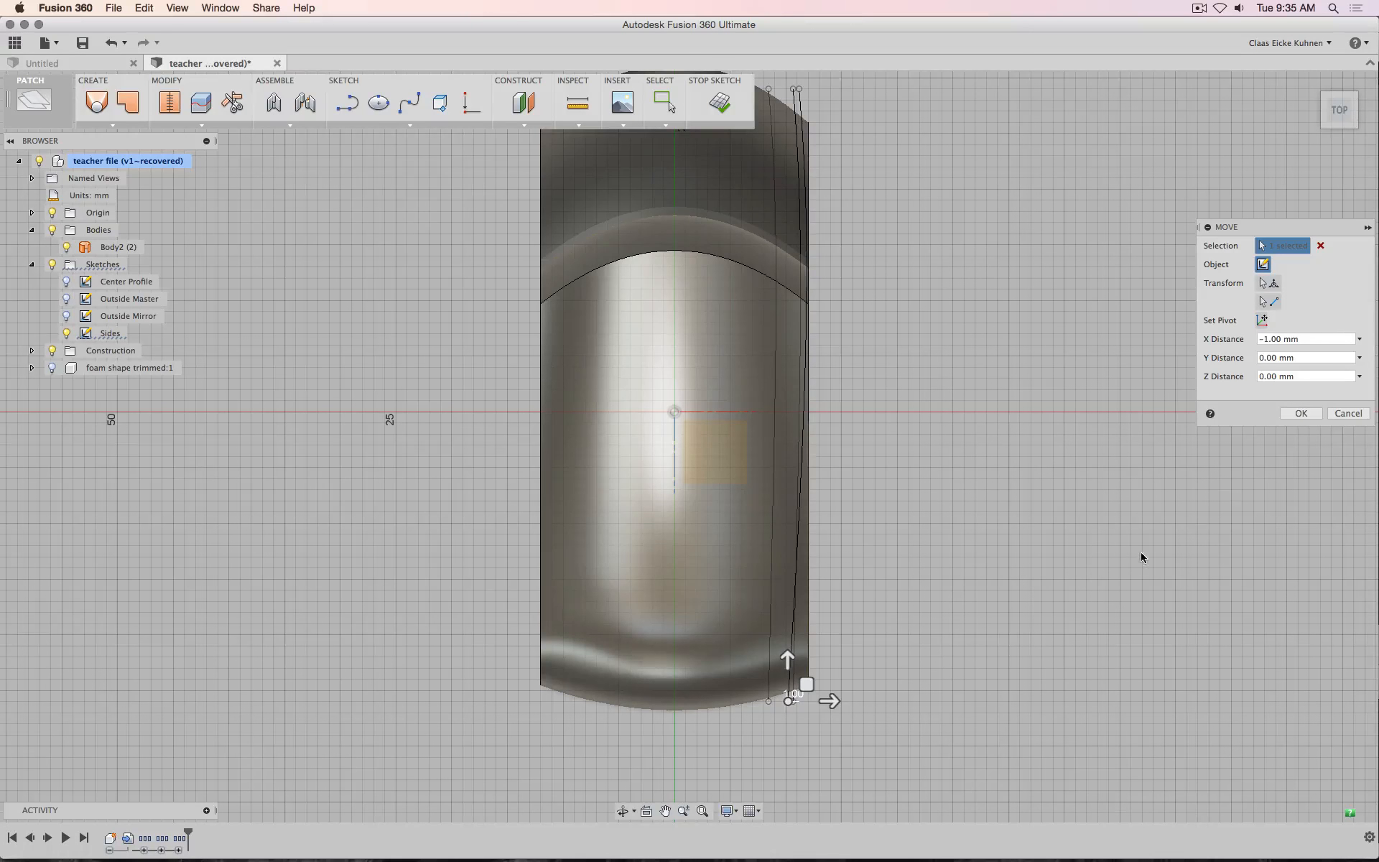
pyautogui.click(1319, 420)
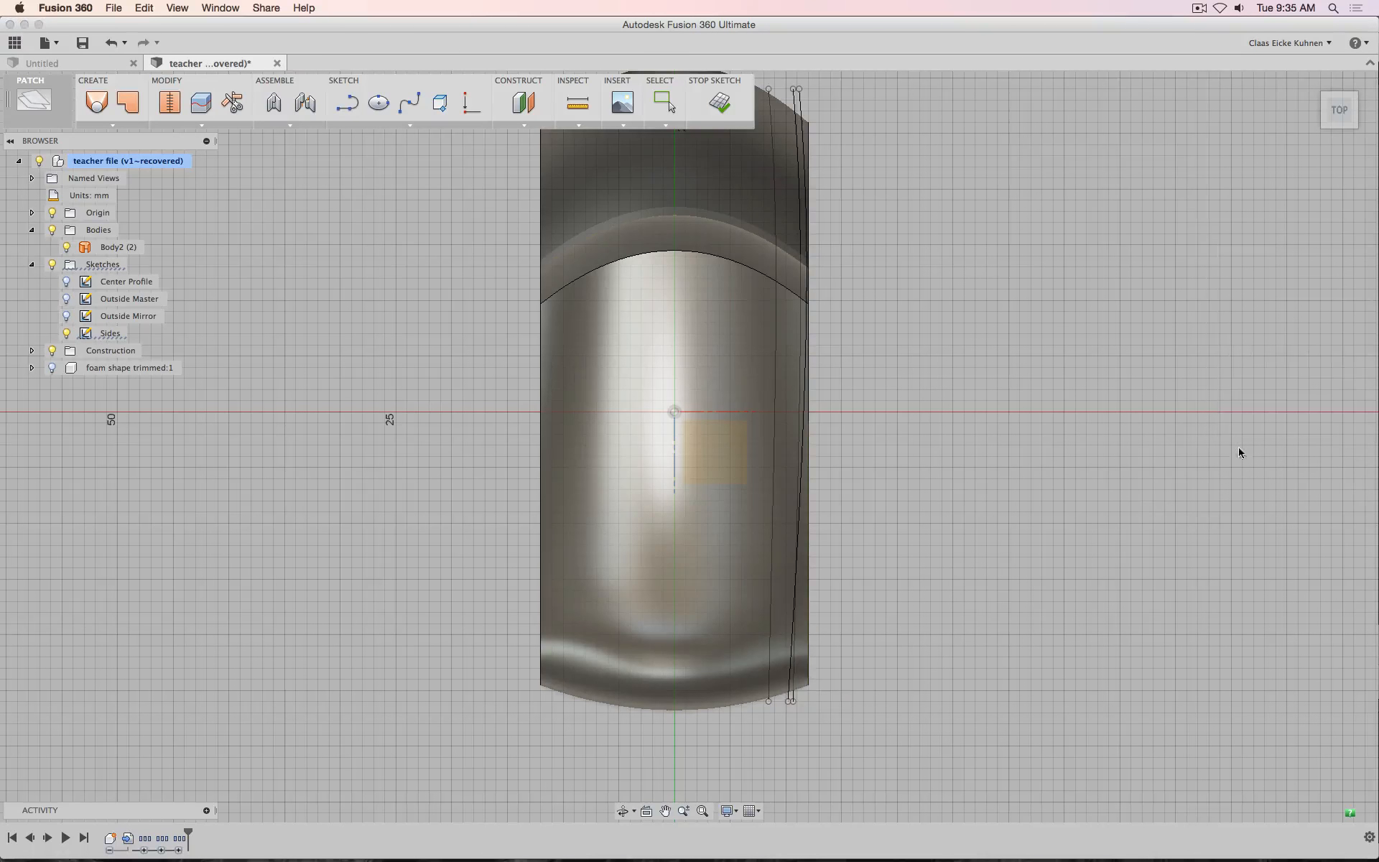
# Move the front tangent handle of the neighbouring side curve -1.00 mm in X, and adjust it by 0.709 mm in X and -0.258 mm in Y
pyautogui.click(794, 702)
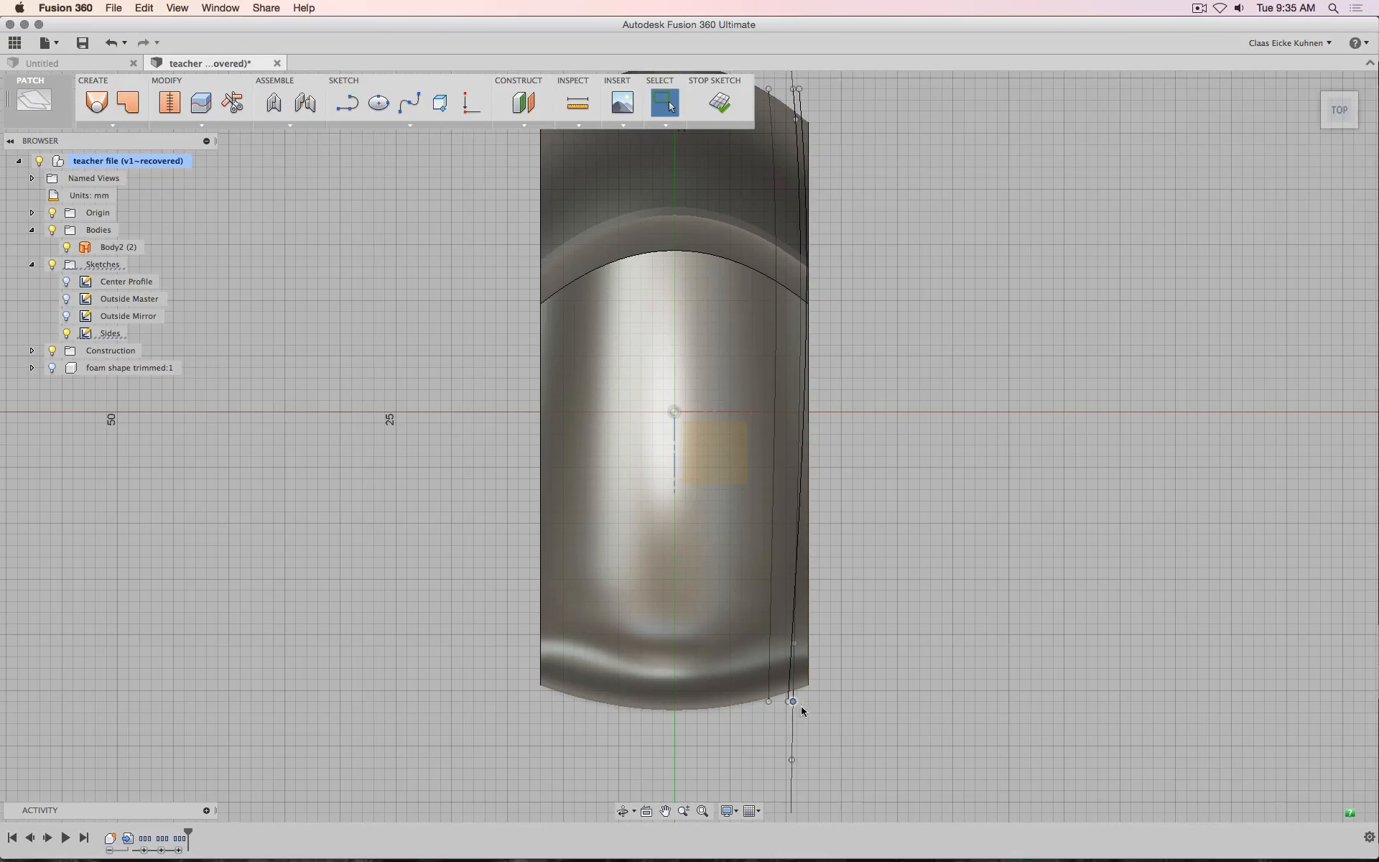
pyautogui.rightClick(793, 761)
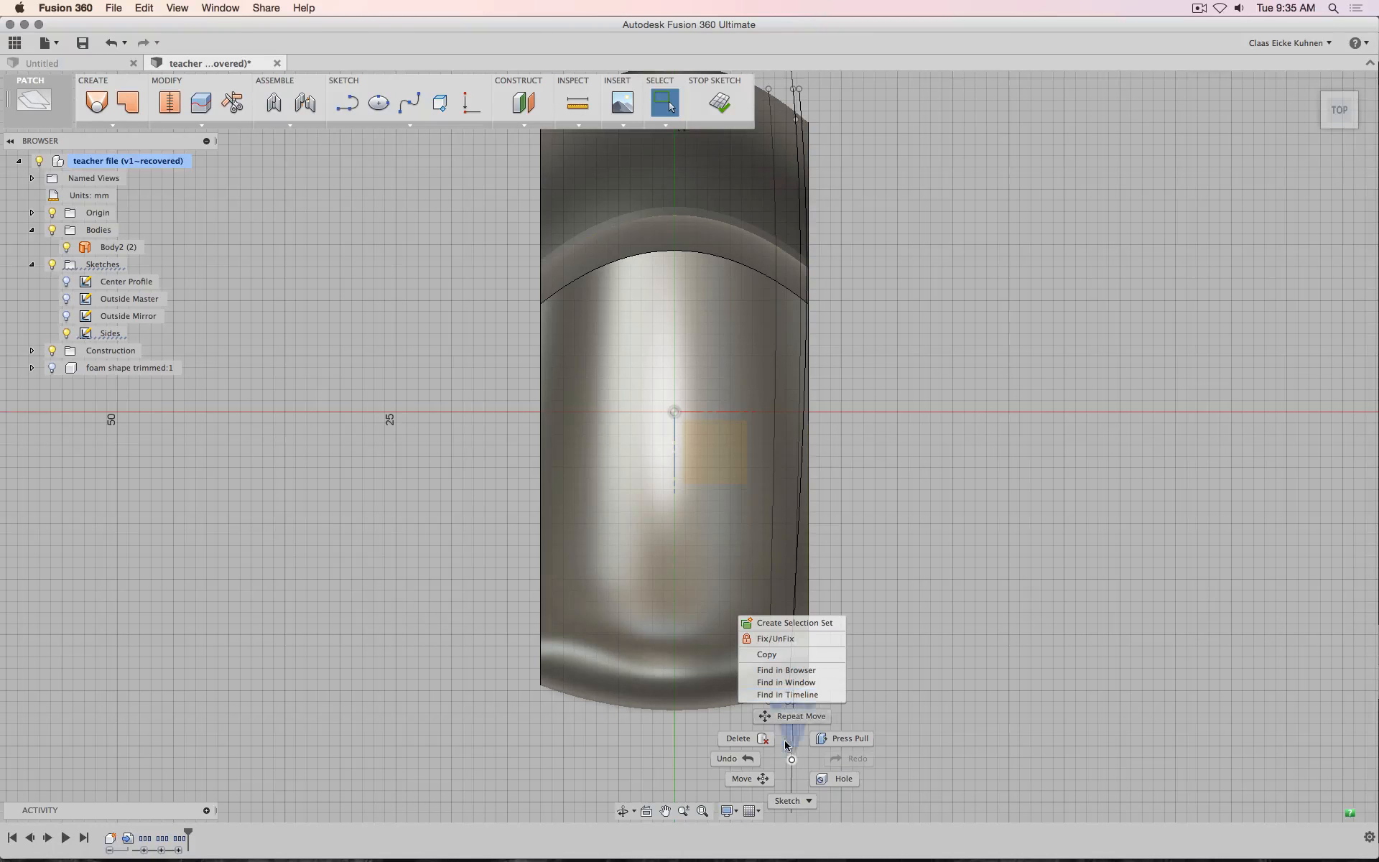
pyautogui.click(744, 778)
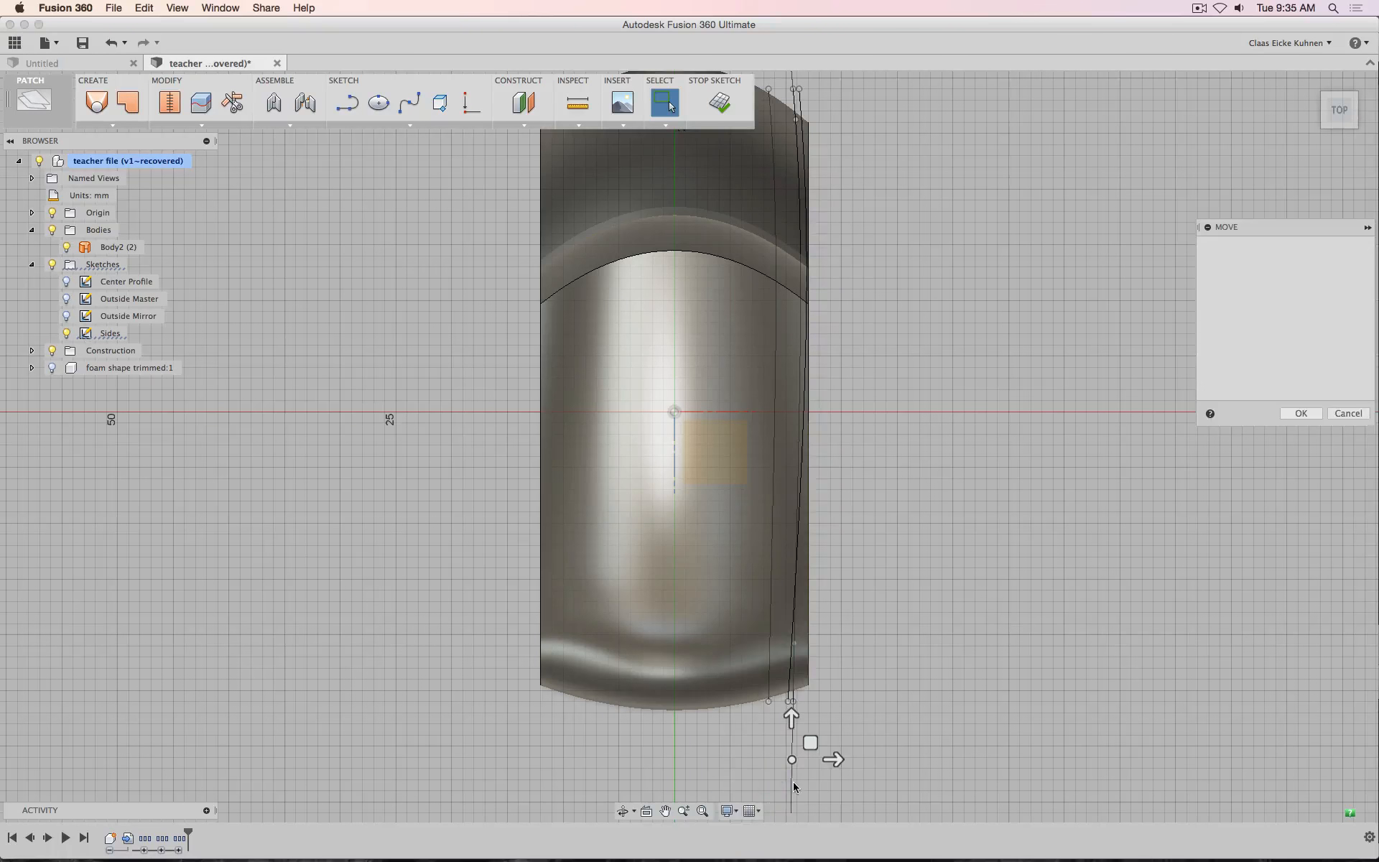
pyautogui.click(826, 759)
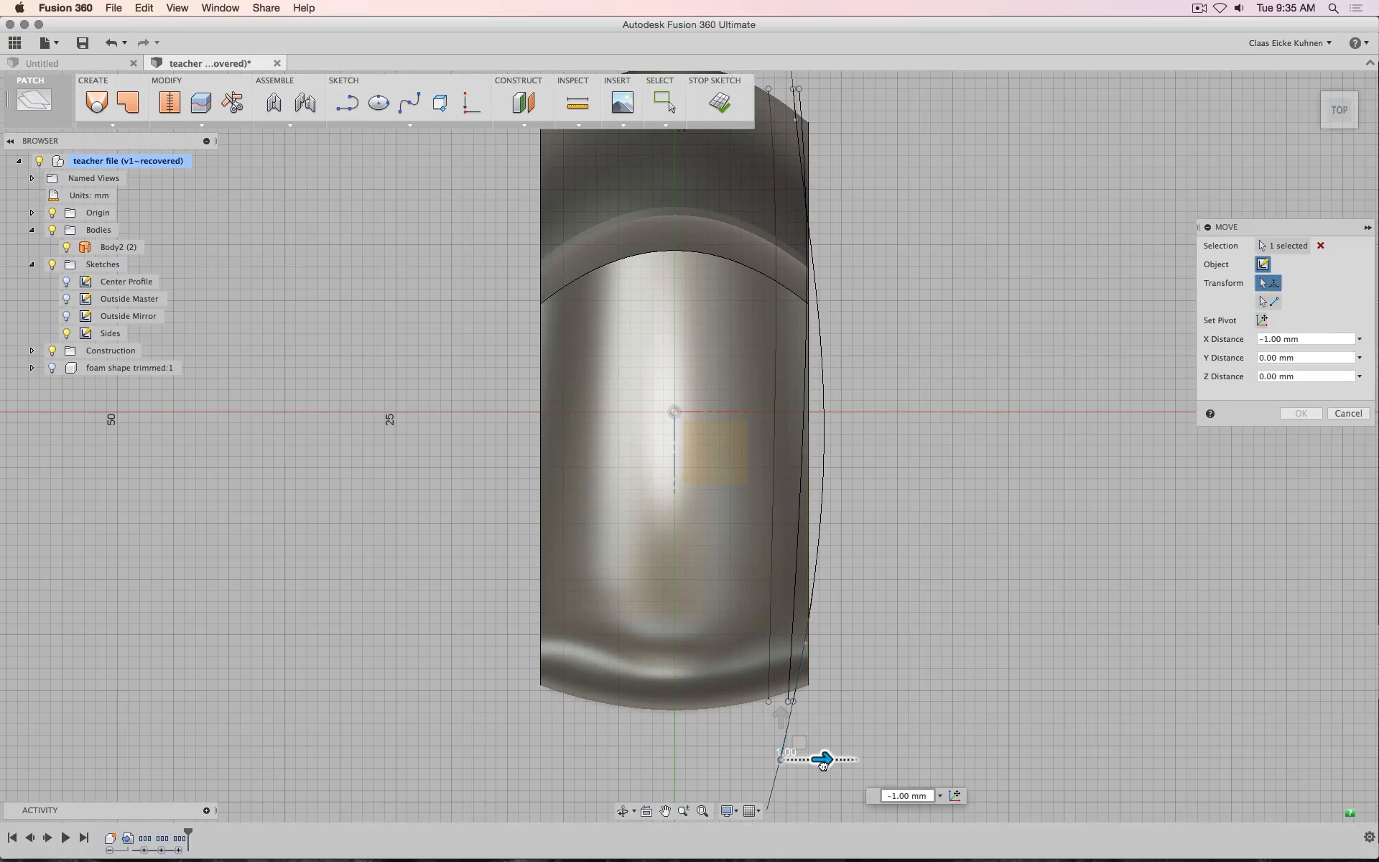
pyautogui.moveTo(799, 740); pyautogui.dragTo(808, 745)
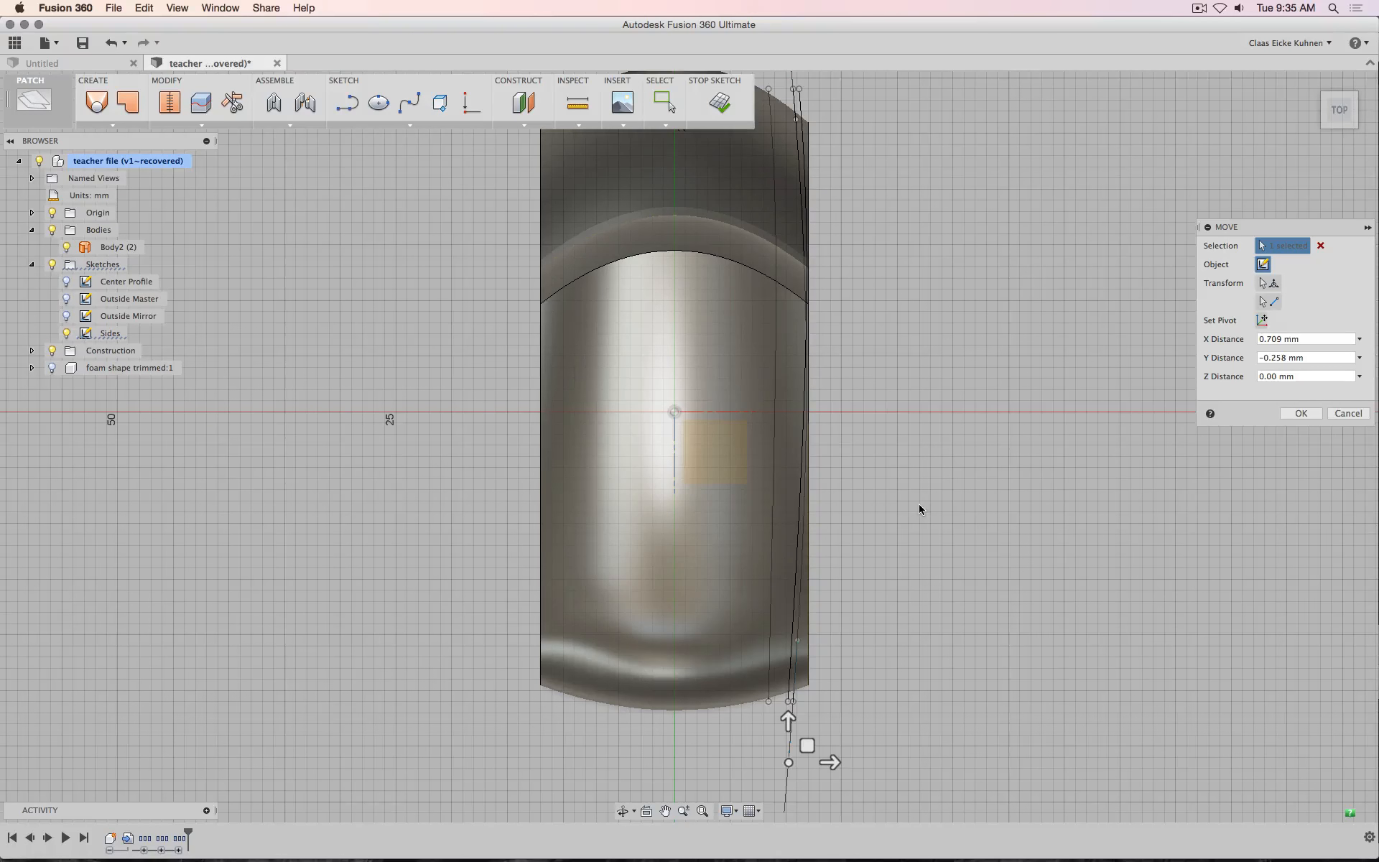
pyautogui.click(1301, 413)
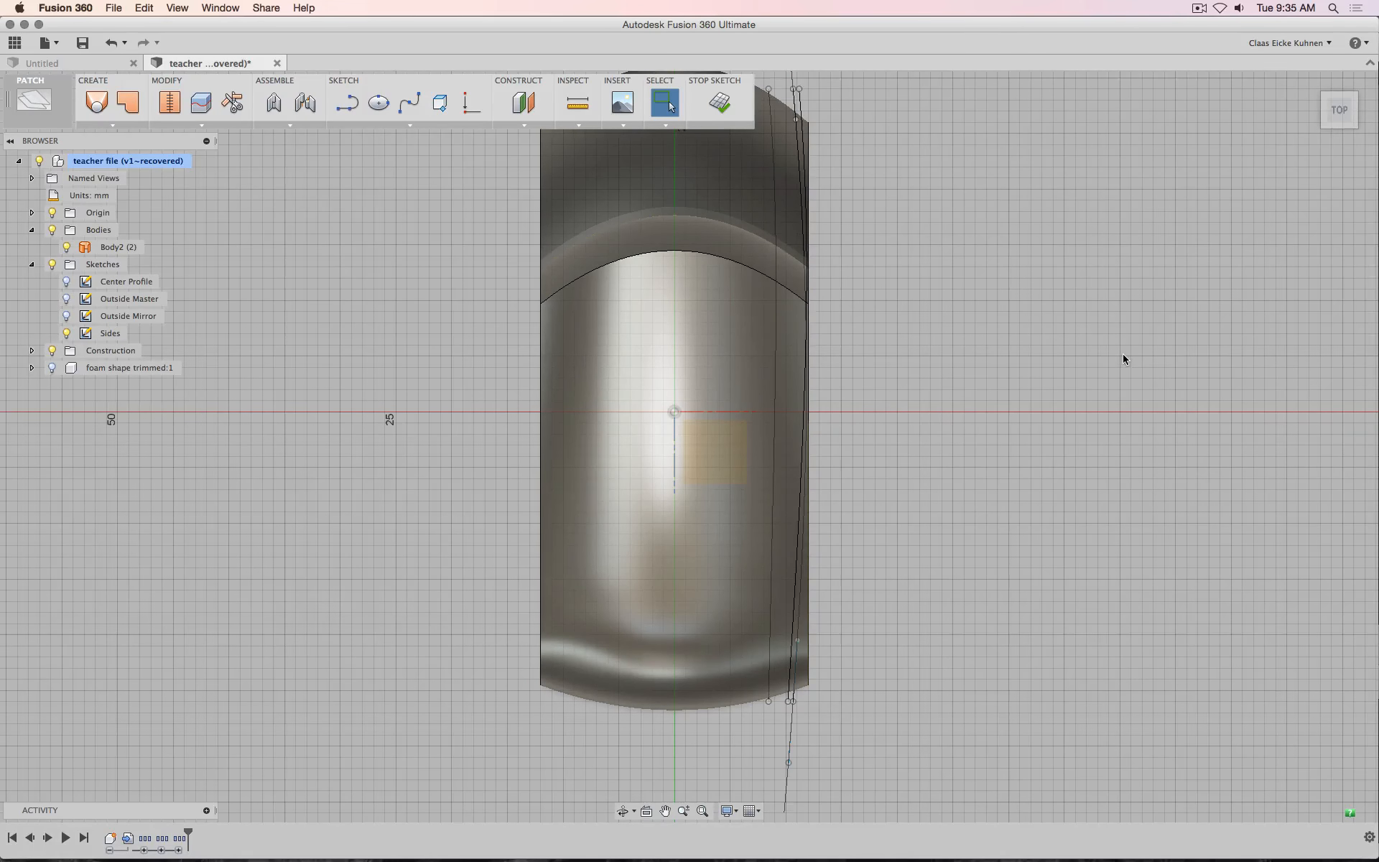
# Finish the Sides sketch, expand the timeline group holding the Boundary Fill, and roll the timeline back to just before that feature
pyautogui.click(722, 103)
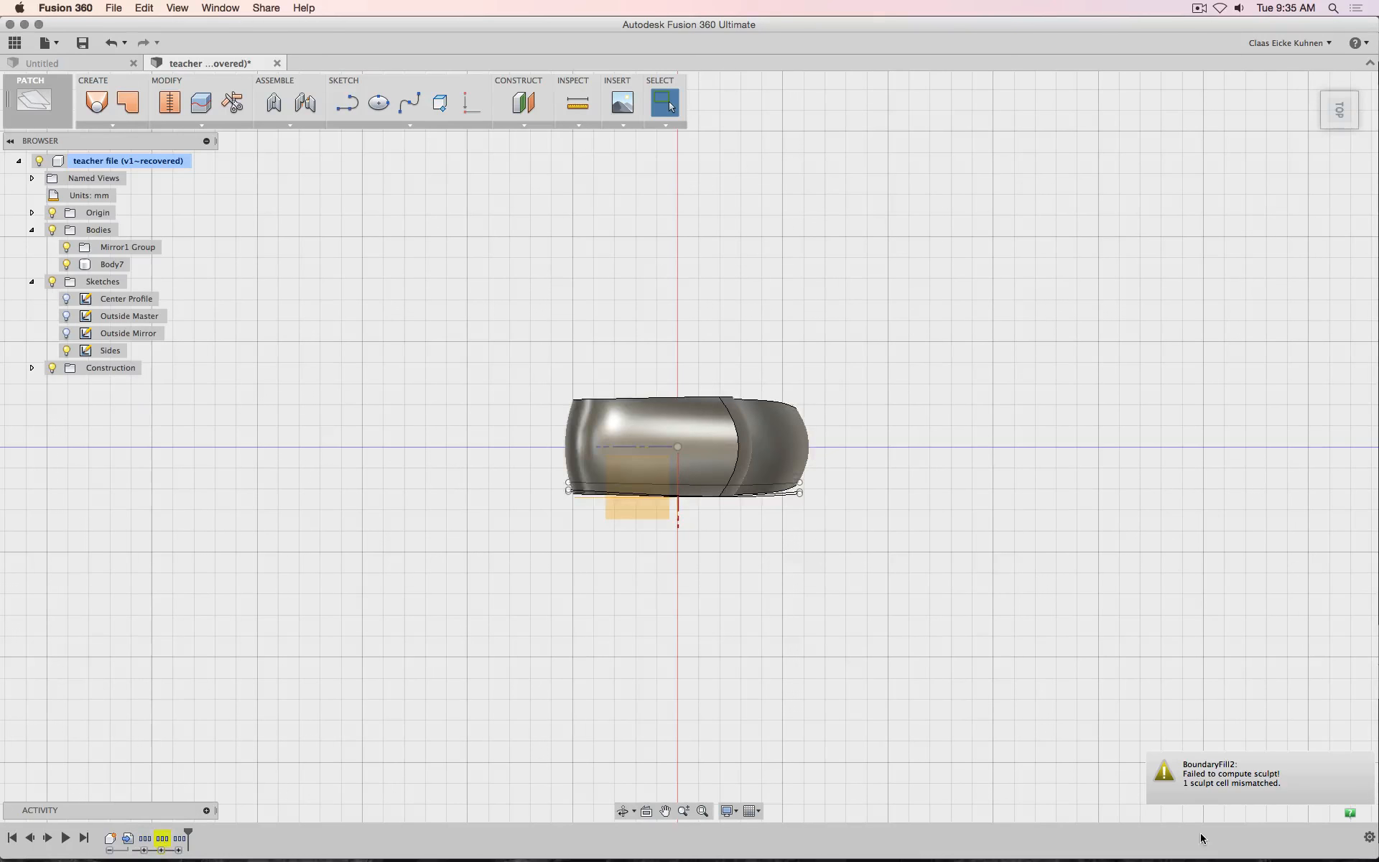
pyautogui.click(160, 850)
pyautogui.click(213, 841)
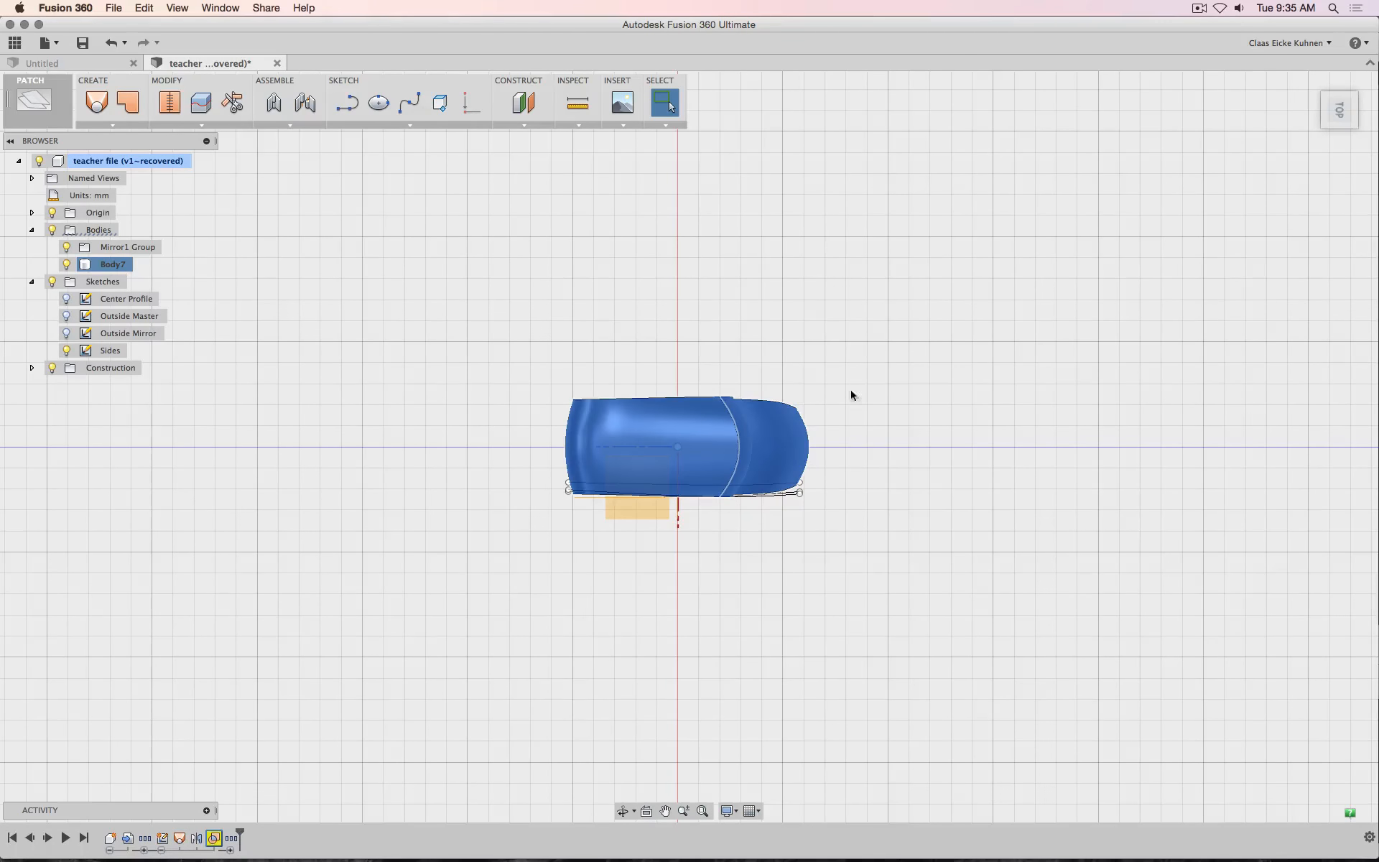
pyautogui.moveTo(1342, 118); pyautogui.dragTo(1345, 109)
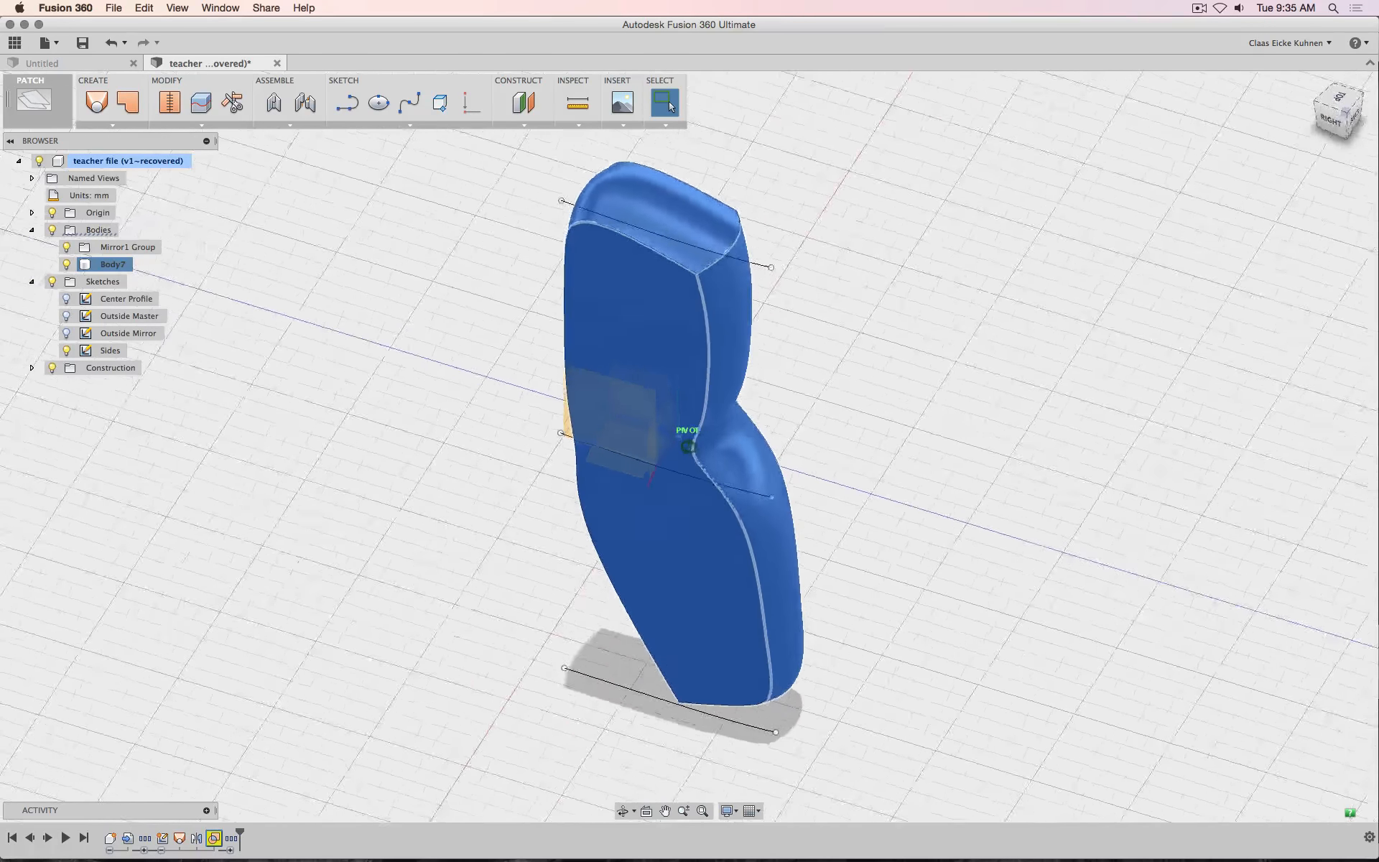
pyautogui.keyDown('shift'); pyautogui.moveTo(688, 447); pyautogui.dragTo(384, 750, button='middle'); pyautogui.keyUp('shift')
pyautogui.moveTo(239, 835); pyautogui.dragTo(206, 836)
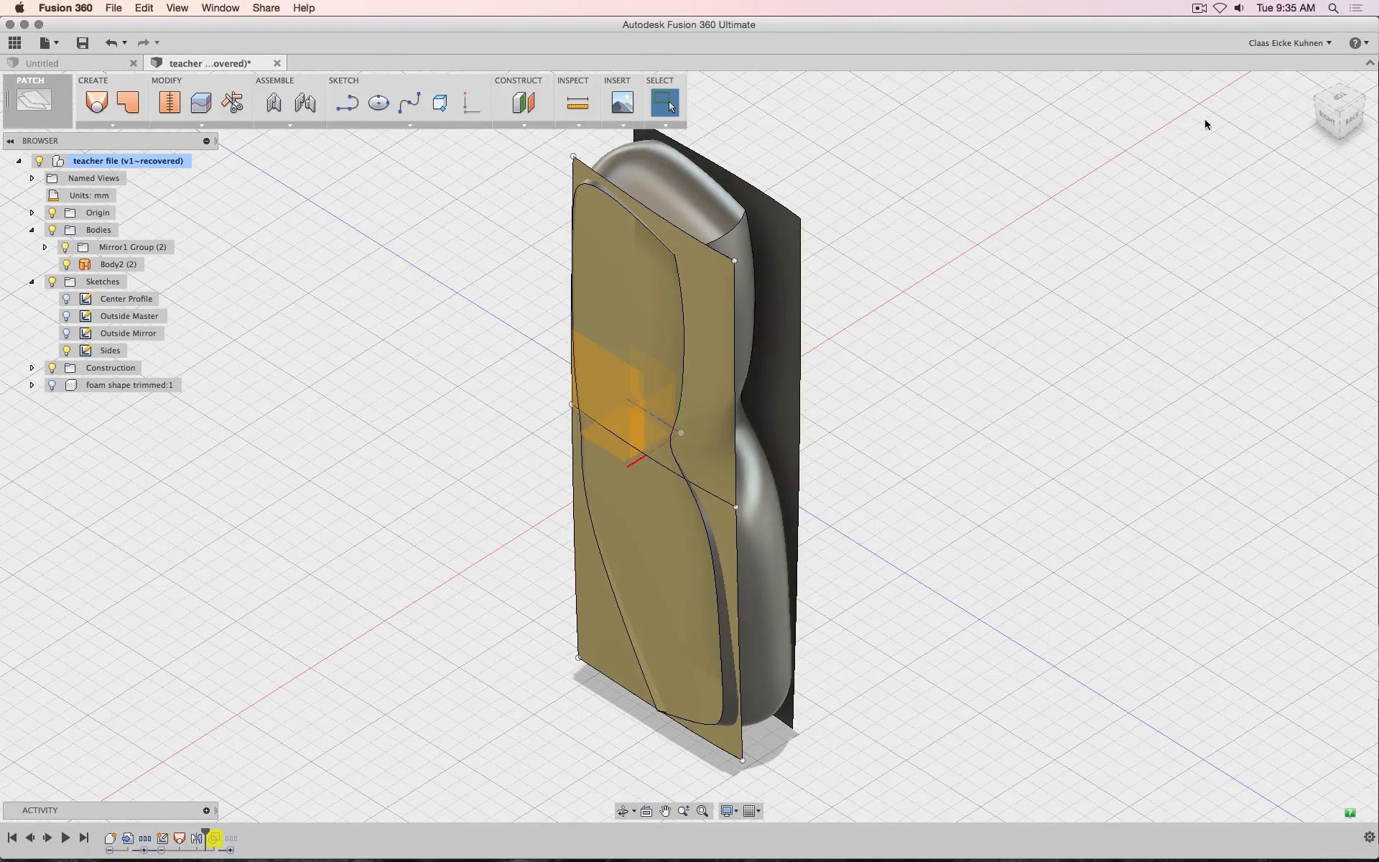
# Examine how the two side surfaces cut the handle surface, from the back and from angled views on both sides
pyautogui.click(1352, 122)
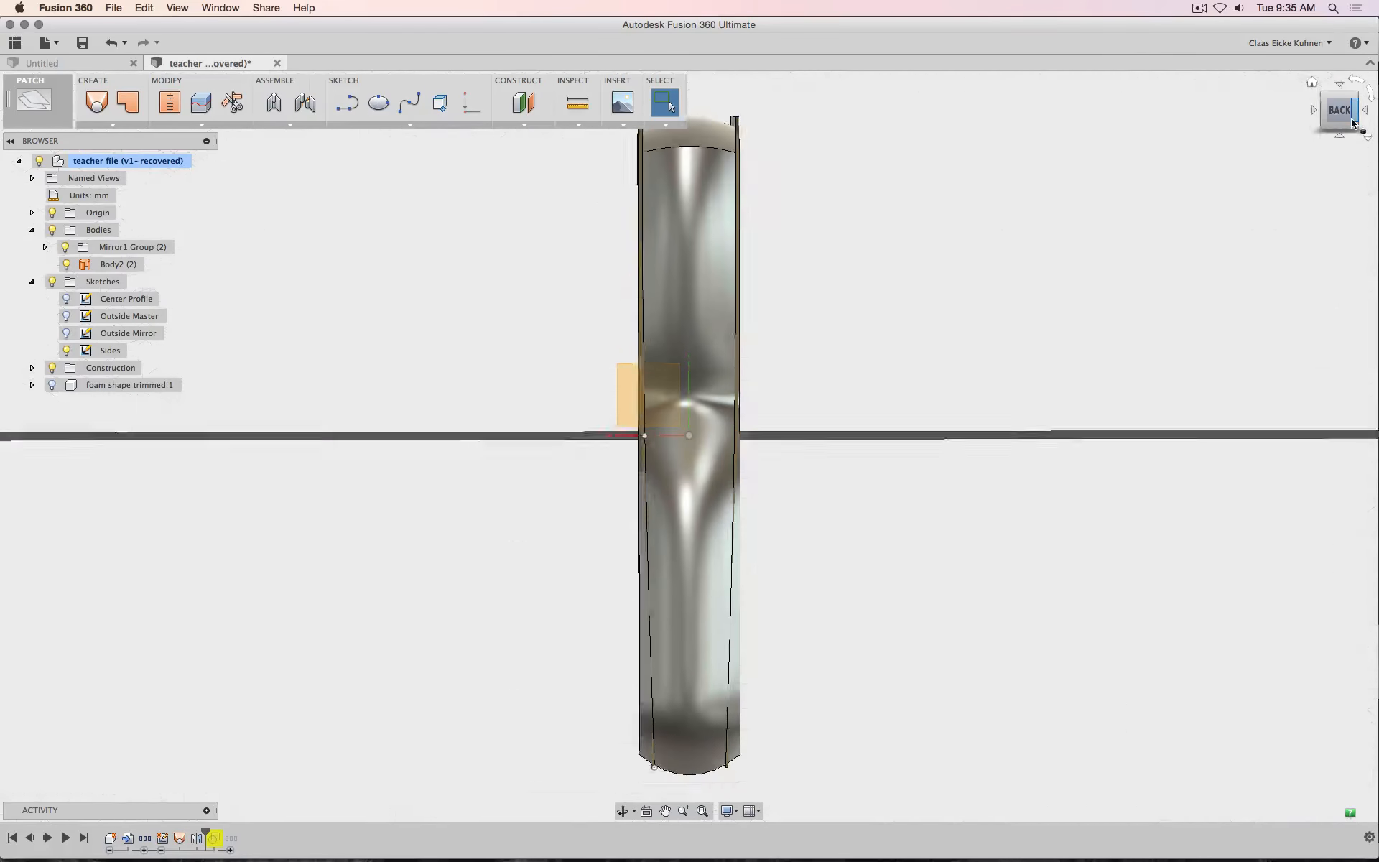
pyautogui.moveTo(689, 446)
pyautogui.keyDown('shift'); pyautogui.mouseDown(button='middle')
pyautogui.moveTo(790, 467)
pyautogui.moveTo(700, 474)
pyautogui.moveTo(686, 574)
pyautogui.moveTo(758, 360)
pyautogui.mouseUp(button='middle'); pyautogui.keyUp('shift')
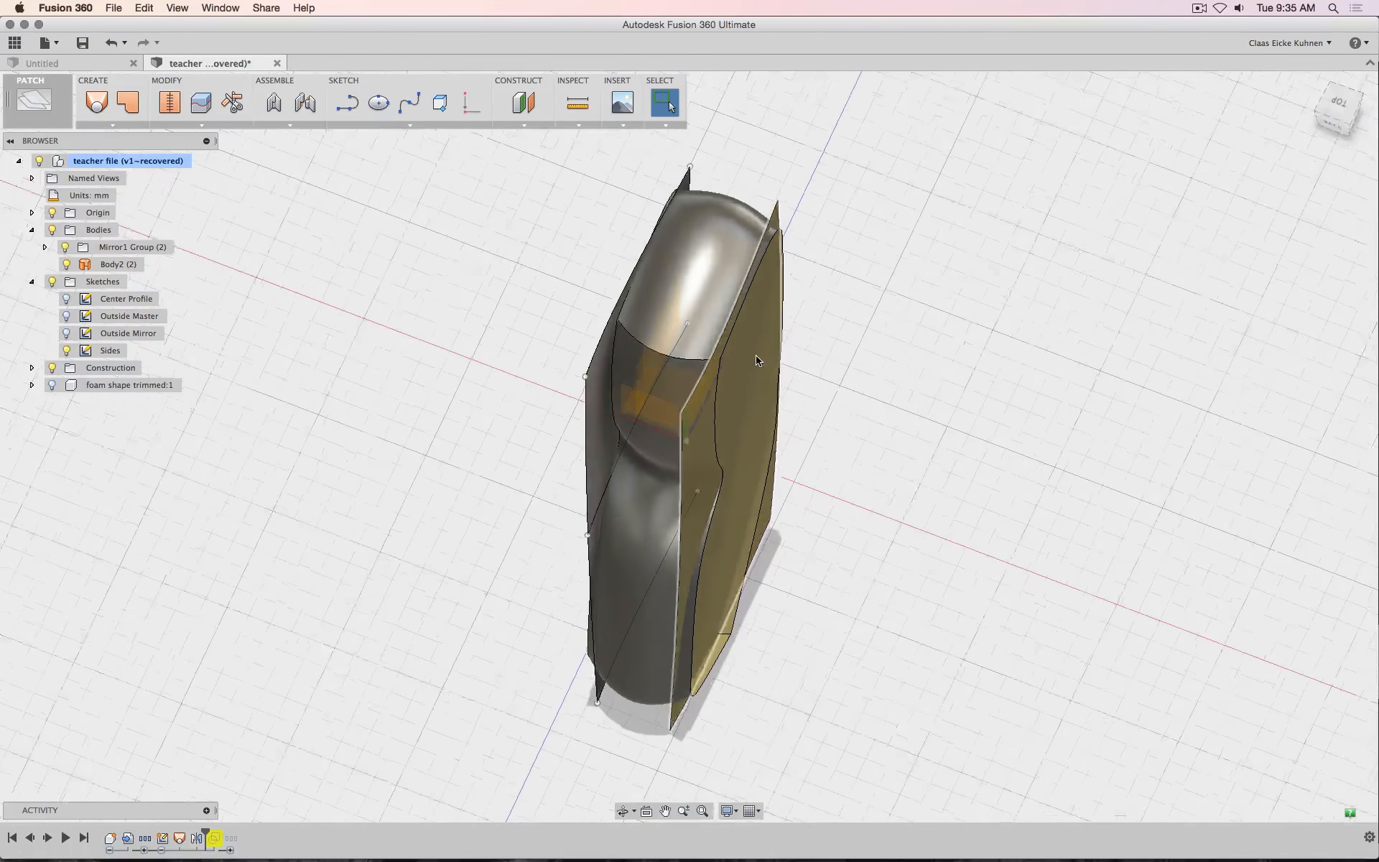
pyautogui.scroll(5, 756, 361)
pyautogui.scroll(-4, 916, 384)
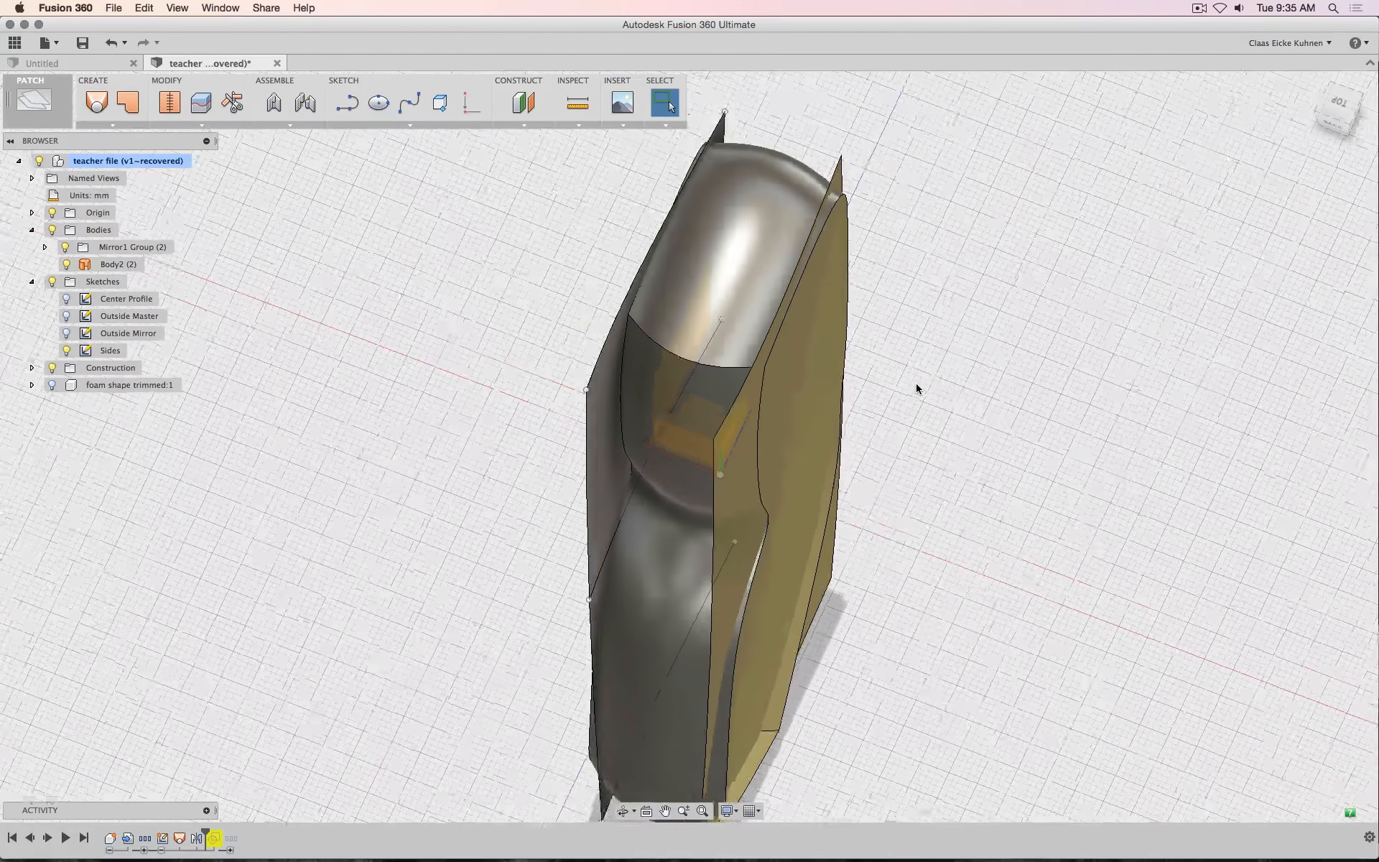
pyautogui.scroll(-2, 917, 385)
pyautogui.click(1334, 111)
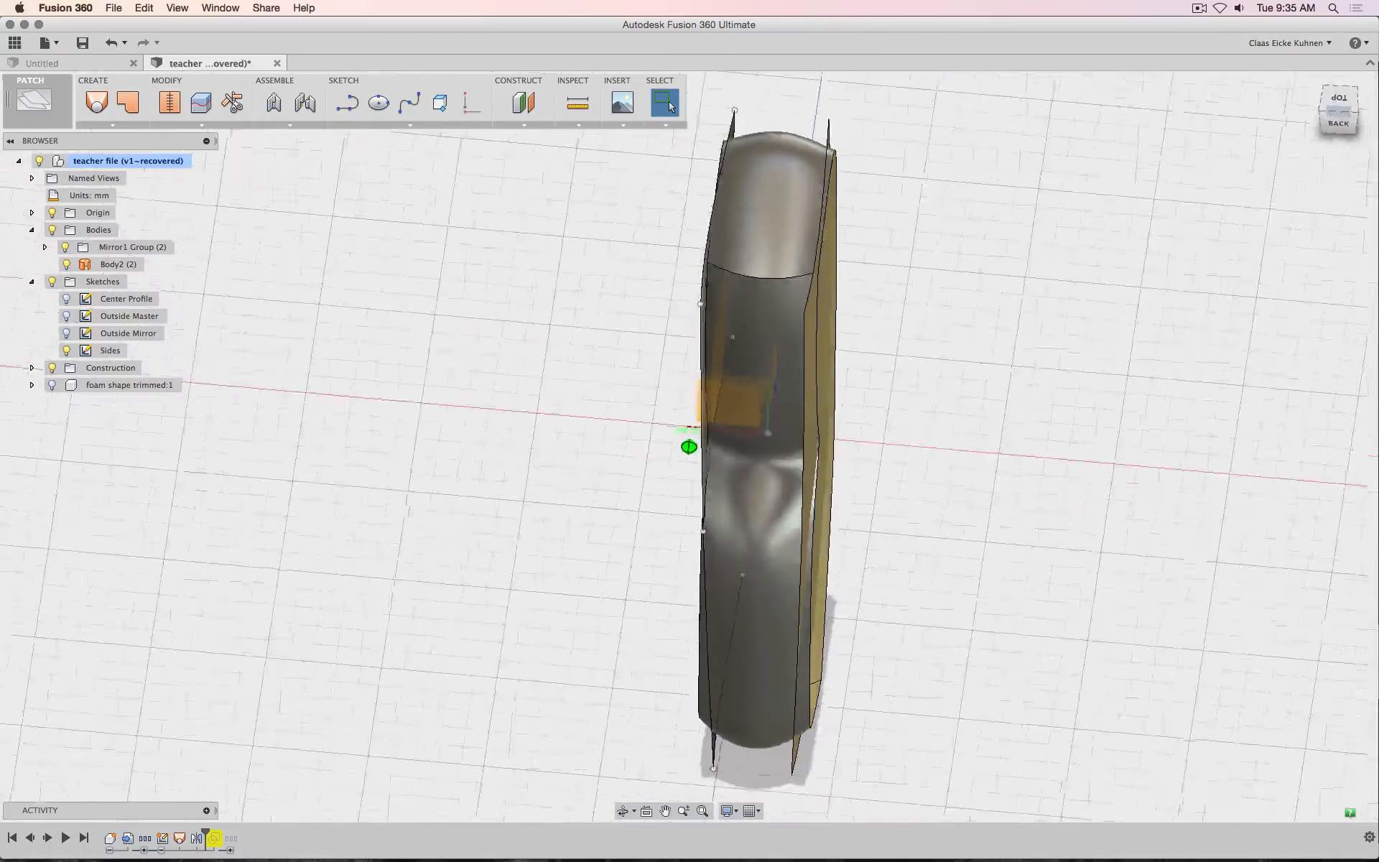
pyautogui.keyDown('shift'); pyautogui.moveTo(827, 320); pyautogui.dragTo(888, 314, button='middle'); pyautogui.keyUp('shift')
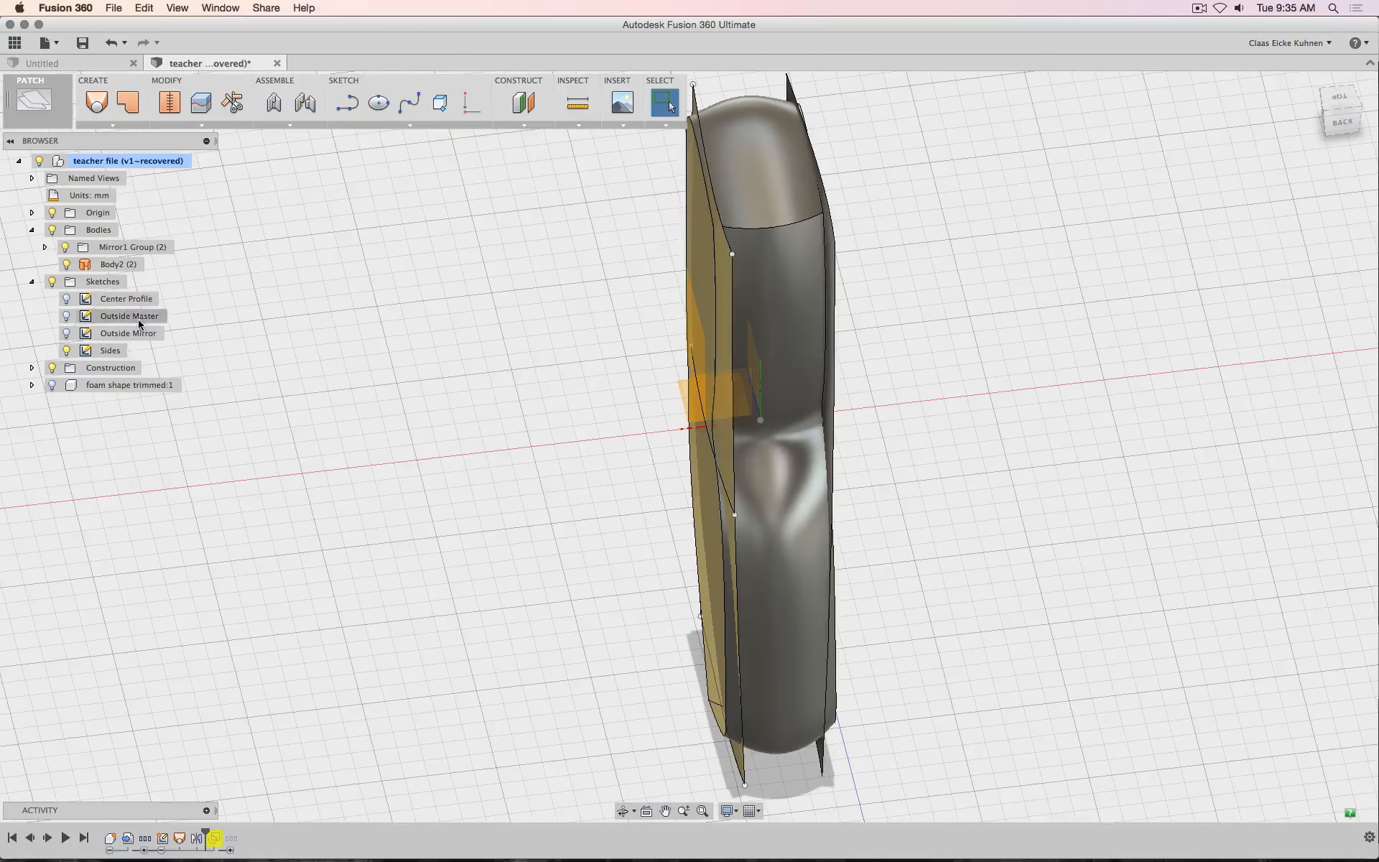
# Reopen the Sides sketch and move the two outer side curves by -0.5 mm in X
pyautogui.rightClick(113, 351)
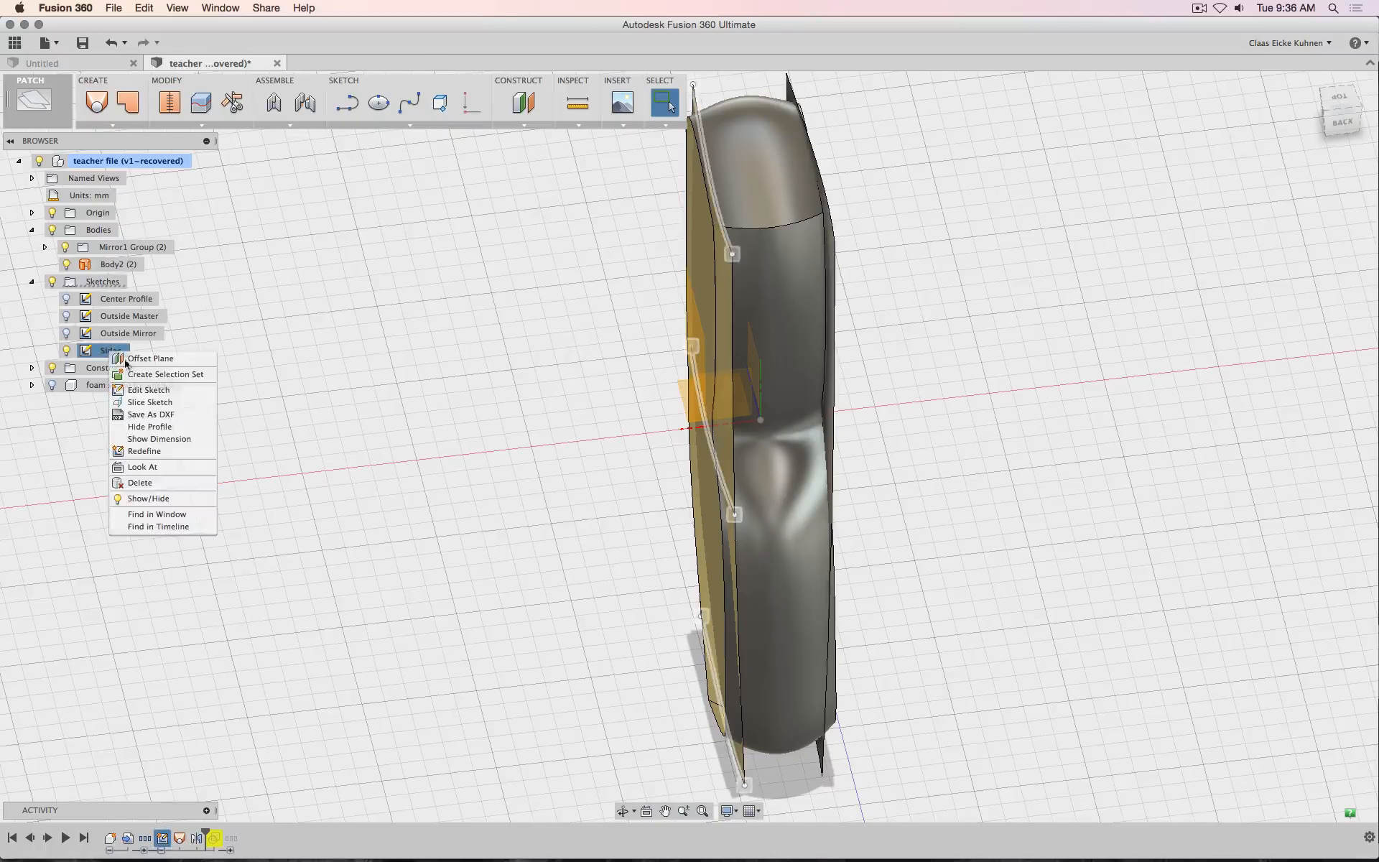
pyautogui.click(149, 390)
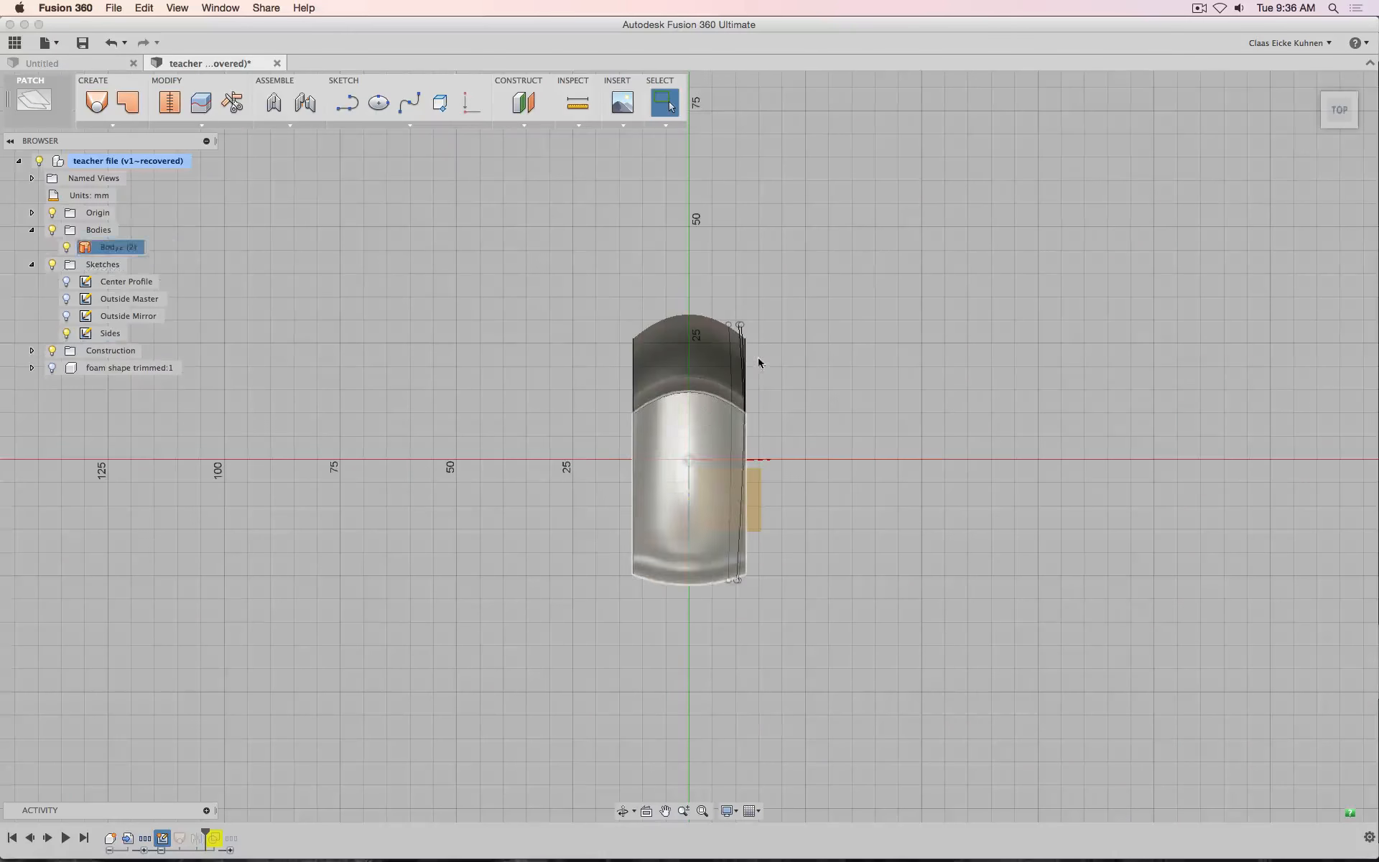
pyautogui.scroll(3, 747, 327)
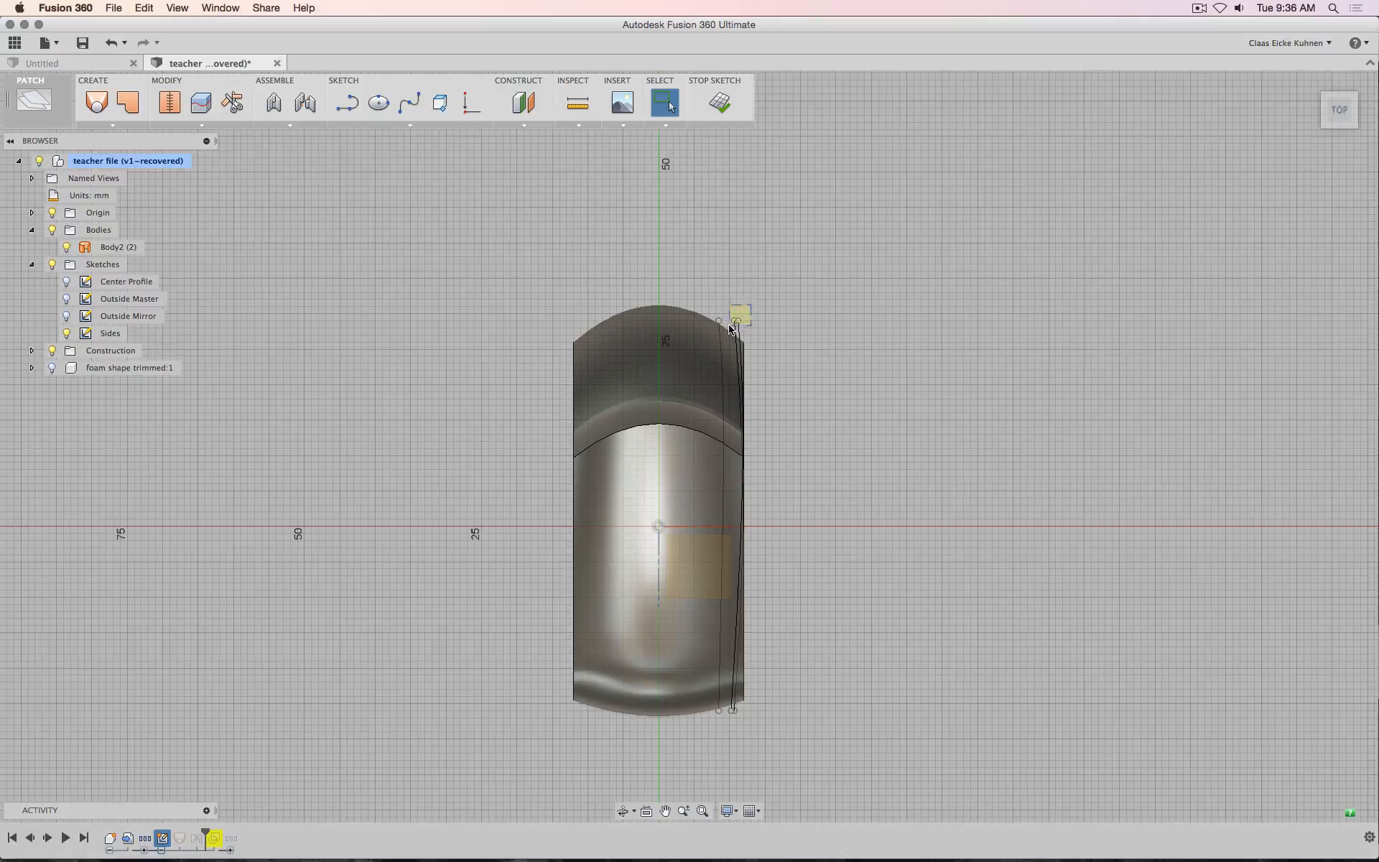
pyautogui.click(731, 328)
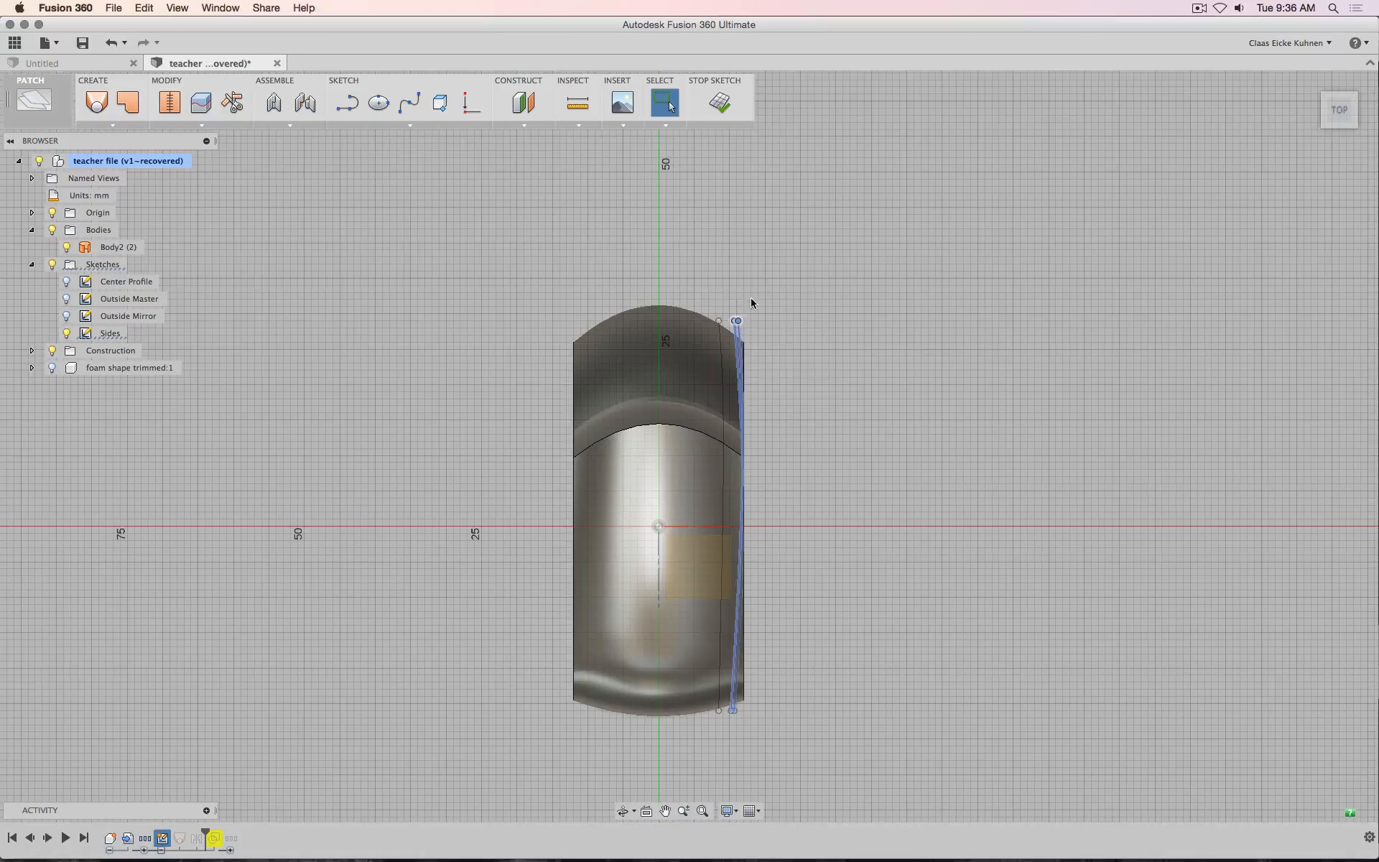
pyautogui.rightClick(765, 294)
pyautogui.click(791, 314)
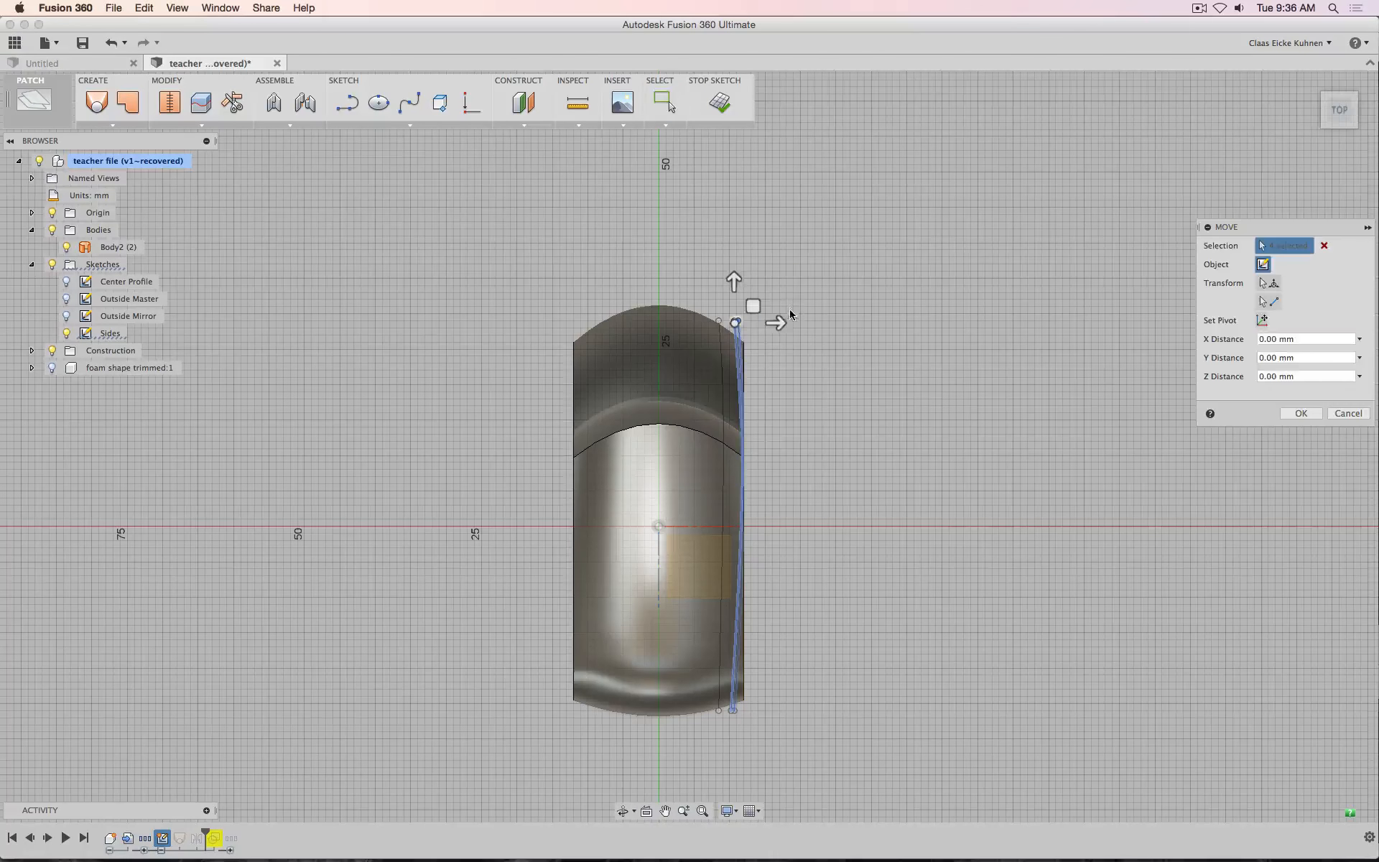
pyautogui.moveTo(753, 306); pyautogui.dragTo(748, 306)
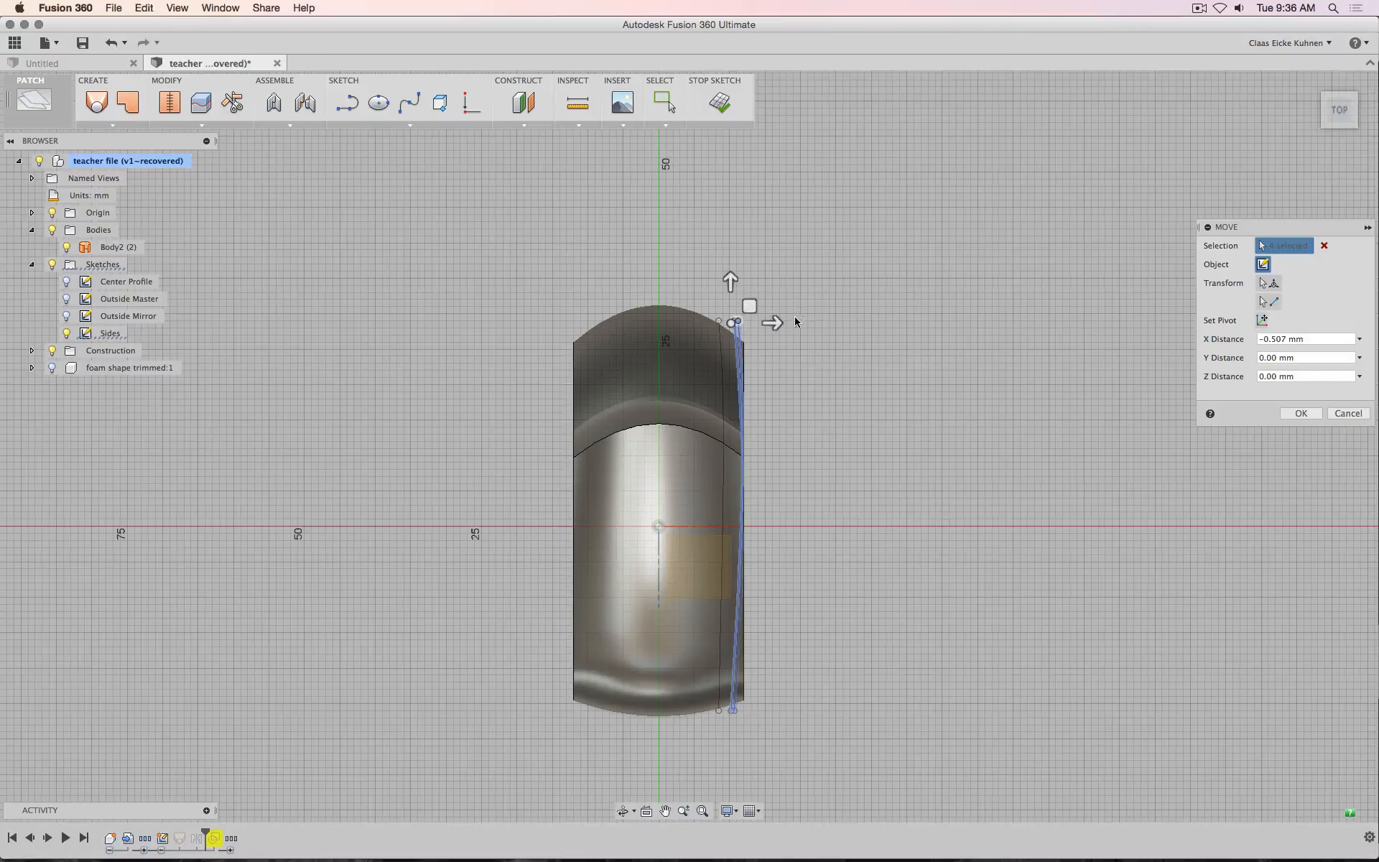
pyautogui.scroll(-2, 787, 321)
pyautogui.scroll(3, 788, 321)
pyautogui.moveTo(751, 321); pyautogui.dragTo(746, 324)
pyautogui.click(1293, 339)
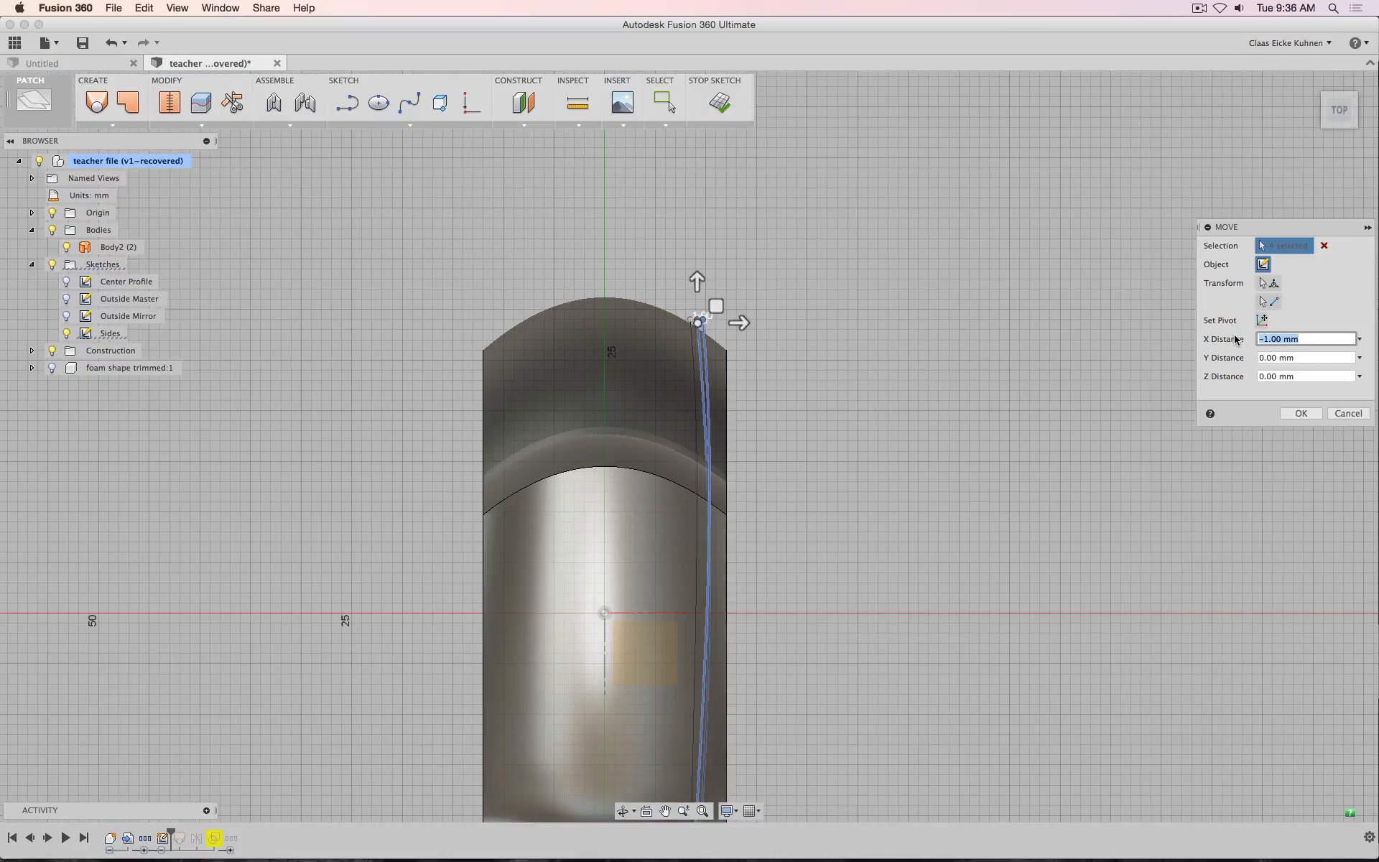
pyautogui.write('-.5')
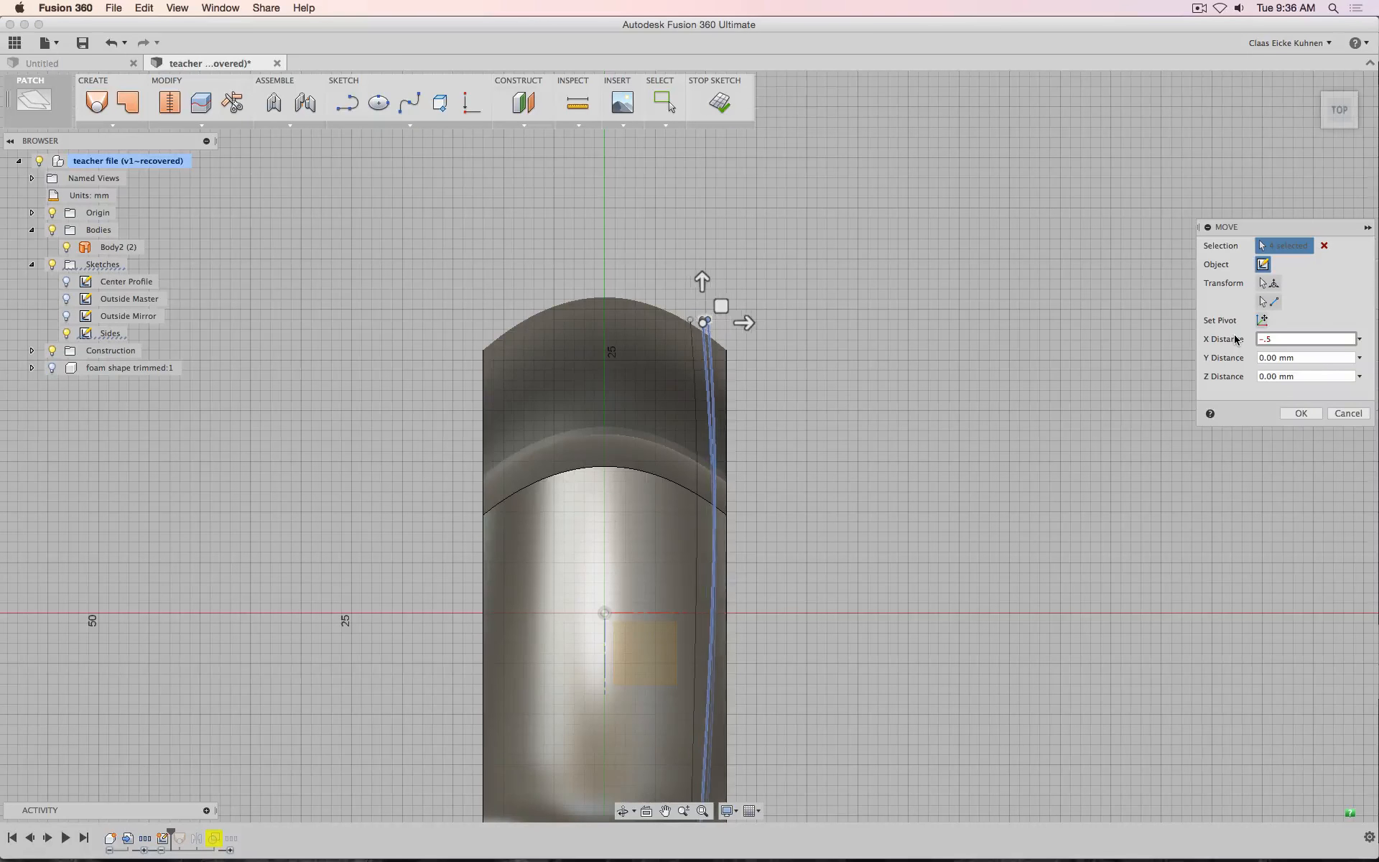
pyautogui.press('Return')
# Finish the Sides sketch and roll the timeline forward past the Boundary Fill to its end
pyautogui.click(720, 102)
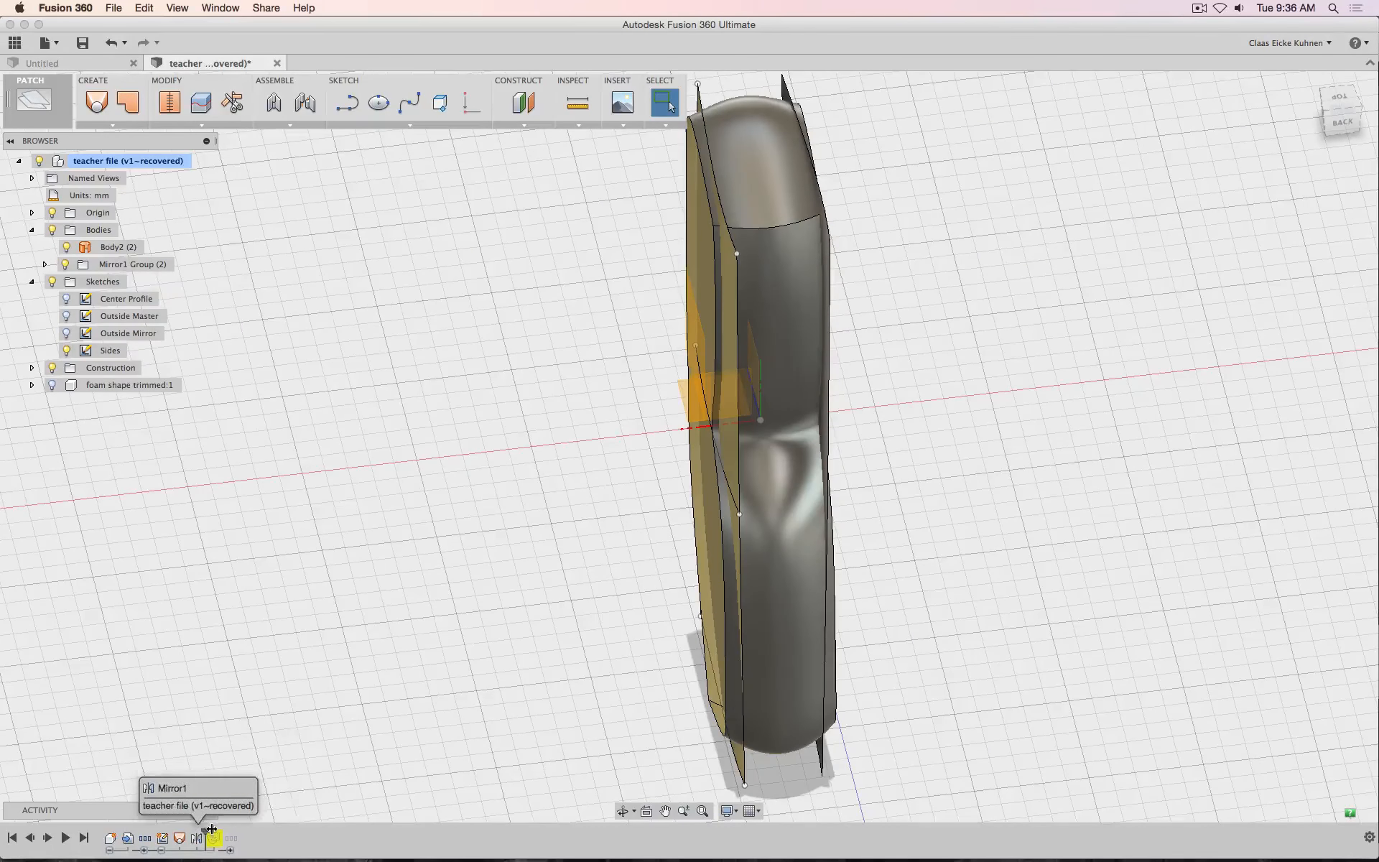
pyautogui.moveTo(222, 827)
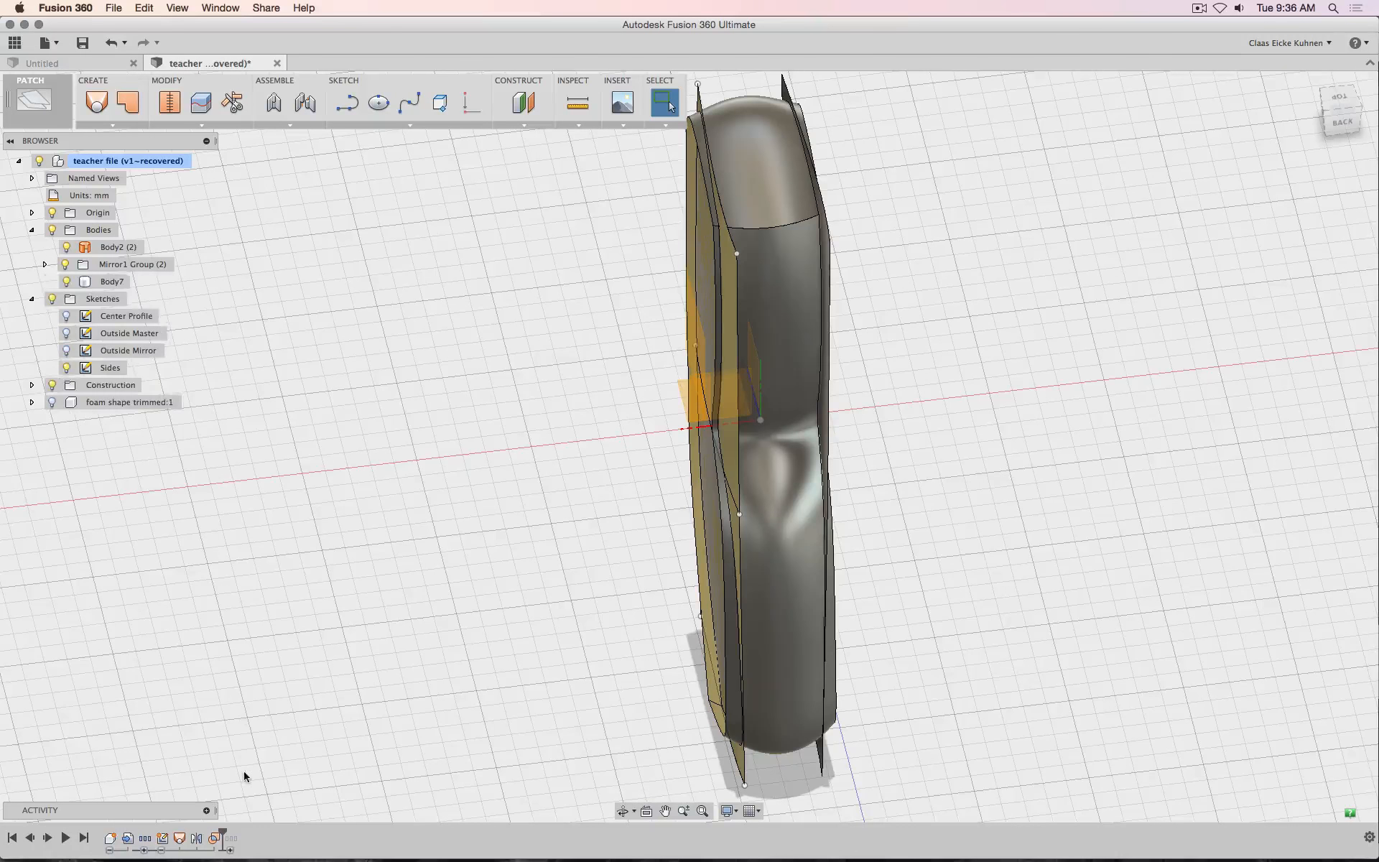
pyautogui.moveTo(223, 831); pyautogui.dragTo(241, 830)
# Examine the recomputed handle solid from the top, the right side and several angled views
pyautogui.click(1331, 99)
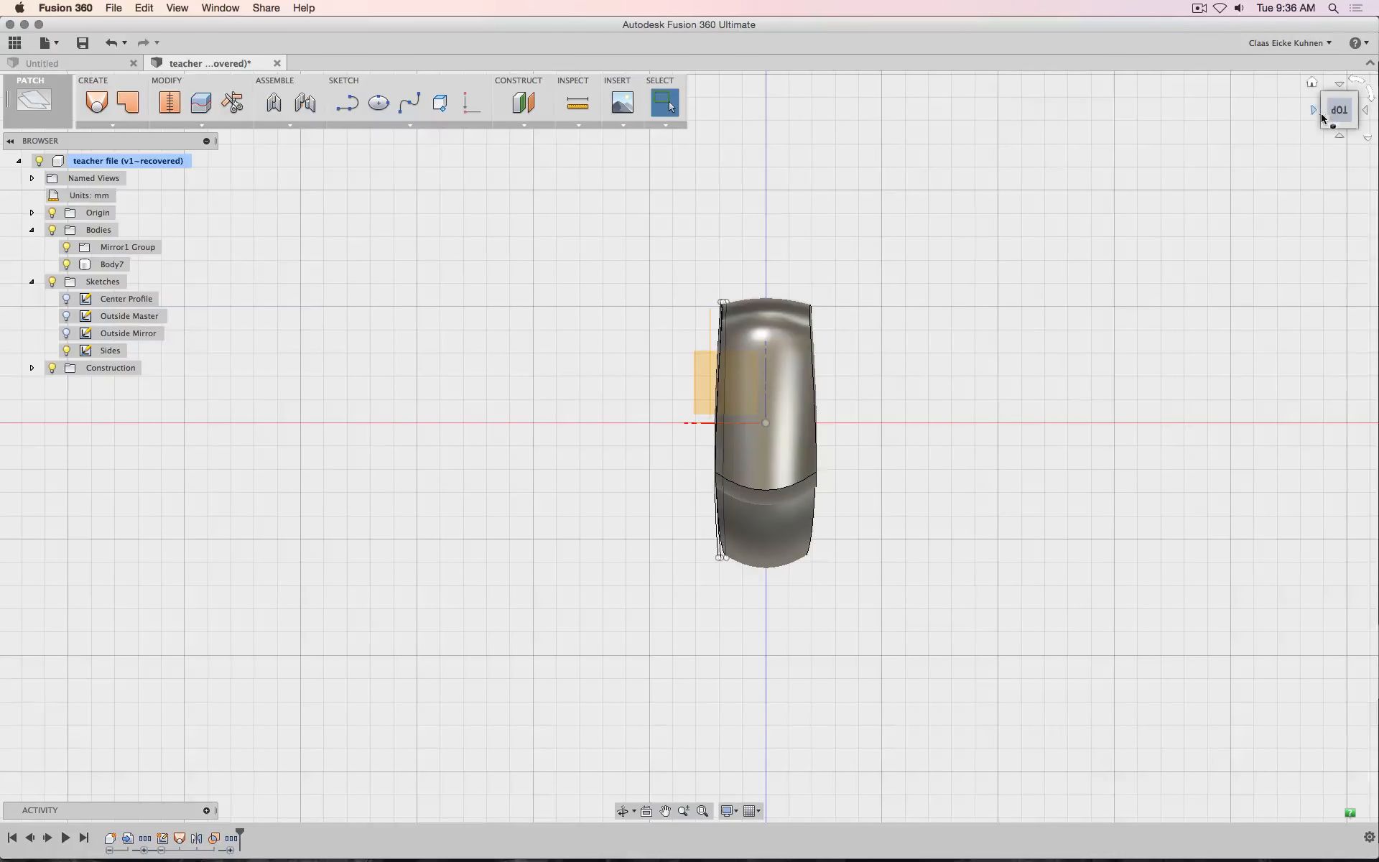
pyautogui.moveTo(1326, 119); pyautogui.dragTo(1302, 191)
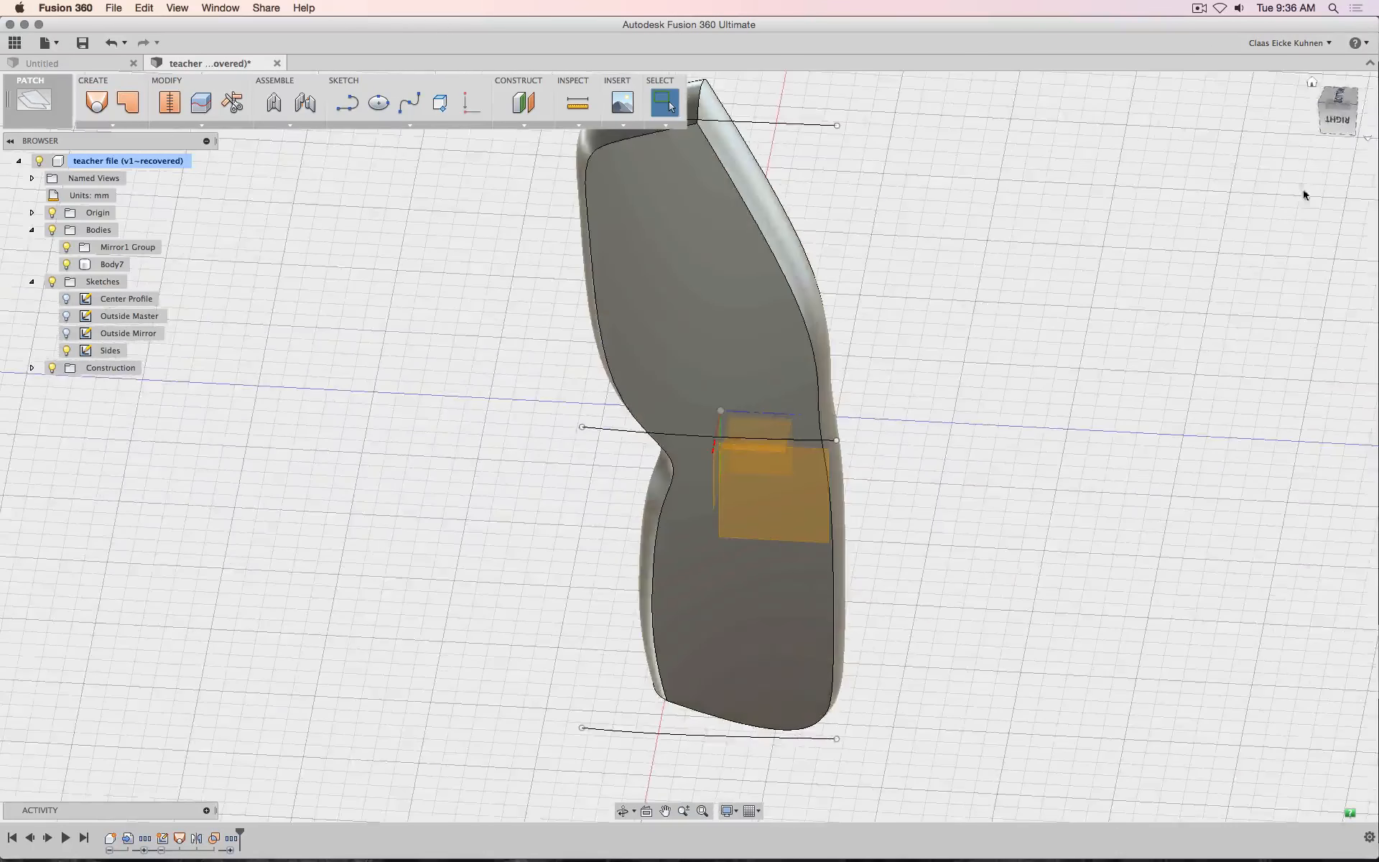
pyautogui.moveTo(1345, 102); pyautogui.dragTo(1315, 62)
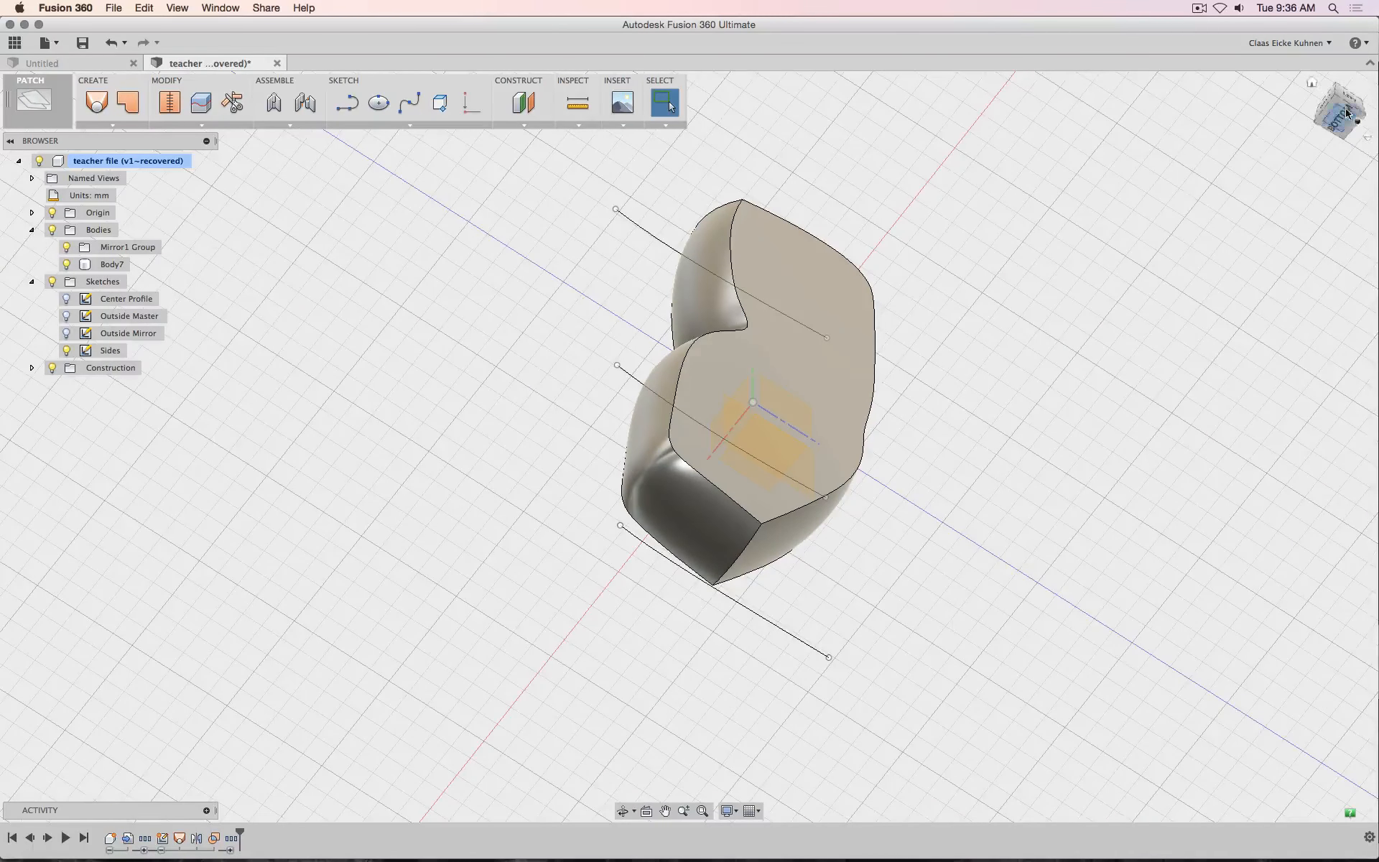
pyautogui.moveTo(1338, 115)
pyautogui.mouseDown()
pyautogui.moveTo(1302, 97)
pyautogui.moveTo(1304, 136)
pyautogui.moveTo(1309, 119)
pyautogui.moveTo(1282, 109)
pyautogui.moveTo(1284, 126)
pyautogui.moveTo(1348, 112)
pyautogui.mouseUp()
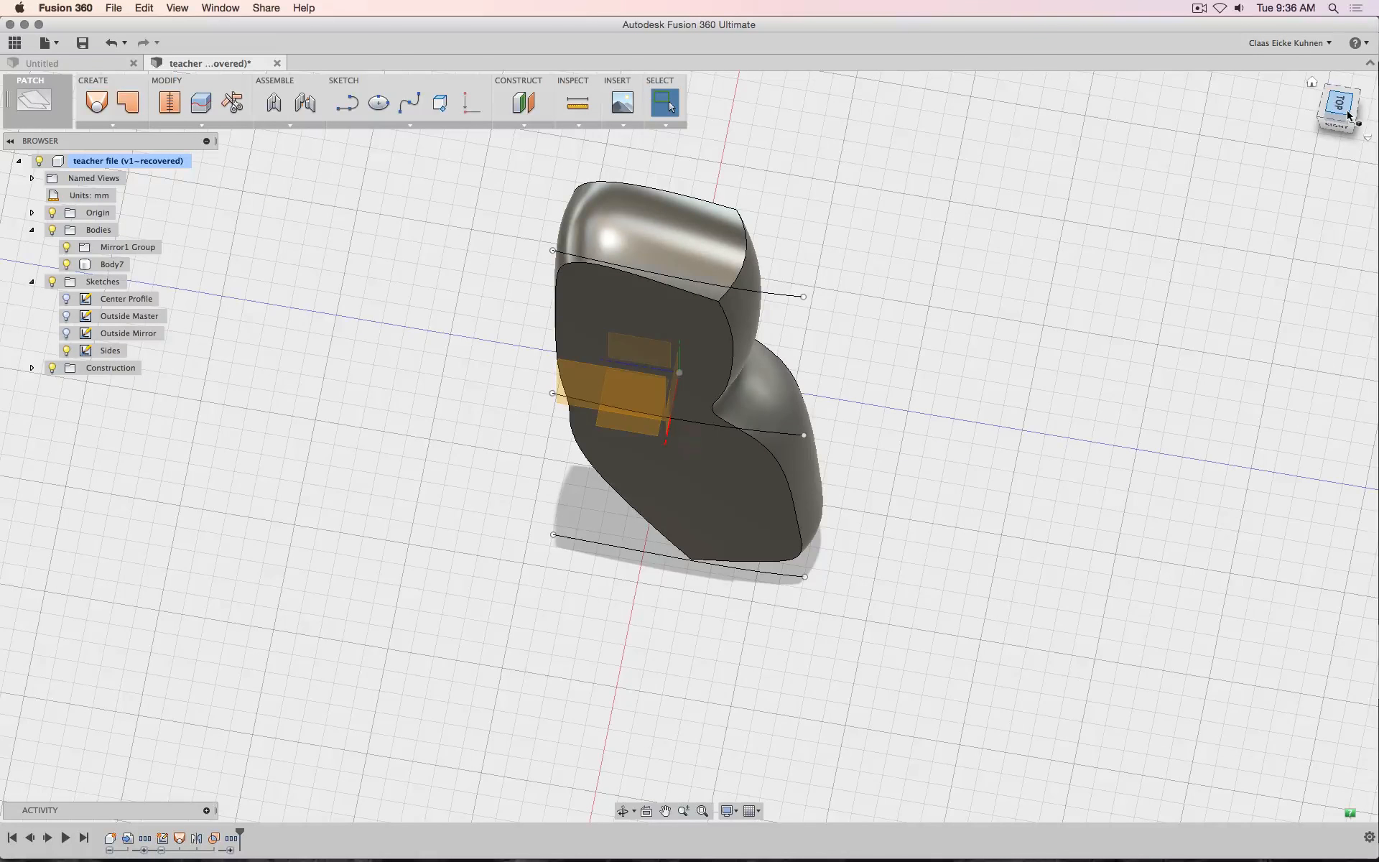
pyautogui.click(1338, 124)
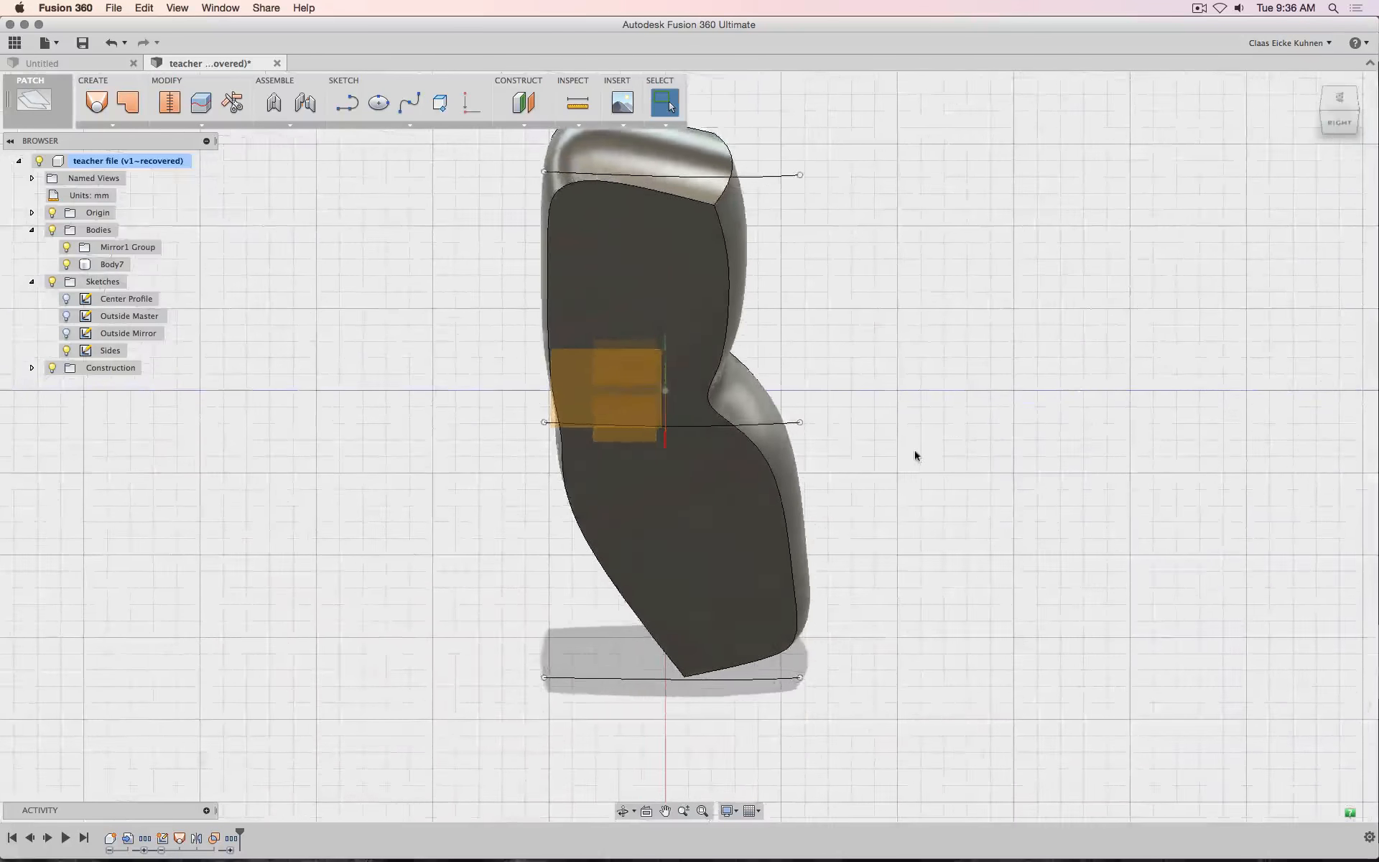
pyautogui.scroll(3, 902, 460)
pyautogui.scroll(-3, 1195, 218)
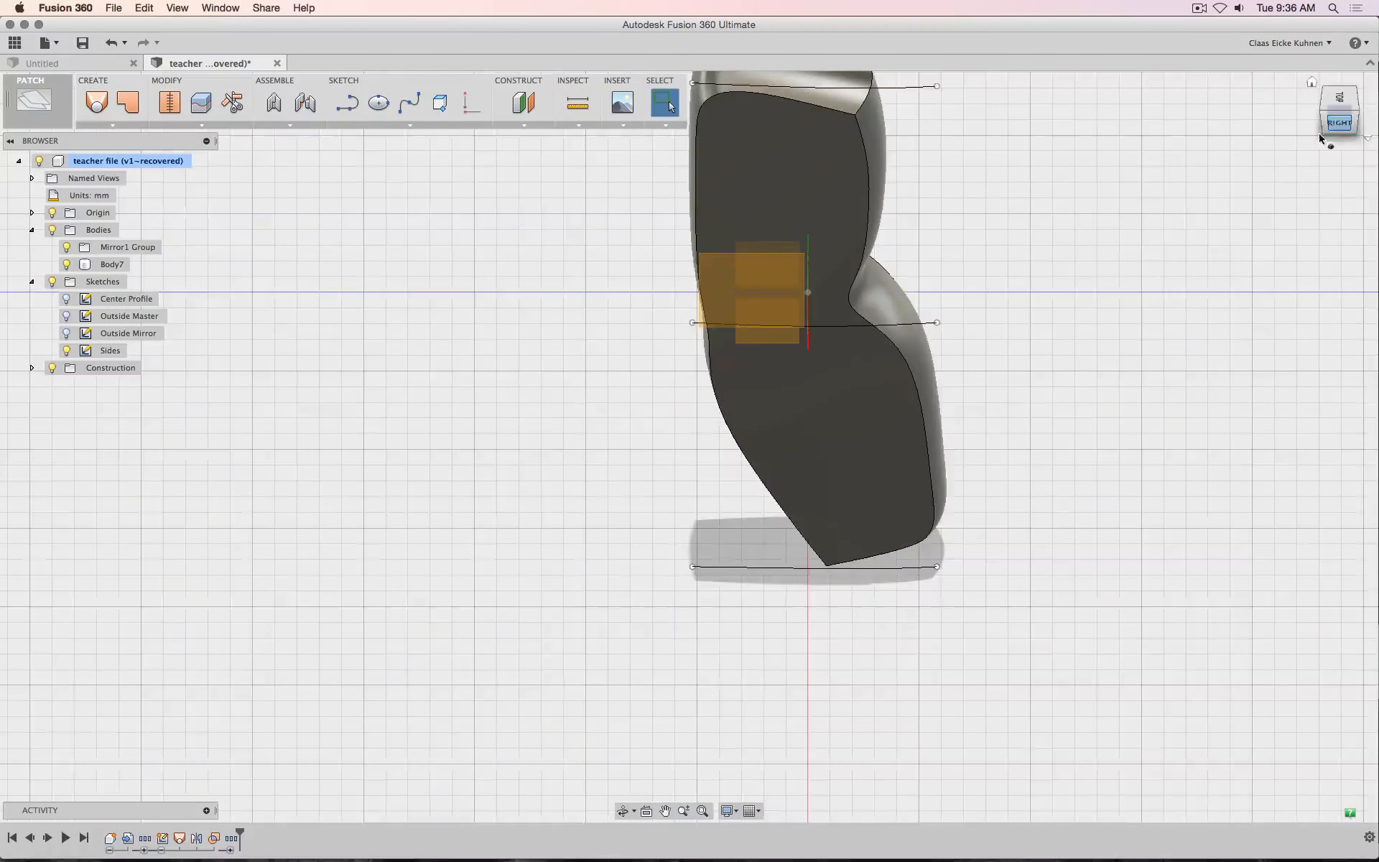
pyautogui.scroll(-5, 1084, 240)
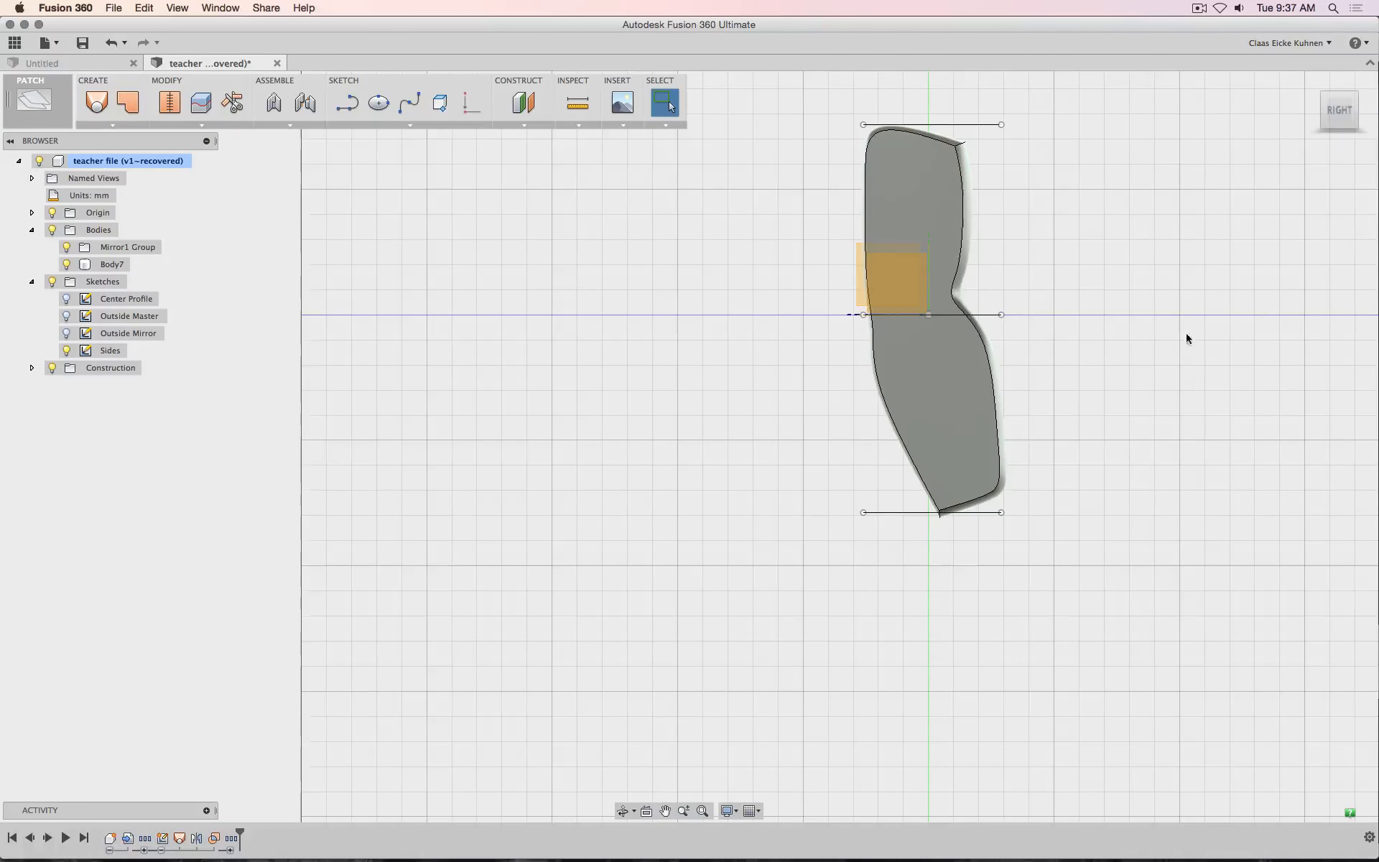
# Hide all sketches and show the handle solid from an angled back view
pyautogui.click(51, 282)
pyautogui.moveTo(1340, 109); pyautogui.dragTo(1192, 129)
pyautogui.keyDown('shift'); pyautogui.moveTo(747, 366); pyautogui.dragTo(809, 365, button='middle'); pyautogui.keyUp('shift')
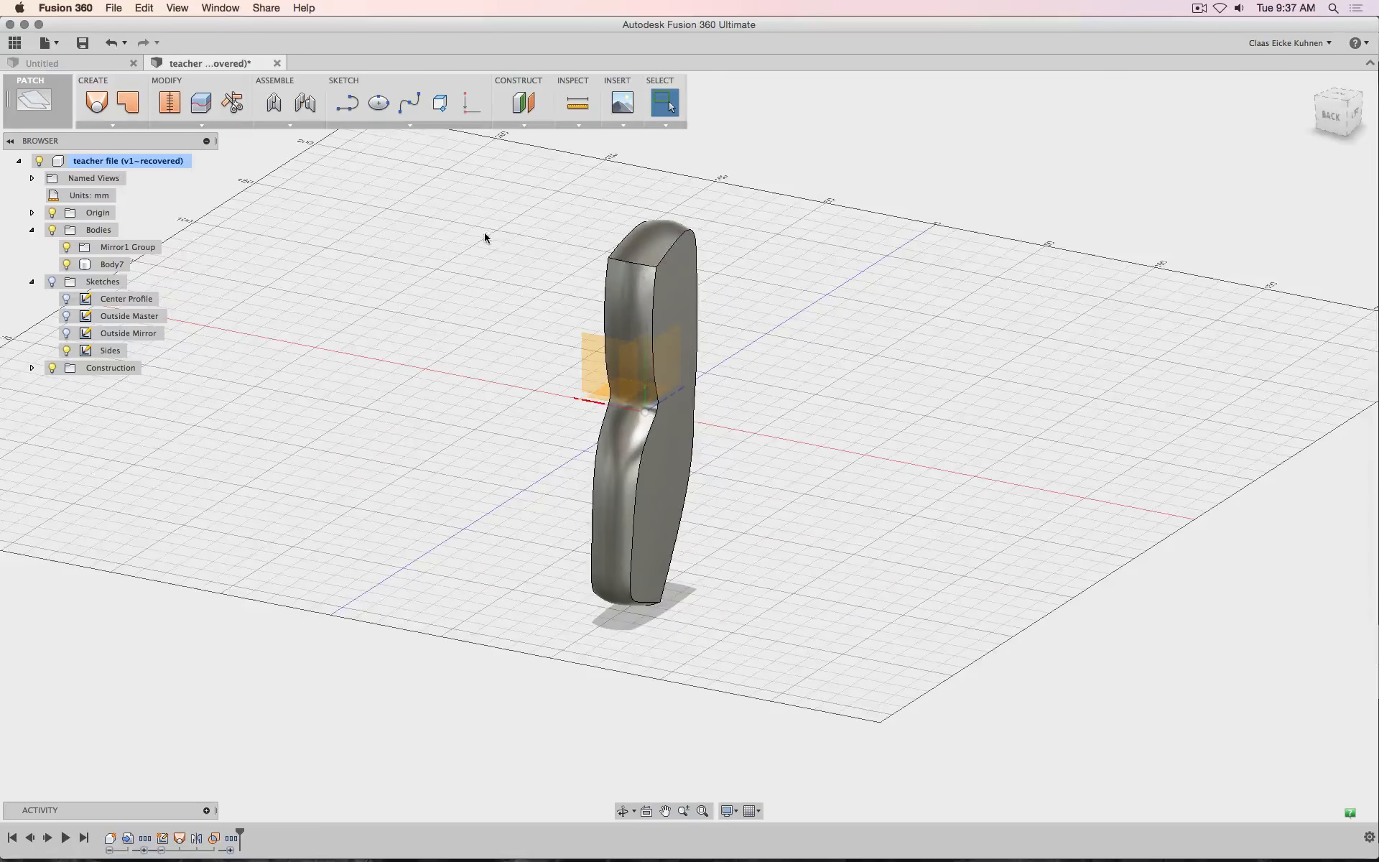
pyautogui.scroll(5, 484, 238)
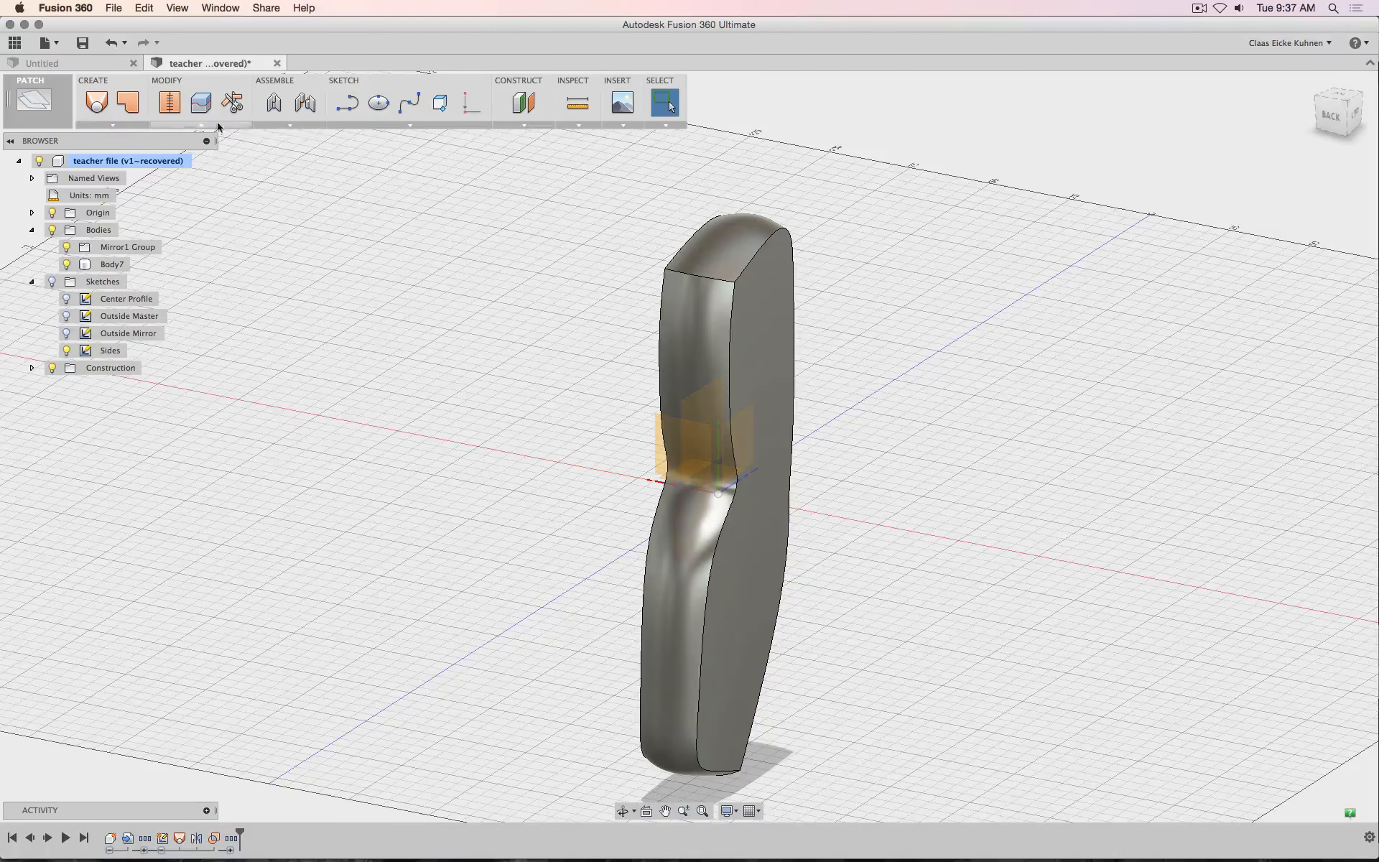
# Switch to the Model workspace and preview a 17 mm fillet on the short upper edge between the handle's back and top faces
pyautogui.click(37, 119)
pyautogui.click(36, 162)
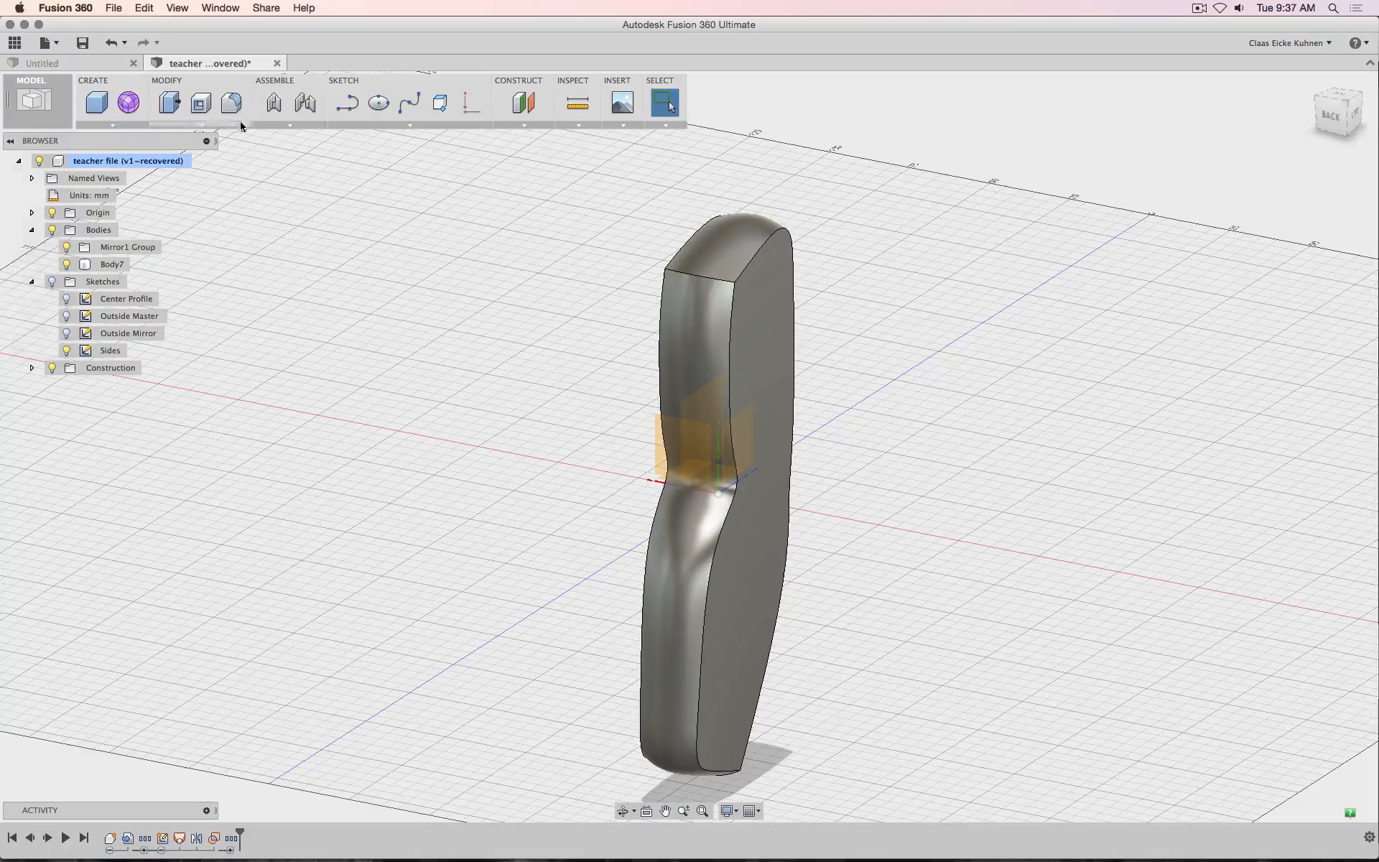
pyautogui.press('f')
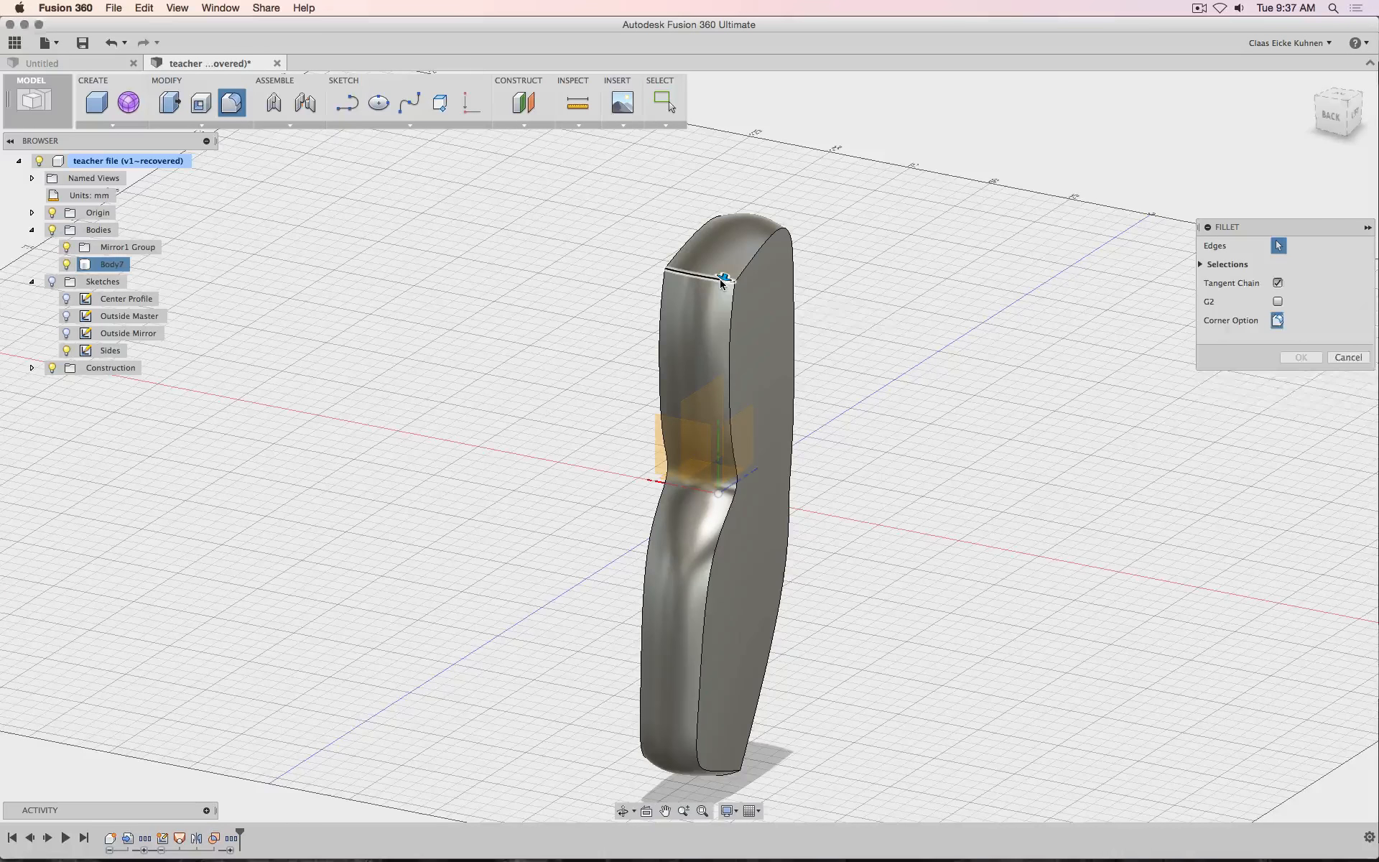
pyautogui.click(720, 279)
pyautogui.write('17')
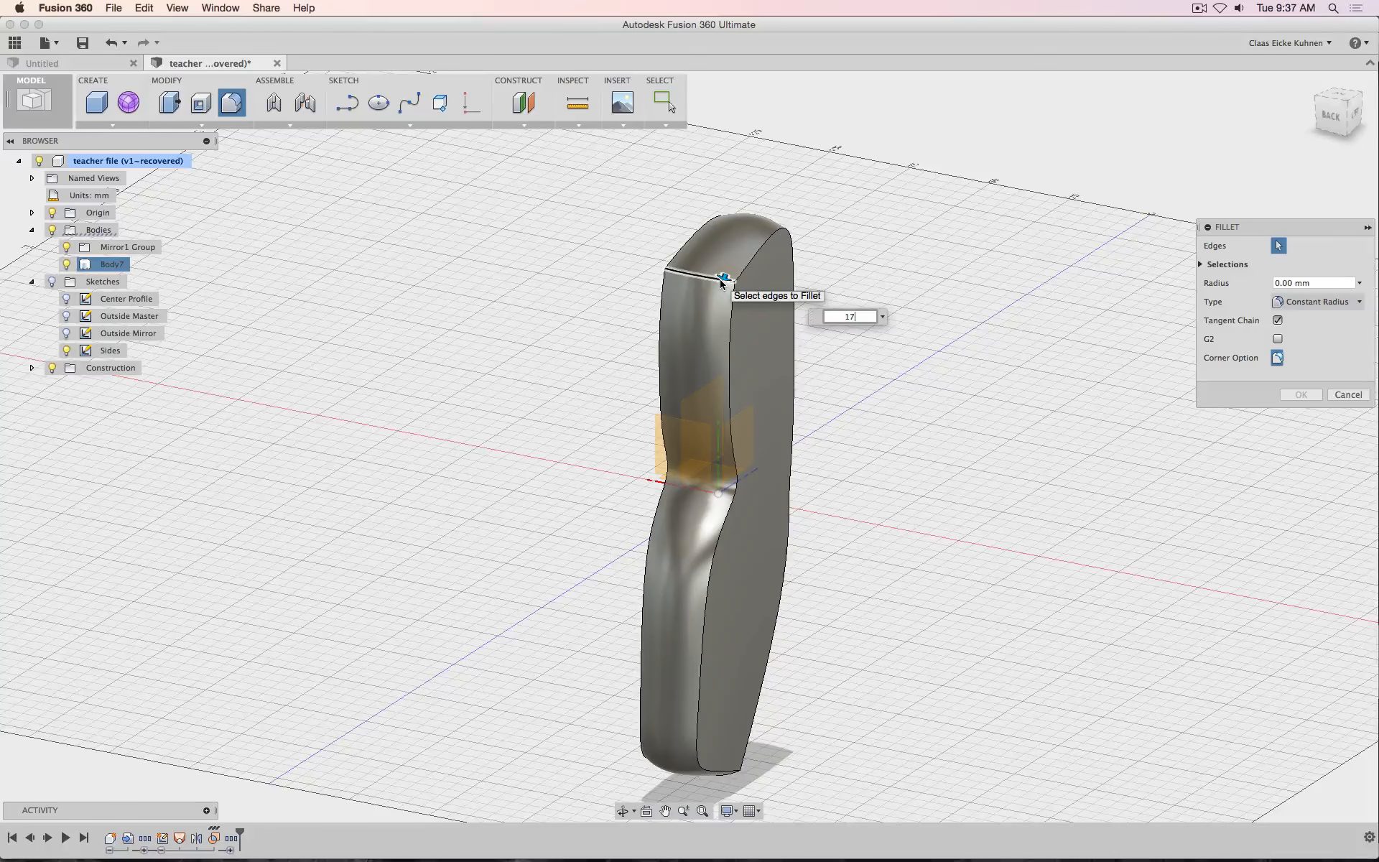
pyautogui.press('Return')
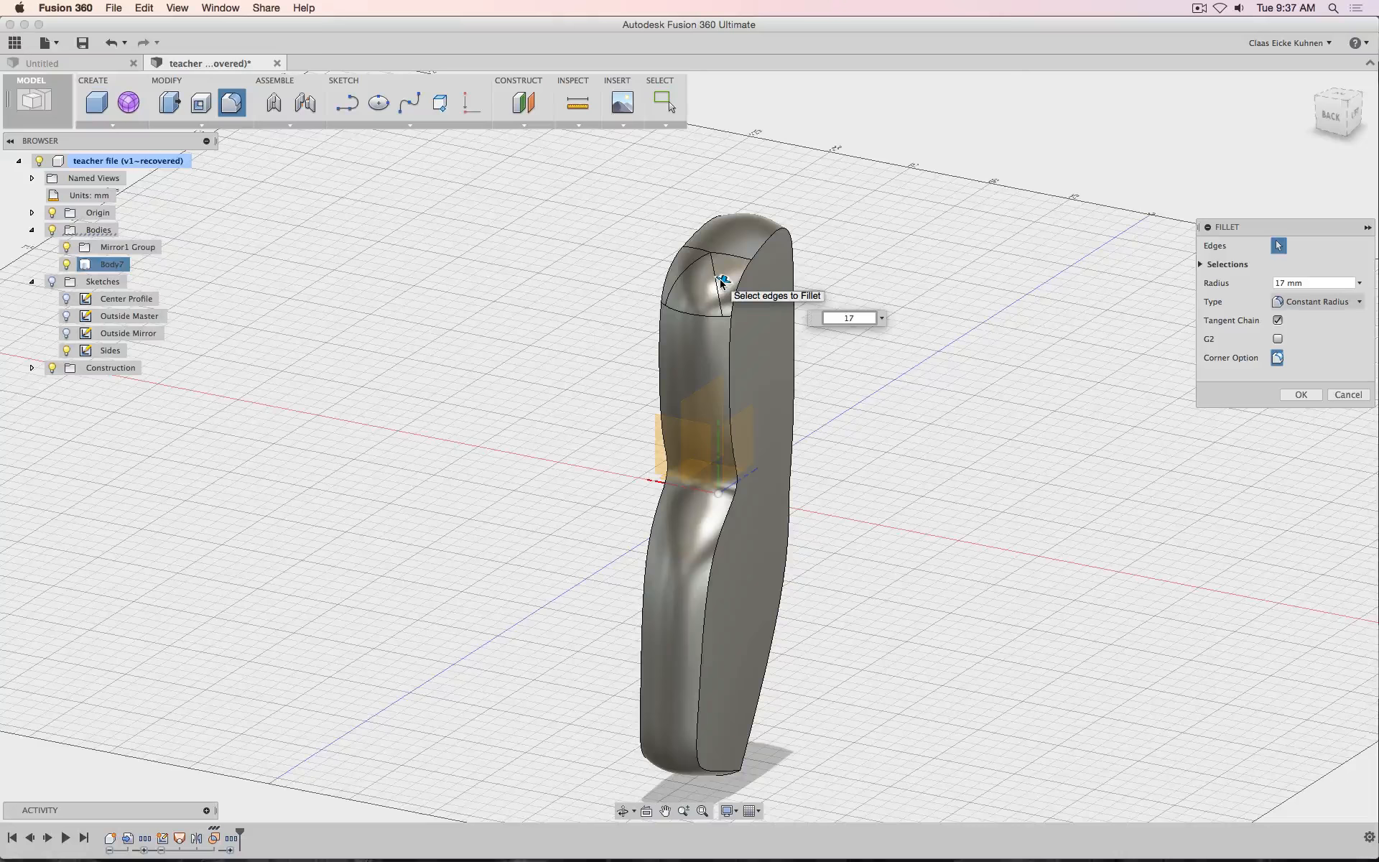
# Enable G2 continuity for the fillet on the short upper back edge and set its radius to 14 mm
pyautogui.write('15')
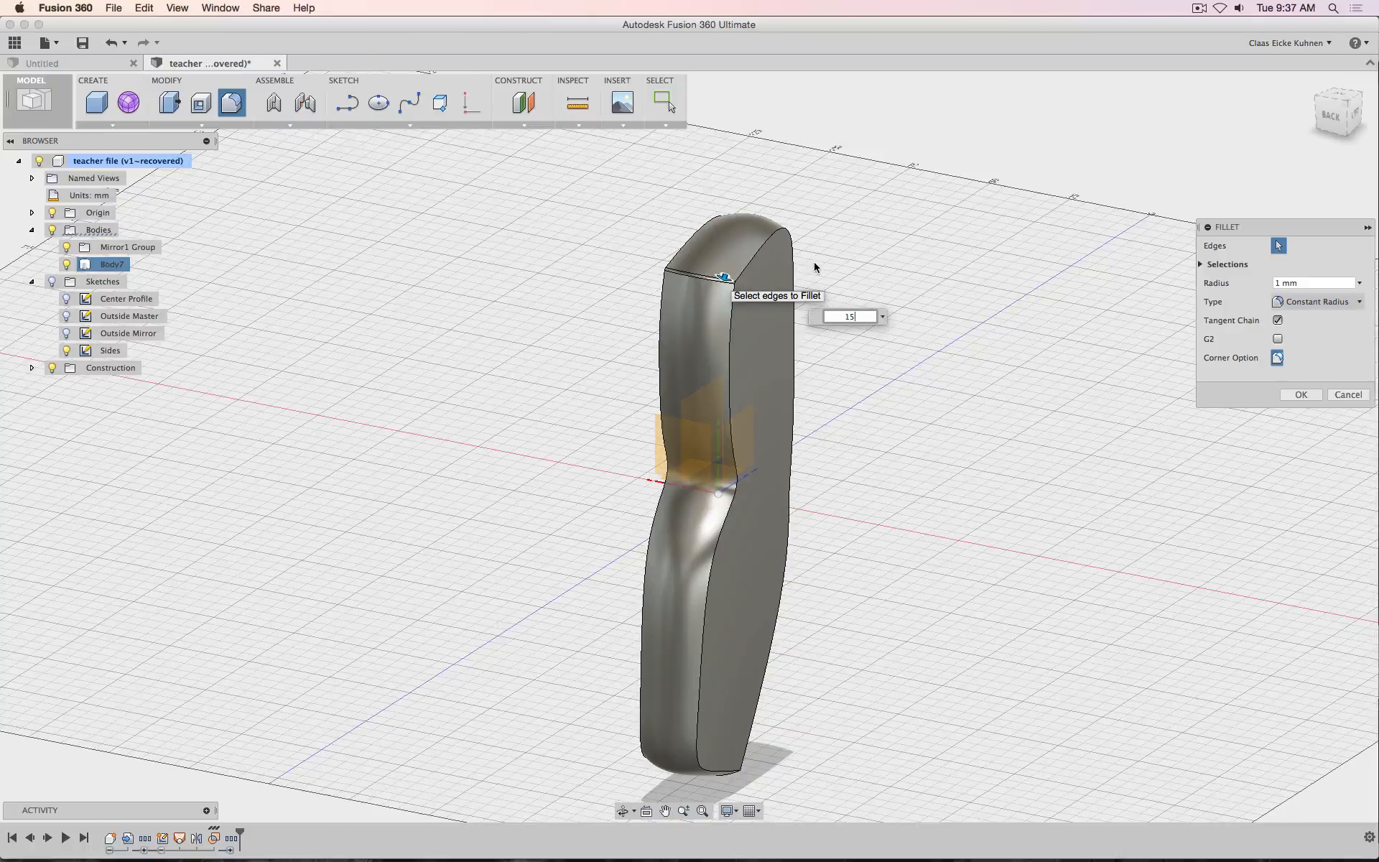
pyautogui.press('Return')
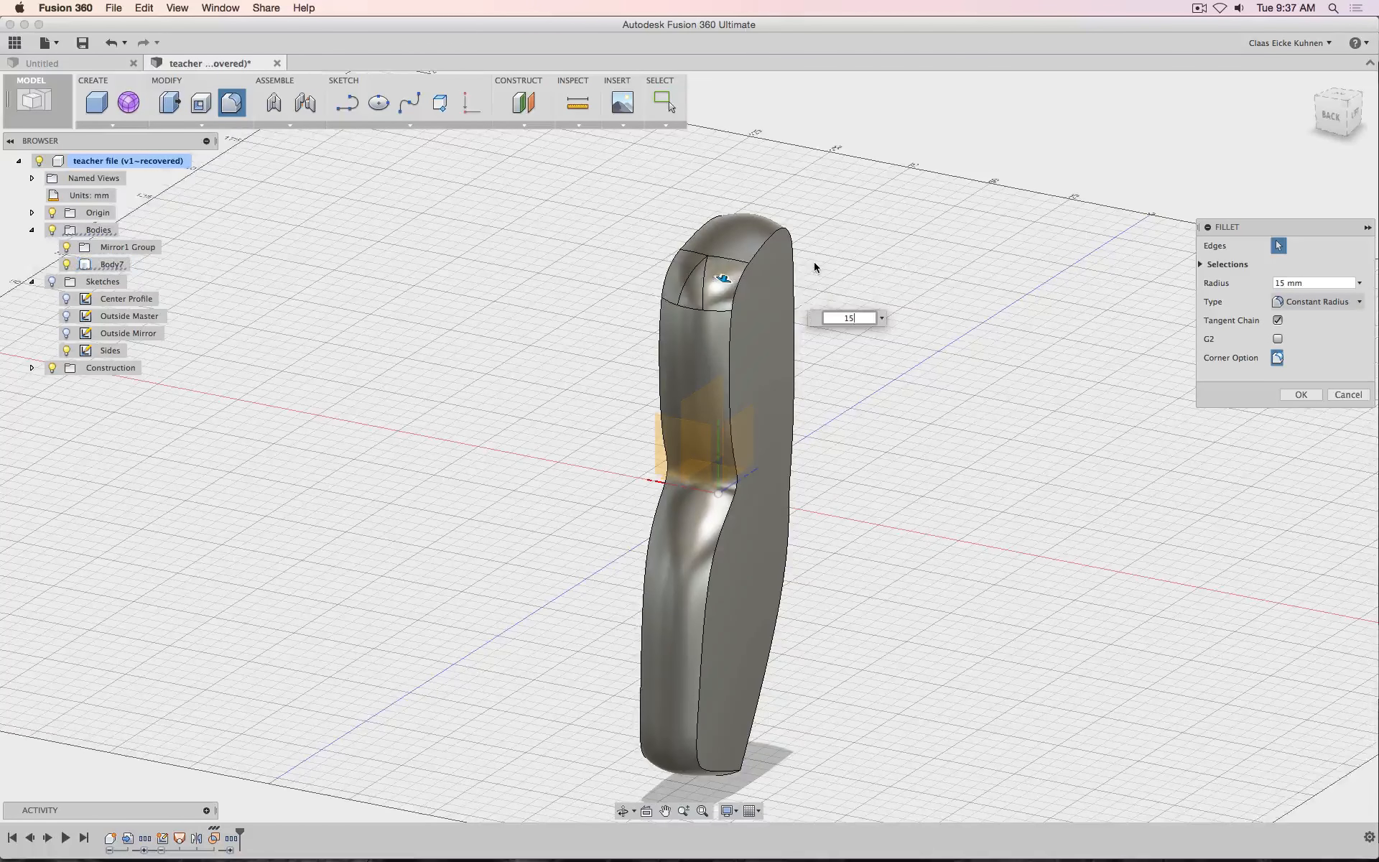
pyautogui.click(1284, 342)
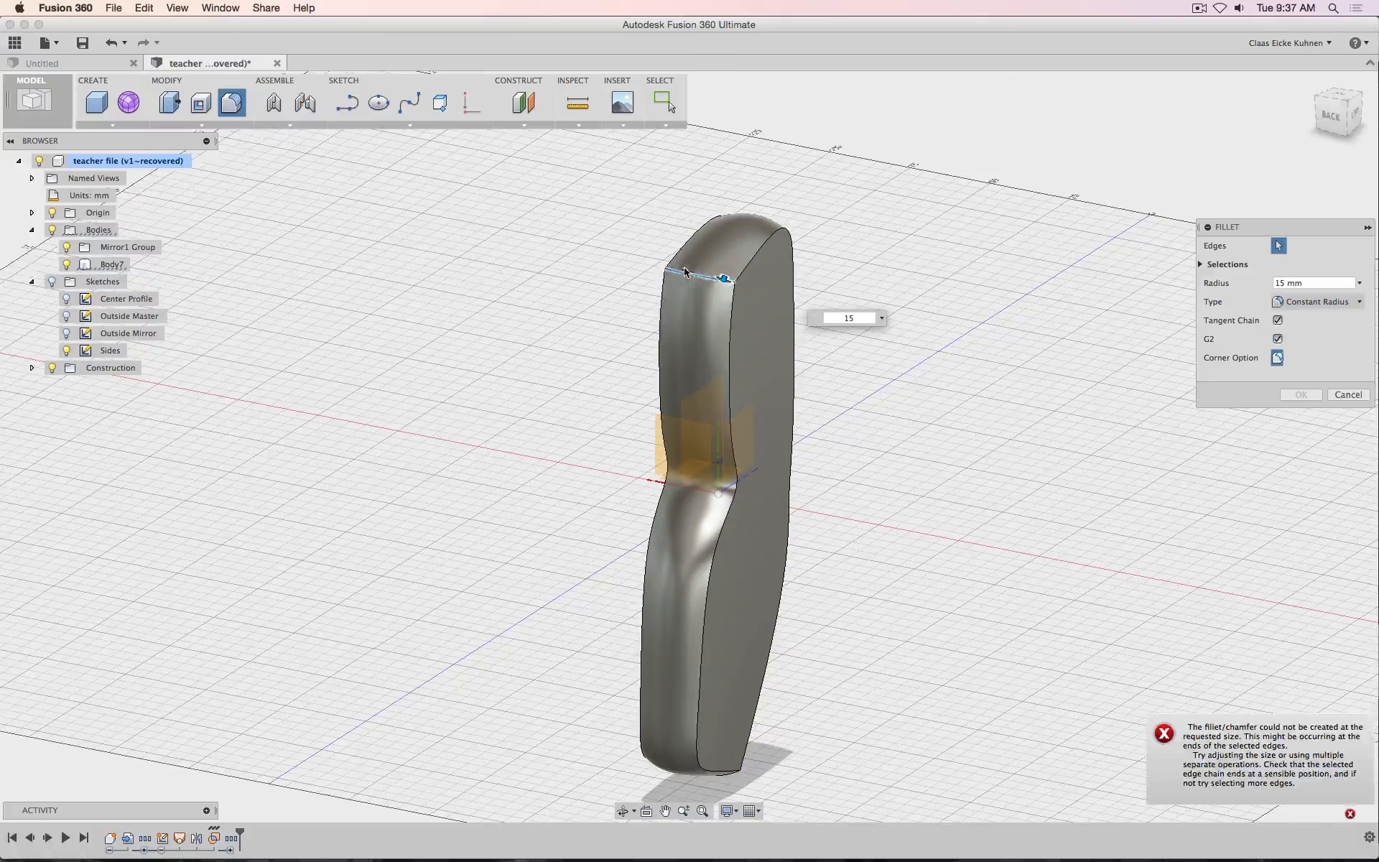
pyautogui.click(853, 316)
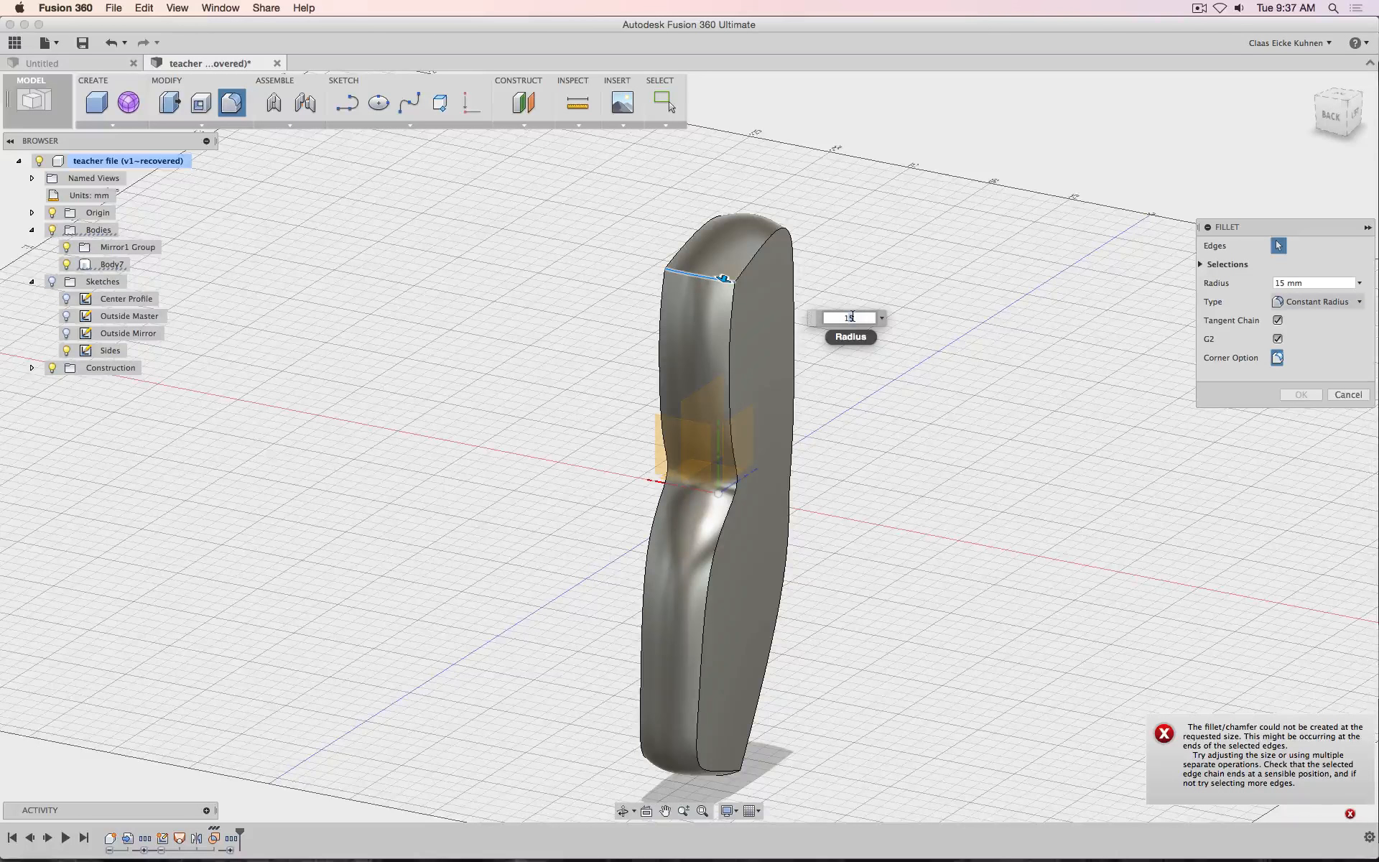
pyautogui.press('BackSpace')
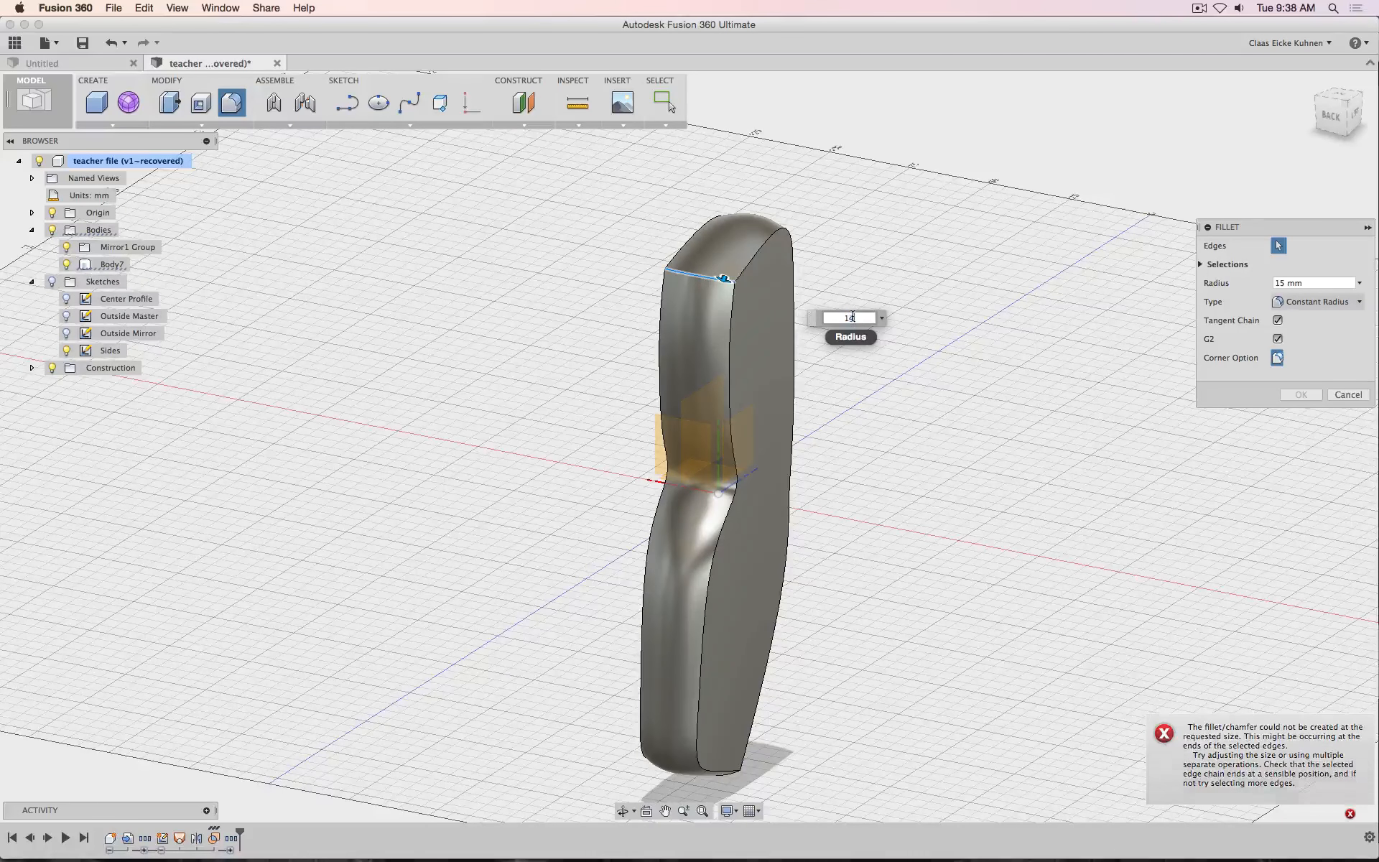
pyautogui.write('4')
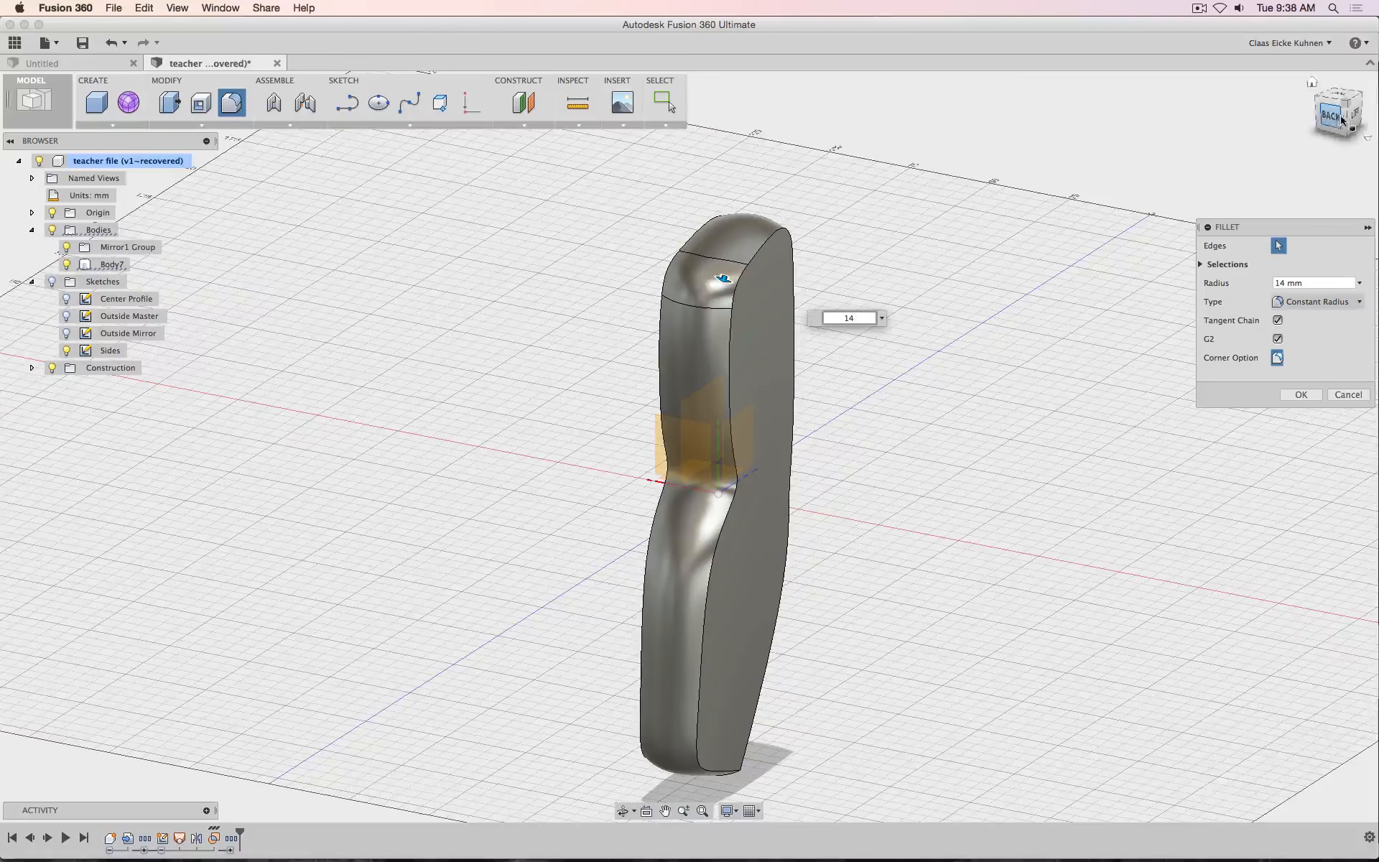
# Add the short edge at the handle's bottom tip to the 14 mm G2 fillet and apply it
pyautogui.moveTo(1335, 115); pyautogui.dragTo(1293, 96)
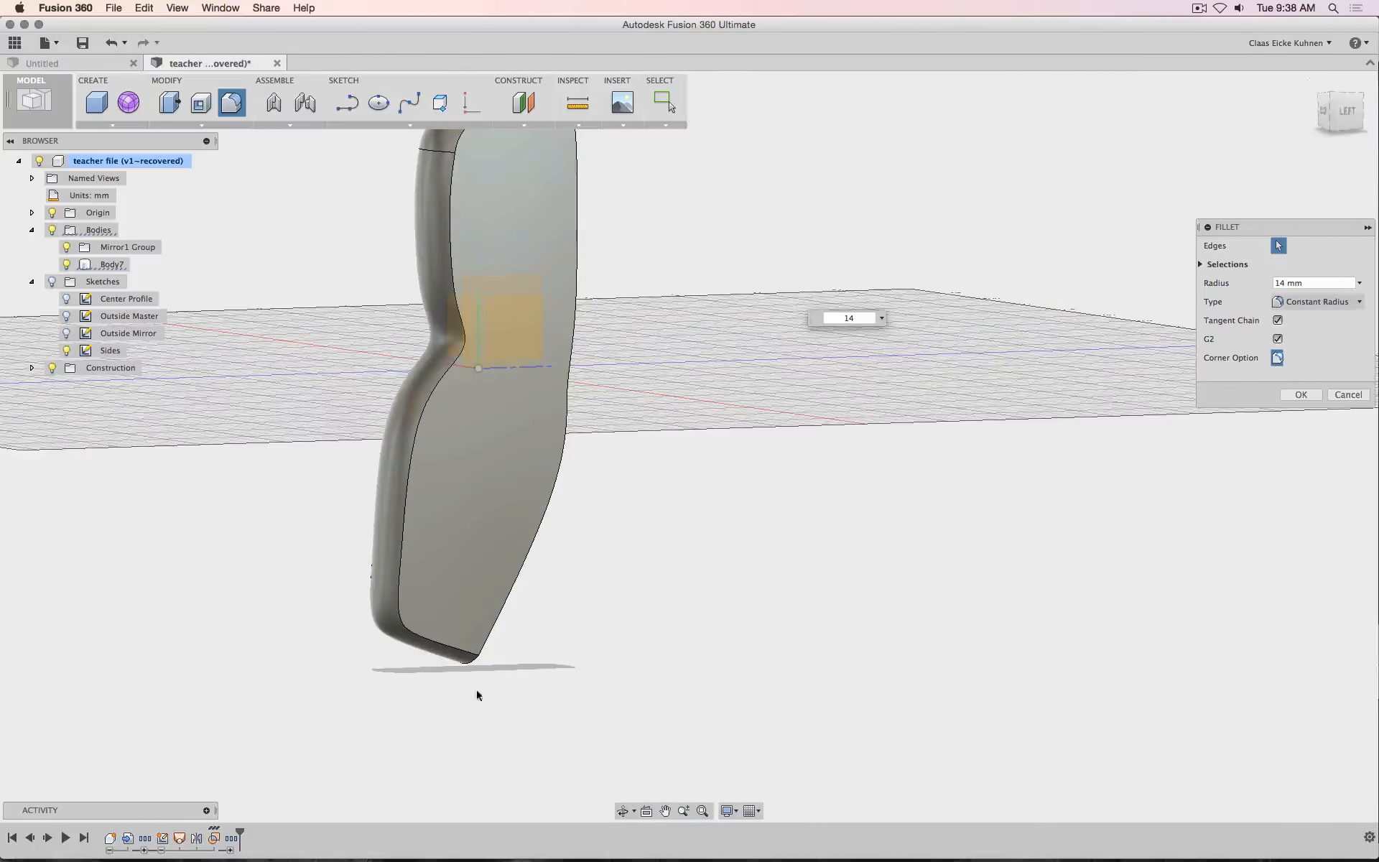
pyautogui.click(470, 658)
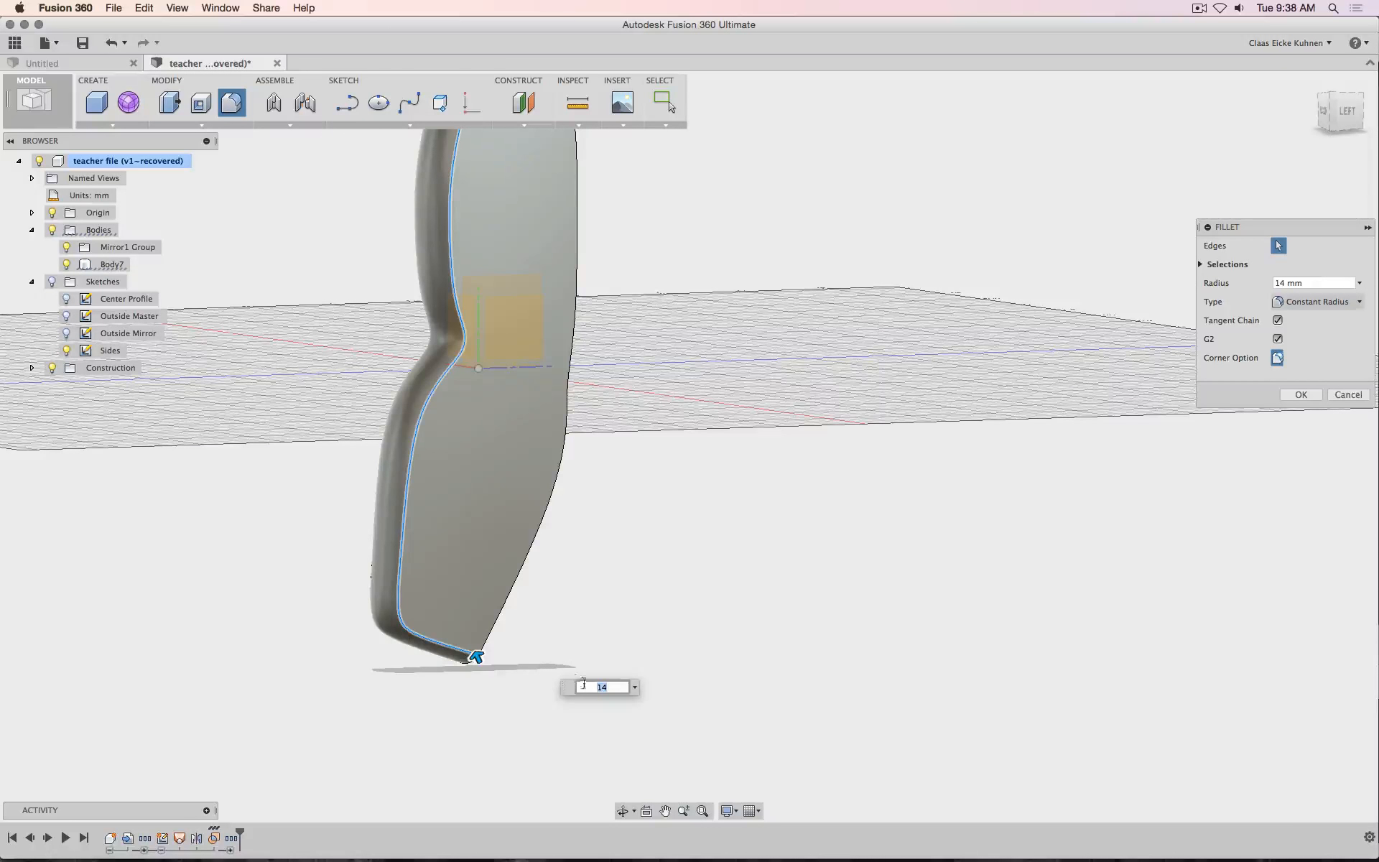
pyautogui.click(451, 651)
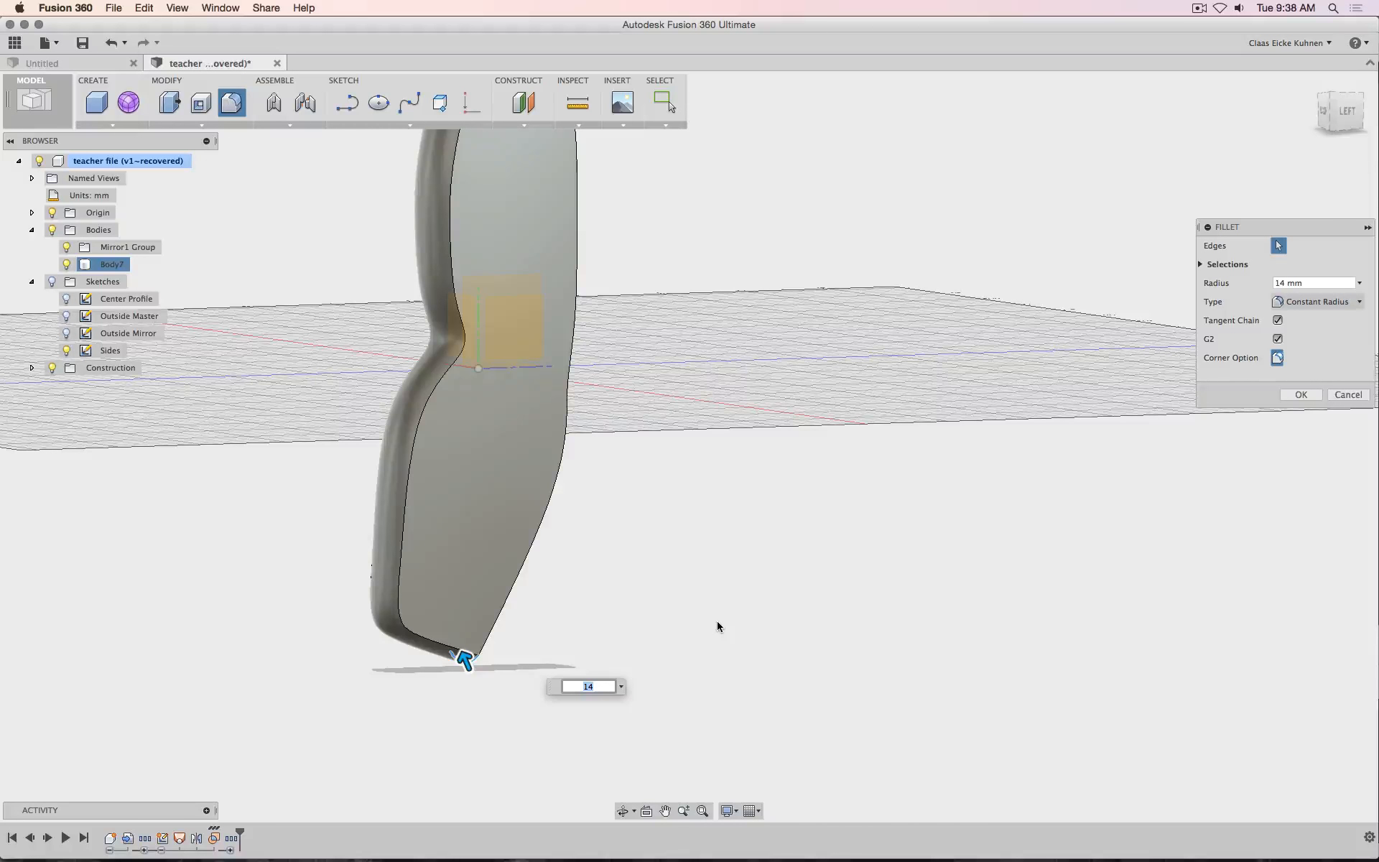
pyautogui.scroll(-5, 718, 626)
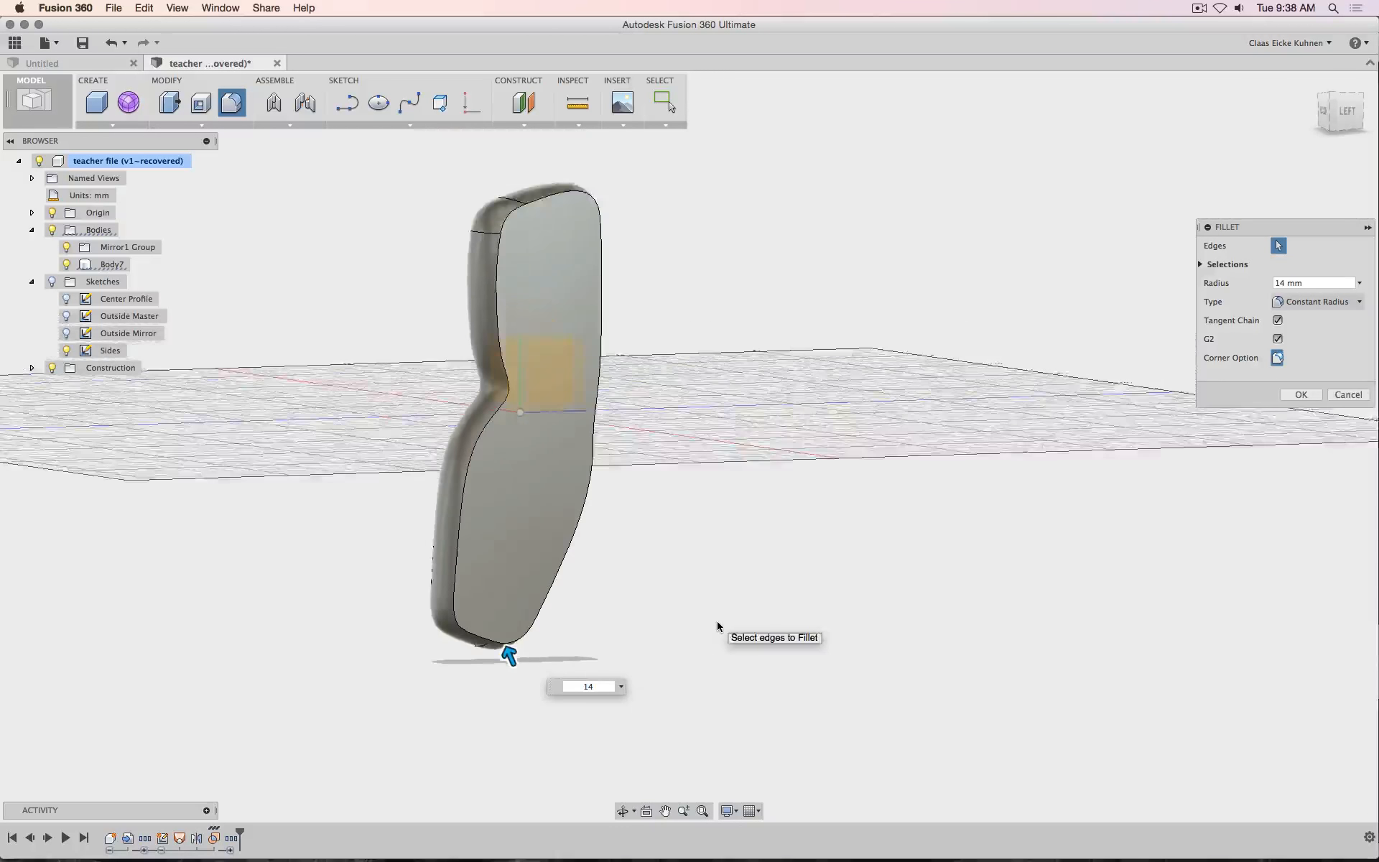
pyautogui.click(1345, 119)
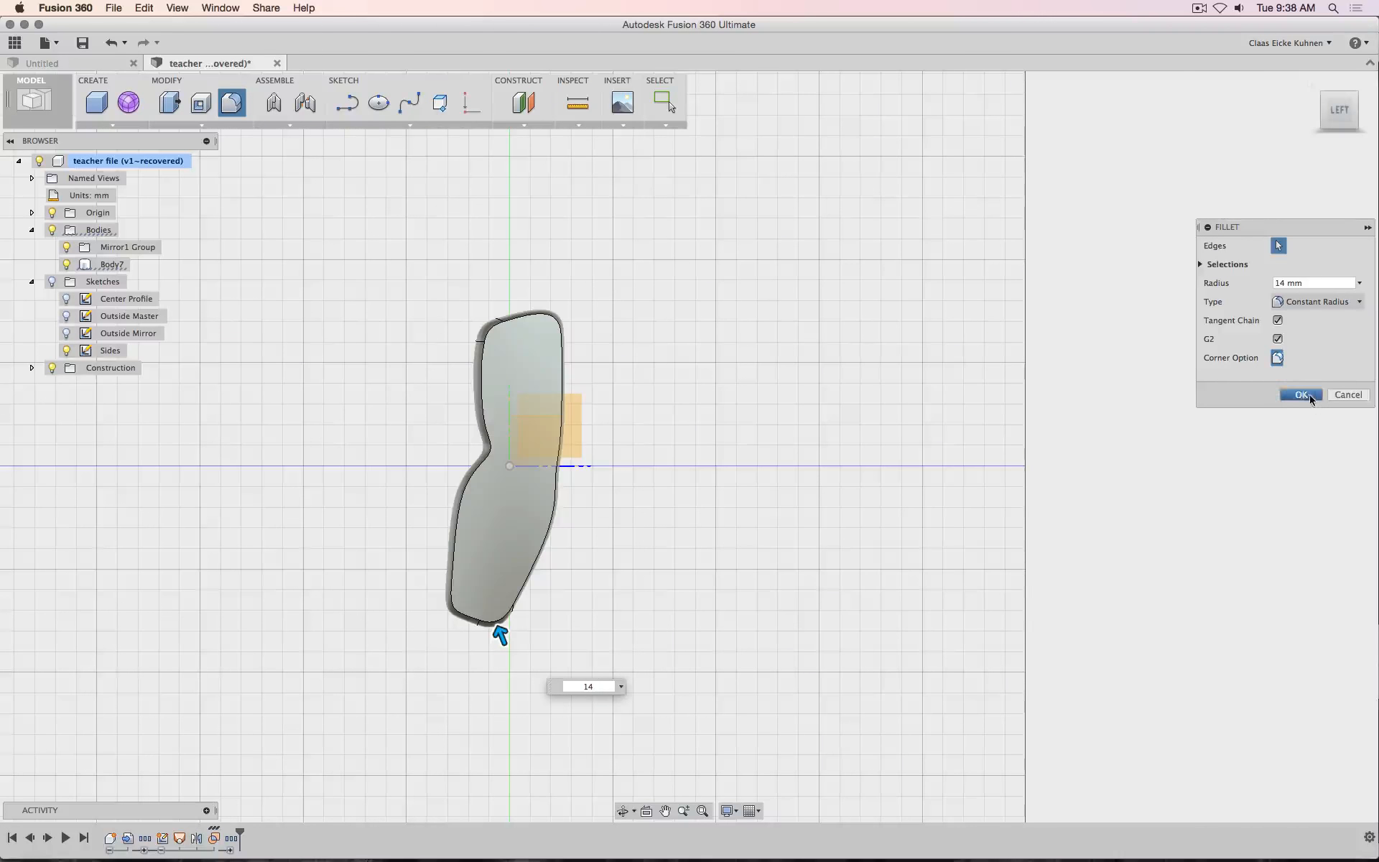
pyautogui.click(1301, 395)
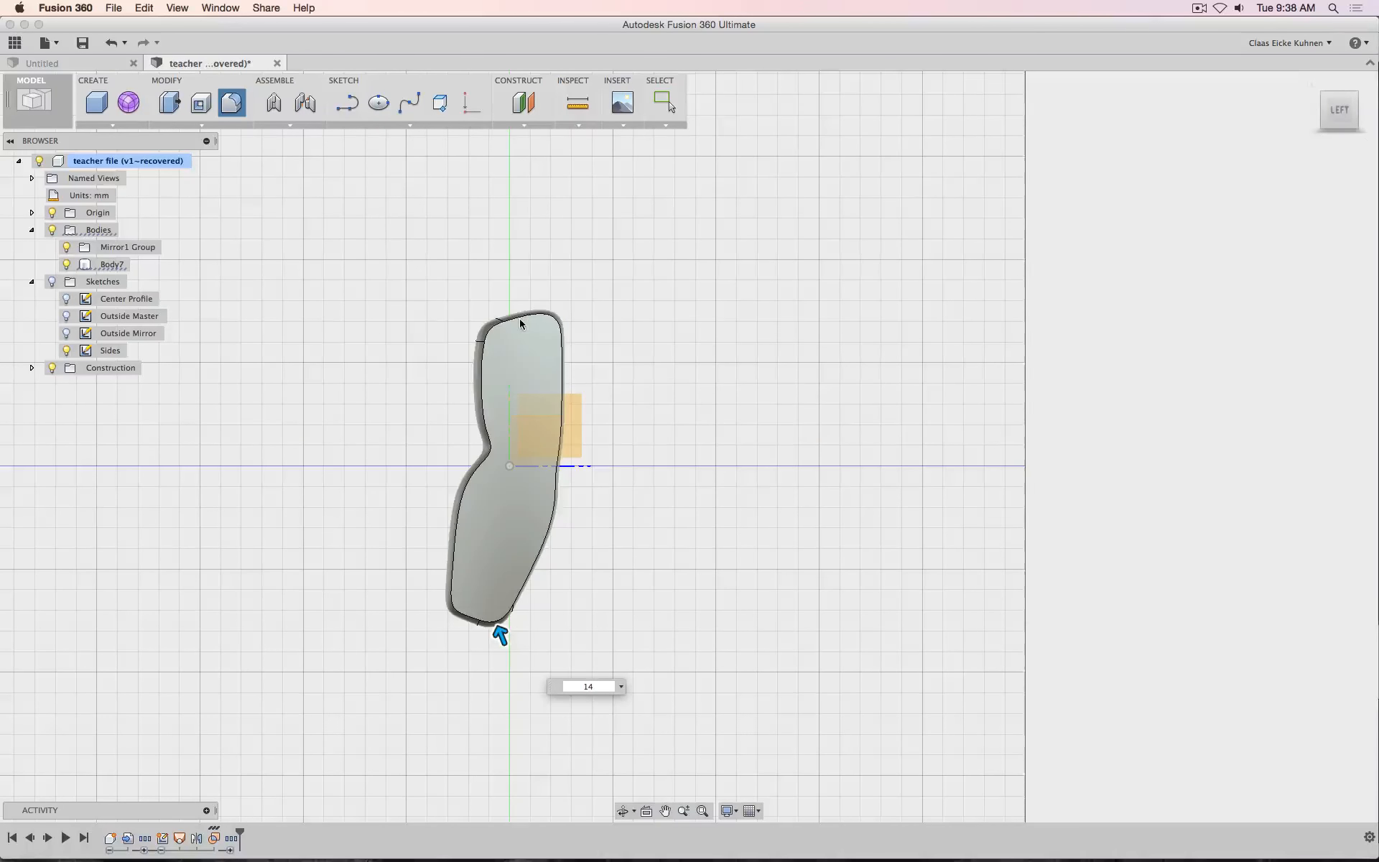
# Start a new 3 mm fillet on the full outline edges of both handle side faces with G2 enabled
pyautogui.press('Return')
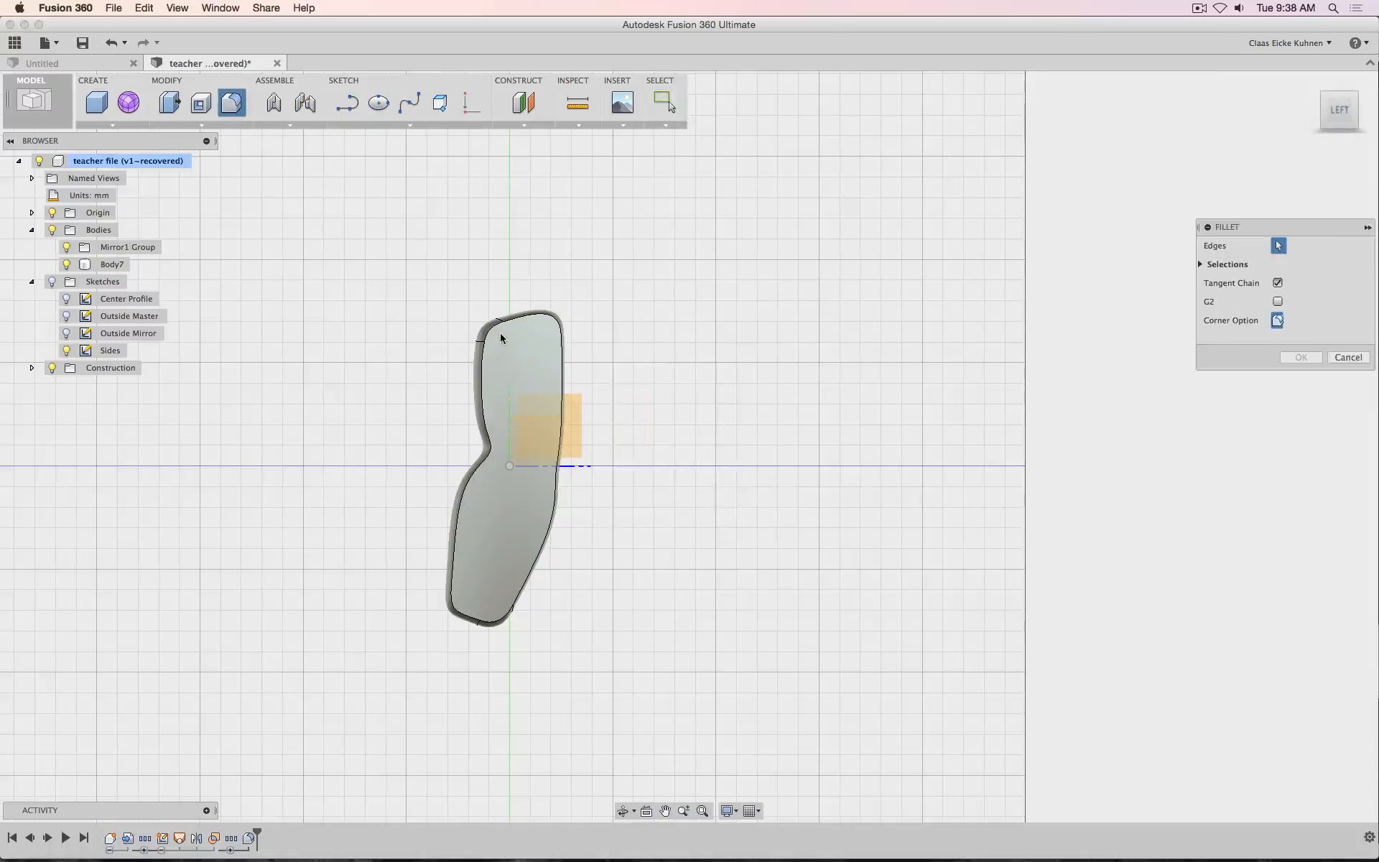
pyautogui.click(481, 332)
pyautogui.moveTo(1344, 119); pyautogui.dragTo(720, 266)
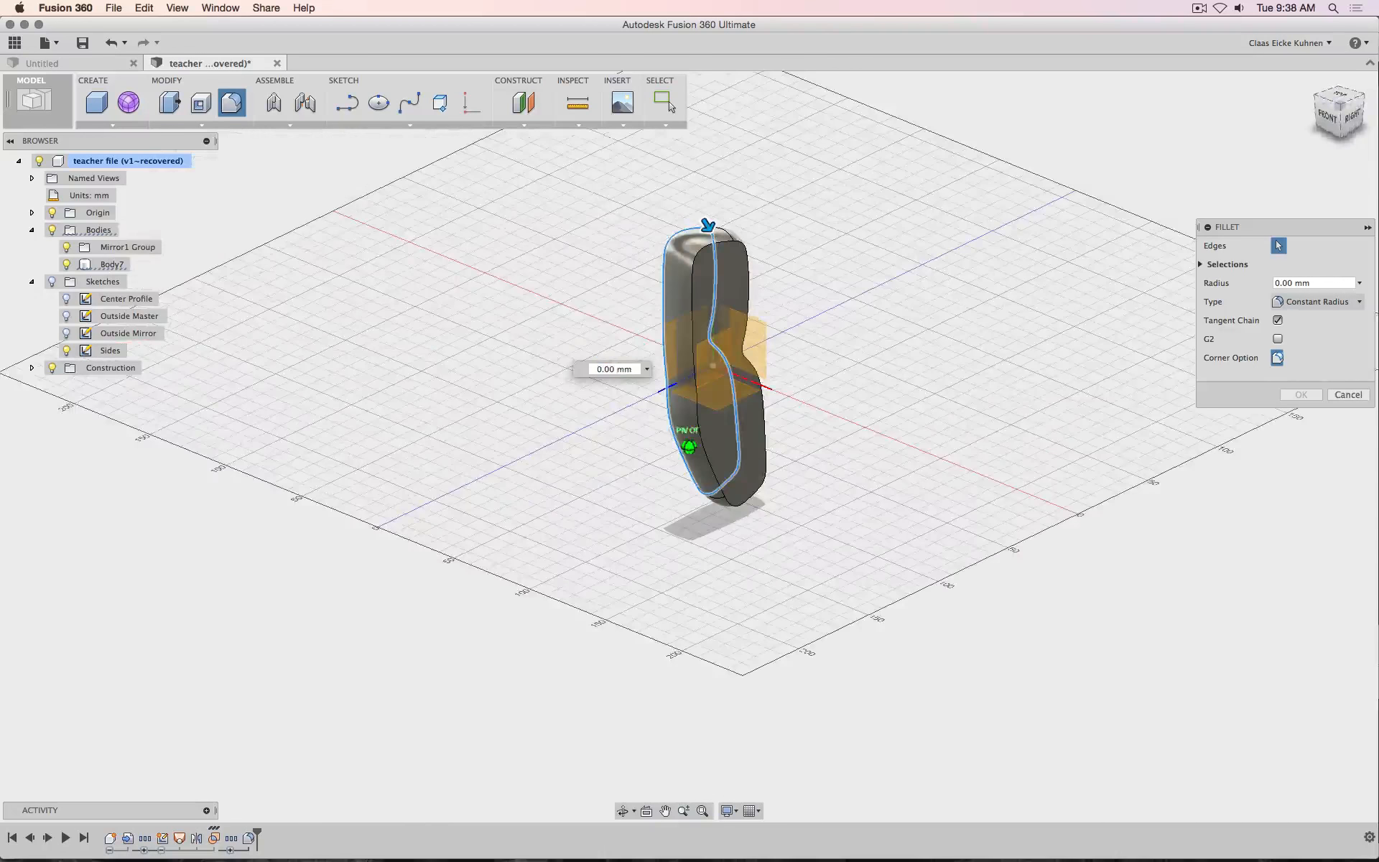
pyautogui.click(745, 262)
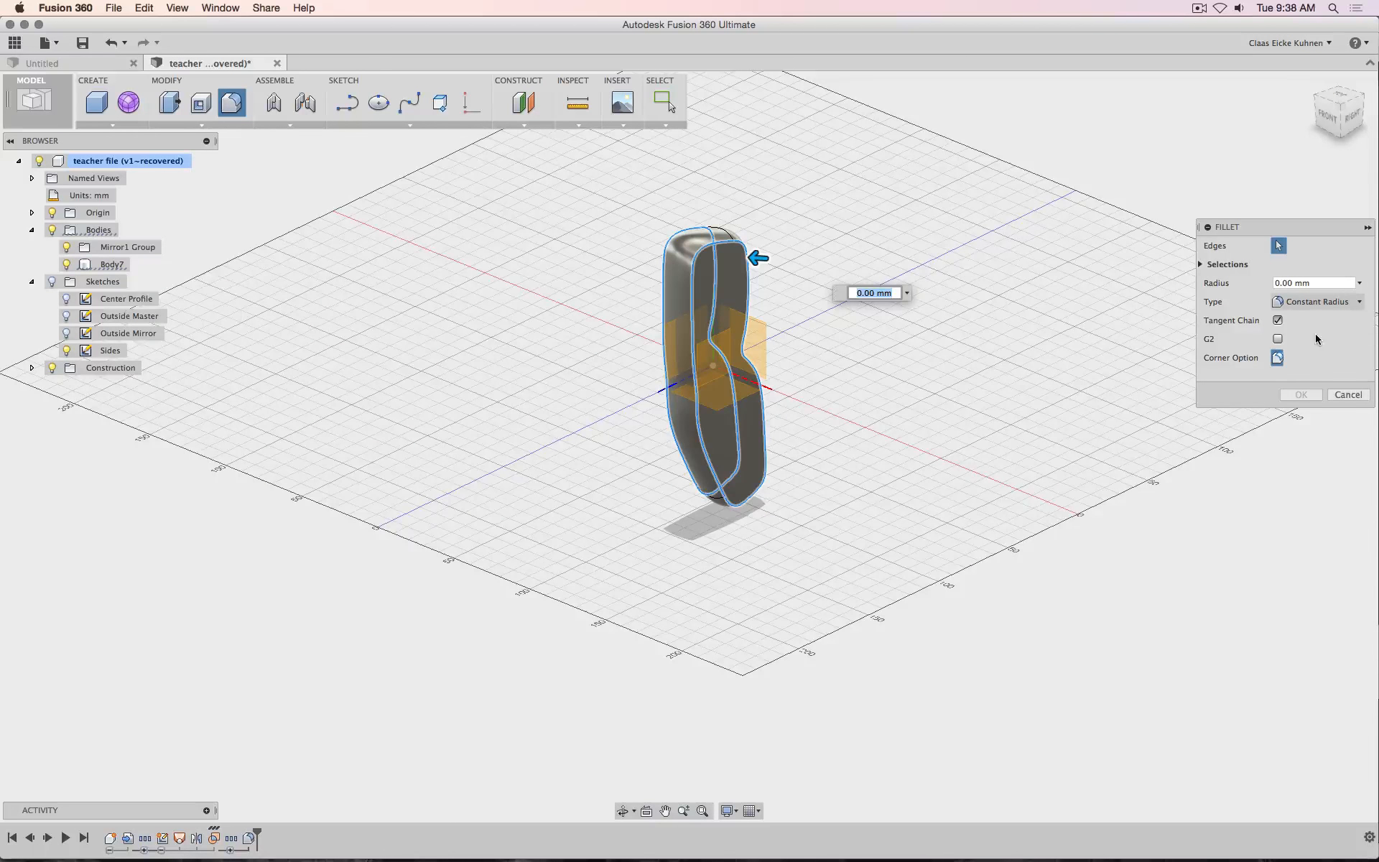
pyautogui.click(1278, 338)
pyautogui.write('3')
pyautogui.press('Return')
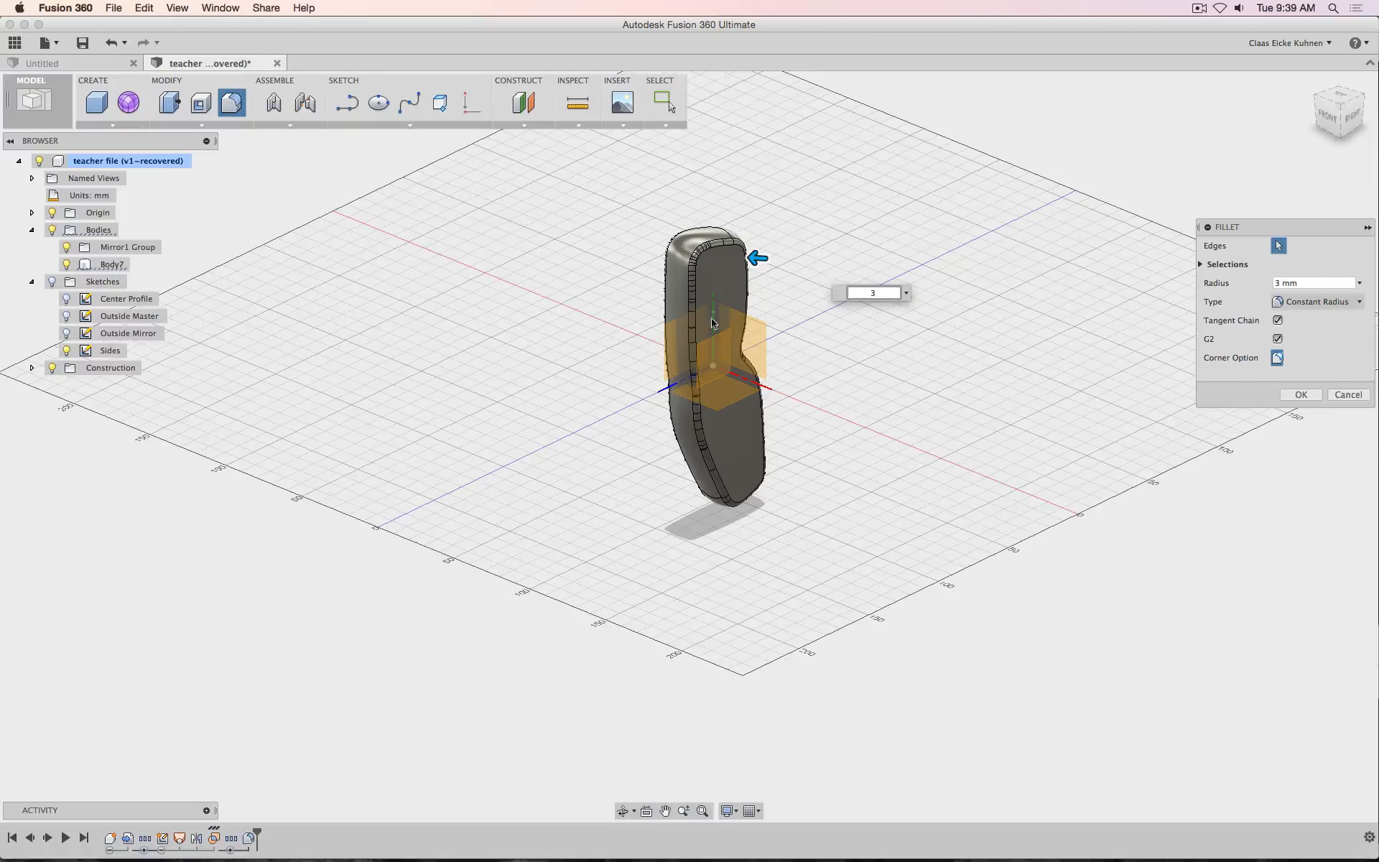
# Inspect the side outline fillet preview up close and set its radius to 2 mm
pyautogui.scroll(2, 694, 246)
pyautogui.scroll(4, 652, 237)
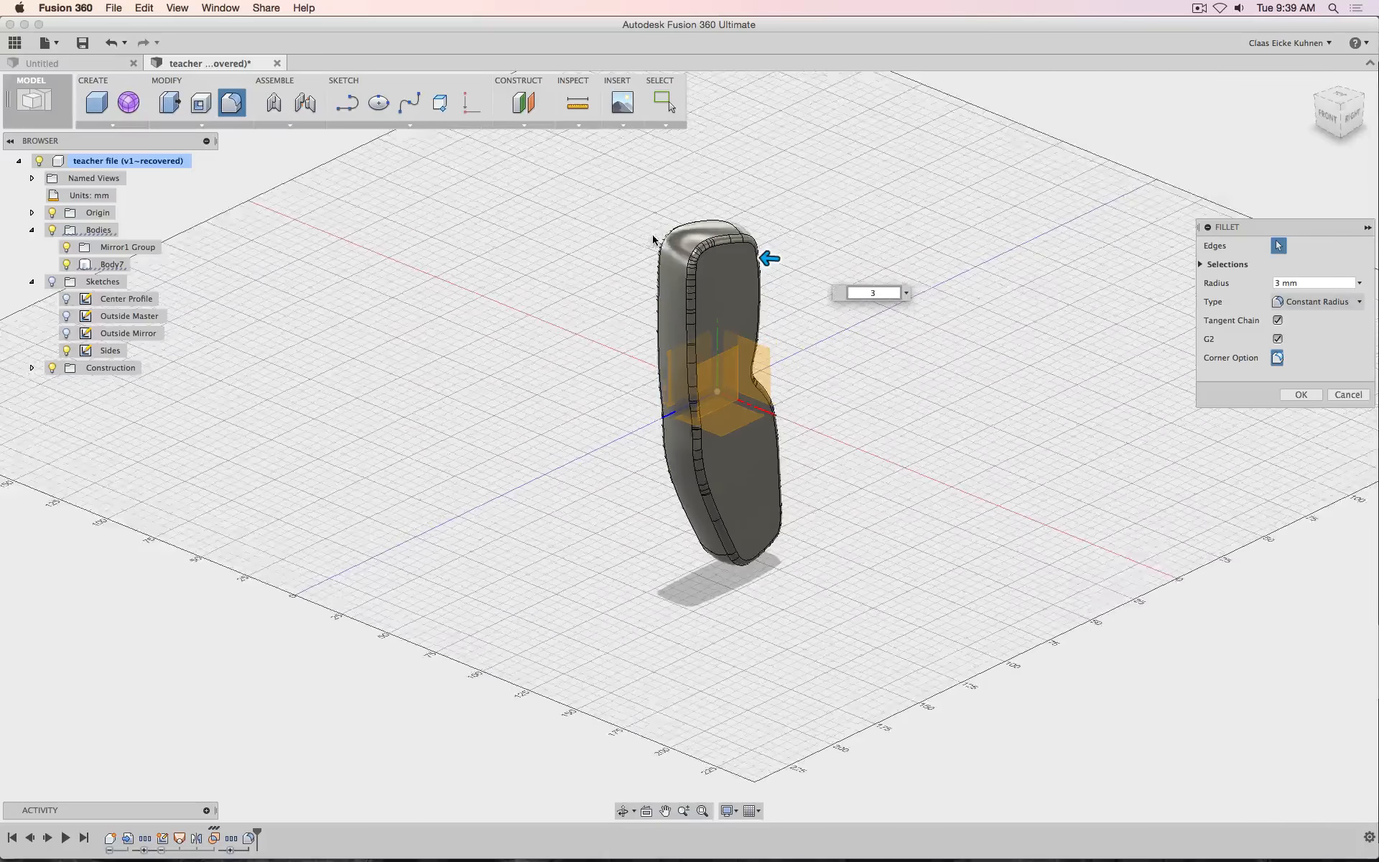
pyautogui.scroll(2, 776, 247)
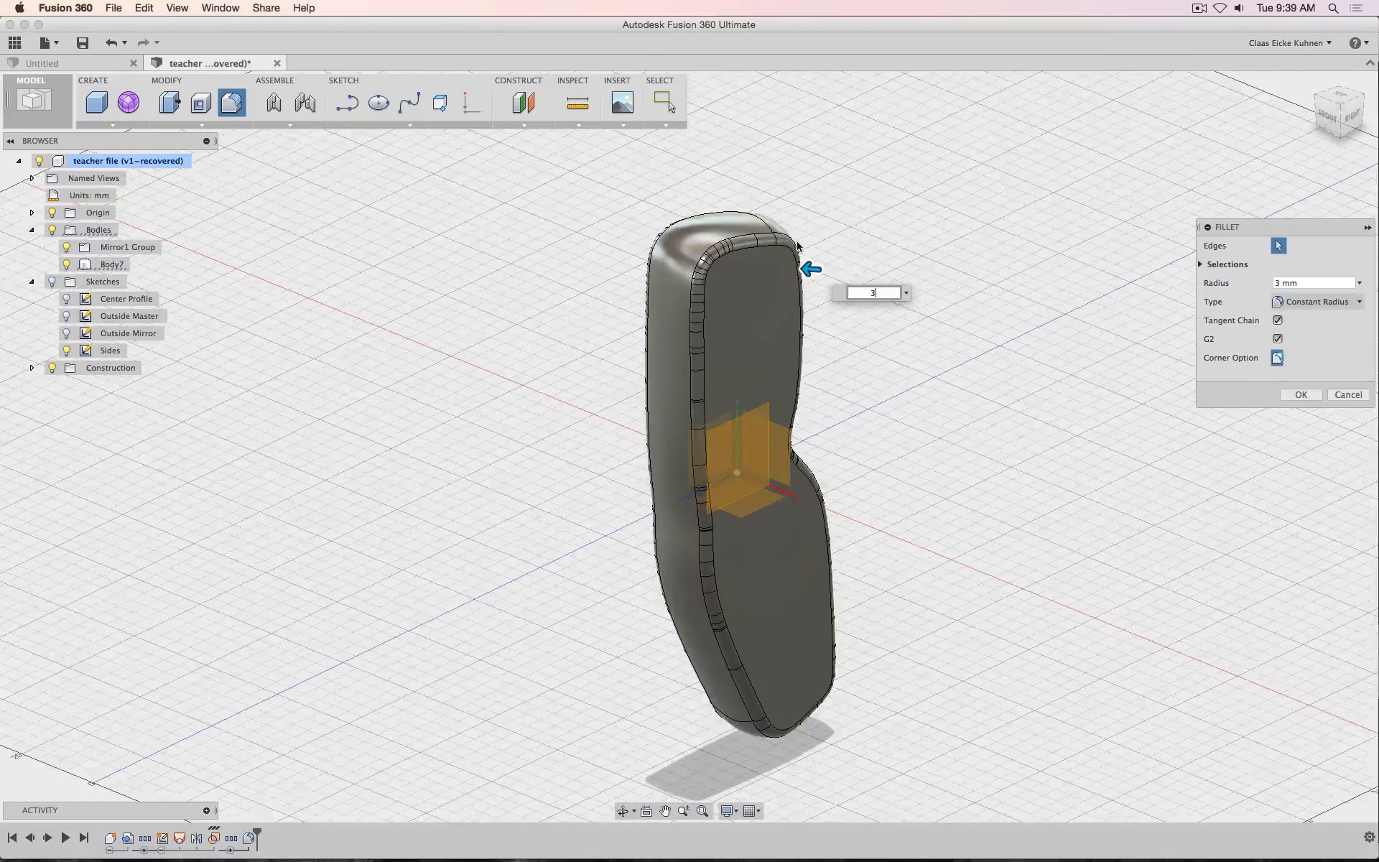
pyautogui.scroll(2, 694, 301)
pyautogui.scroll(2, 694, 302)
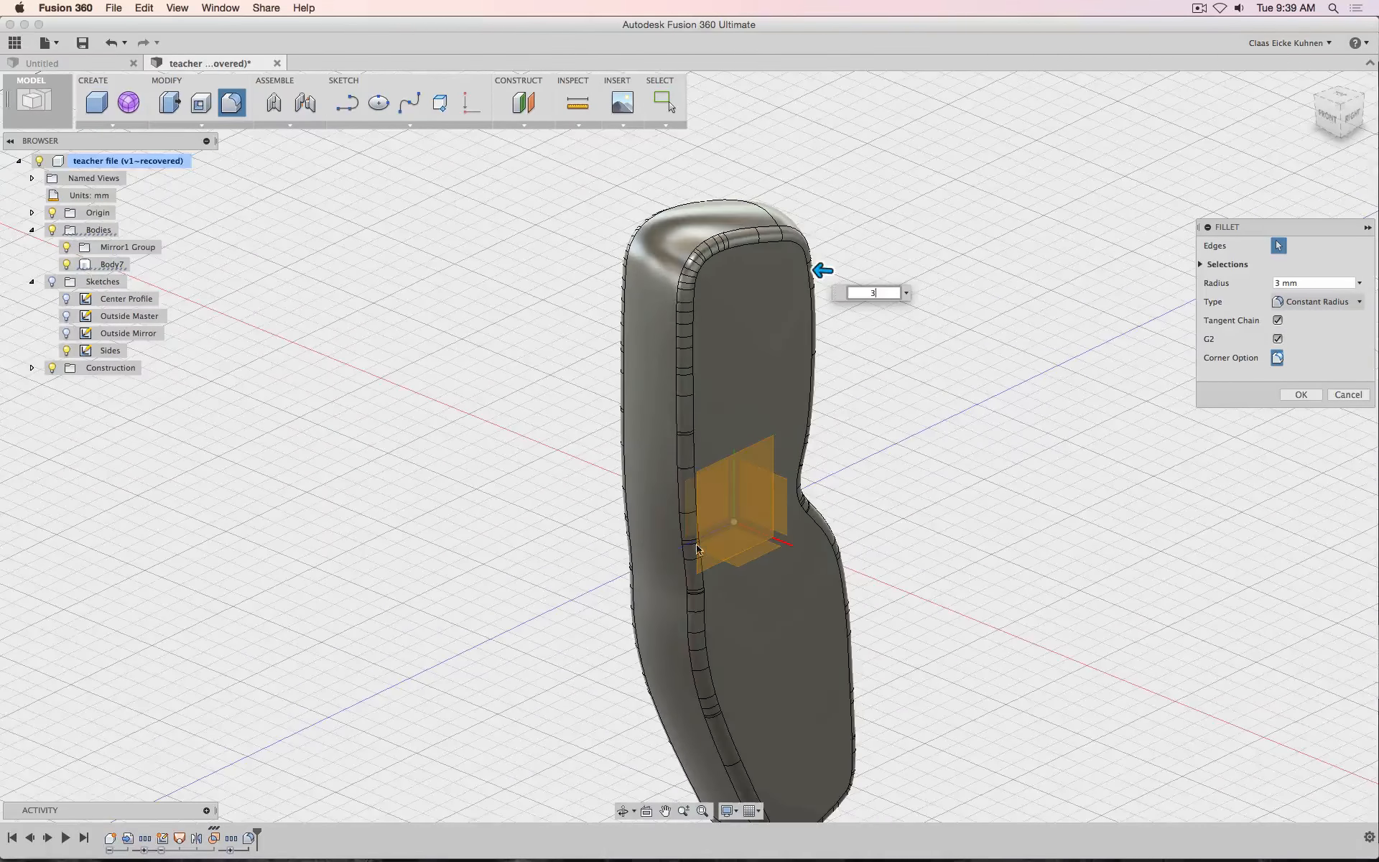
pyautogui.scroll(2, 718, 625)
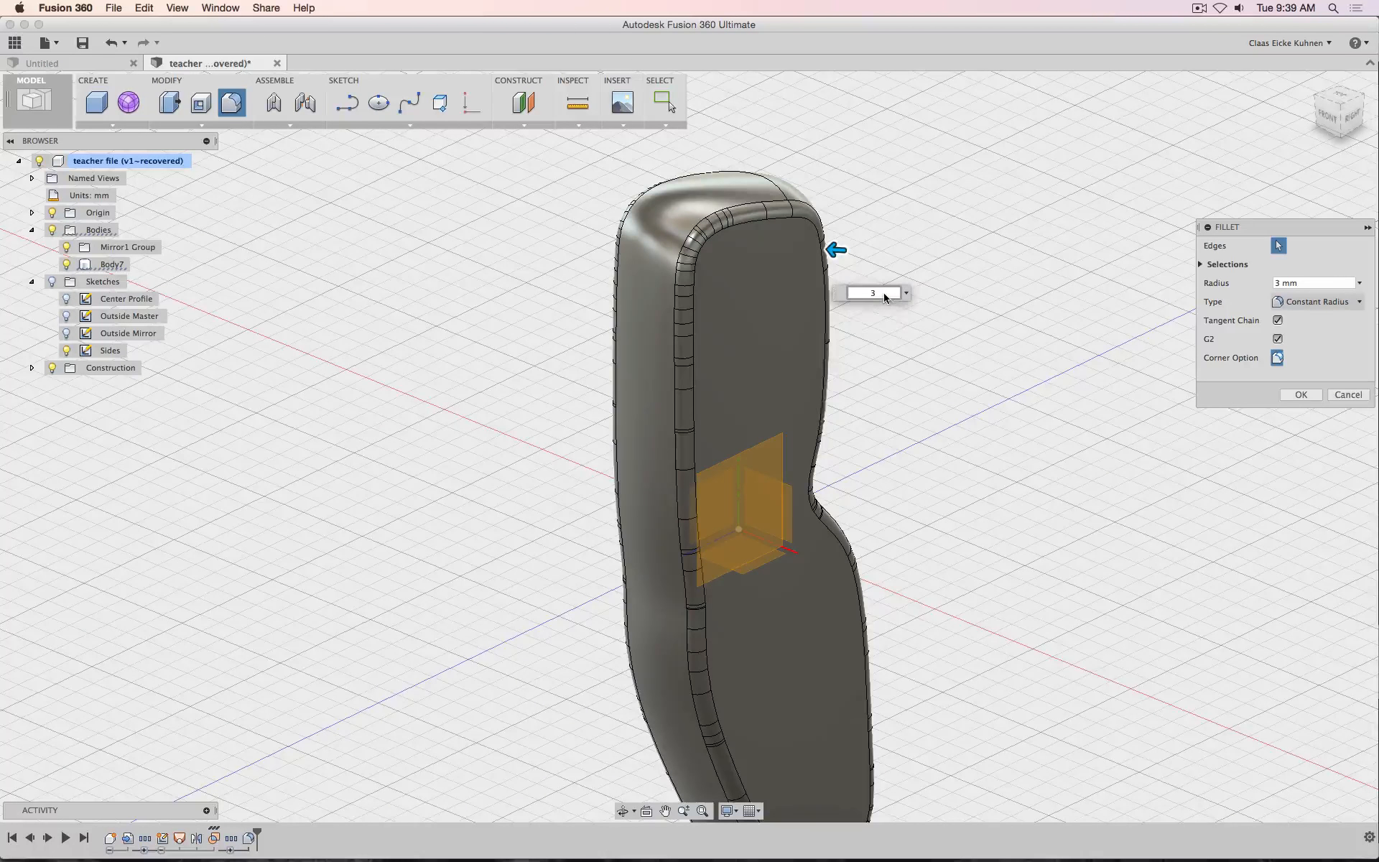
pyautogui.press('BackSpace')
pyautogui.write('2')
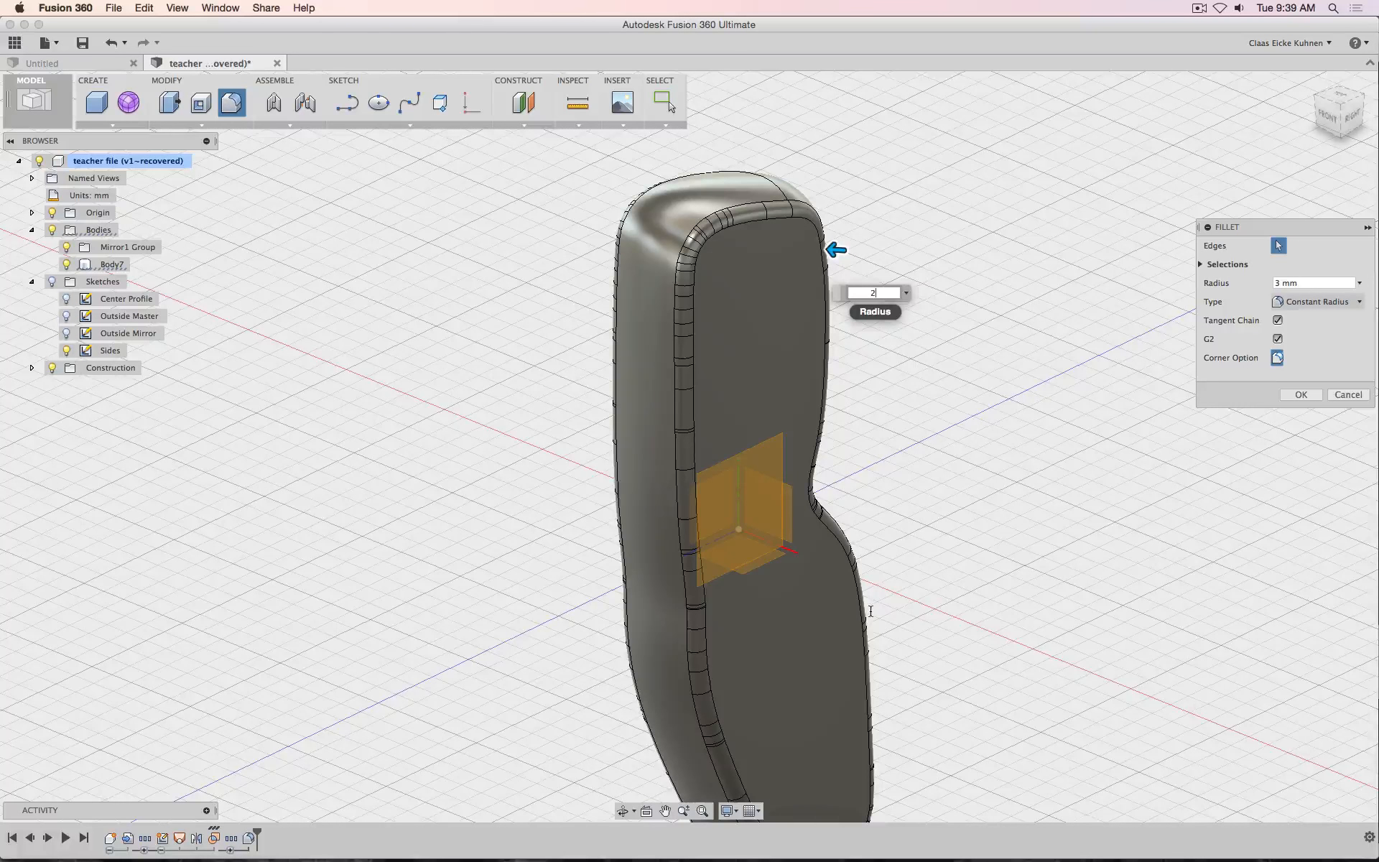
pyautogui.press('Return')
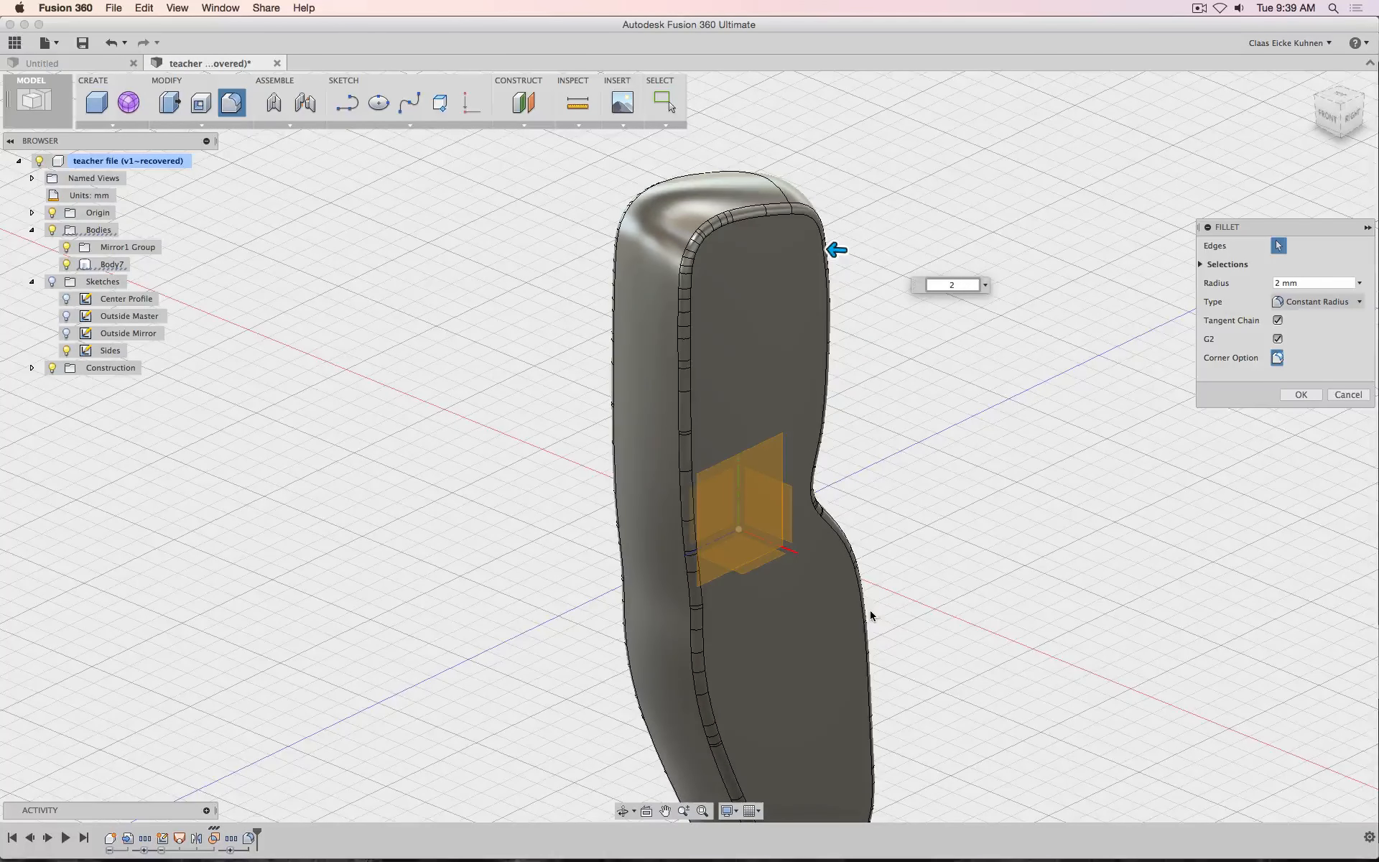
# Disable G2 for the side outline fillet, set its radius to 3 mm and apply it
pyautogui.click(1277, 339)
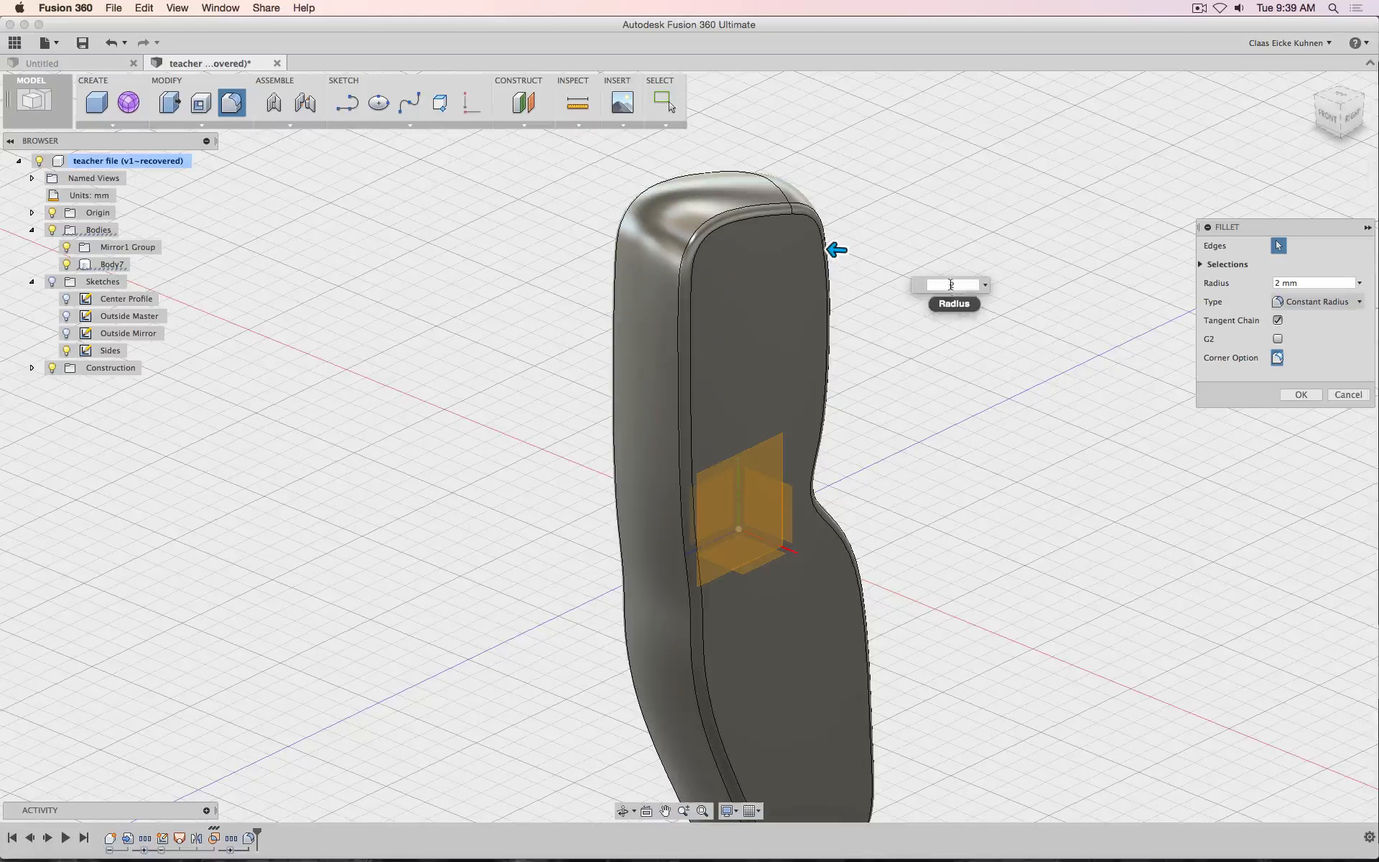
pyautogui.doubleClick(950, 285)
pyautogui.write('5')
pyautogui.click(1352, 113)
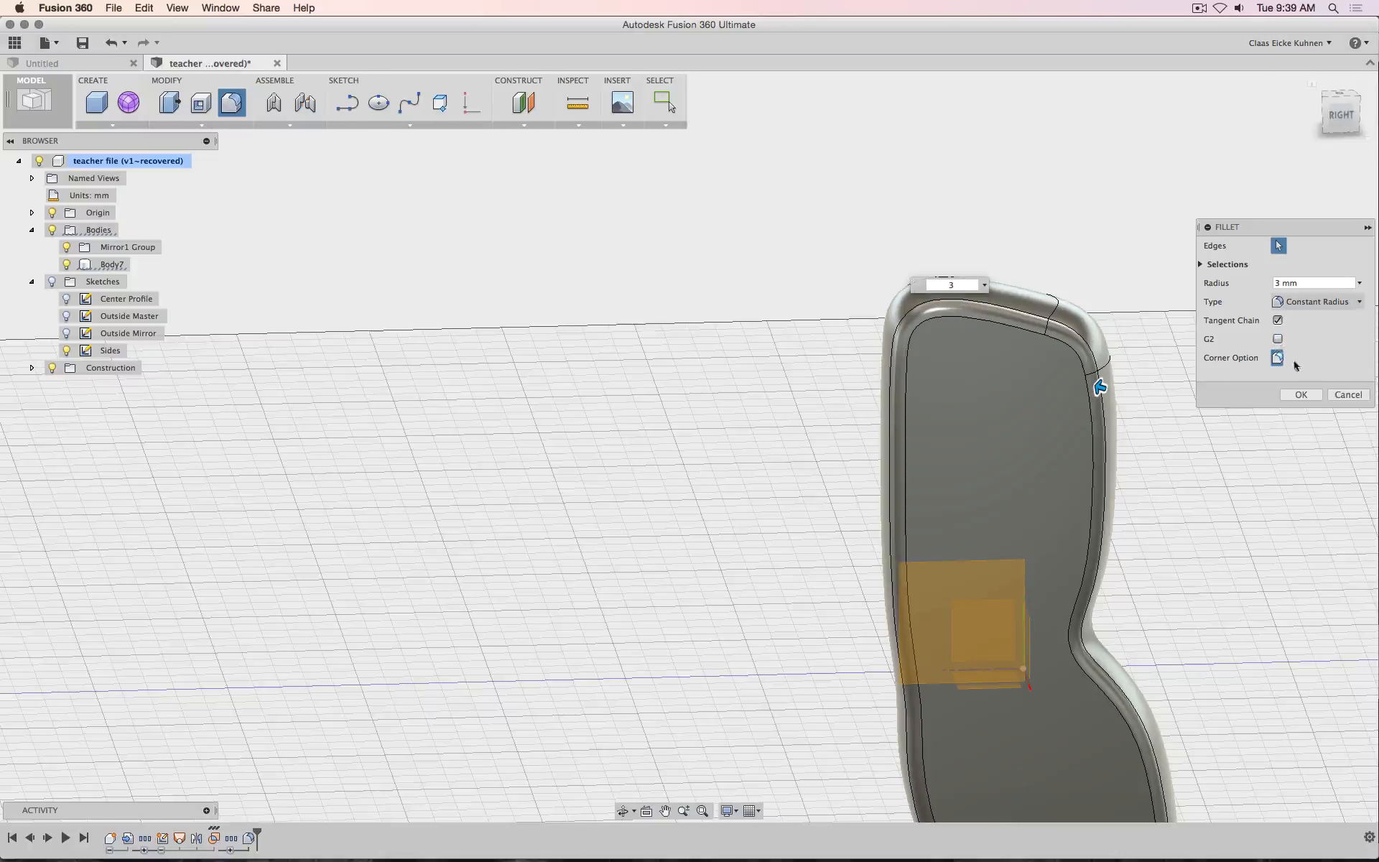
pyautogui.click(1300, 394)
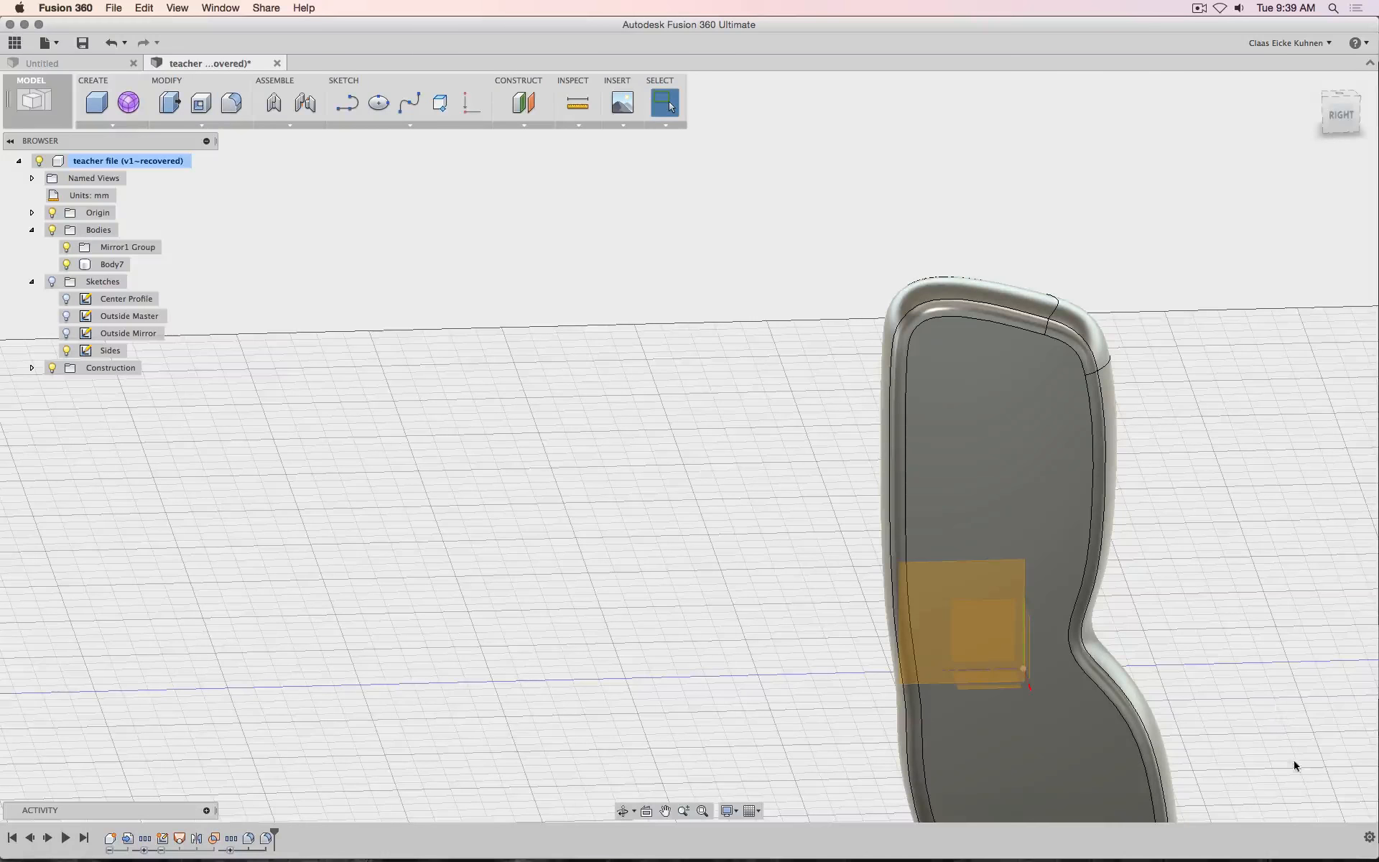
# Shell the entire Body7 handle with a 2 mm inside thickness, leaving no face open
pyautogui.keyDown('shift'); pyautogui.moveTo(1293, 738); pyautogui.dragTo(1097, 348, button='middle'); pyautogui.keyUp('shift')
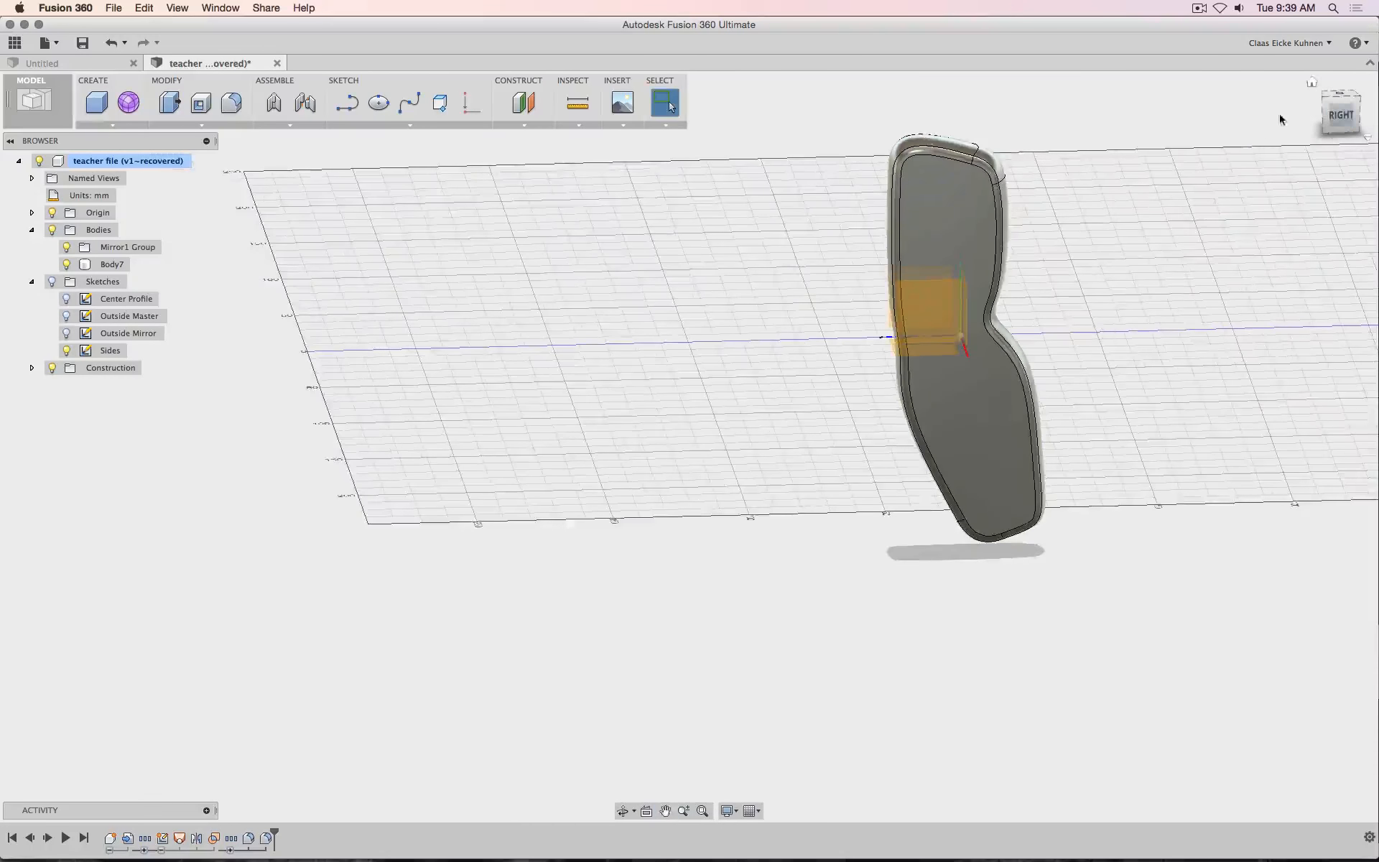
pyautogui.click(1346, 114)
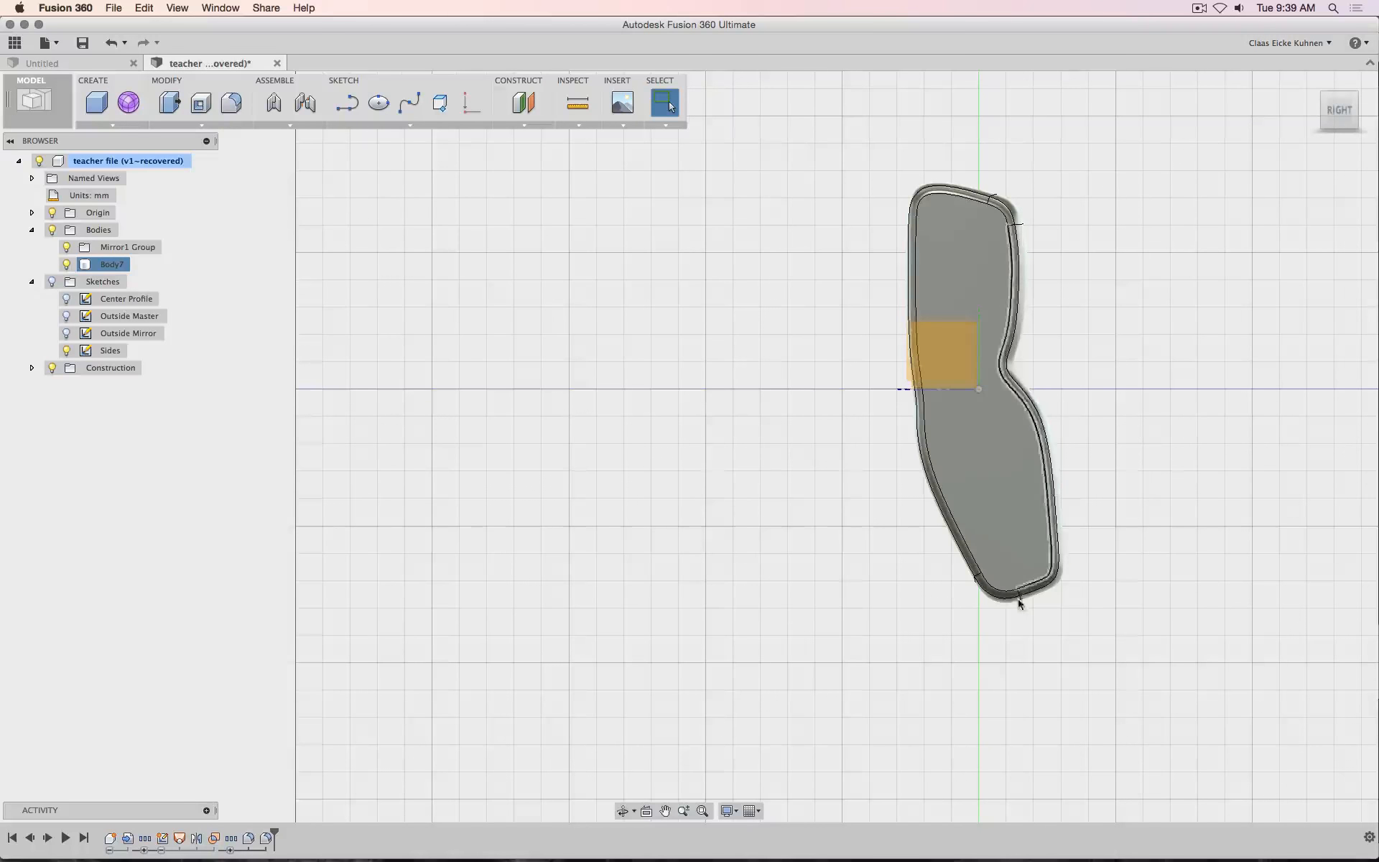
pyautogui.keyDown('shift'); pyautogui.moveTo(1338, 142); pyautogui.dragTo(1222, 257, button='middle'); pyautogui.keyUp('shift')
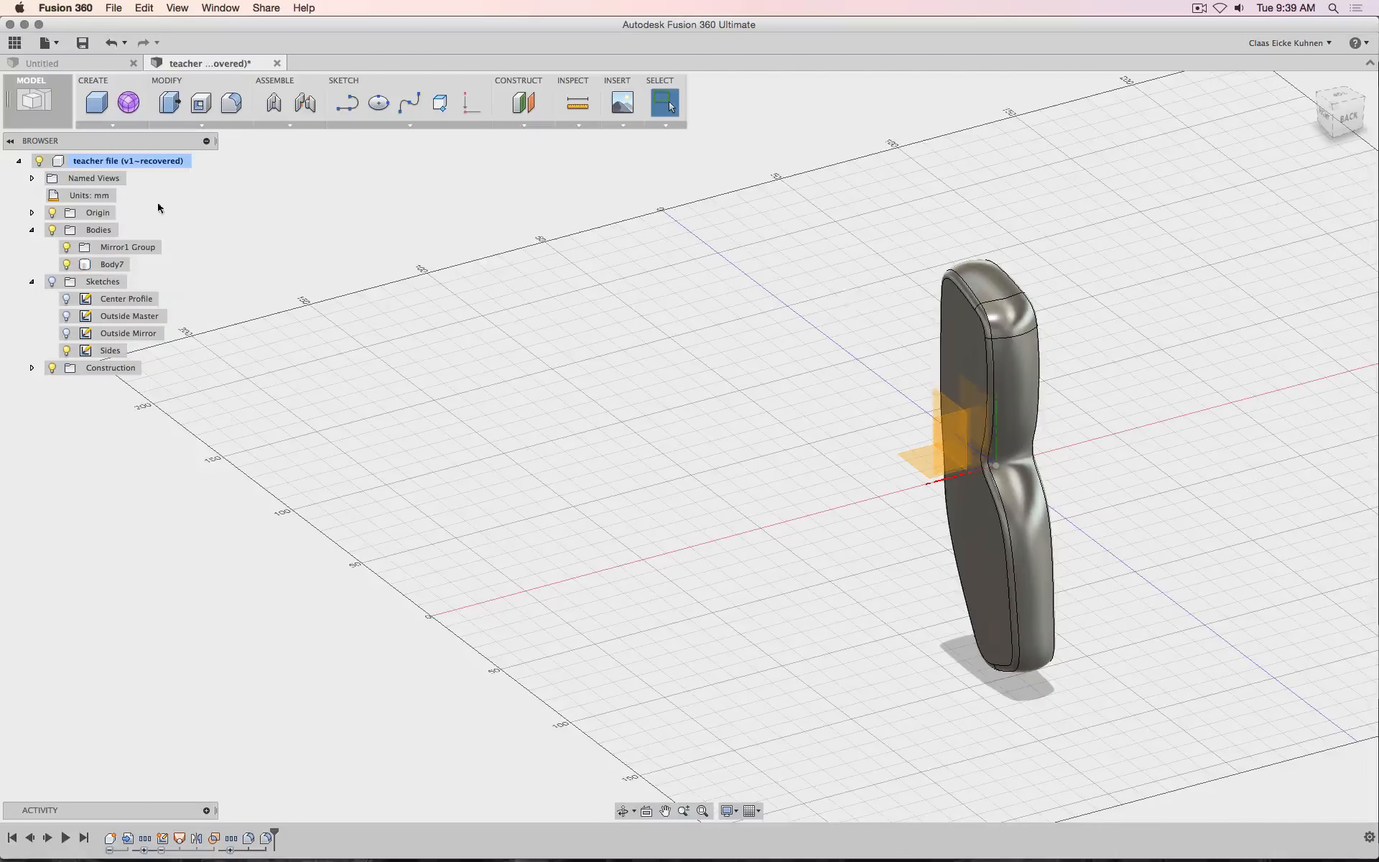
pyautogui.click(201, 103)
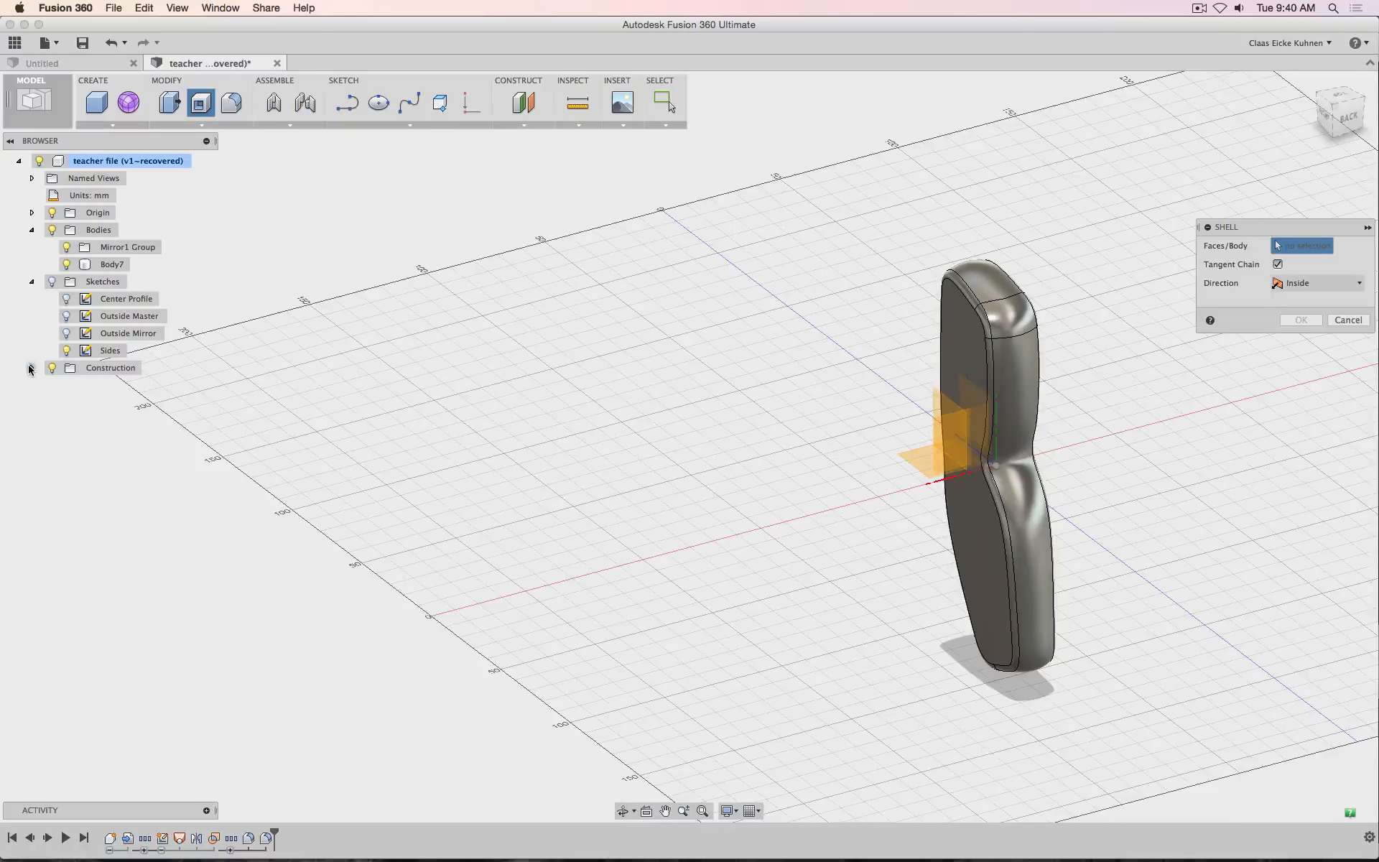
pyautogui.click(109, 264)
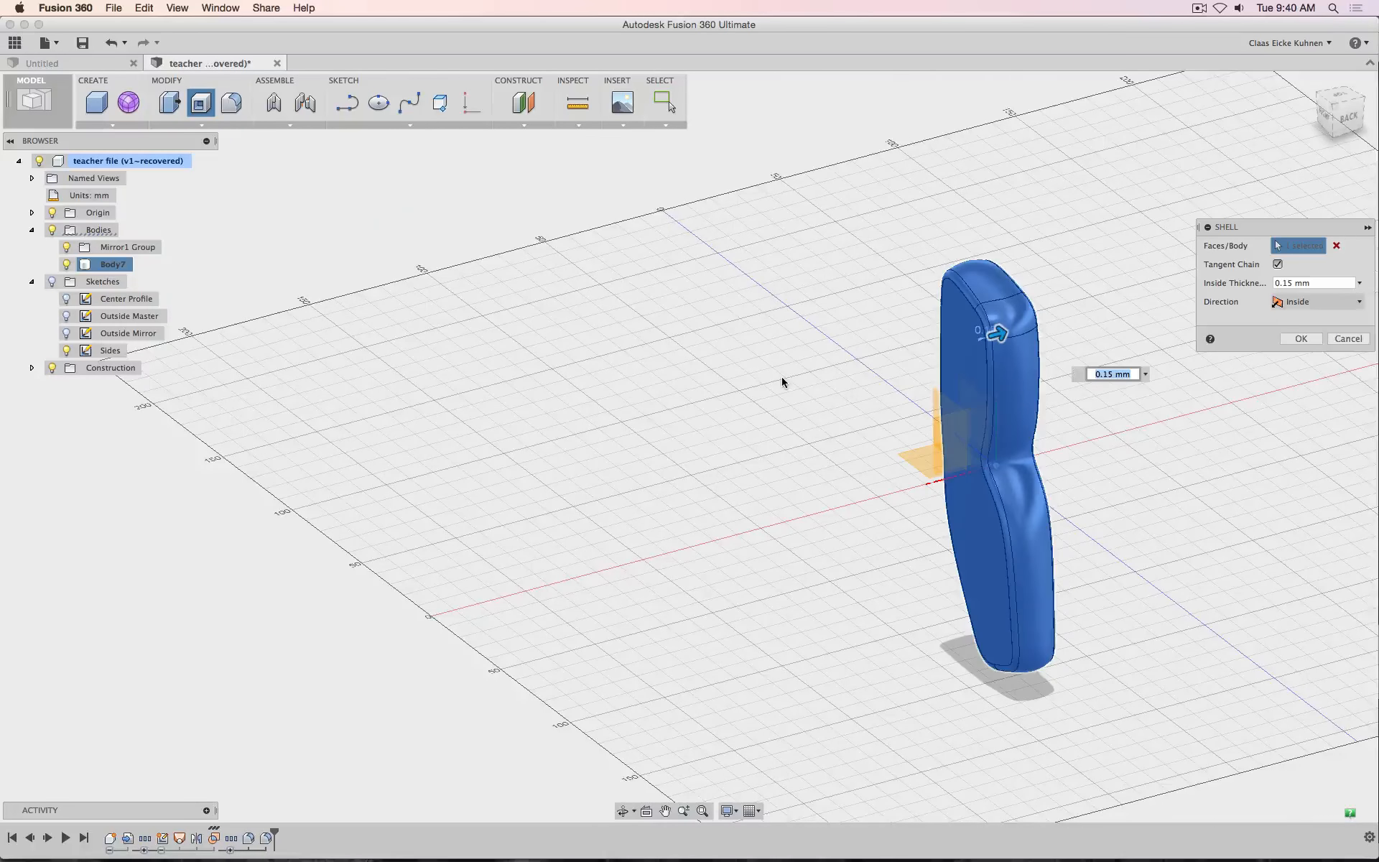
pyautogui.write('2')
pyautogui.press('Return')
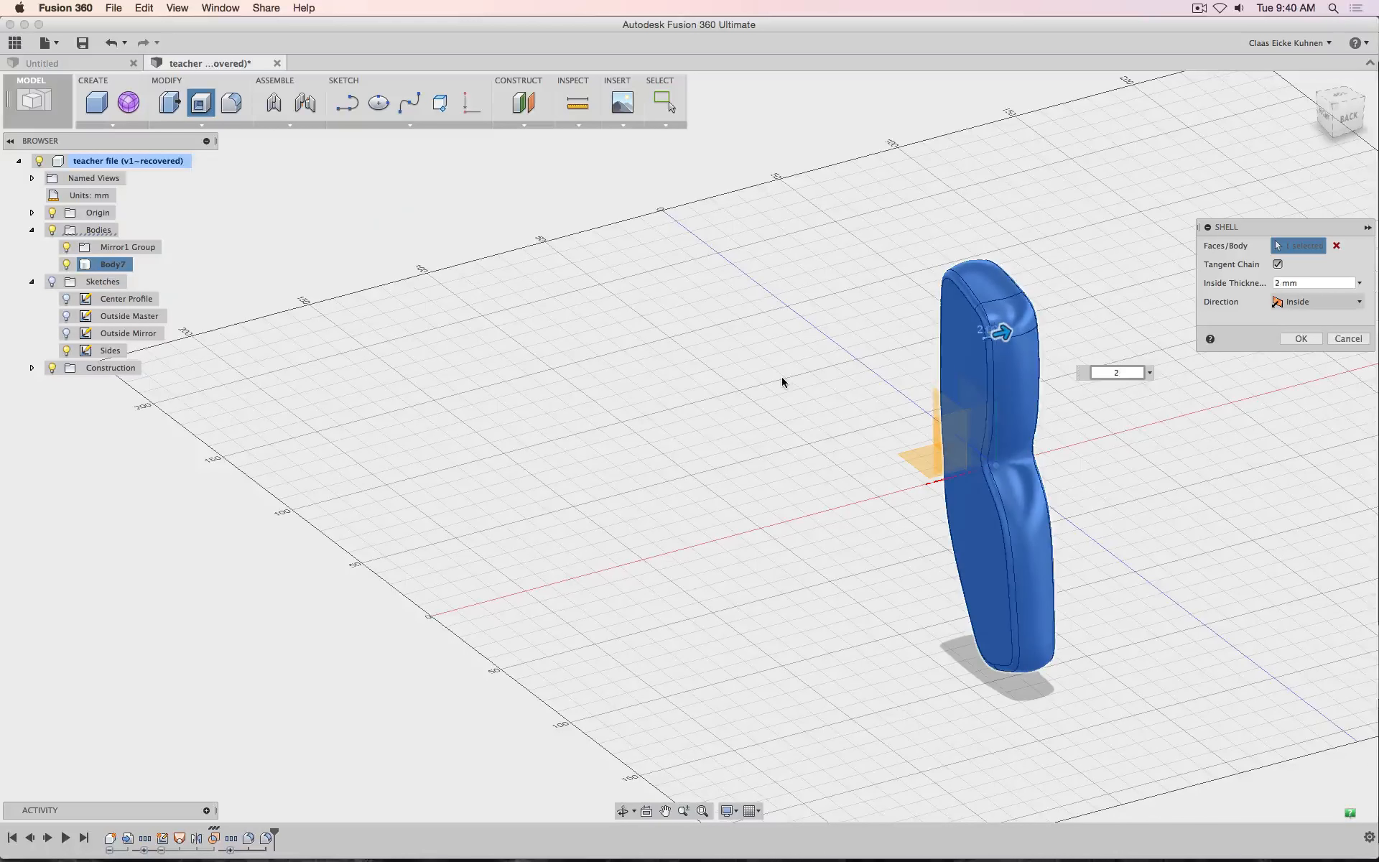
pyautogui.click(1299, 339)
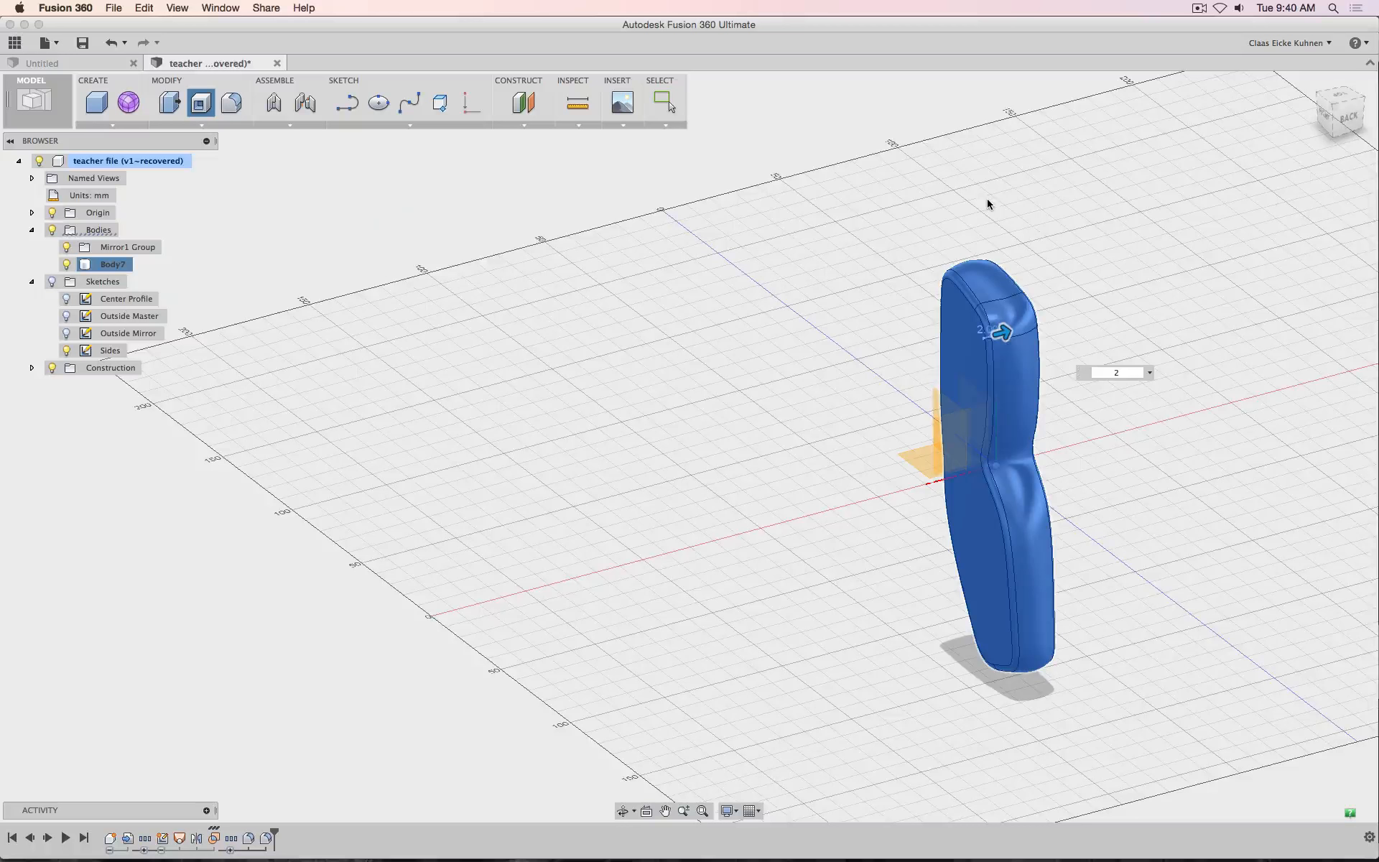
pyautogui.press('Return')
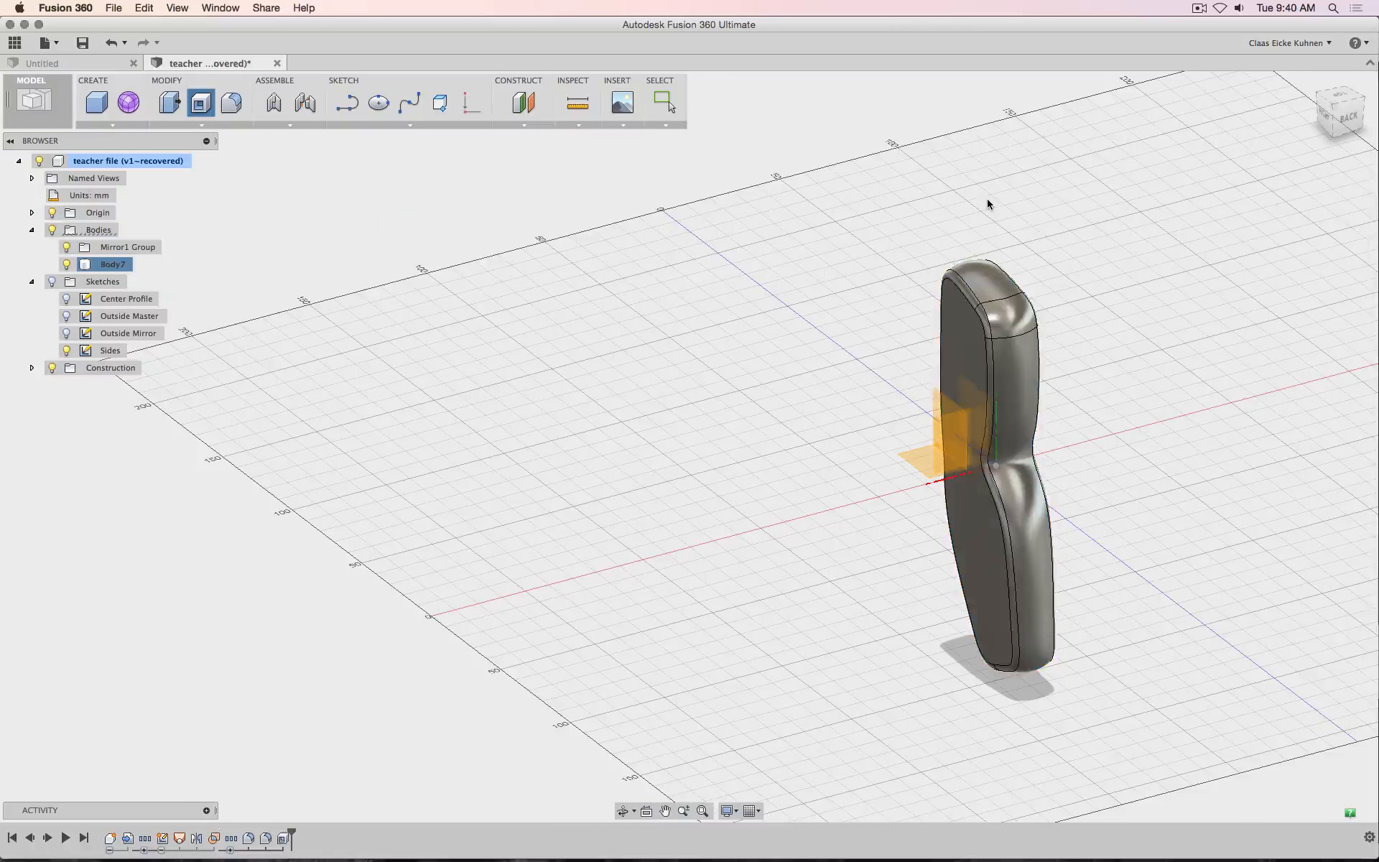
# Try to split Body7 using the construction plane beside the handle as the splitting tool
pyautogui.click(32, 118)
pyautogui.click(204, 125)
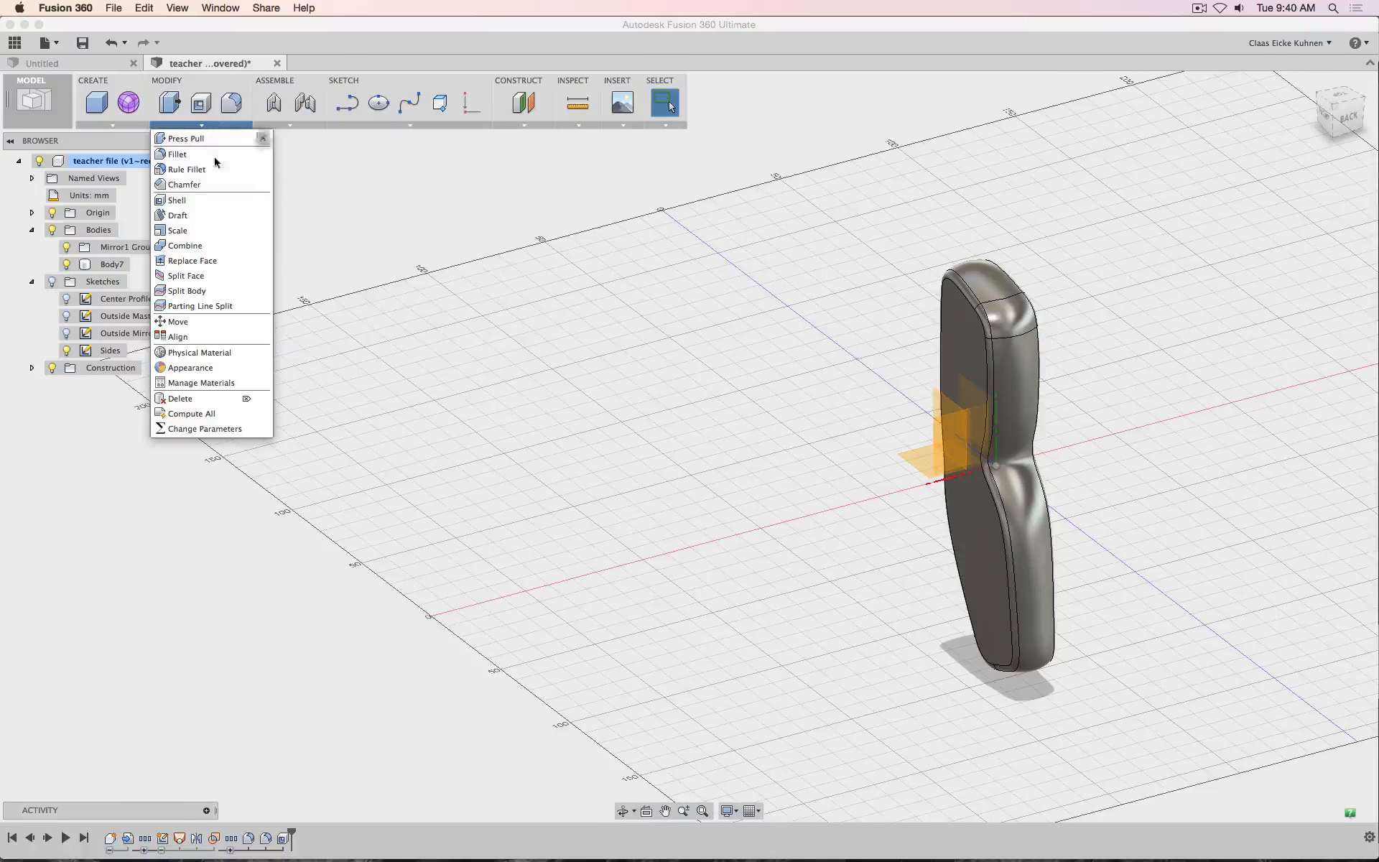
pyautogui.click(223, 297)
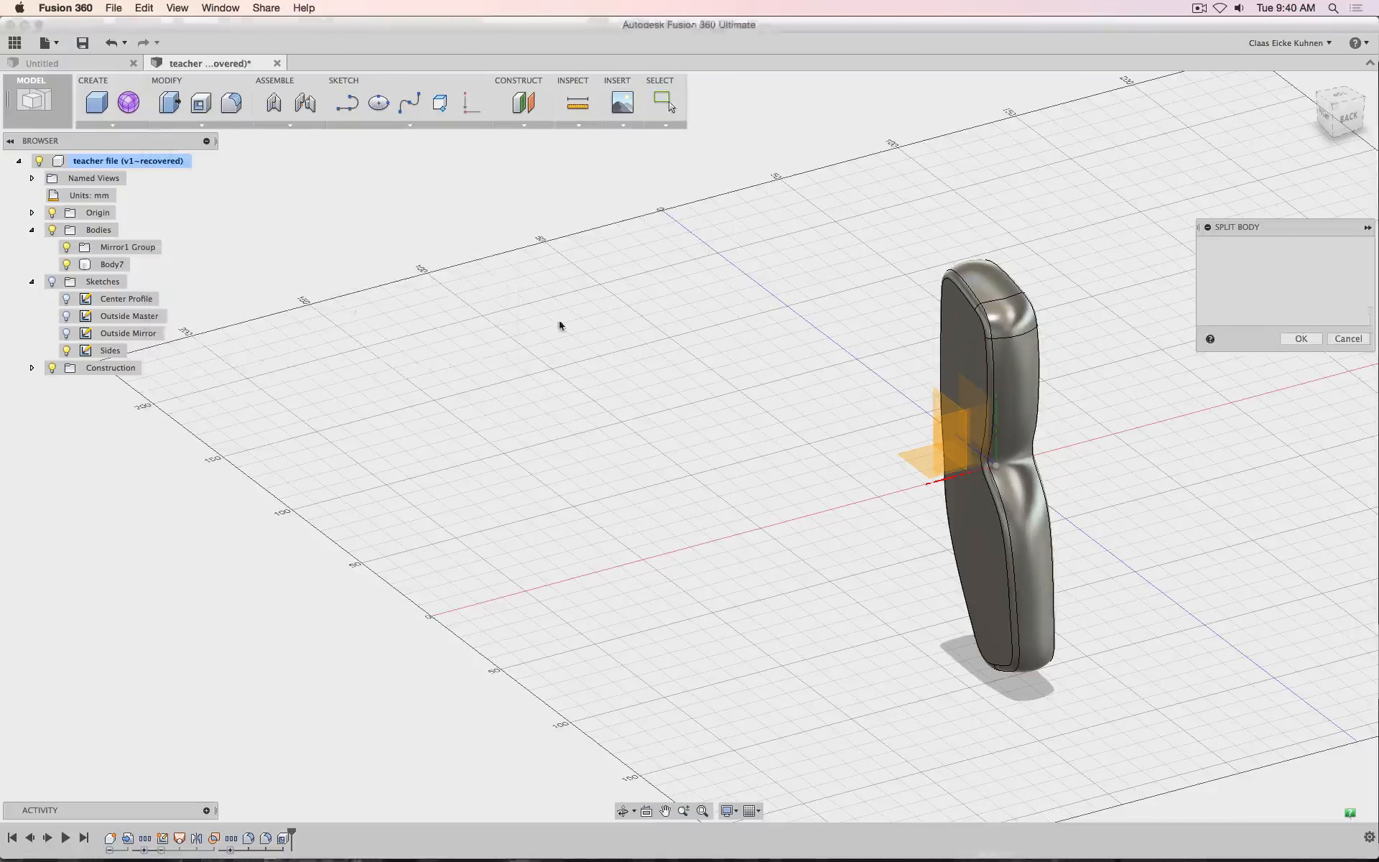
pyautogui.click(1006, 327)
pyautogui.click(1326, 264)
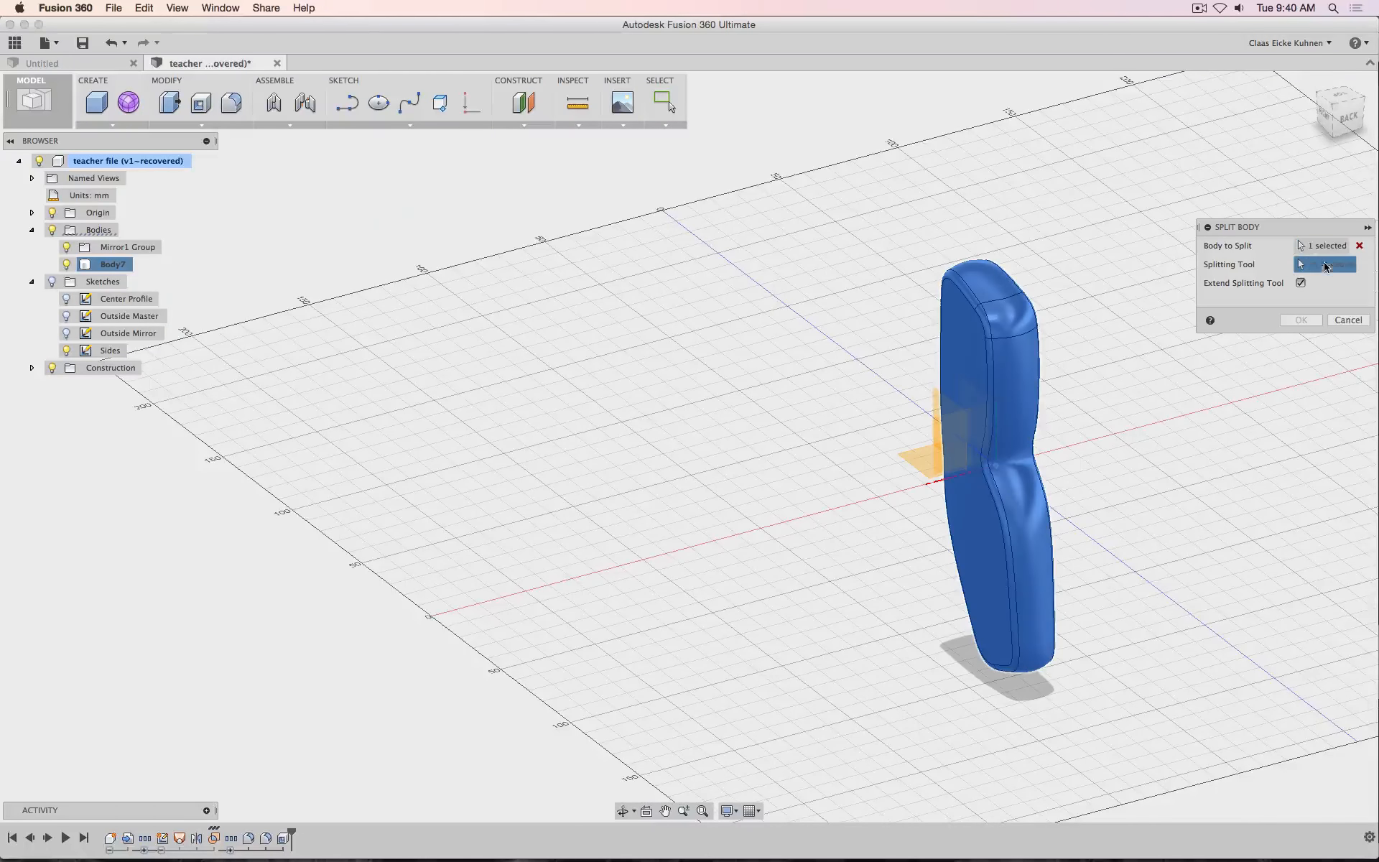
pyautogui.click(933, 405)
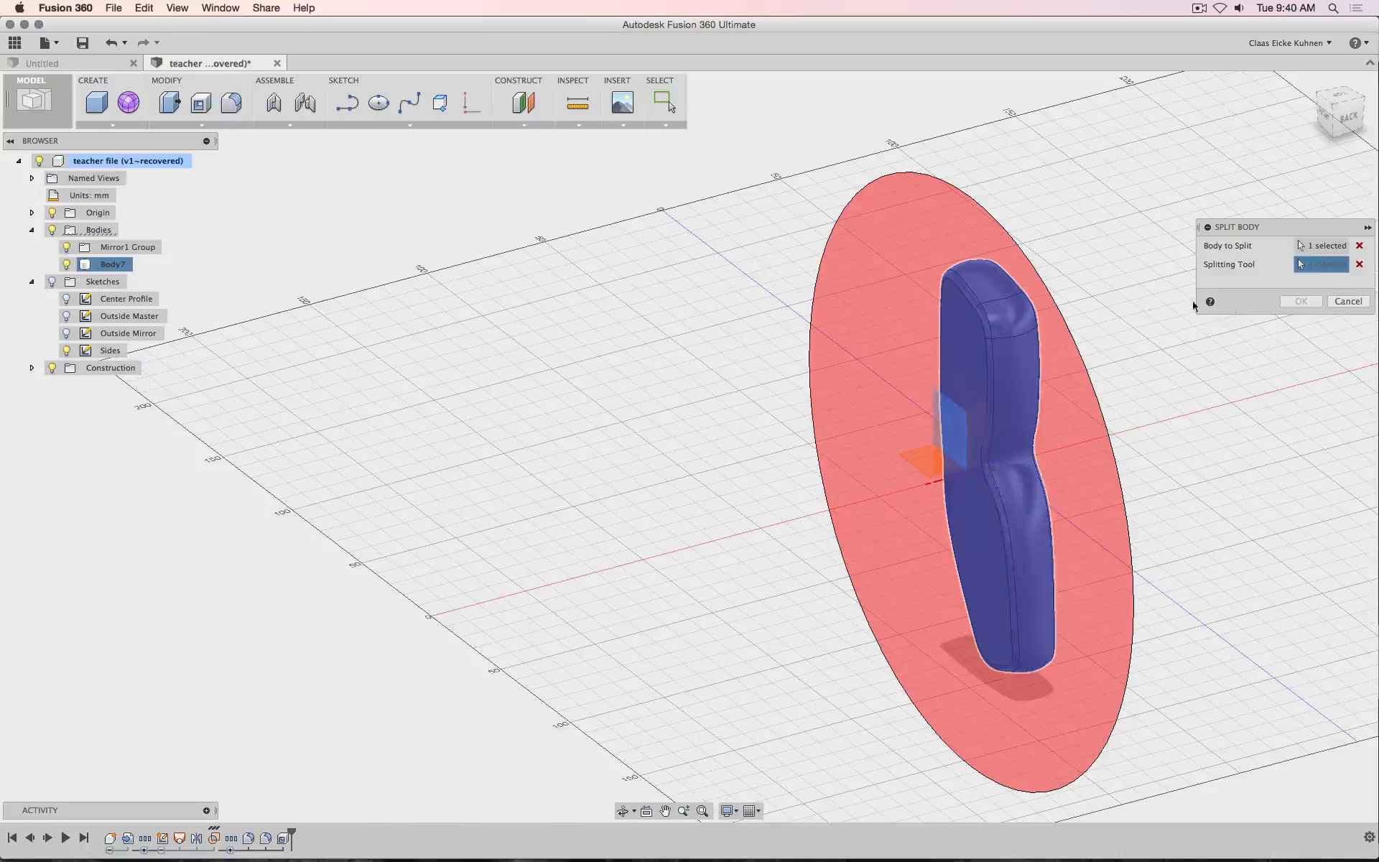
pyautogui.click(1301, 301)
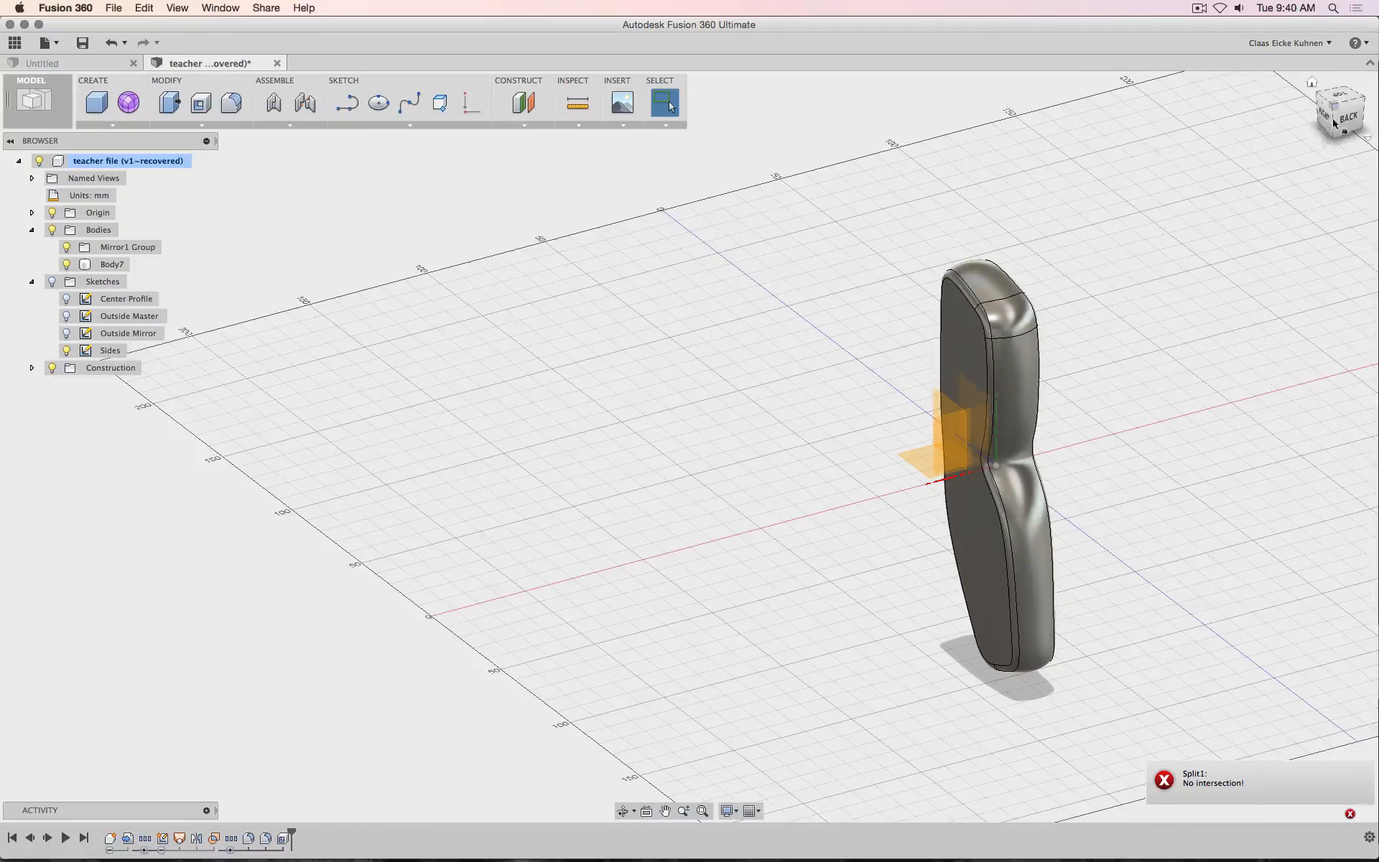
pyautogui.moveTo(1338, 119)
pyautogui.mouseDown()
pyautogui.moveTo(1293, 139)
pyautogui.moveTo(1326, 128)
pyautogui.mouseUp()
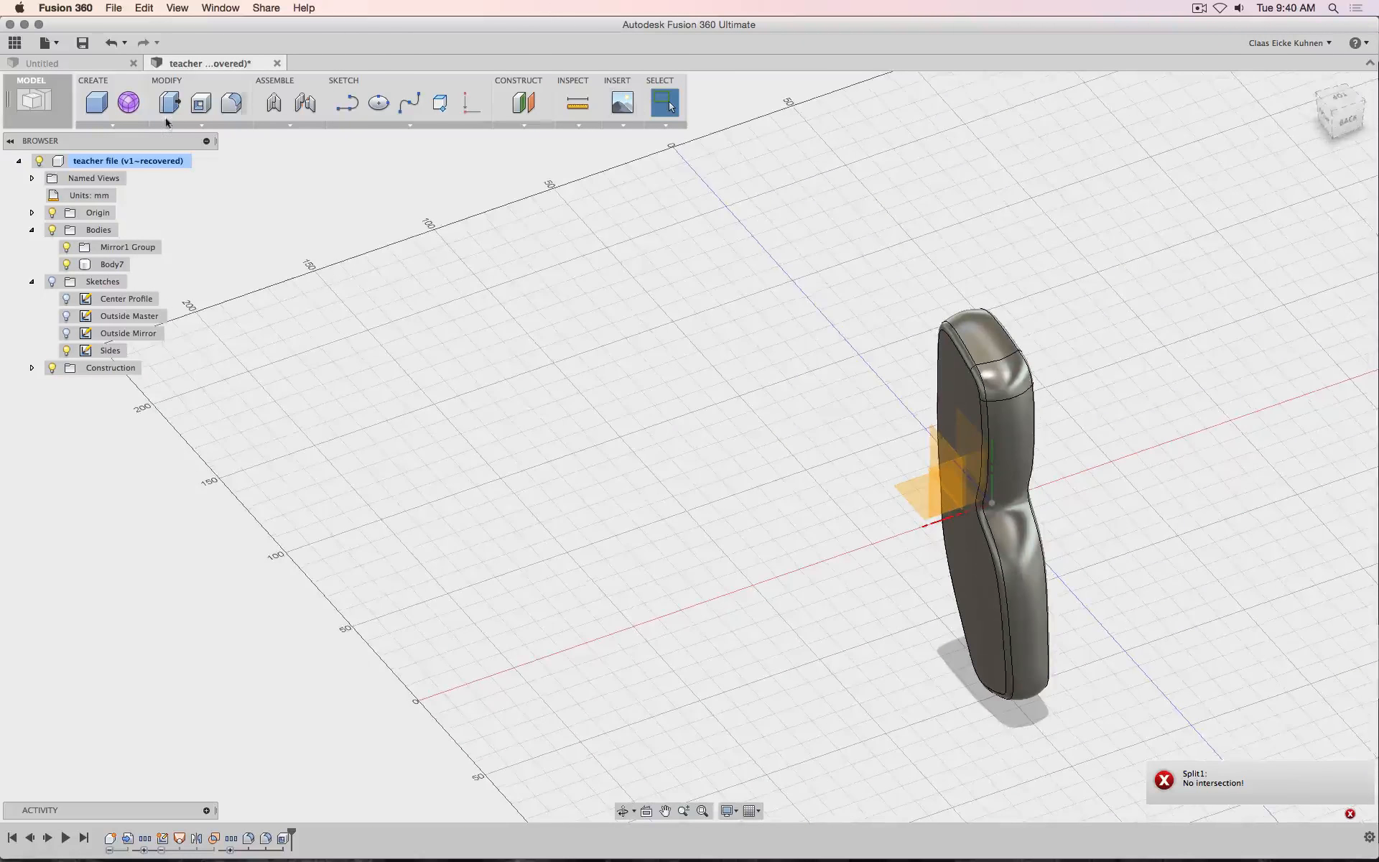
pyautogui.click(201, 125)
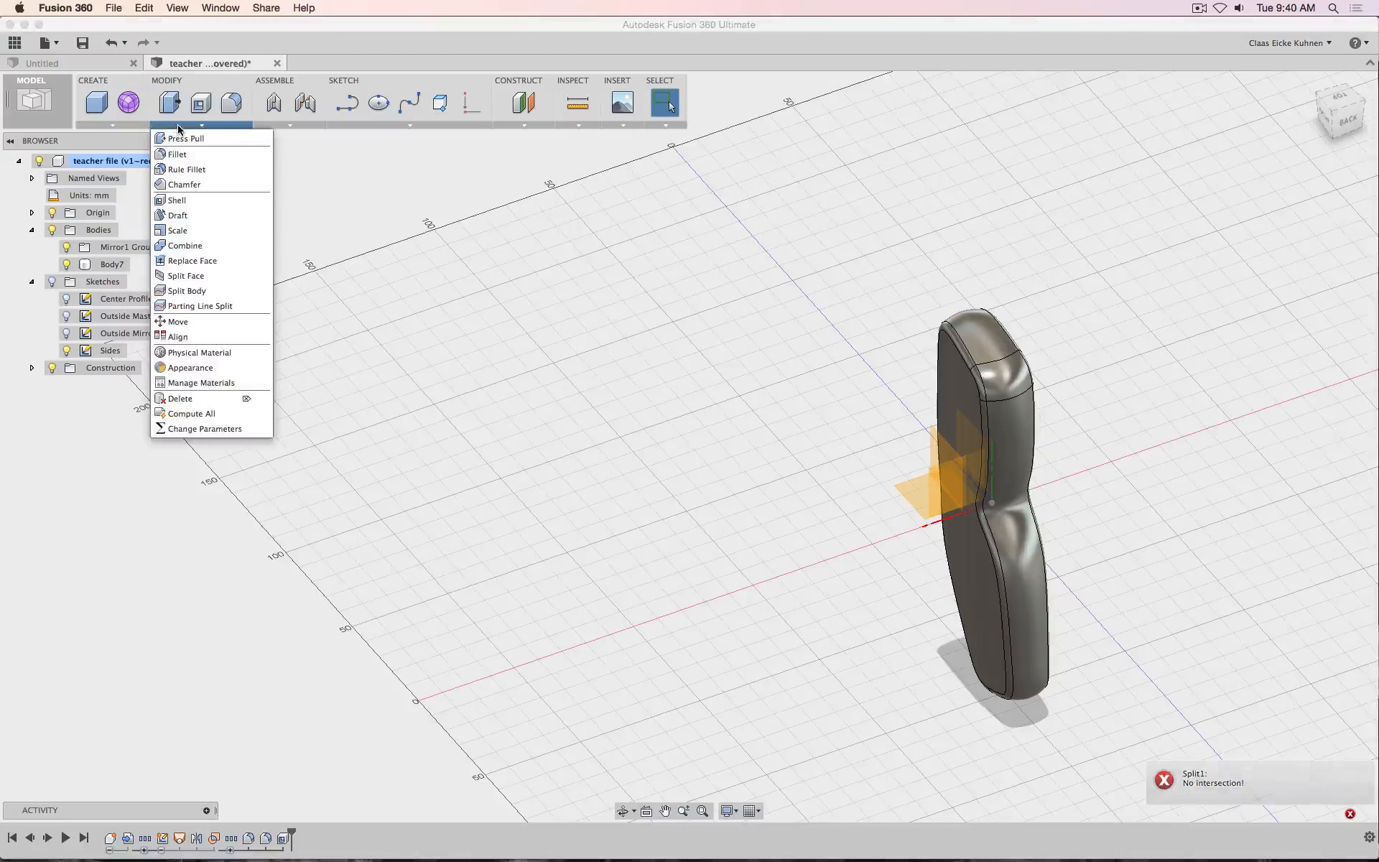
pyautogui.click(200, 305)
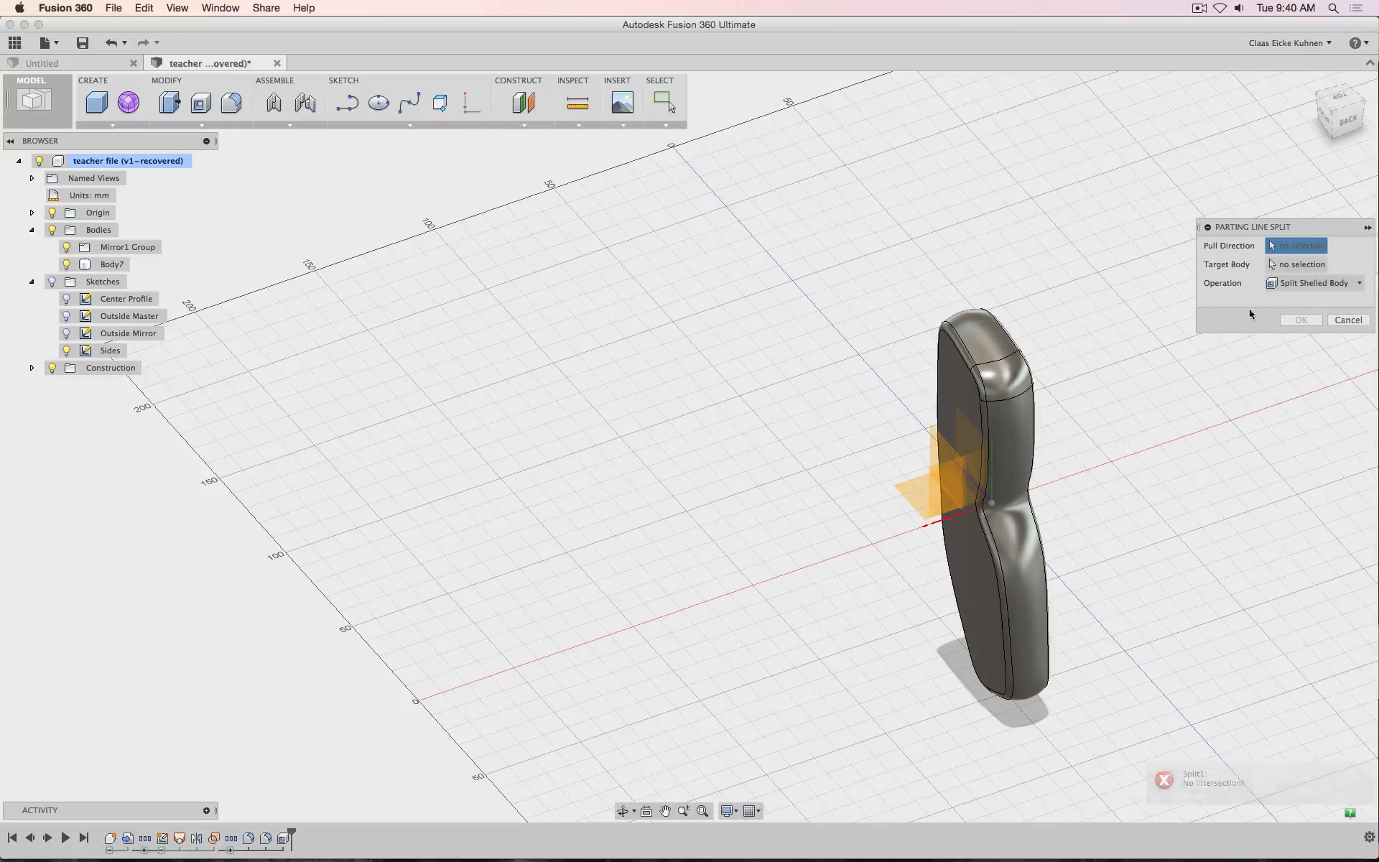
pyautogui.click(1362, 325)
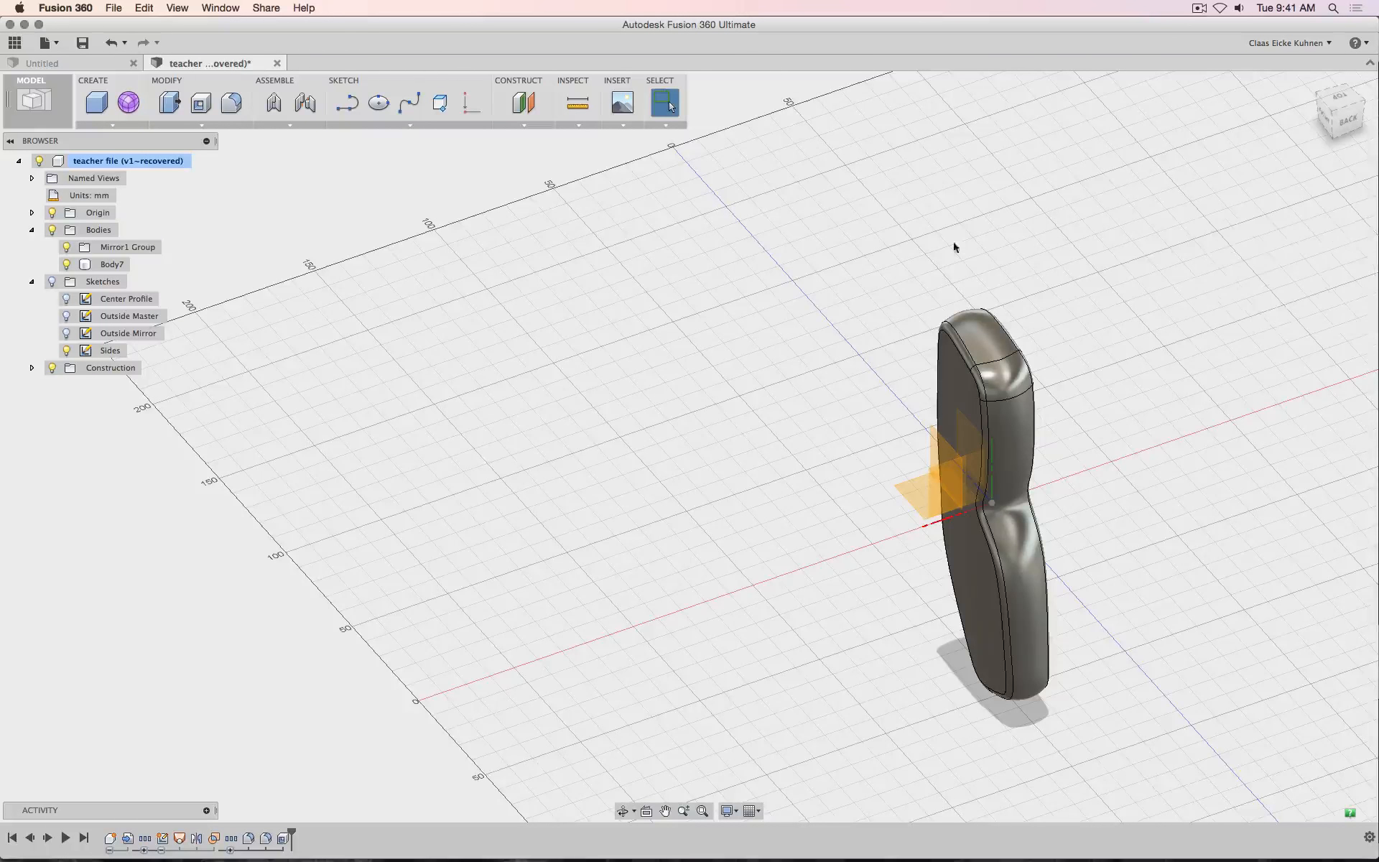
# Hide the construction planes and split Body7 with the origin YZ plane as the splitting tool
pyautogui.click(202, 125)
pyautogui.click(200, 290)
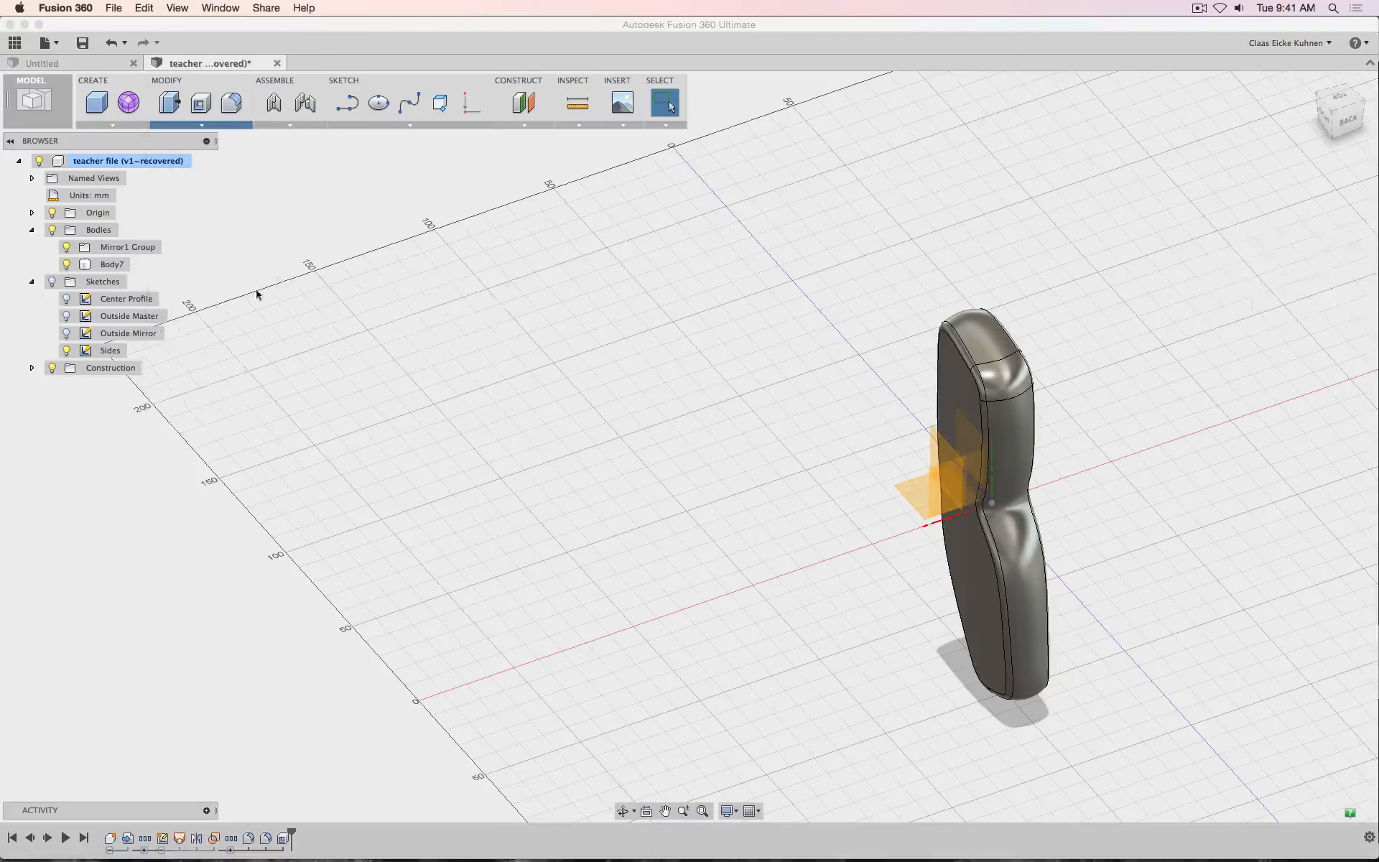
pyautogui.click(970, 352)
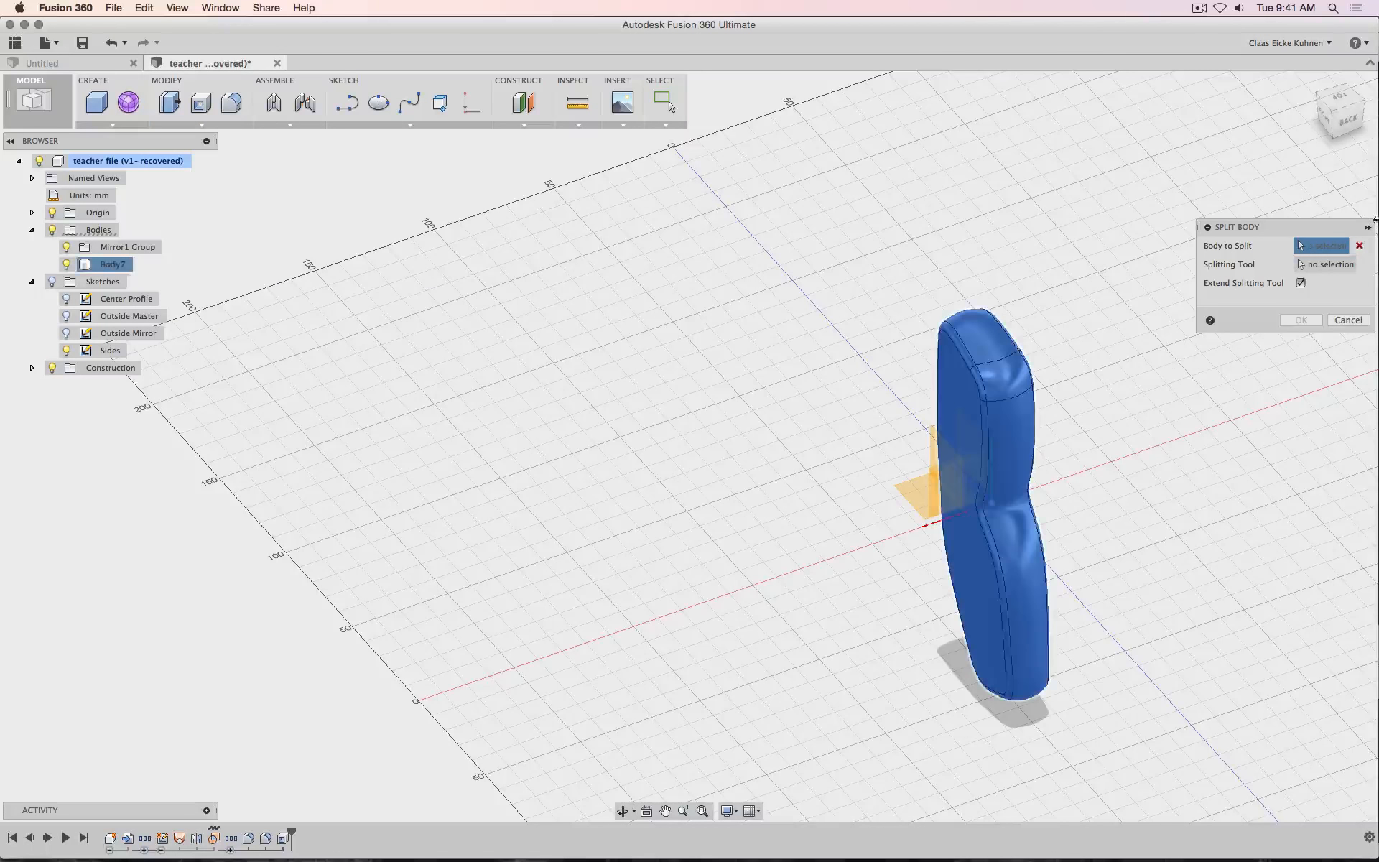
pyautogui.click(1319, 264)
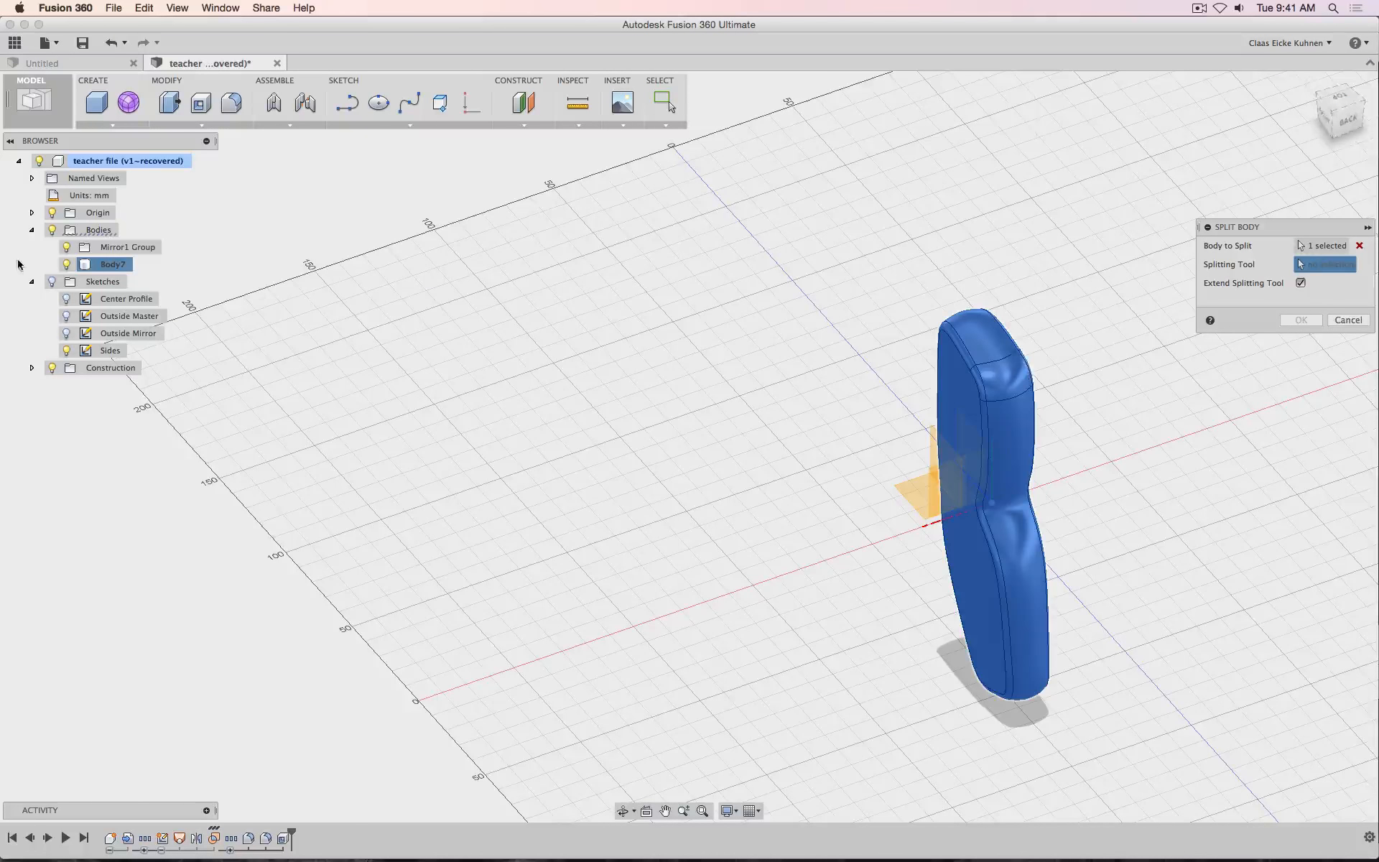
pyautogui.click(52, 367)
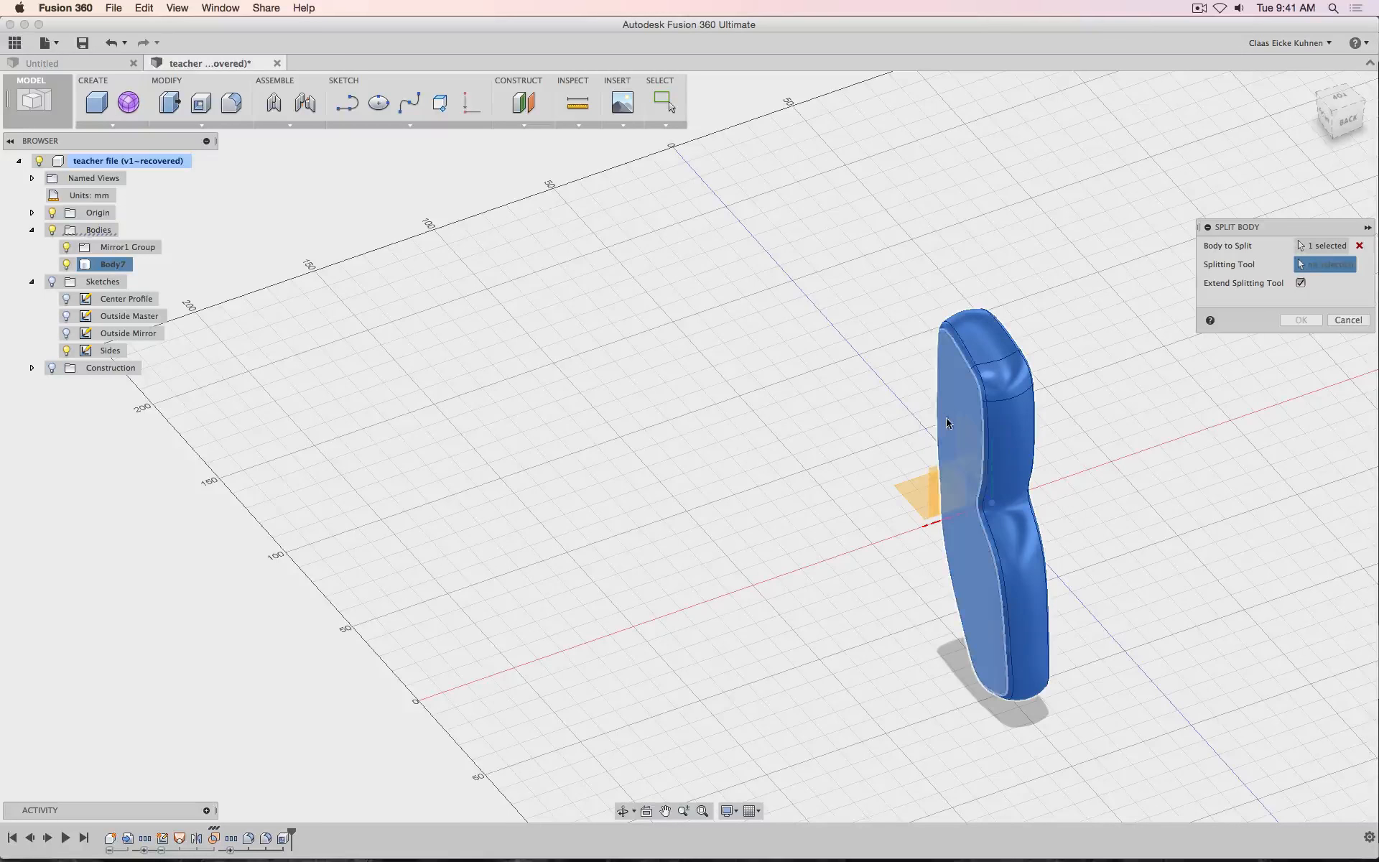
pyautogui.click(32, 213)
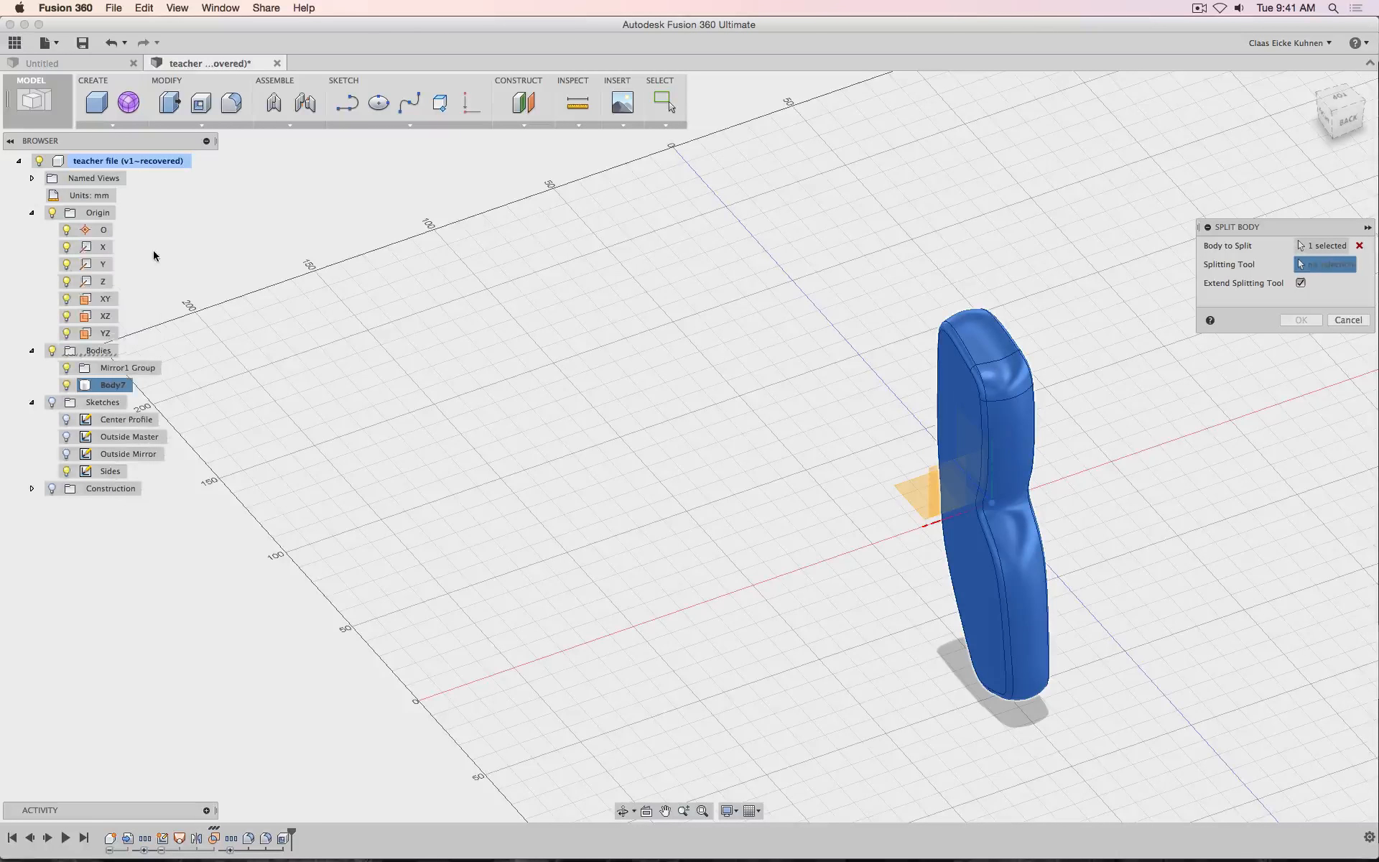
pyautogui.click(106, 333)
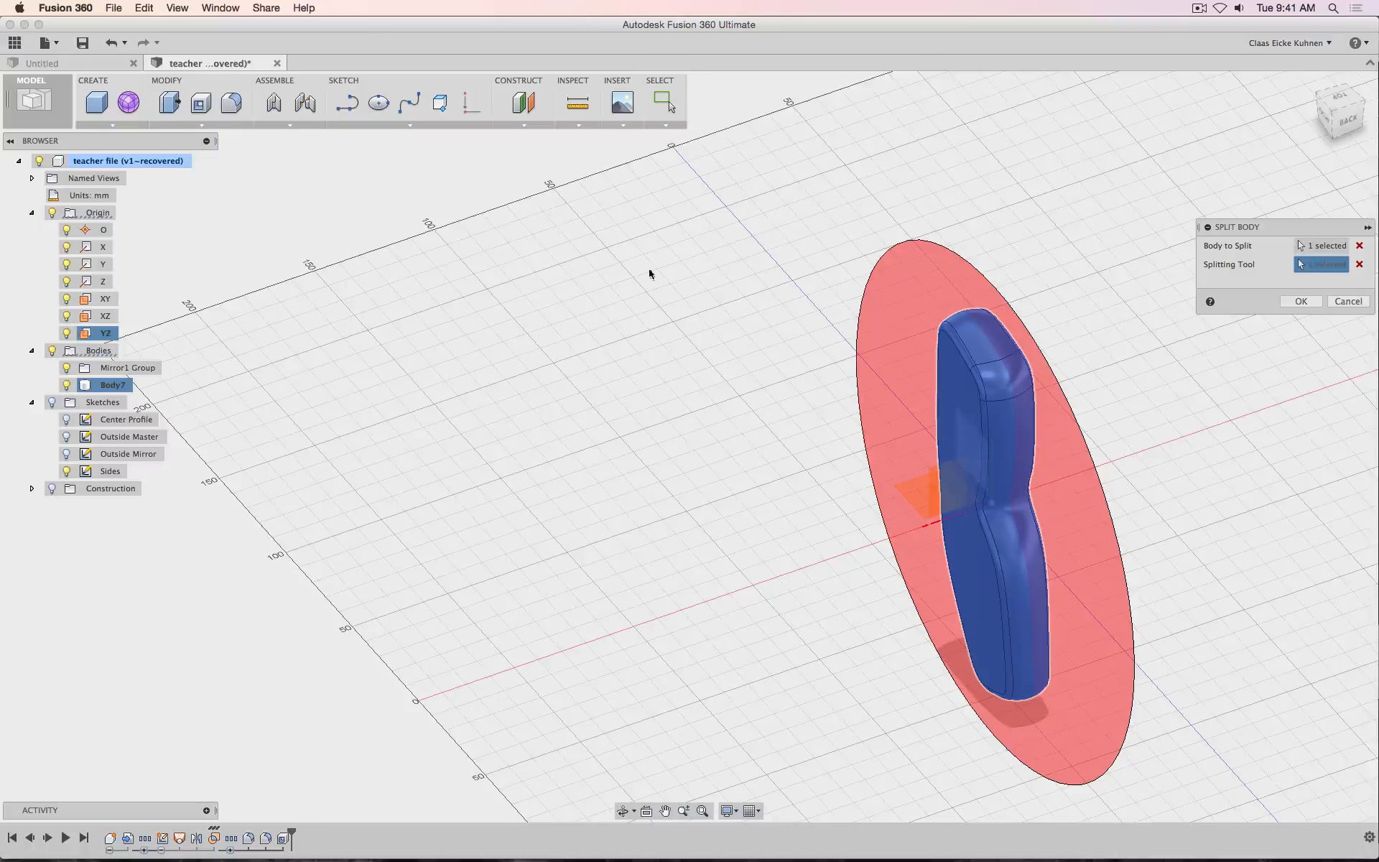
pyautogui.click(1301, 301)
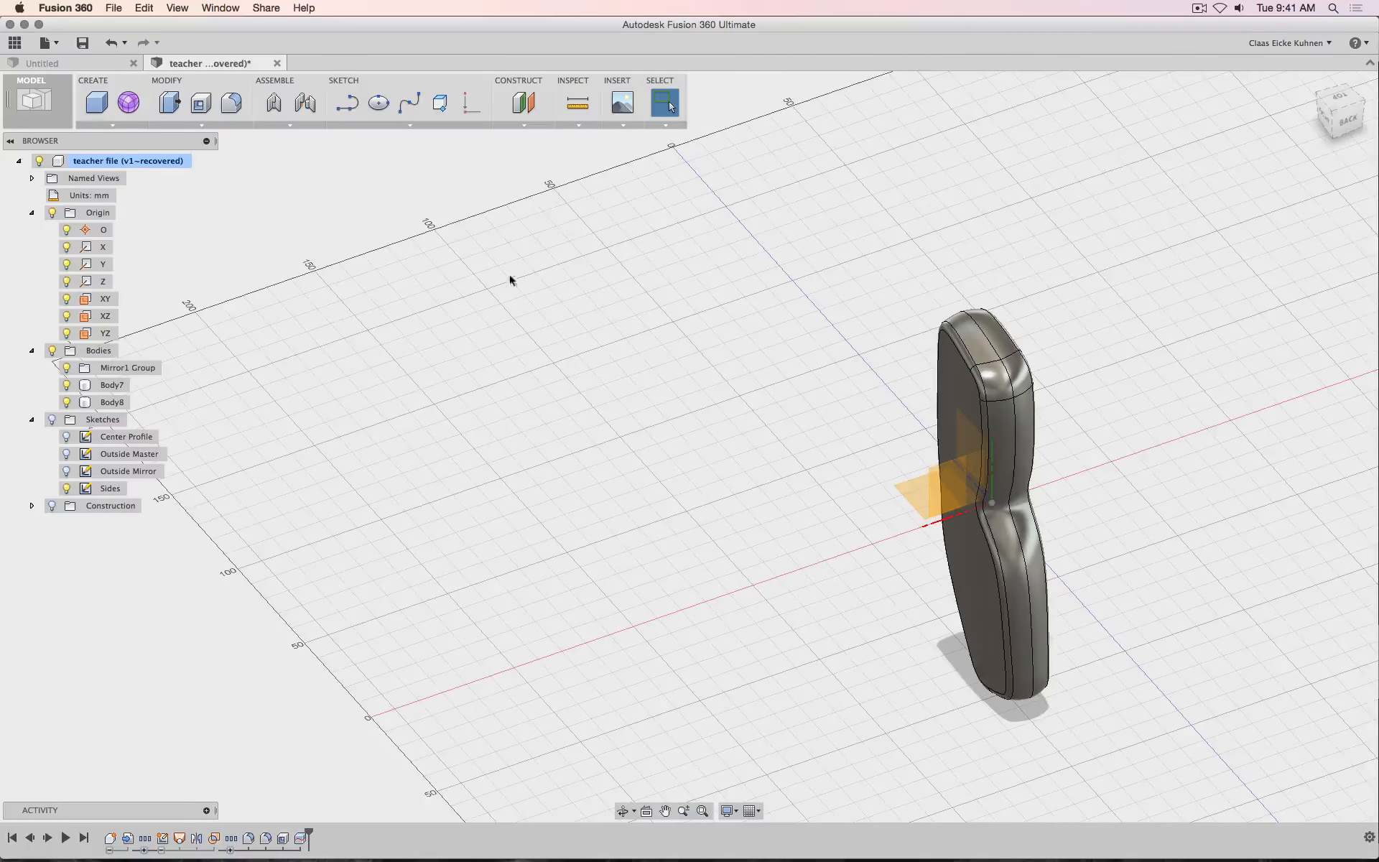
# Hide Body8 to expose the hollow inside of Body7, and collapse the expanded feature group in the timeline
pyautogui.click(66, 402)
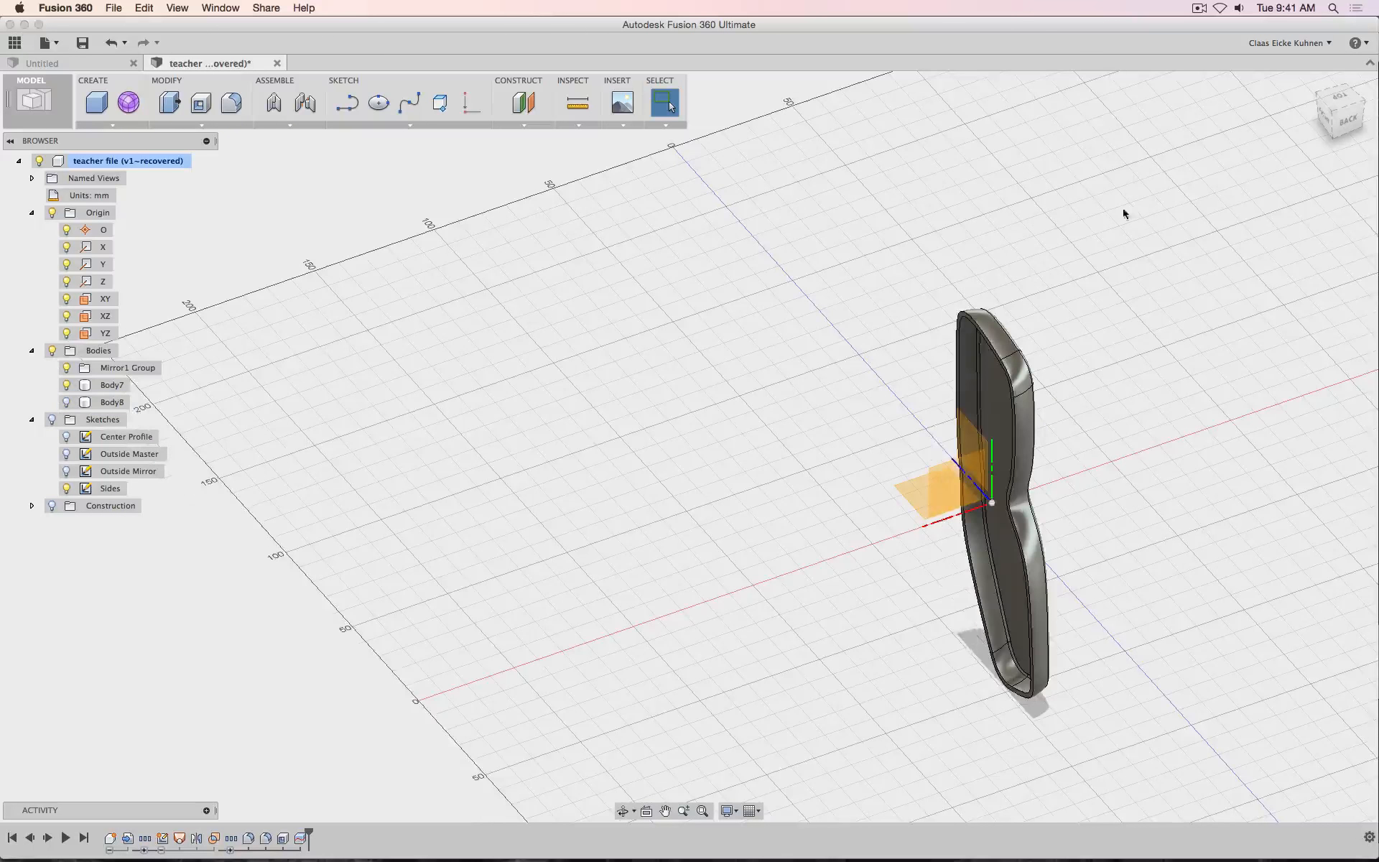
pyautogui.click(1328, 128)
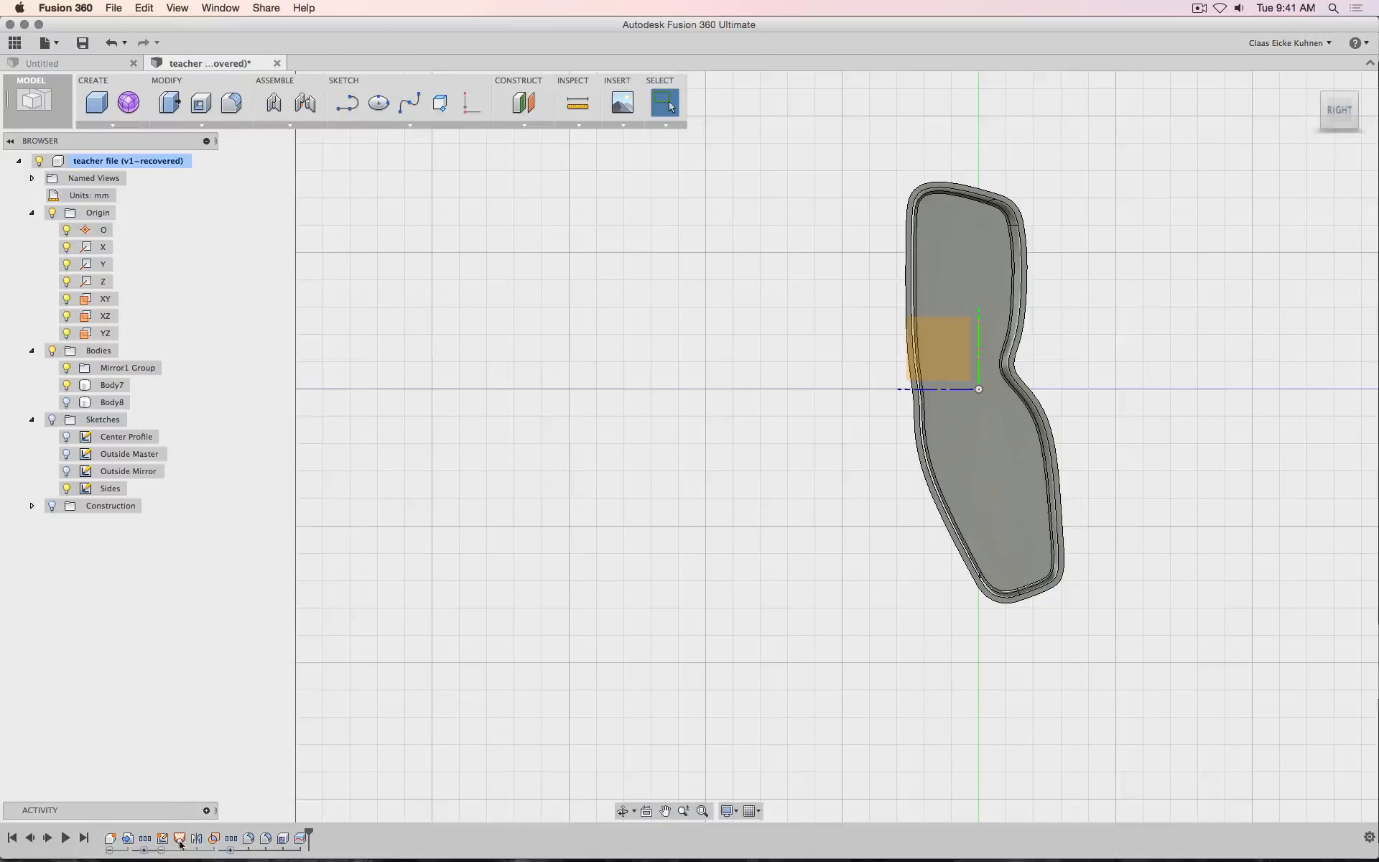
pyautogui.click(161, 850)
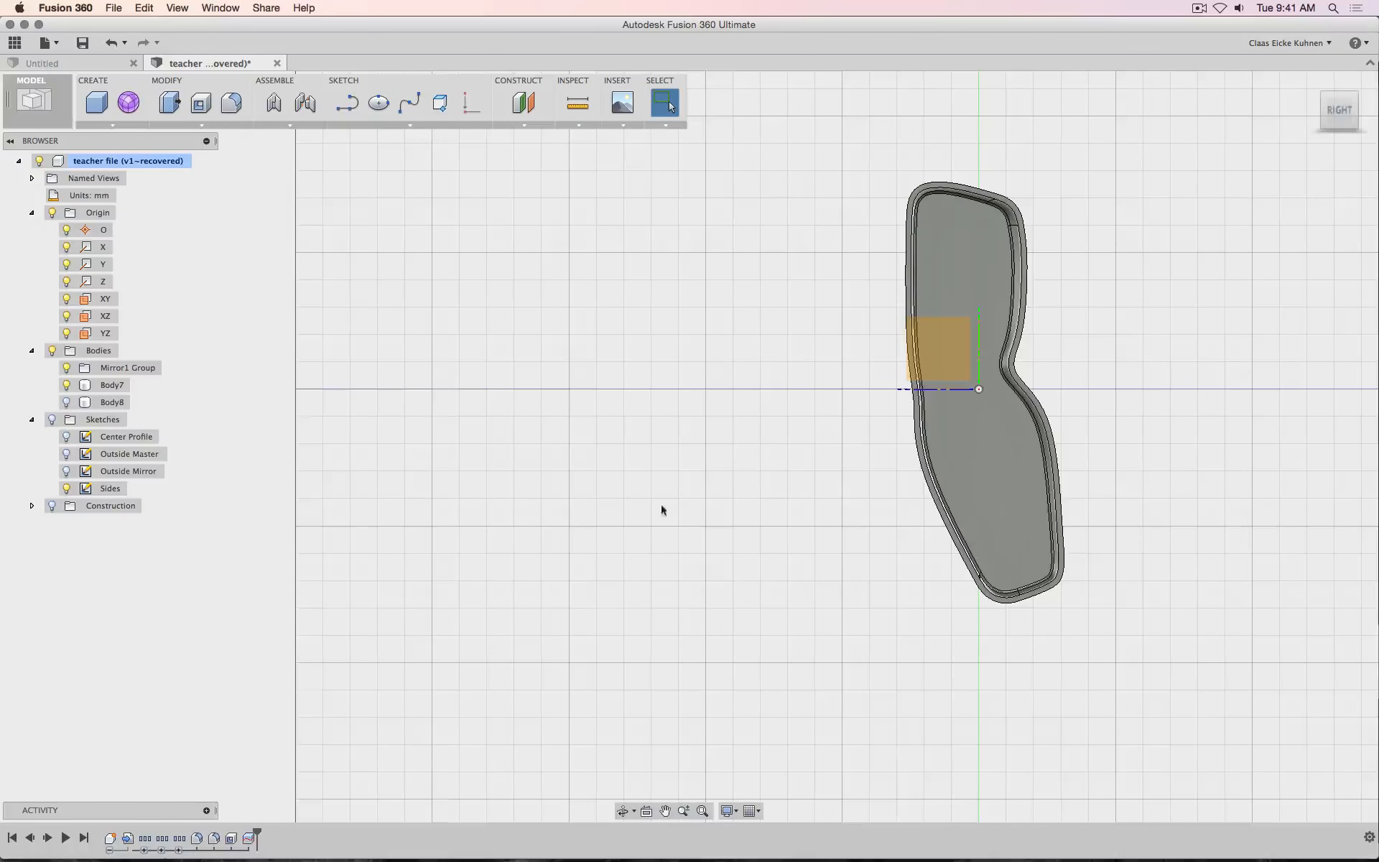
pyautogui.keyDown('shift'); pyautogui.moveTo(1258, 204); pyautogui.dragTo(1003, 325, button='middle'); pyautogui.keyUp('shift')
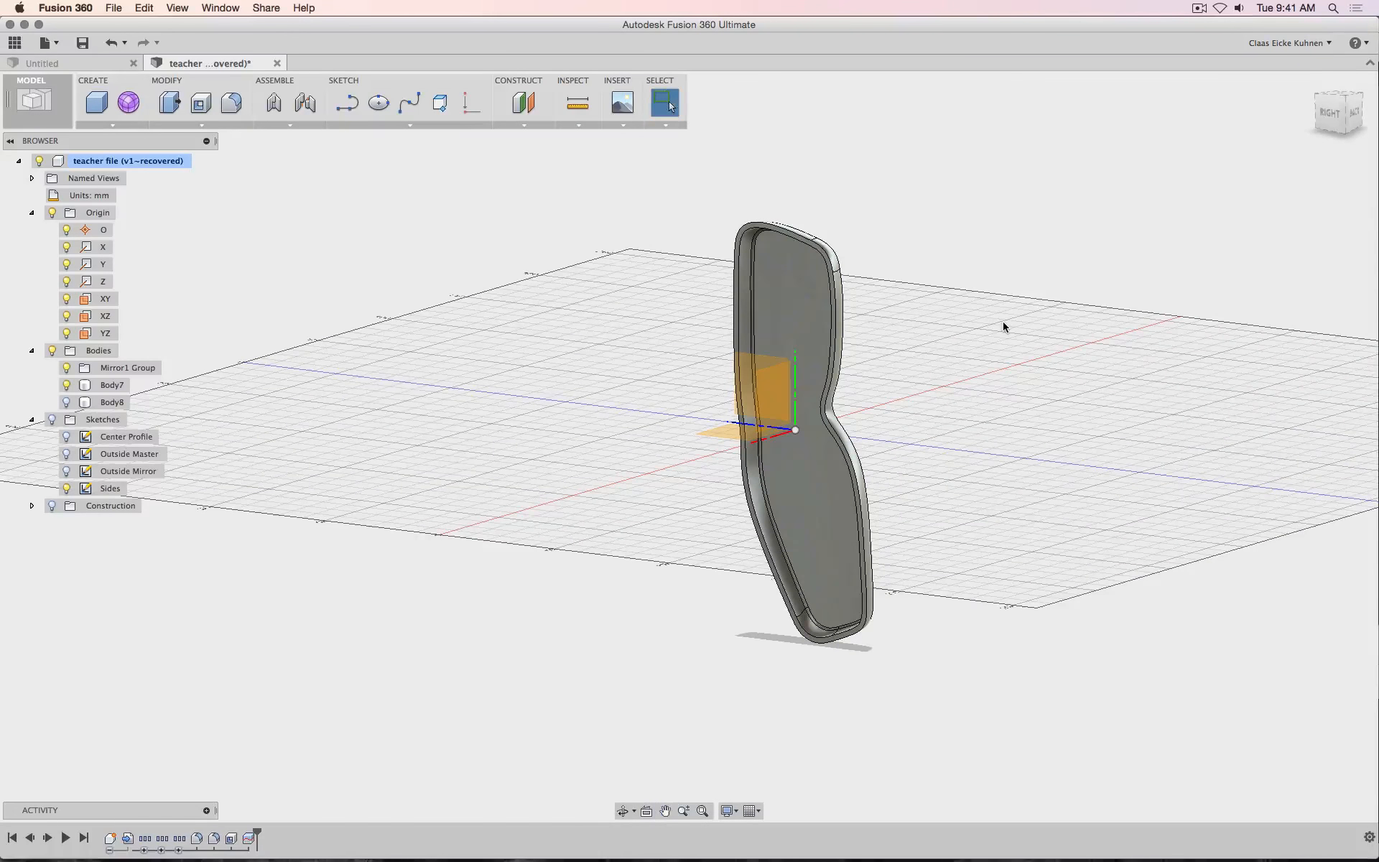